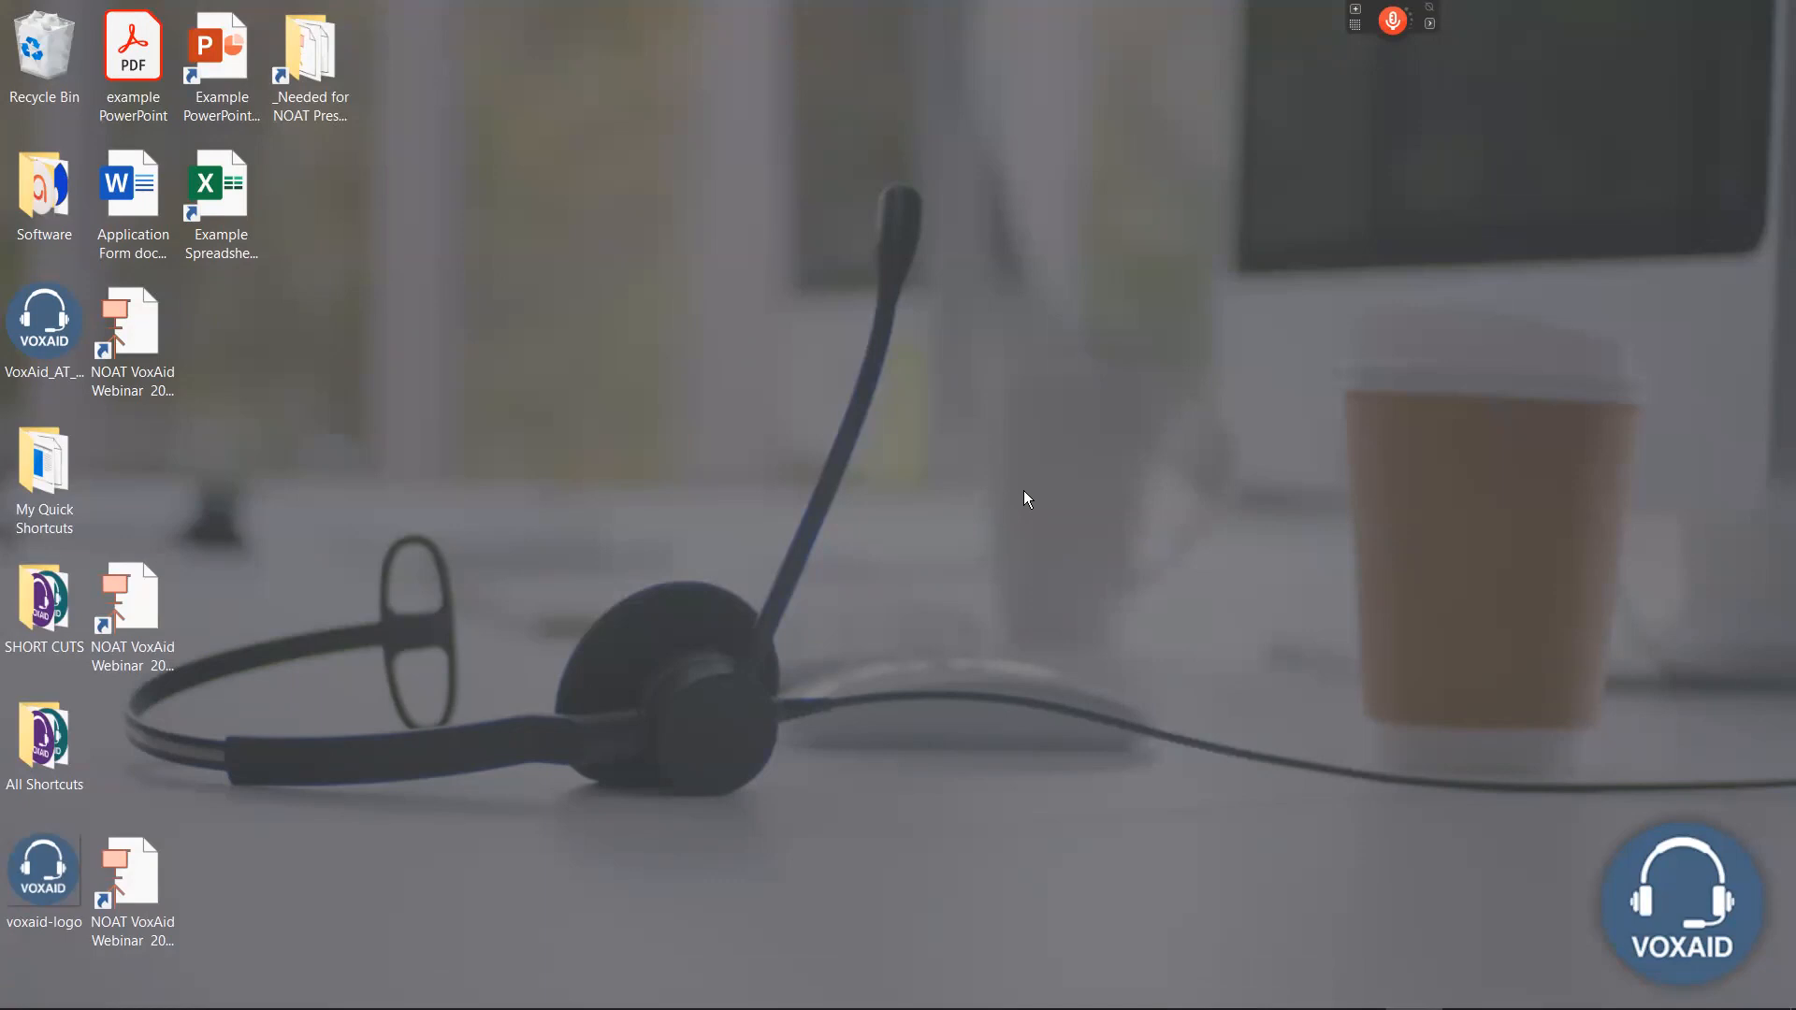
Examine the VoxAid - Glean command group in Dragon's Command Browser, and close the browser.
mouse_move(1436, 21)
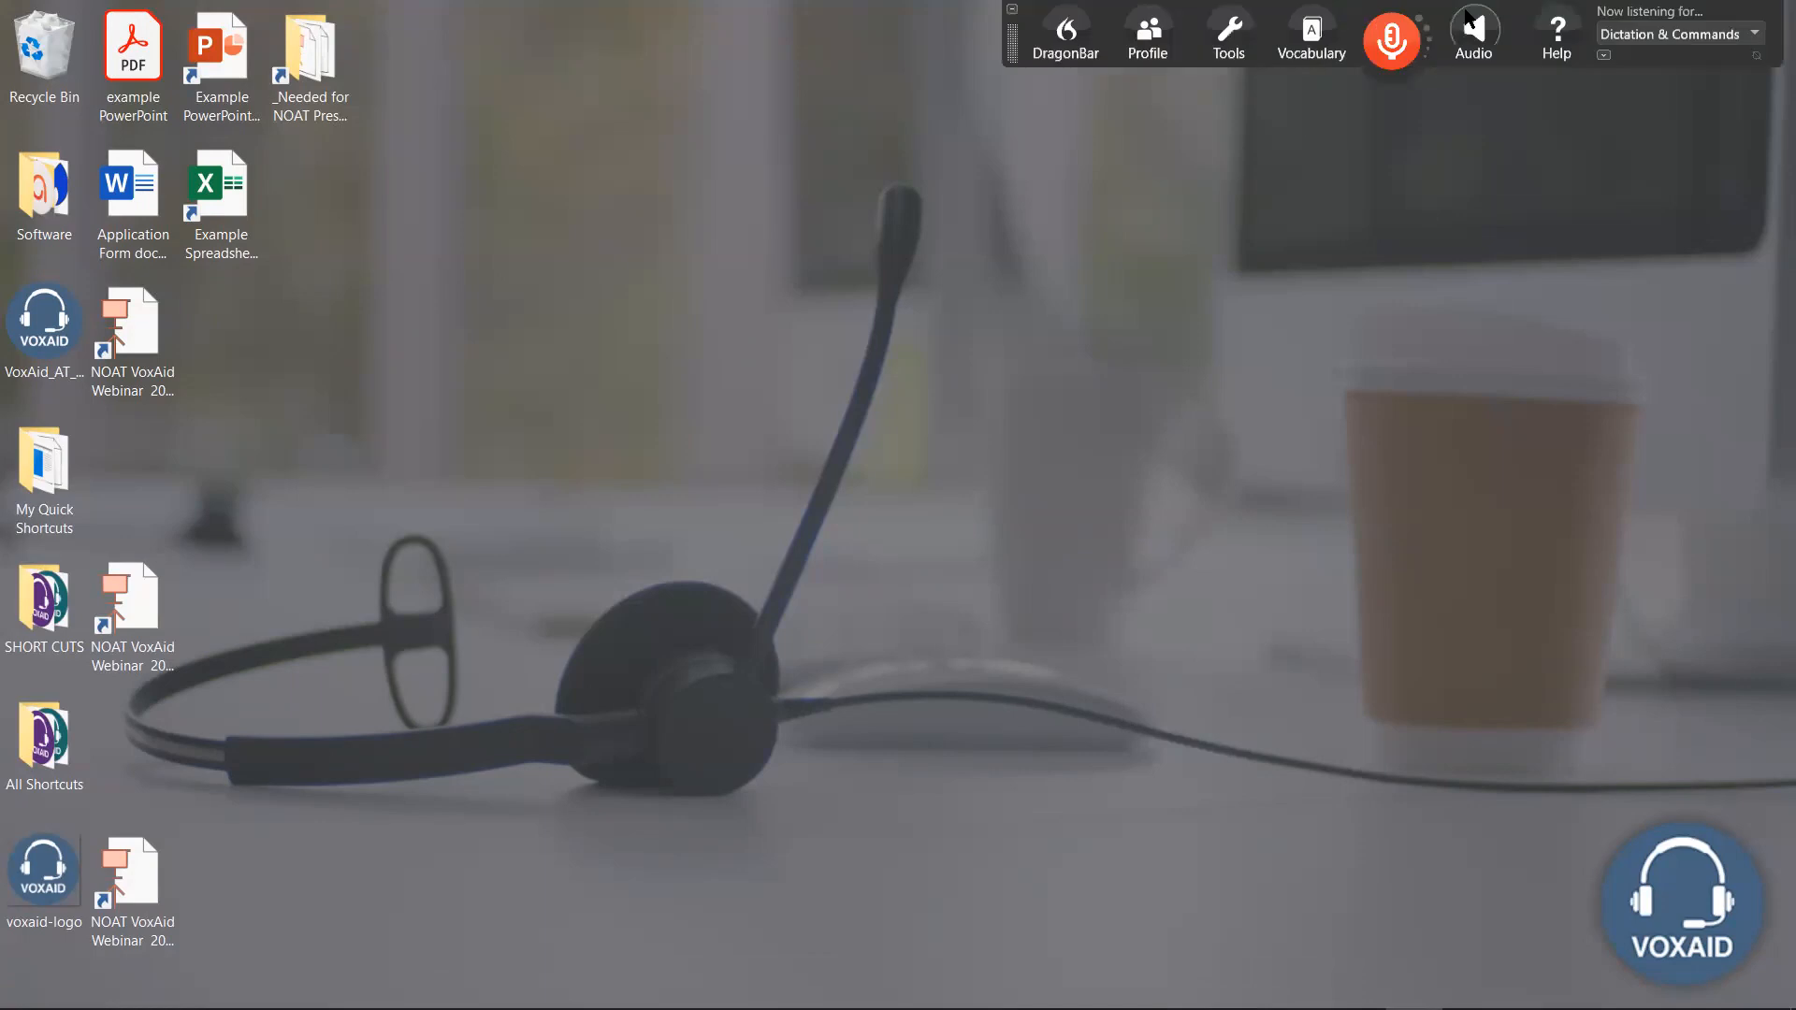
click(1229, 39)
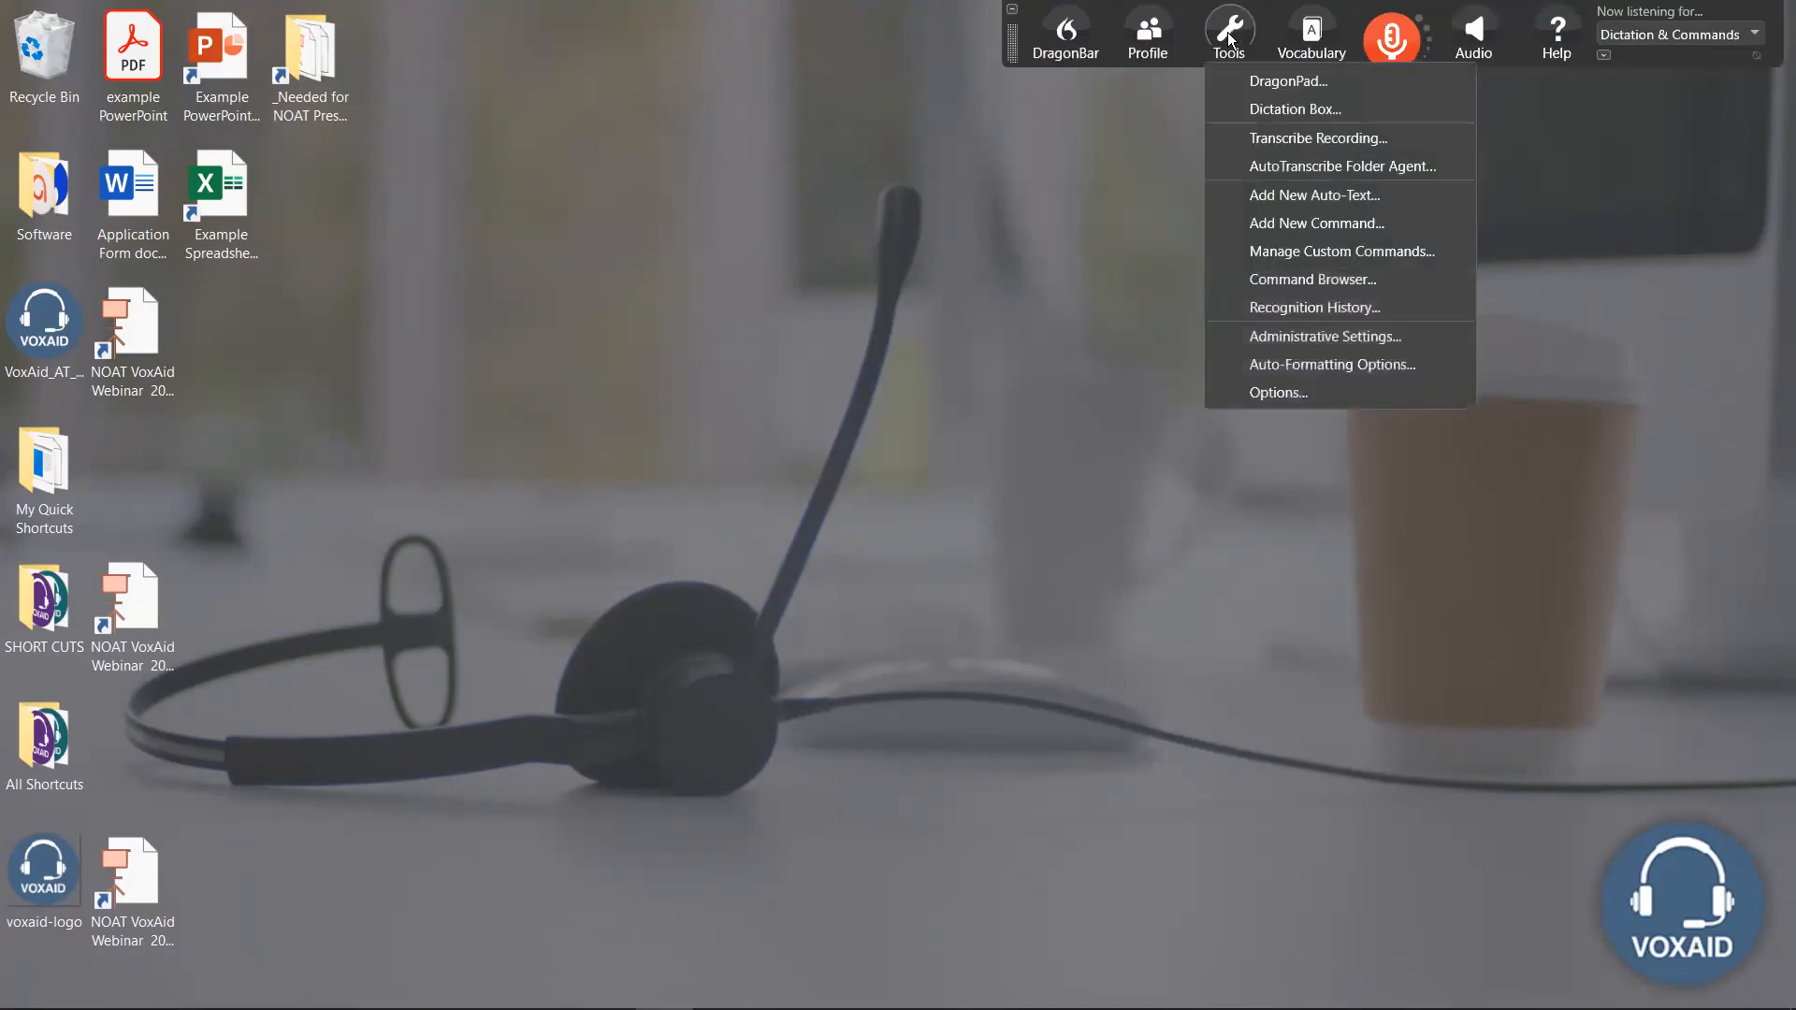
click(1343, 278)
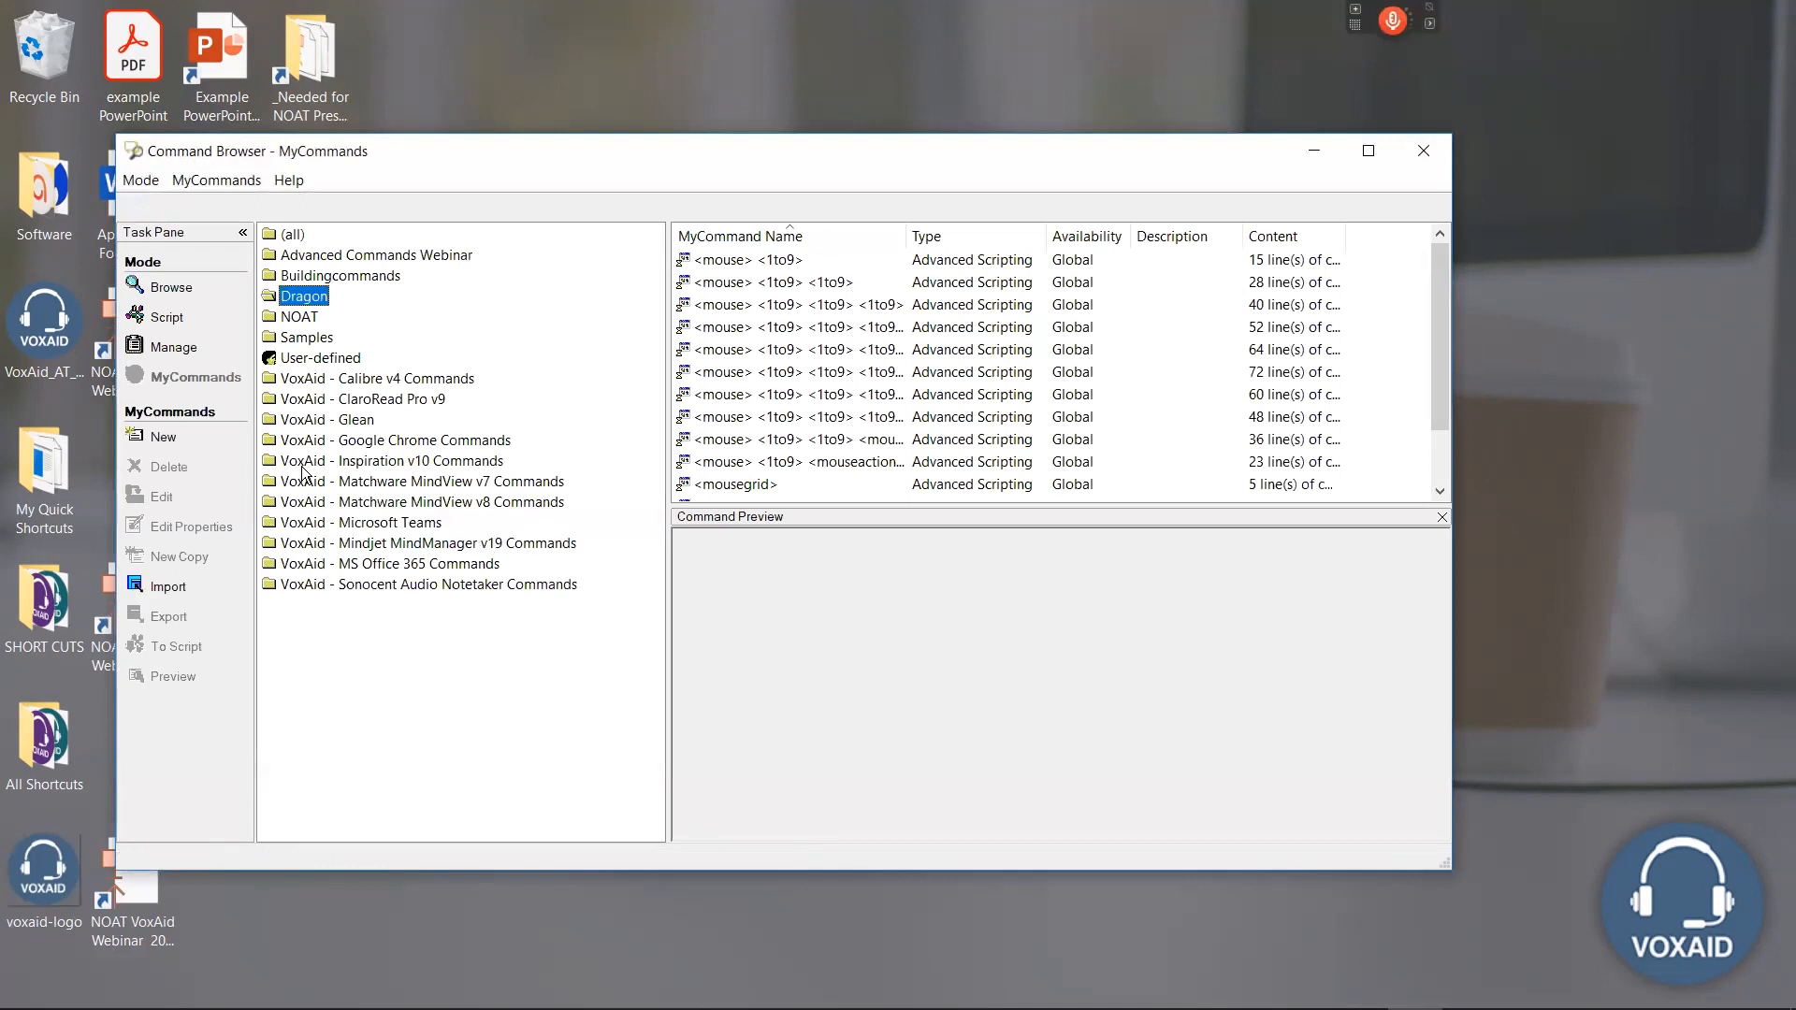
click(312, 420)
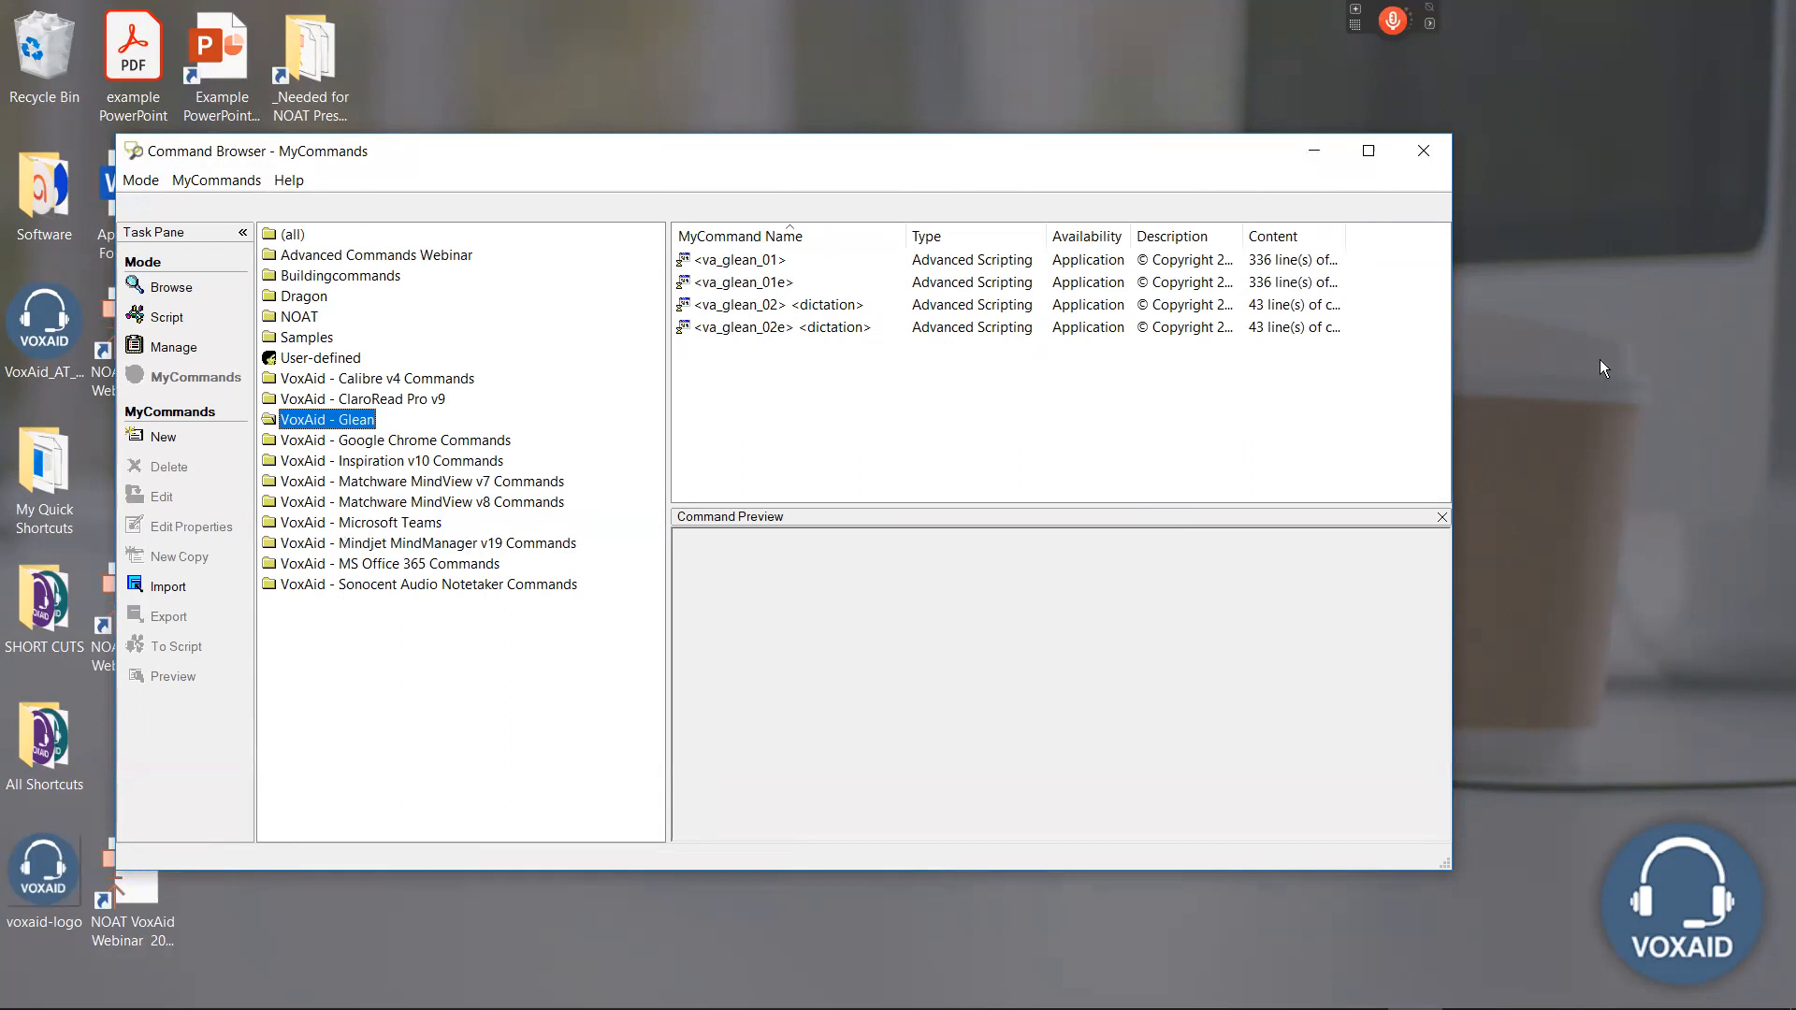
click(1423, 150)
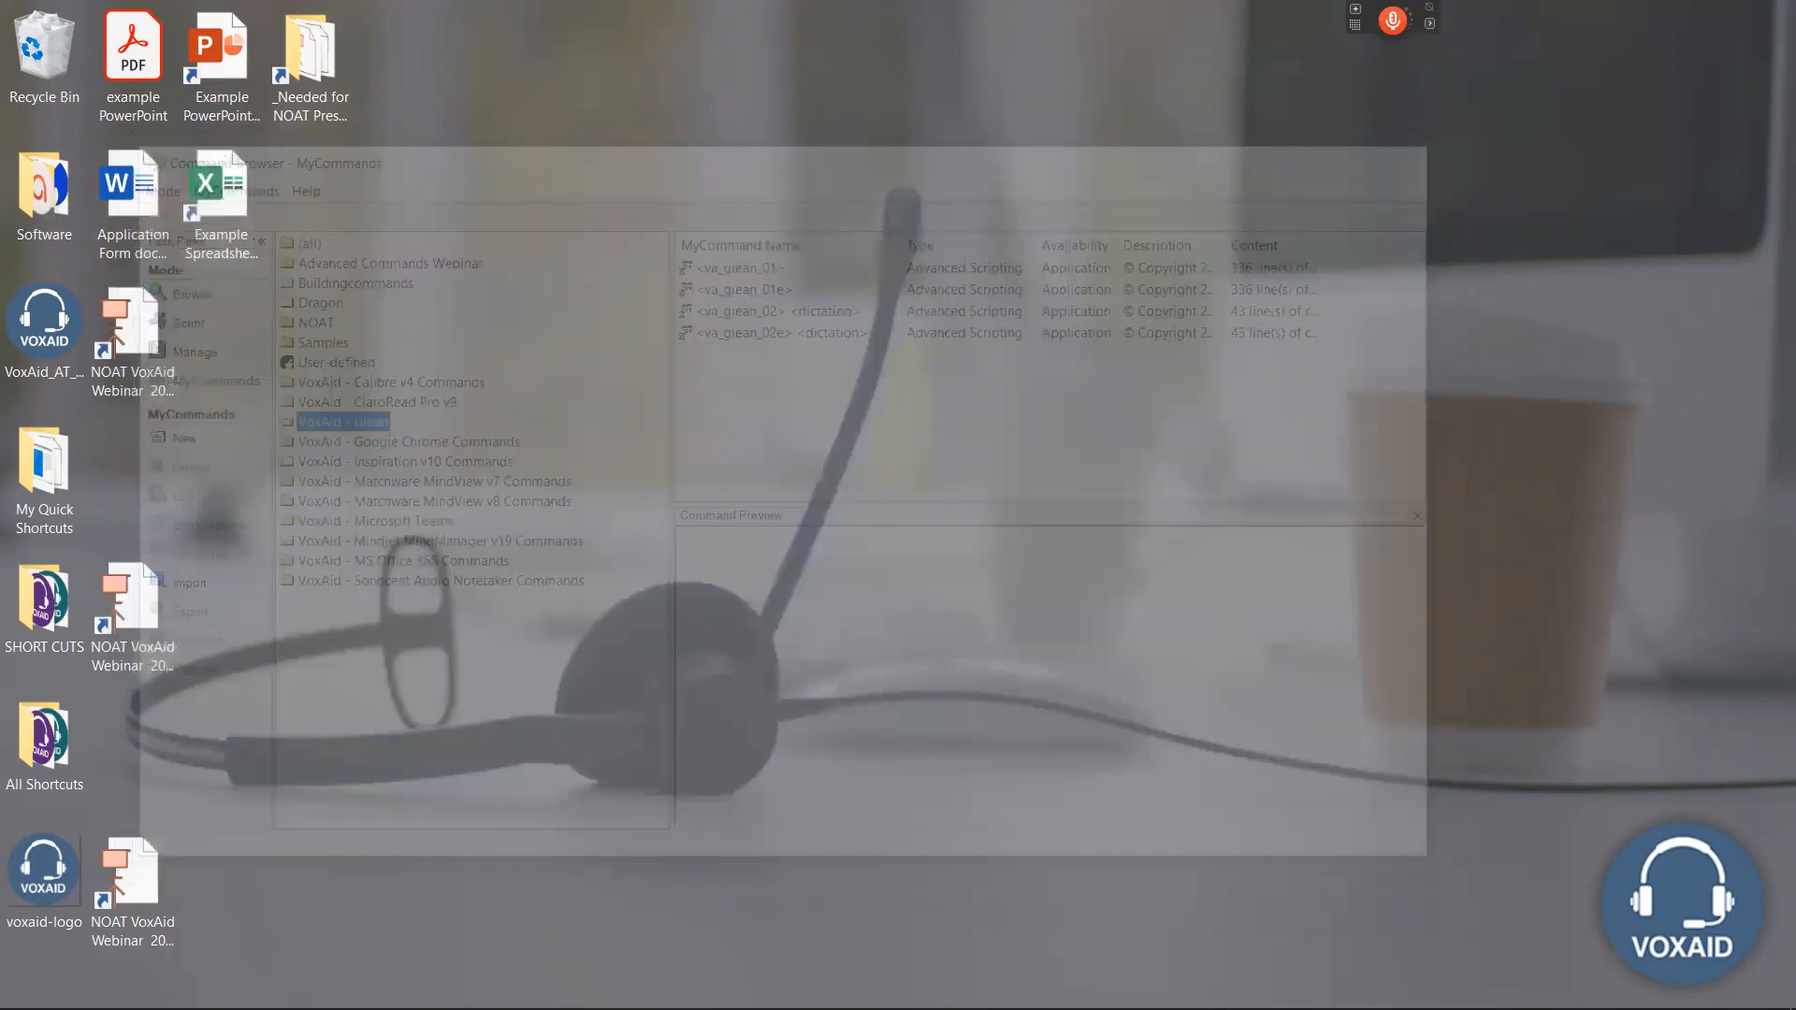
Switch to Mindjet MindManager and add a main topic to the blank map's central topic using Dragon voice commands.
click(1356, 986)
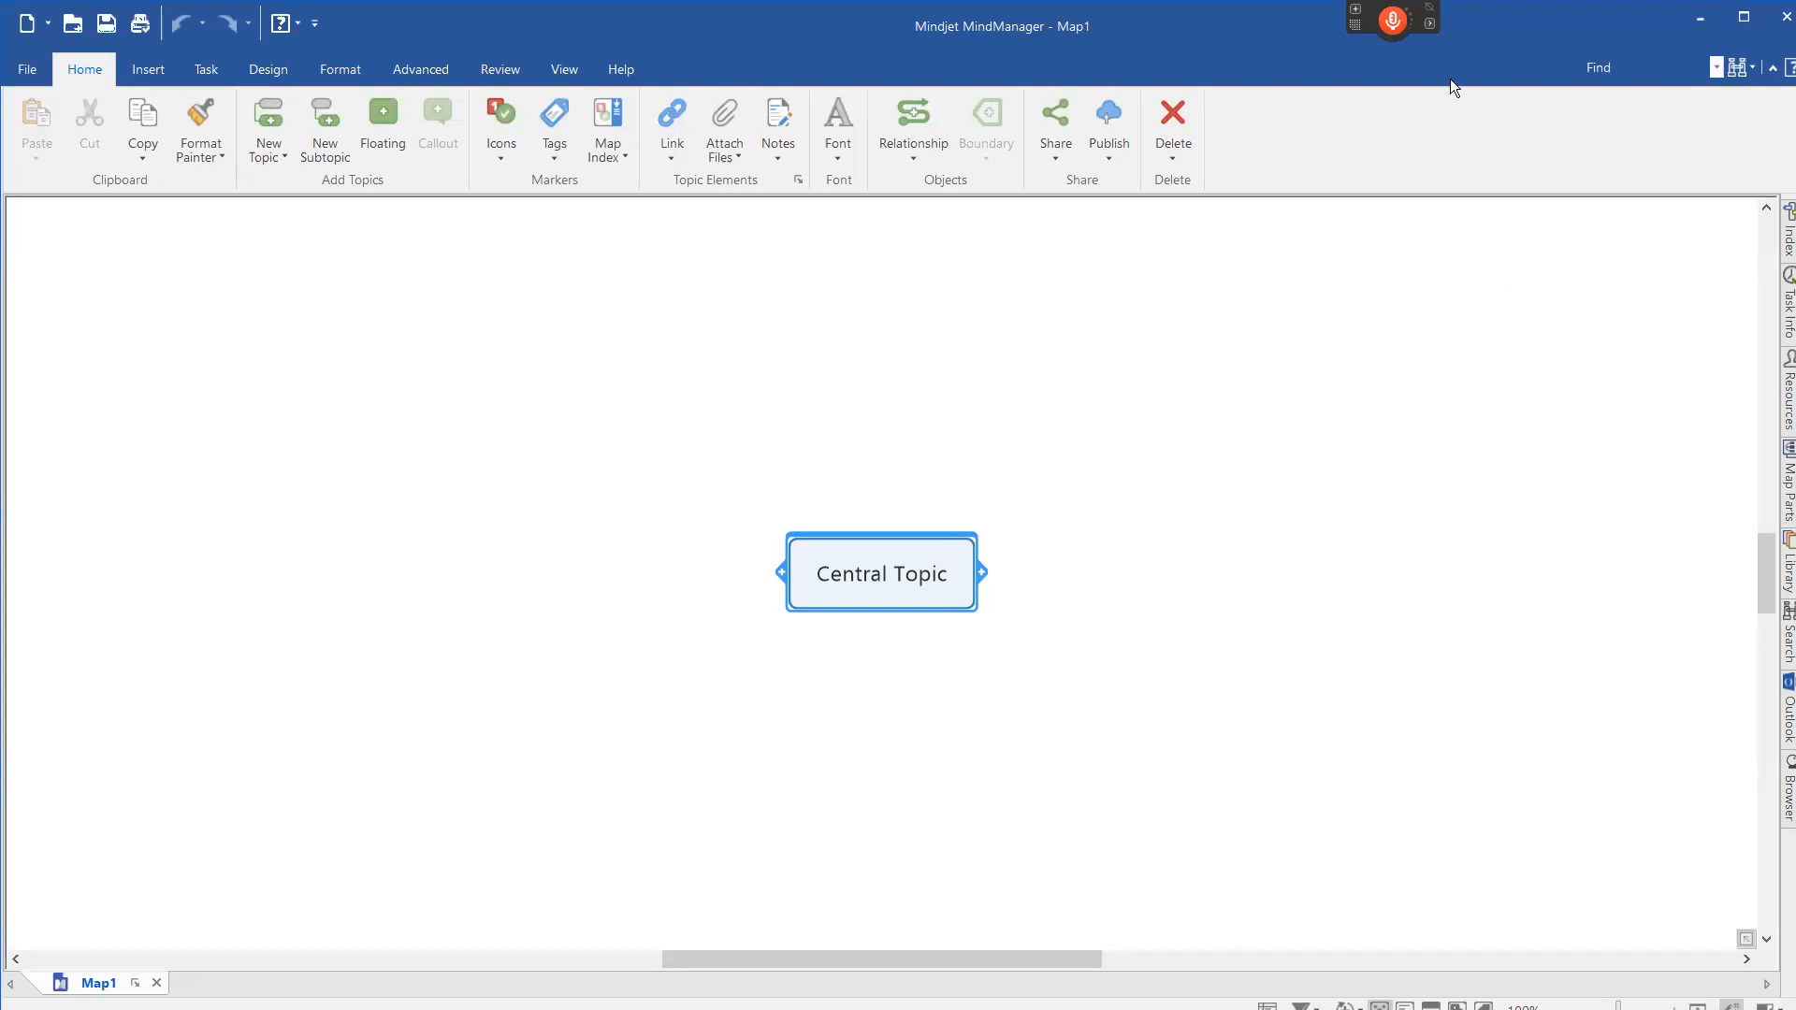
mouse_move(1413, 26)
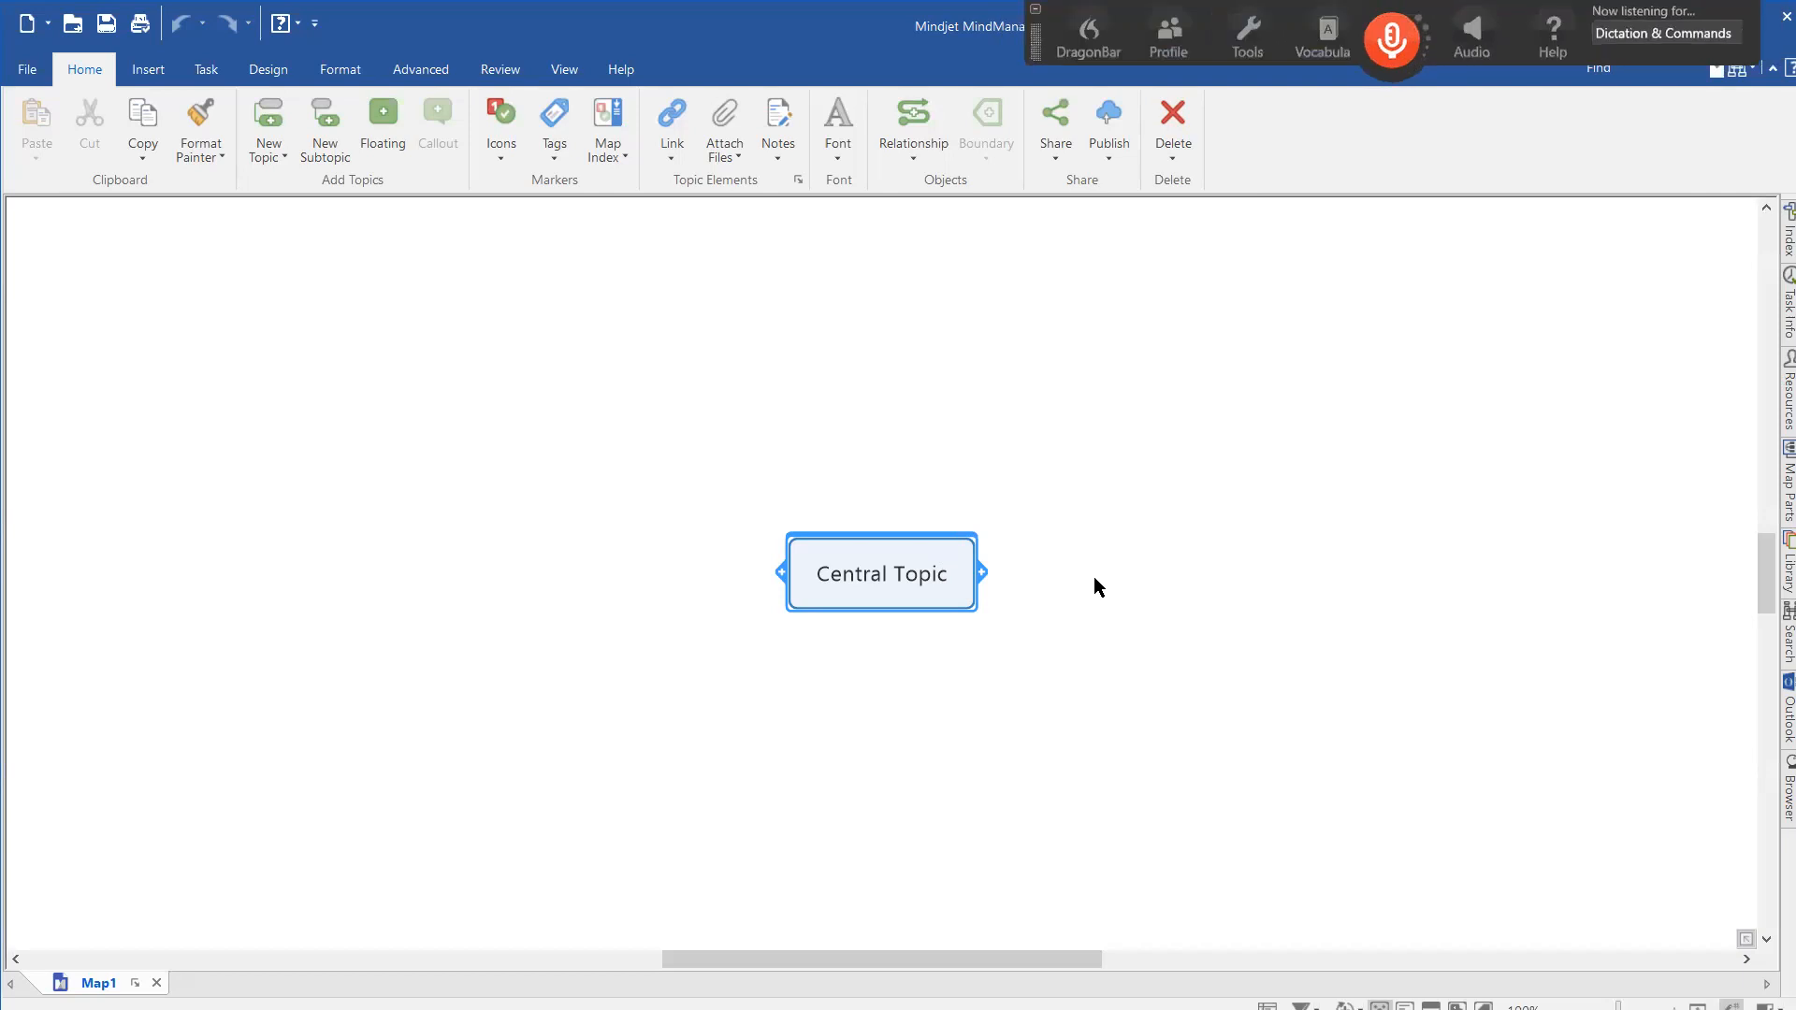
key(KP_Add)
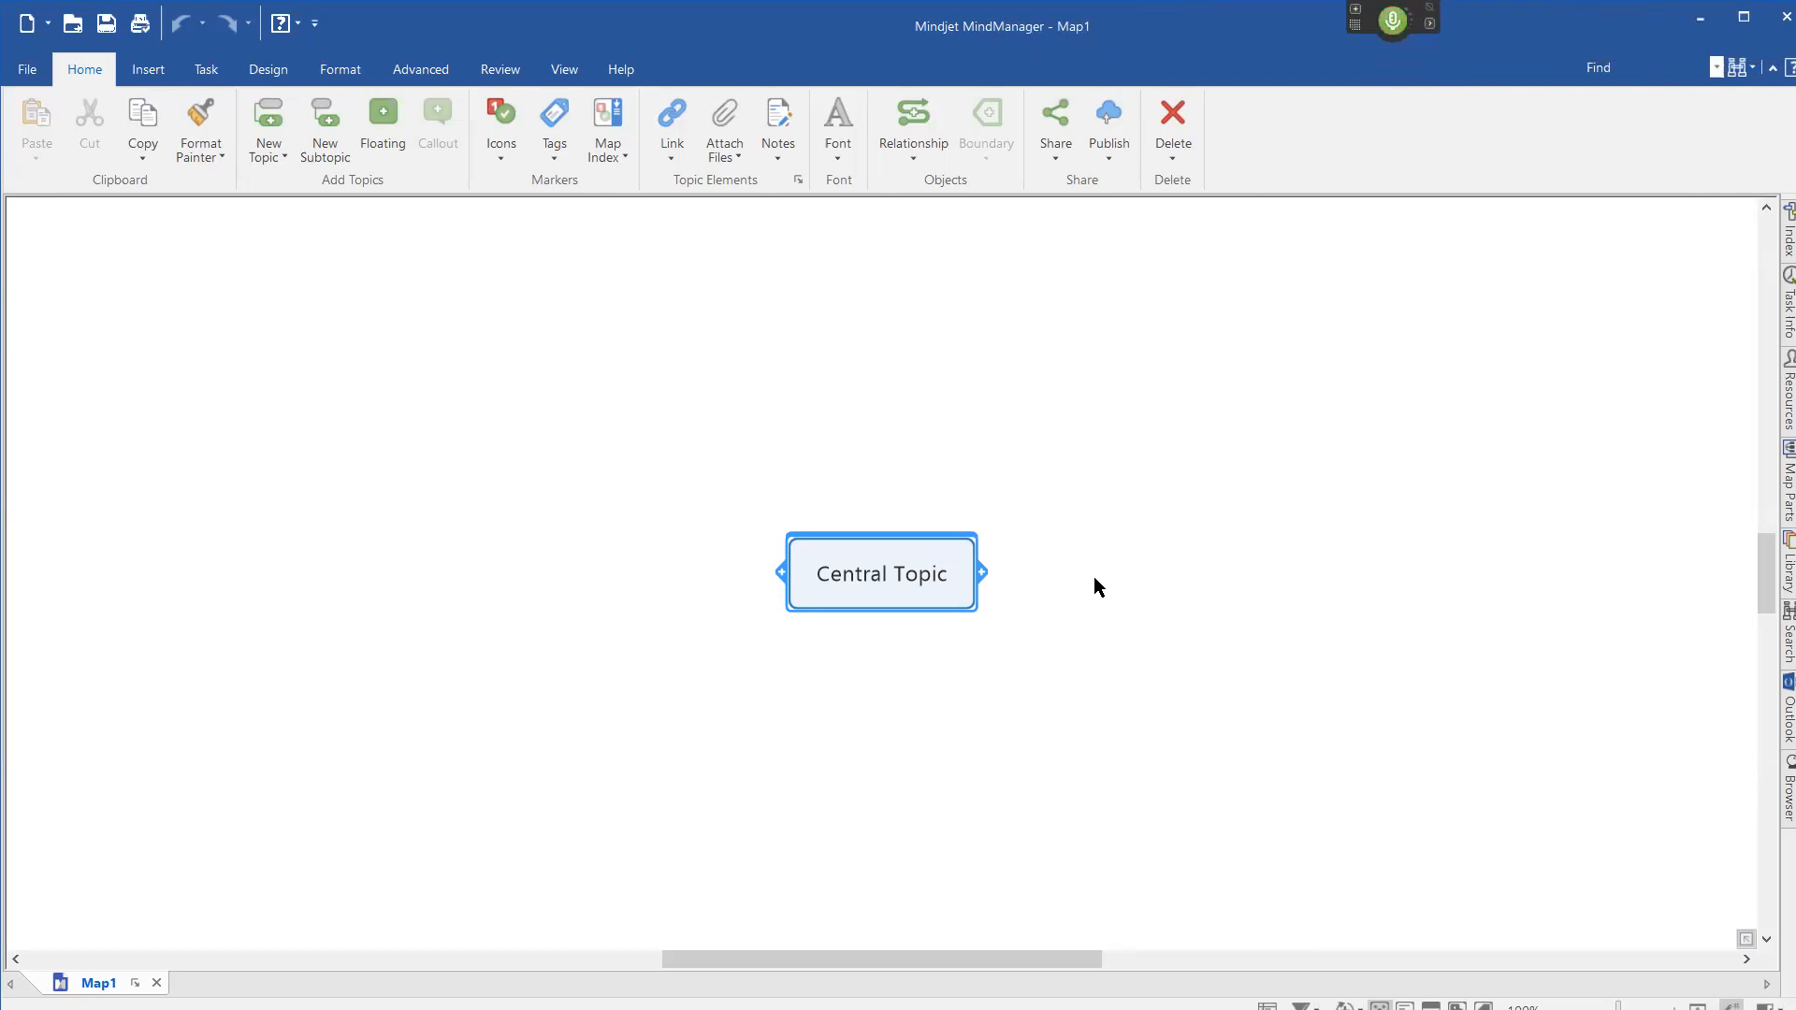
key(Return)
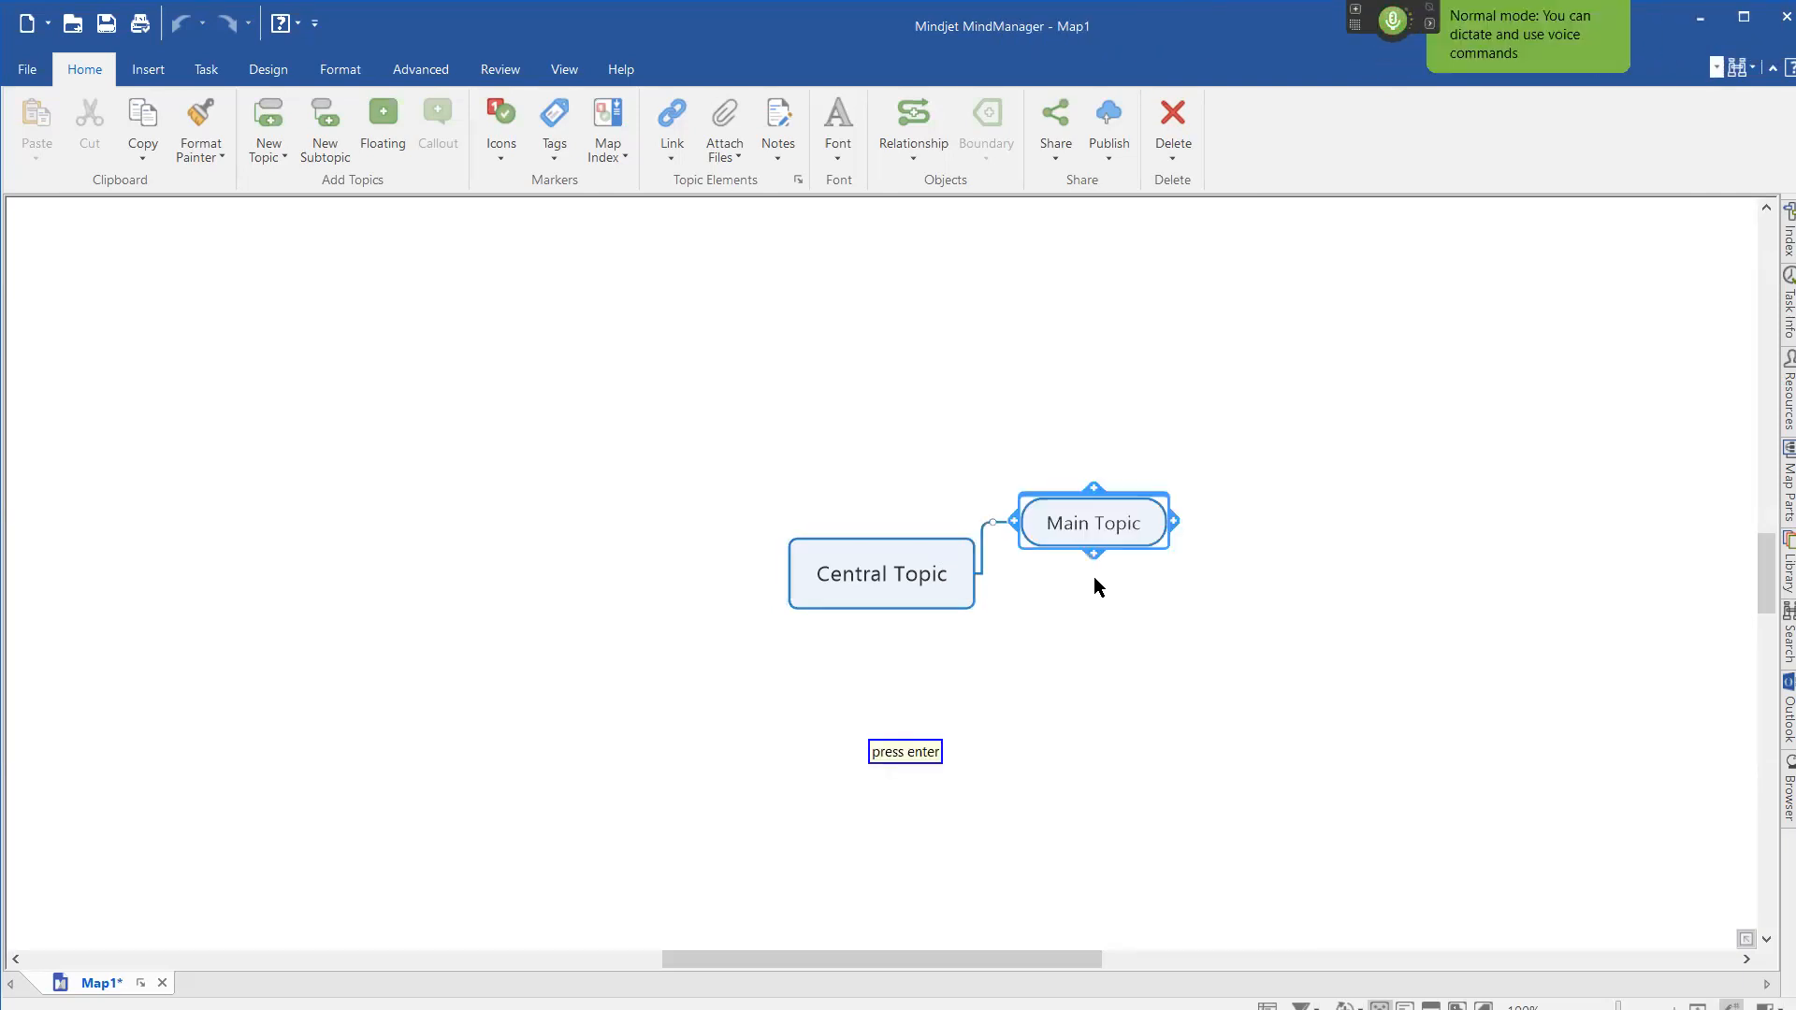
key(KP_Add)
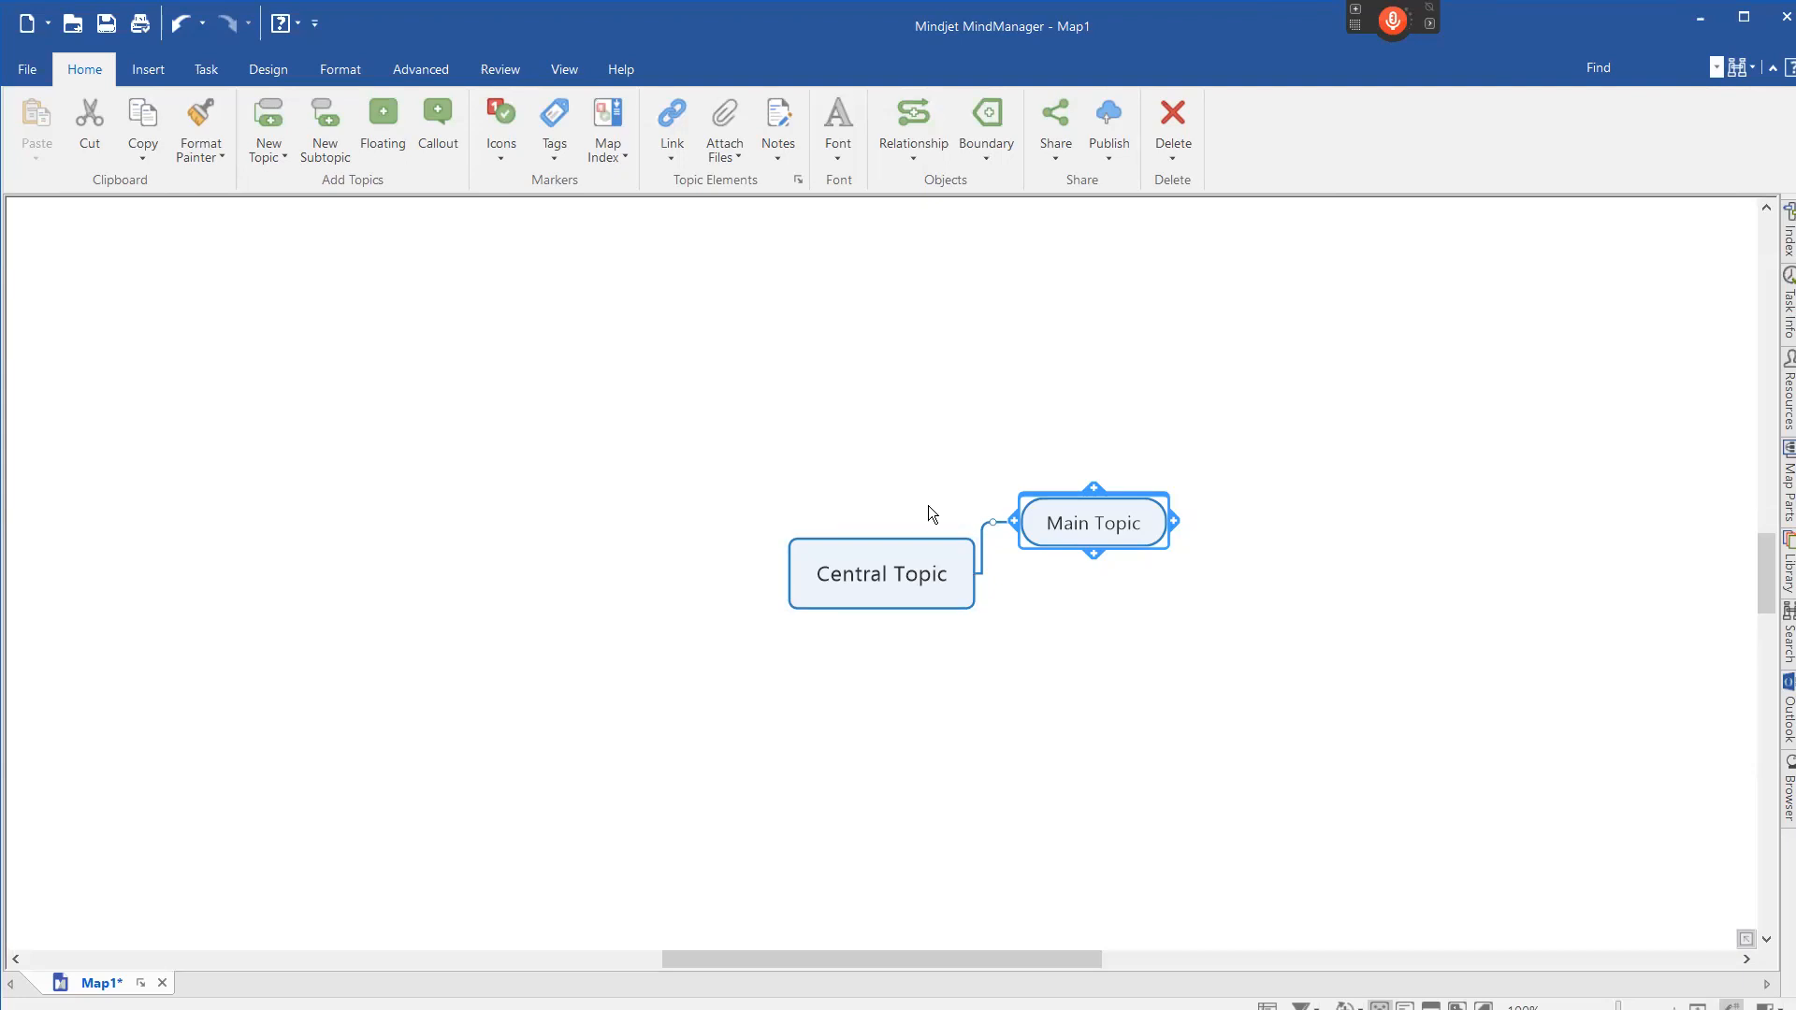
Title the map "Various parts of the human body" and split "brain liver kidneys lungs heart" under "major organs" into separate subtopics.
key(Delete)
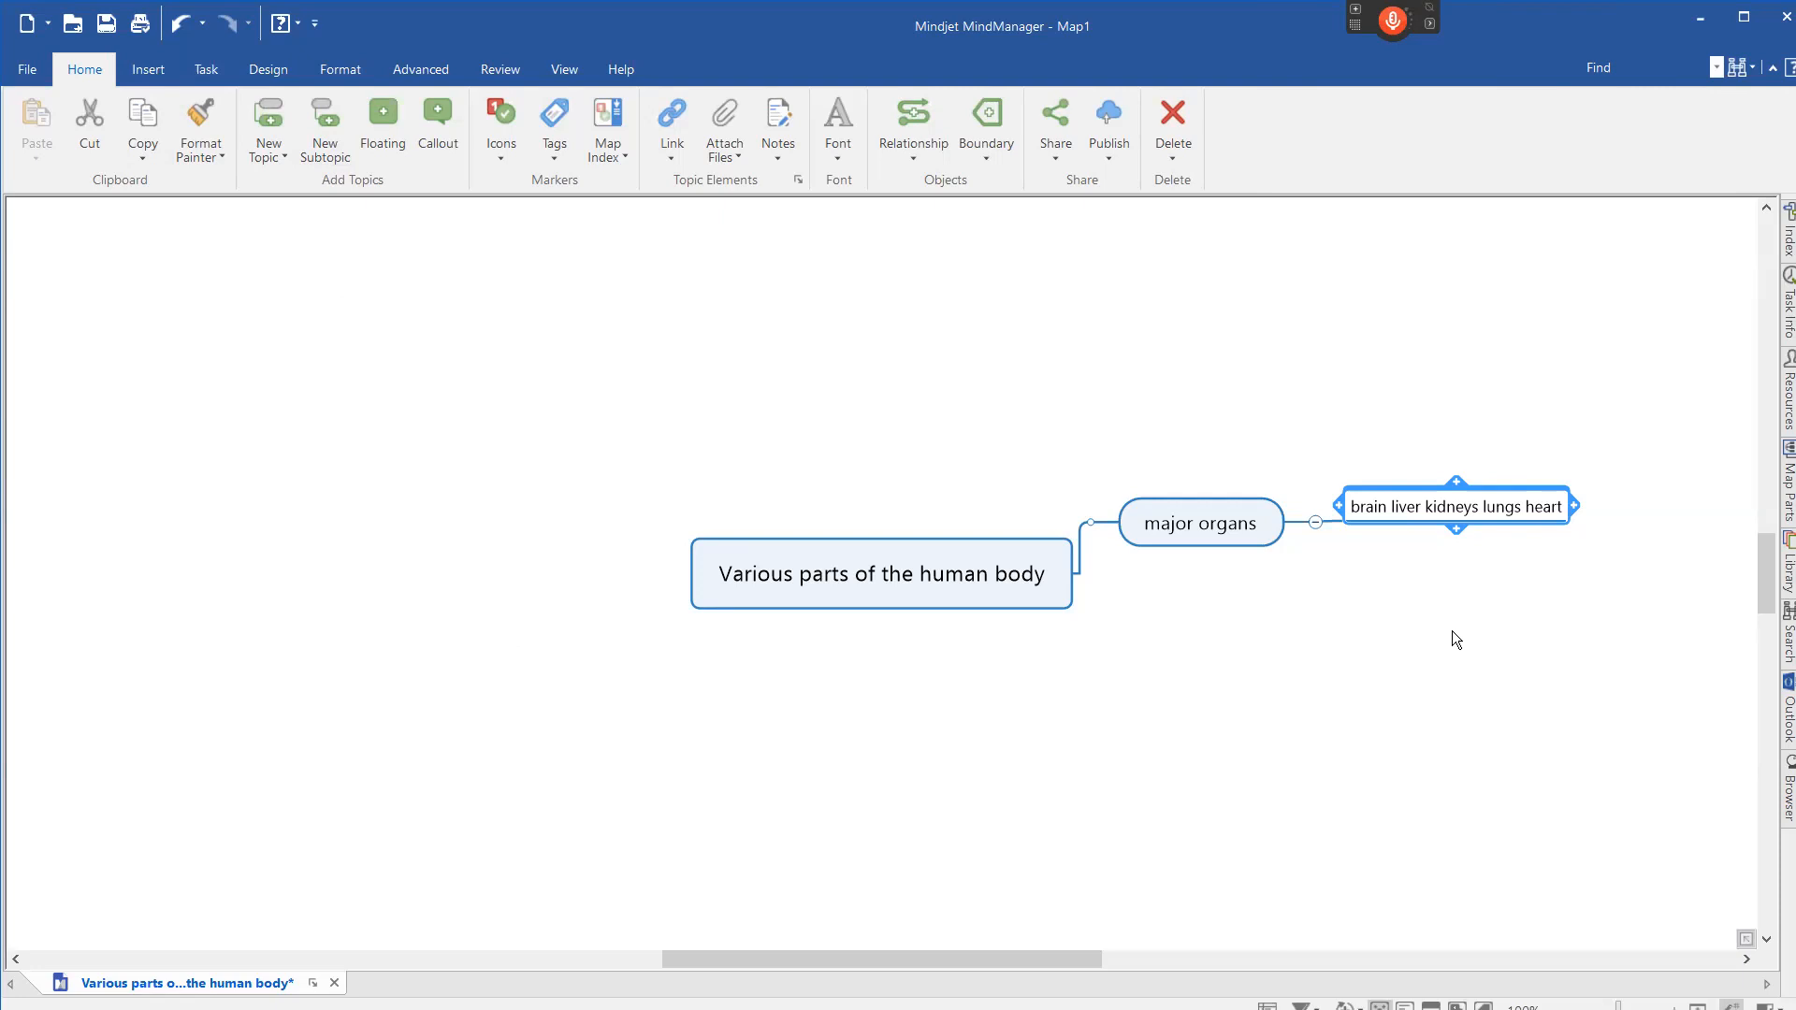
key(KP_Add)
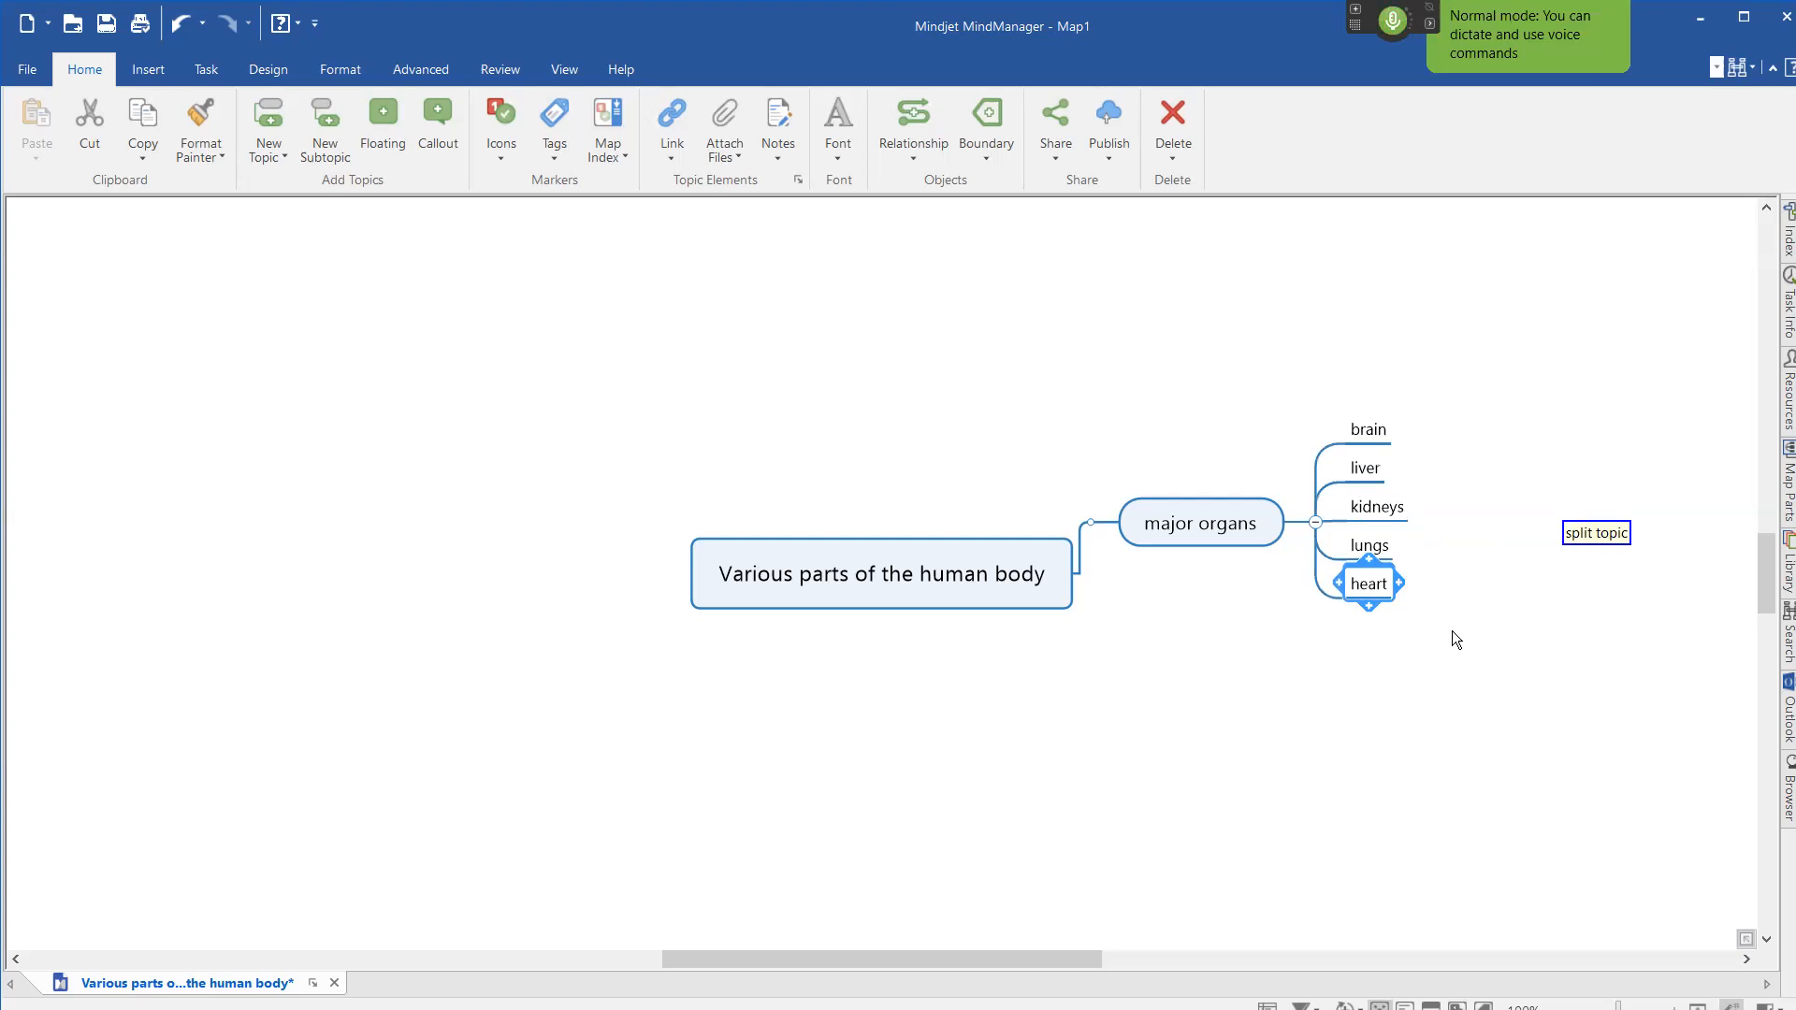
key(KP_Add)
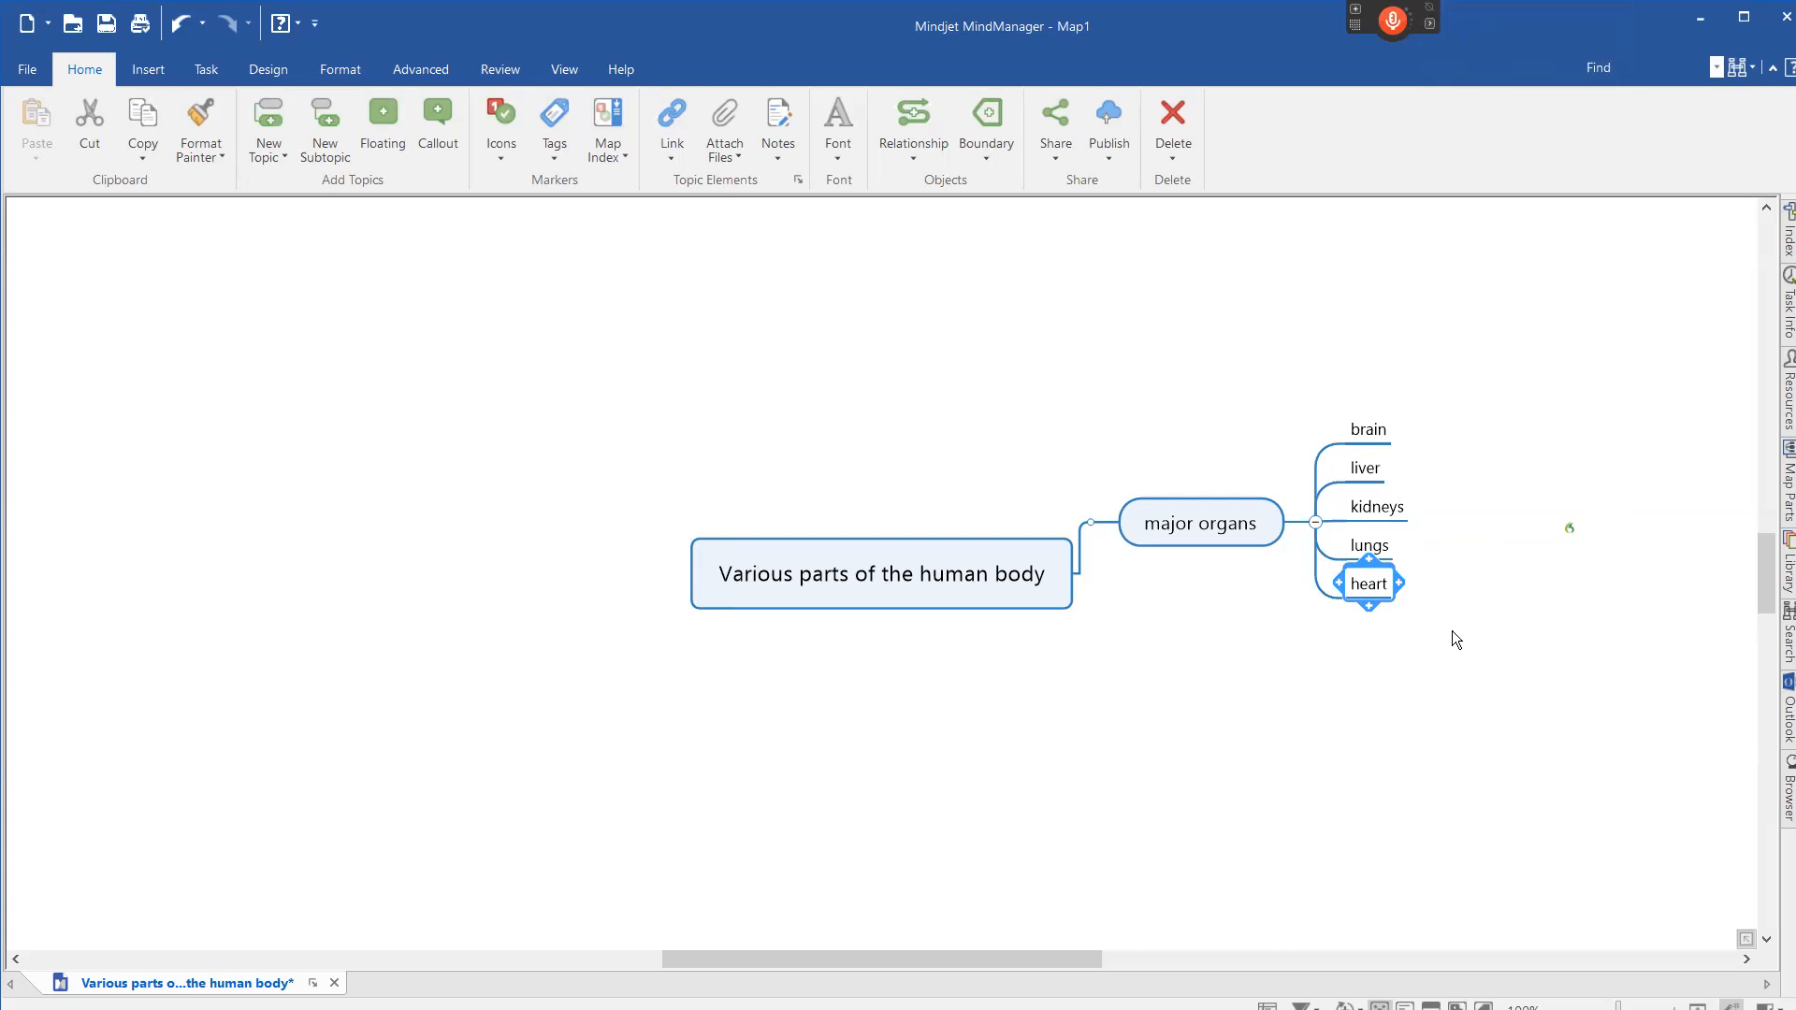
Add main topics "major muscles" and "the nervous system", giving the latter a "spinal nerves" subtopic with a number 7 marker.
key(KP_Add)
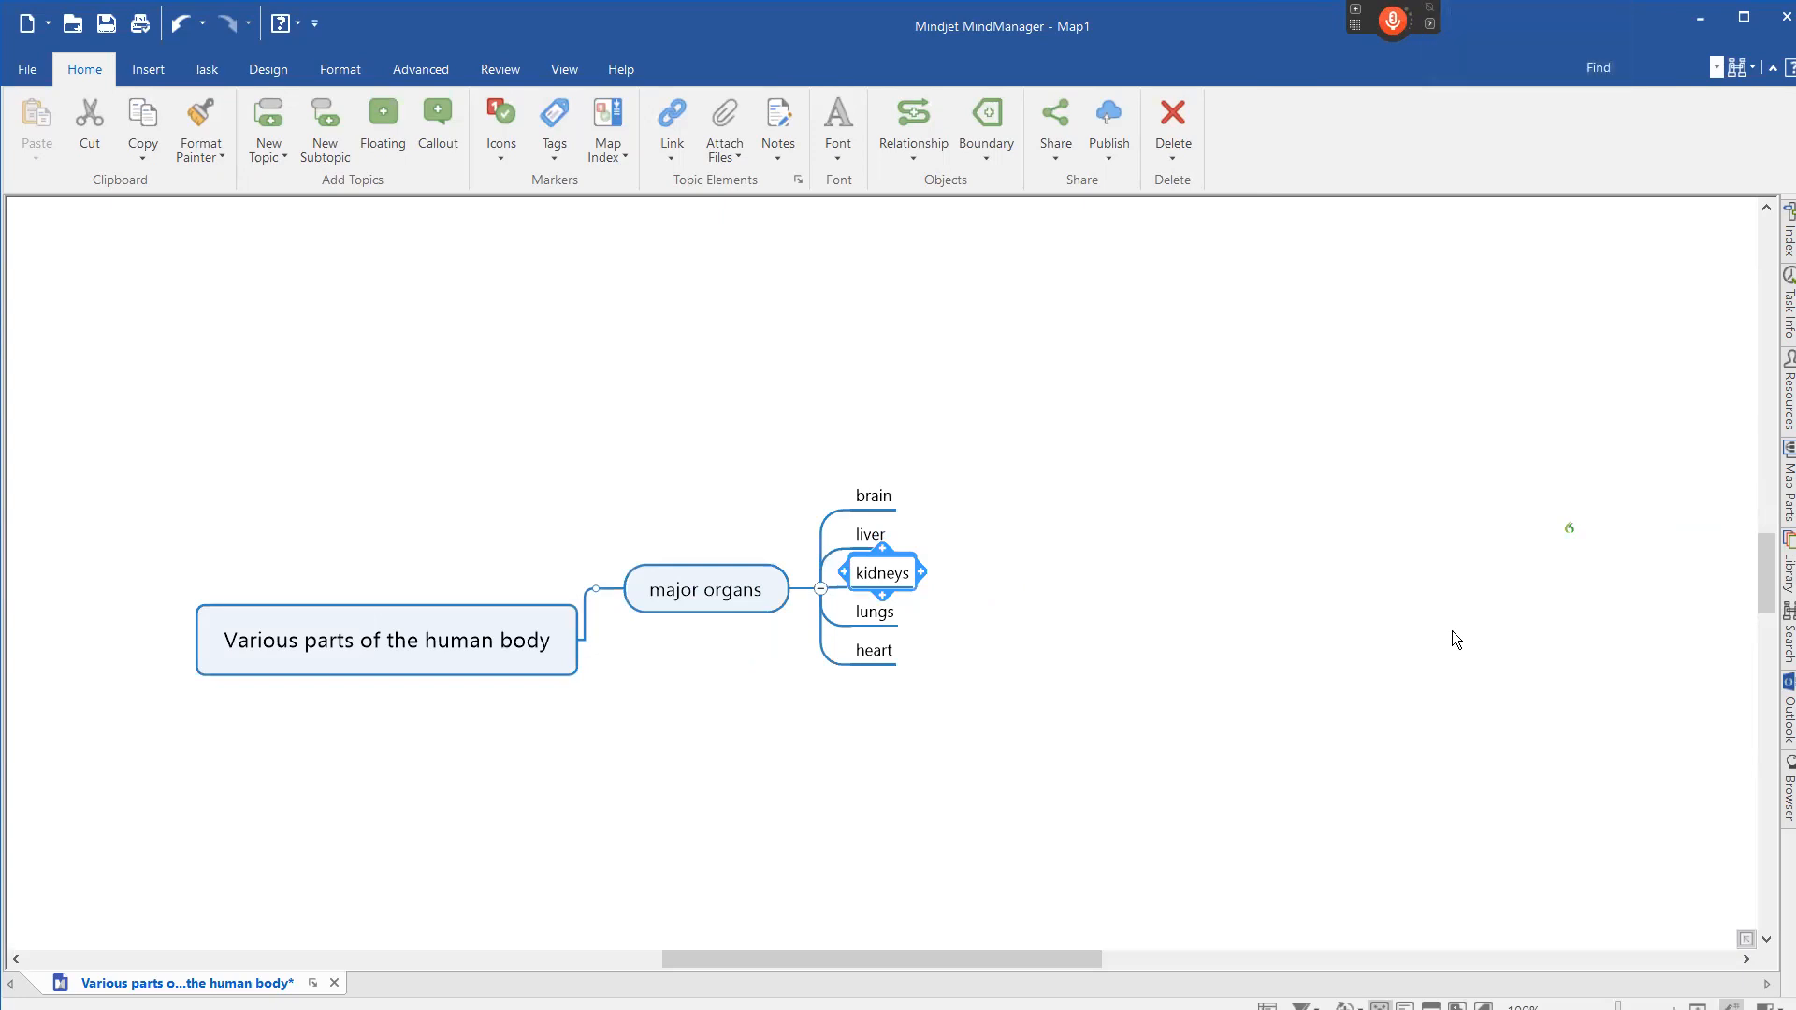
key(KP_Add)
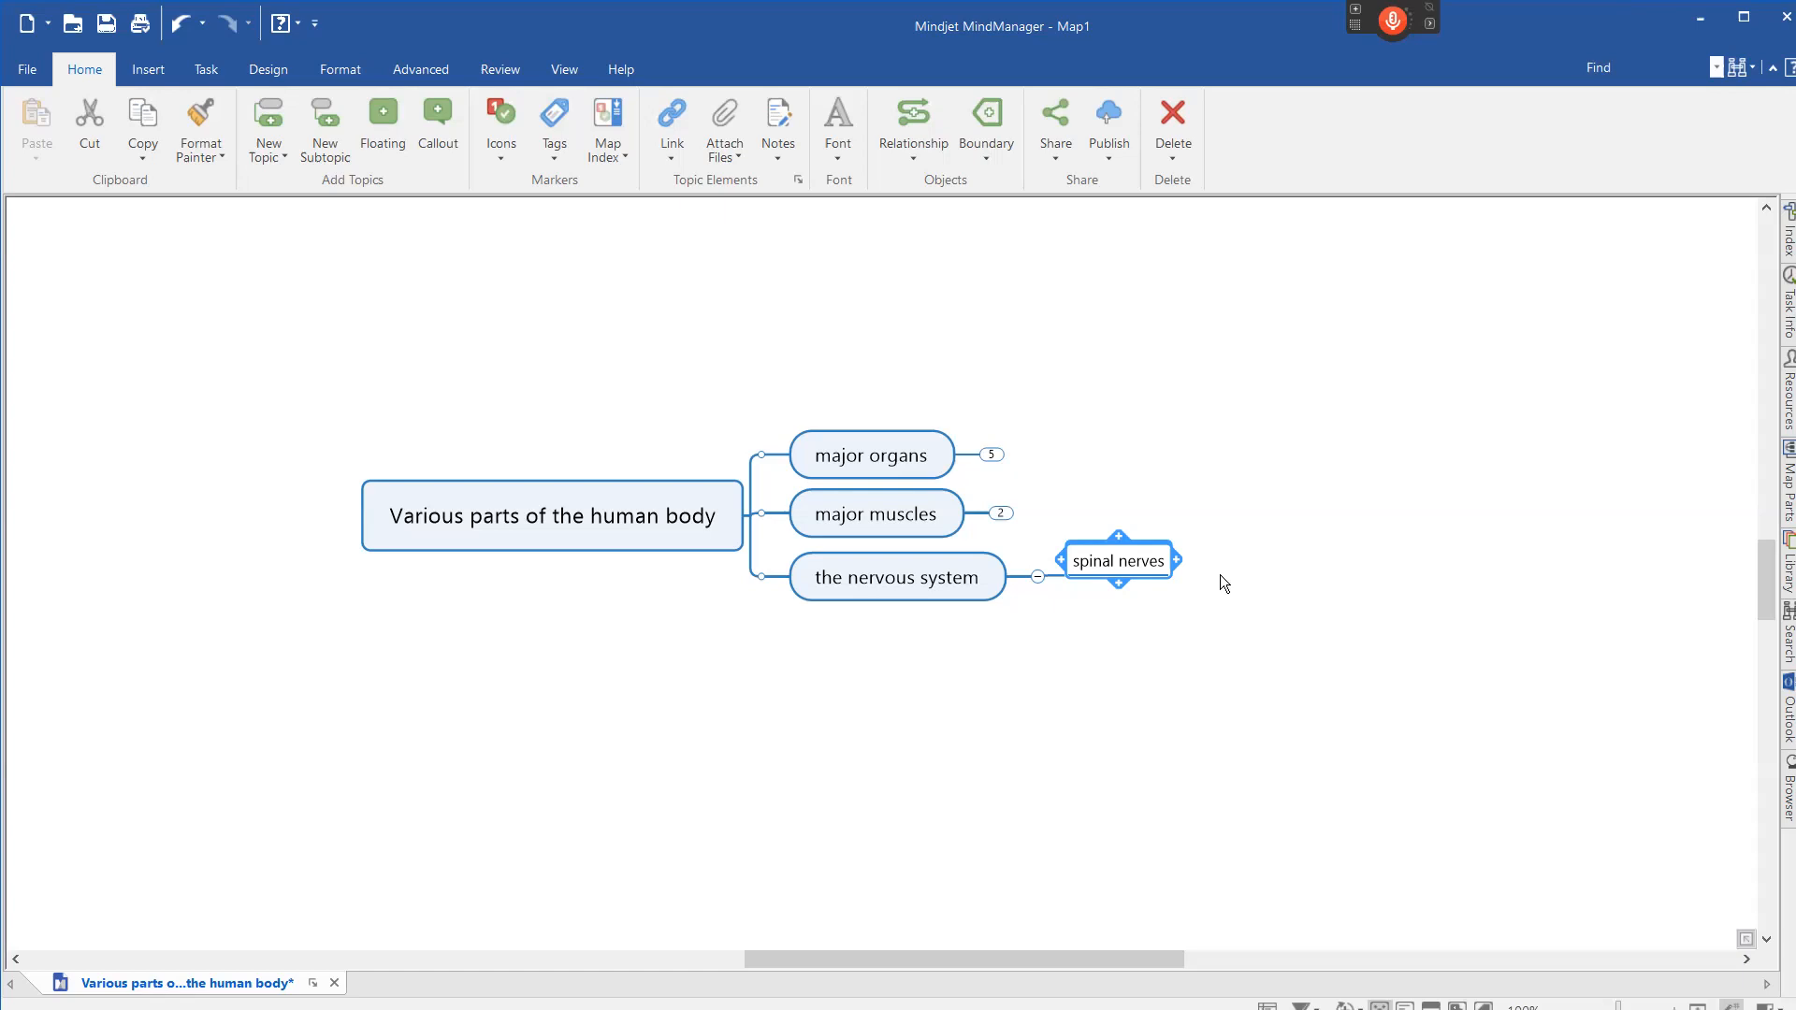
key(KP_Add)
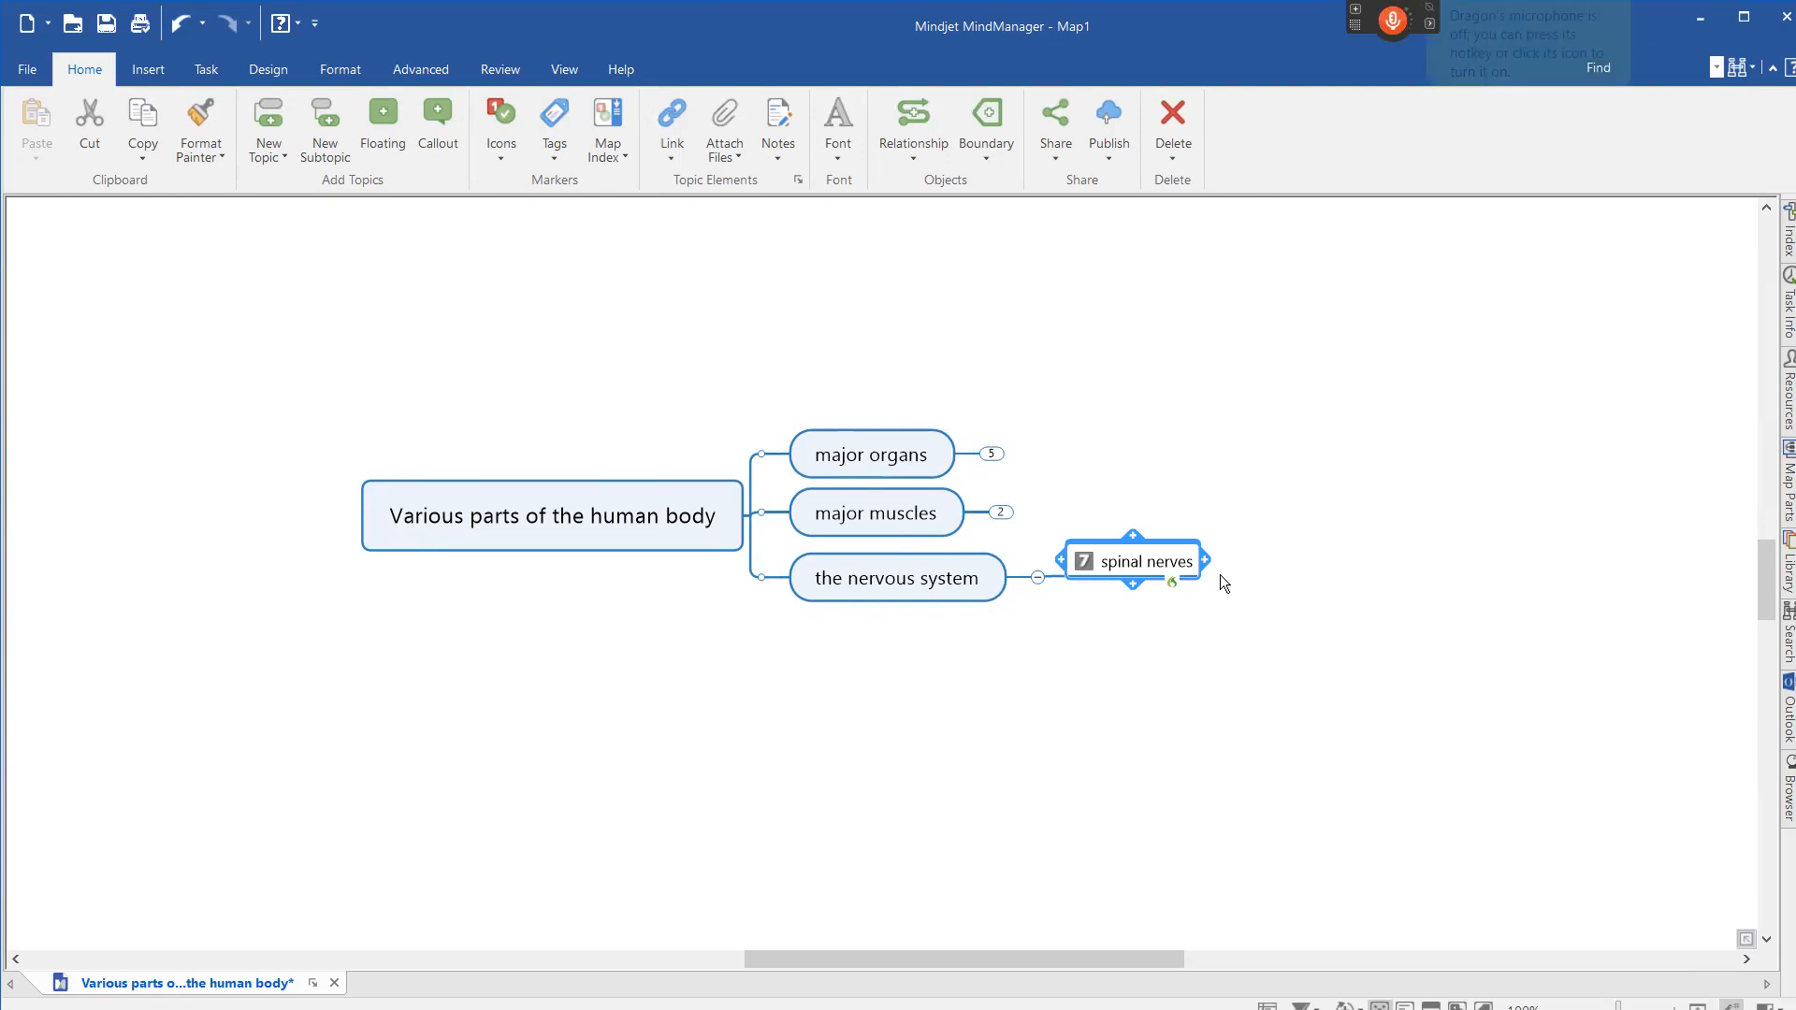
Dictate a central topic note on creating mind maps by voice, with "quick demonstration" bold and "voice" underlined, and hide the notes.
key(KP_Add)
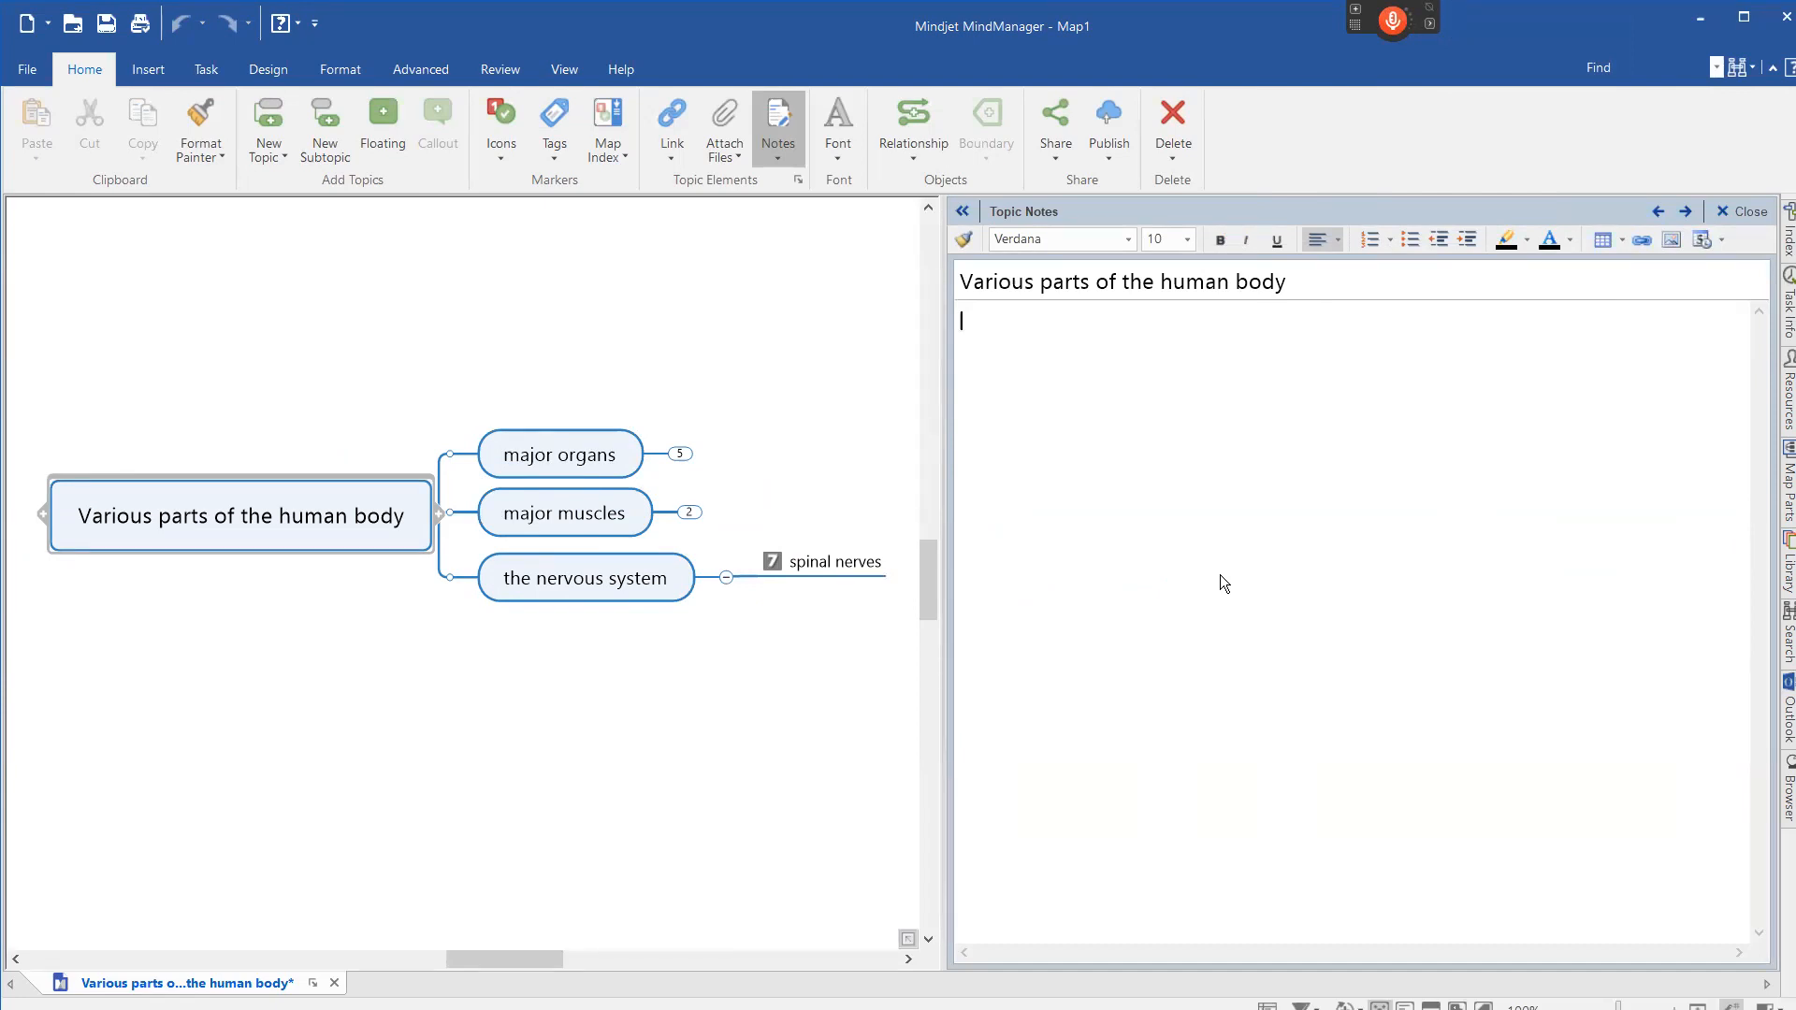
key(KP_Add)
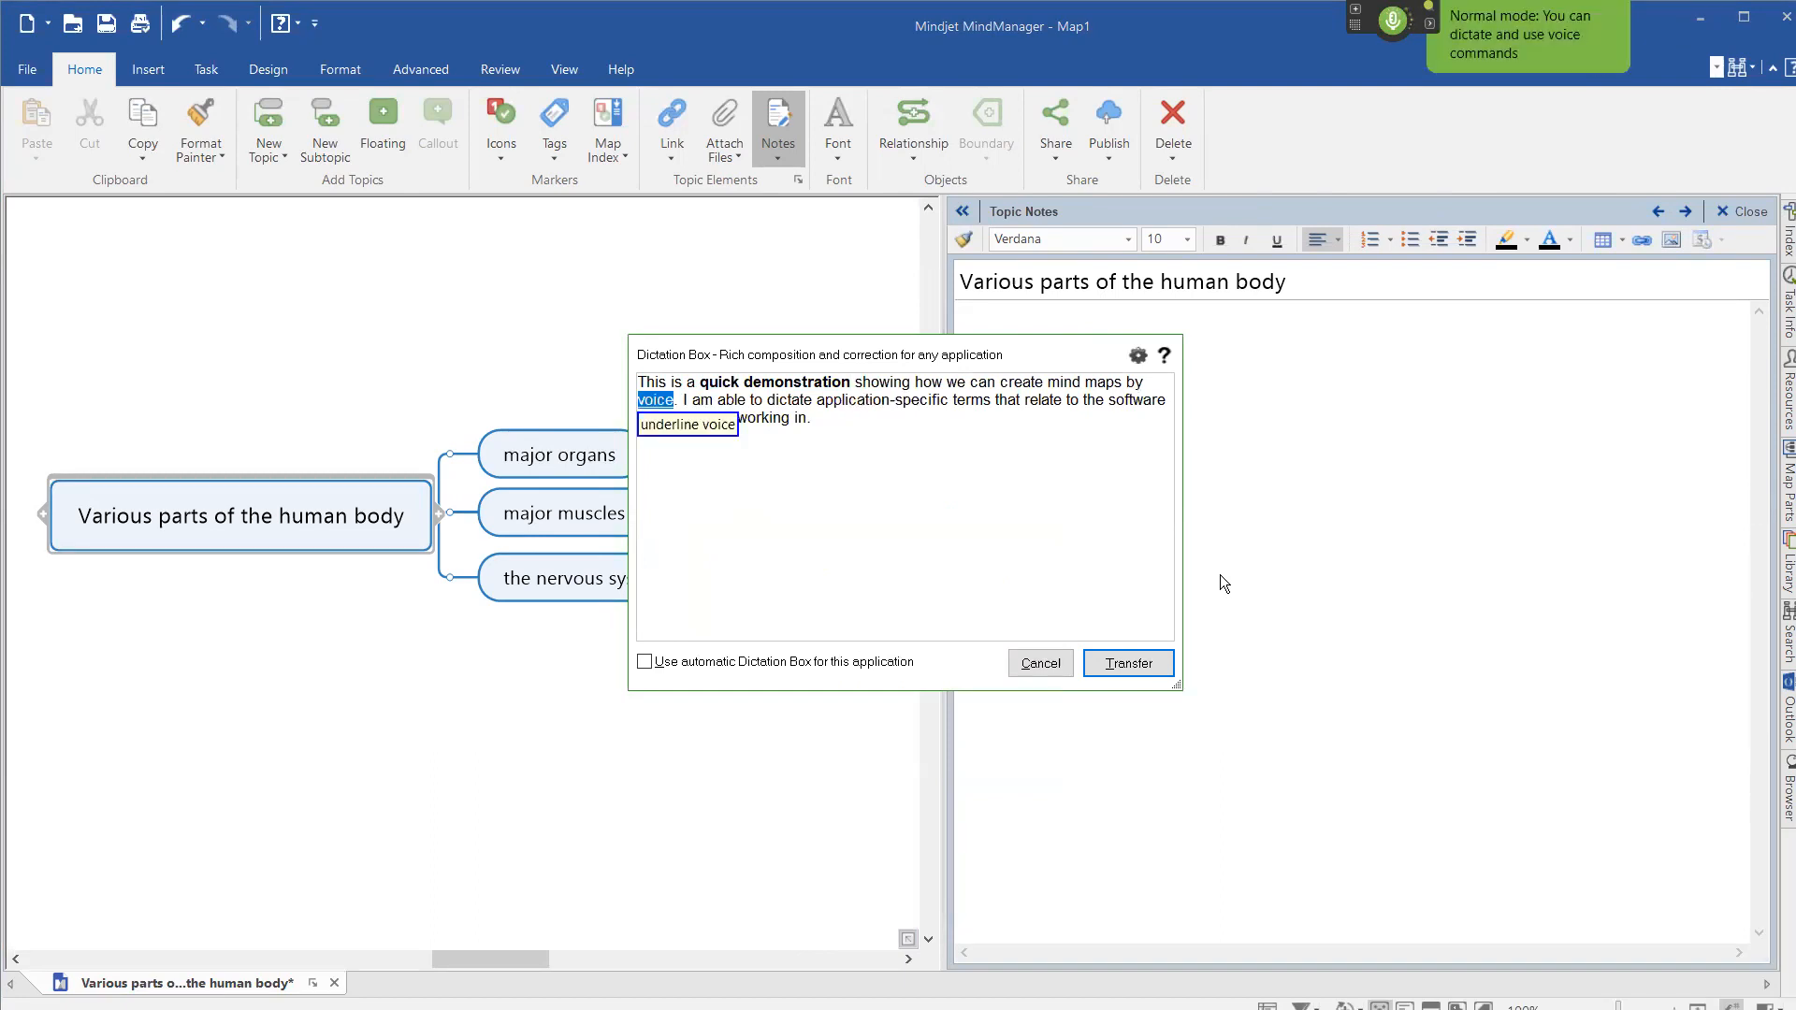
click(1128, 662)
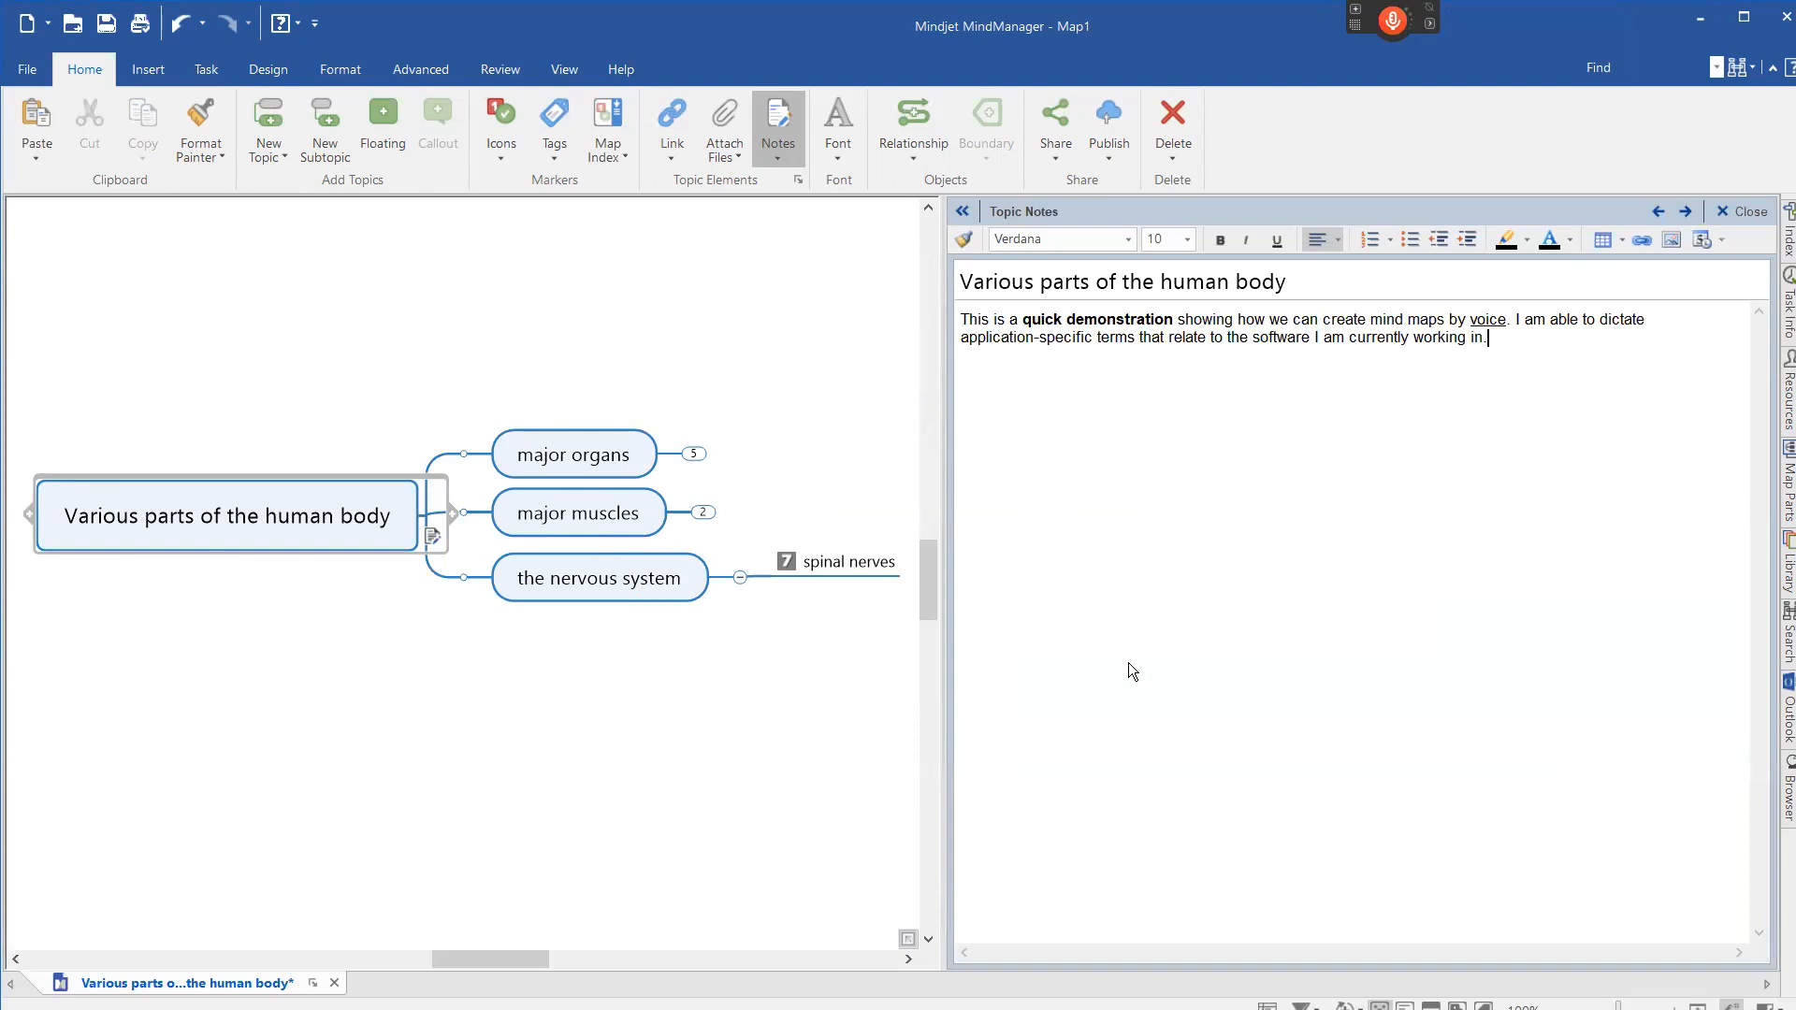
key(KP_Add)
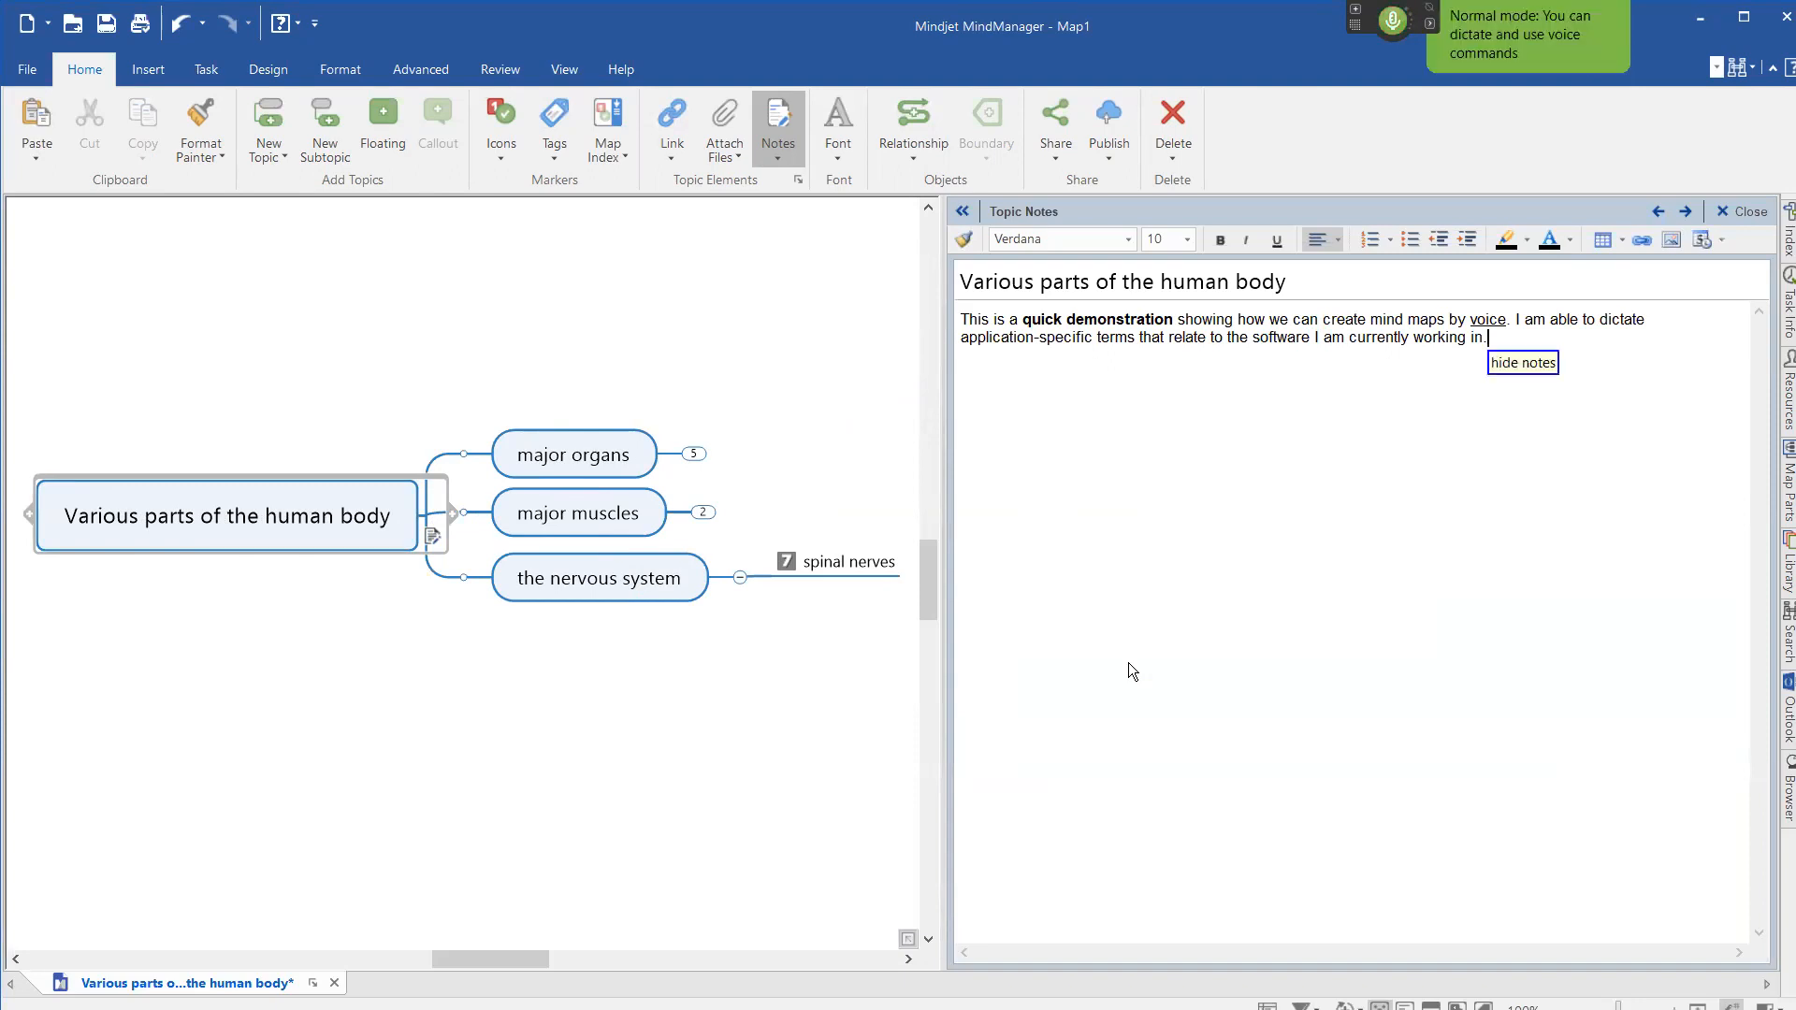
key(KP_Add)
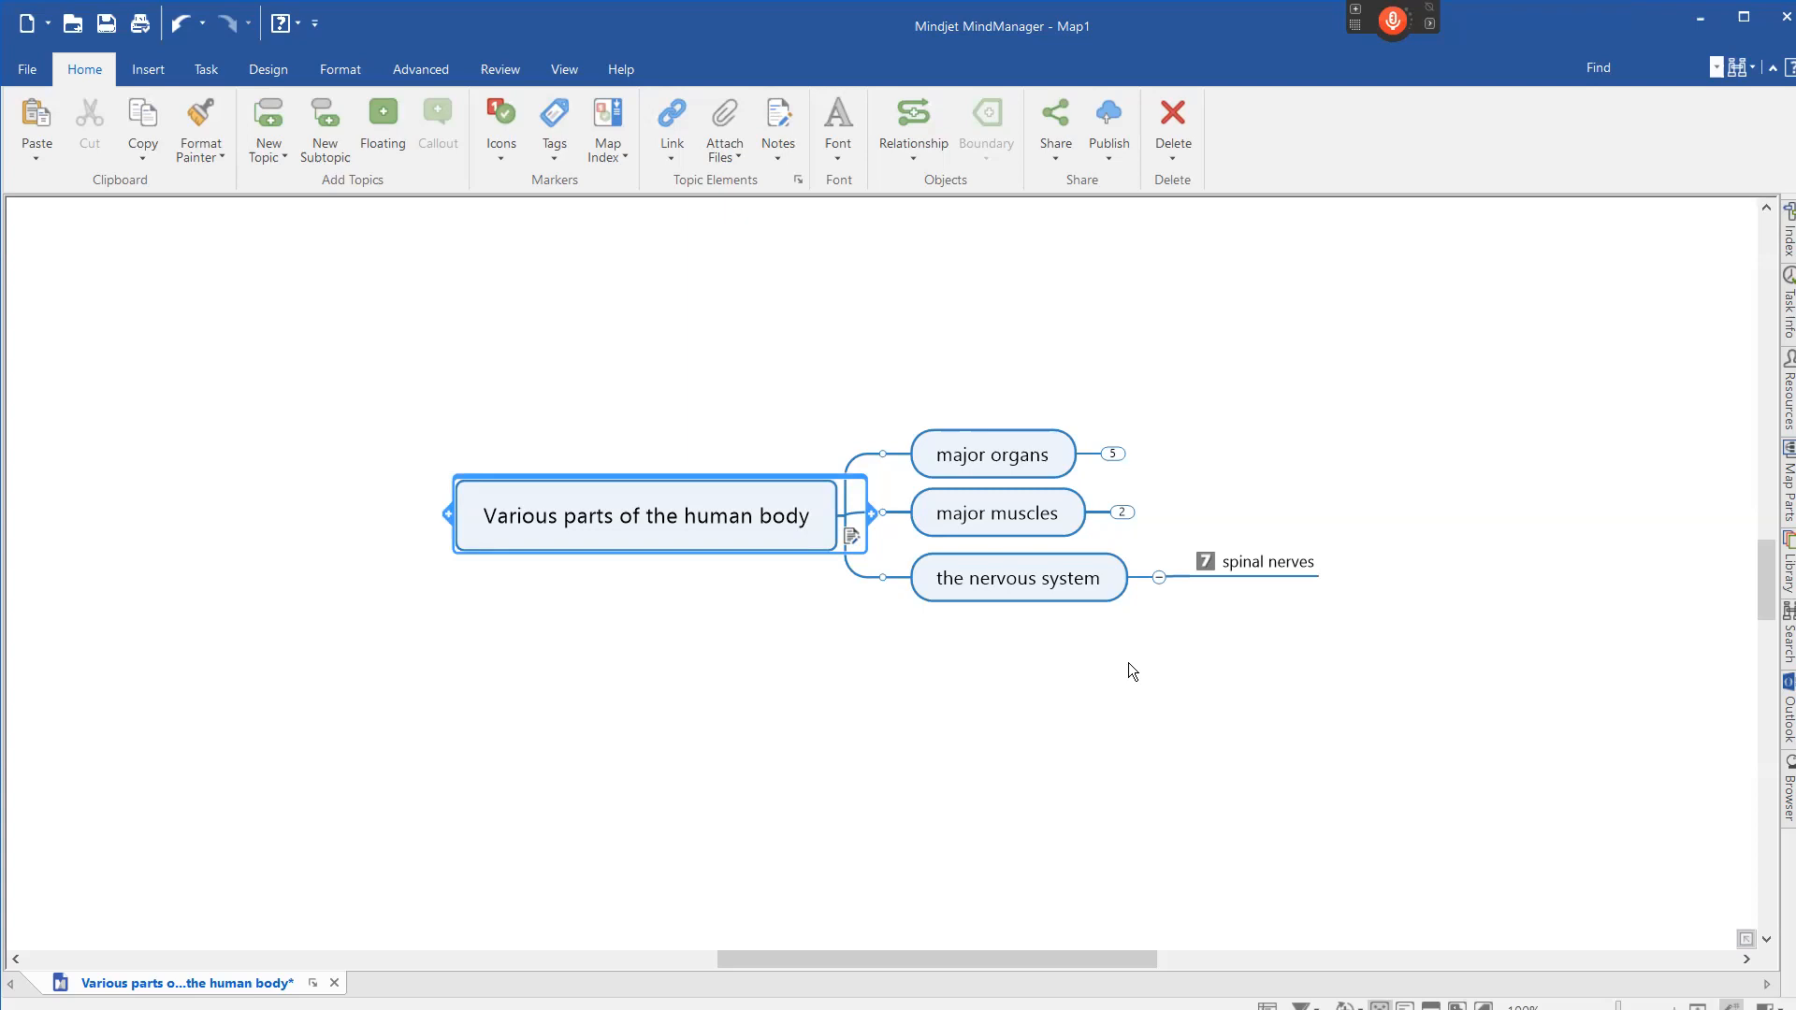
key(KP_Add)
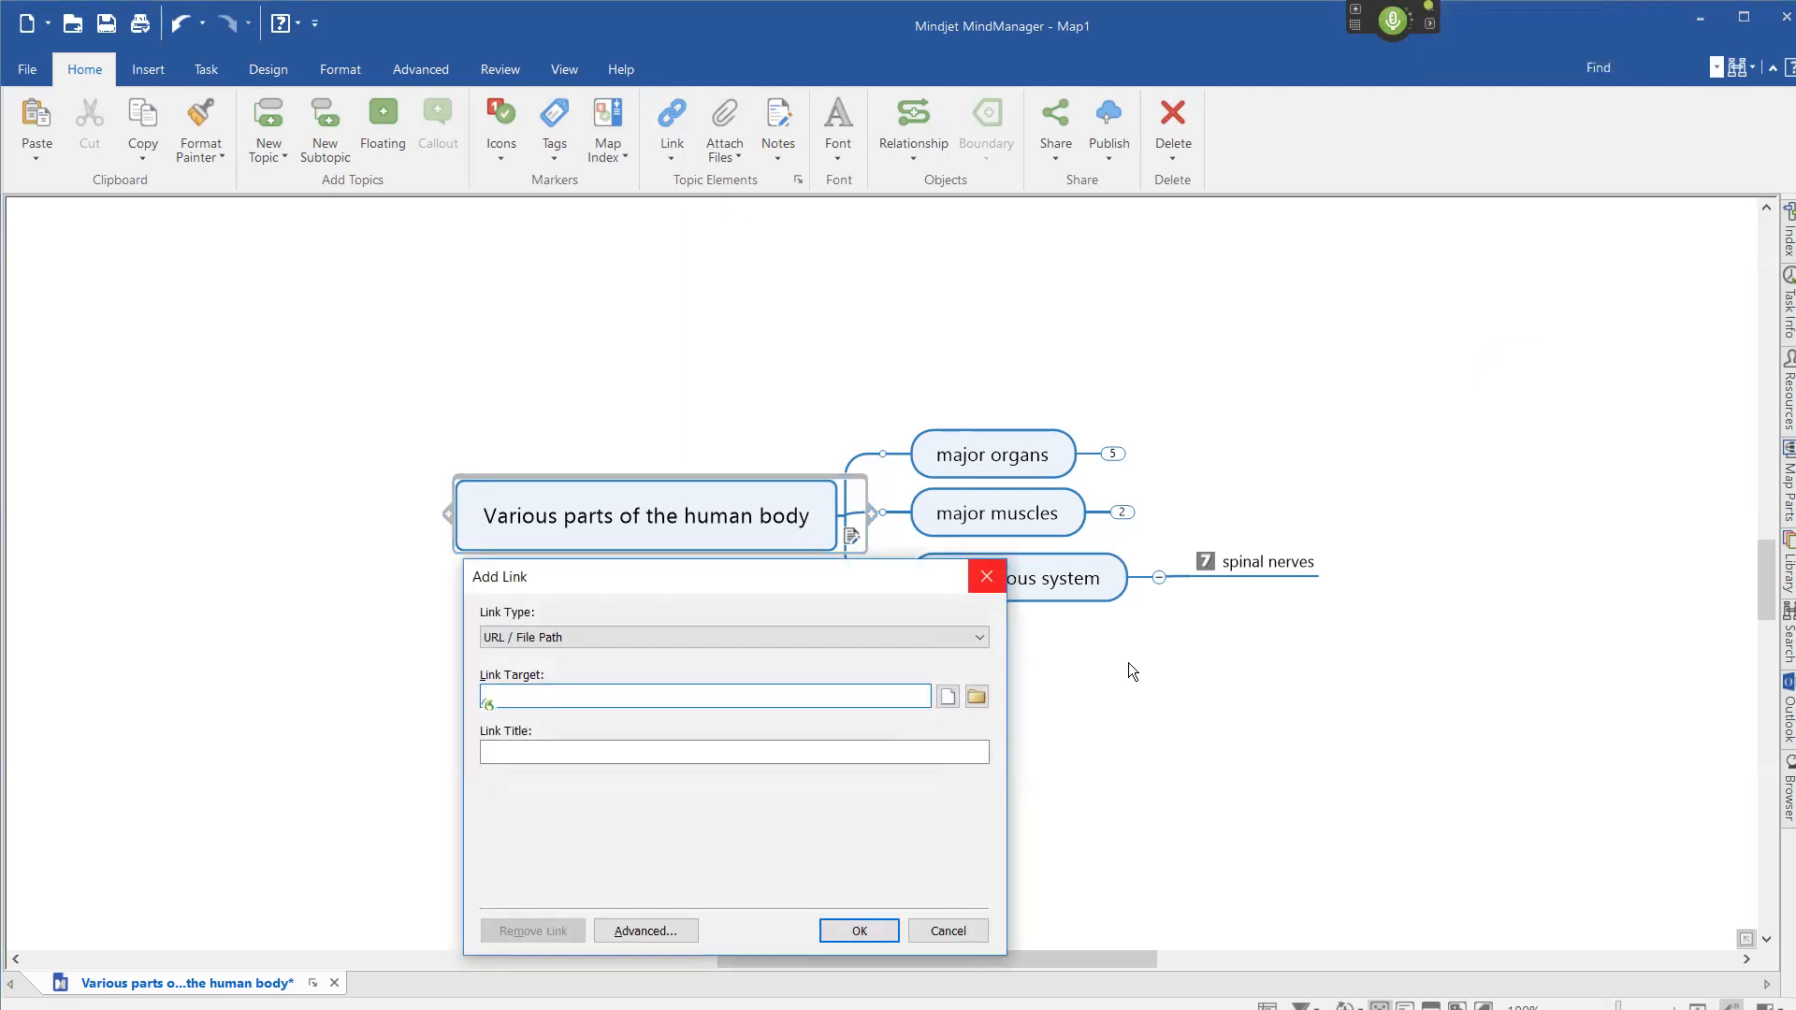
text(http://www.VoxAid.co.uk)
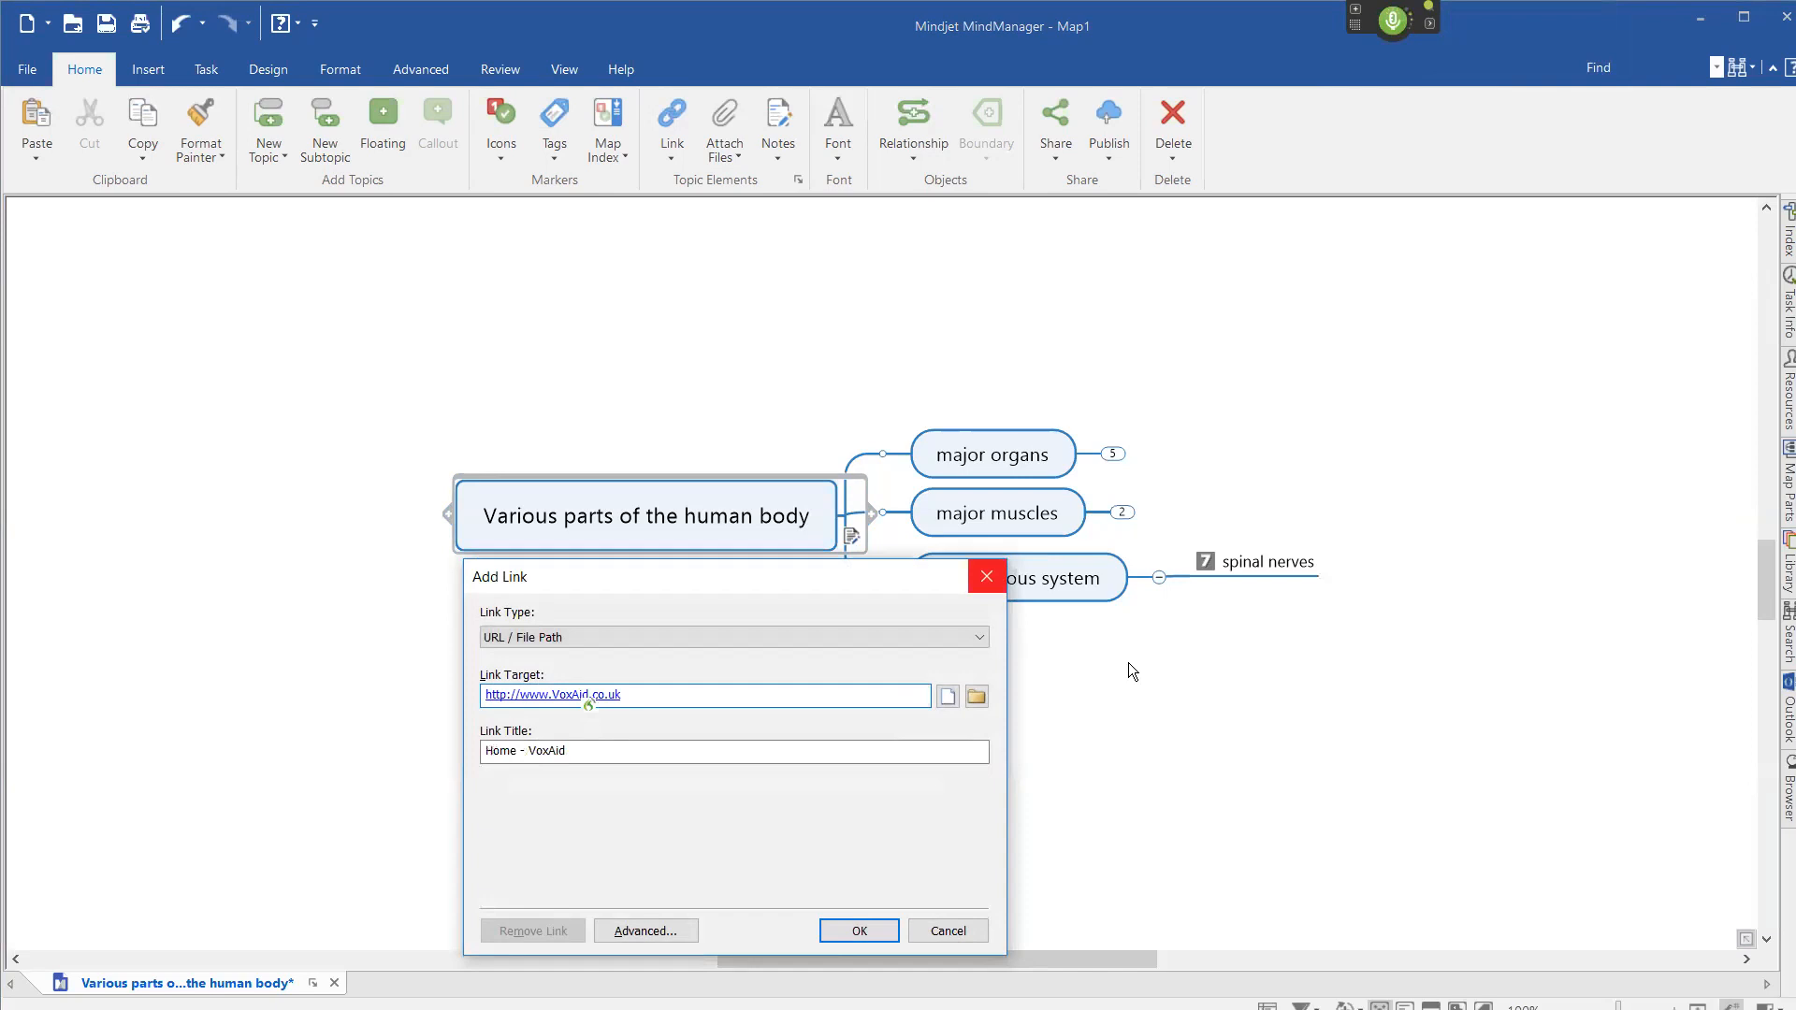
key(Return)
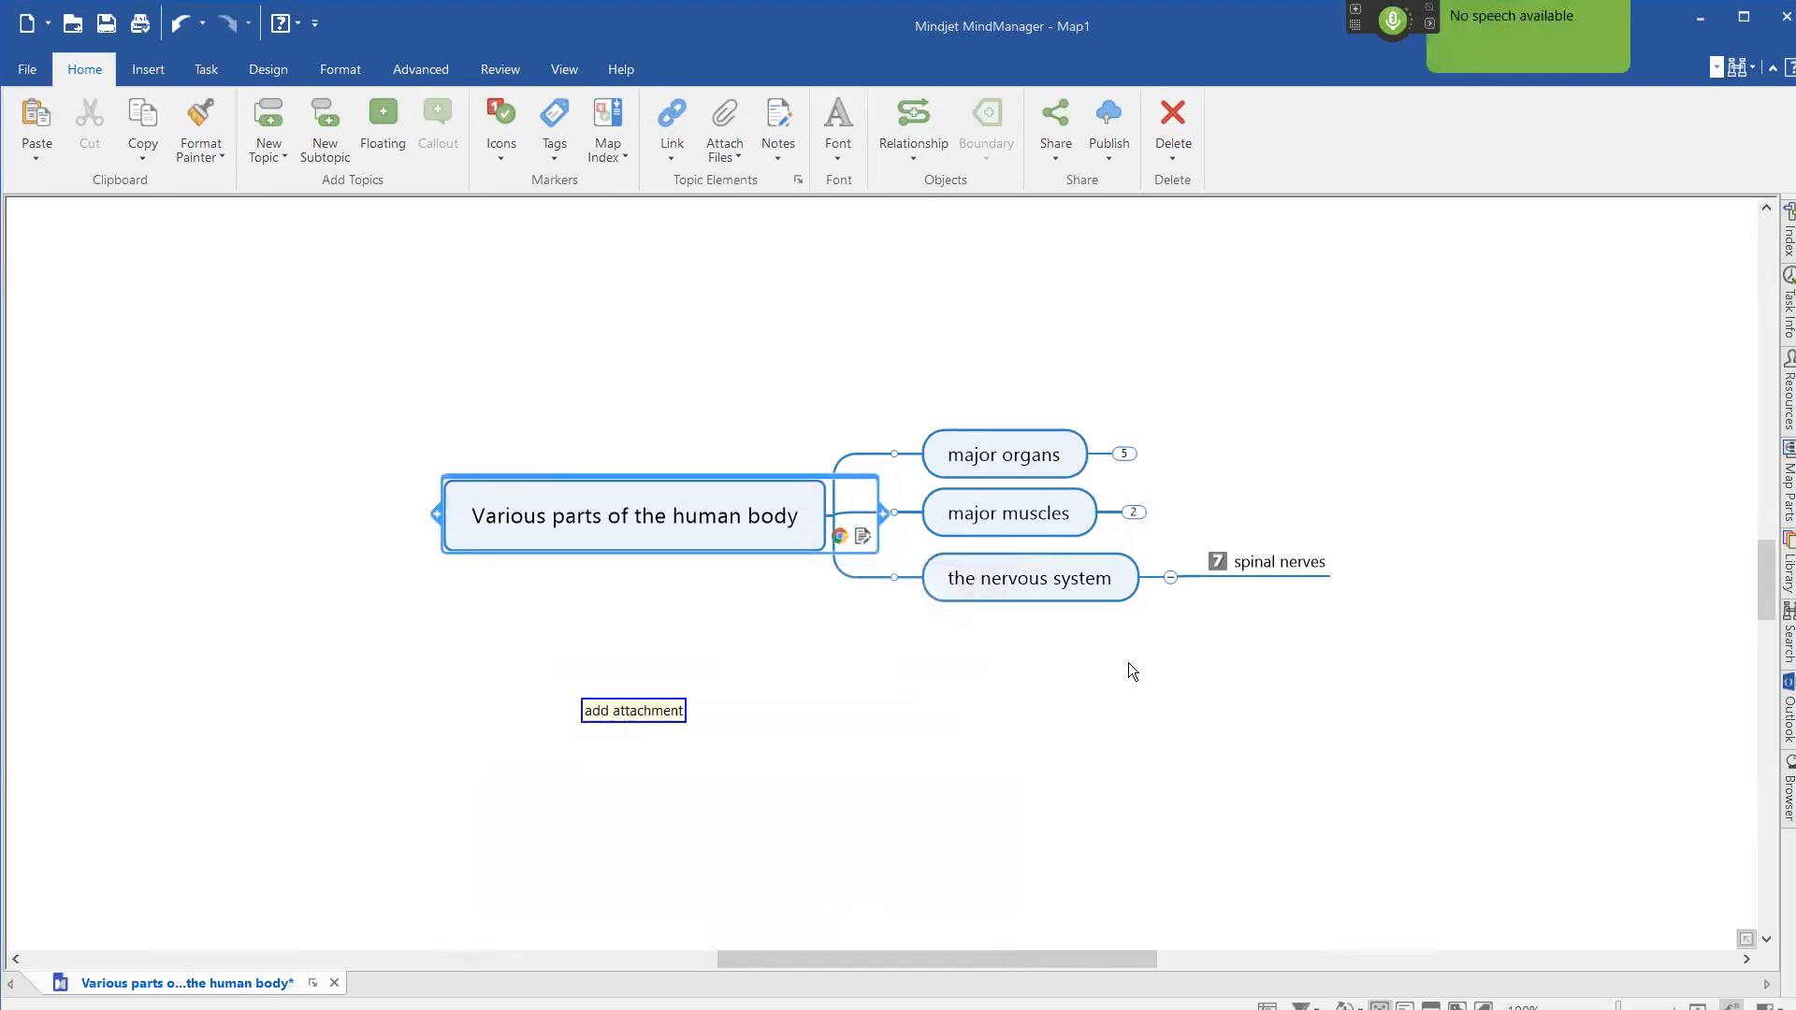
Open and dismiss the file attachment dialog, and balance the main topics on both sides of the central topic.
key(ctrl+shift+h)
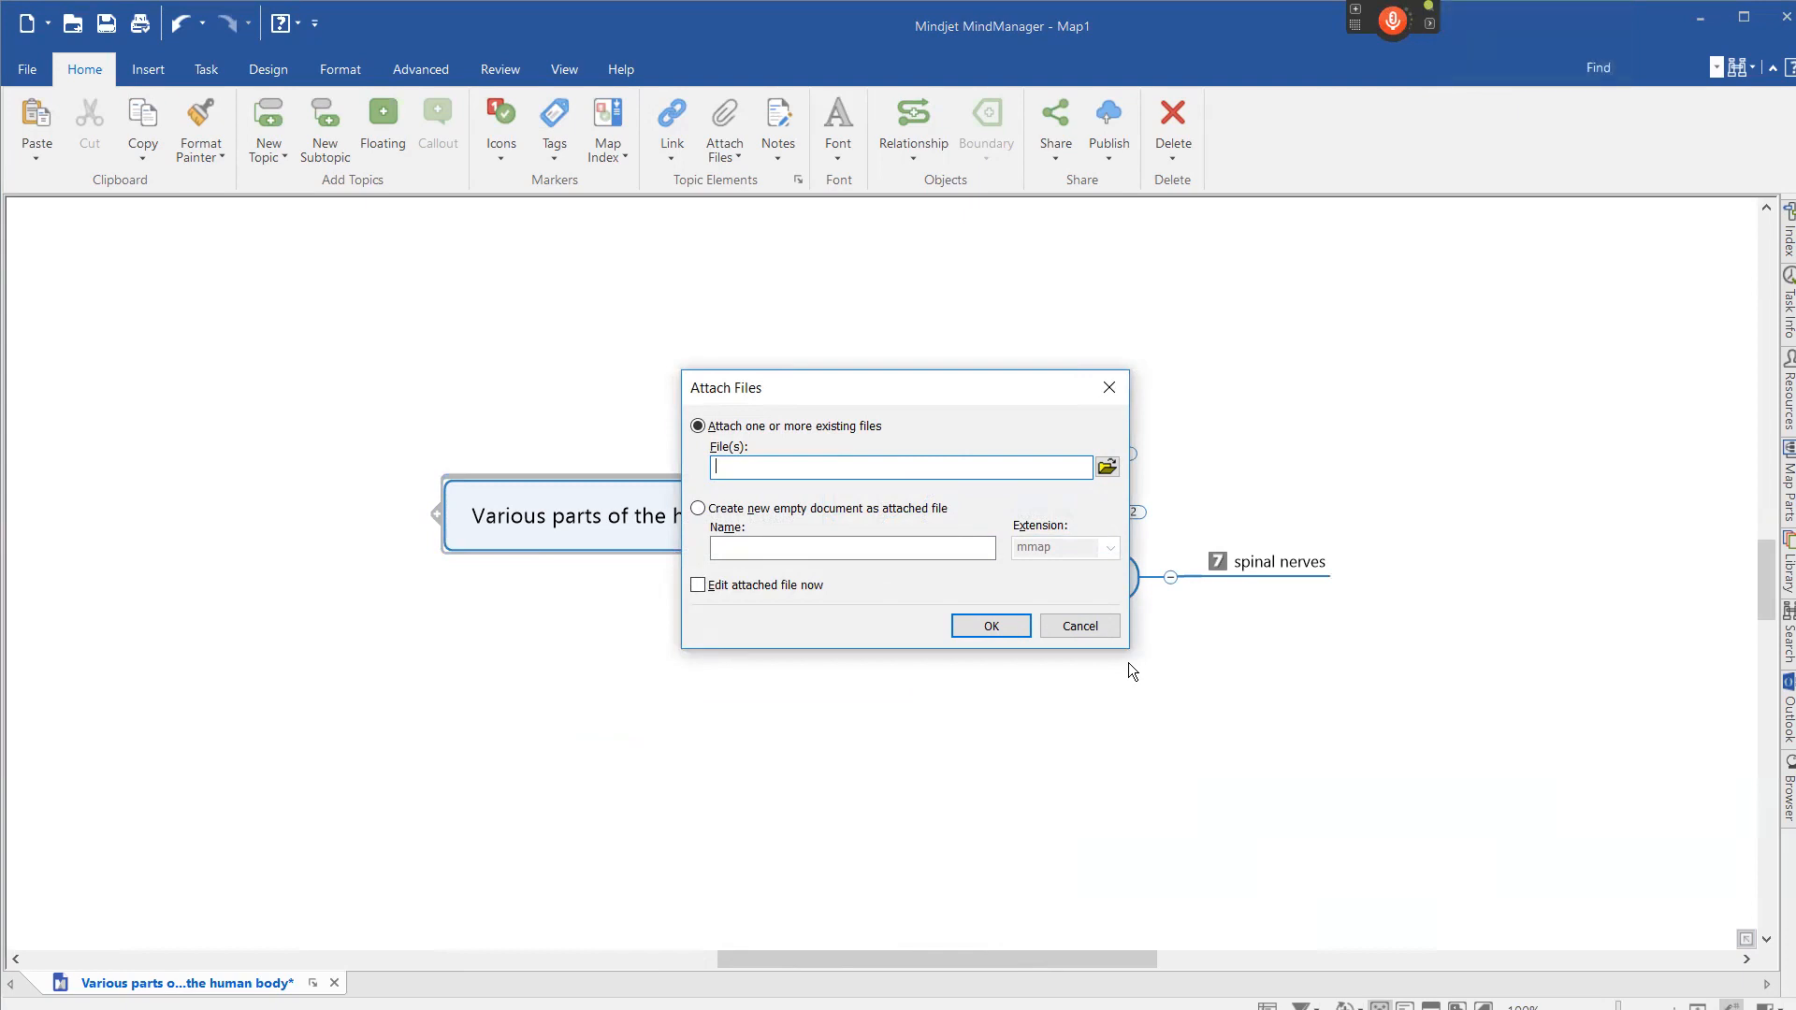
key(KP_Add)
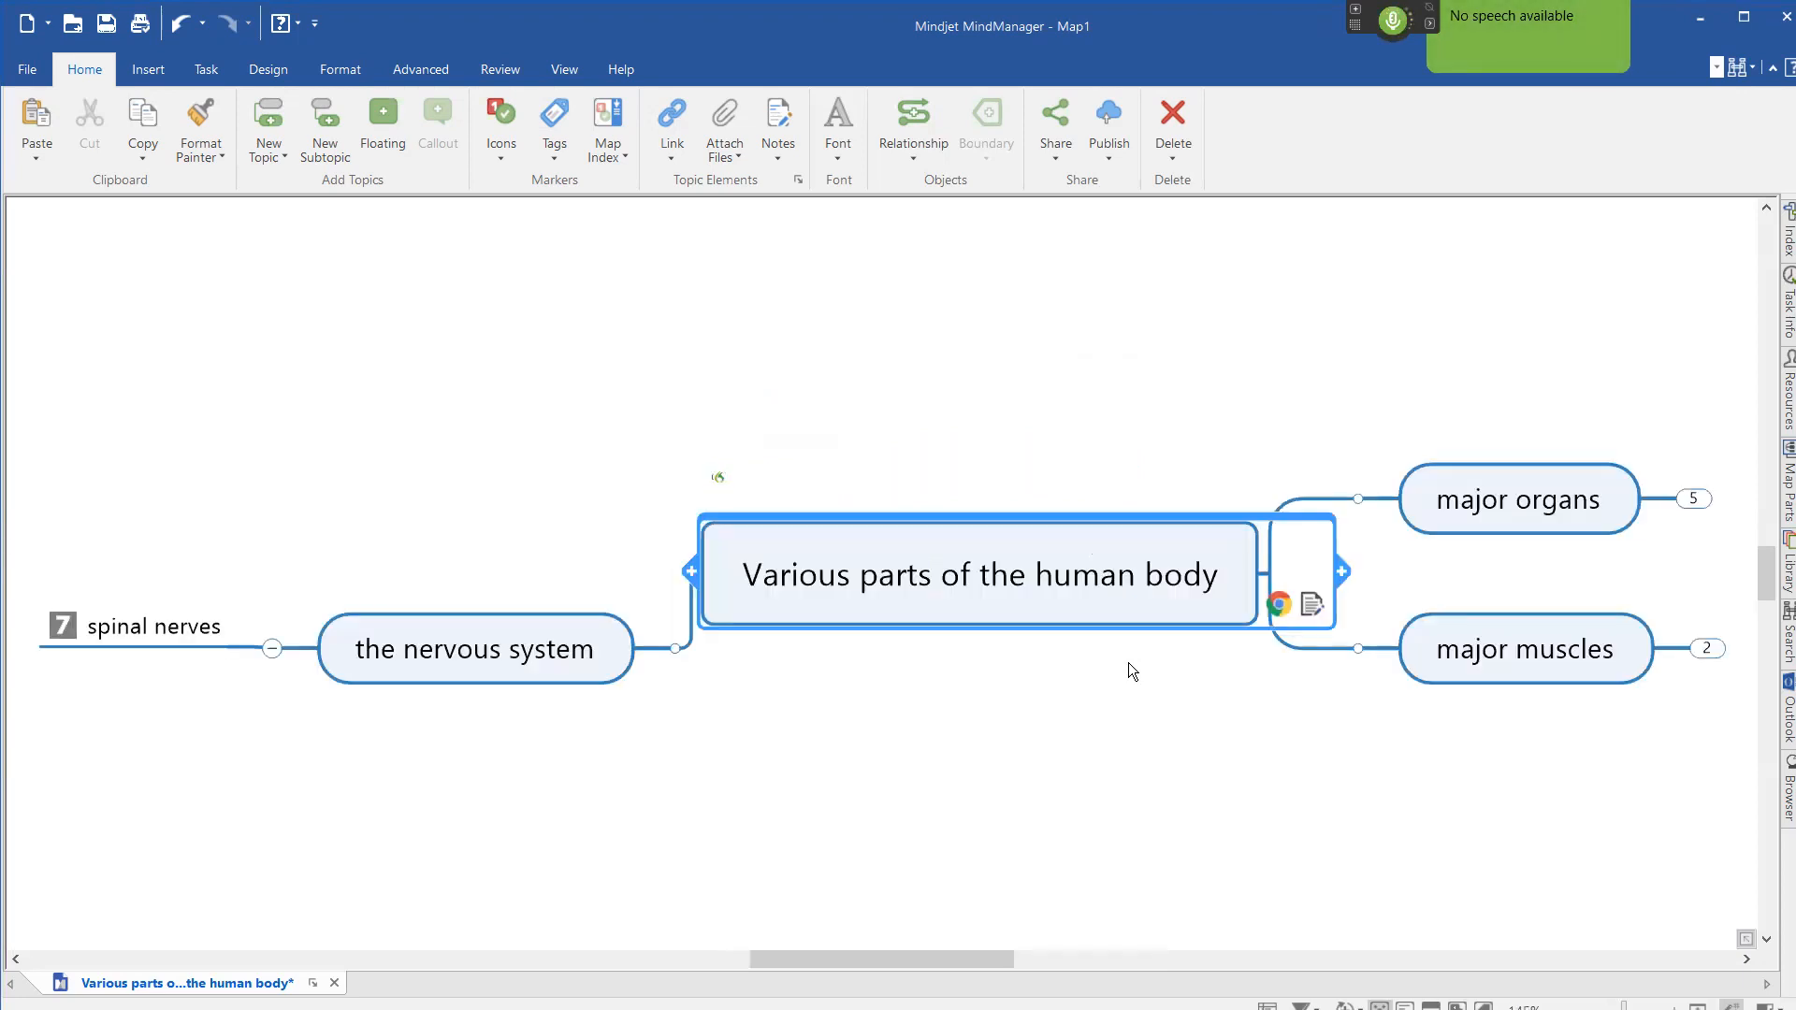
Start exporting the map as a Microsoft Word document and cancel the export at the save dialog.
key(alt+f)
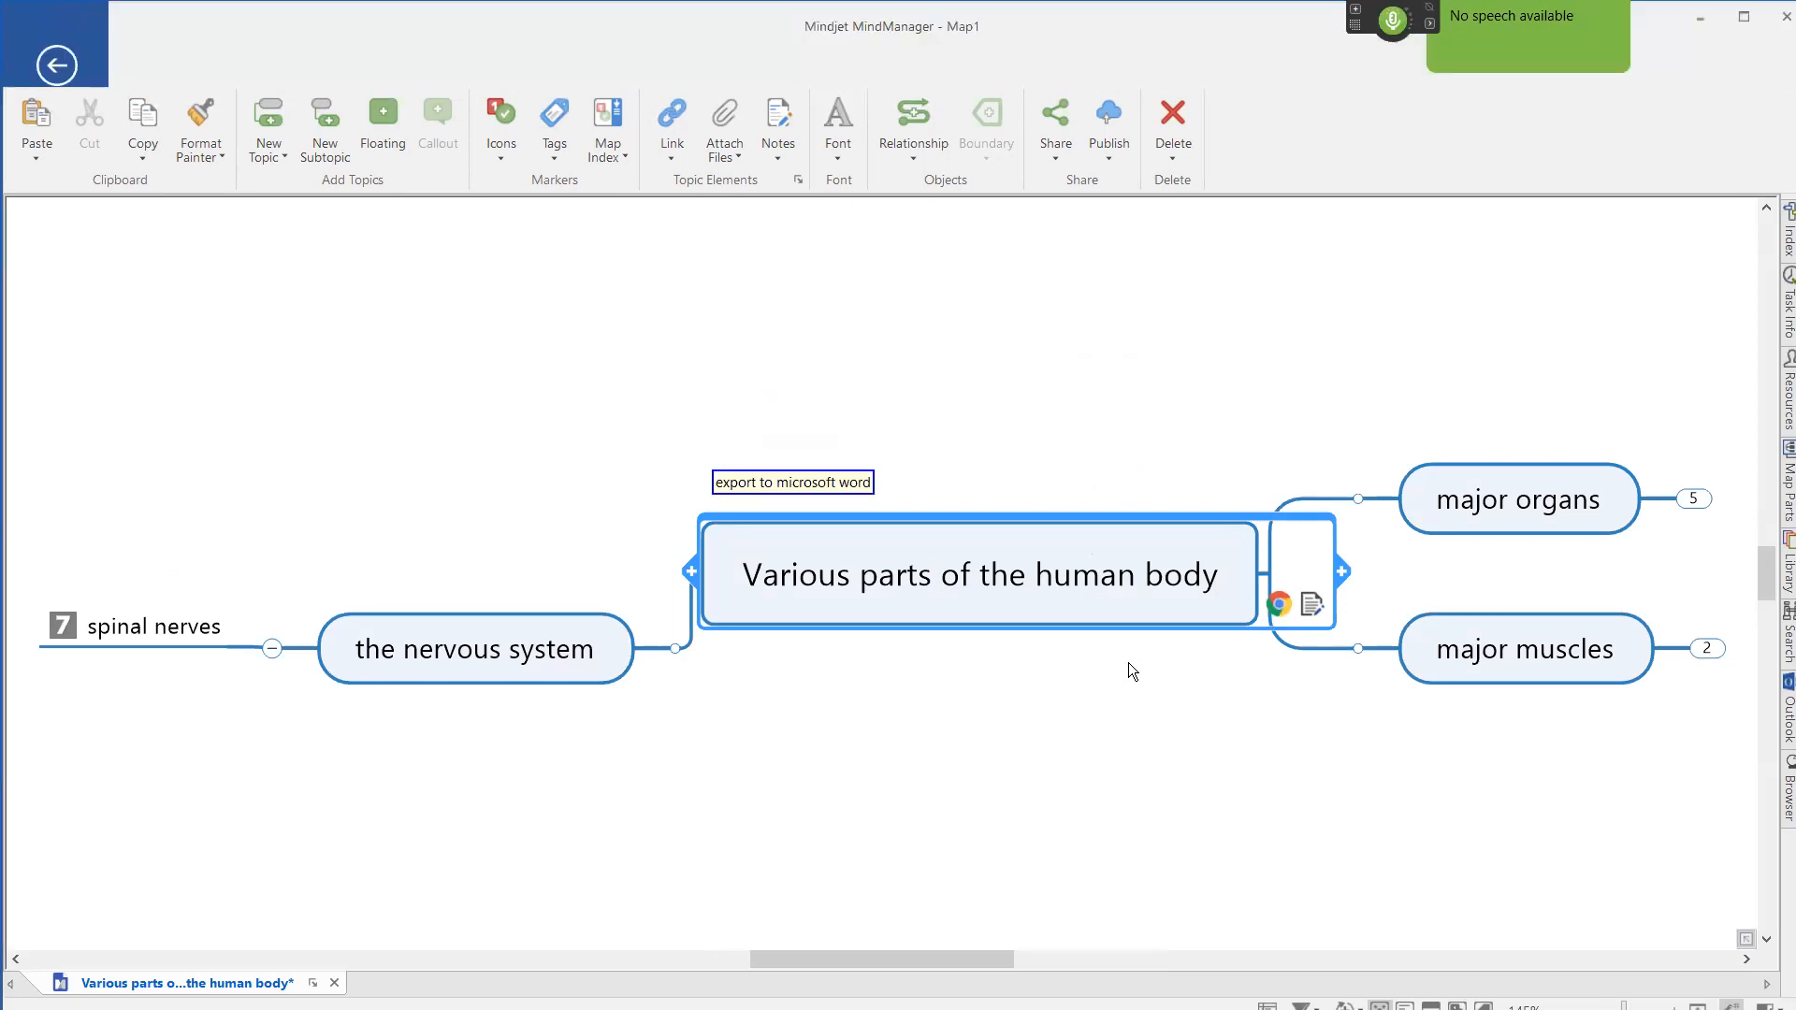
key(e)
key(w)
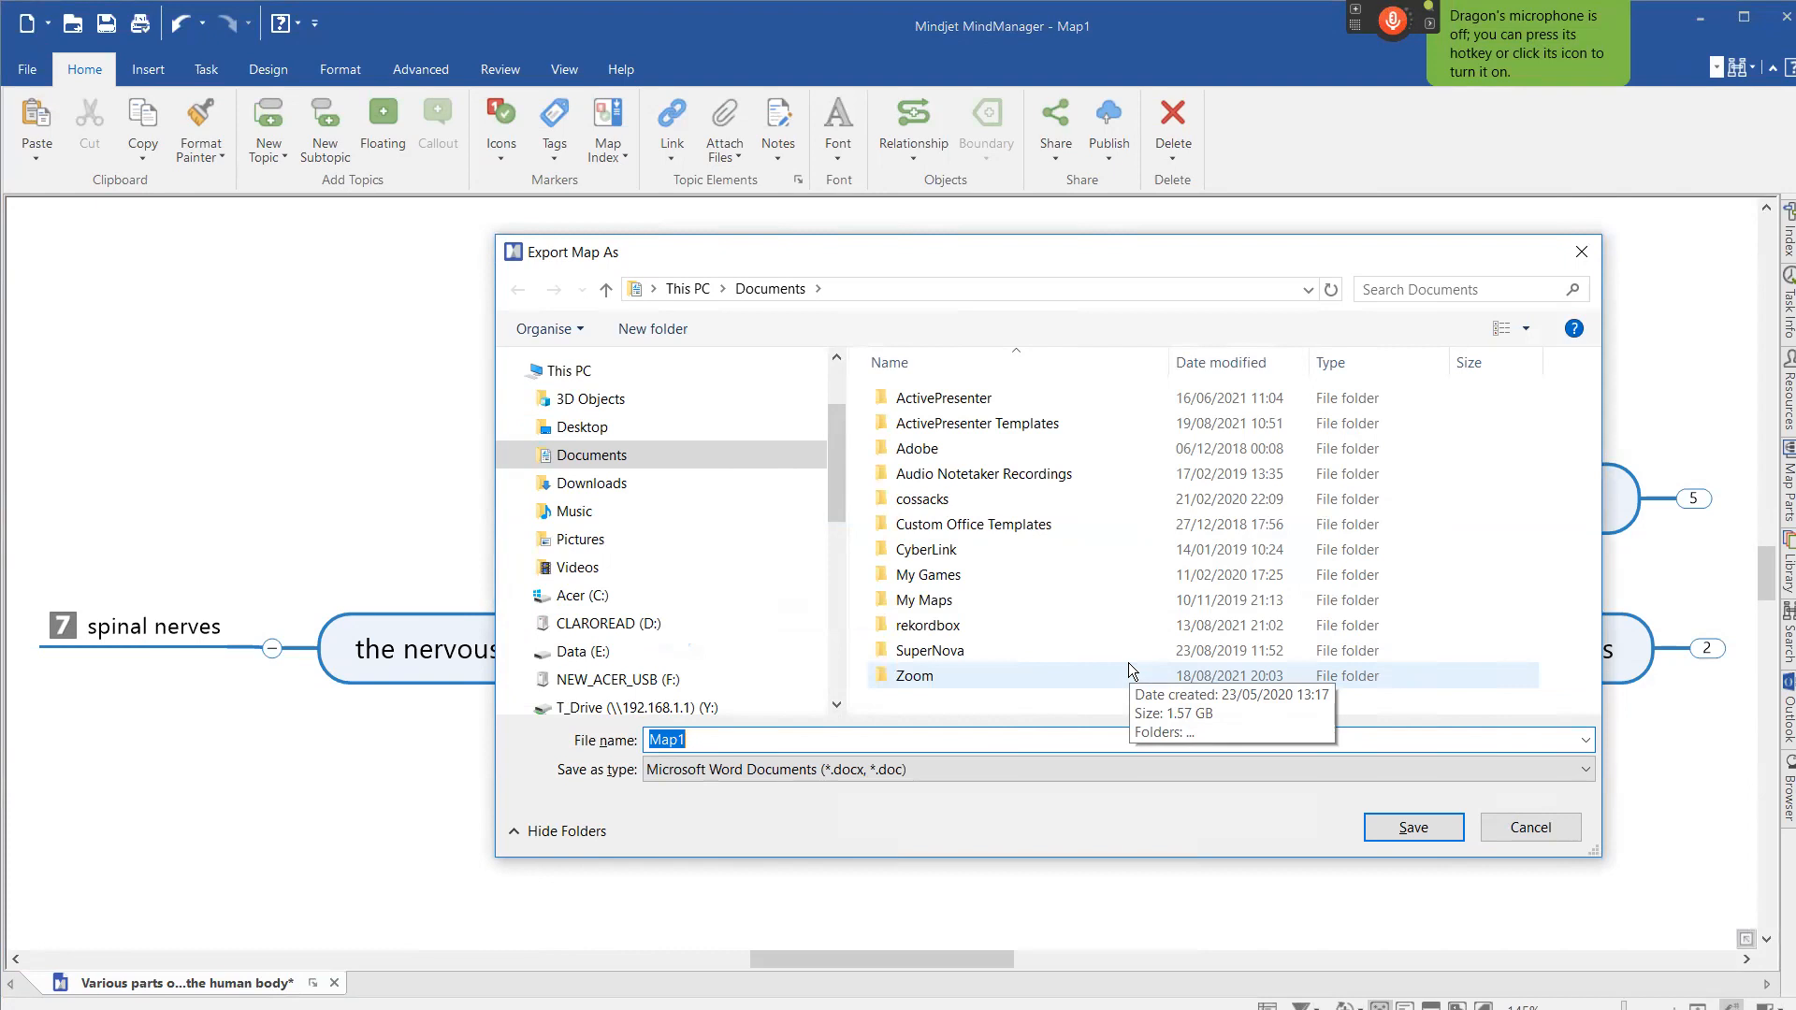
key(KP_Add)
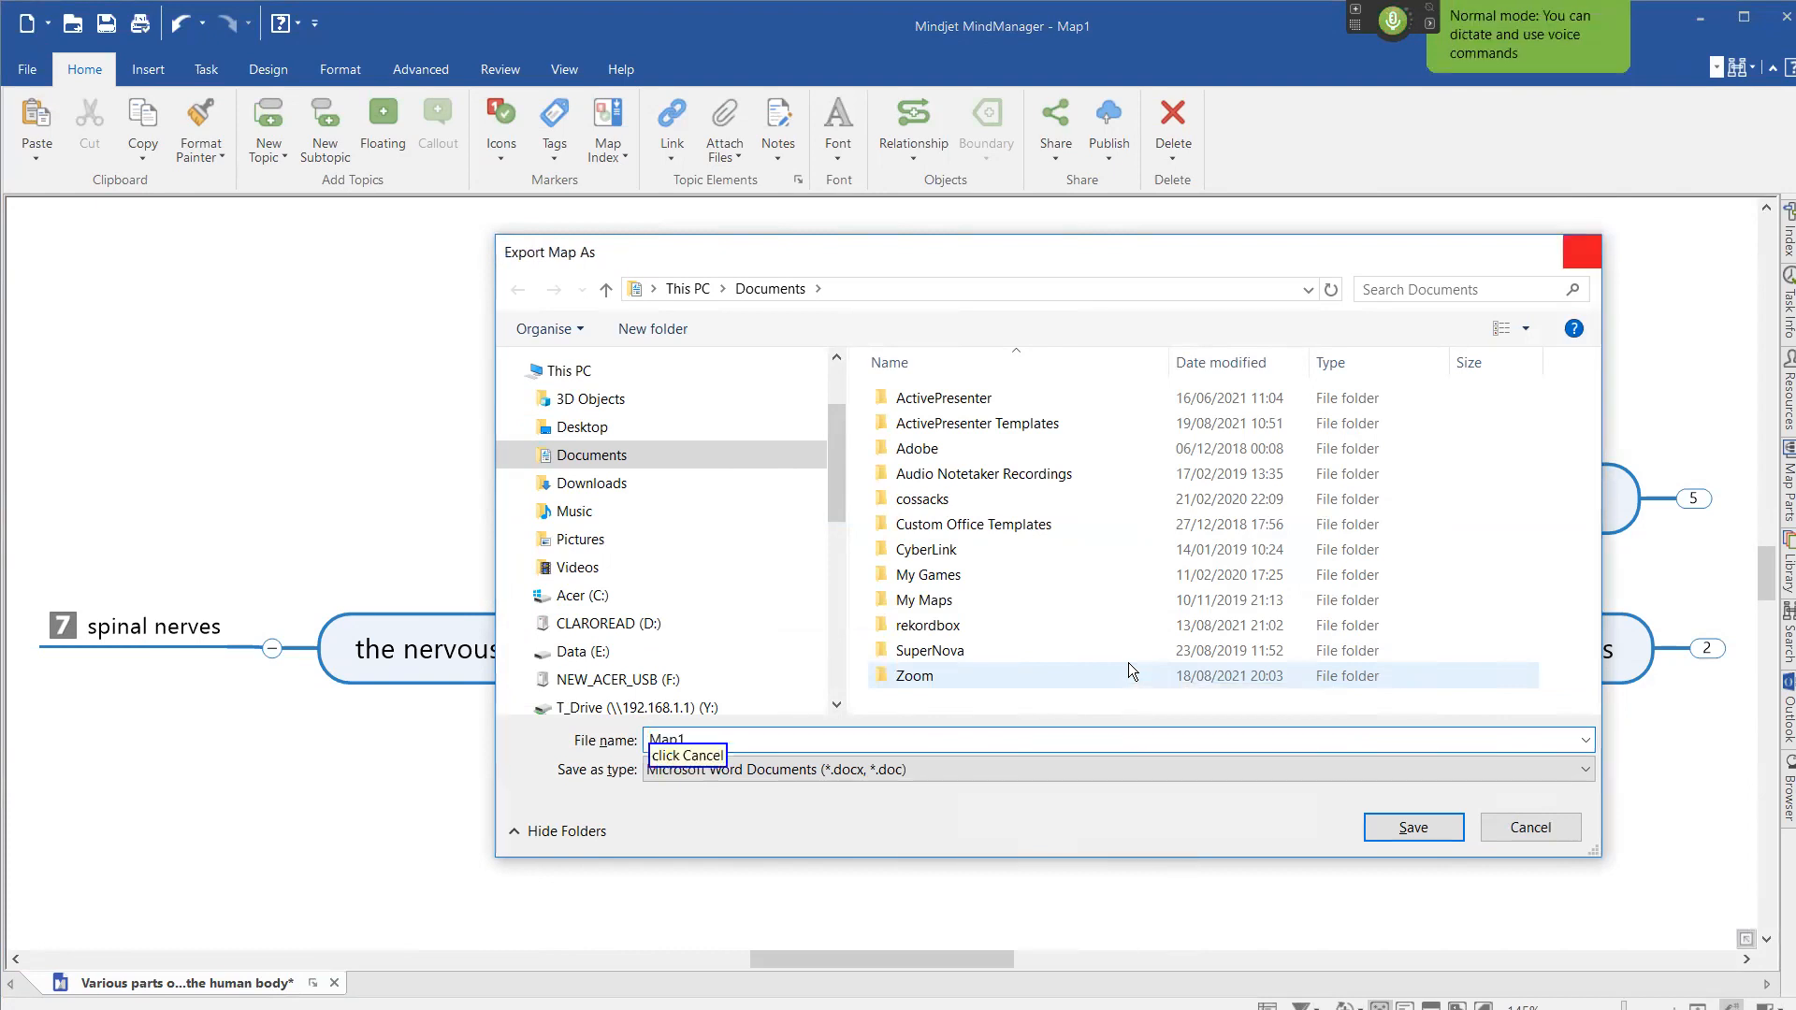
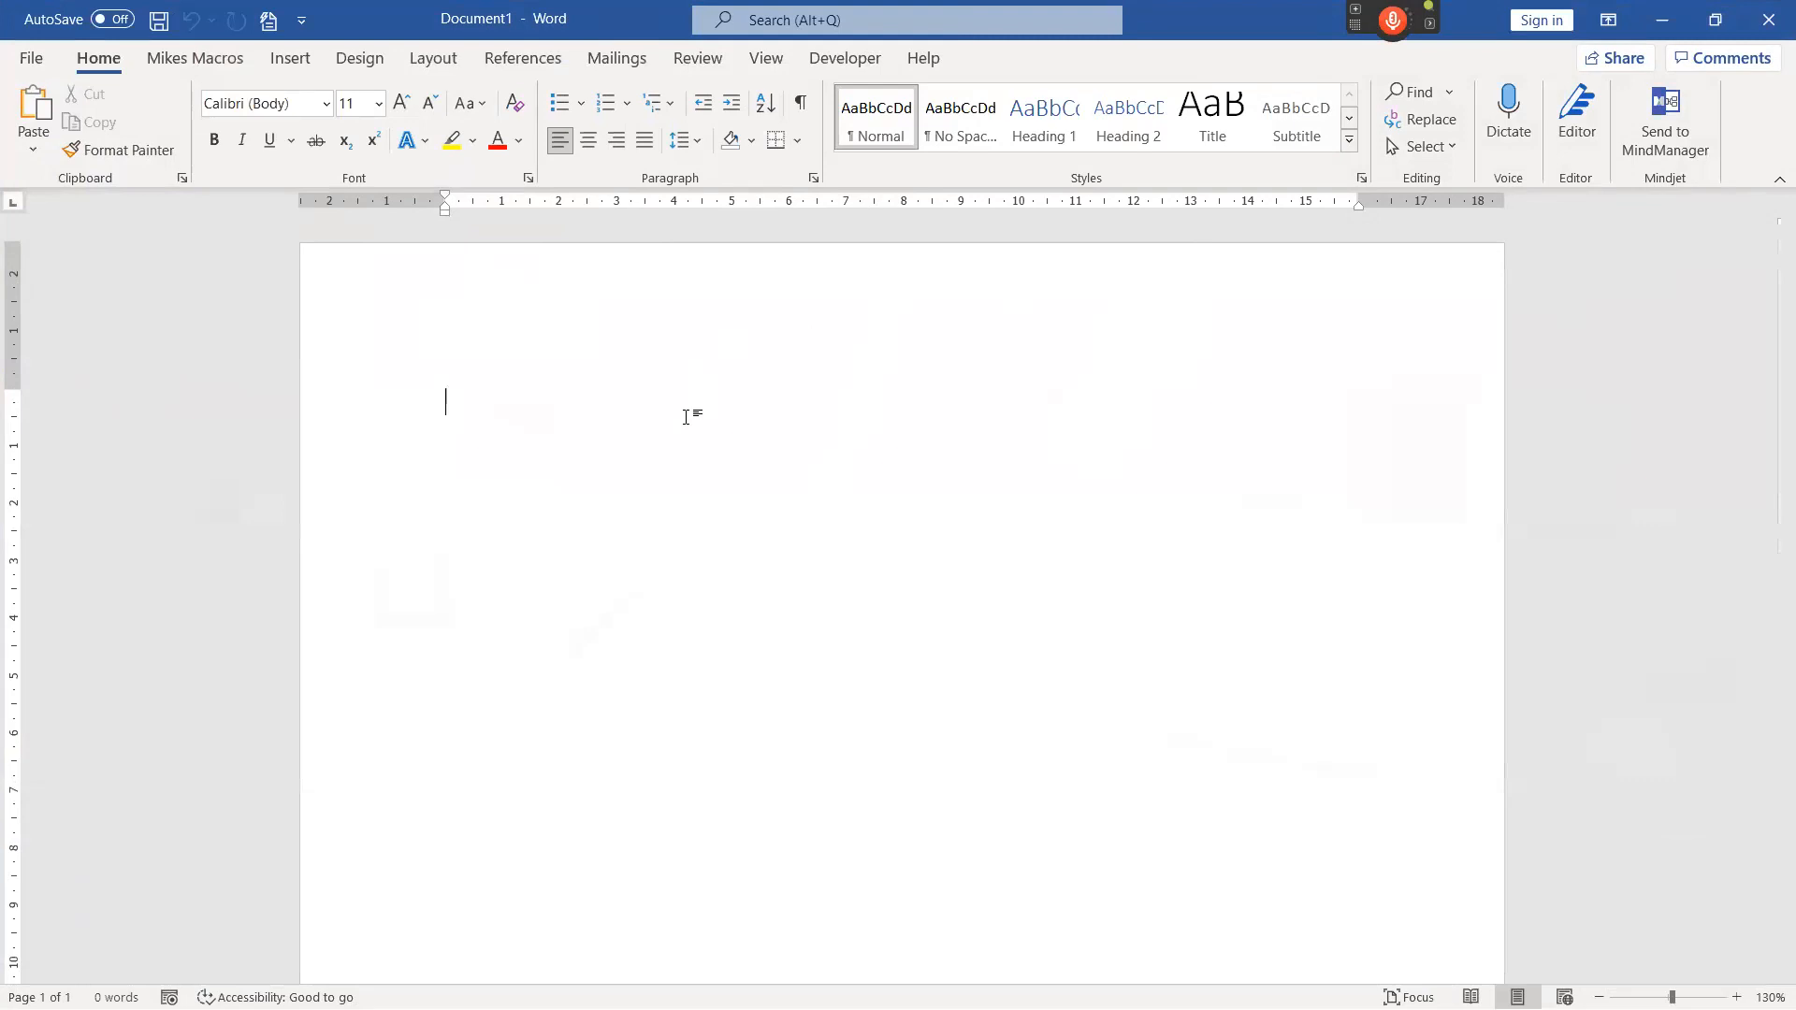
Insert dummy text into the blank Word document with the "insert dummy text" voice command.
key(KP_Add)
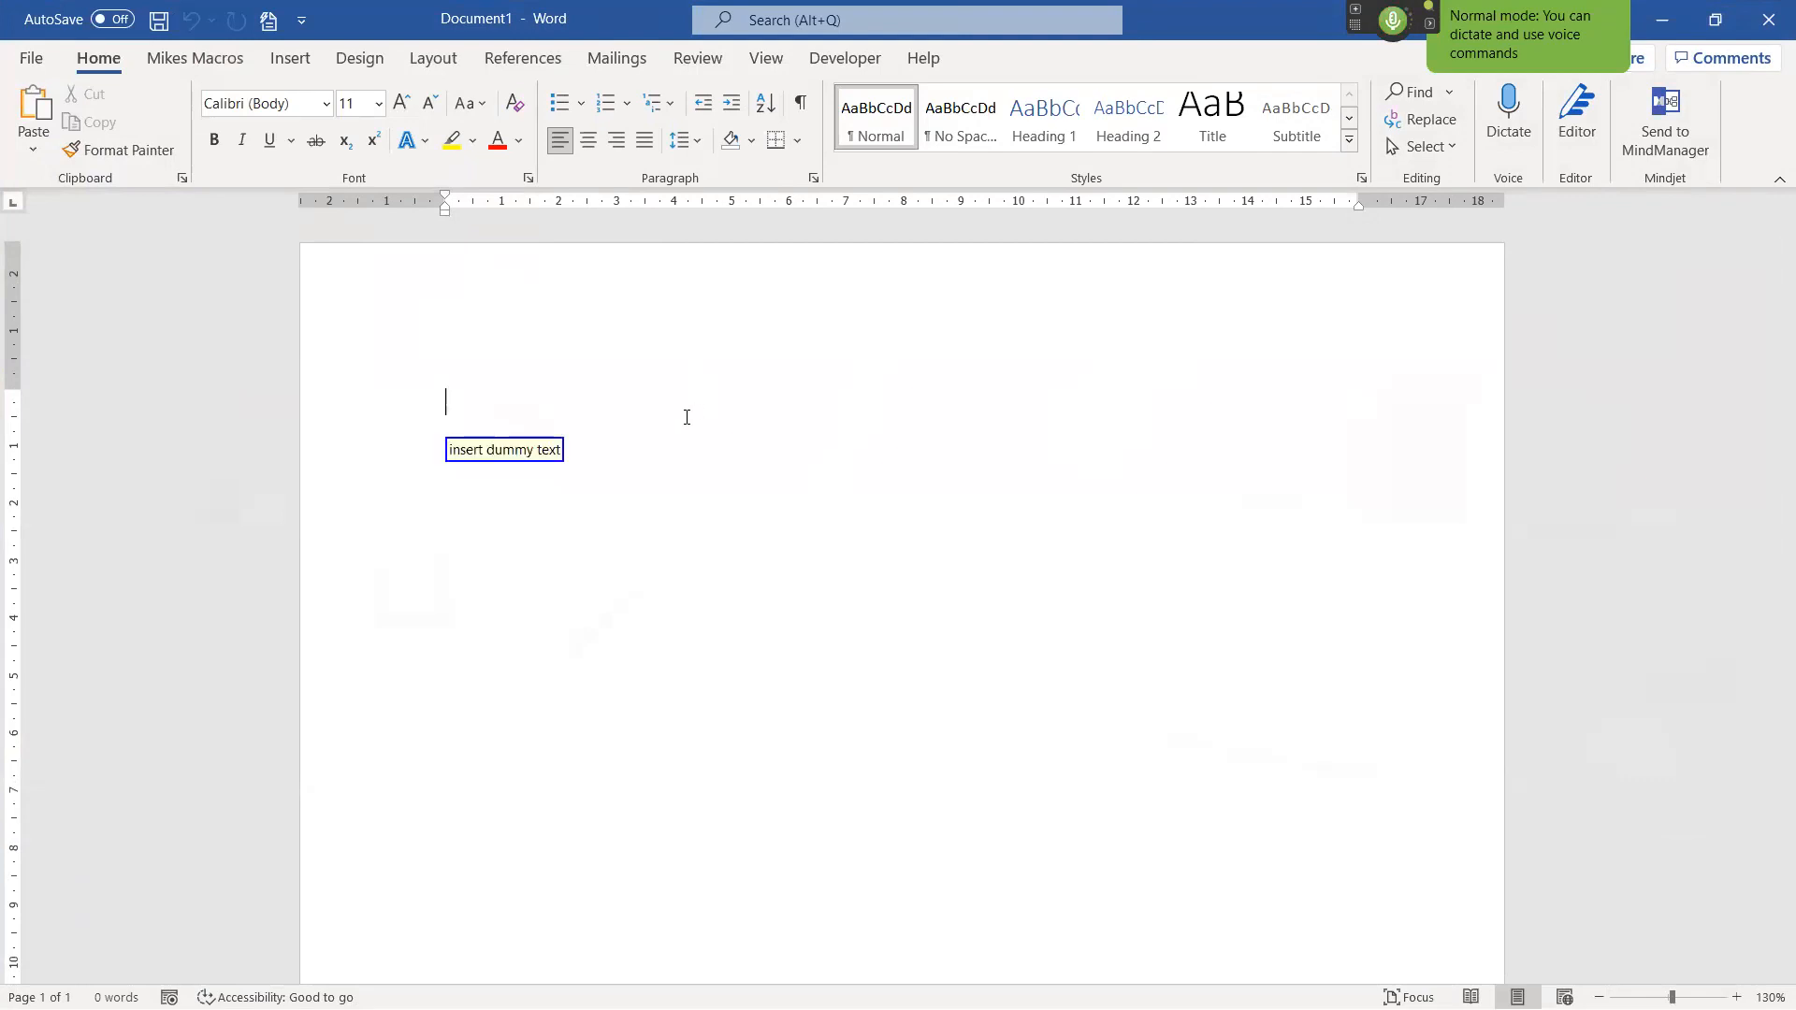
key(KP_Add)
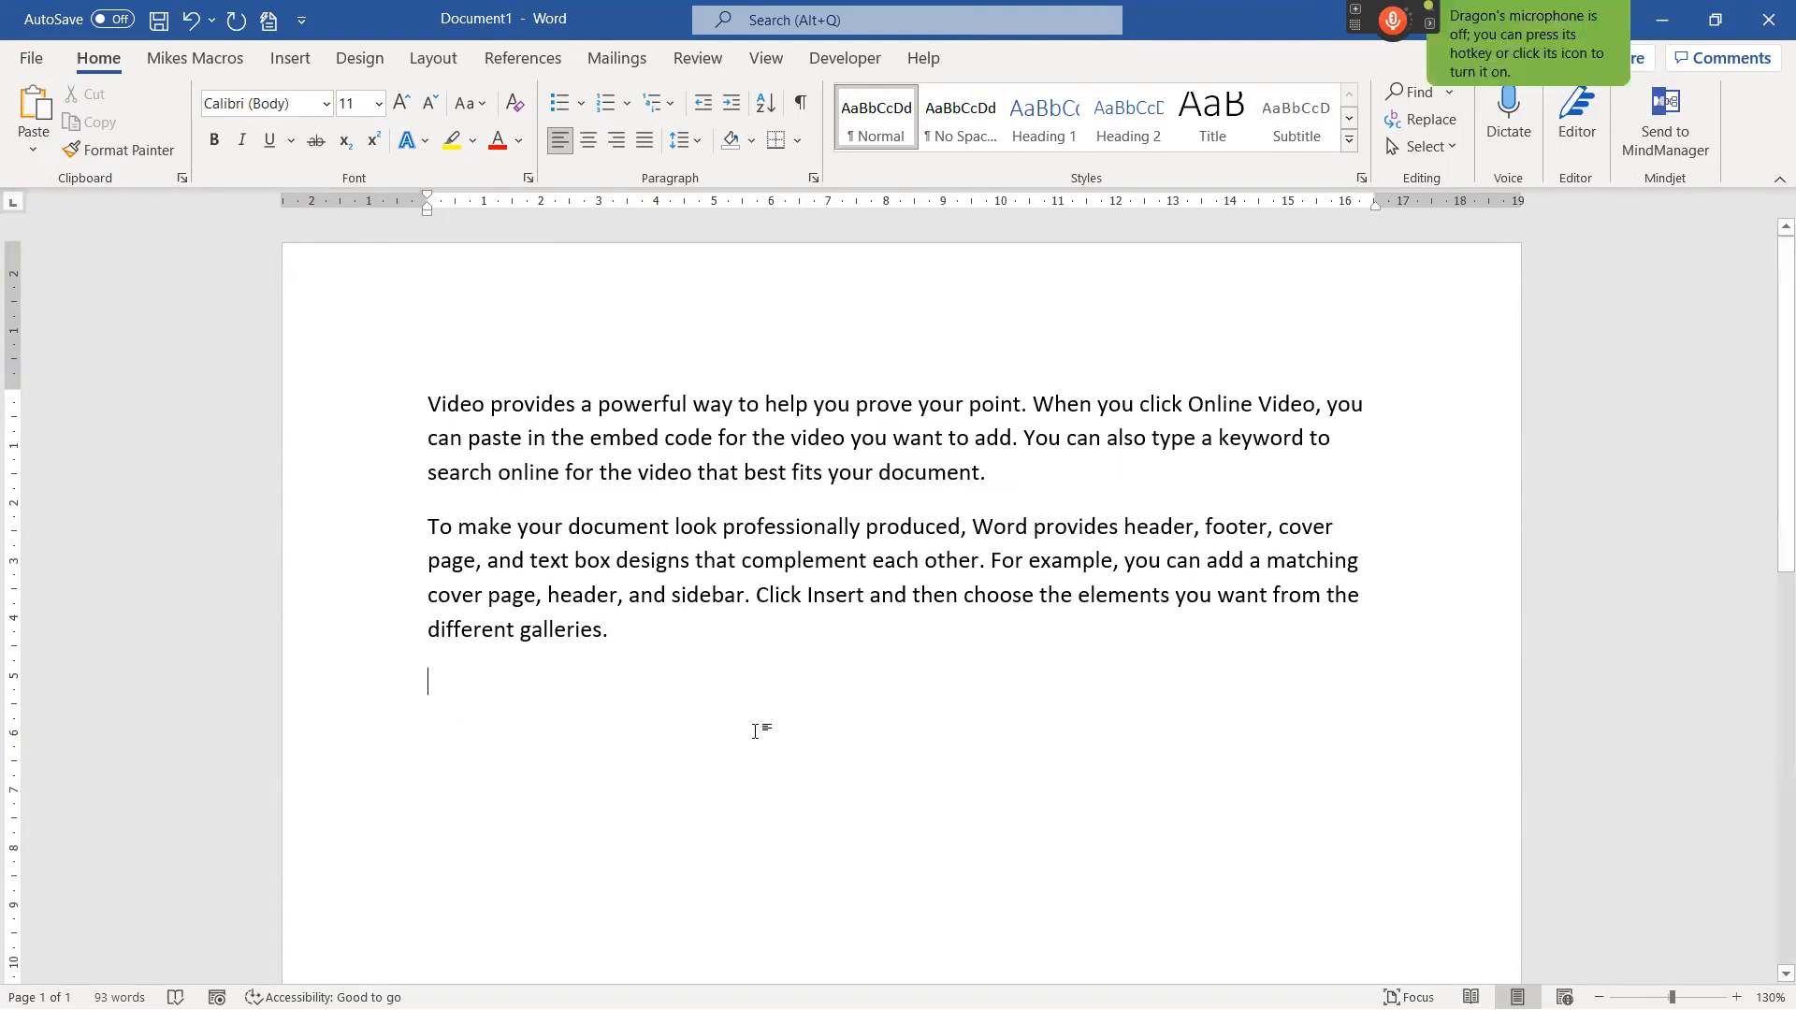
Highlight "Video provides" and "help you prove" in yellow in the first sentence.
drag(429, 404, 582, 418)
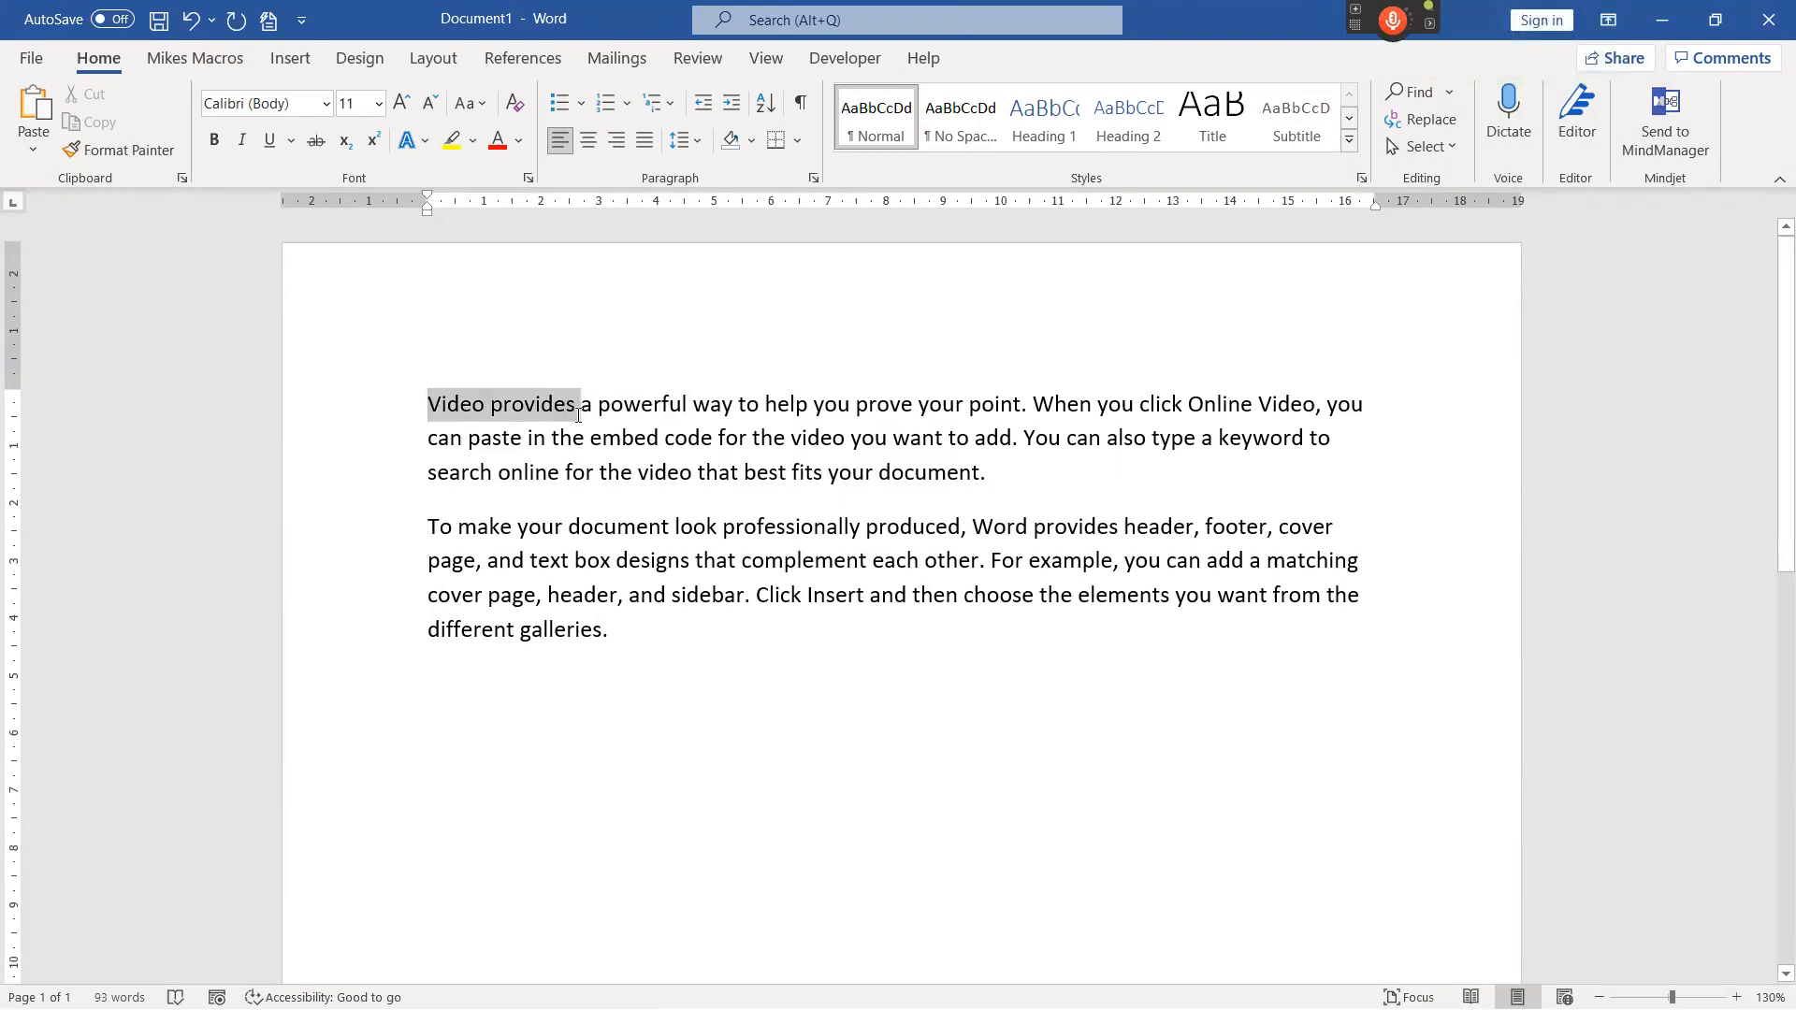
click(453, 150)
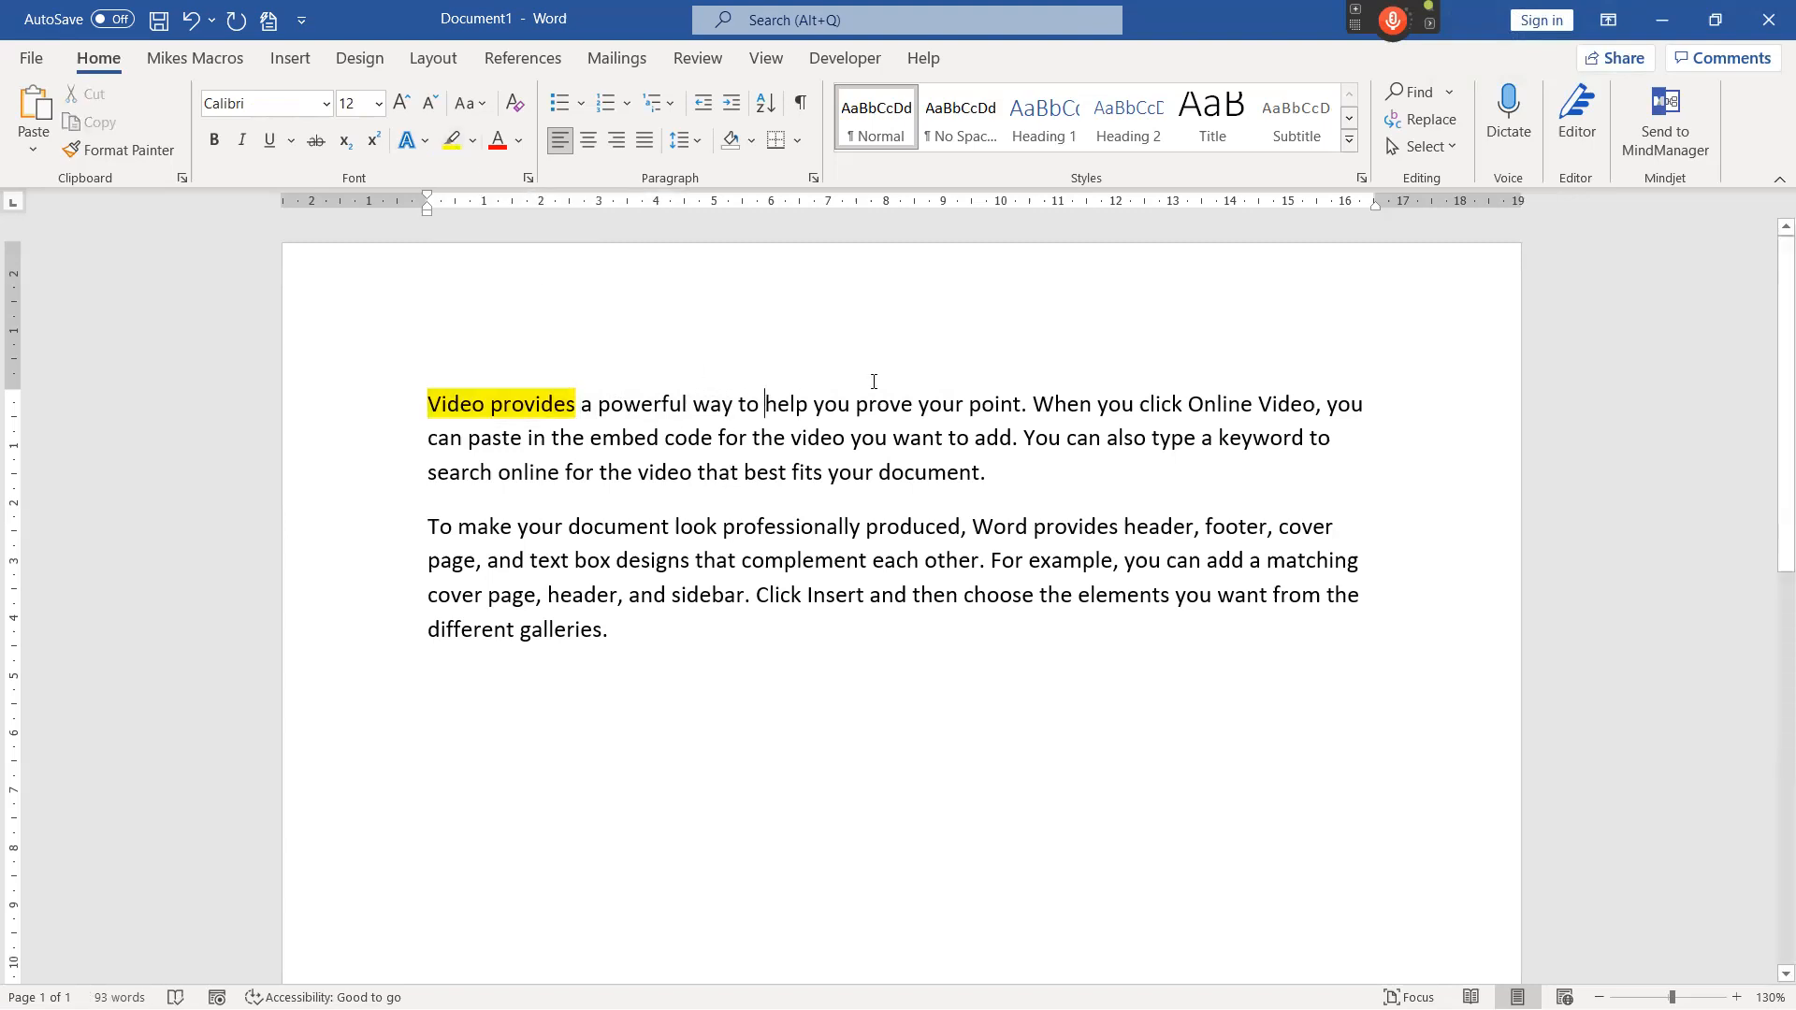
drag(764, 400, 916, 391)
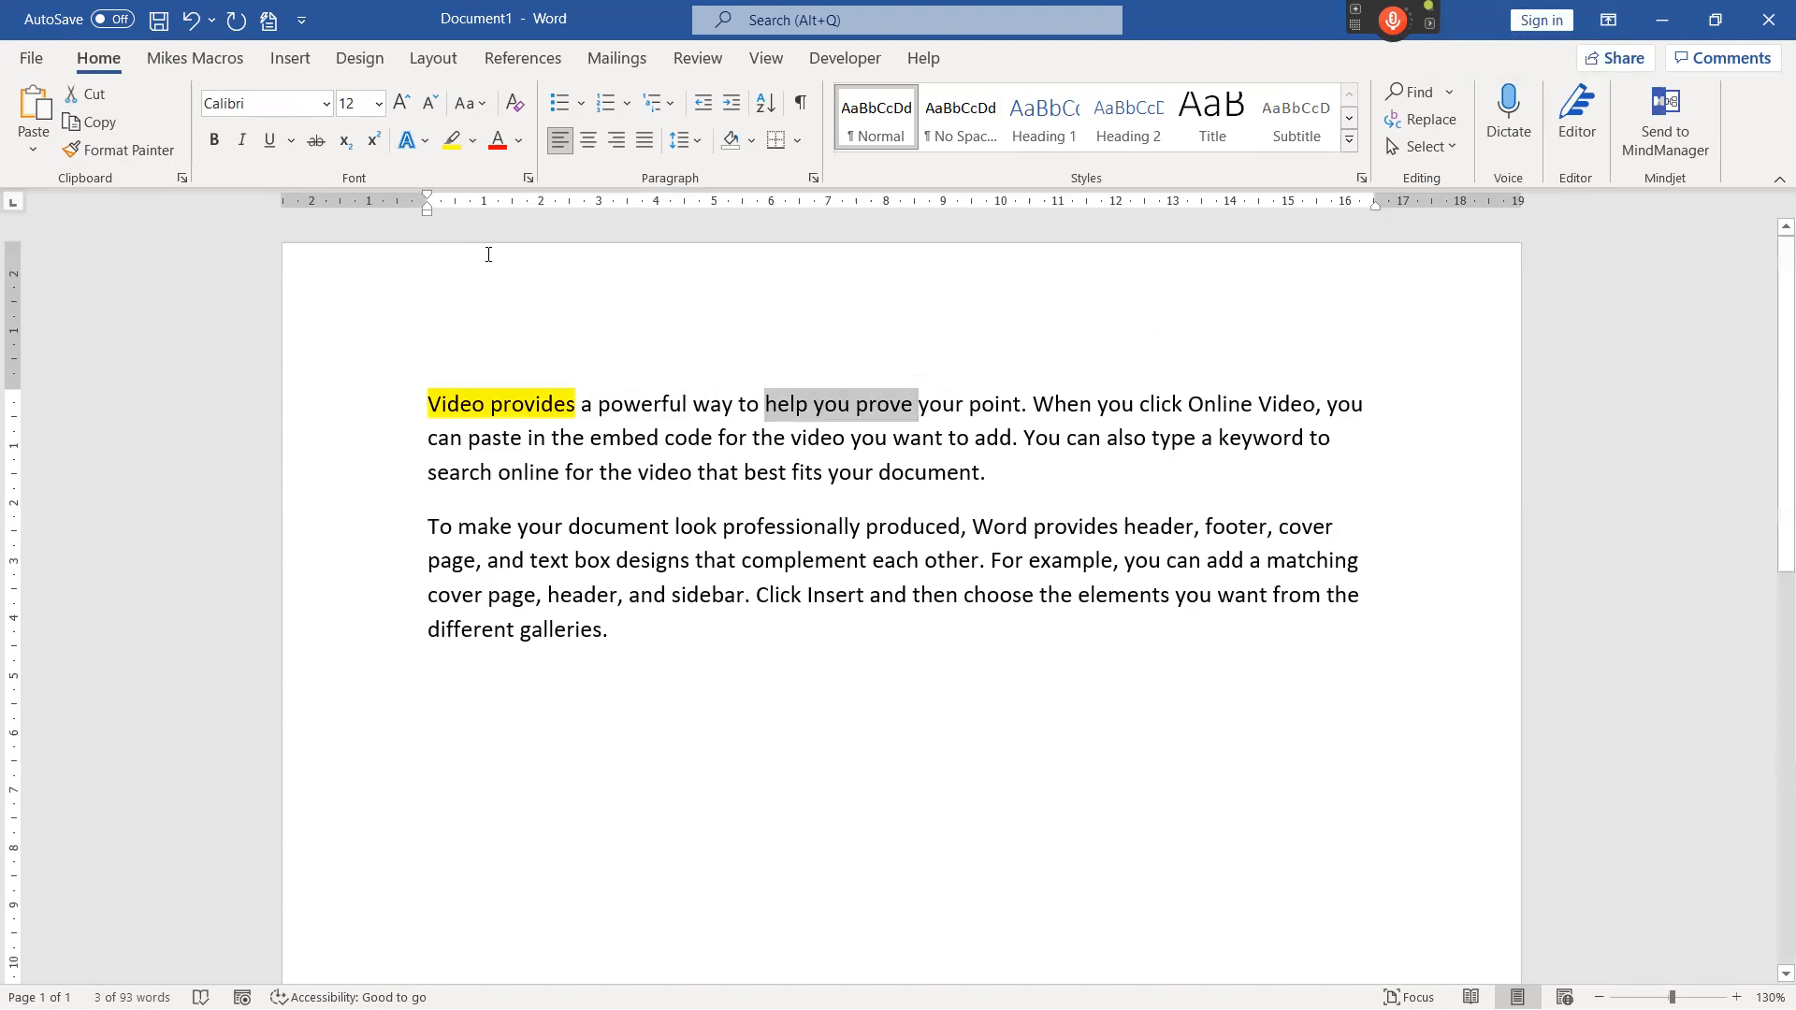
click(451, 142)
Highlight "When you click Online" in red and "search online for" in yellow in the first paragraph.
drag(1033, 404, 1253, 404)
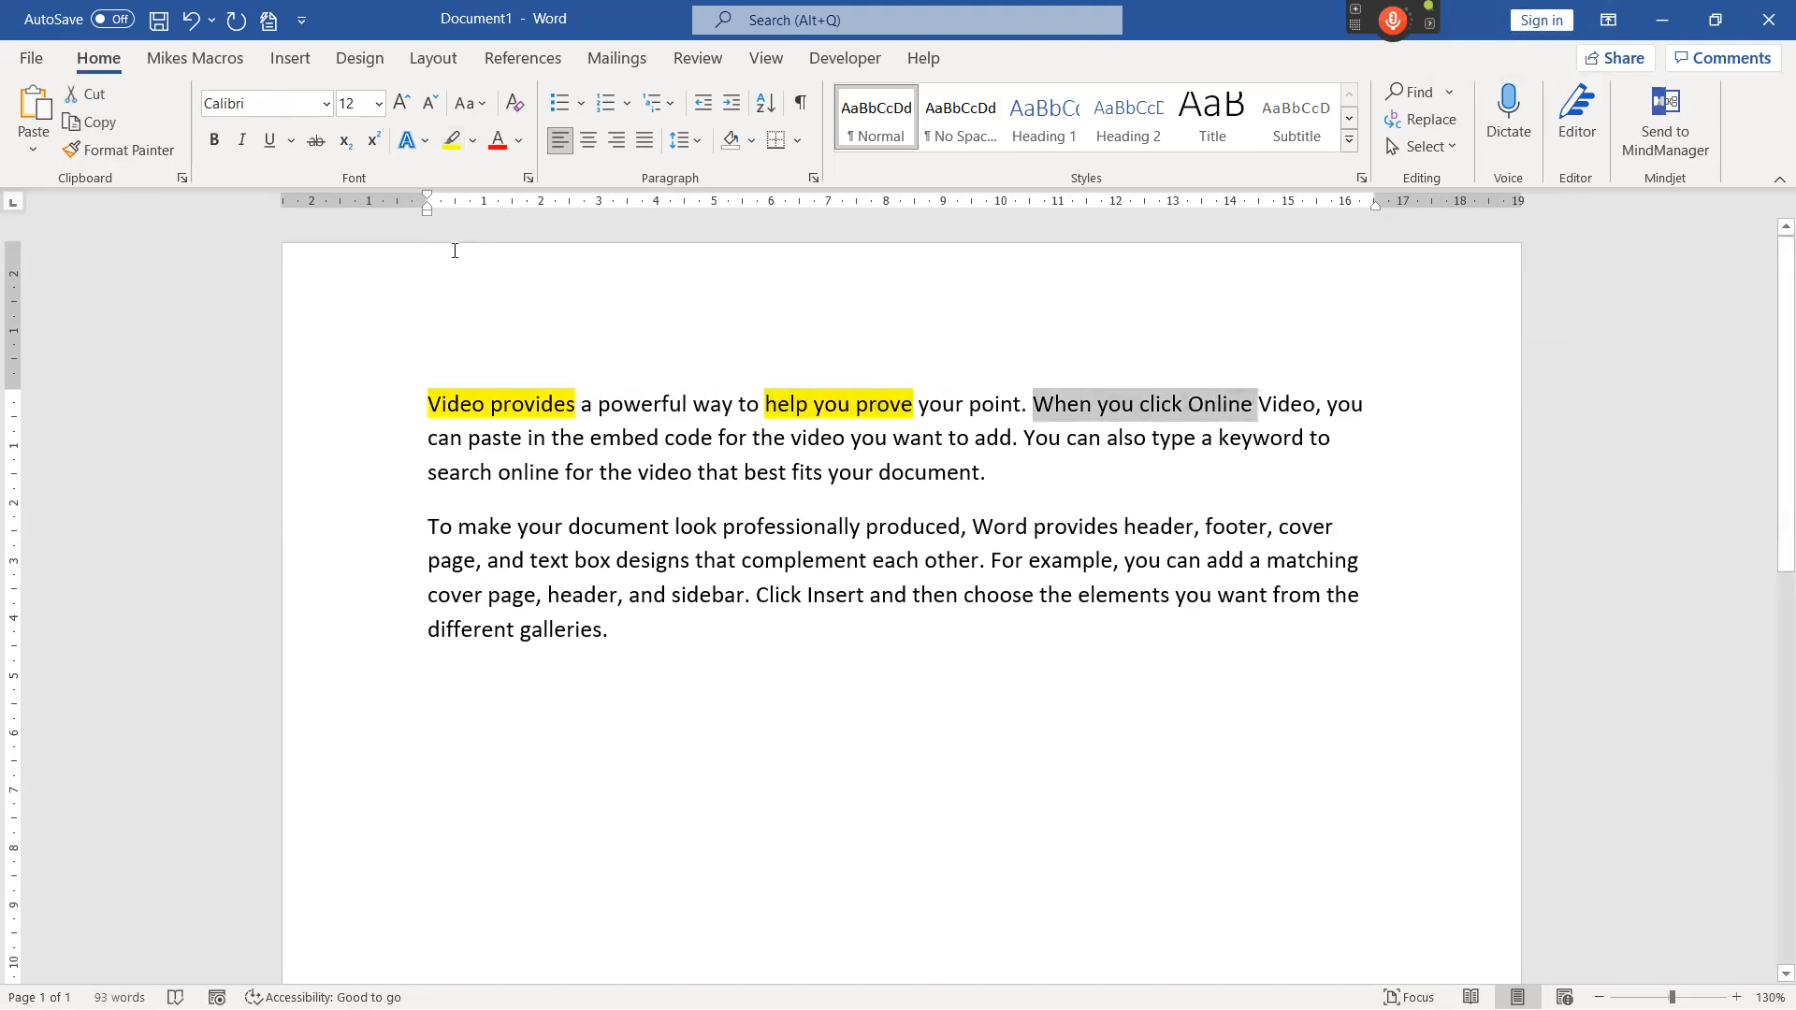
click(474, 142)
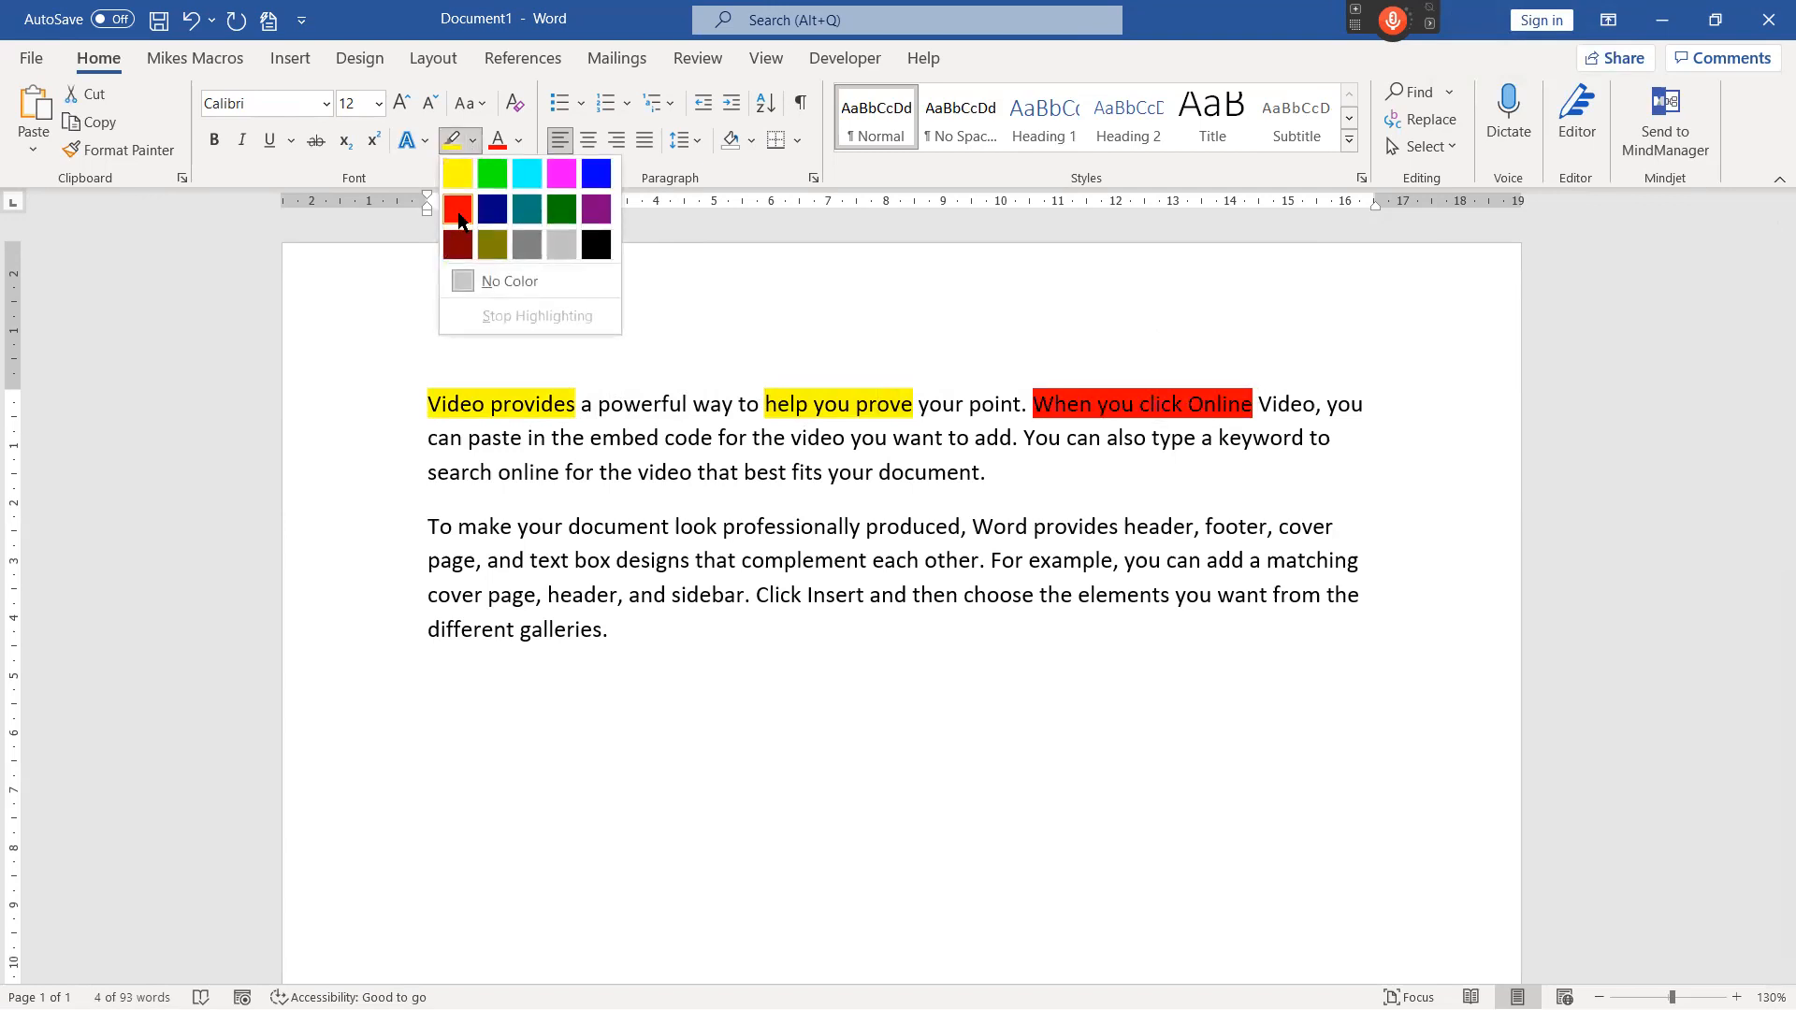
click(458, 215)
click(563, 655)
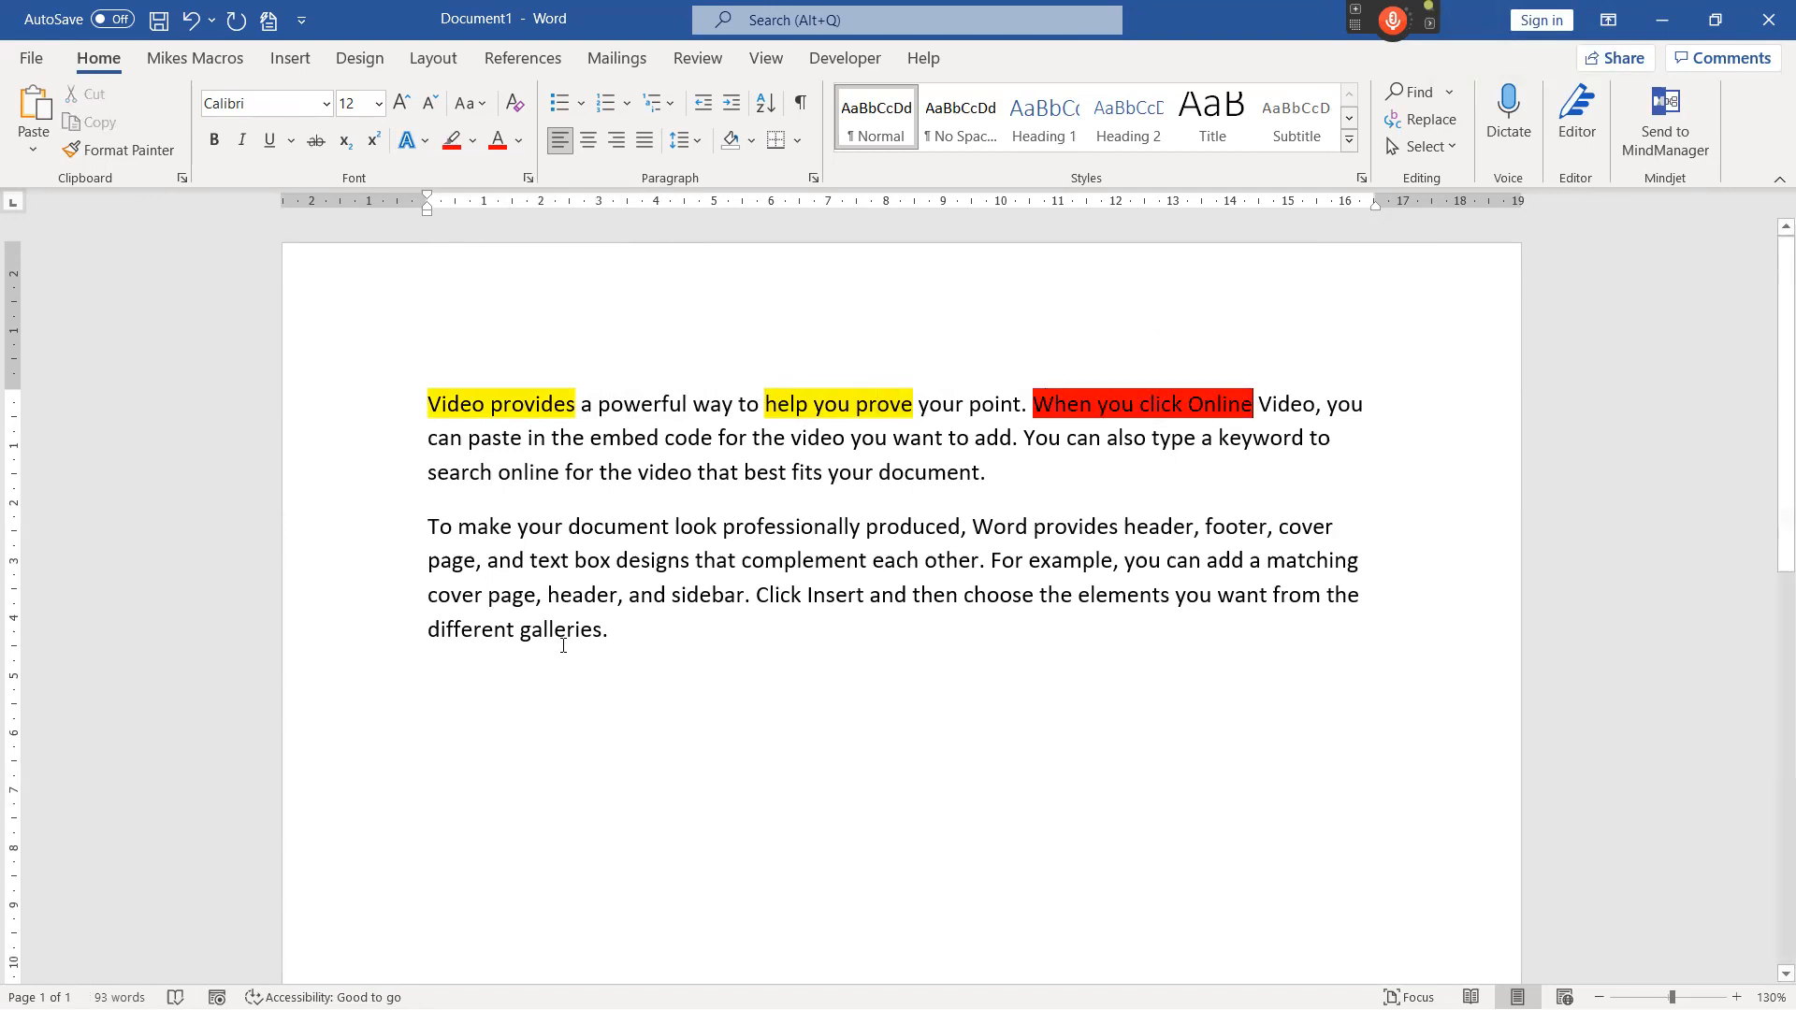
drag(424, 468, 598, 472)
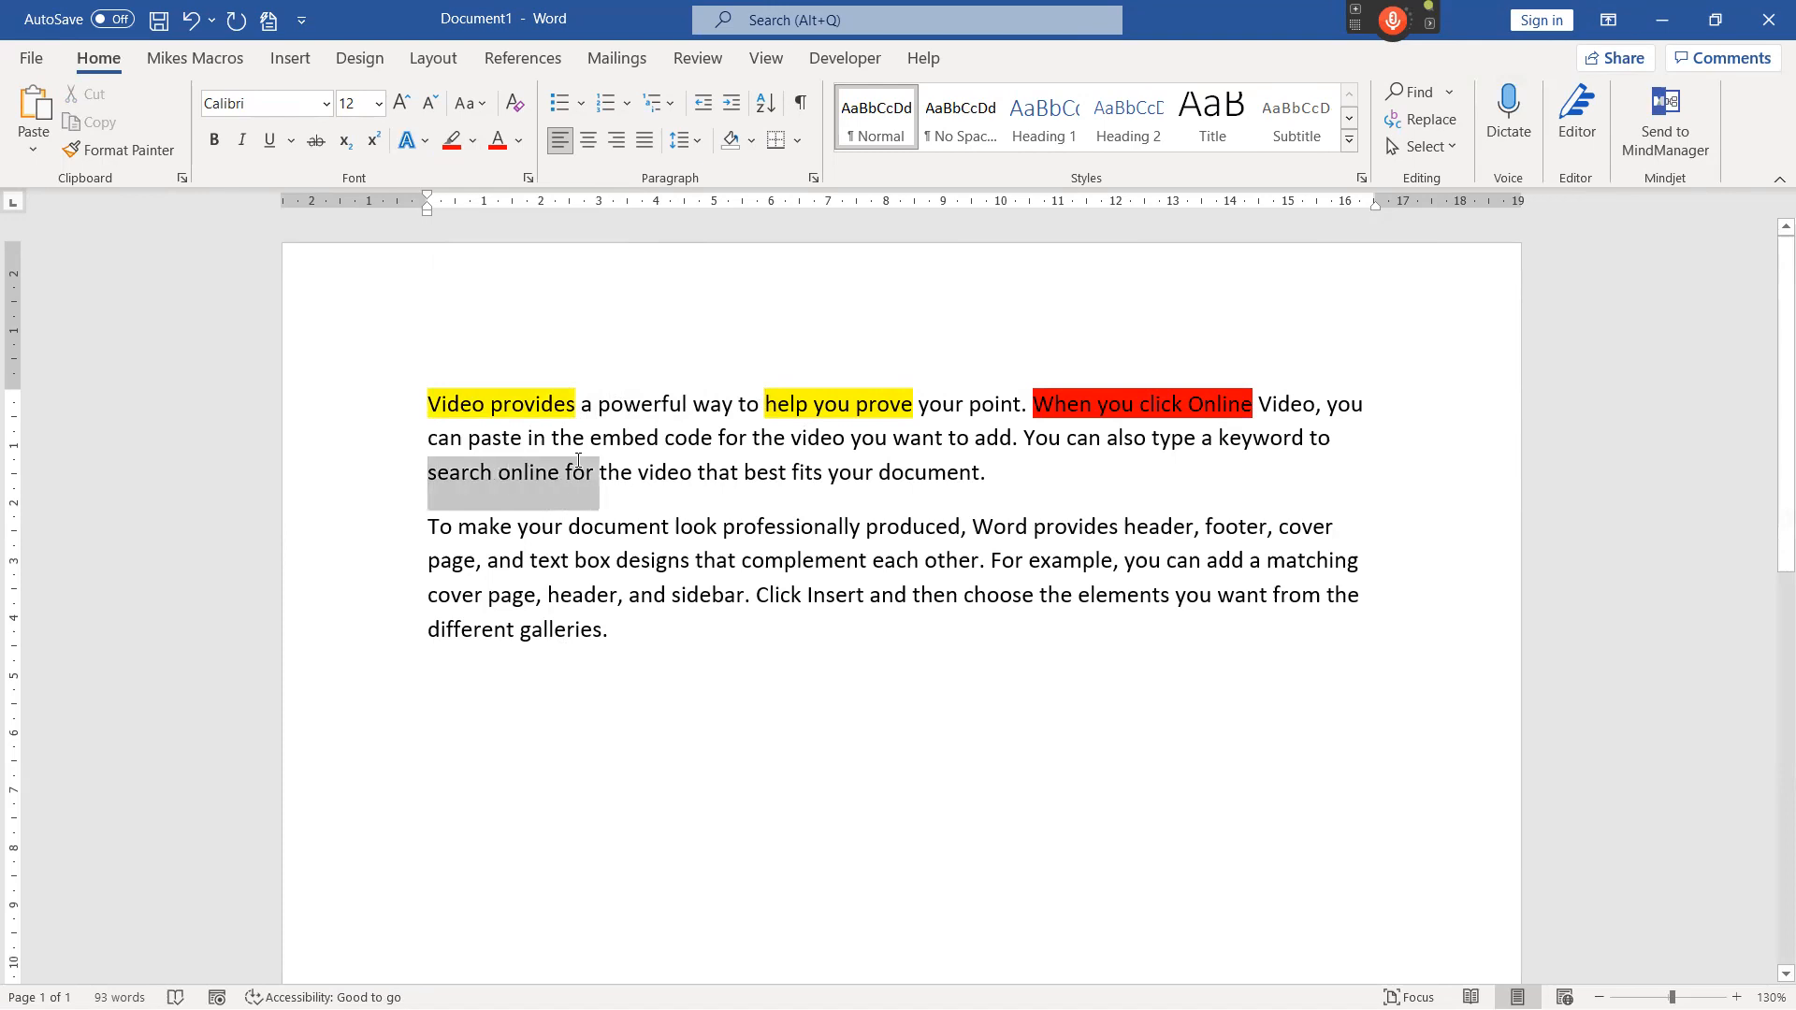
click(473, 144)
click(457, 174)
click(680, 477)
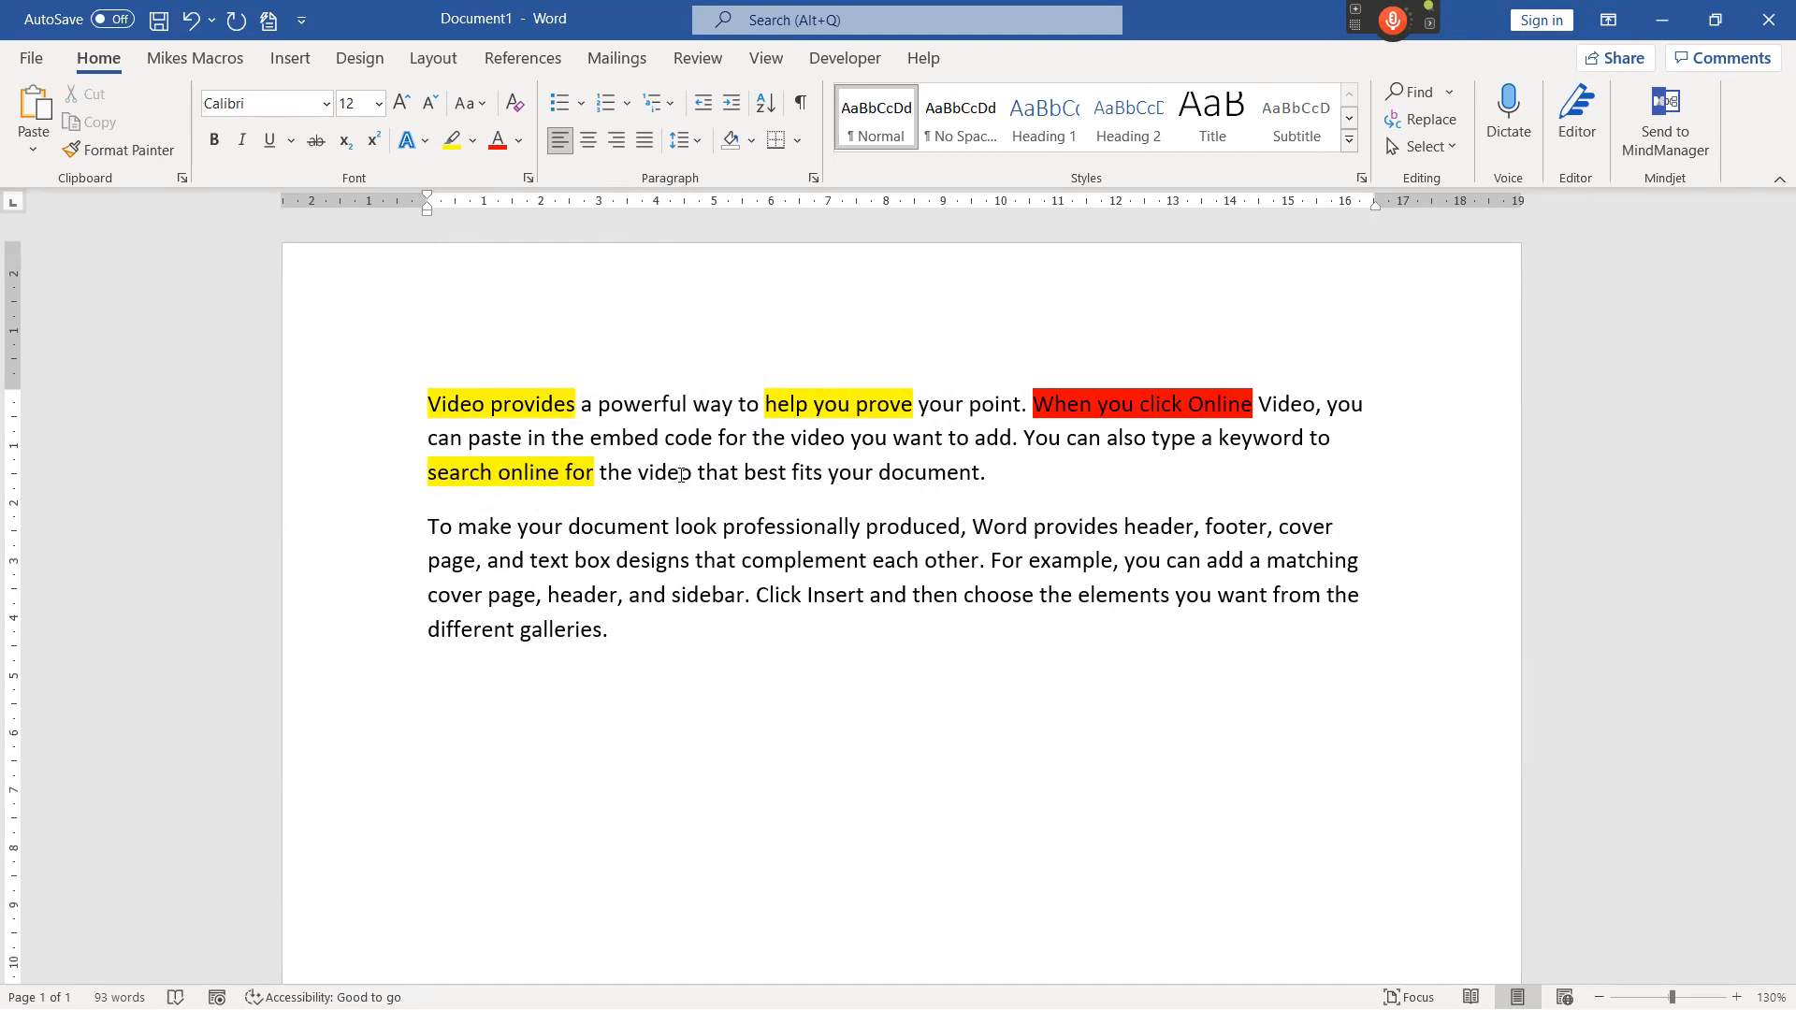
Undo all four manually applied highlights in the first paragraph.
click(191, 21)
click(191, 21)
click(192, 21)
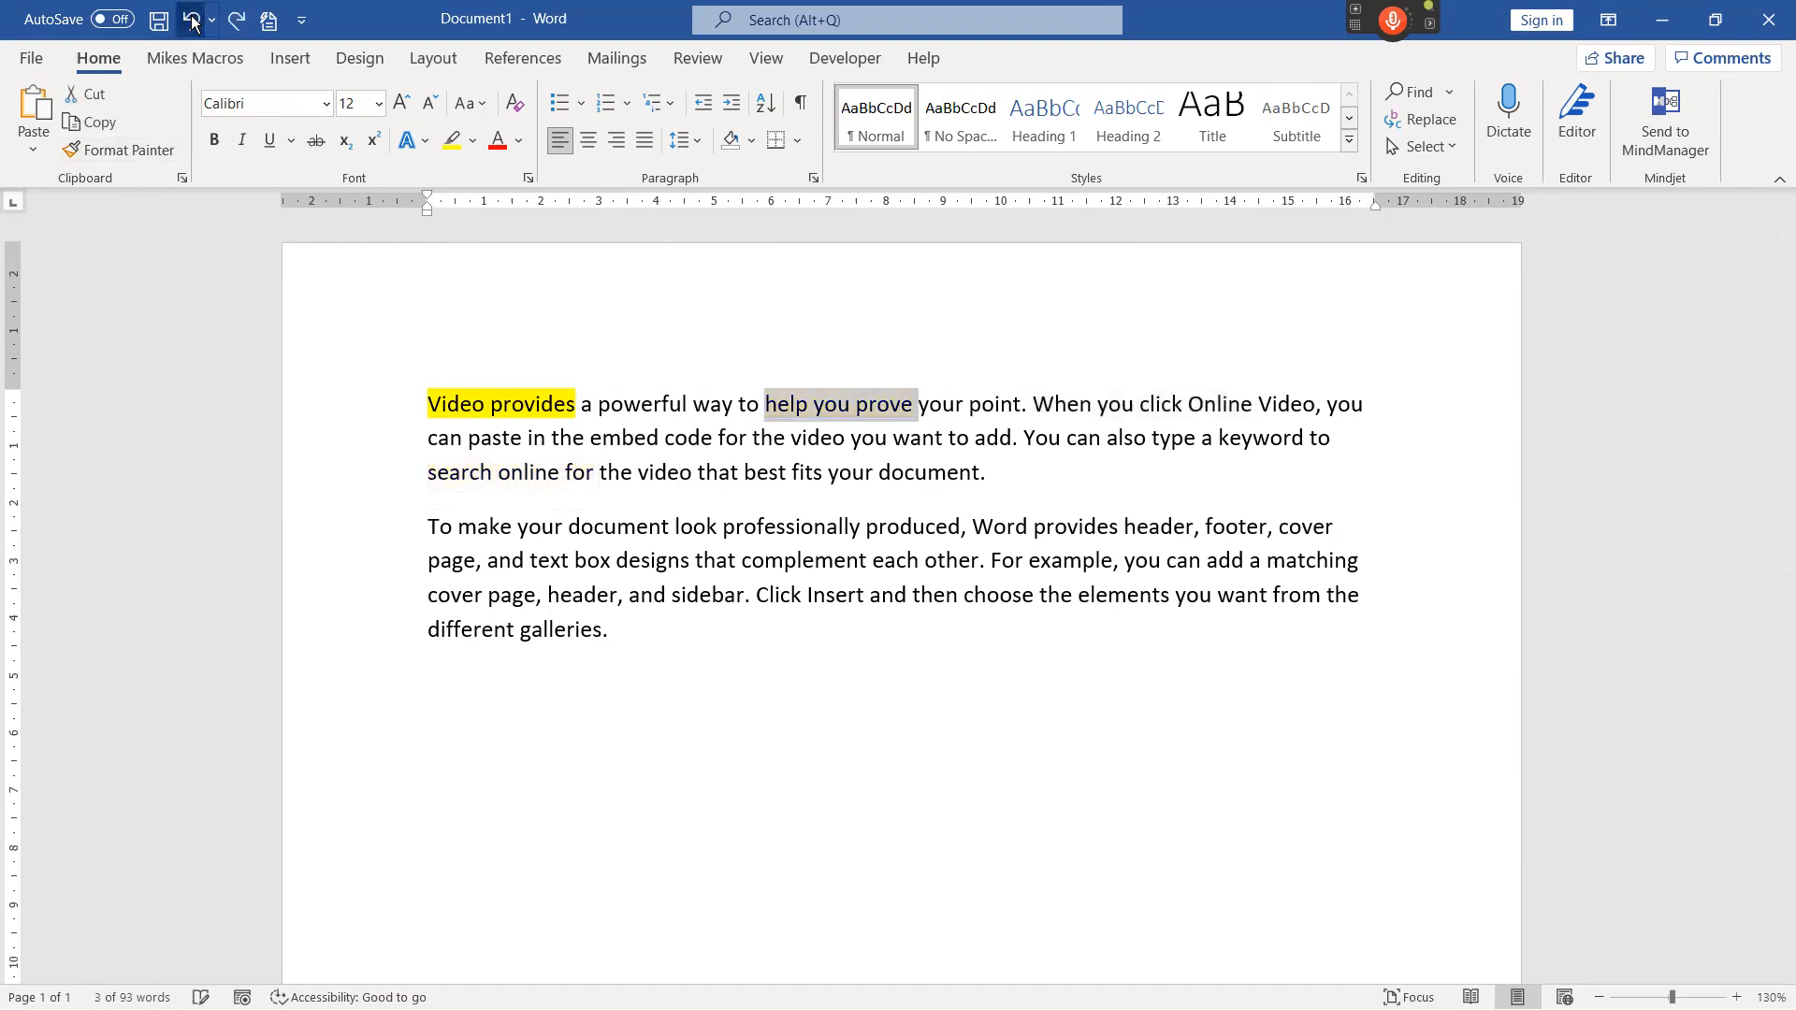
click(192, 21)
click(589, 436)
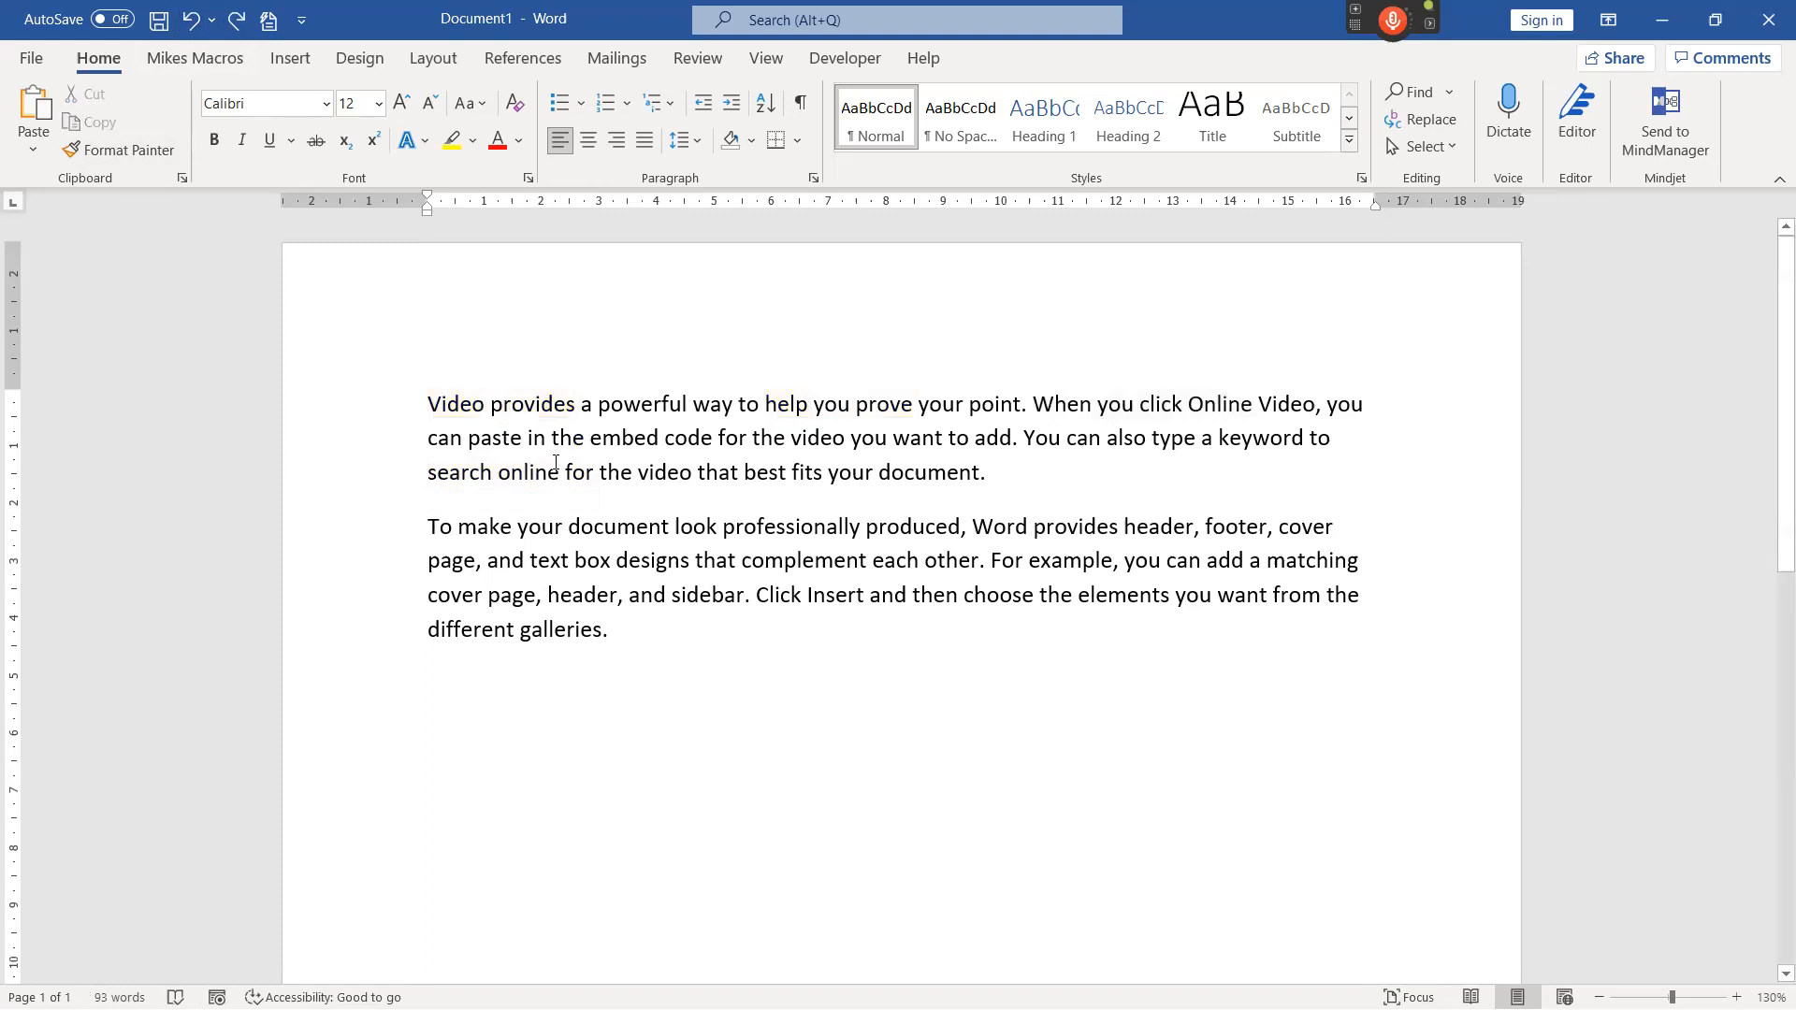
By voice, highlight "Video provides", "Online Video" and "fits your document" in red, "prove your point" in yellow and "search online" in teal.
key(KP_Add)
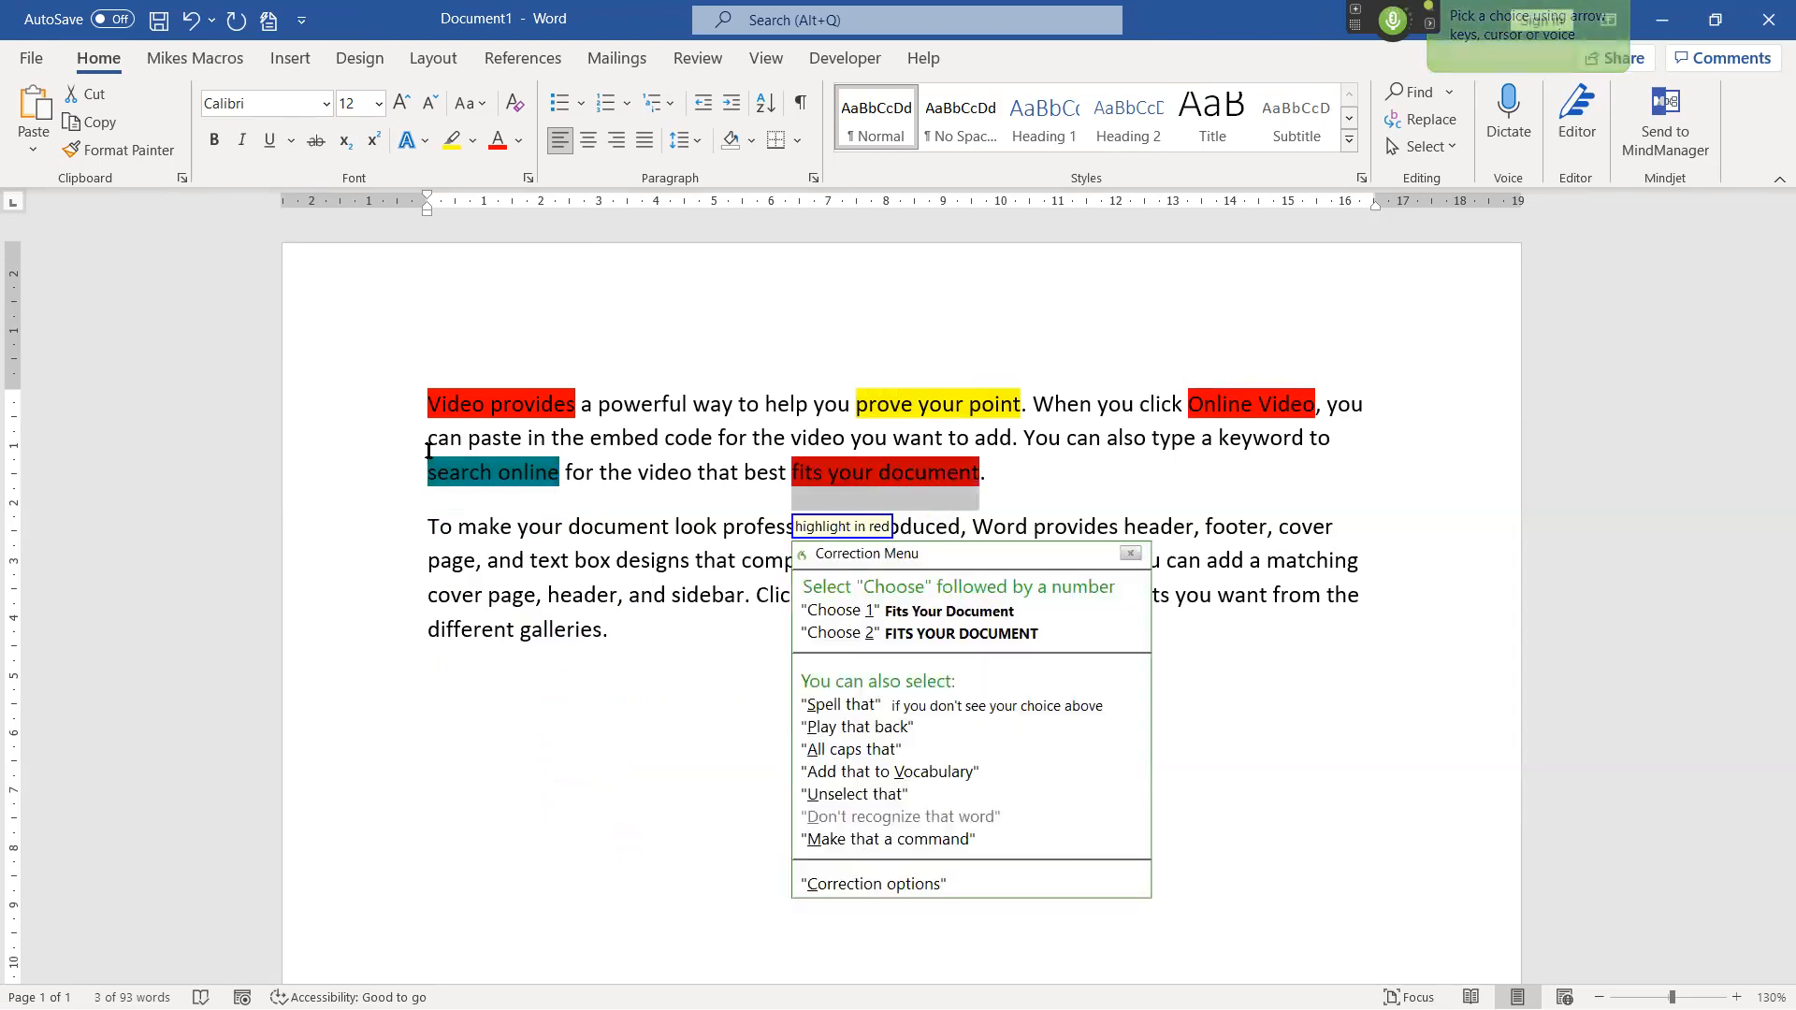
key(KP_Add)
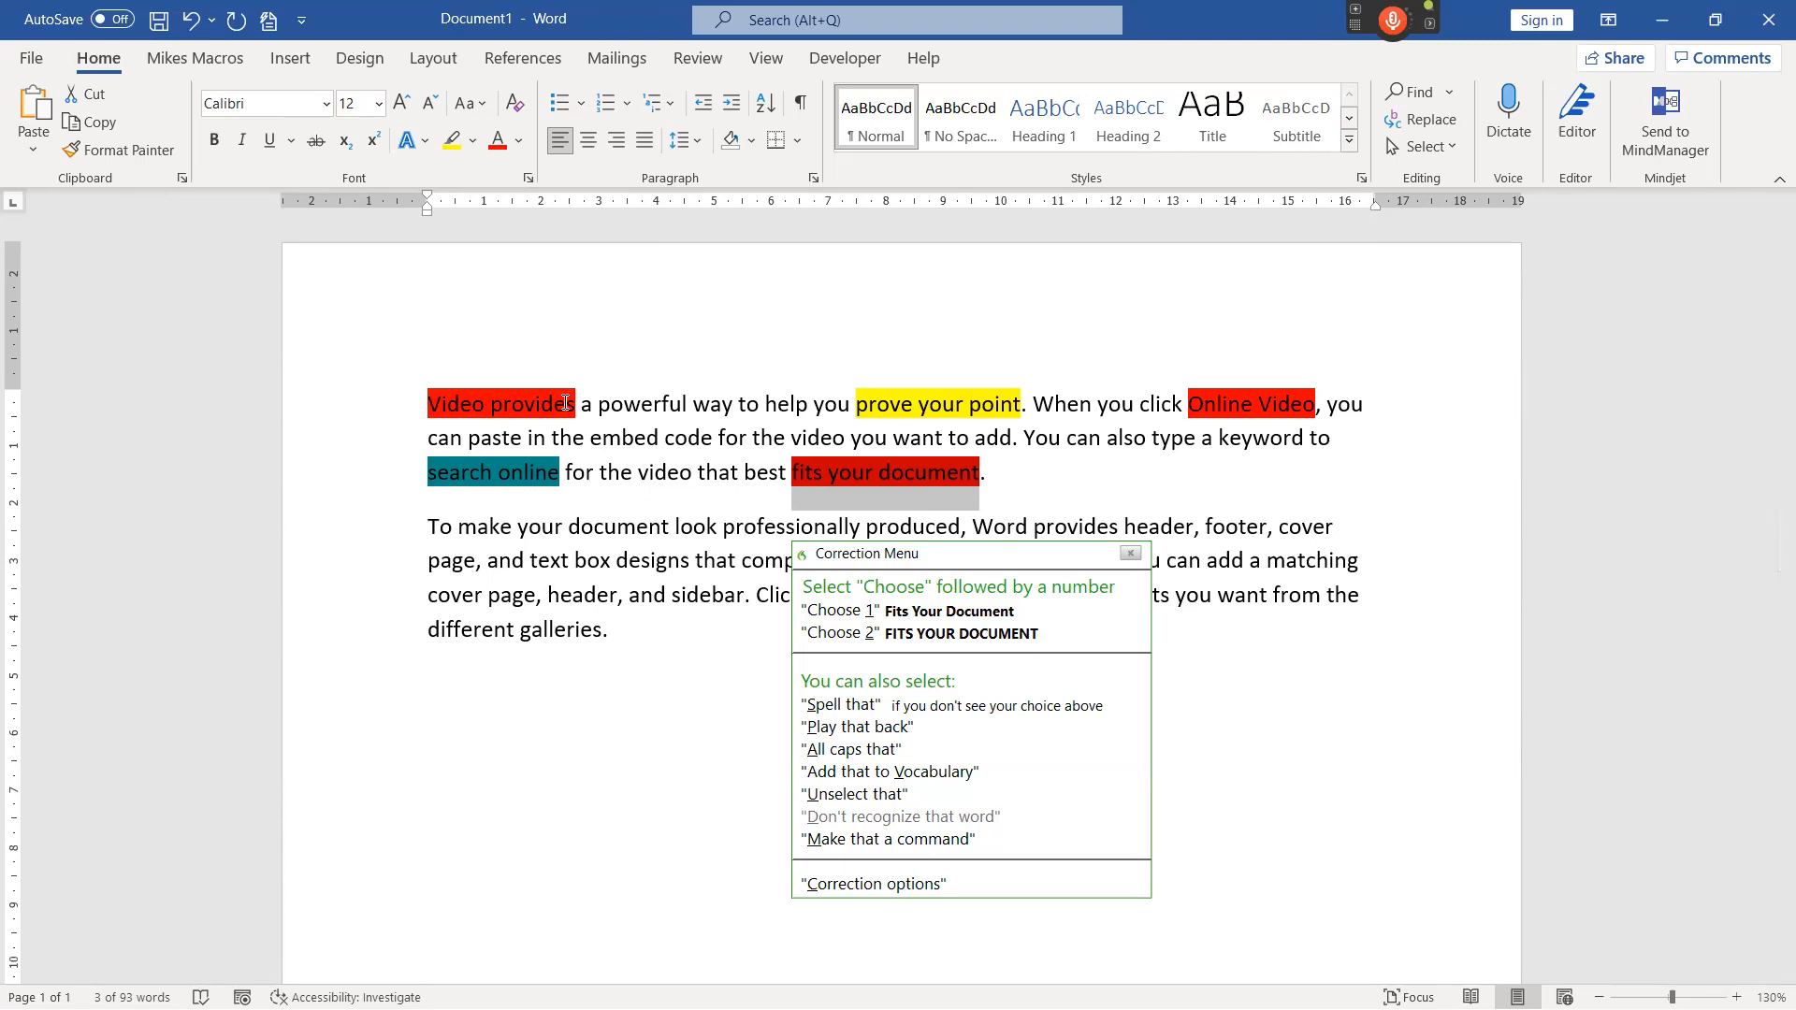
click(614, 563)
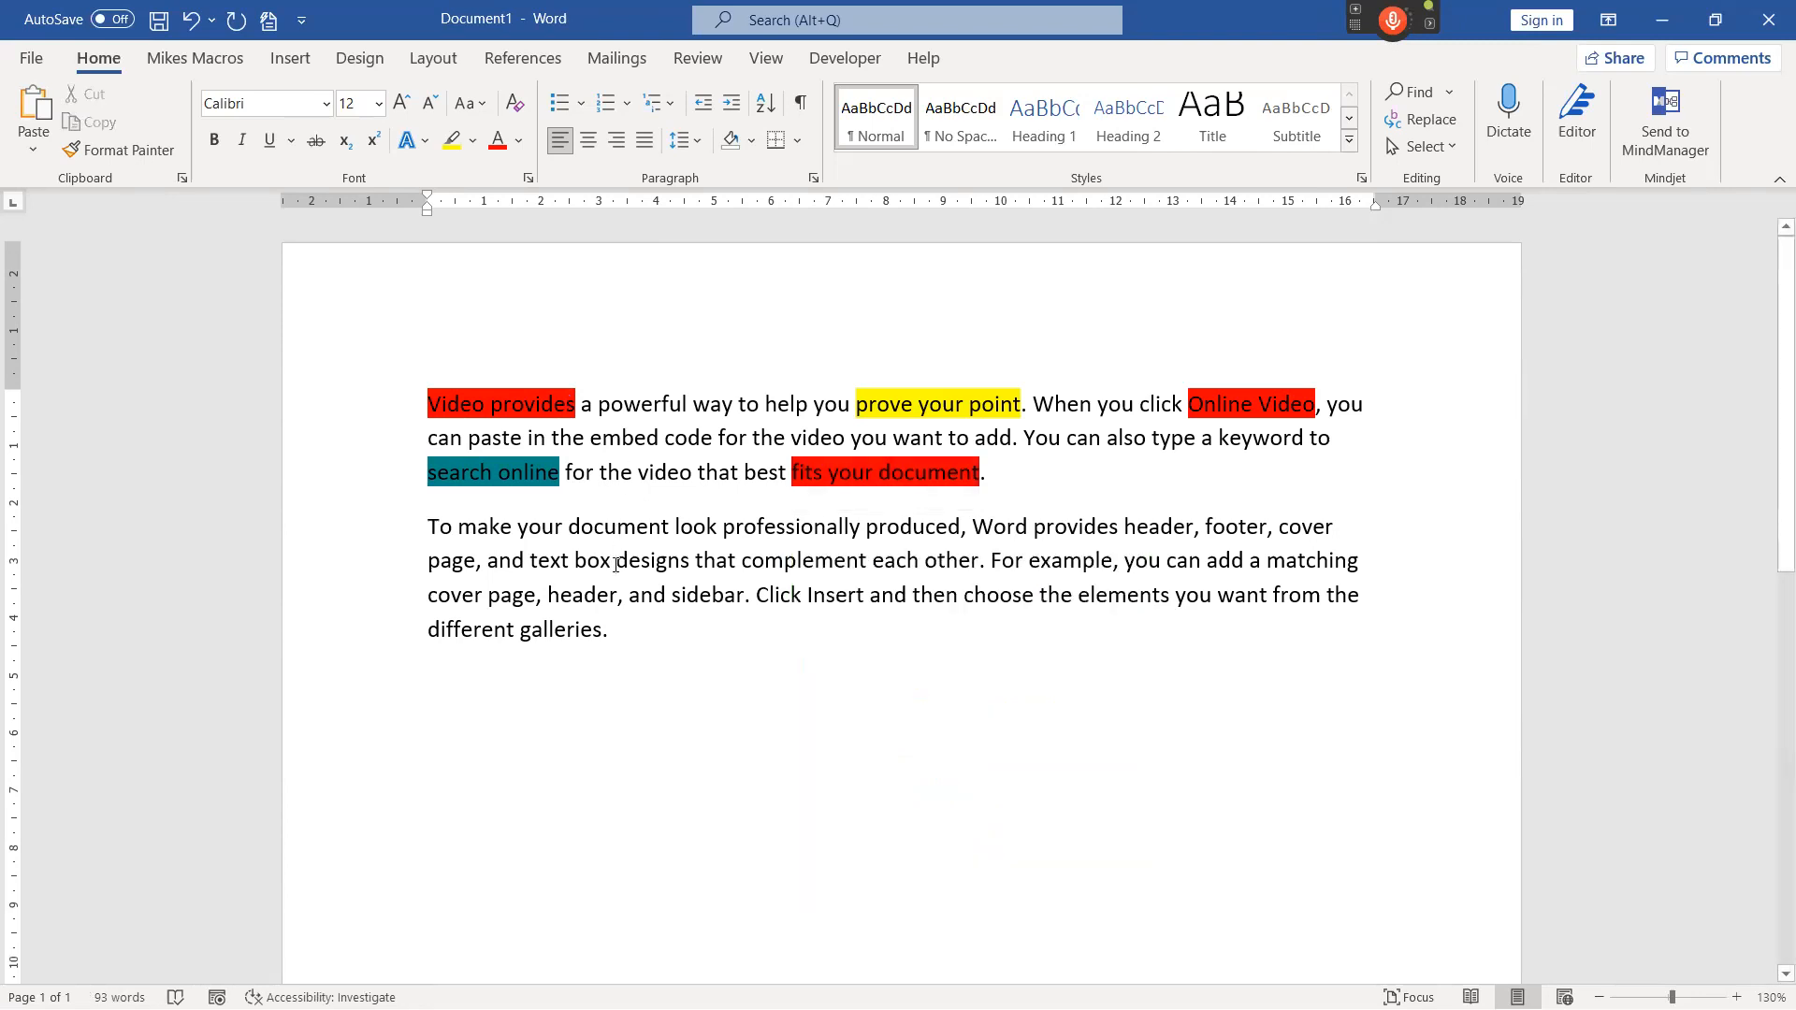
By voice, extract all highlighted phrases into a new document, and only the red highlights into another new document.
key(KP_Add)
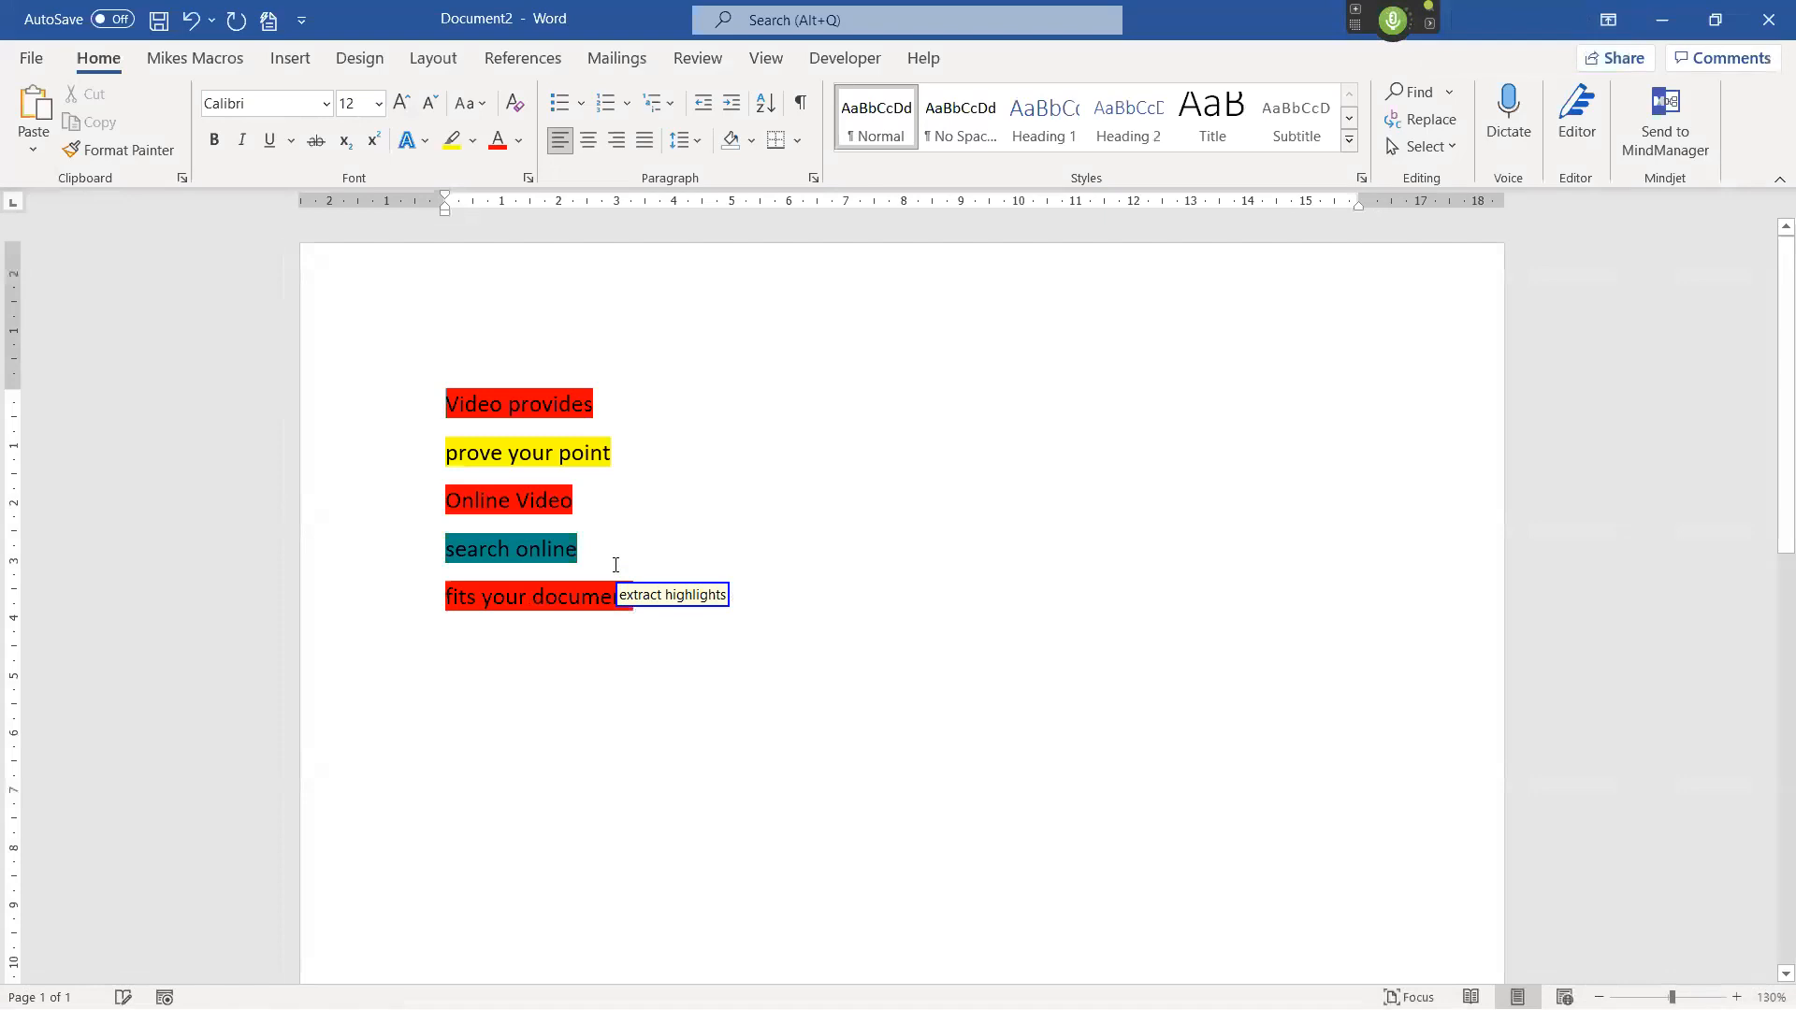
key(KP_Add)
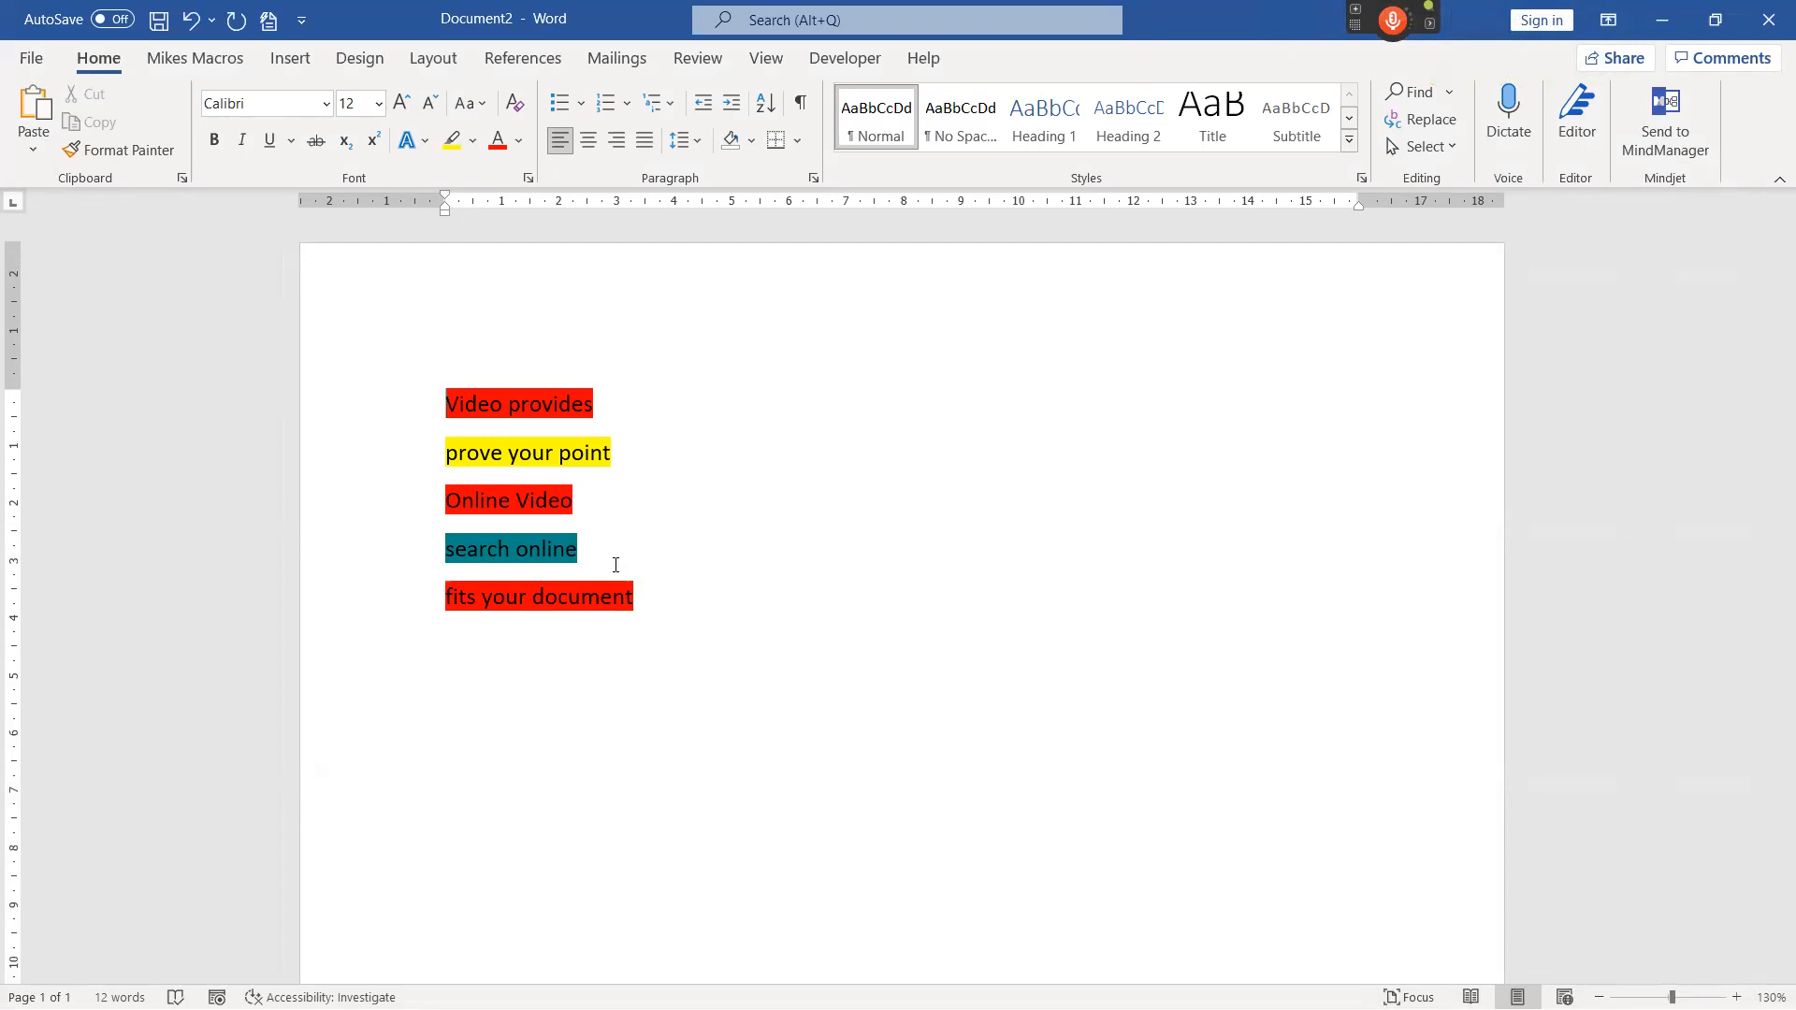
key(KP_Add)
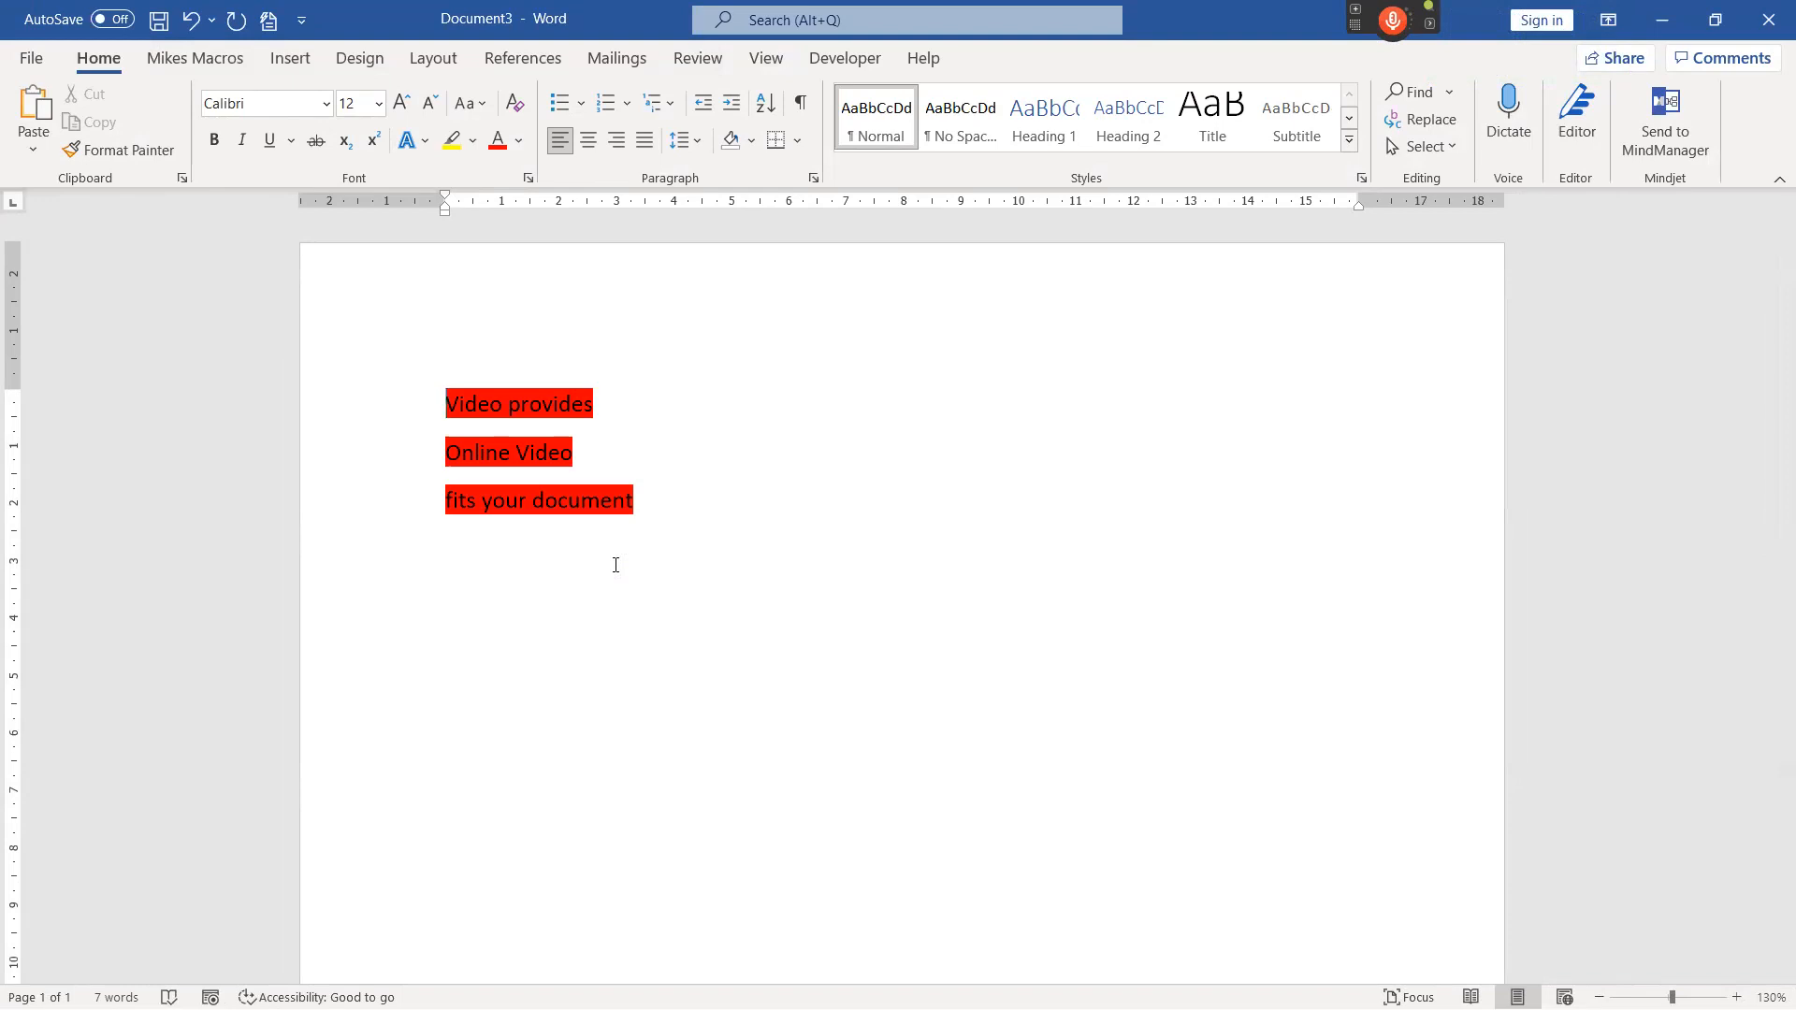
By voice, remove the yellow highlights from the original document, and clear the remaining red and teal highlights.
key(KP_Add)
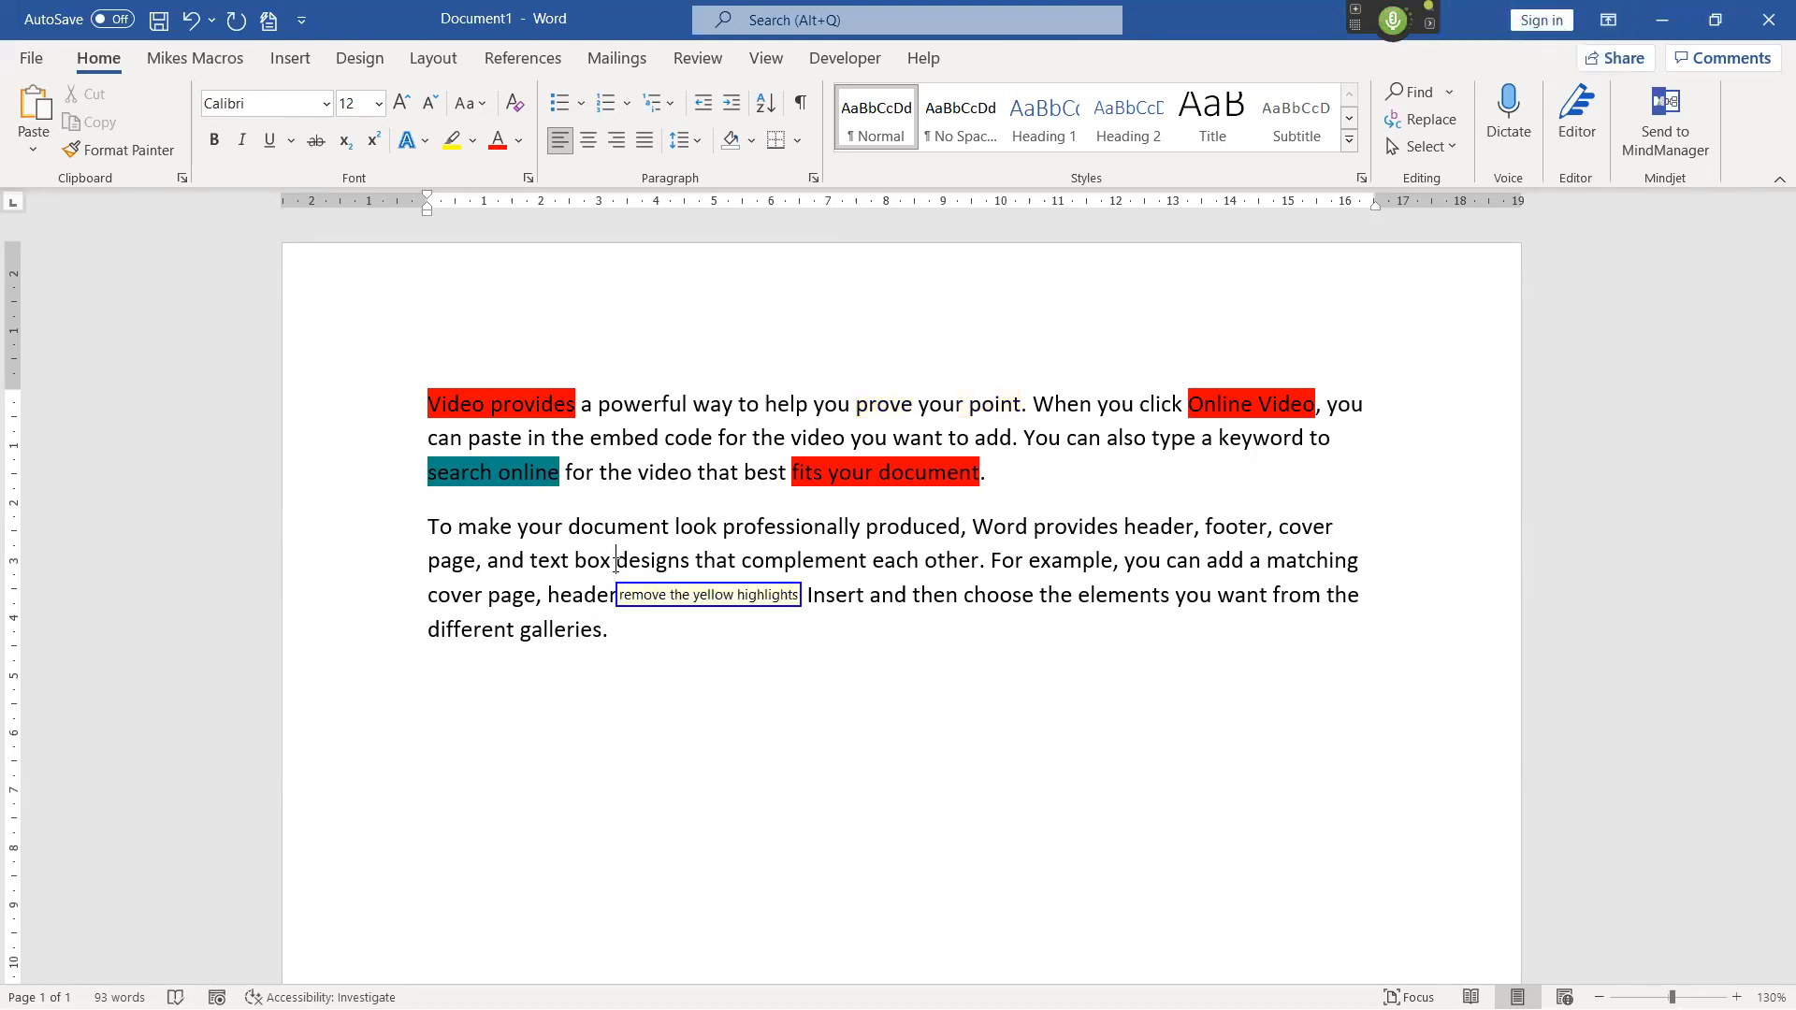
key(KP_Add)
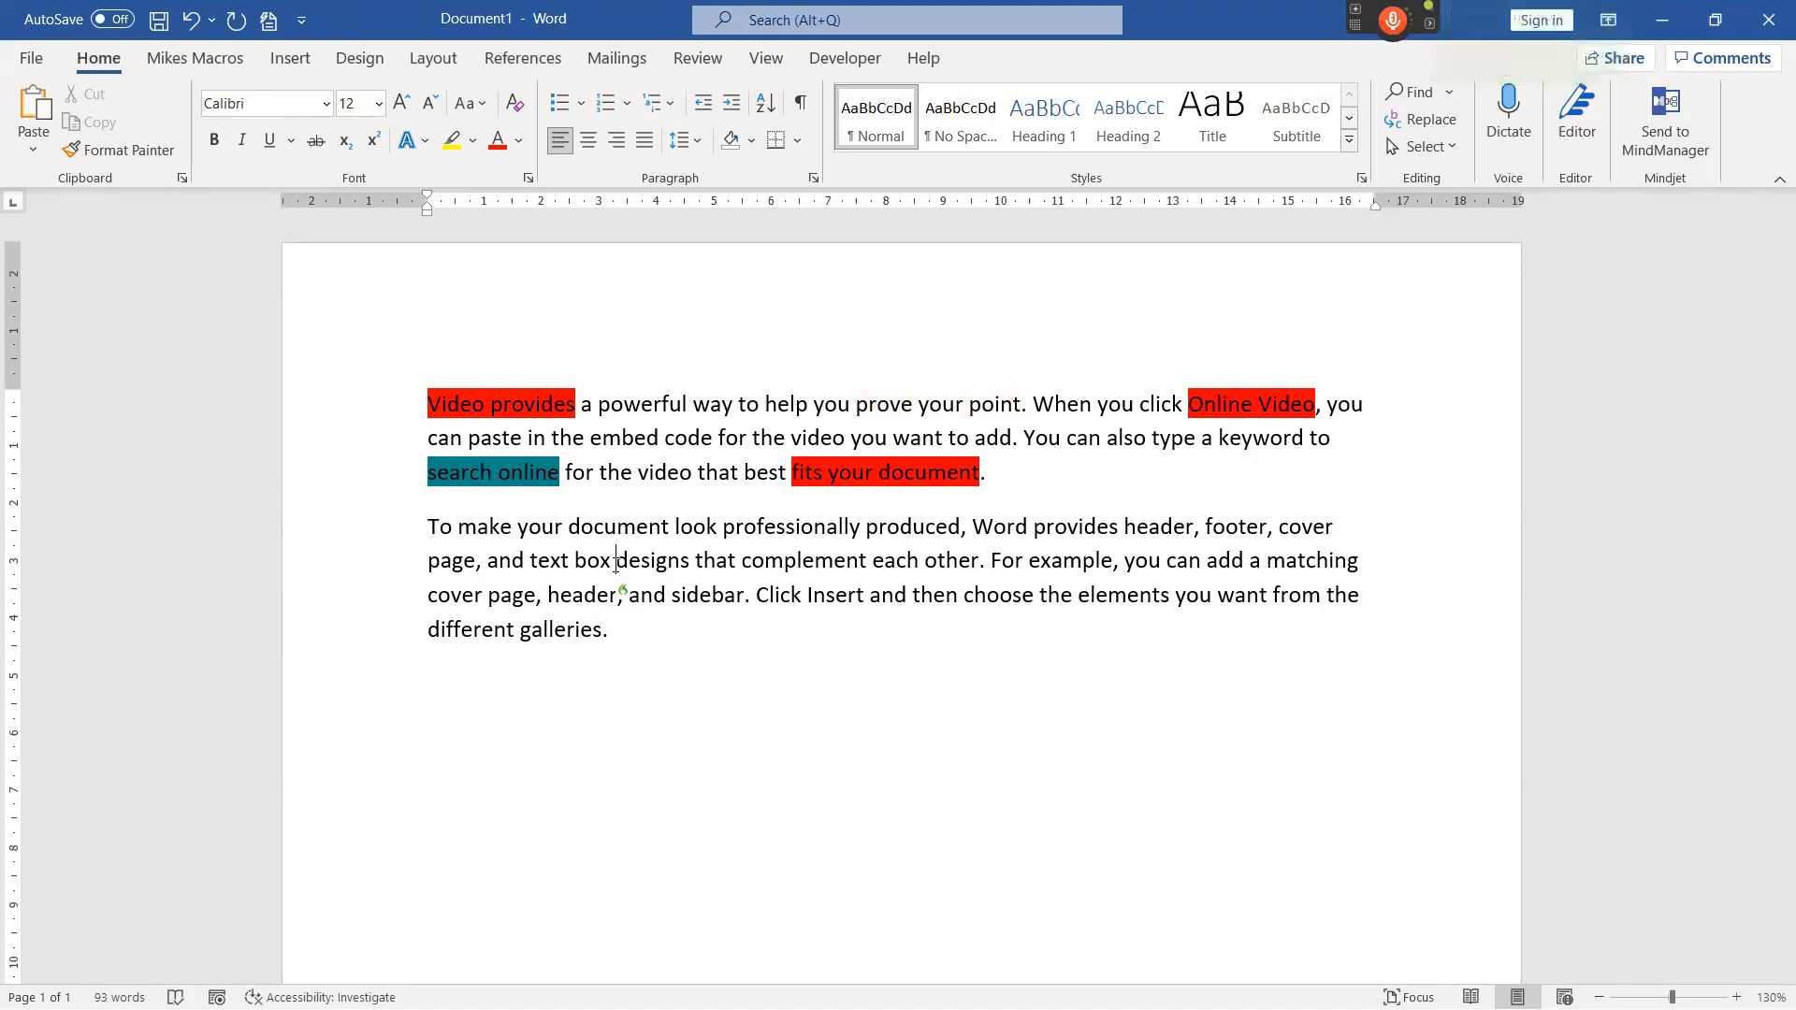
key(KP_Add)
key(ctrl+a)
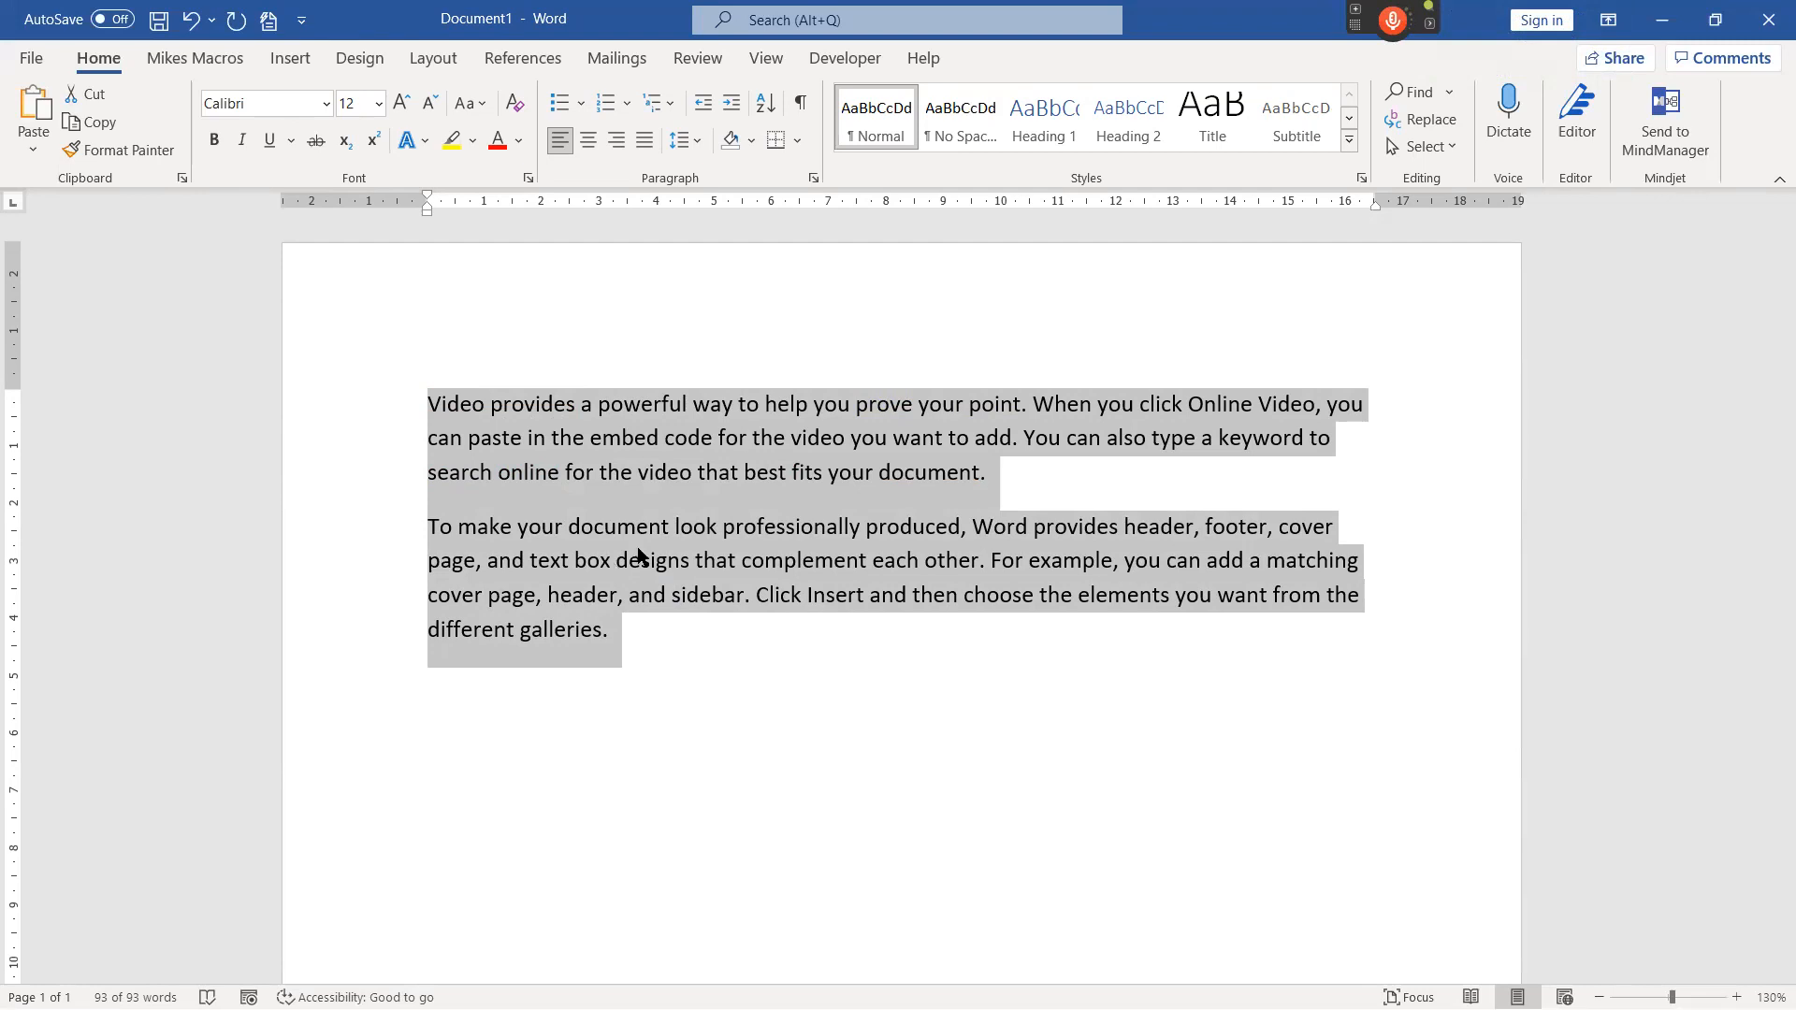
Dictate the comment "This is a good piece of work" on the words "Video provides".
click(654, 630)
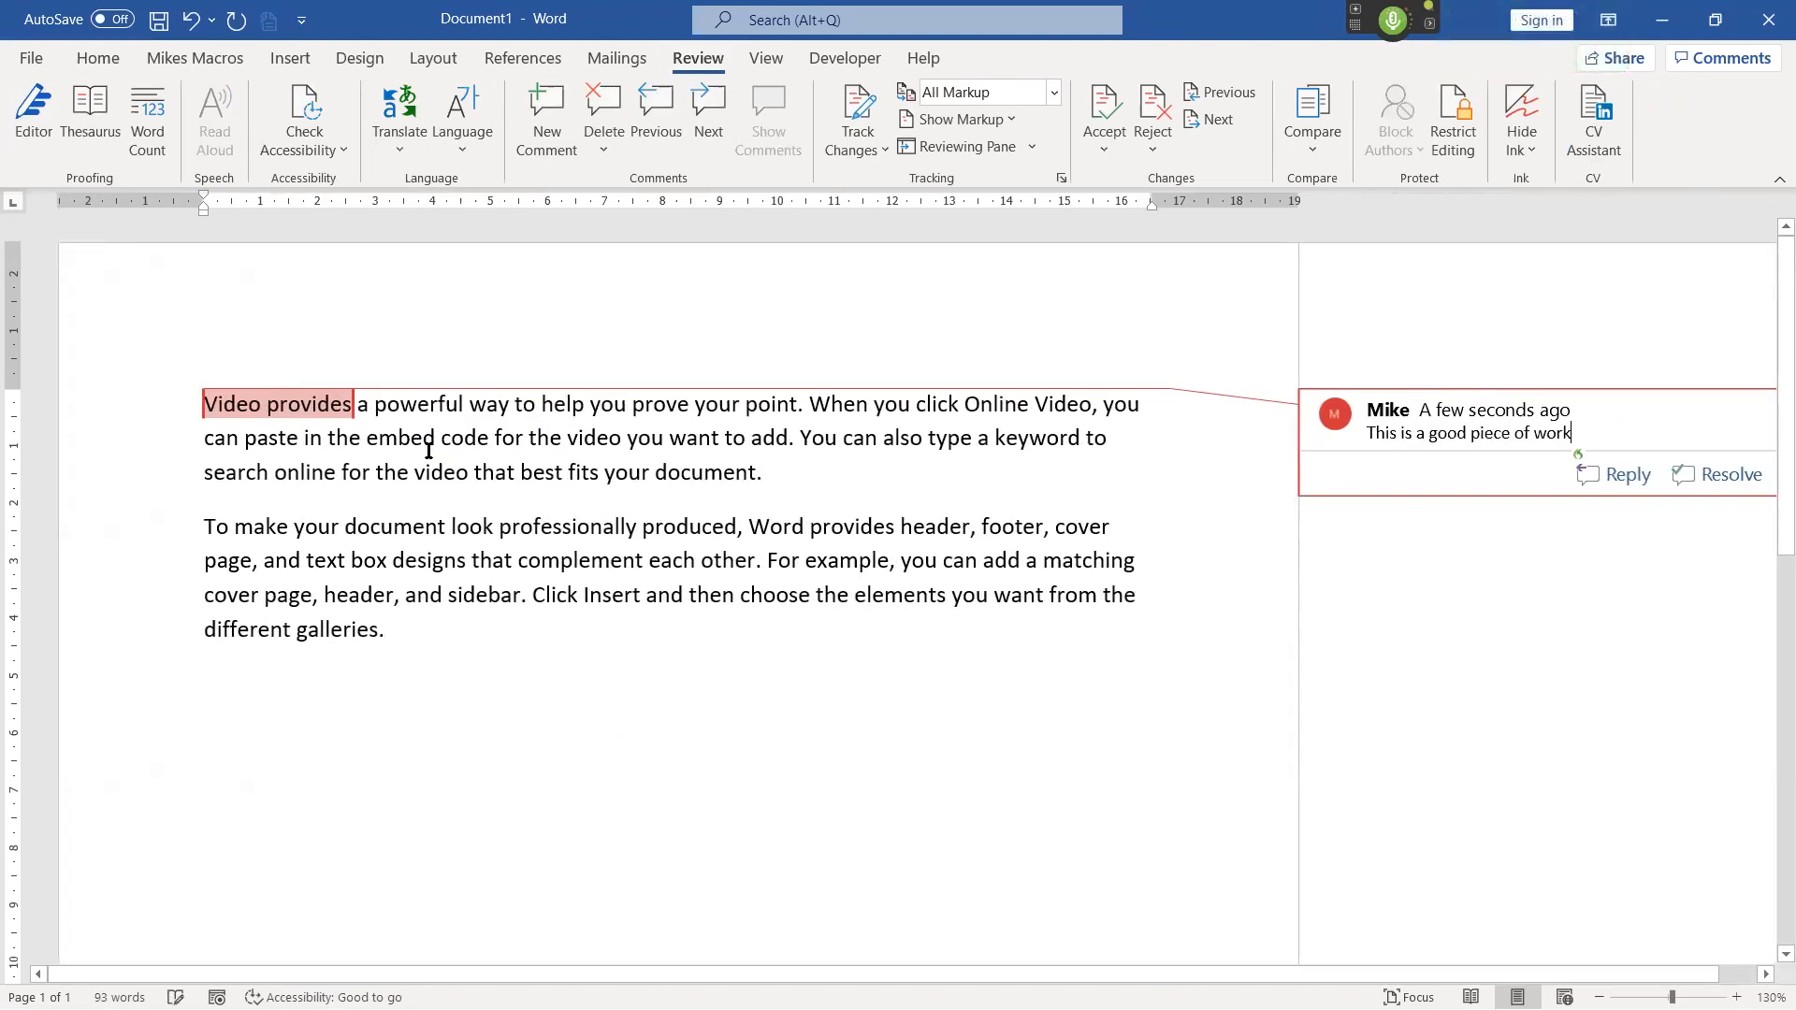
key(Escape)
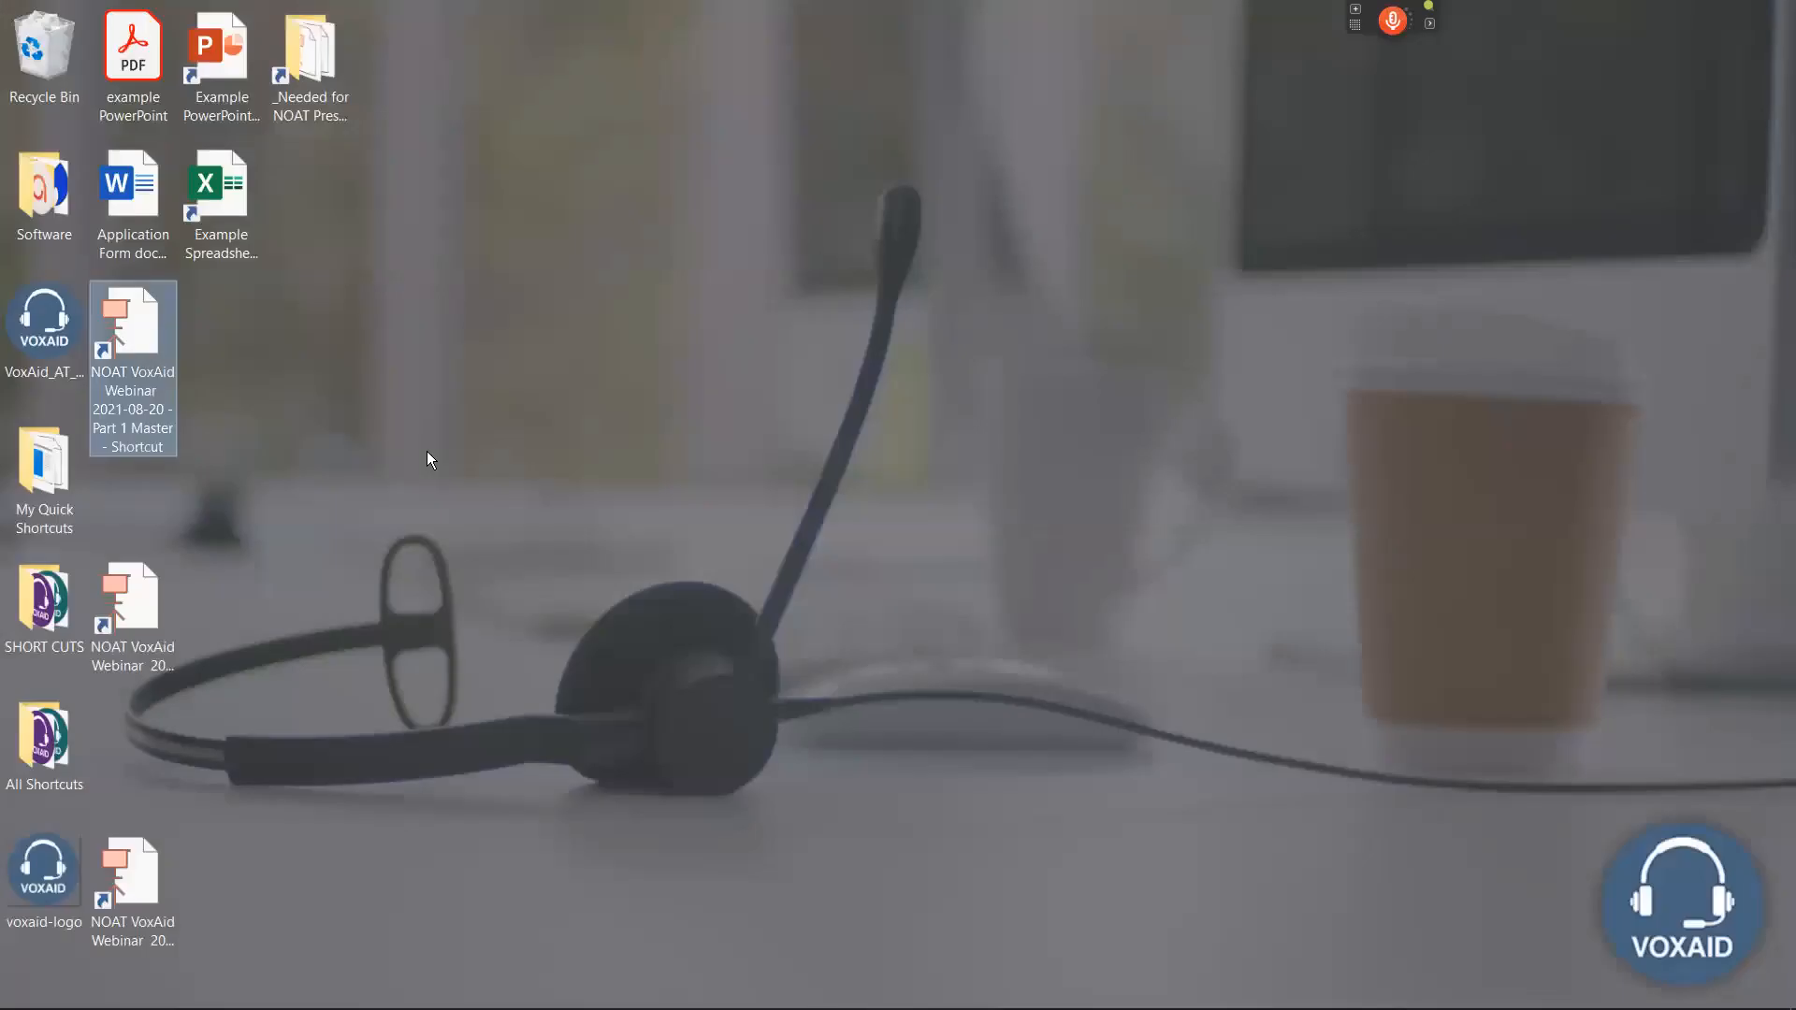
Open the example PowerPoint presentation from its desktop shortcut and maximize its window.
click(222, 53)
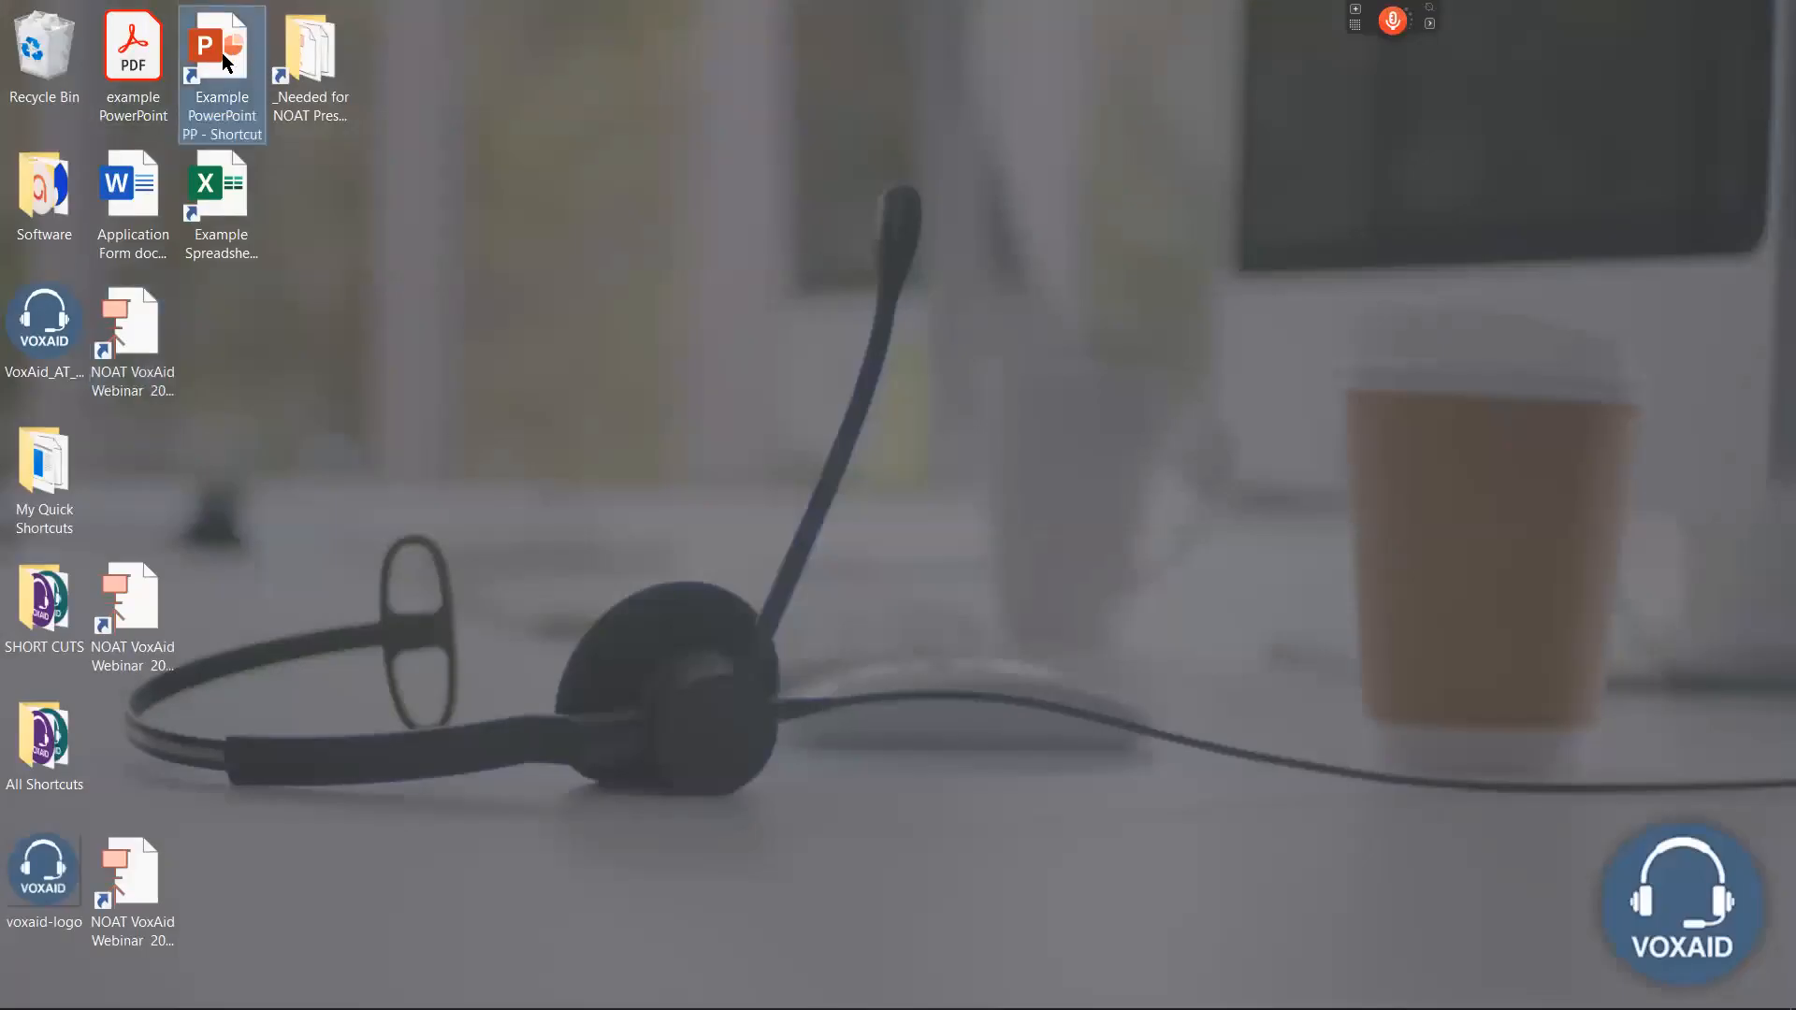
double_click(222, 52)
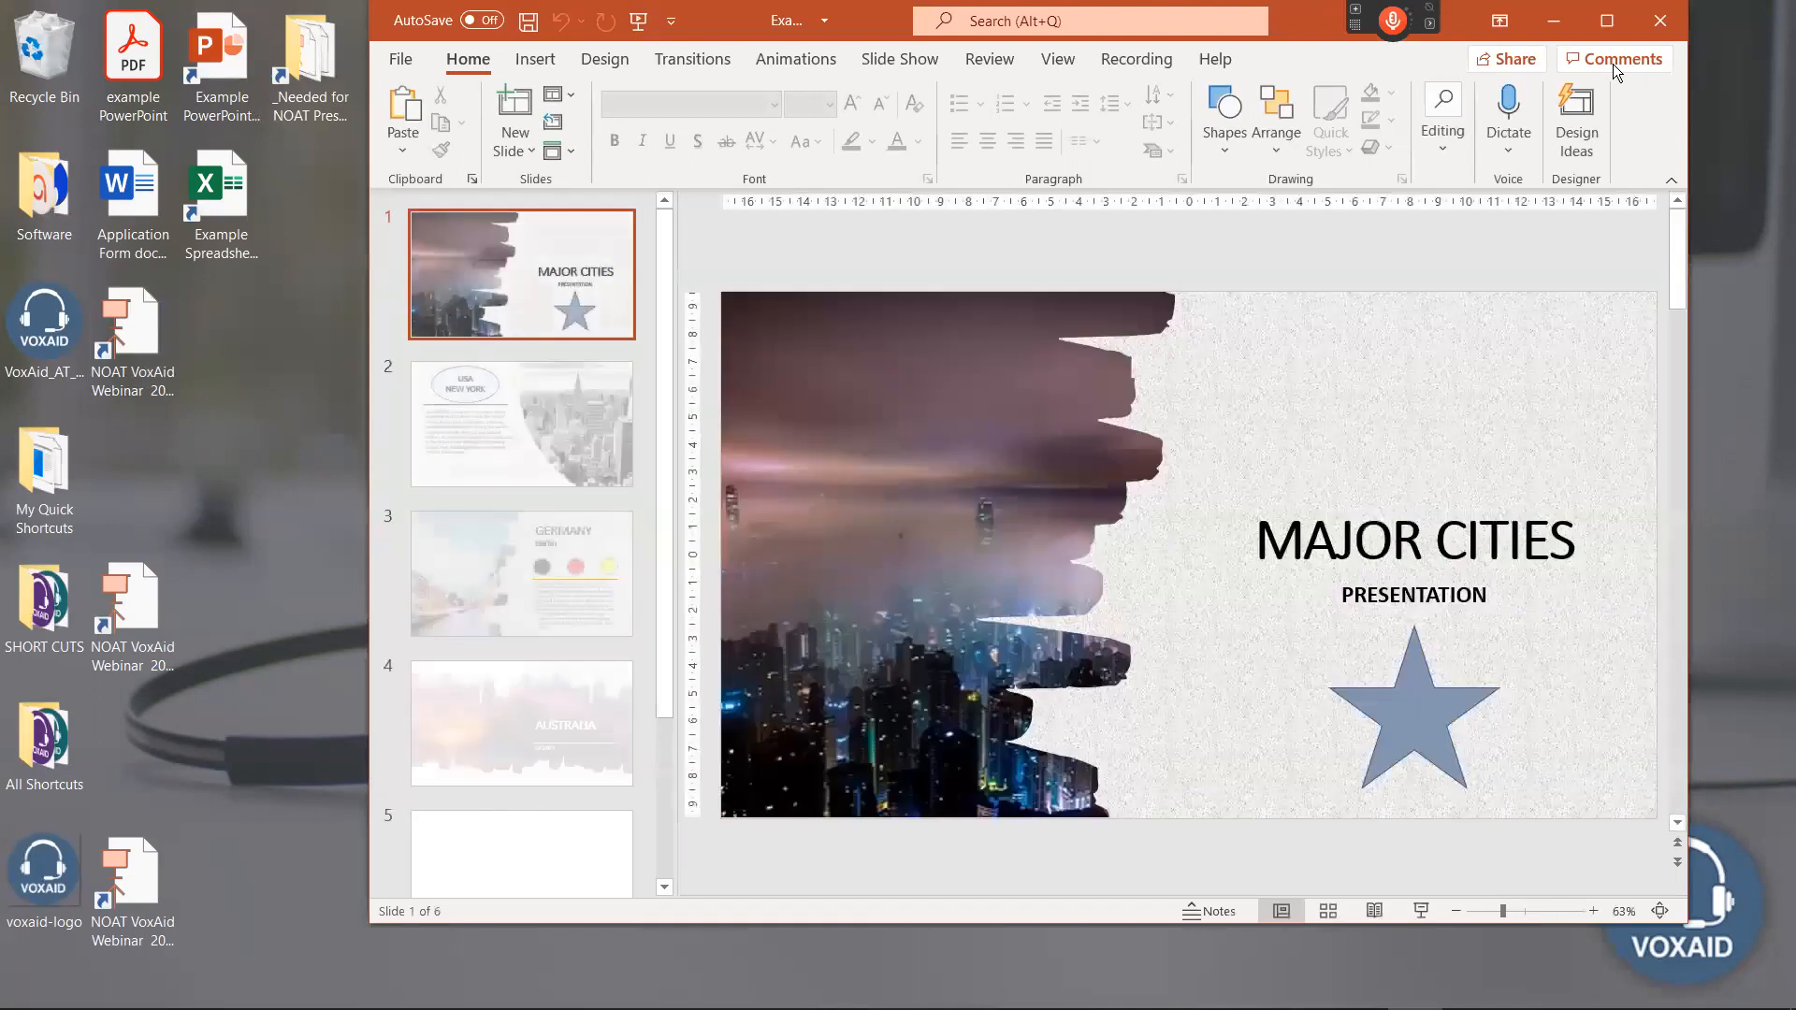
click(1606, 21)
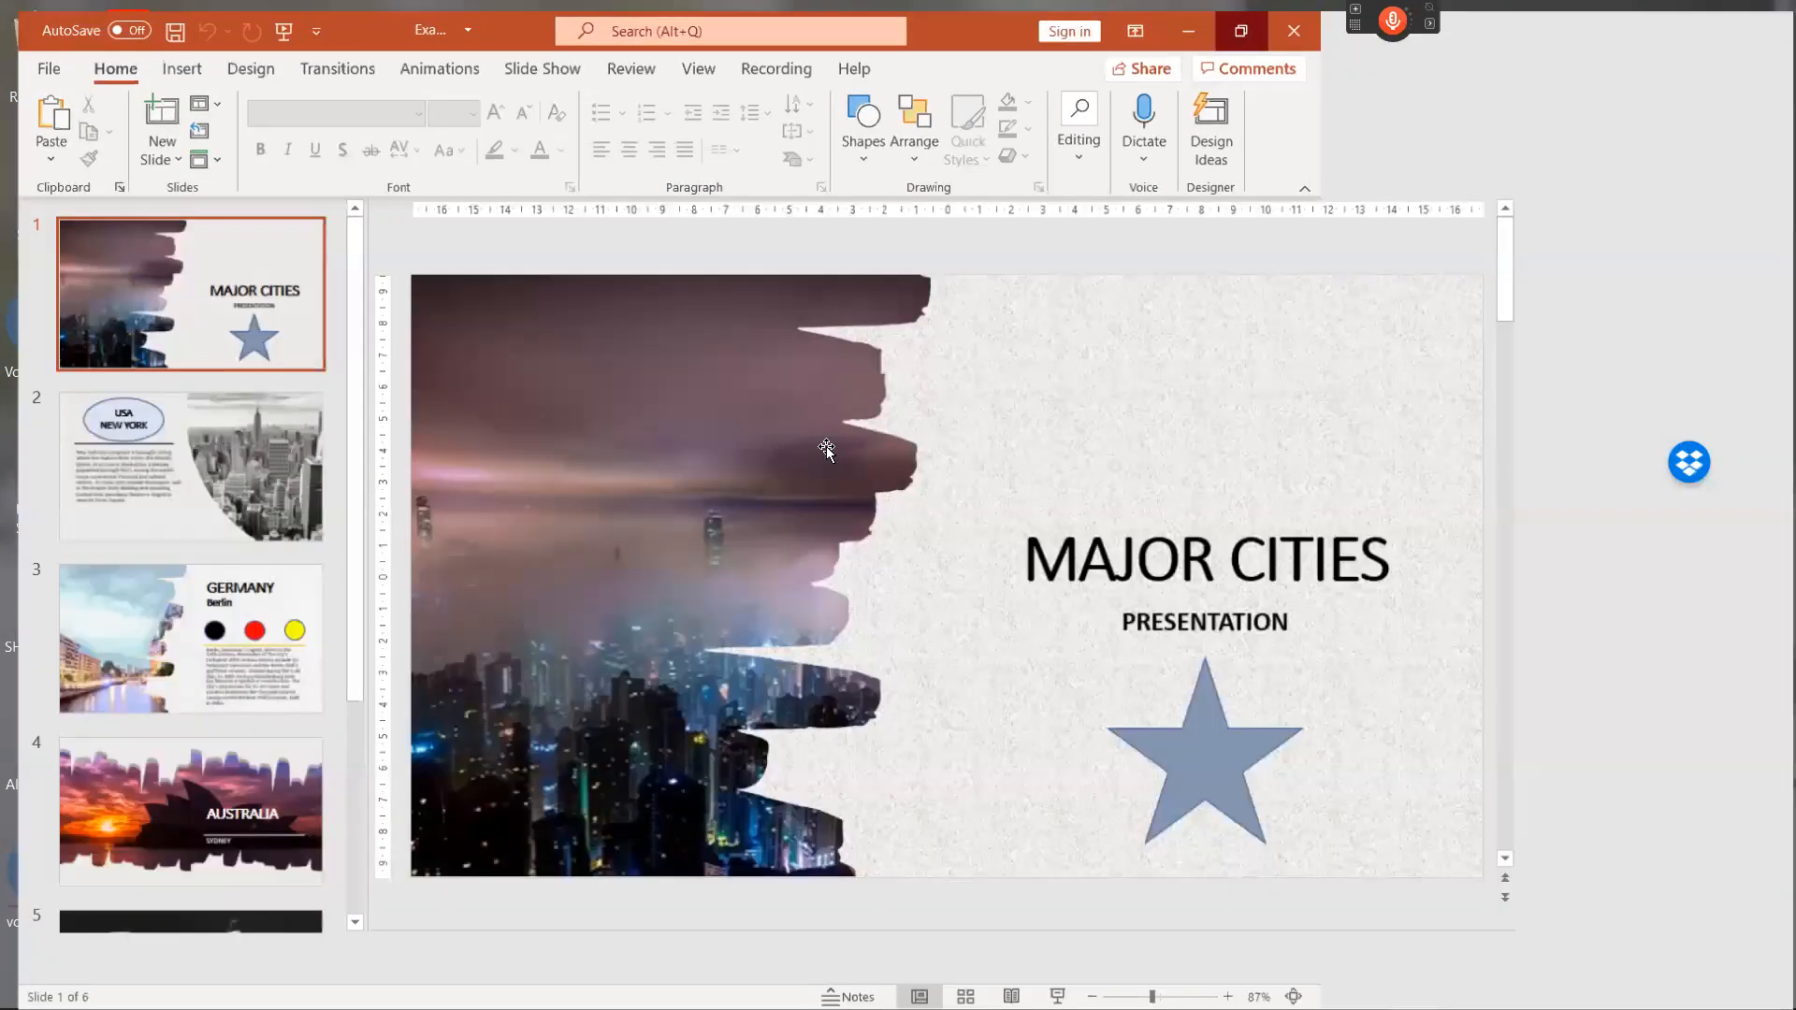
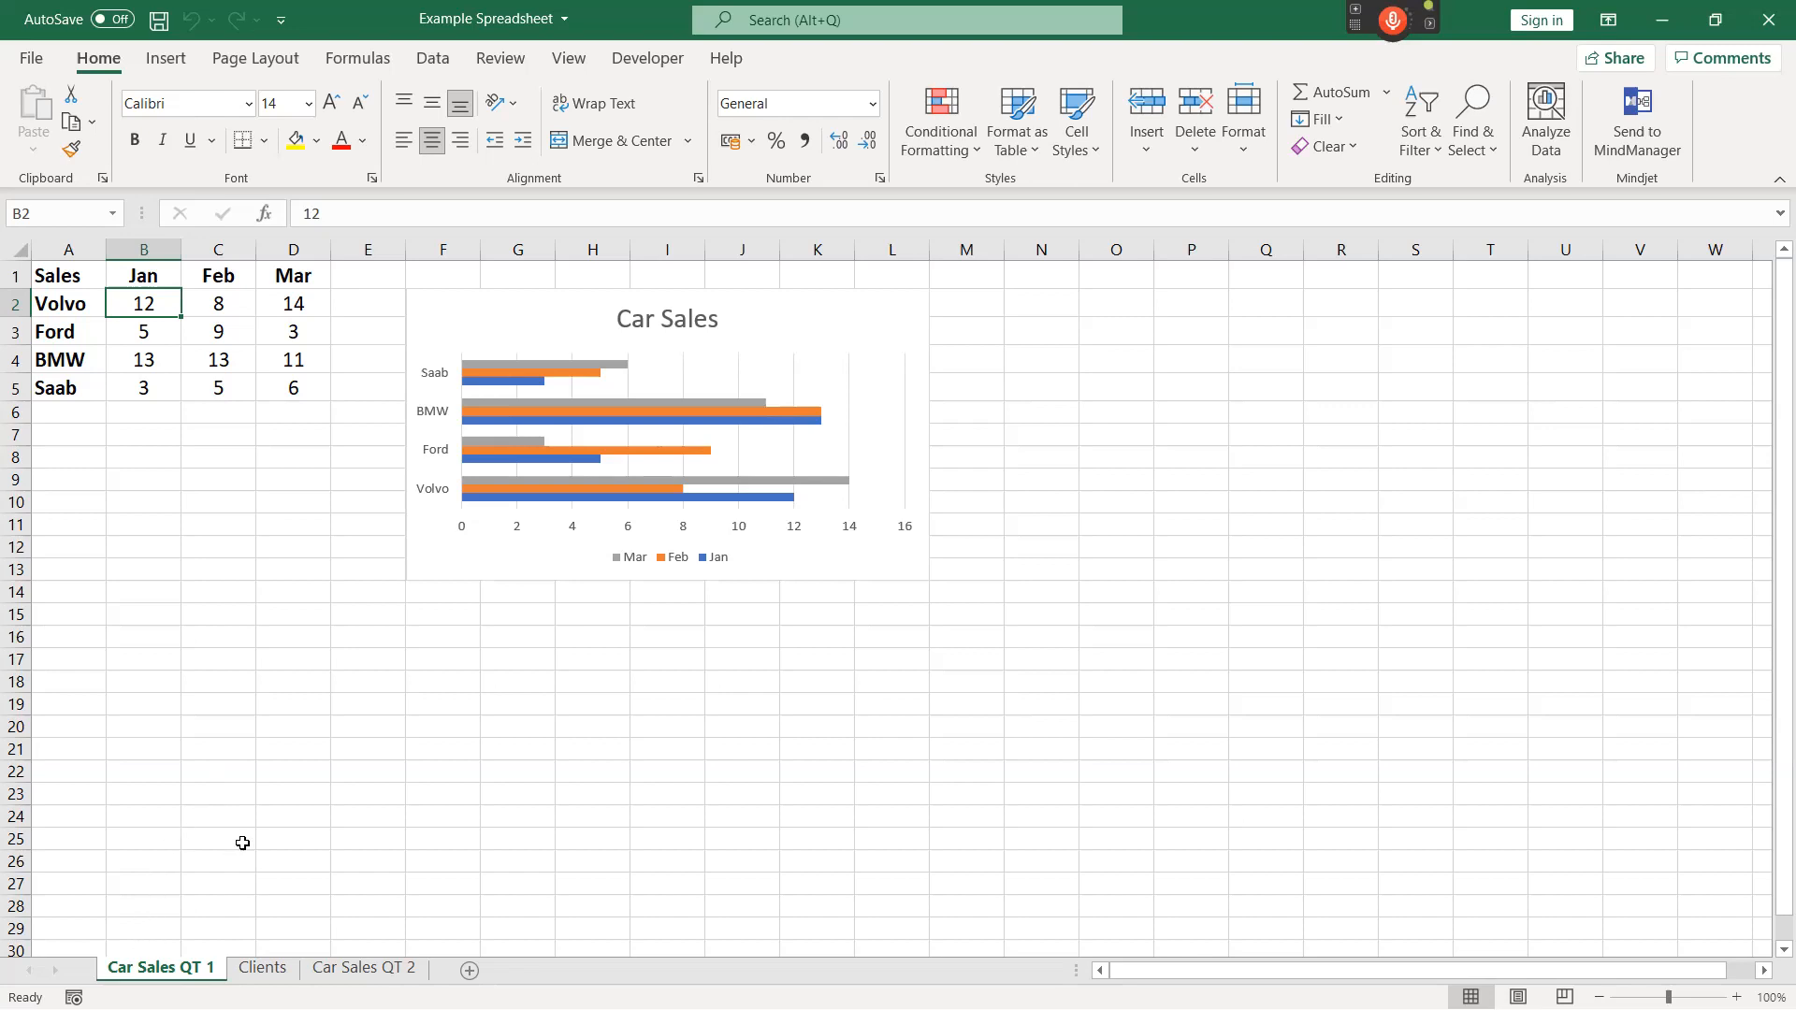
With extend-selection mode on, extend the selection from cell B2 across to D2 on the Car Sales QT 1 sheet.
key(F8)
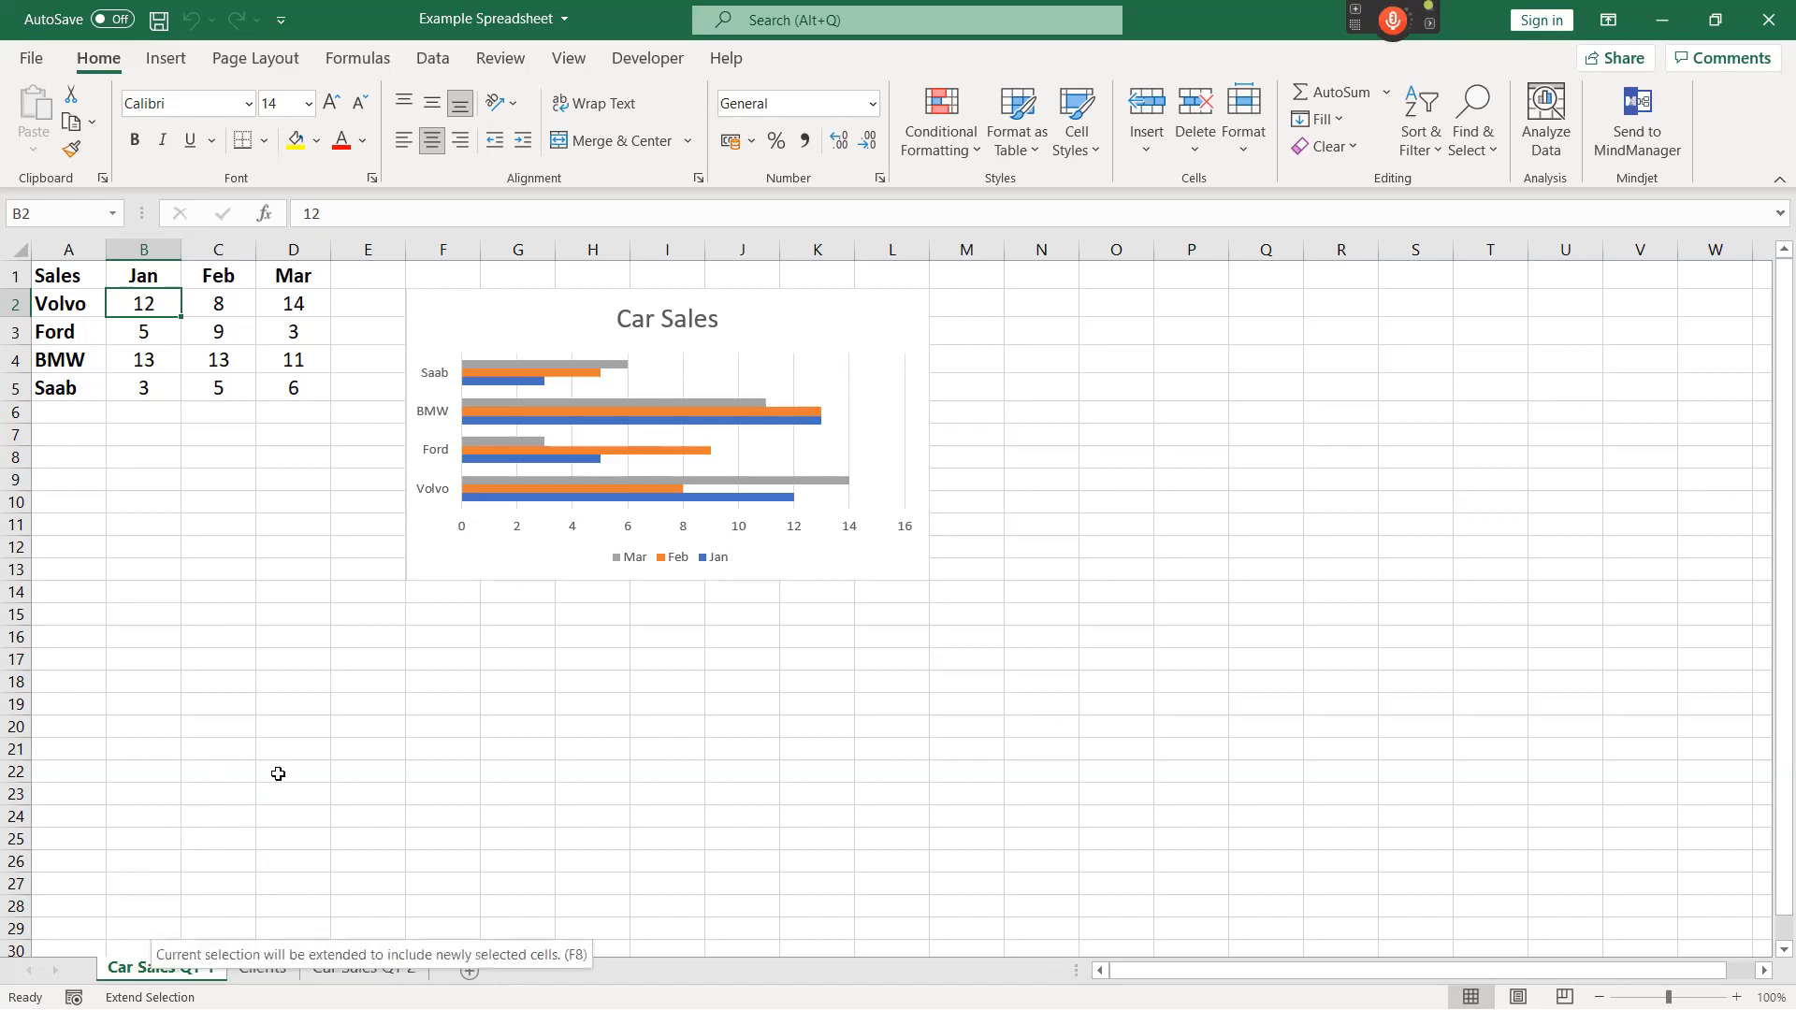
key(F8)
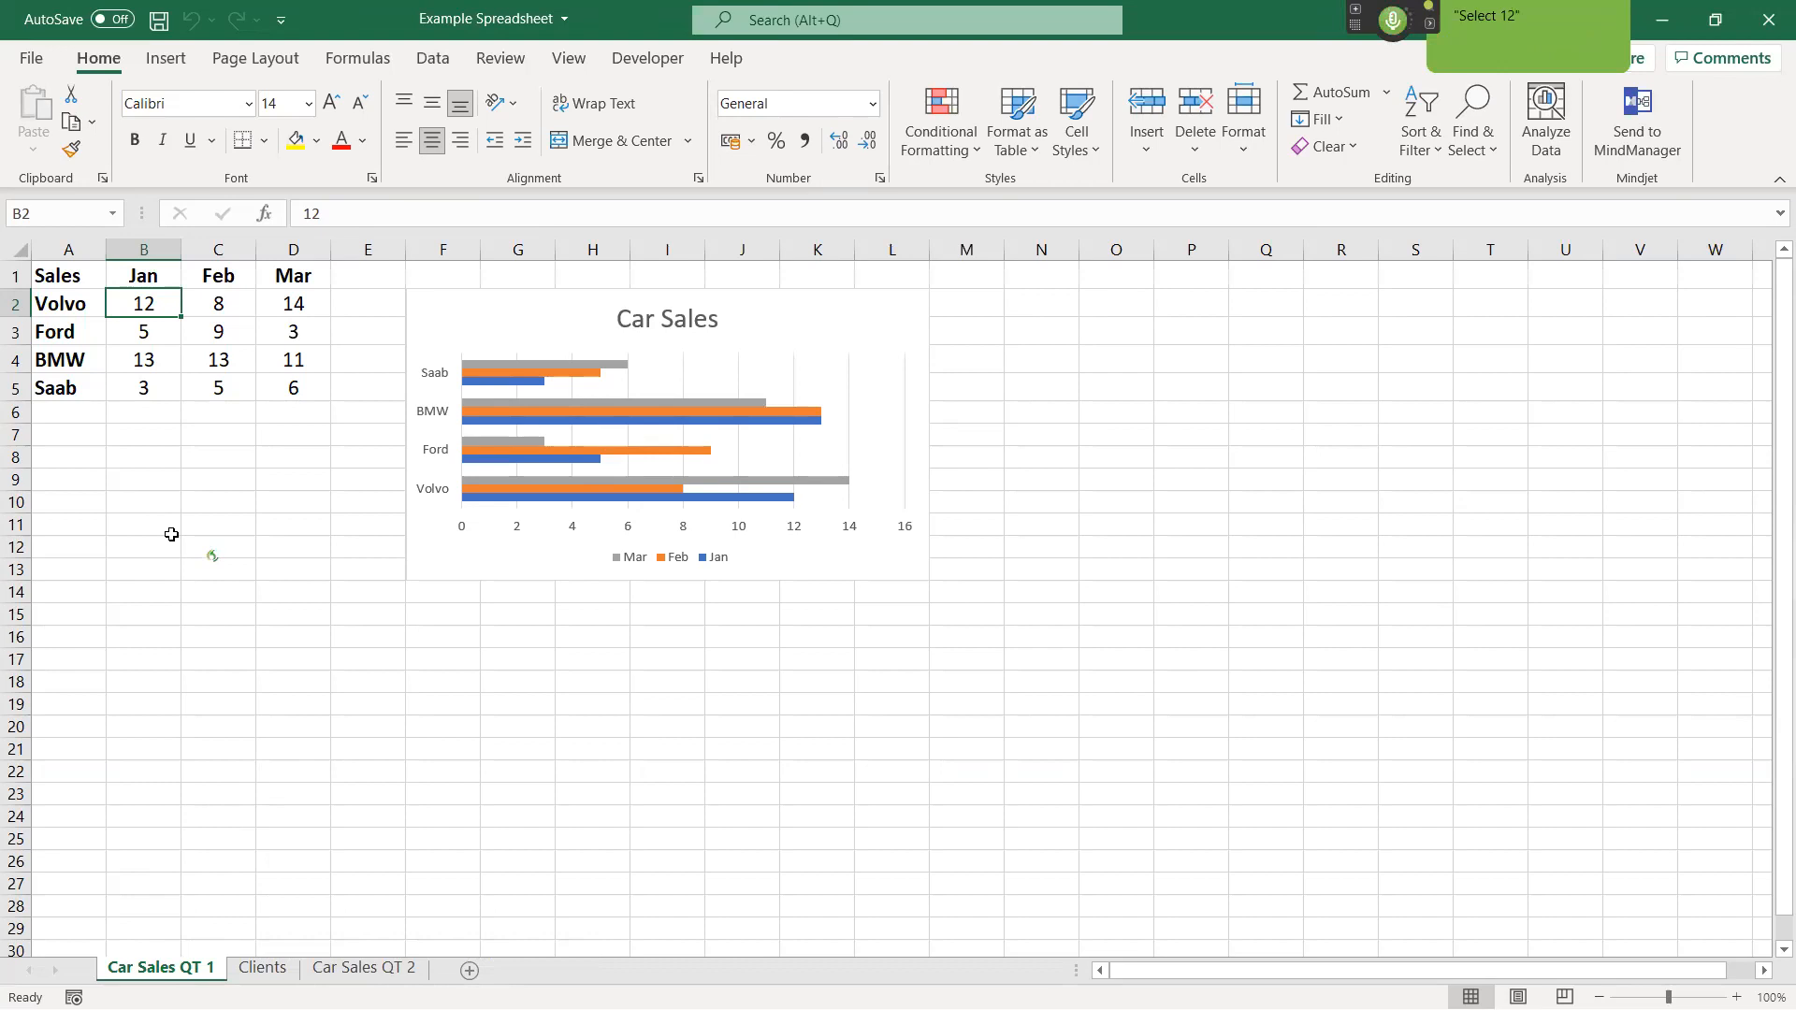
key(F8)
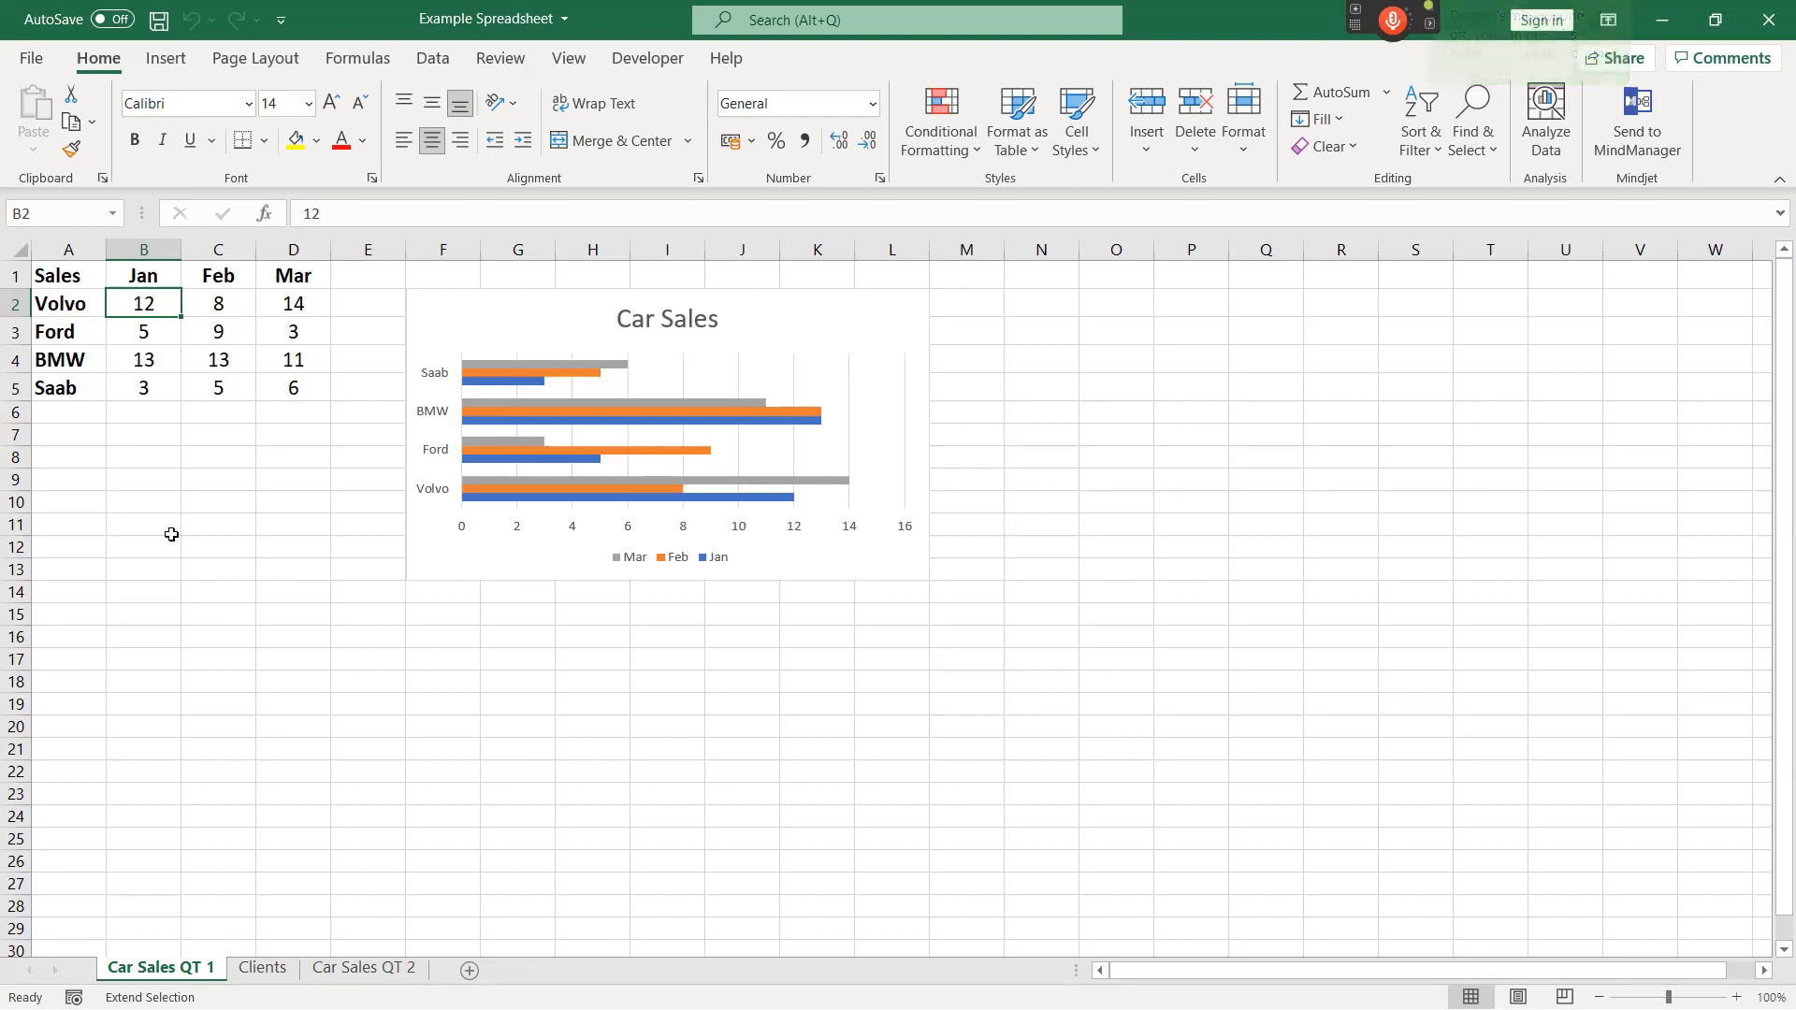
key(KP_Add)
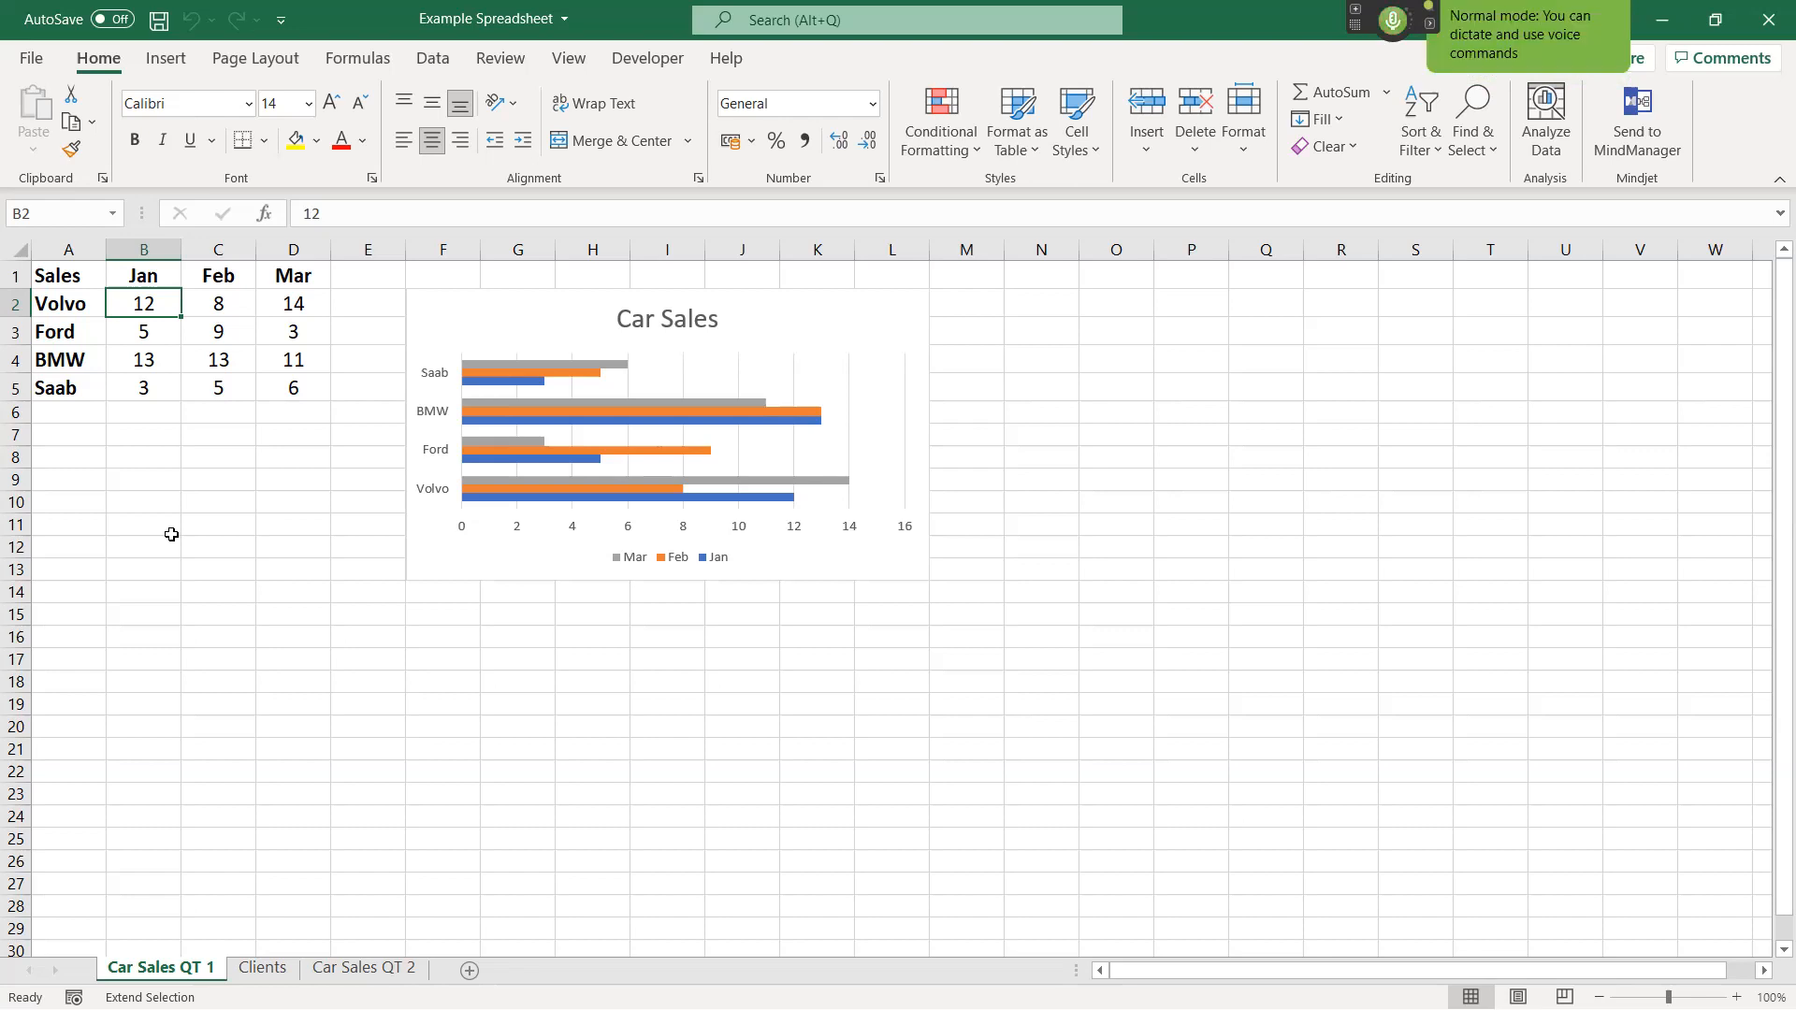
key(Right)
key(Right)
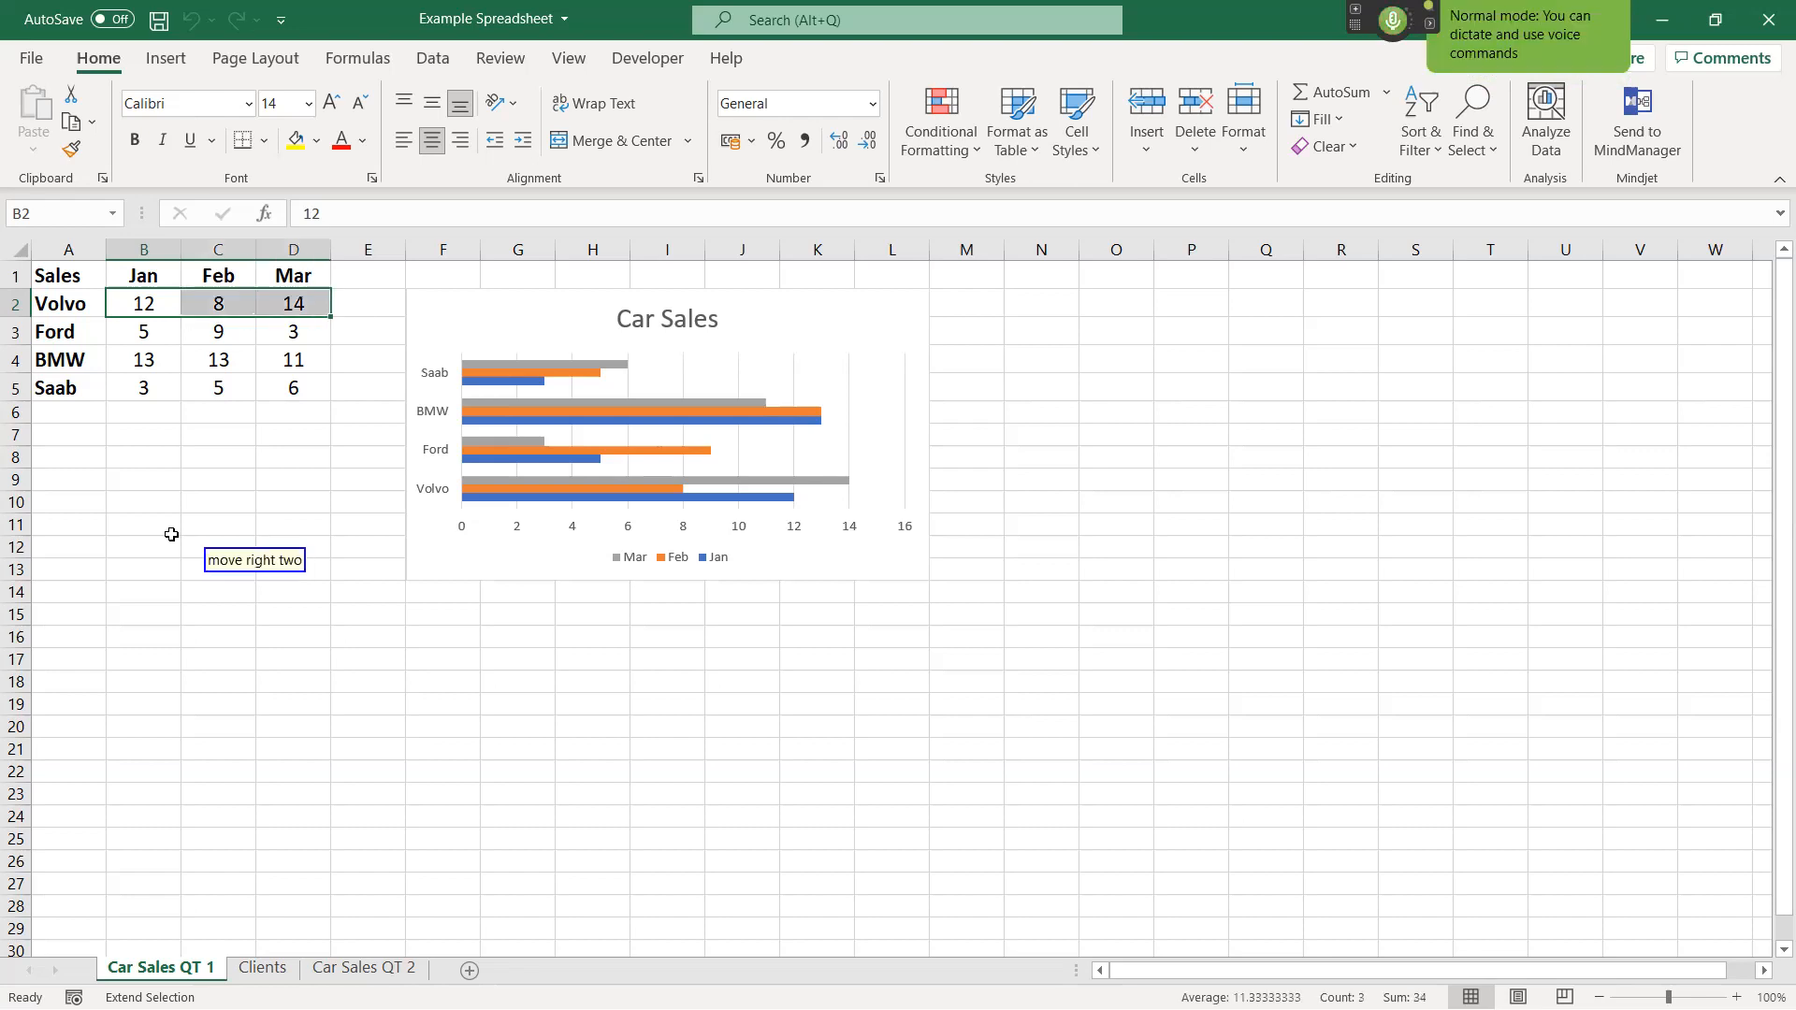
key(KP_Add)
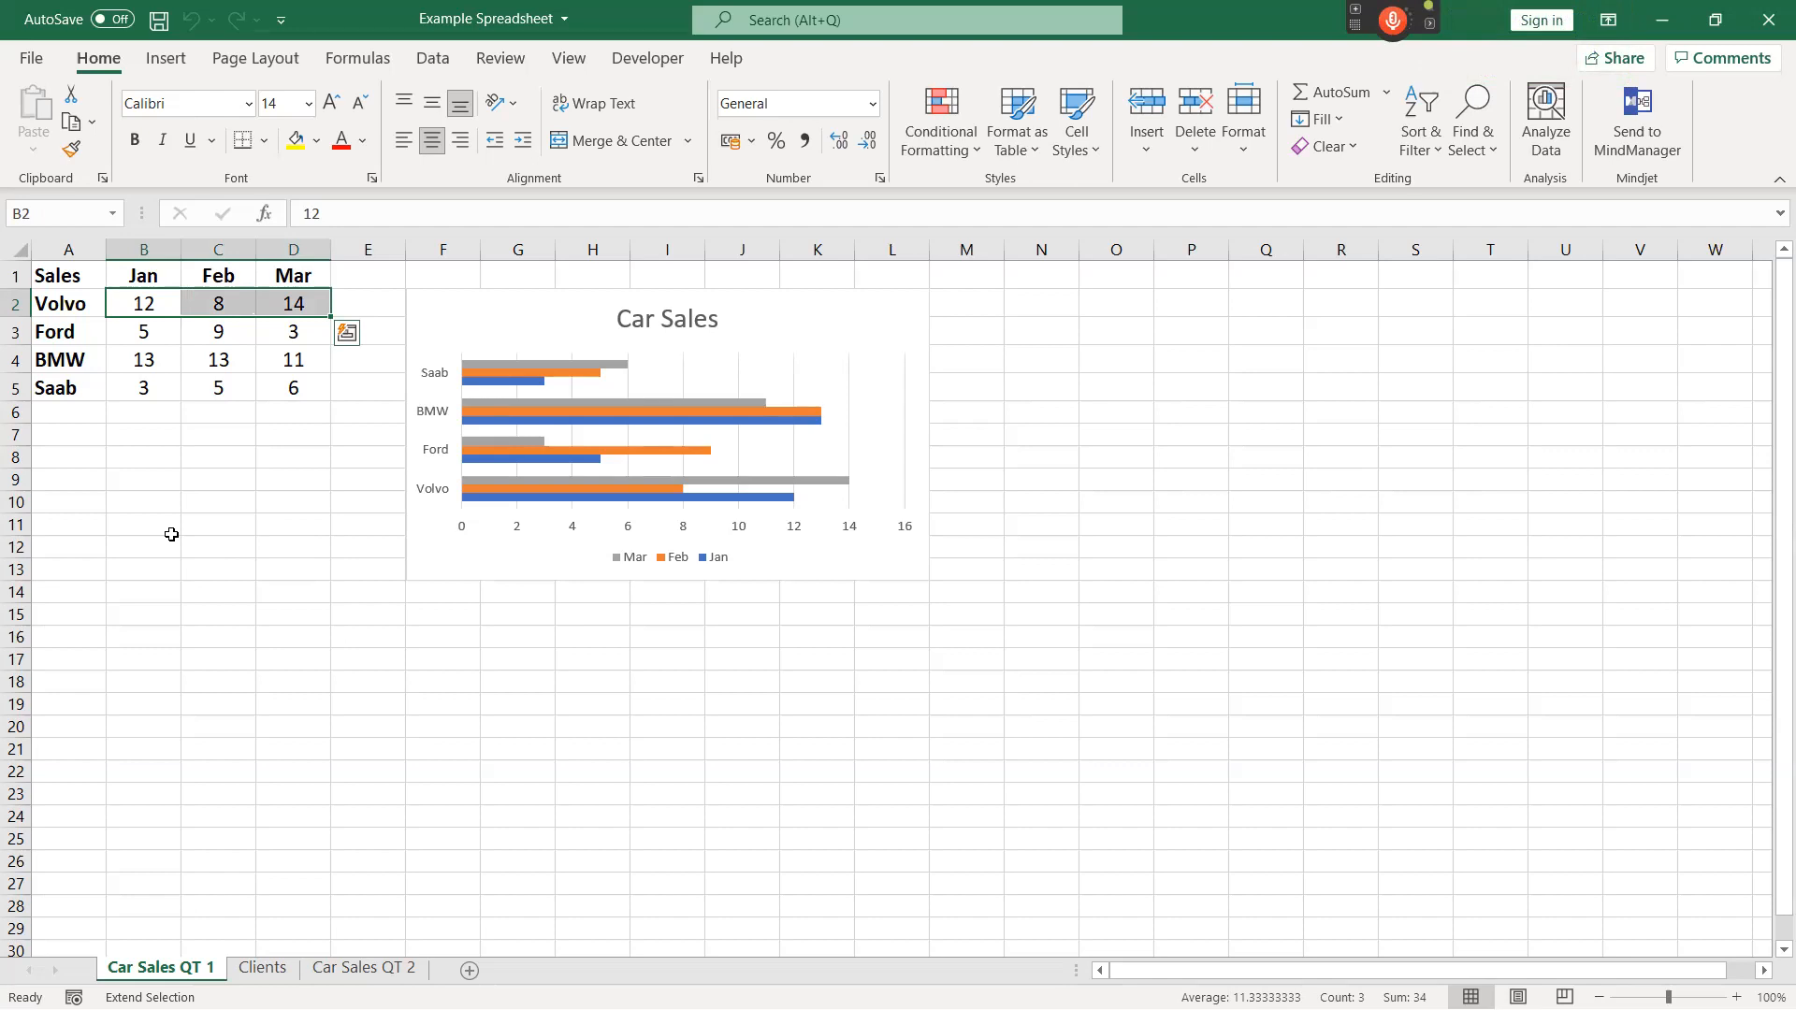
By voice, have the selected Volvo figures in B2:D2 read aloud, and raise the audio volume.
key(KP_Add)
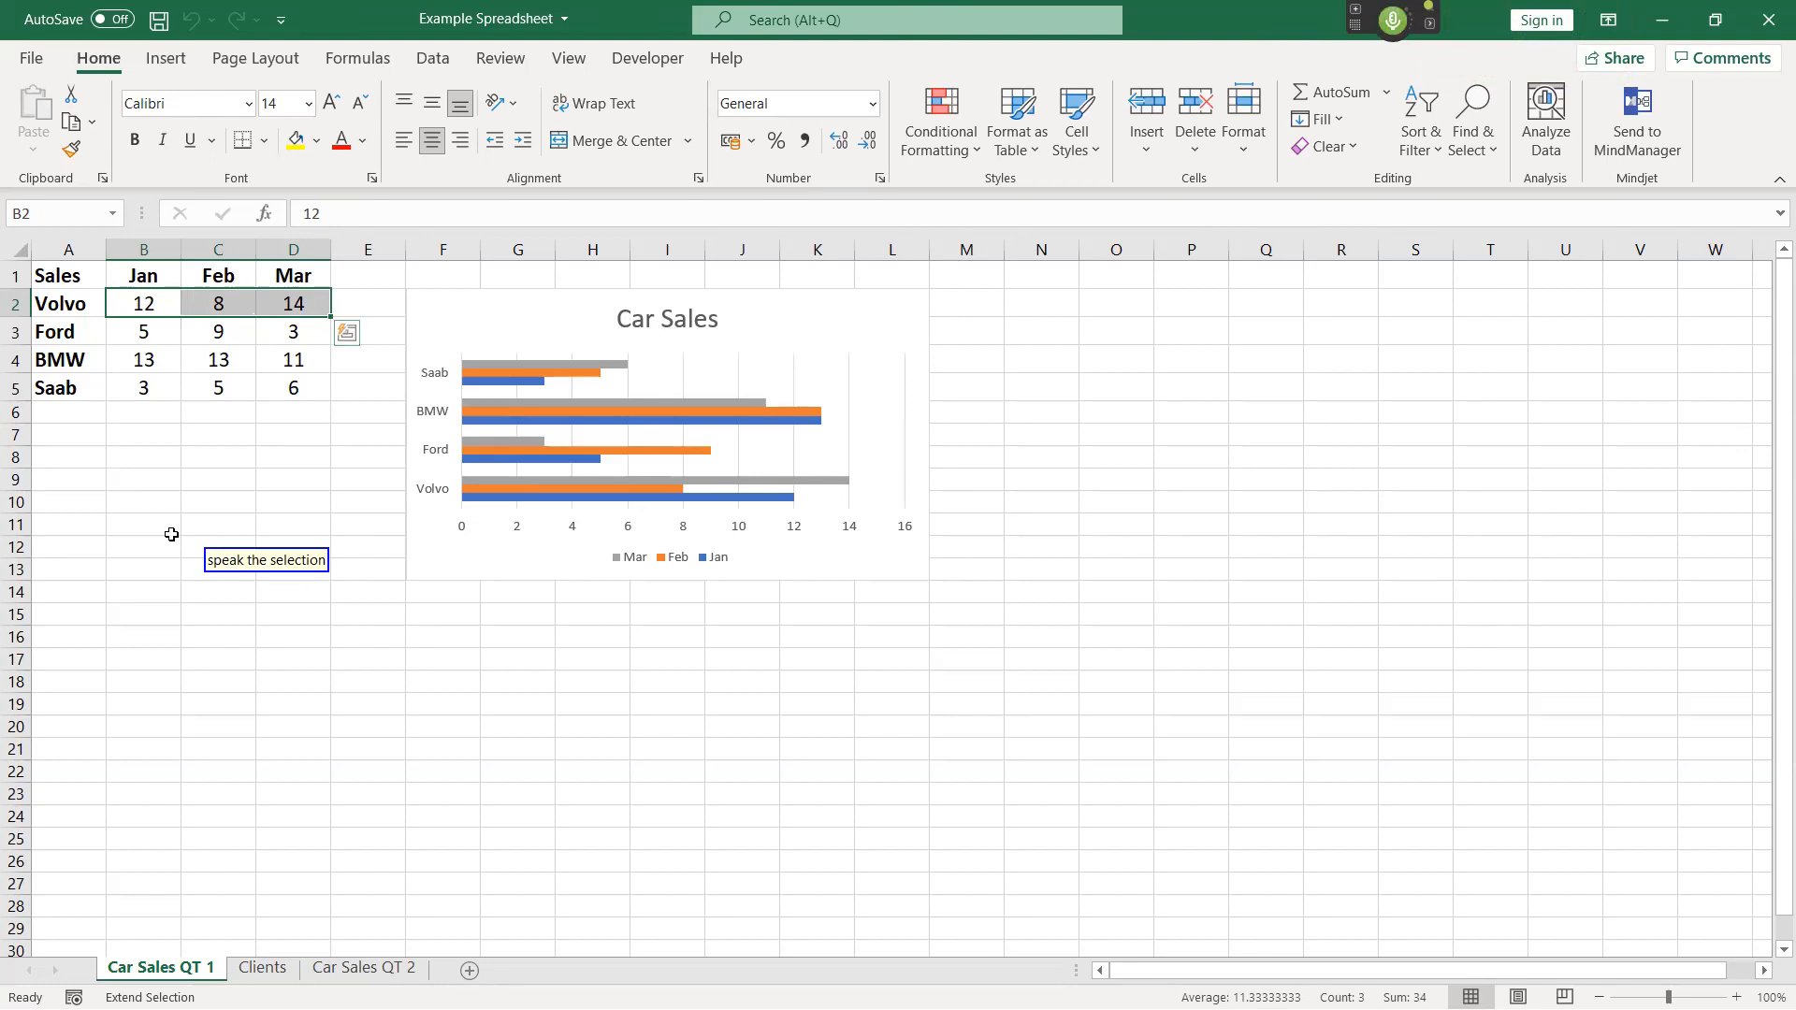
key(KP_Add)
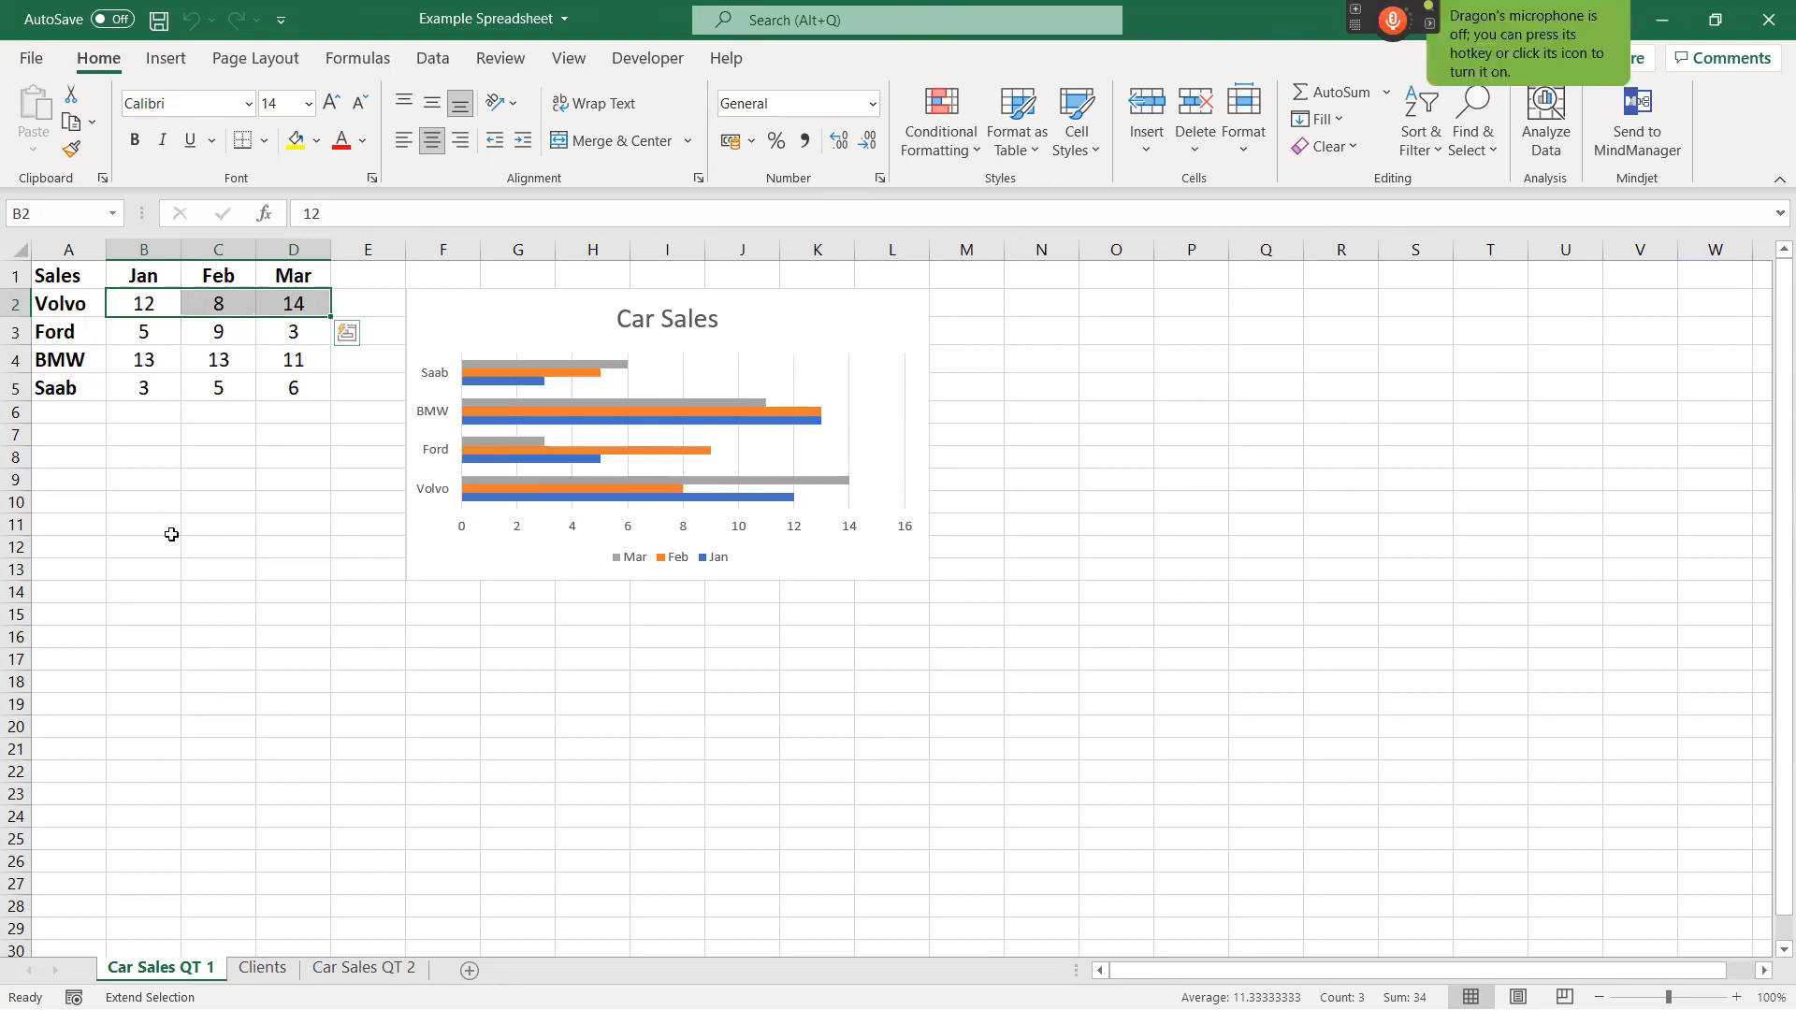
key(XF86AudioRaiseVolume)
key(XF86AudioRaiseVolume)
key(XF86AudioRaiseVolume)
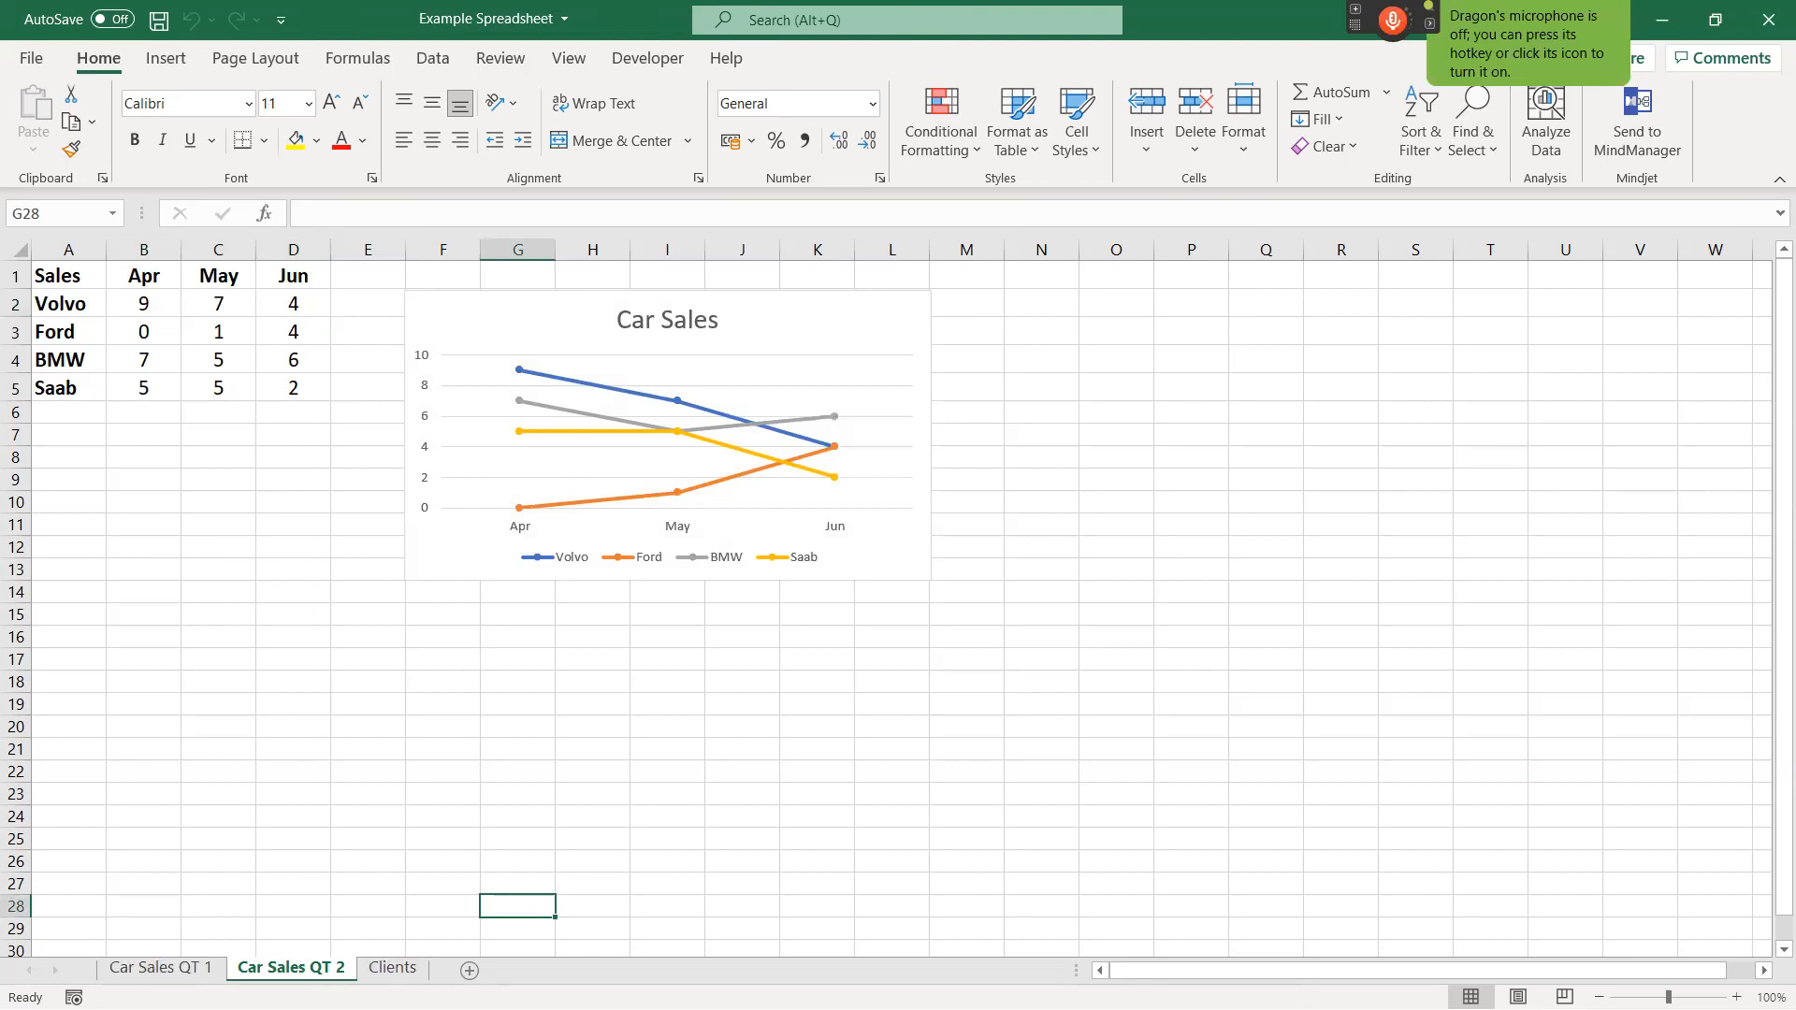
By voice, add a Table of Content sheet with links to every worksheet, and leave cell A1's edit.
click(291, 769)
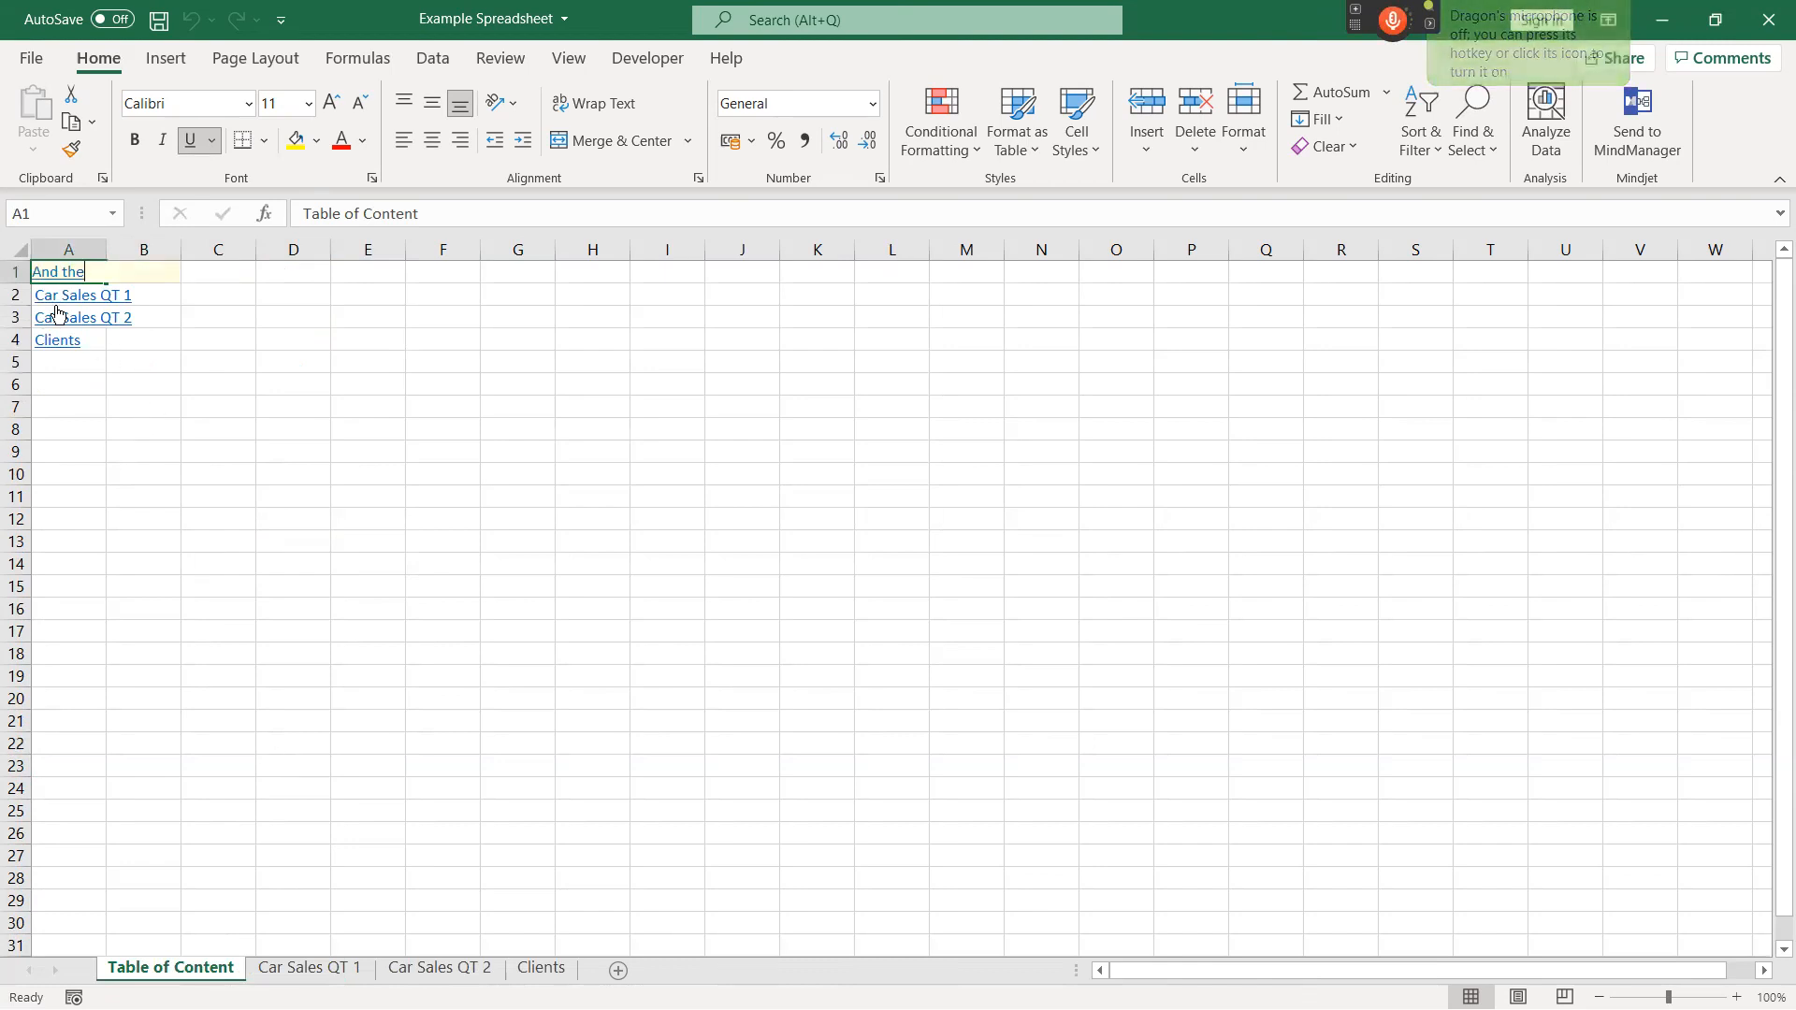
click(568, 654)
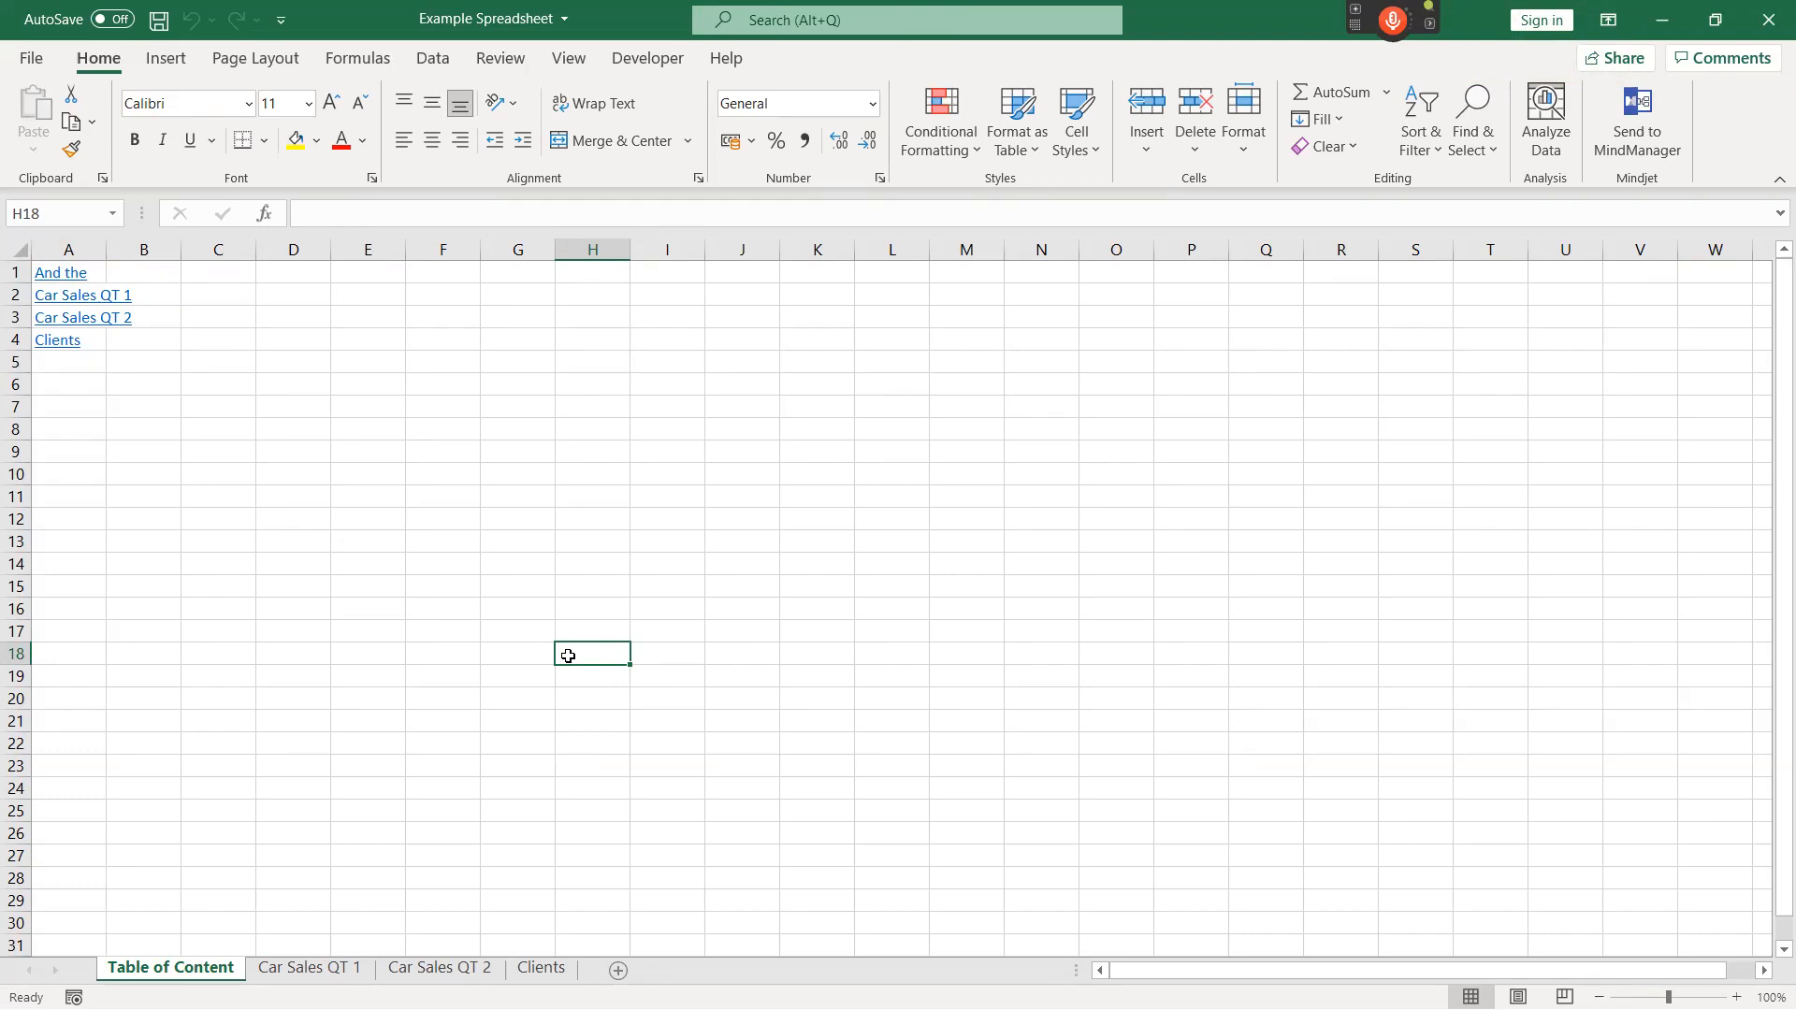
Minimize the workbook, switch to the Glean events page in Chrome, and create a new event.
click(1664, 23)
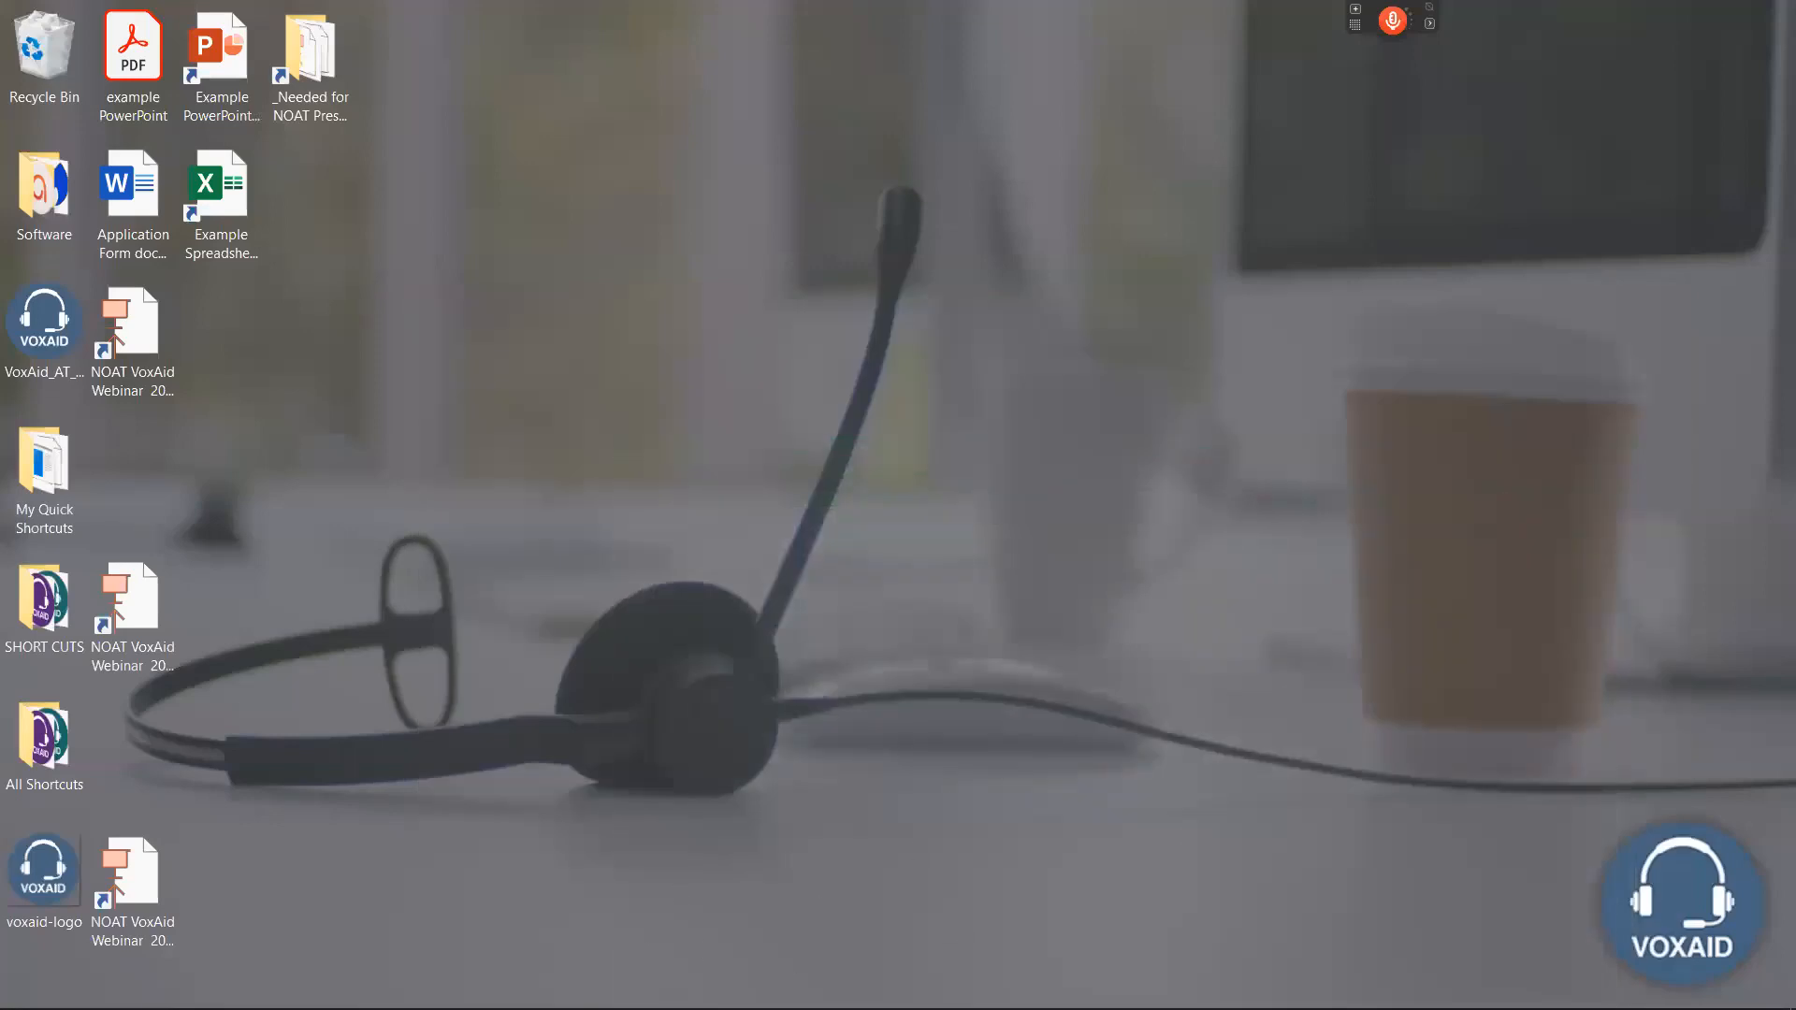
click(412, 987)
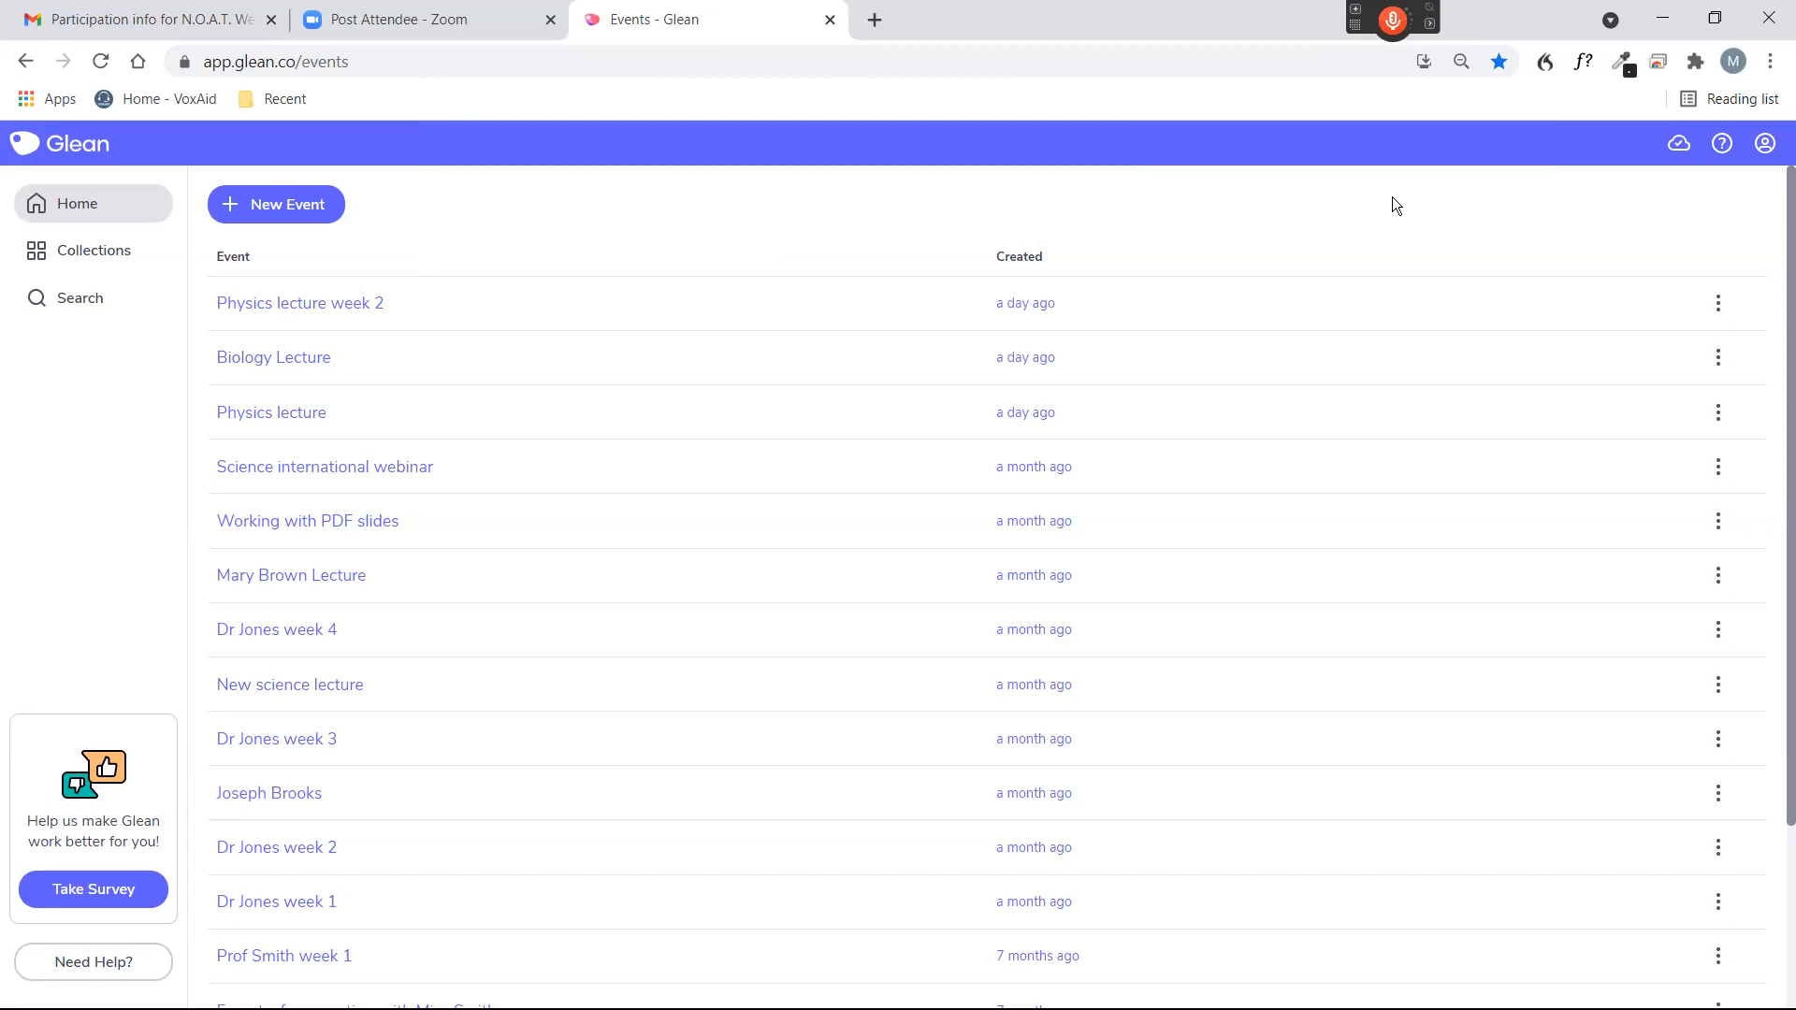
scroll(748, 496, down, 3)
scroll(767, 496, up, 3)
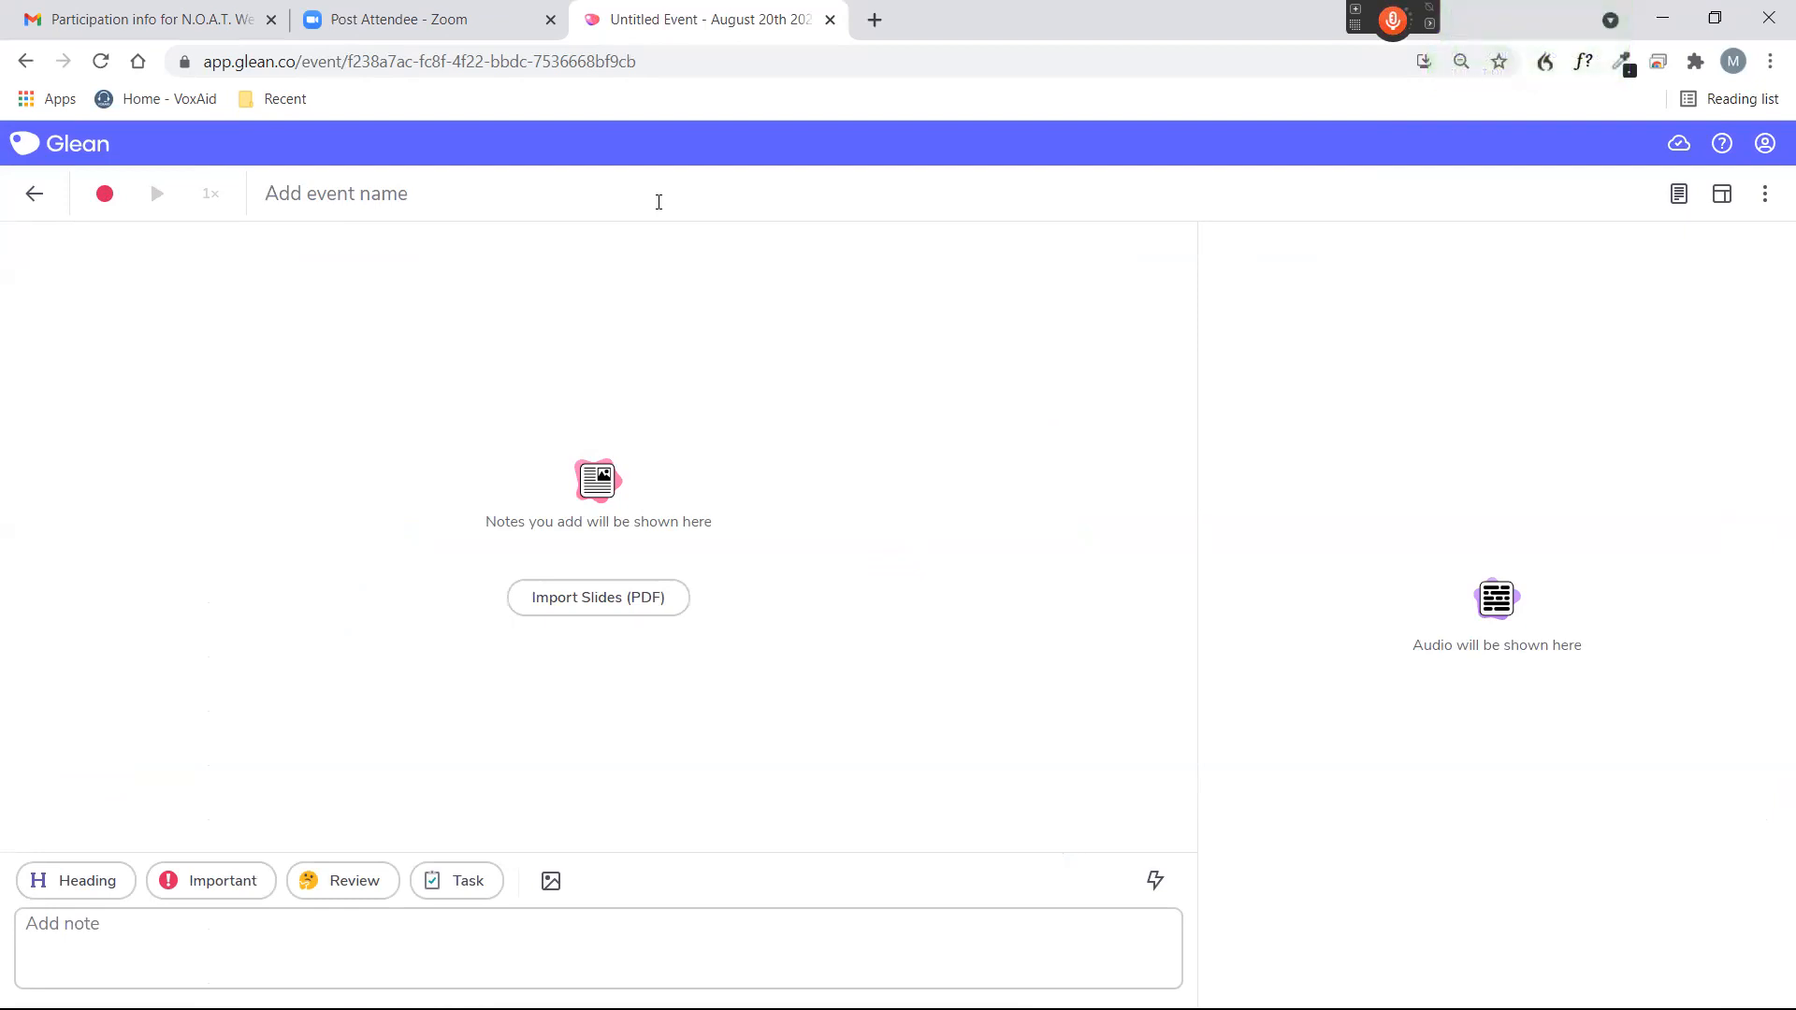
Name the event "Demonstration of VoxAid commands in action" and dictate the heading note "Creating an event using the microphone".
key(KP_Add)
click(658, 202)
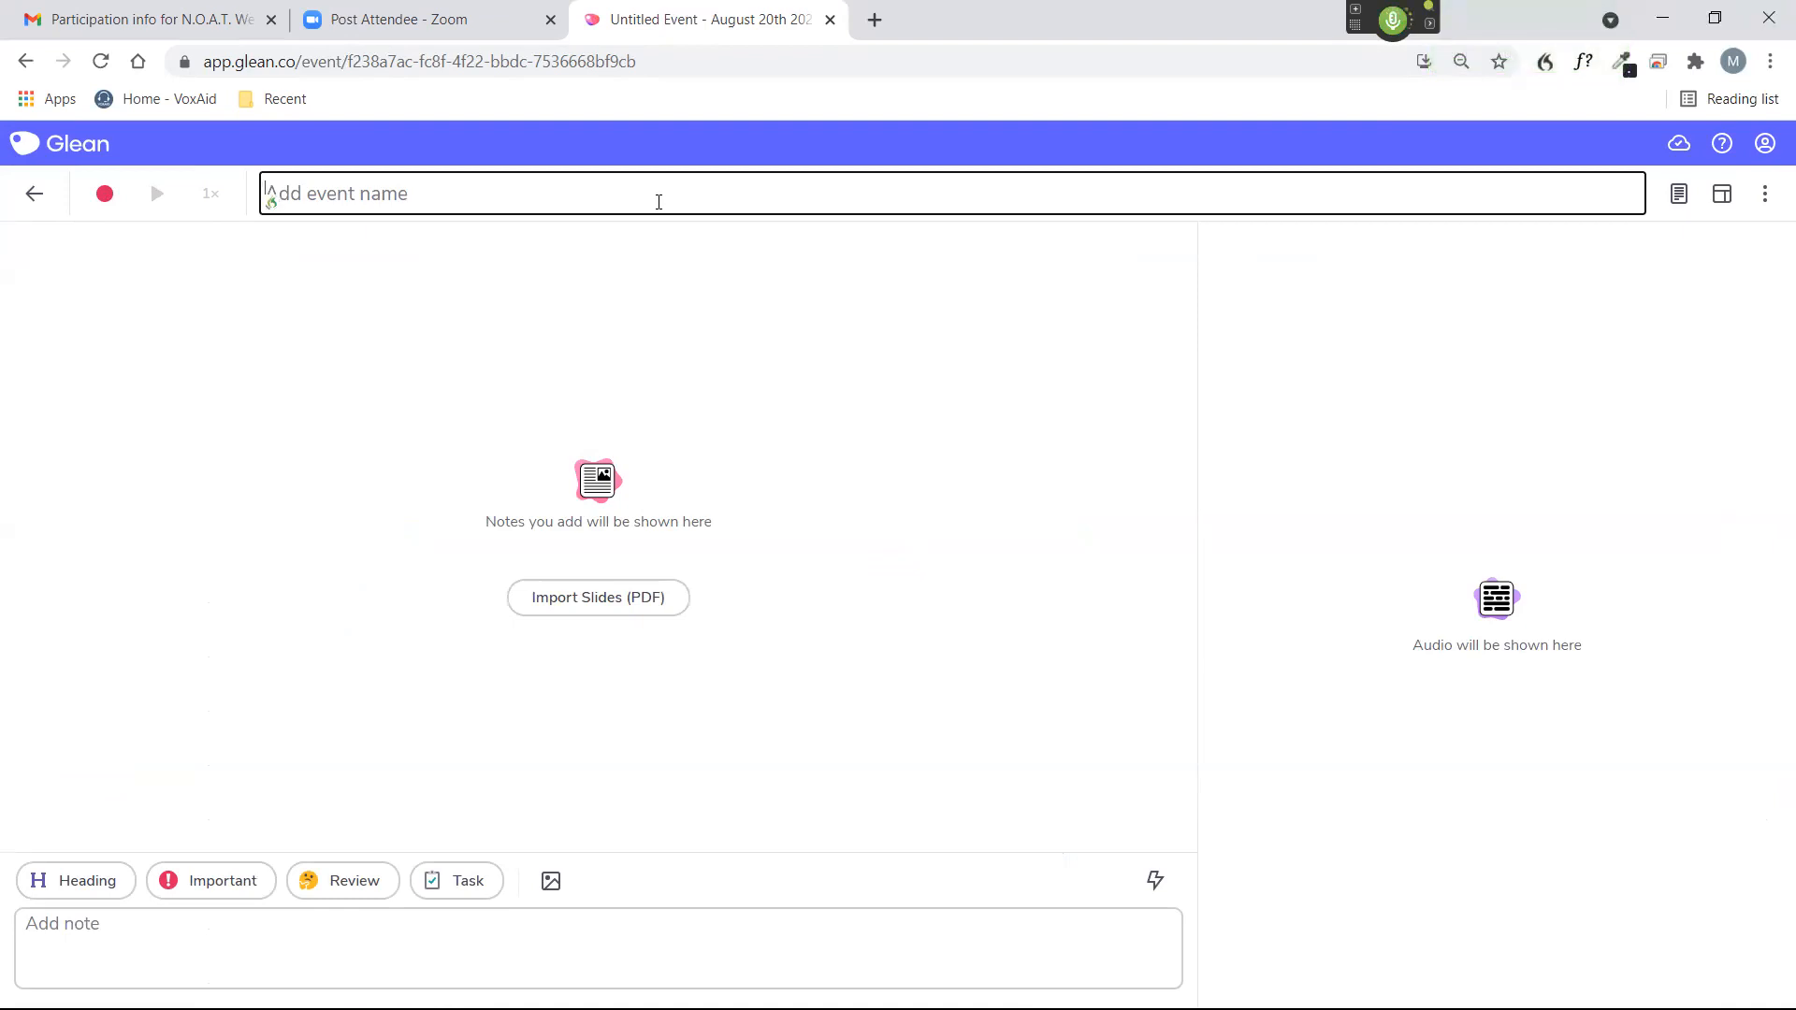
text(Demonstration of VoxAid commands in action)
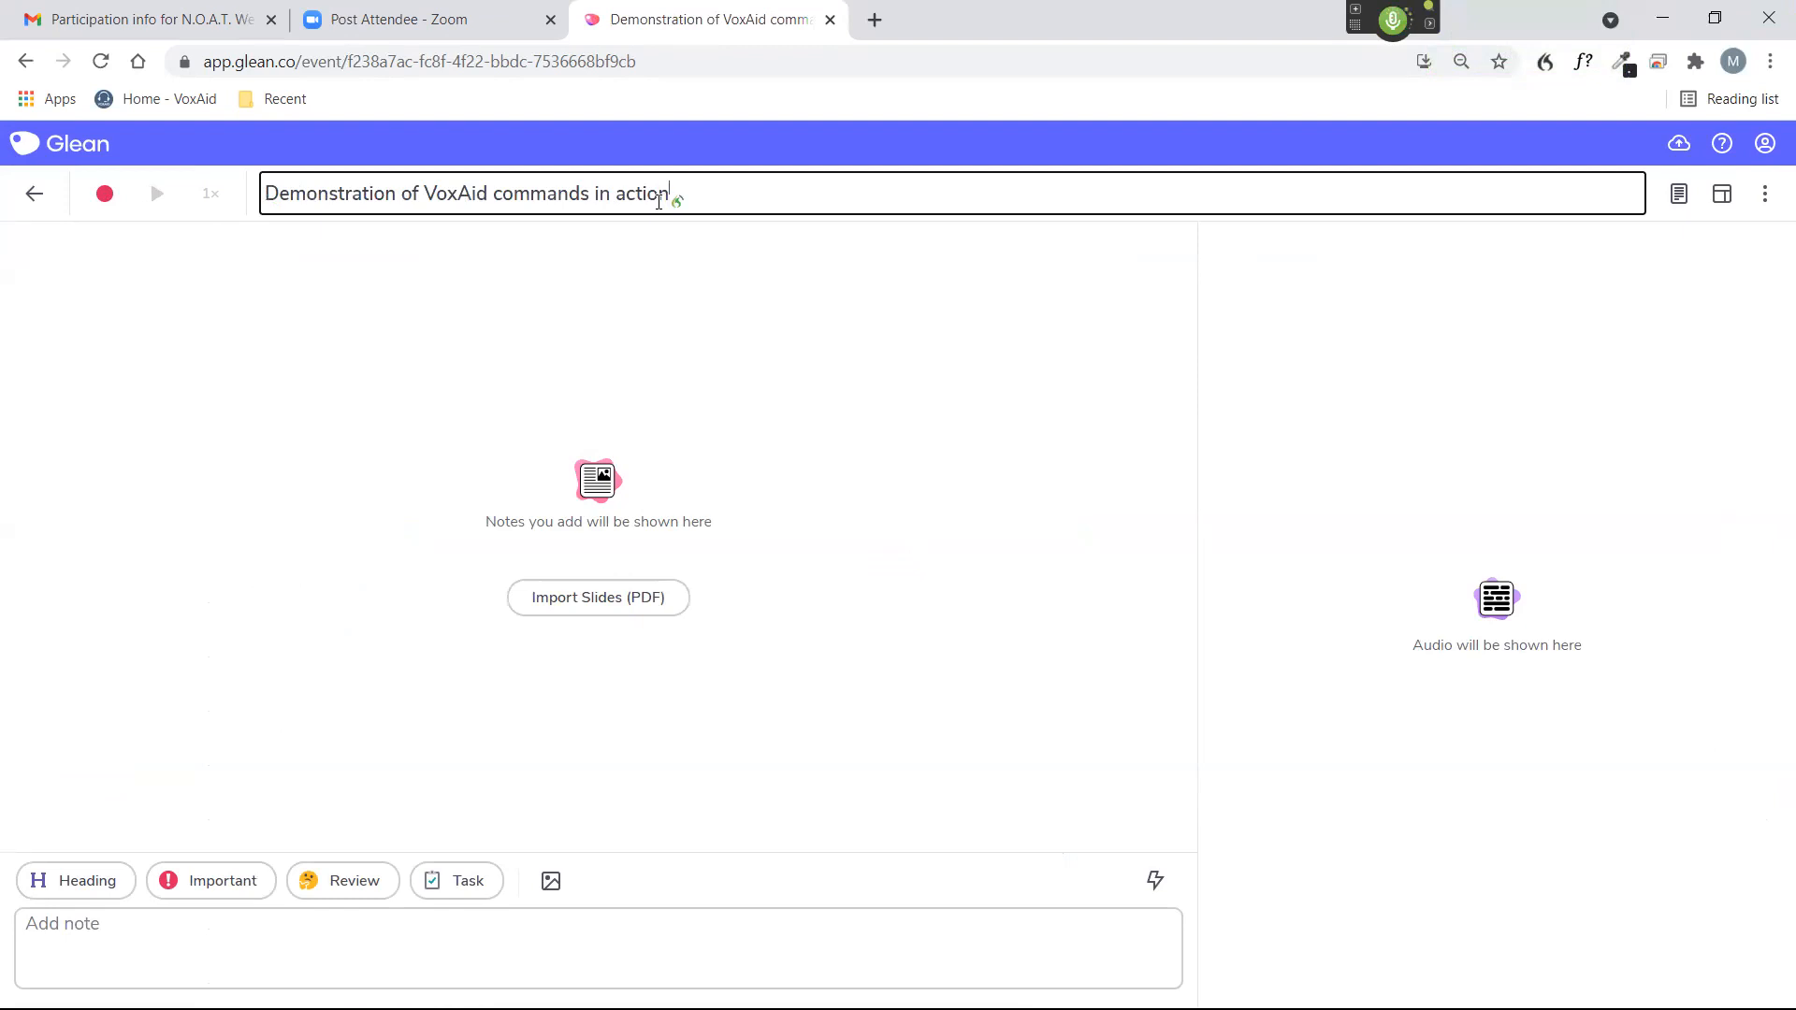
key(Return)
key(KP_Add)
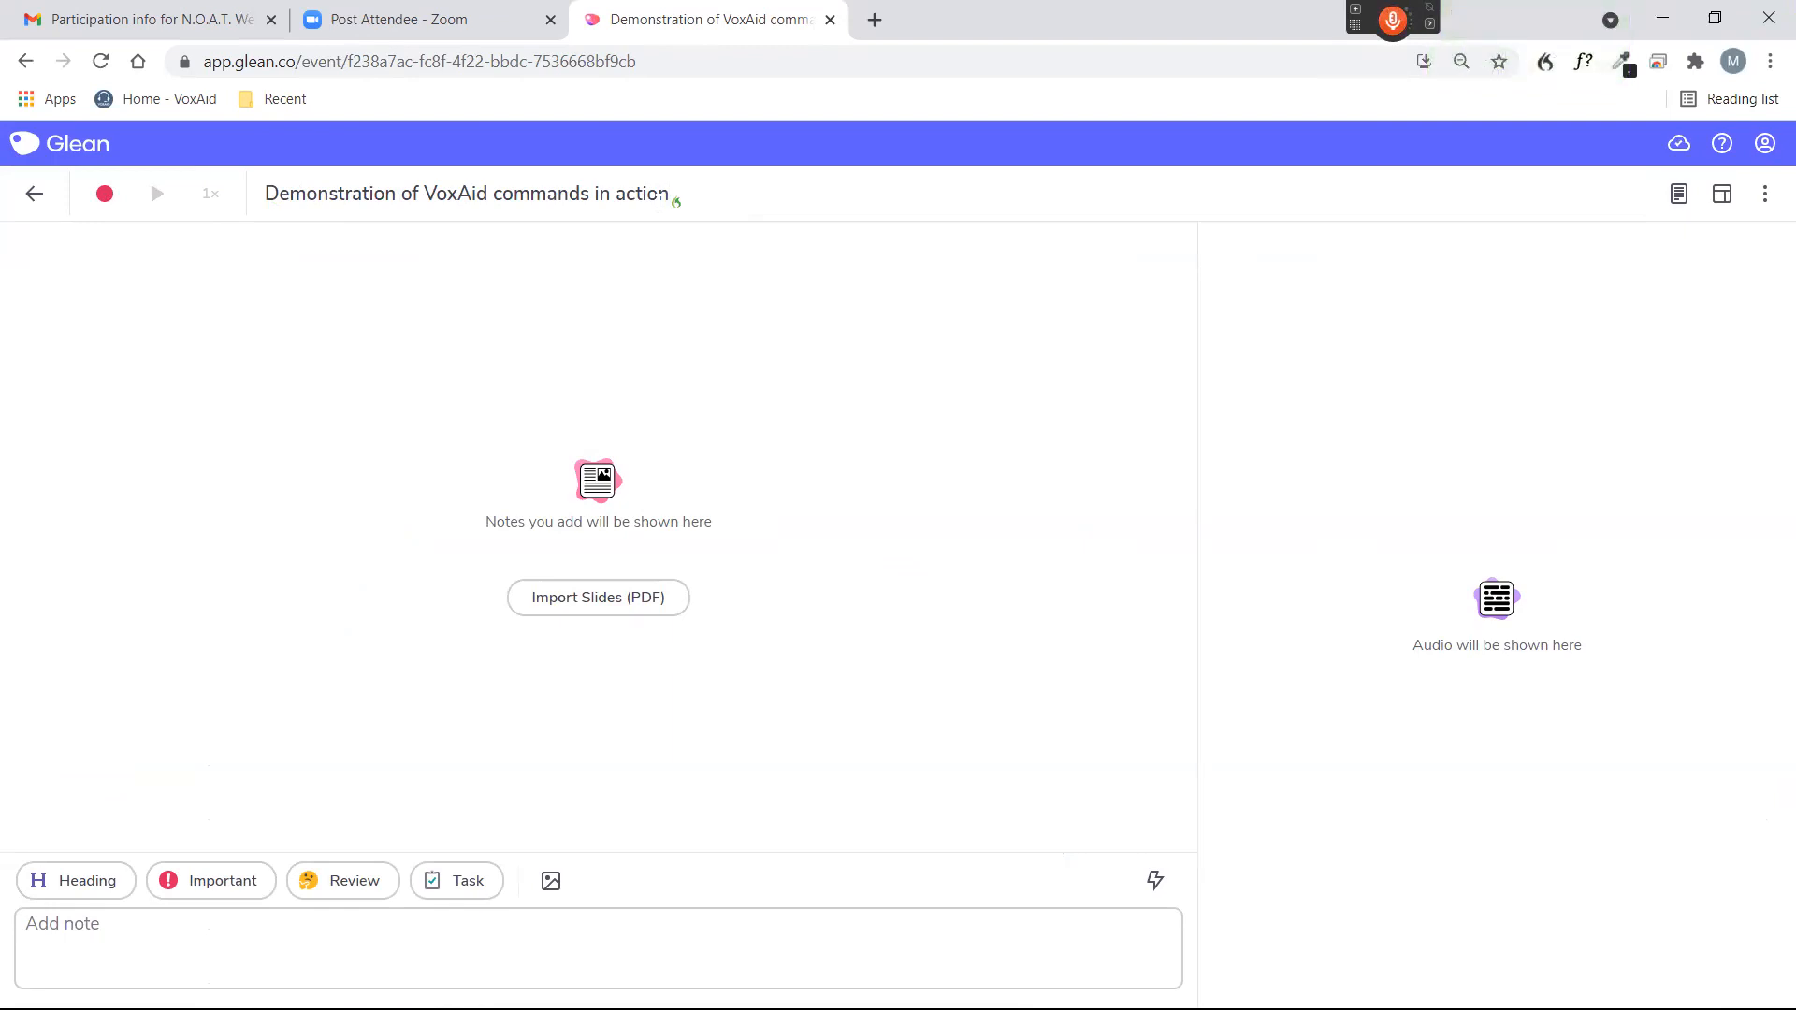
key(KP_Add)
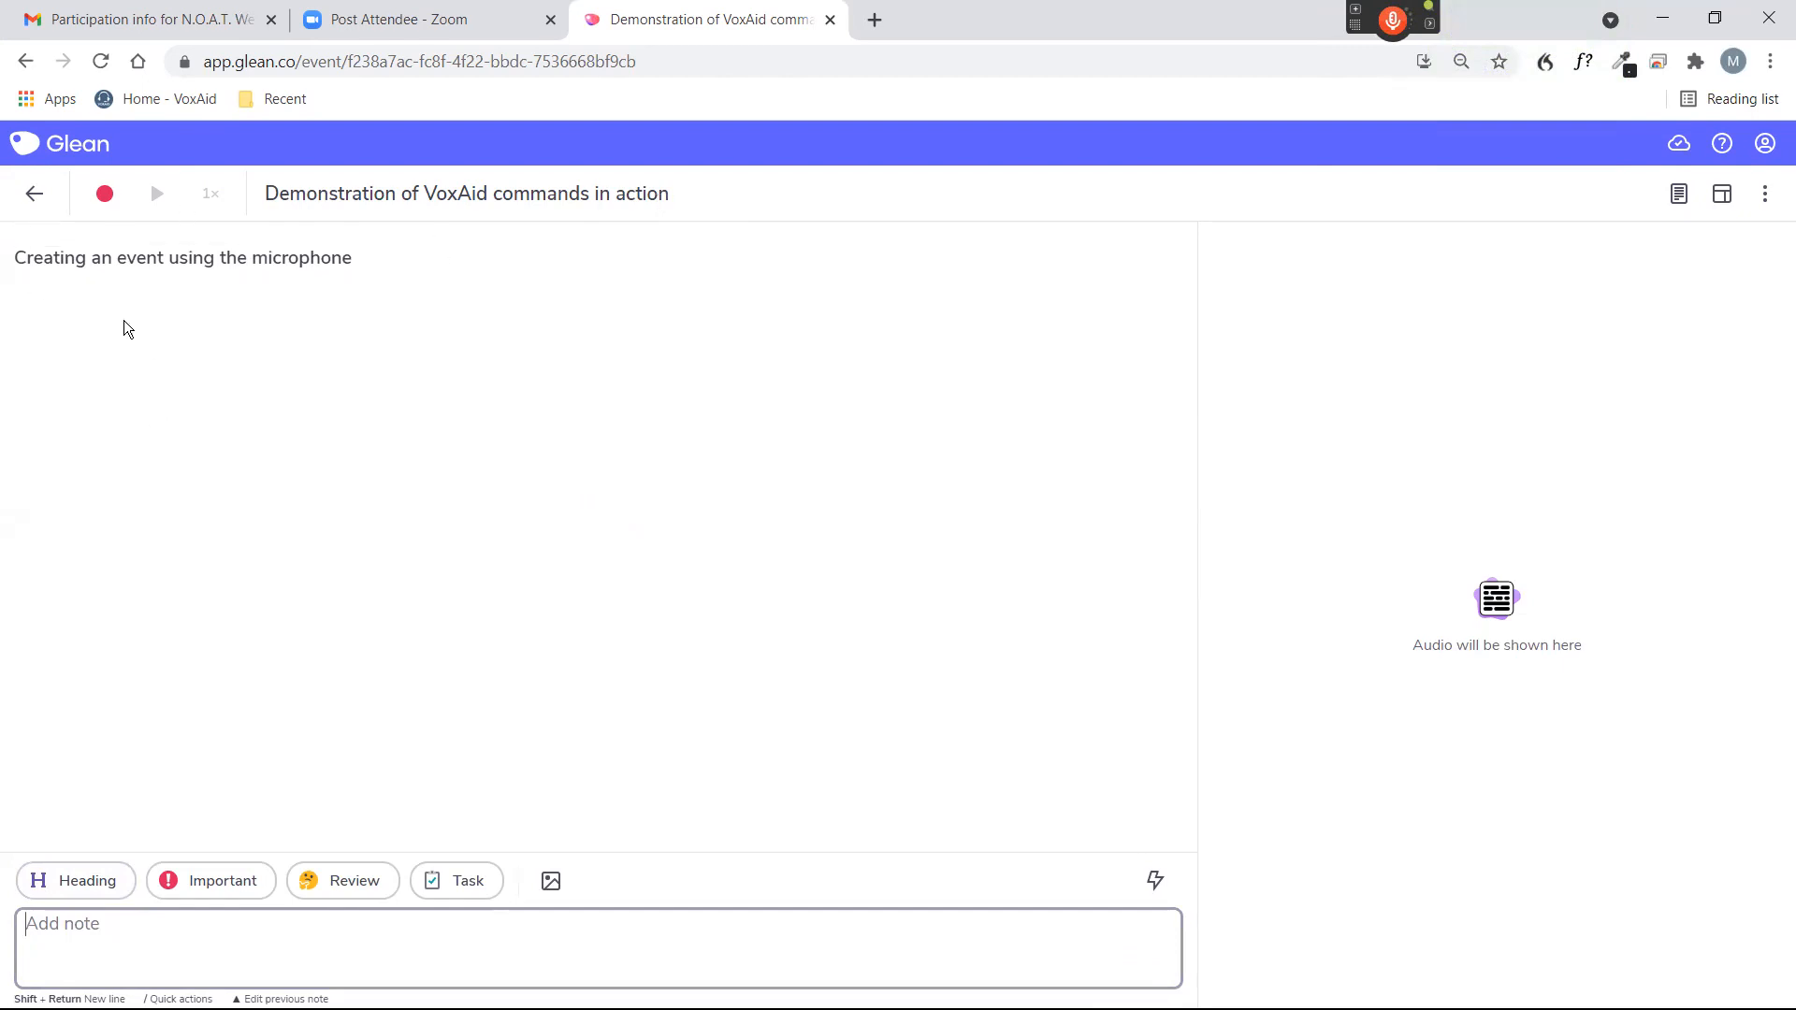
View the event's recording options, and start and stop a microphone recording by voice.
click(105, 194)
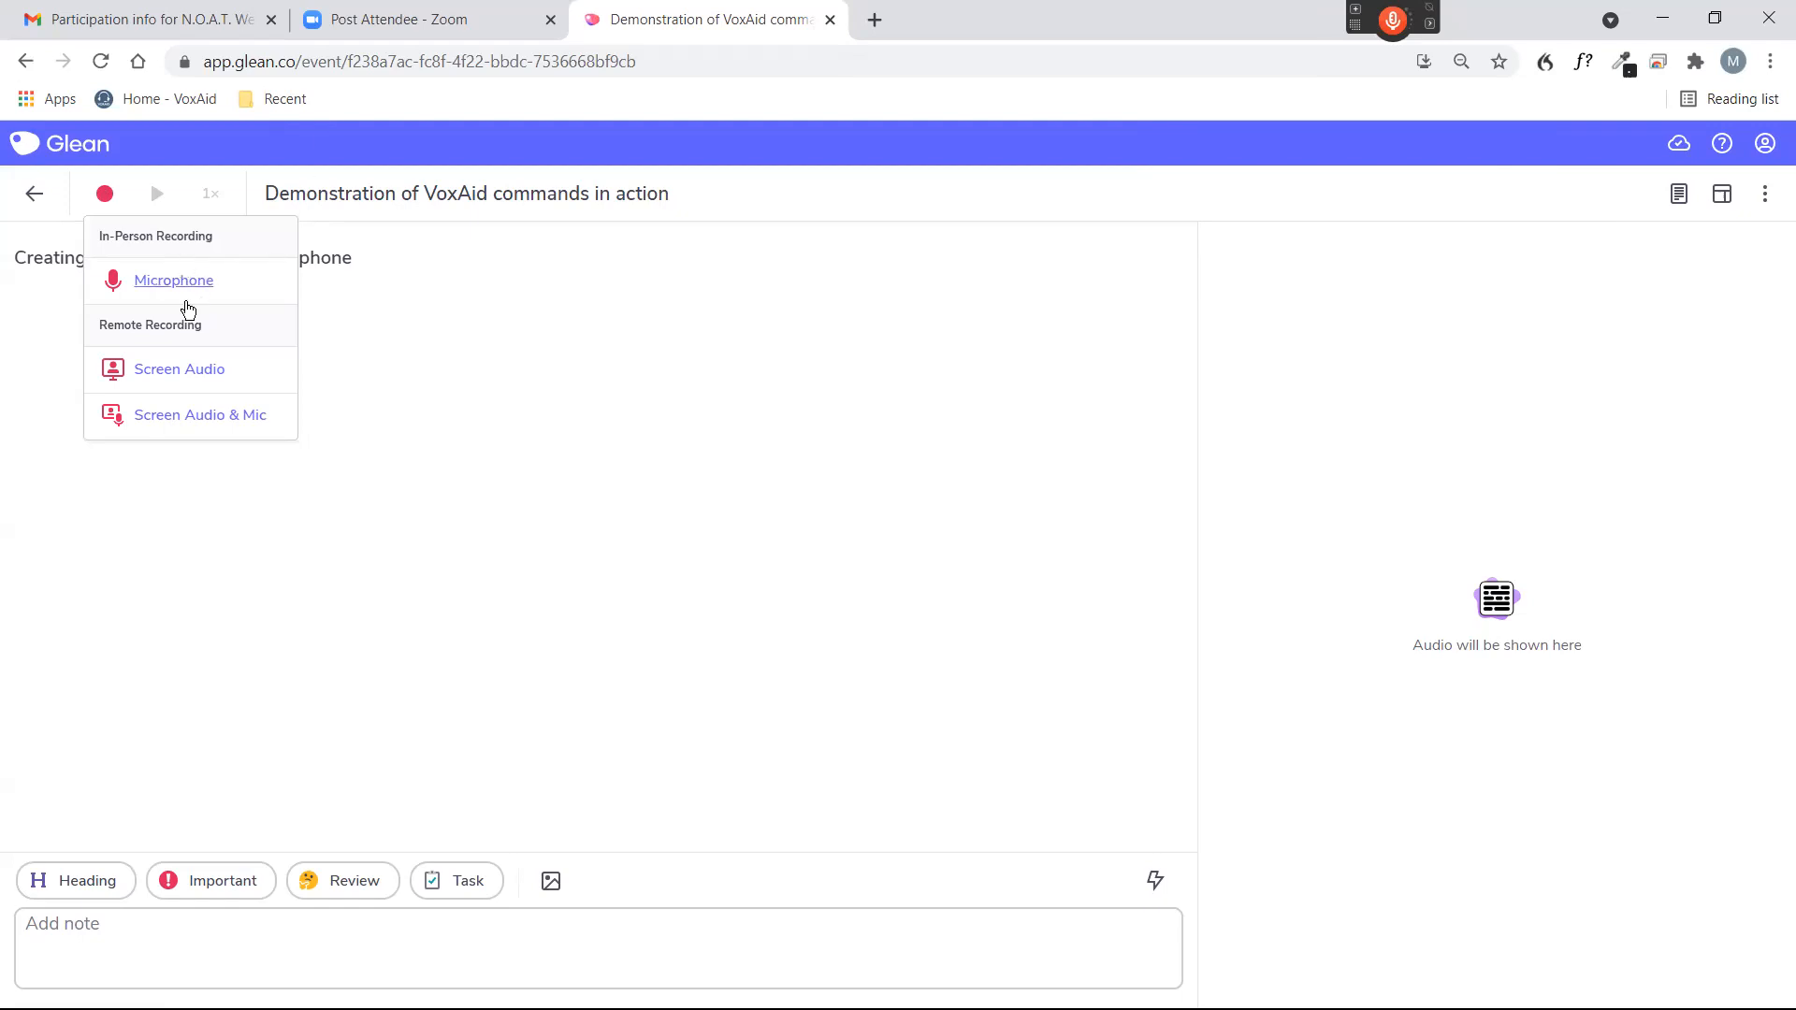
click(733, 436)
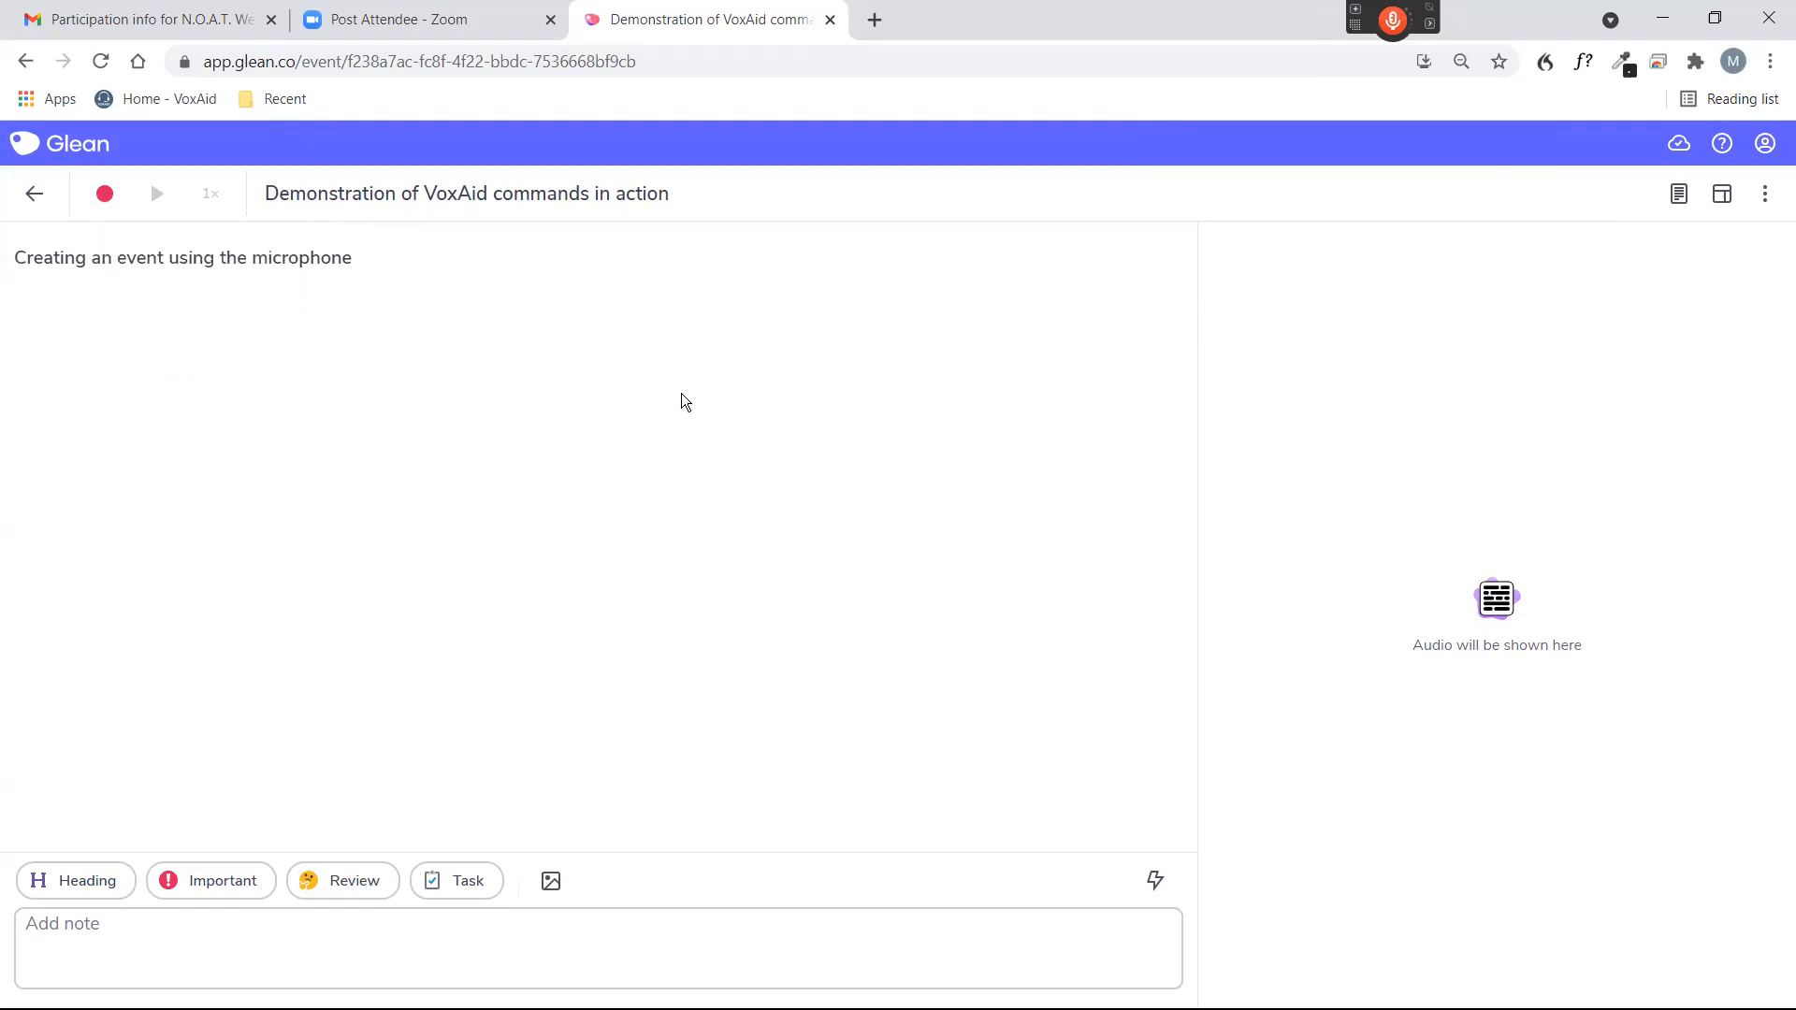
key(KP_Add)
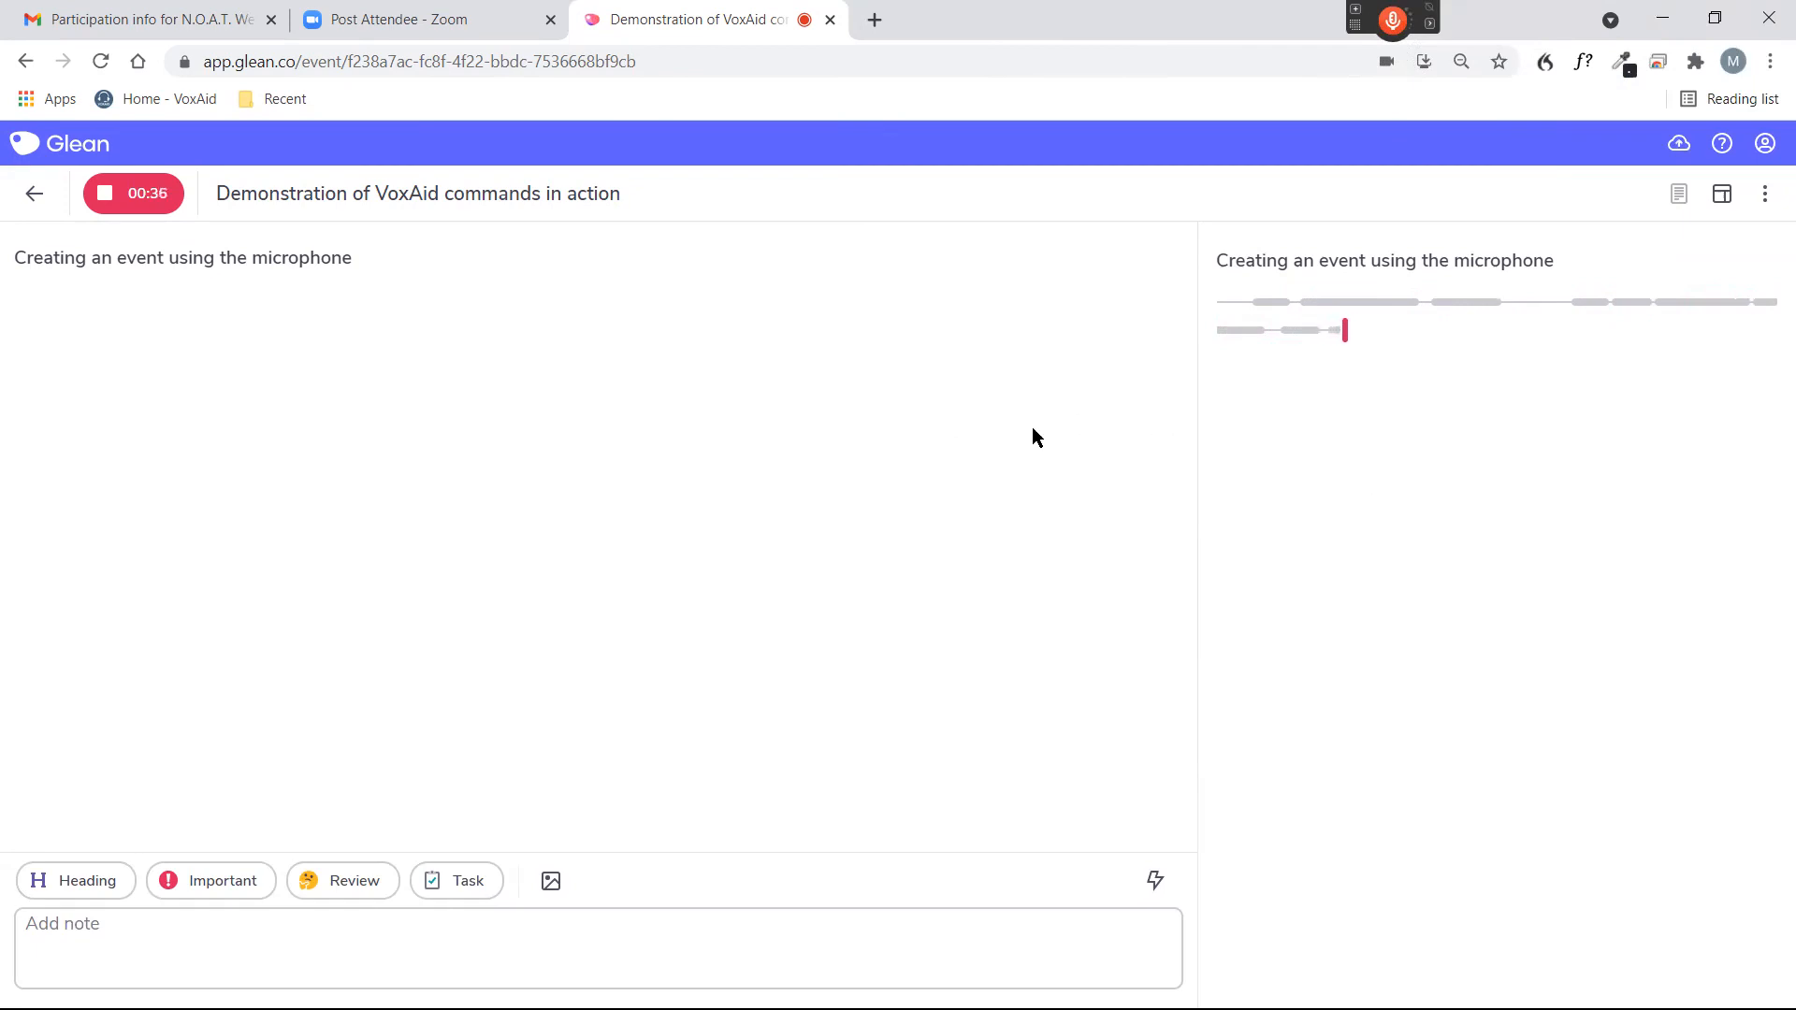
key(KP_Add)
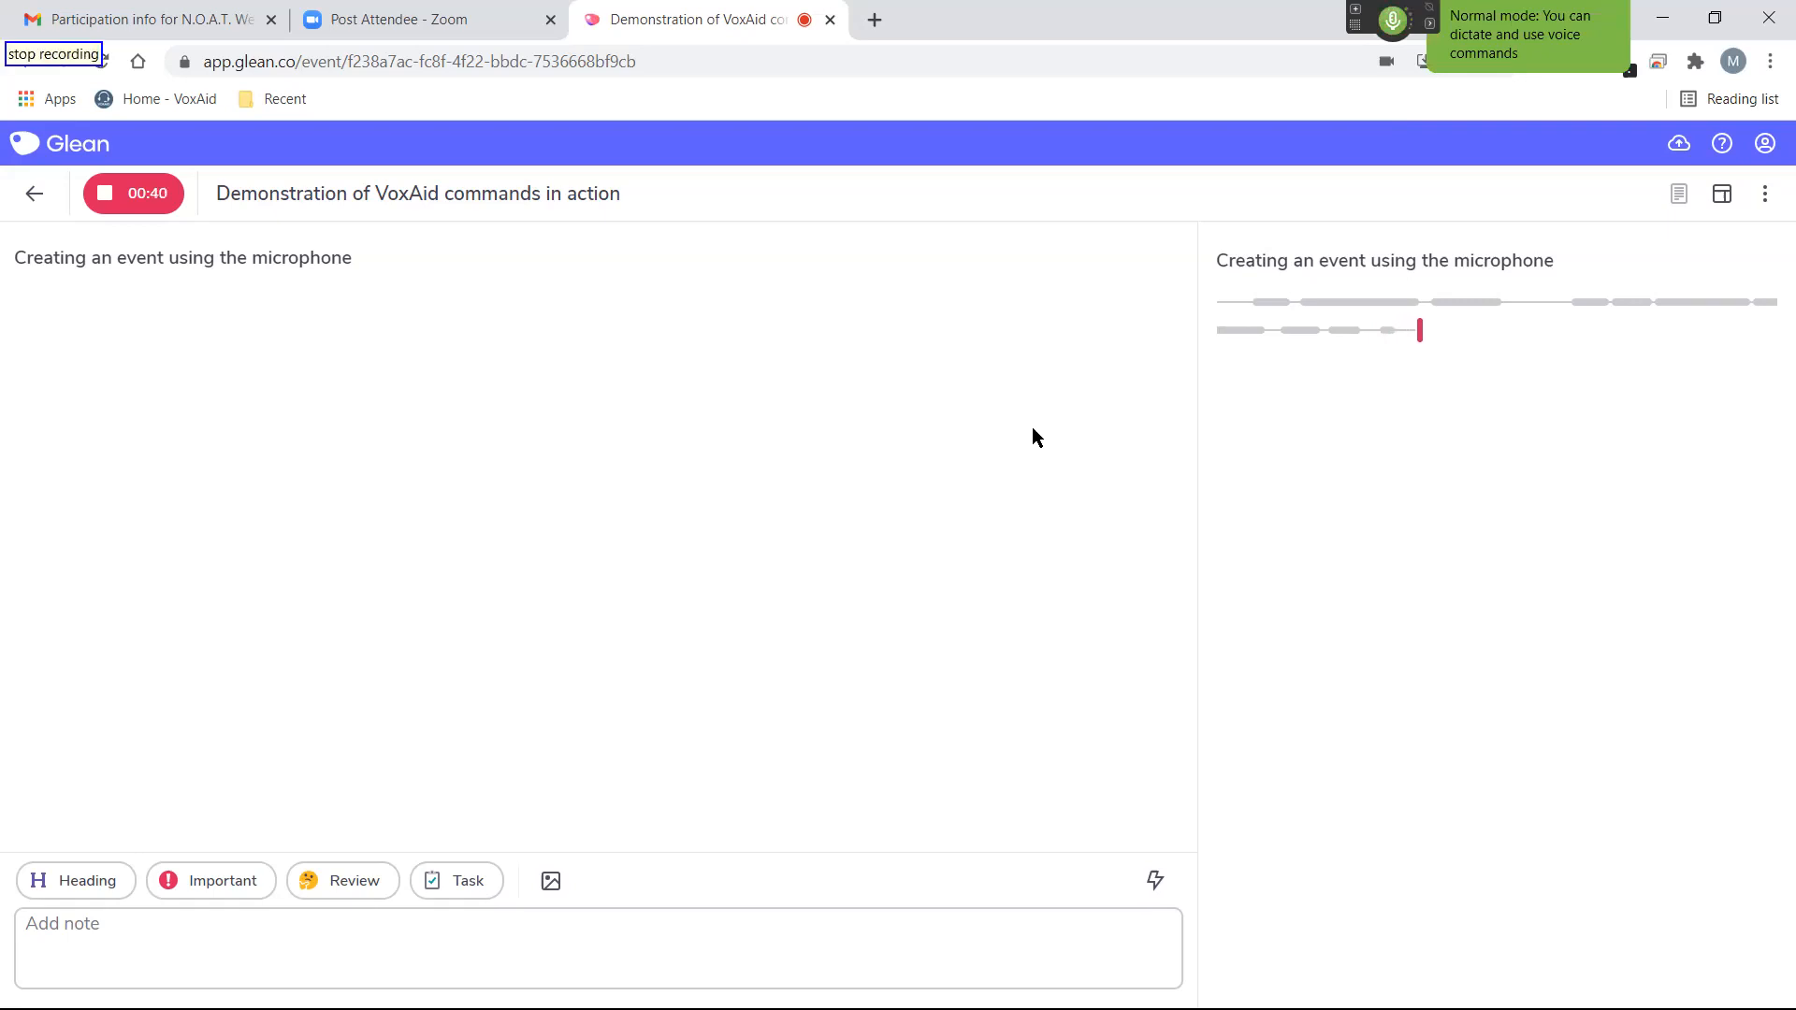
key(KP_Add)
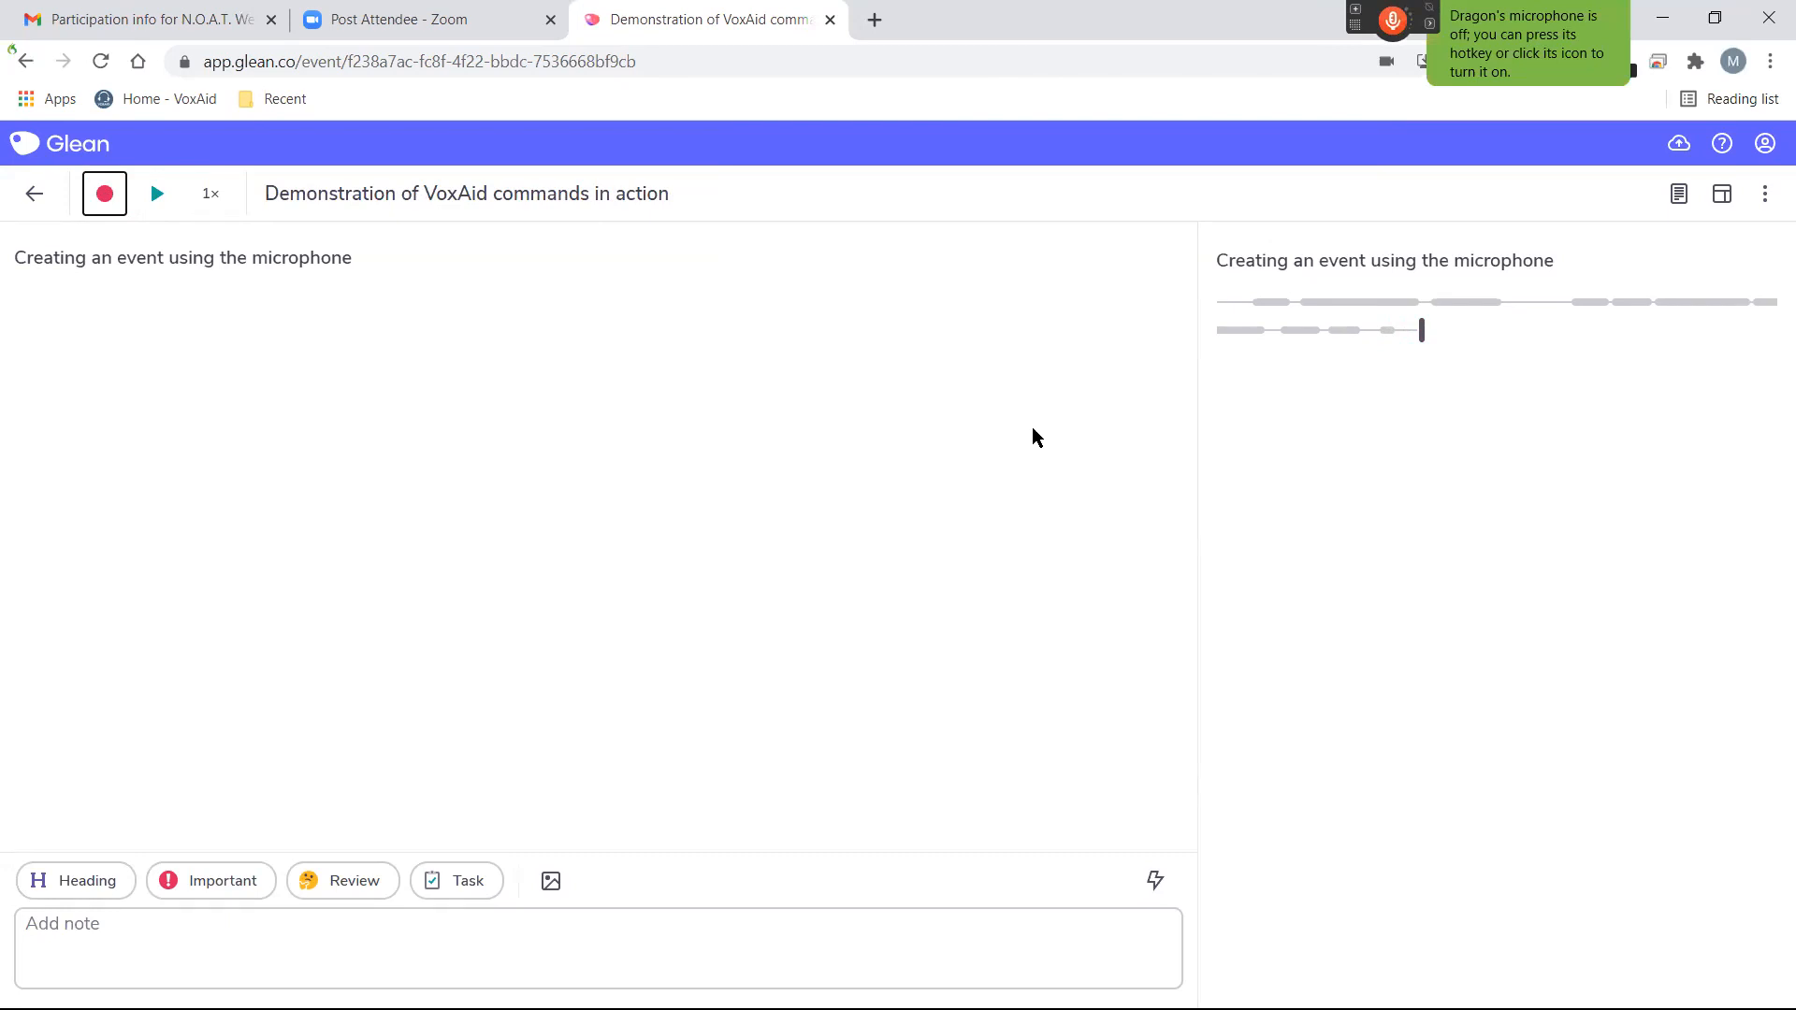
Resume recording and dictate the note "Adding text to the notes feed" and the important note "There are various types of notes".
key(KP_Add)
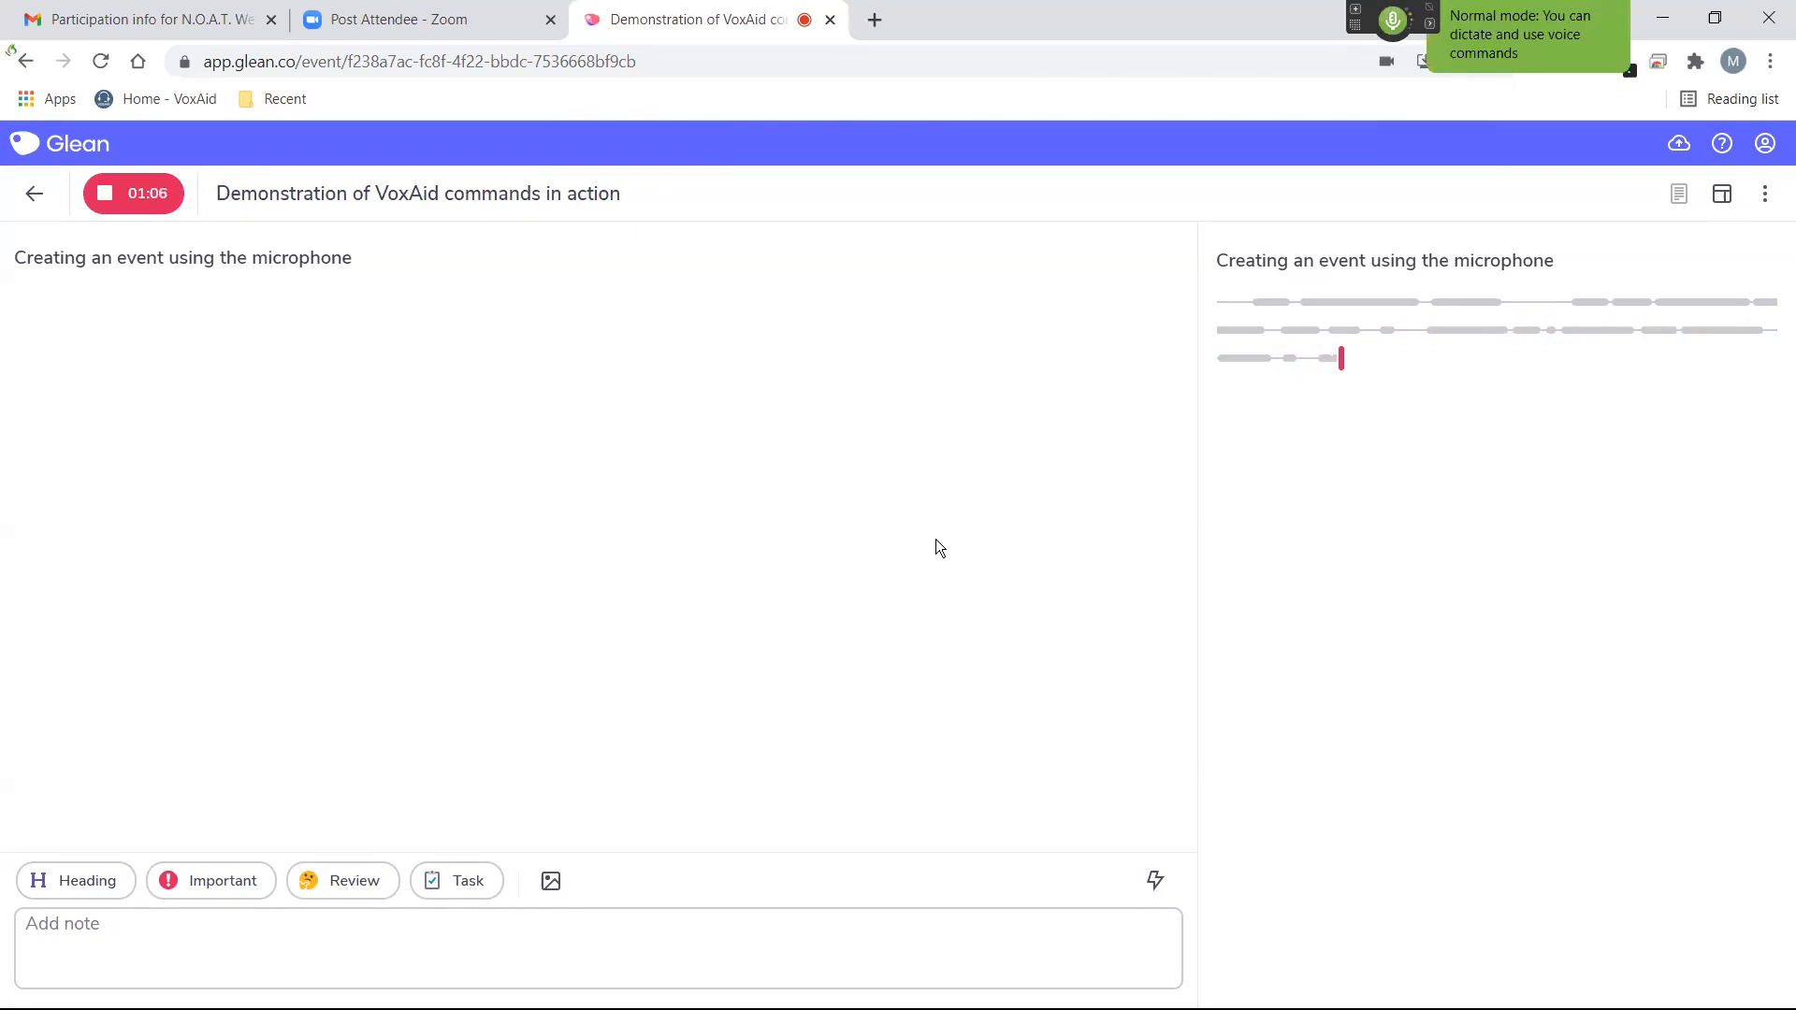
key(ctrl+f)
text(Add note)
key(Escape)
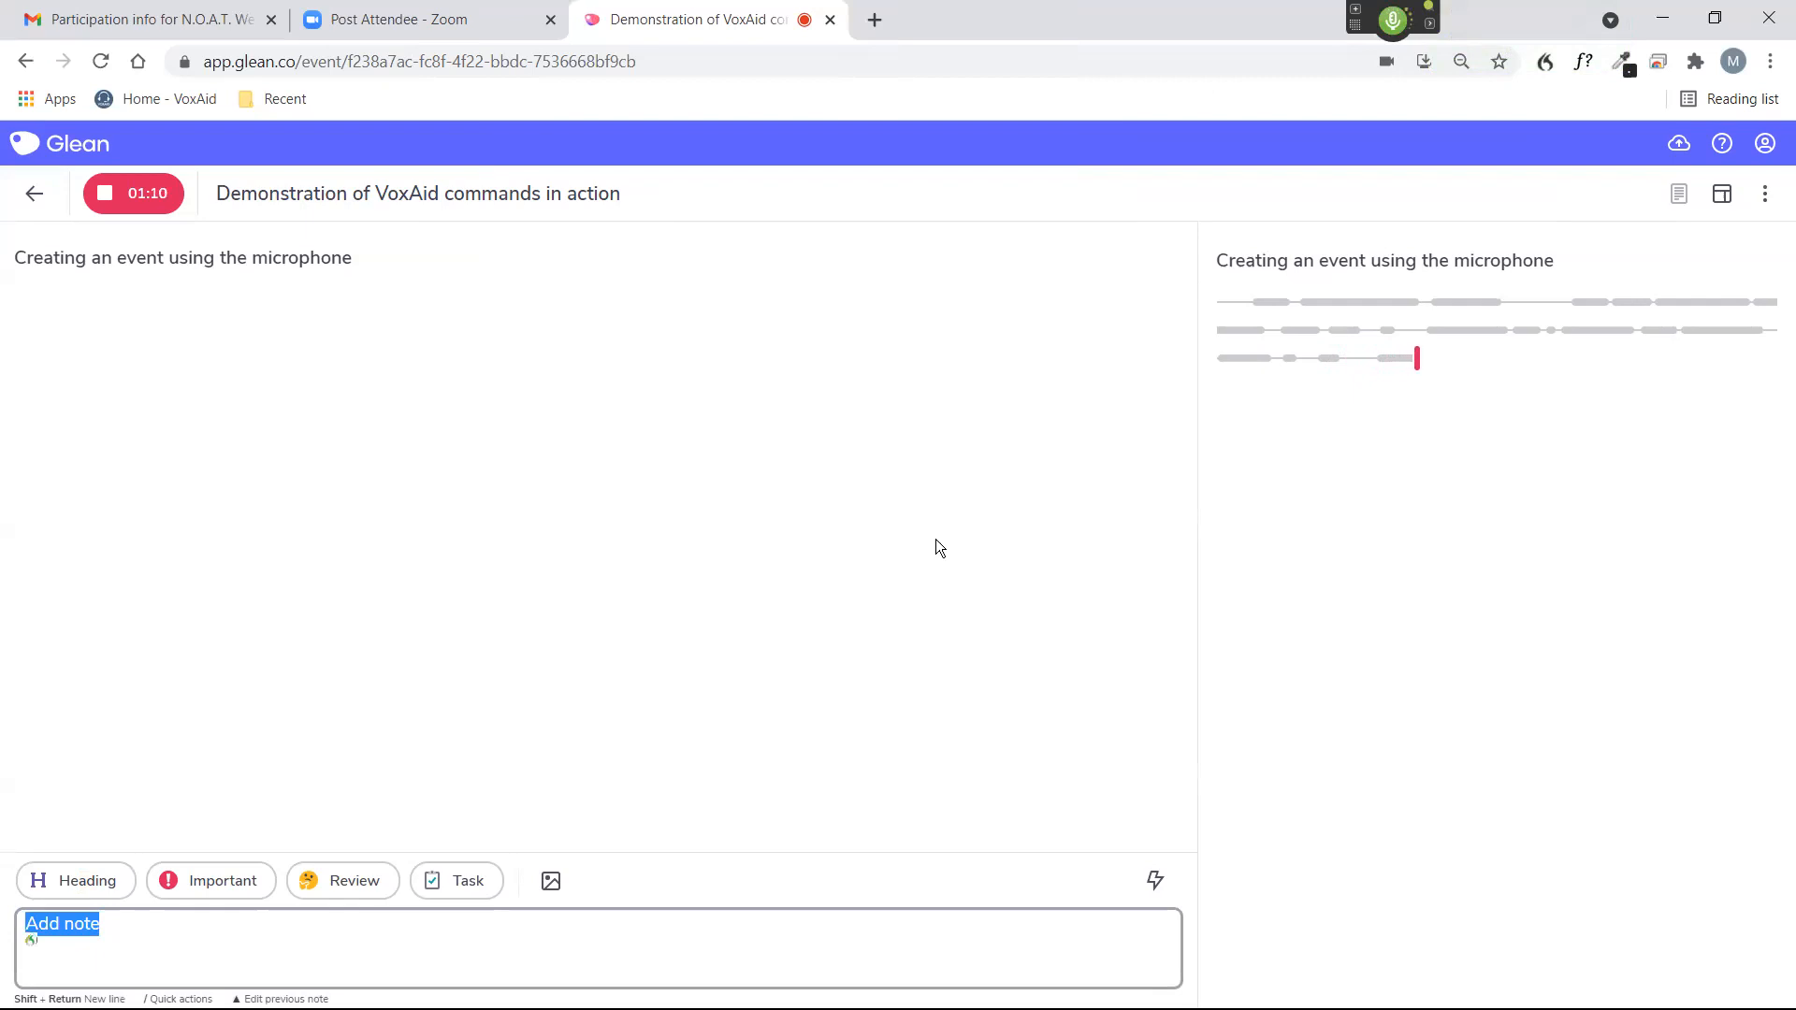
text(Adding text to the notes feed)
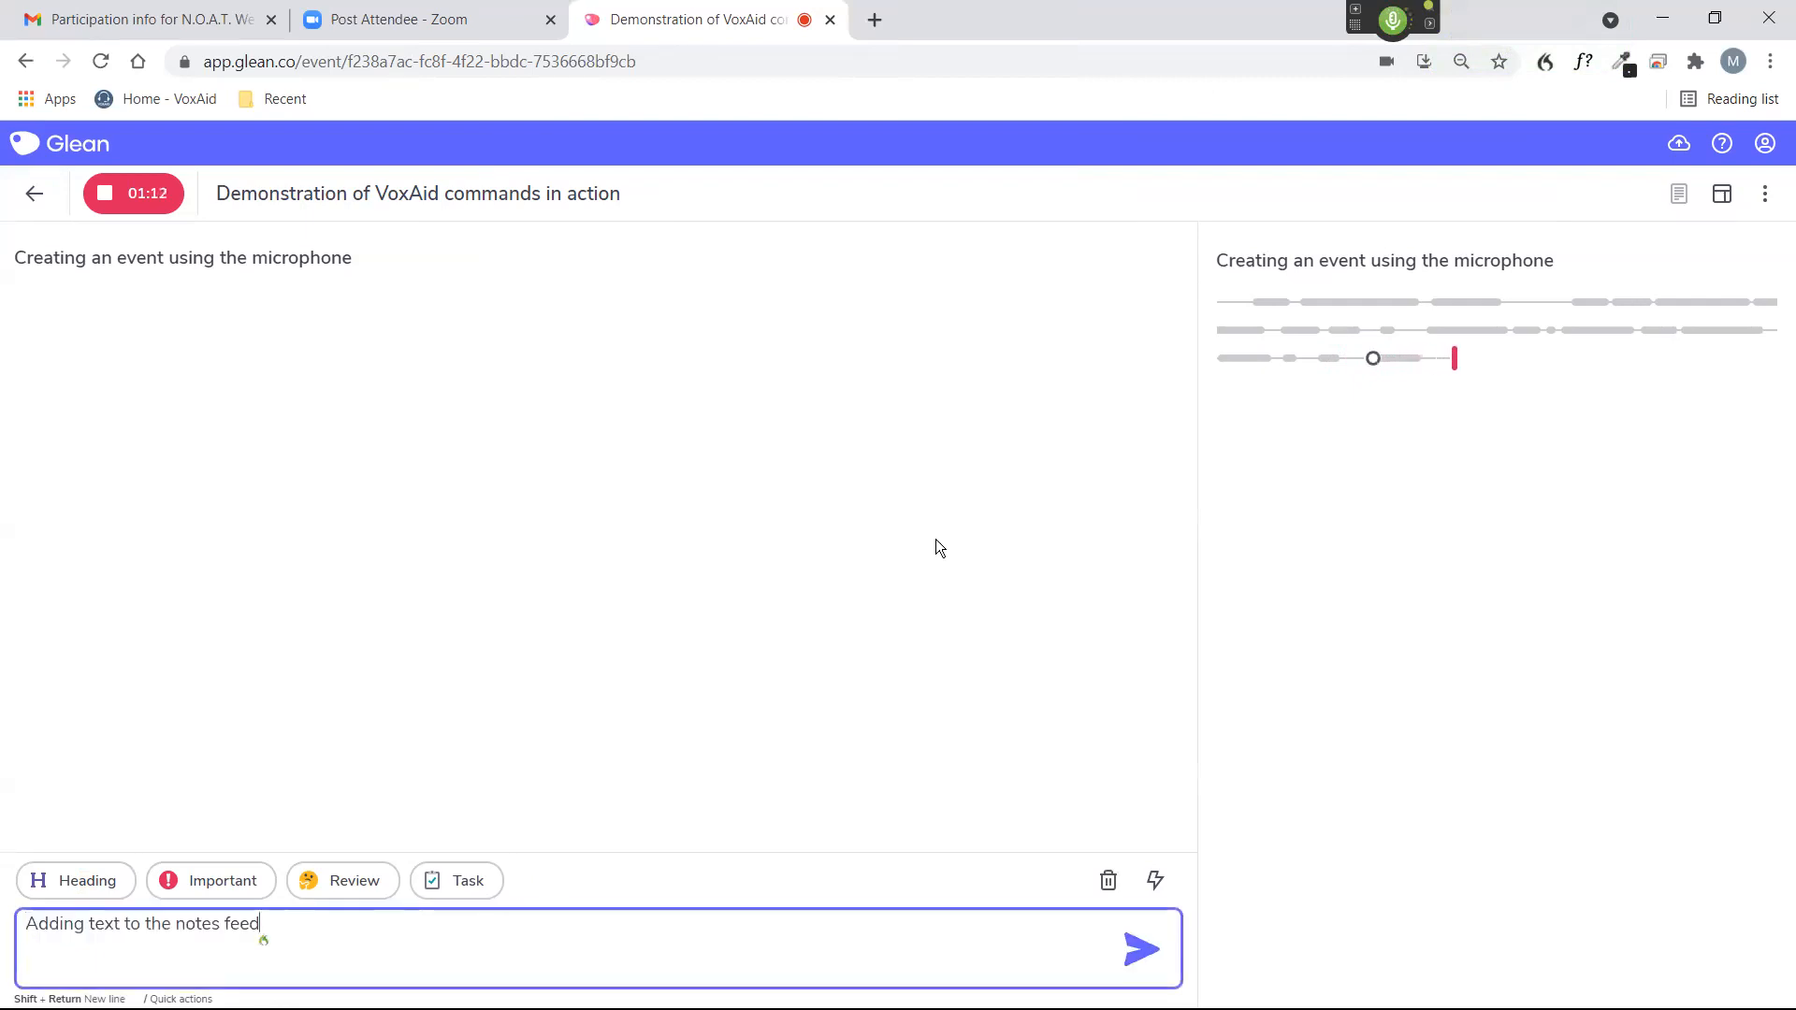
key(Return)
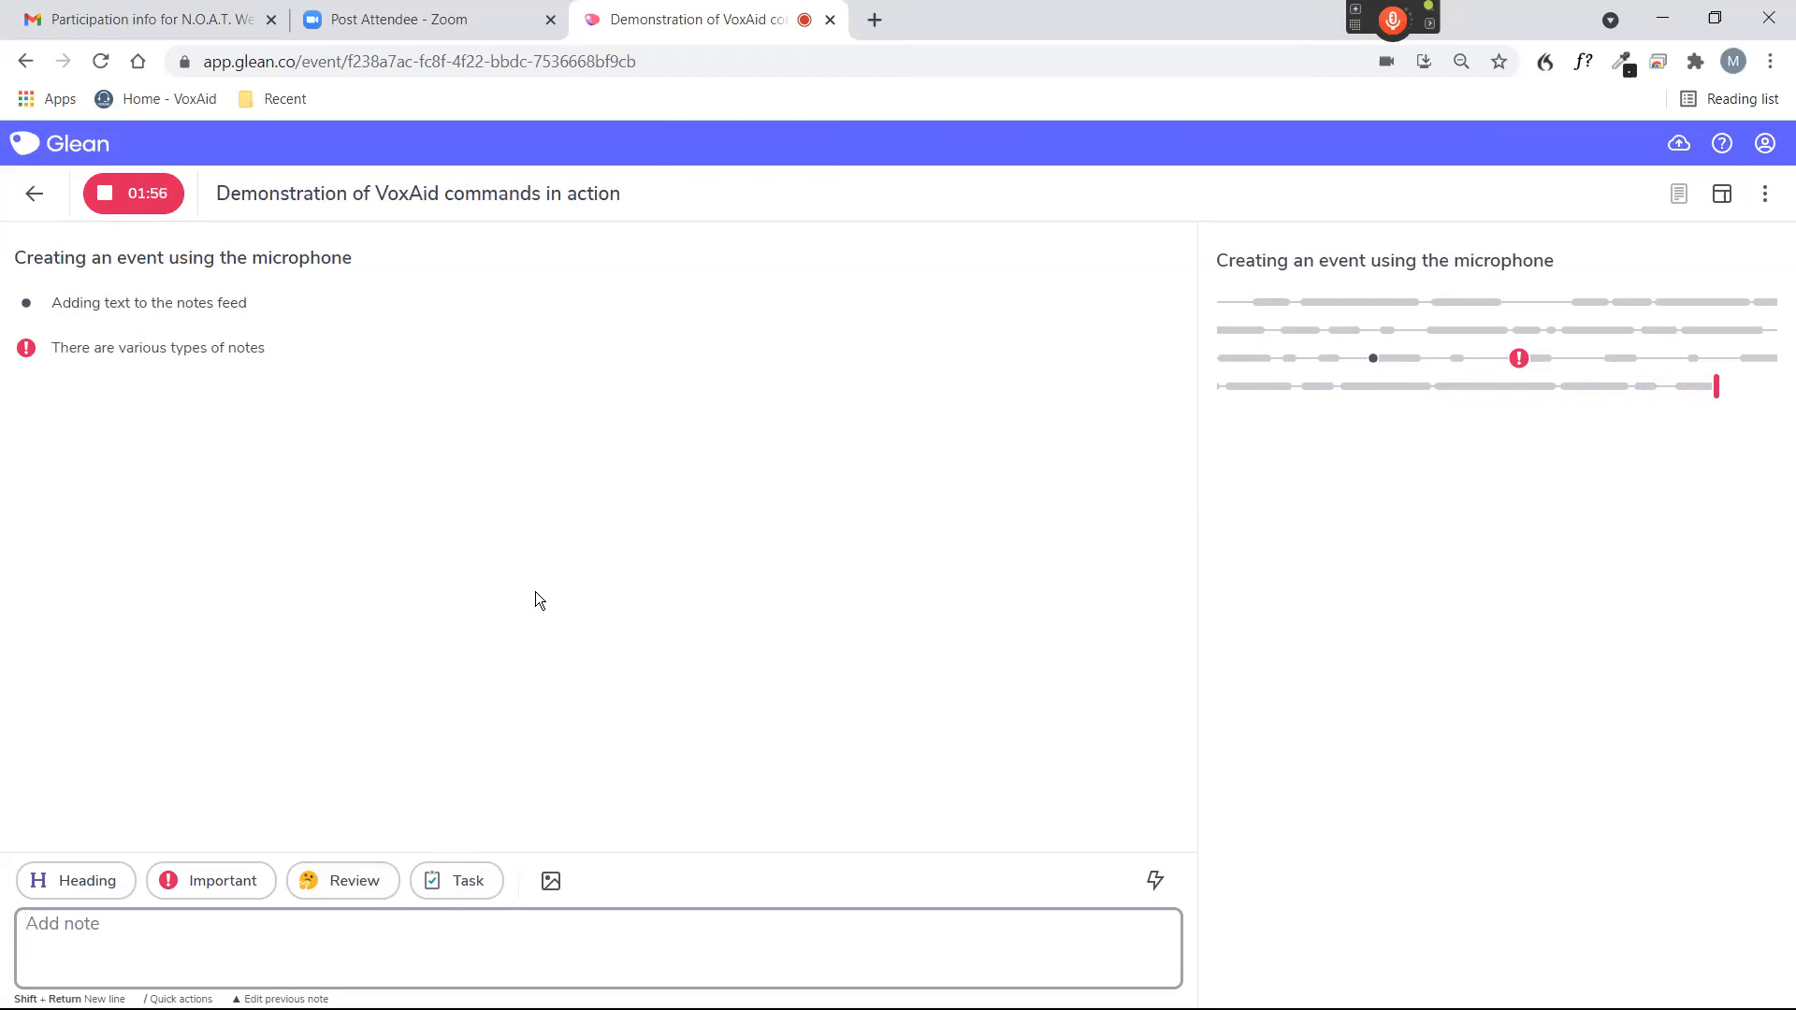
By voice, add an empty review note and the task "I need to complete my Dragon homework", and stop the recording.
key(KP_Add)
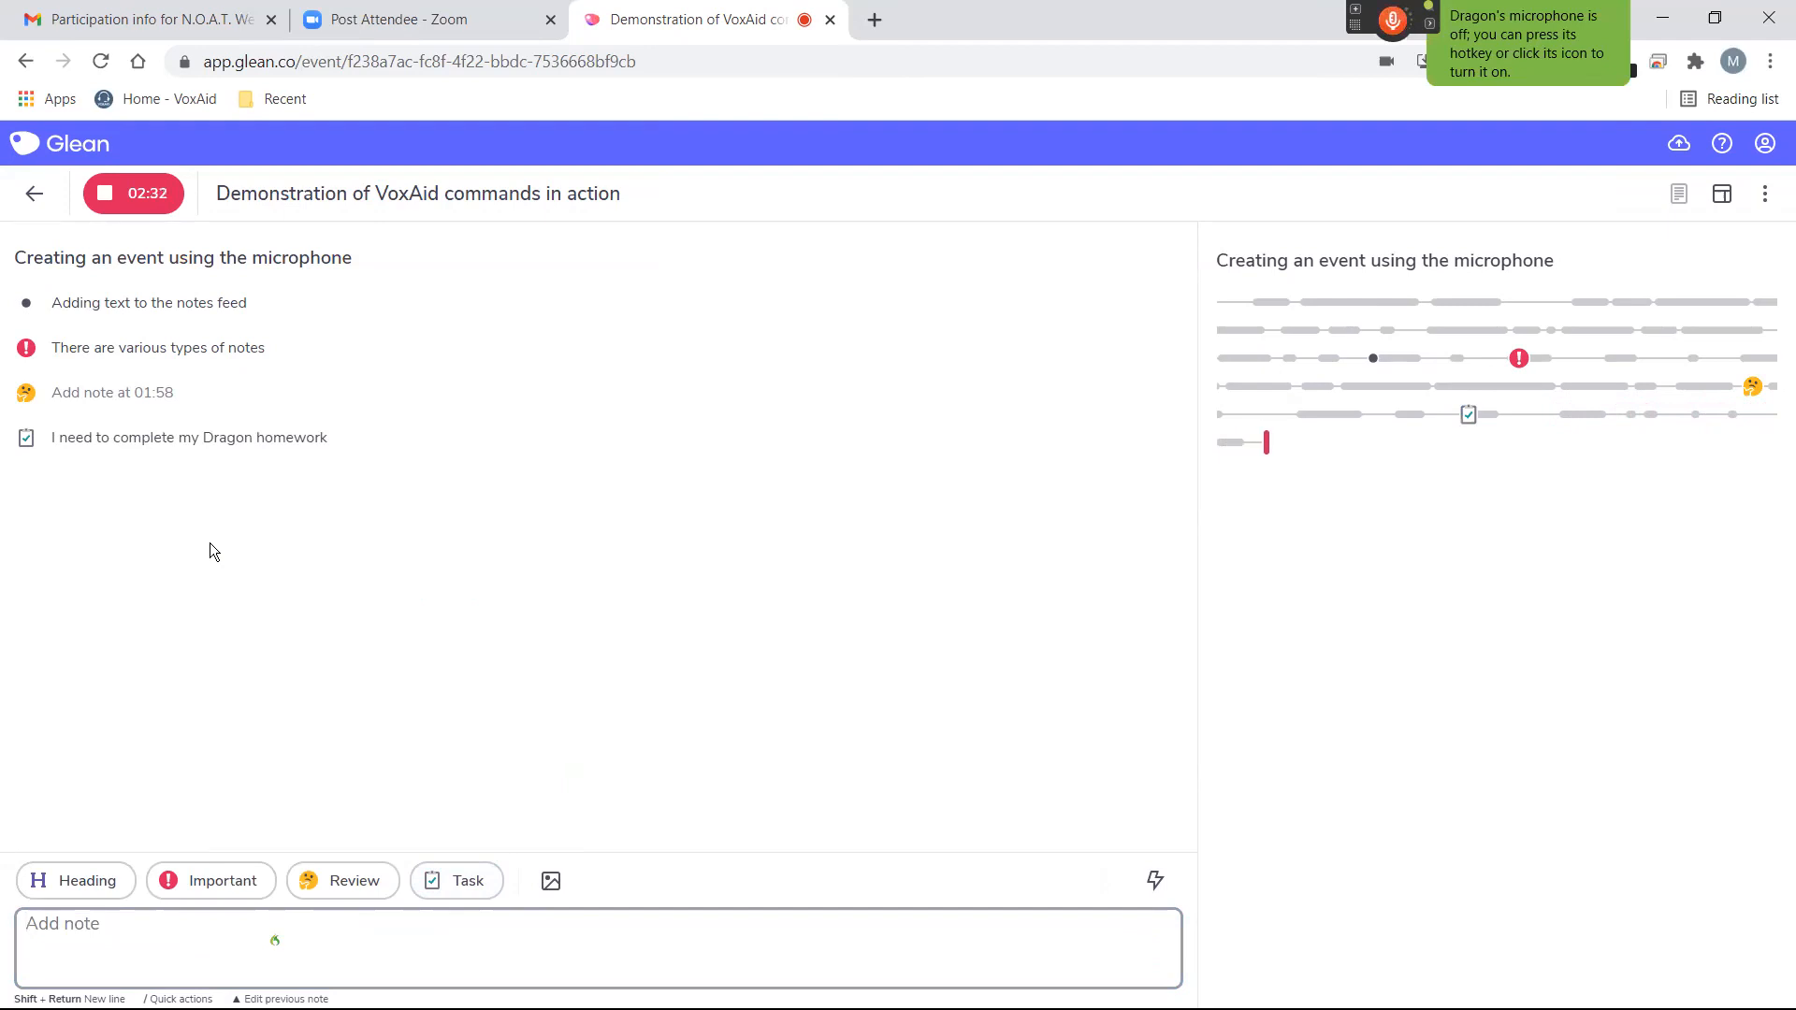
key(KP_Add)
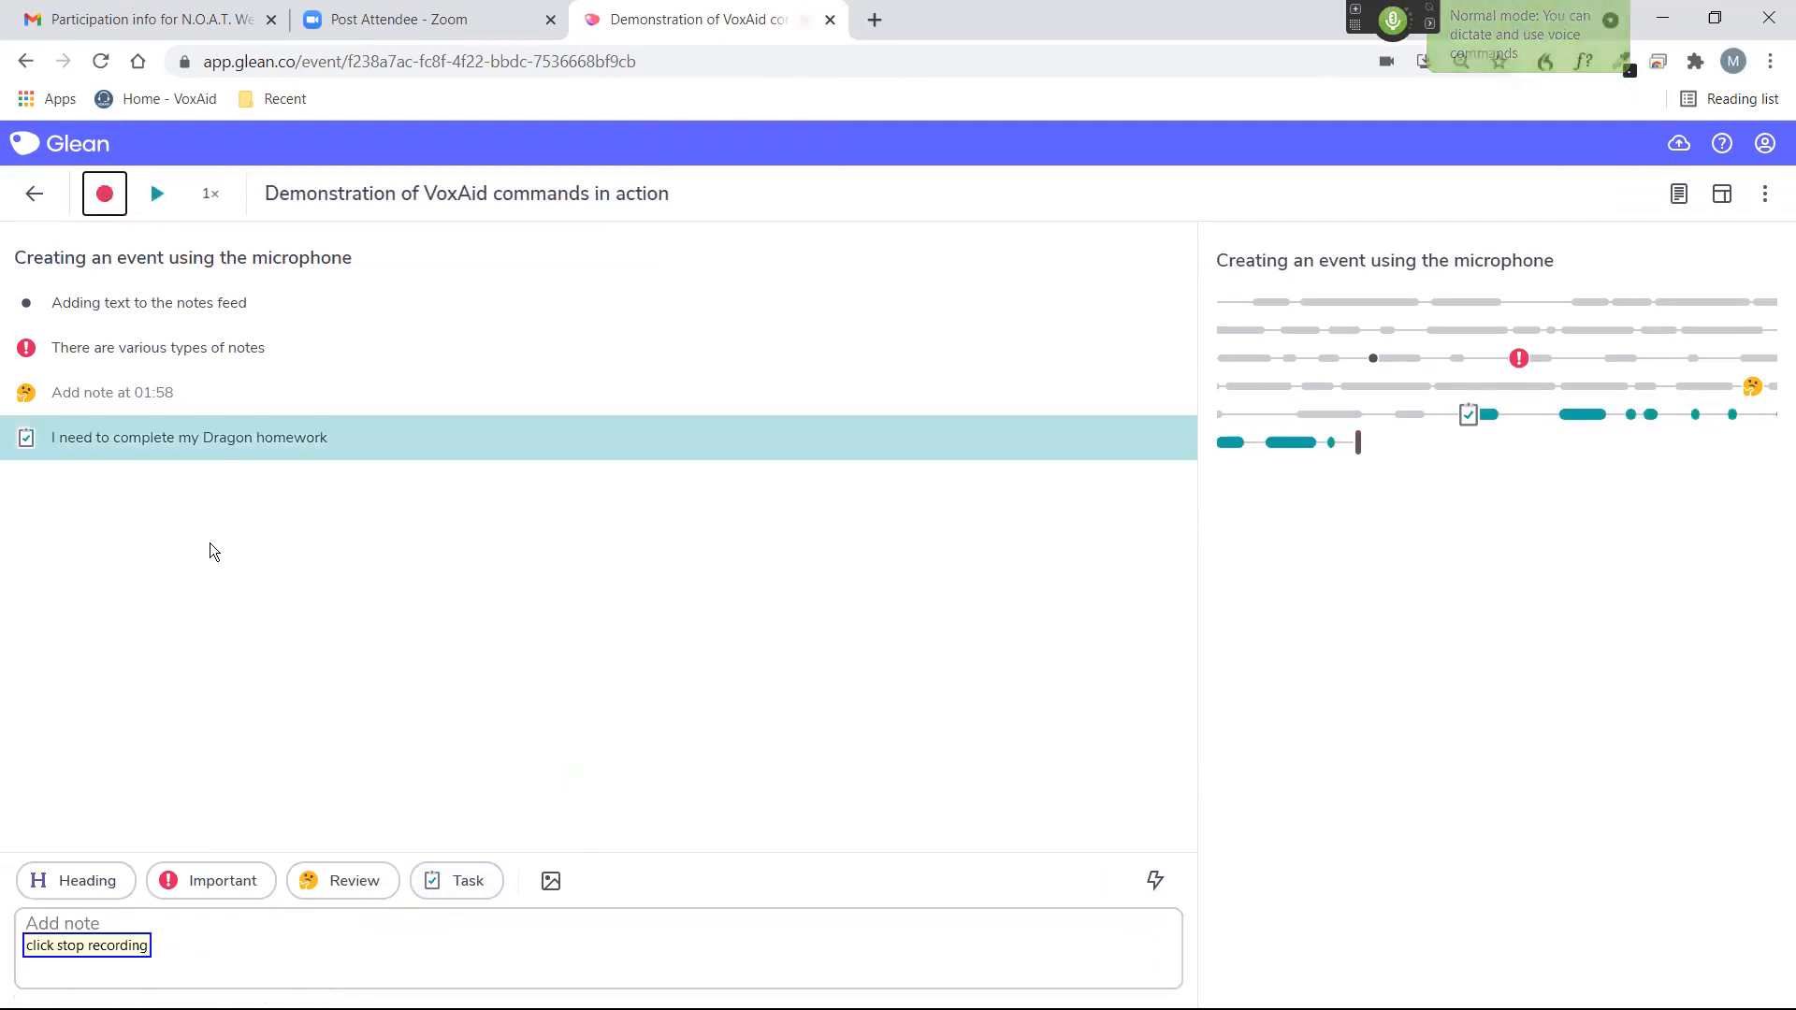
key(KP_Add)
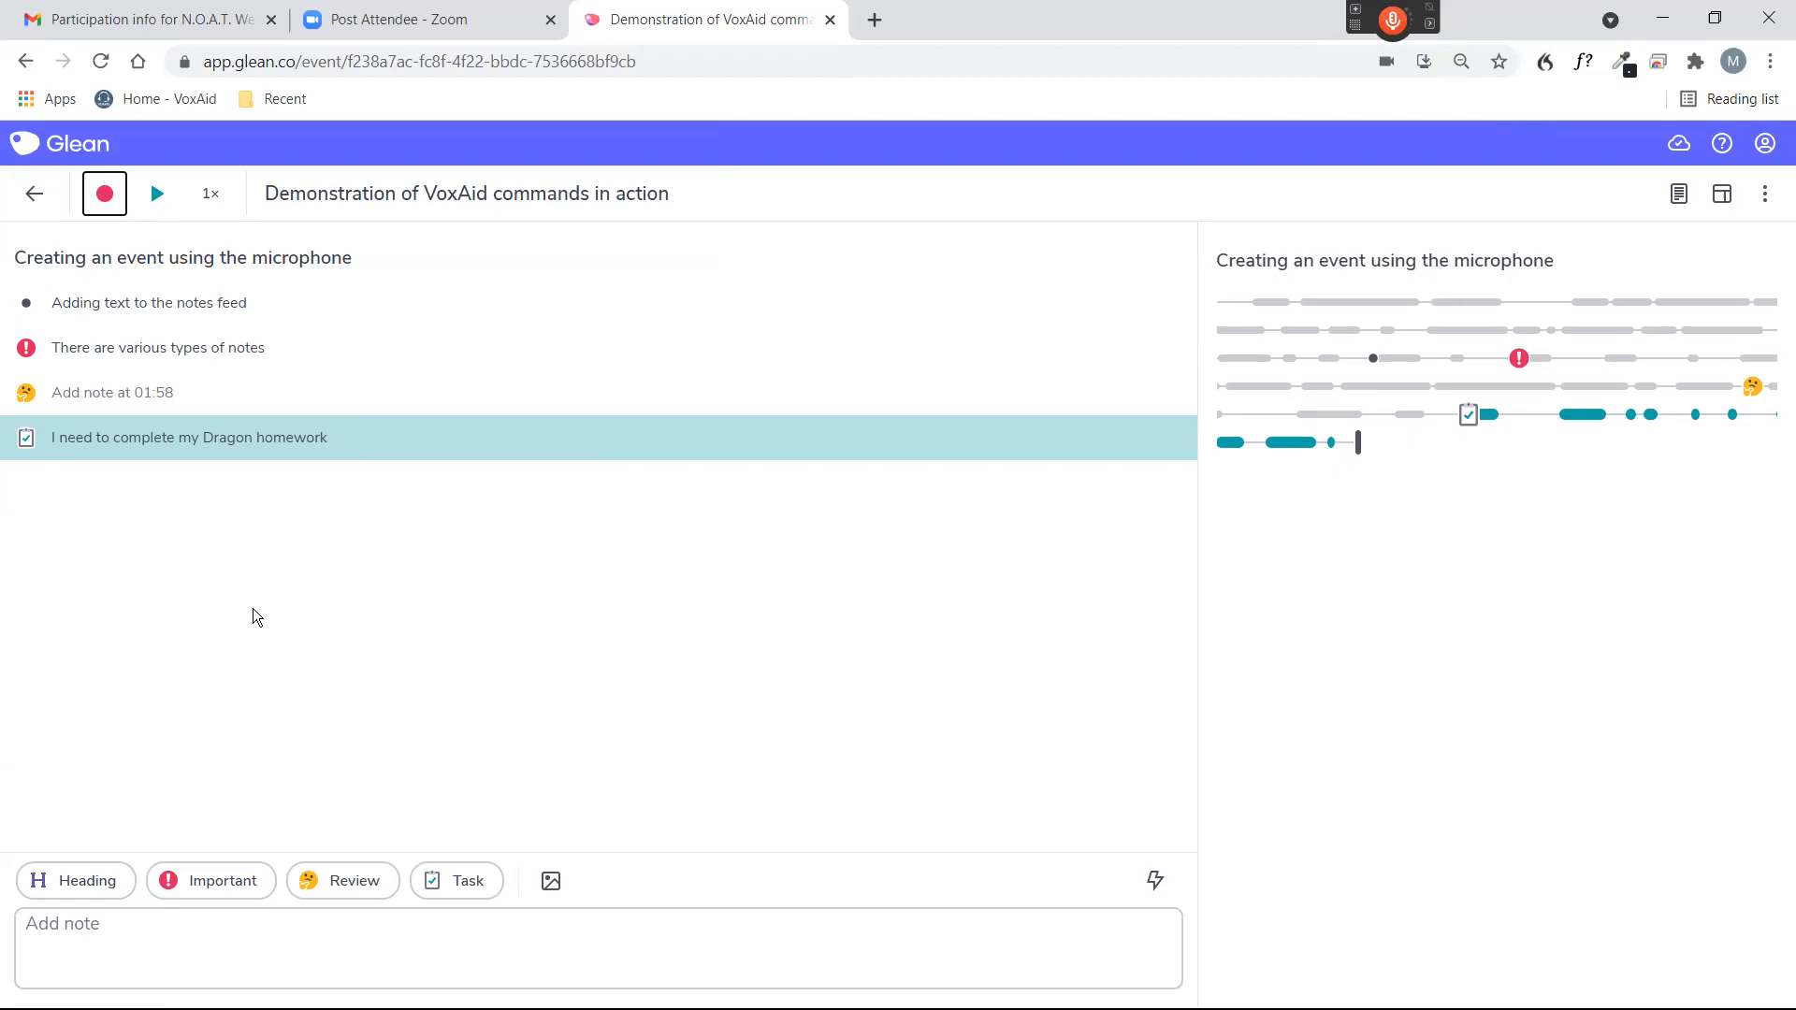
By voice, create another event and import the "example PowerPoint" PDF from the Desktop as its slides.
key(KP_Add)
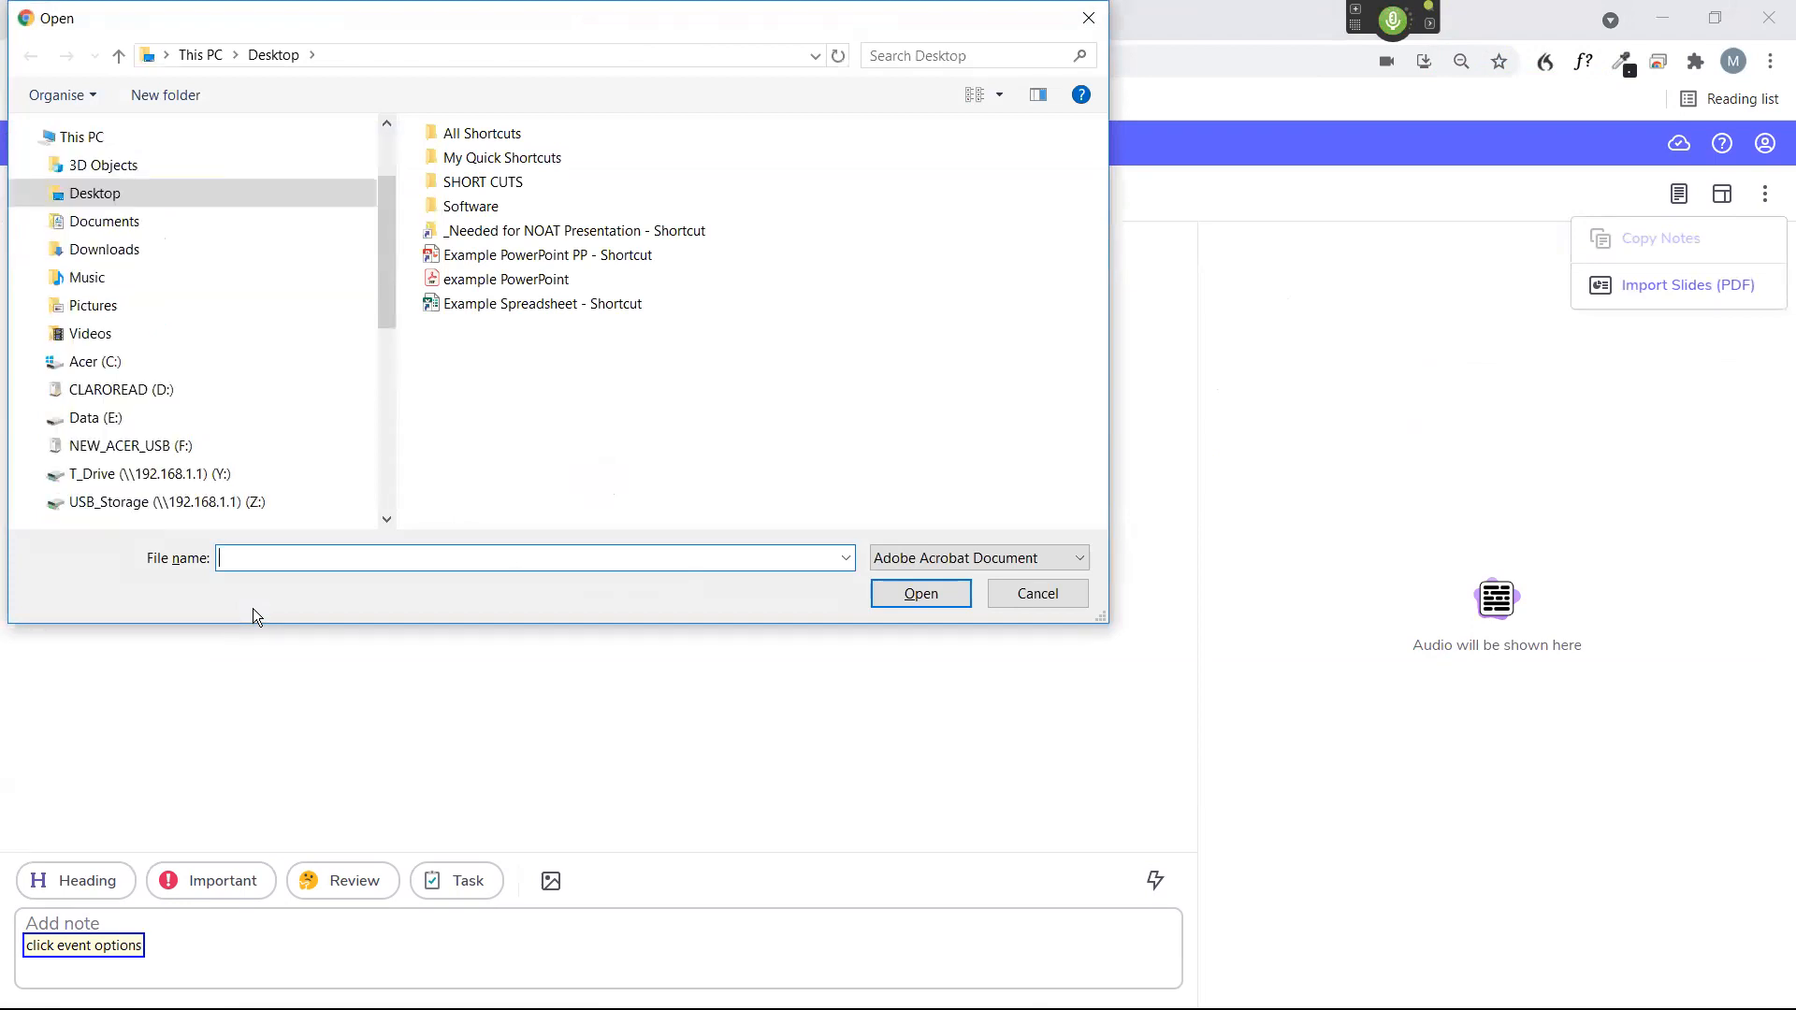
click(95, 192)
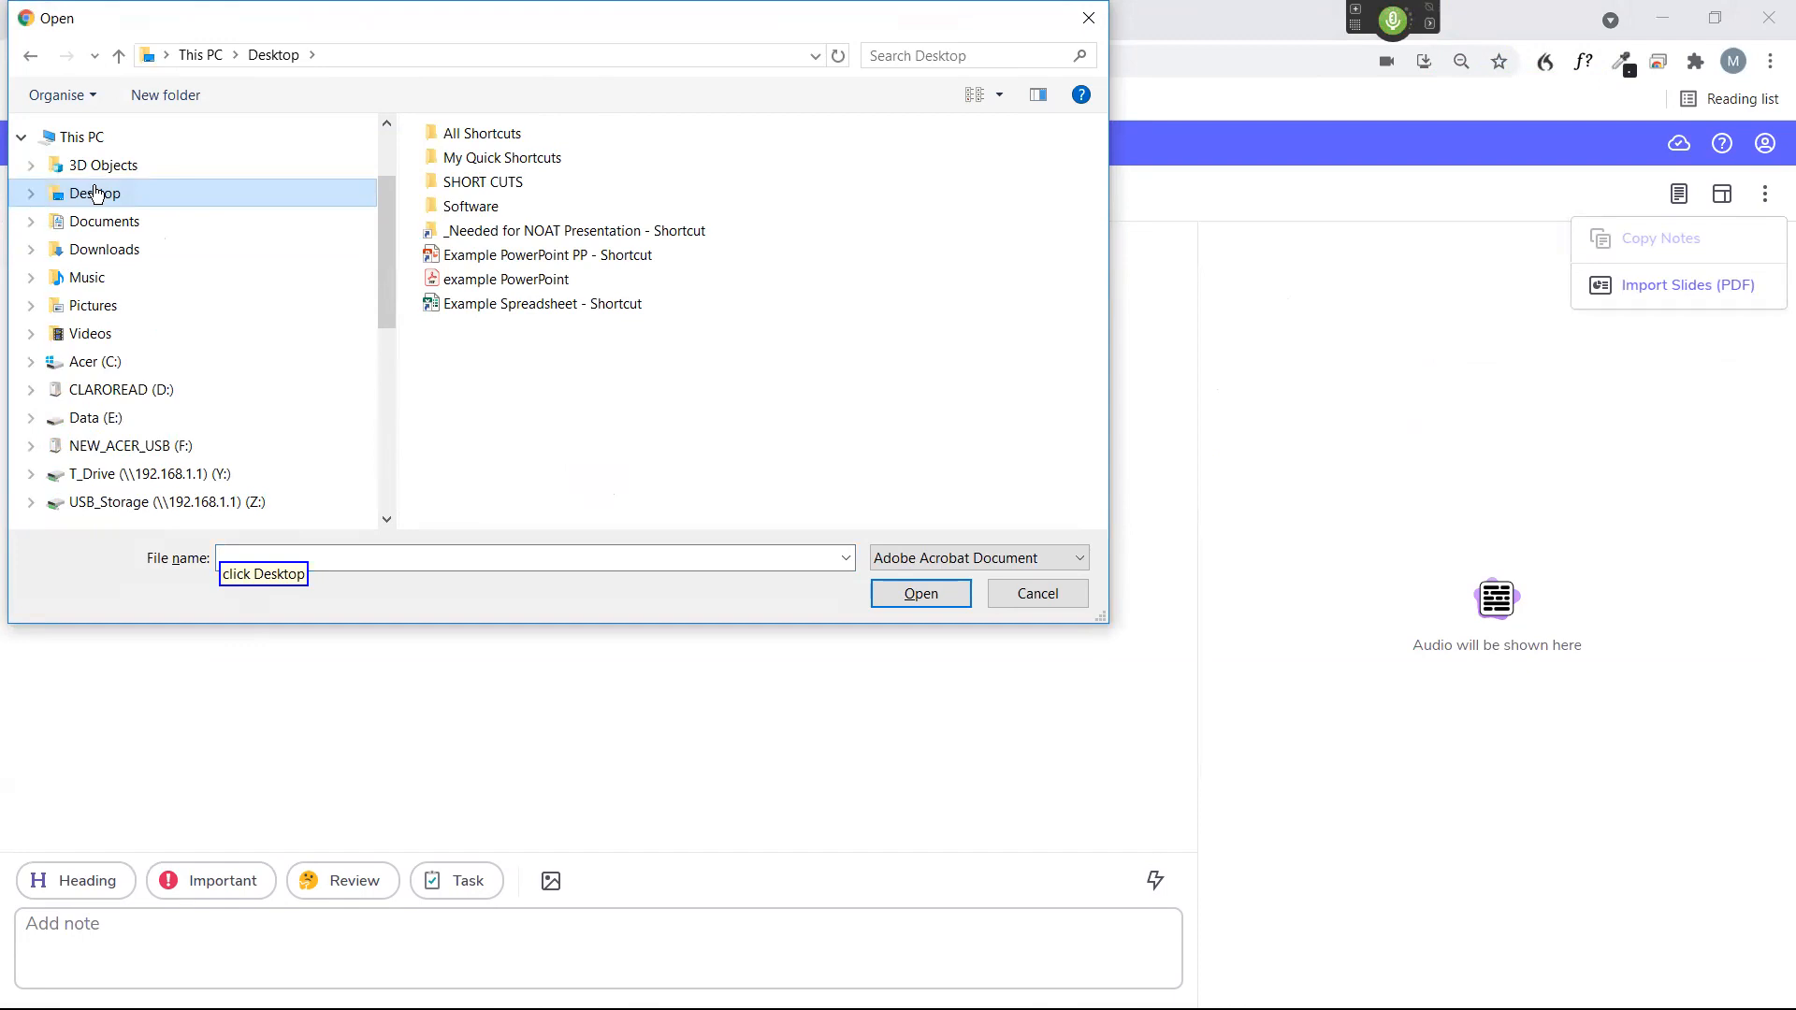
key(Tab)
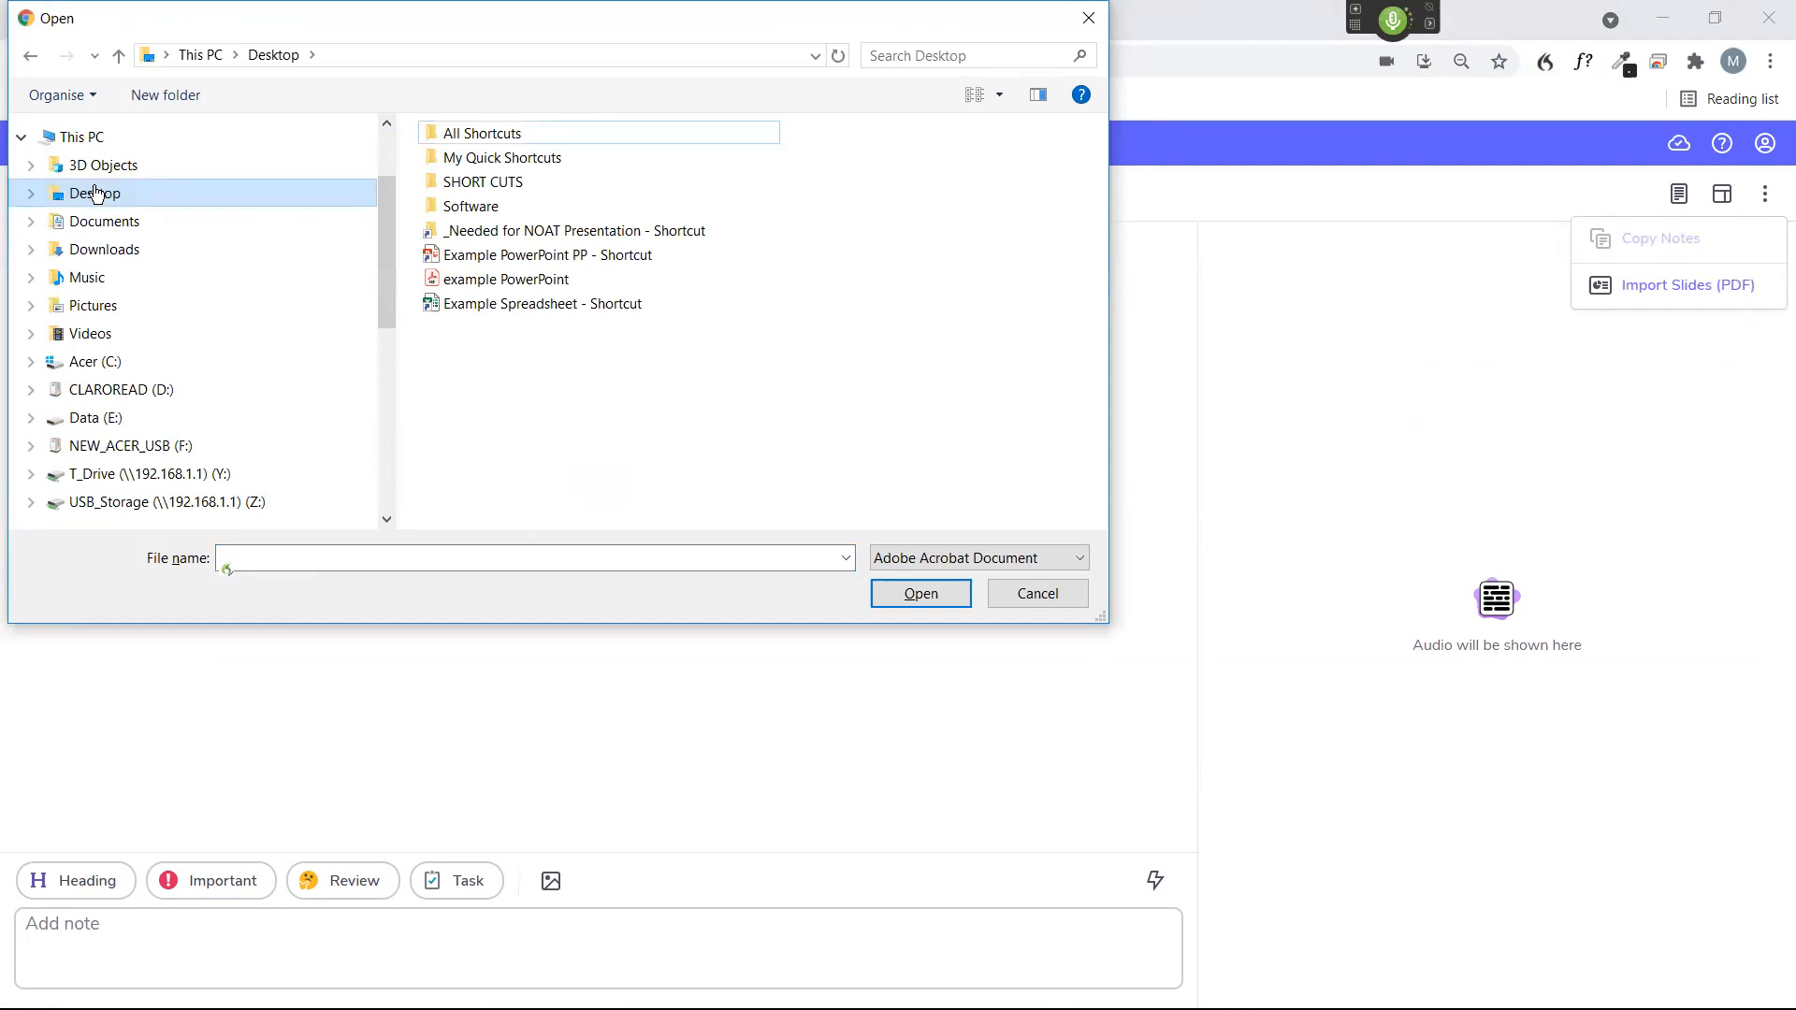
key(Down)
key(Down)
key(Down)
key(Down)
key(Down)
key(Down)
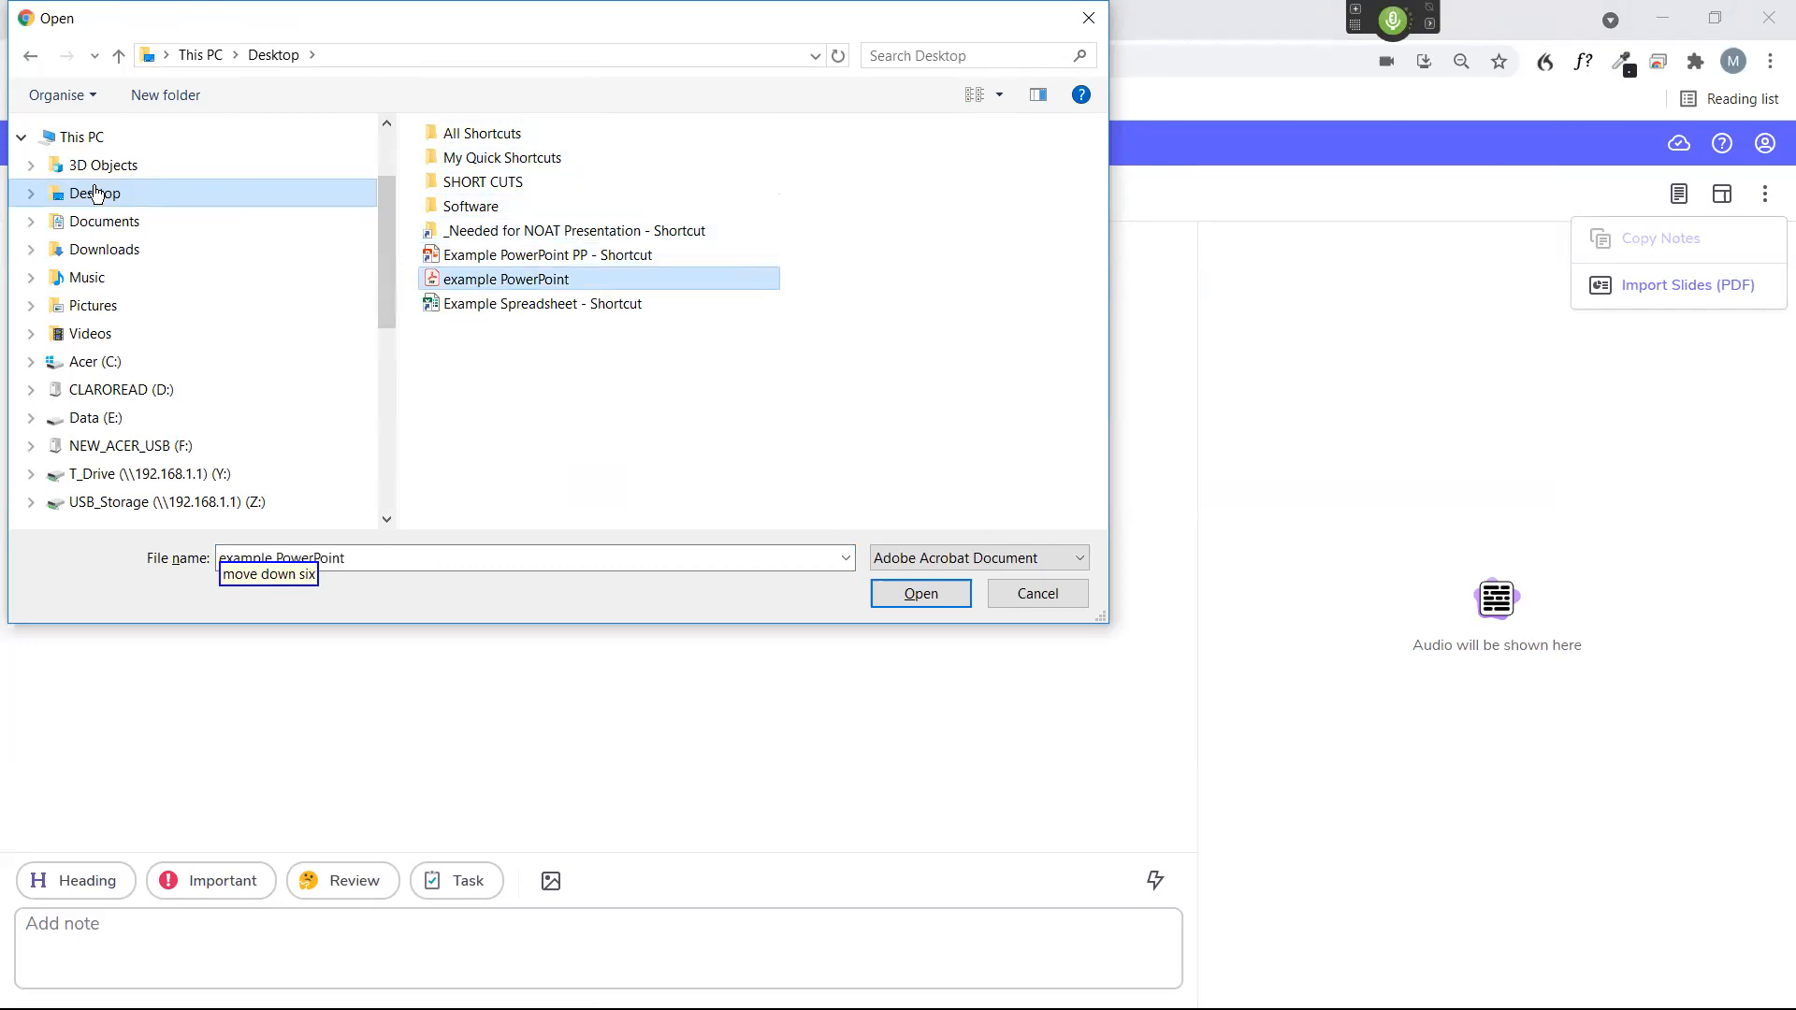
key(Return)
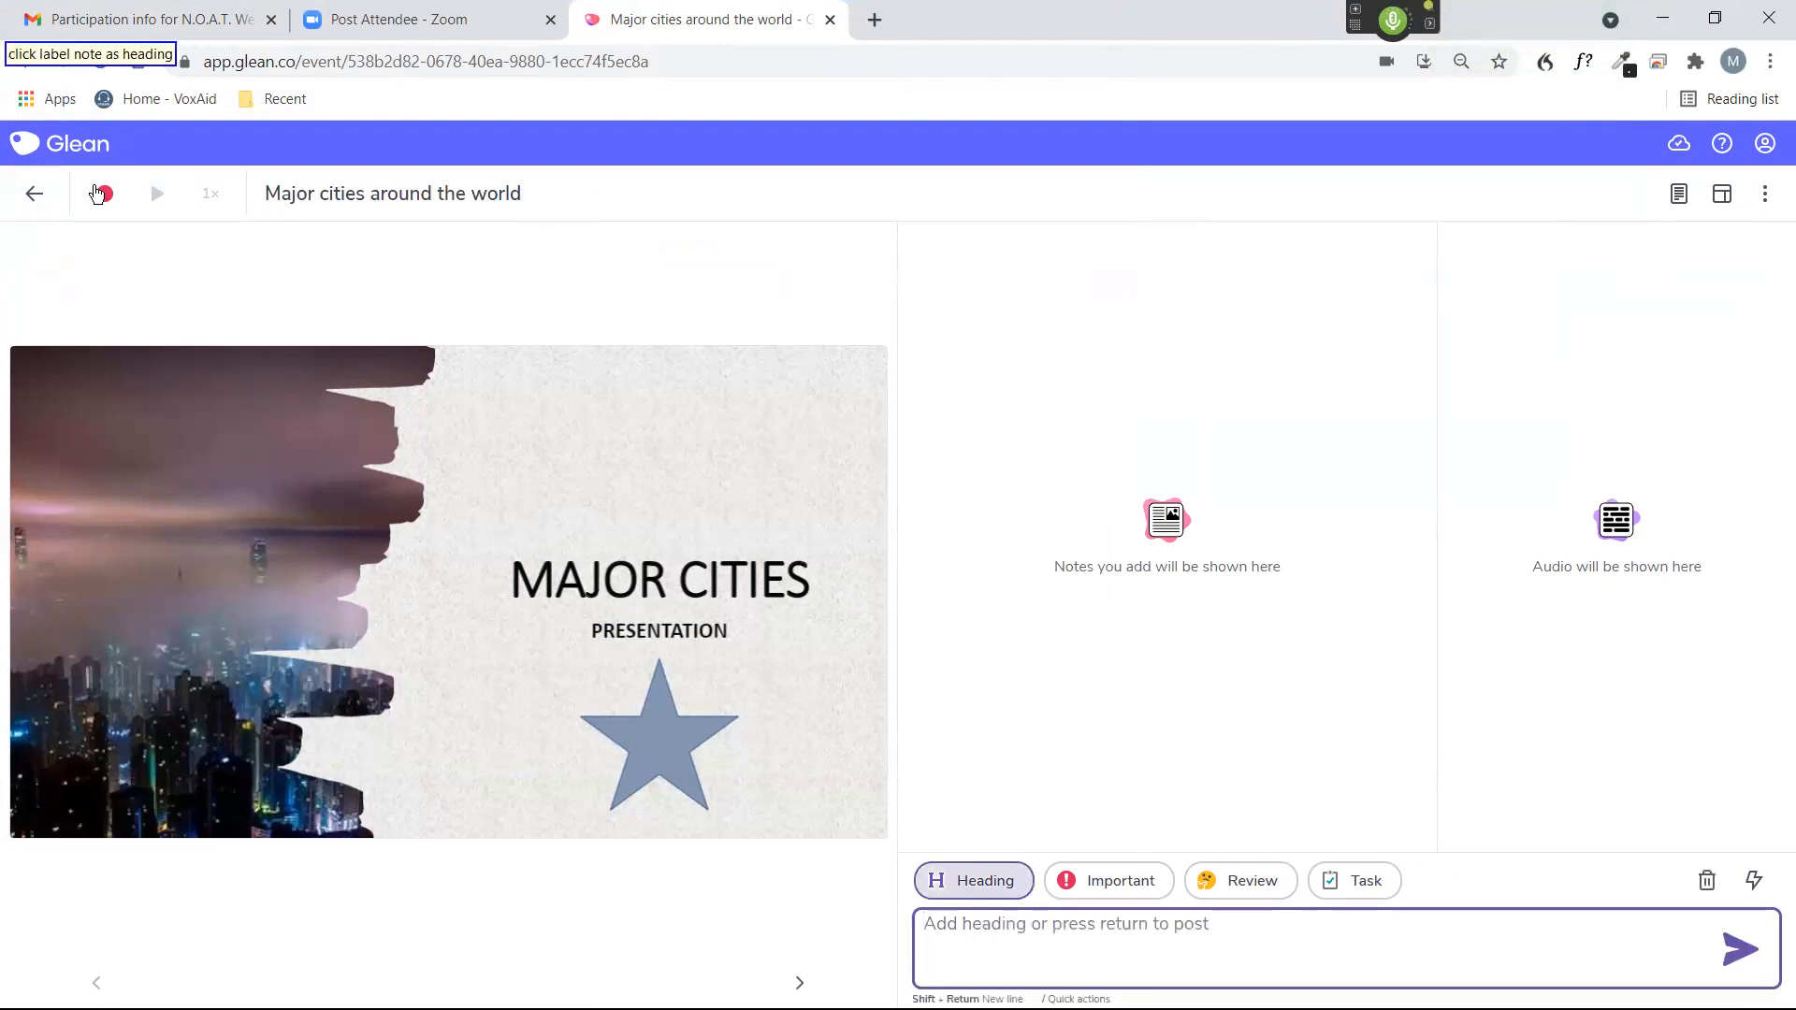
By voice, post the heading "History, population and demographics" and start a microphone recording.
text(History, population and demographics)
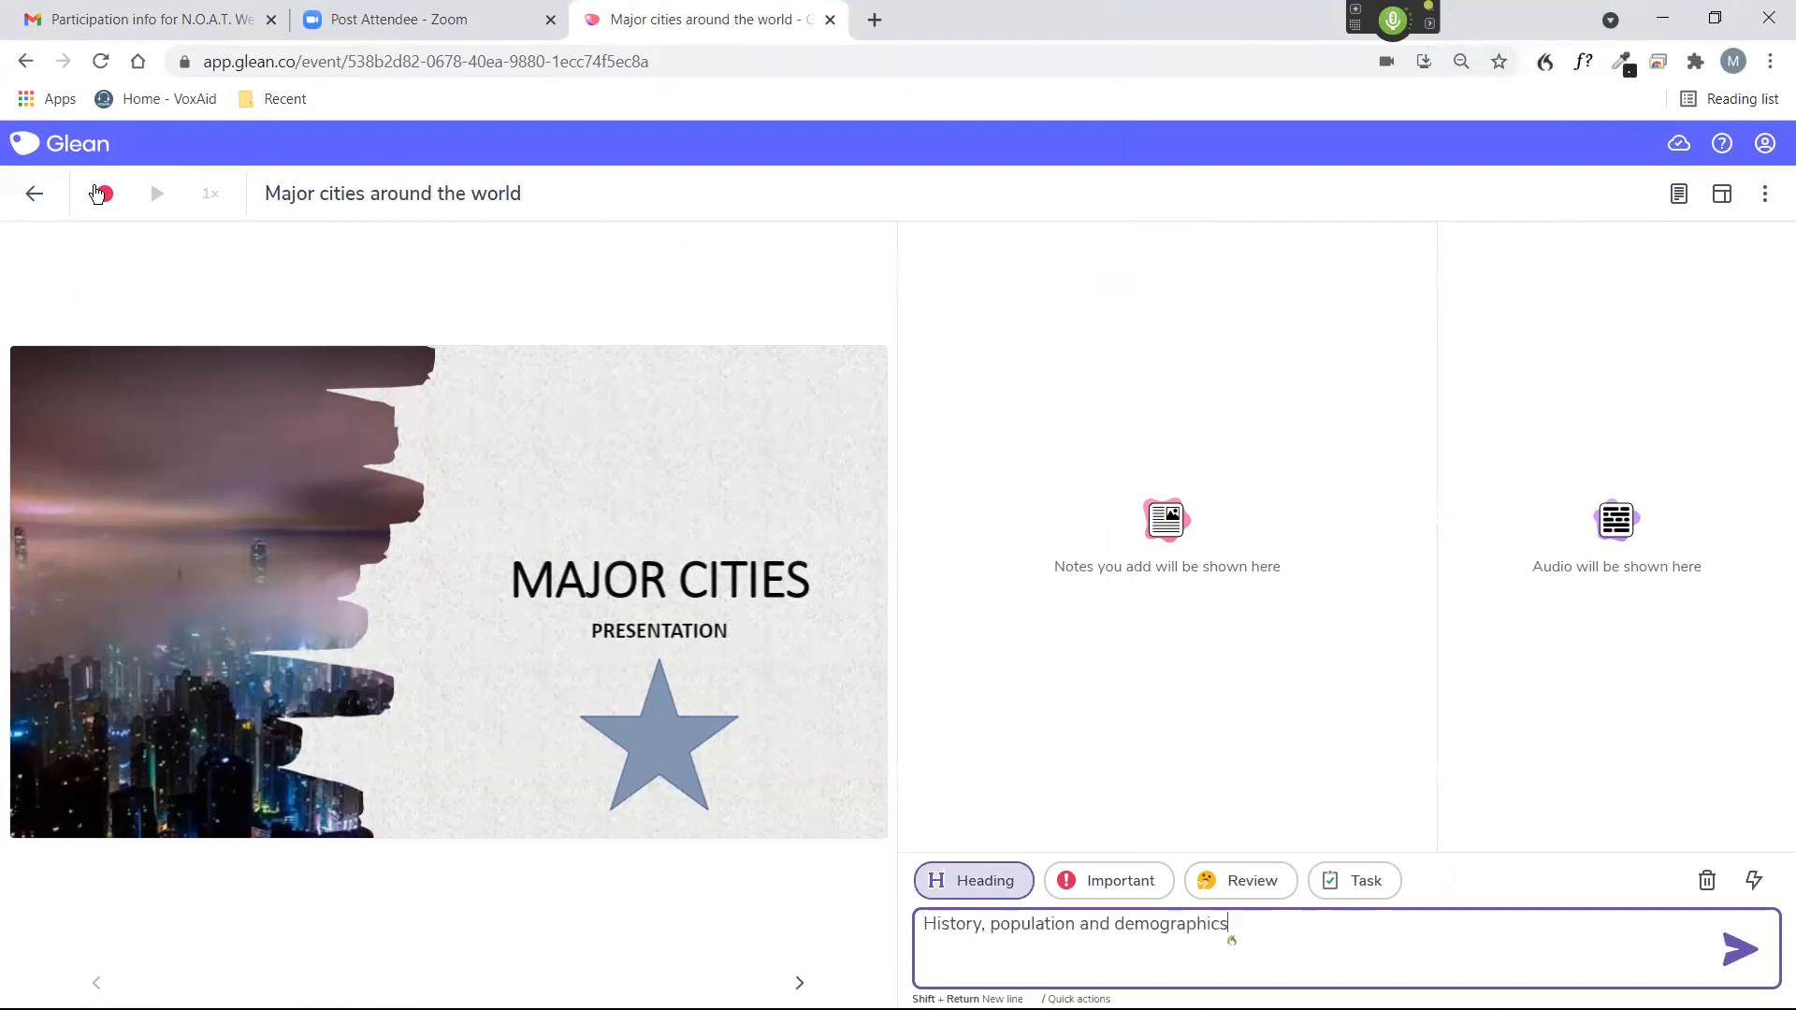
key(Return)
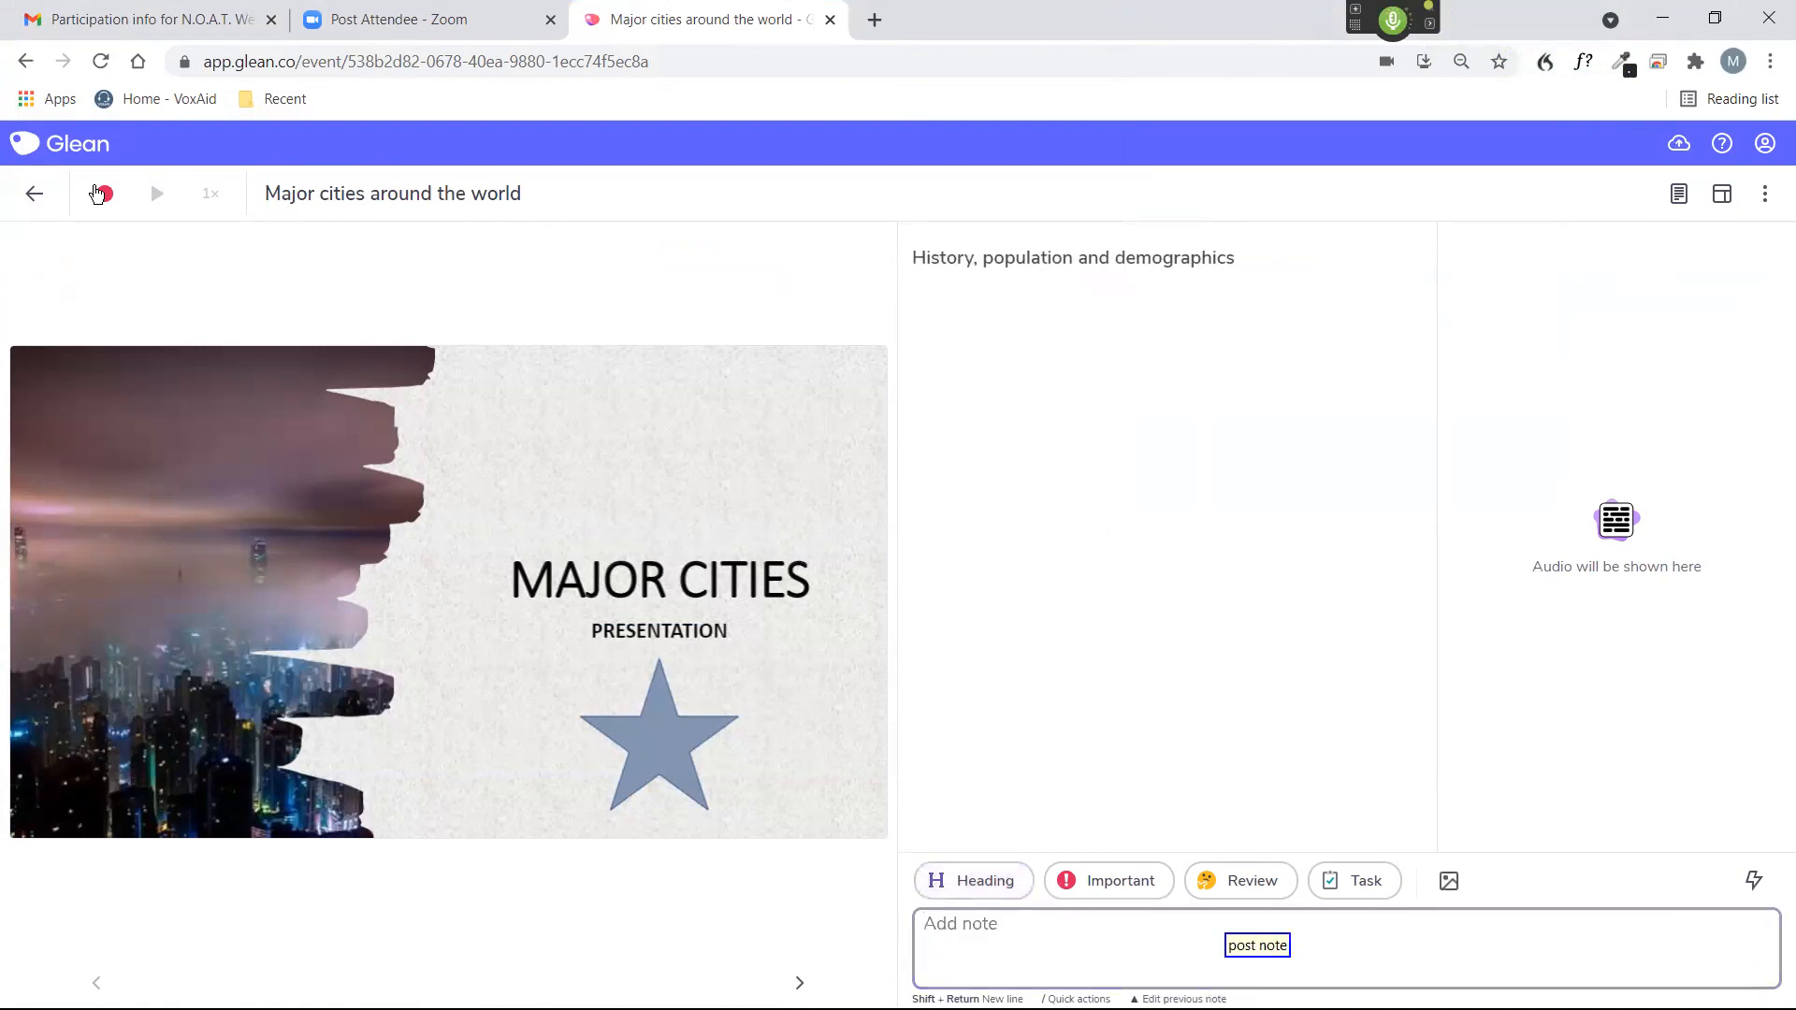
click(97, 194)
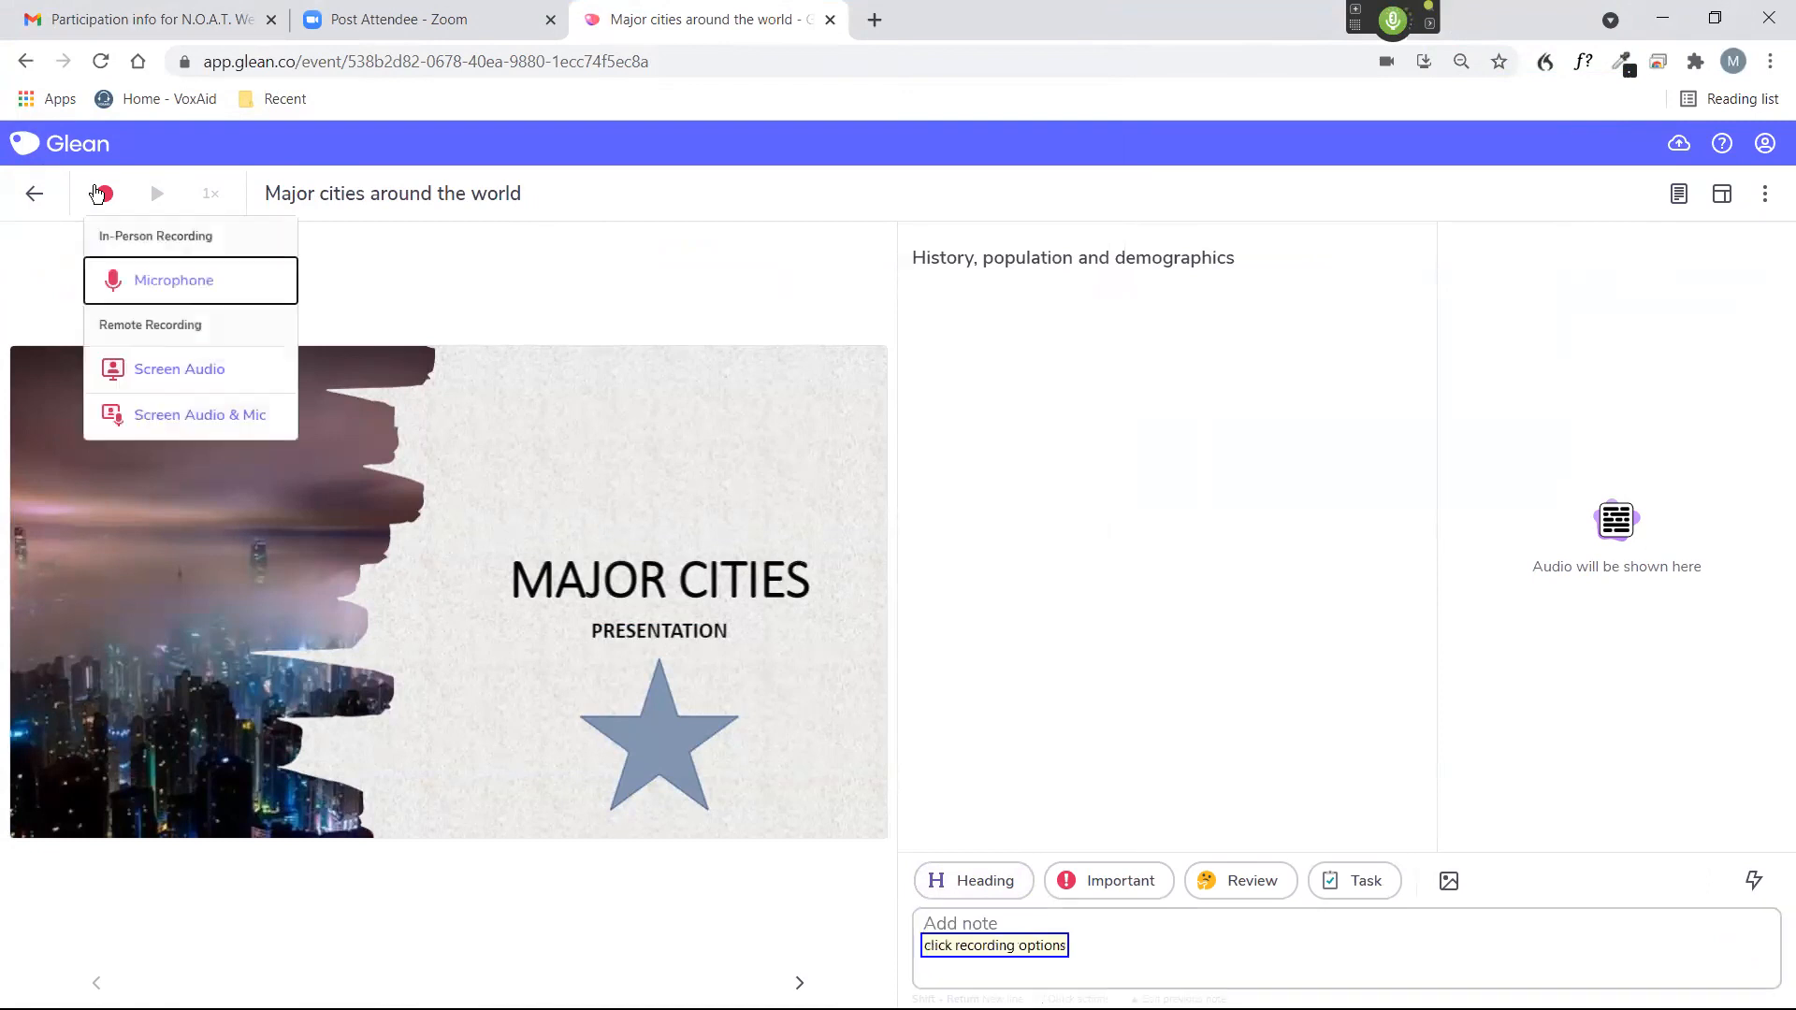
key(Return)
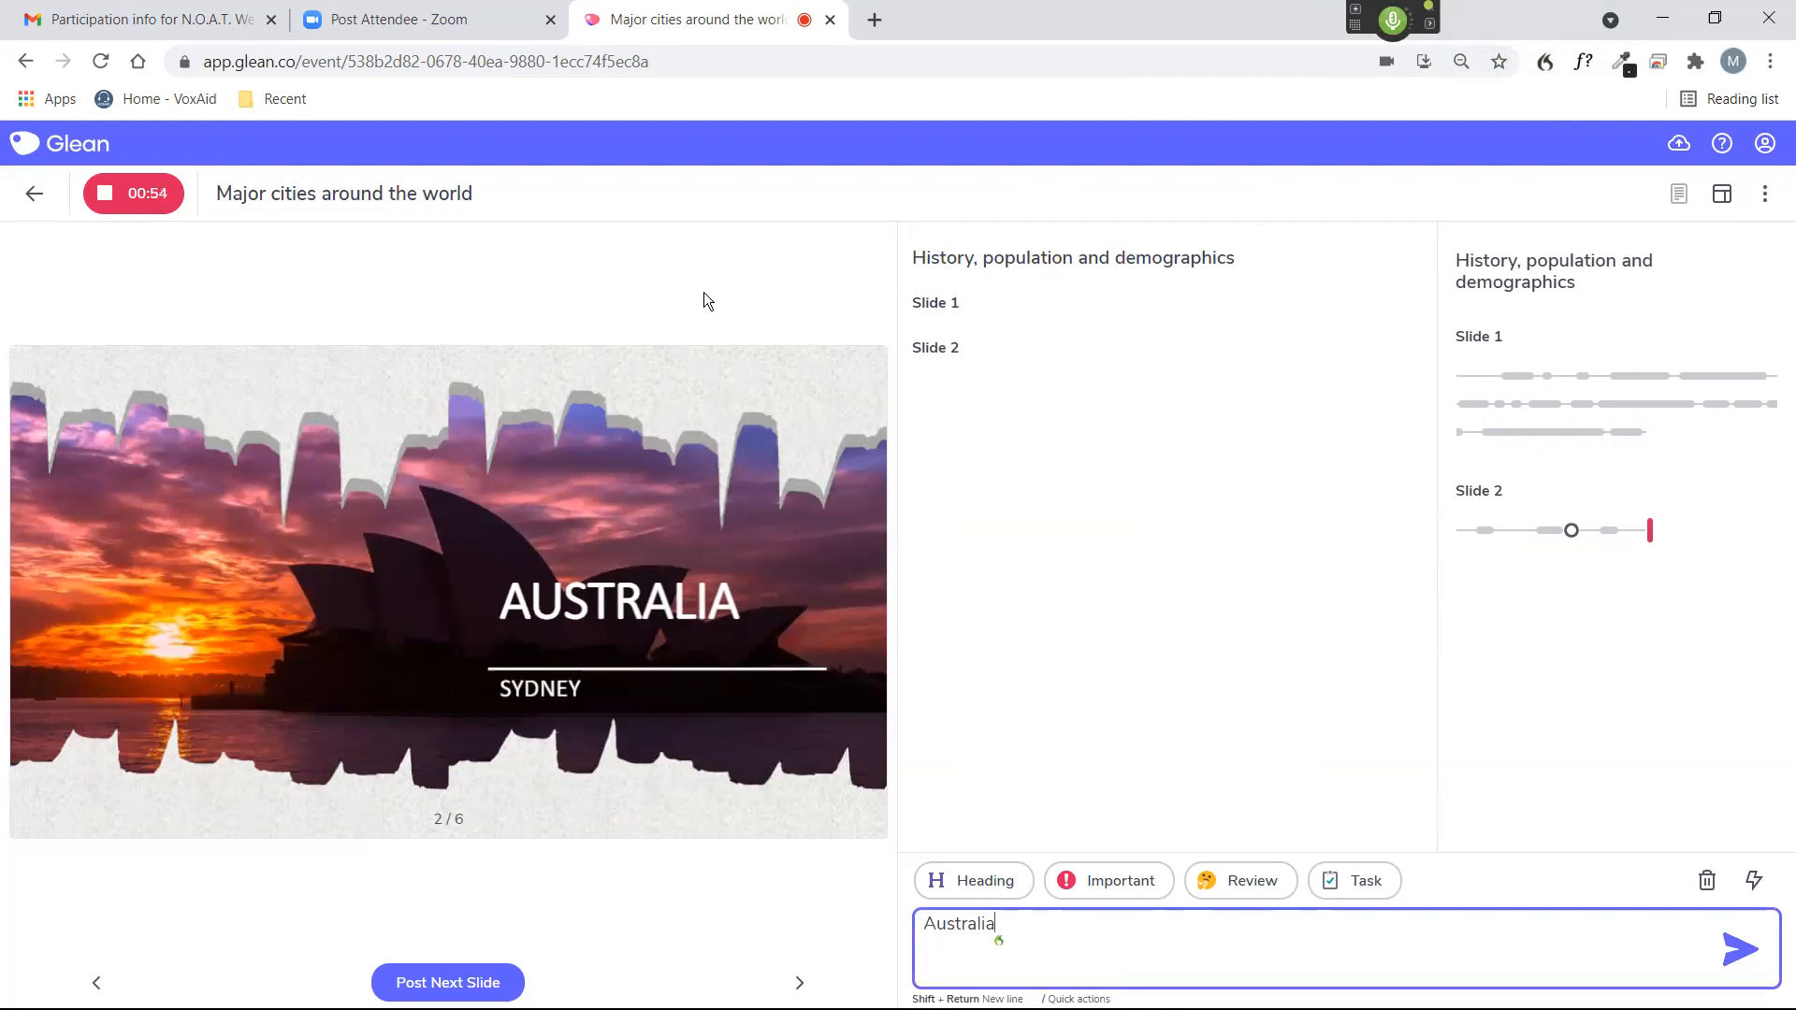
Dictate the notes "Australia" and "New York", the review note "Statue of Liberty" and the task "I must remember to research the 5 boroughs" under their slides.
key(Return)
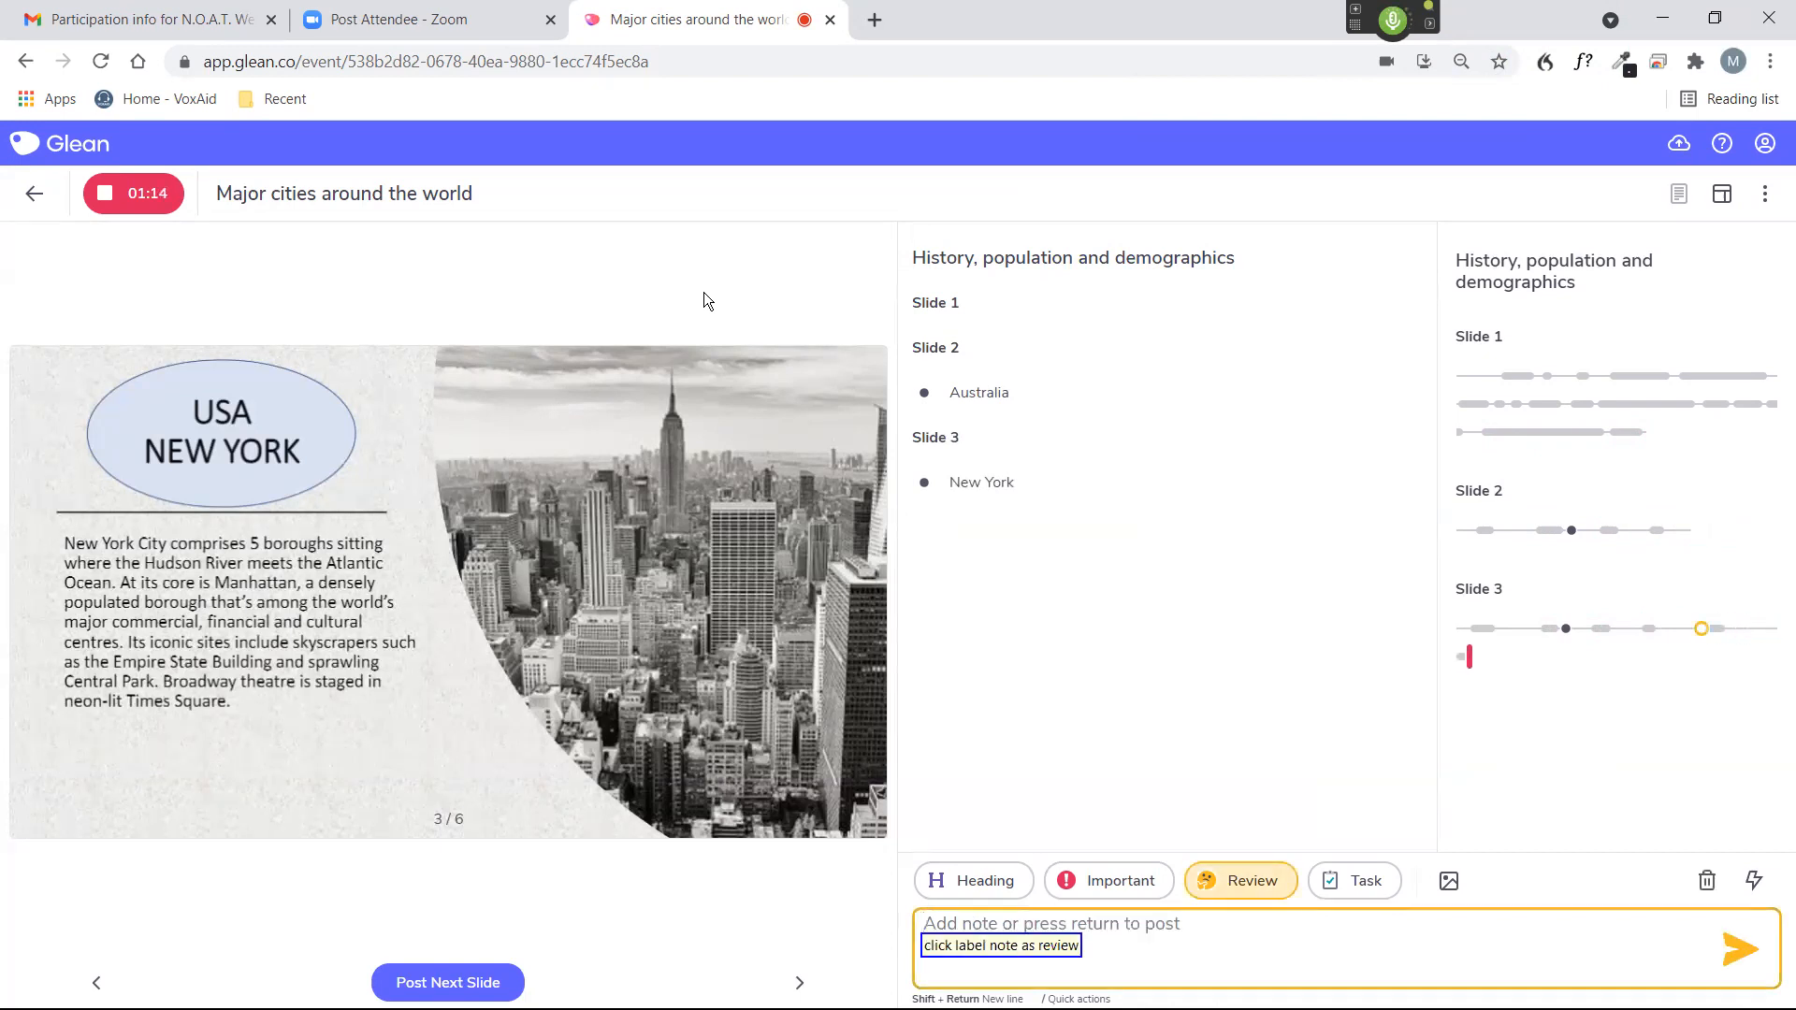
text(Statue of Liberty)
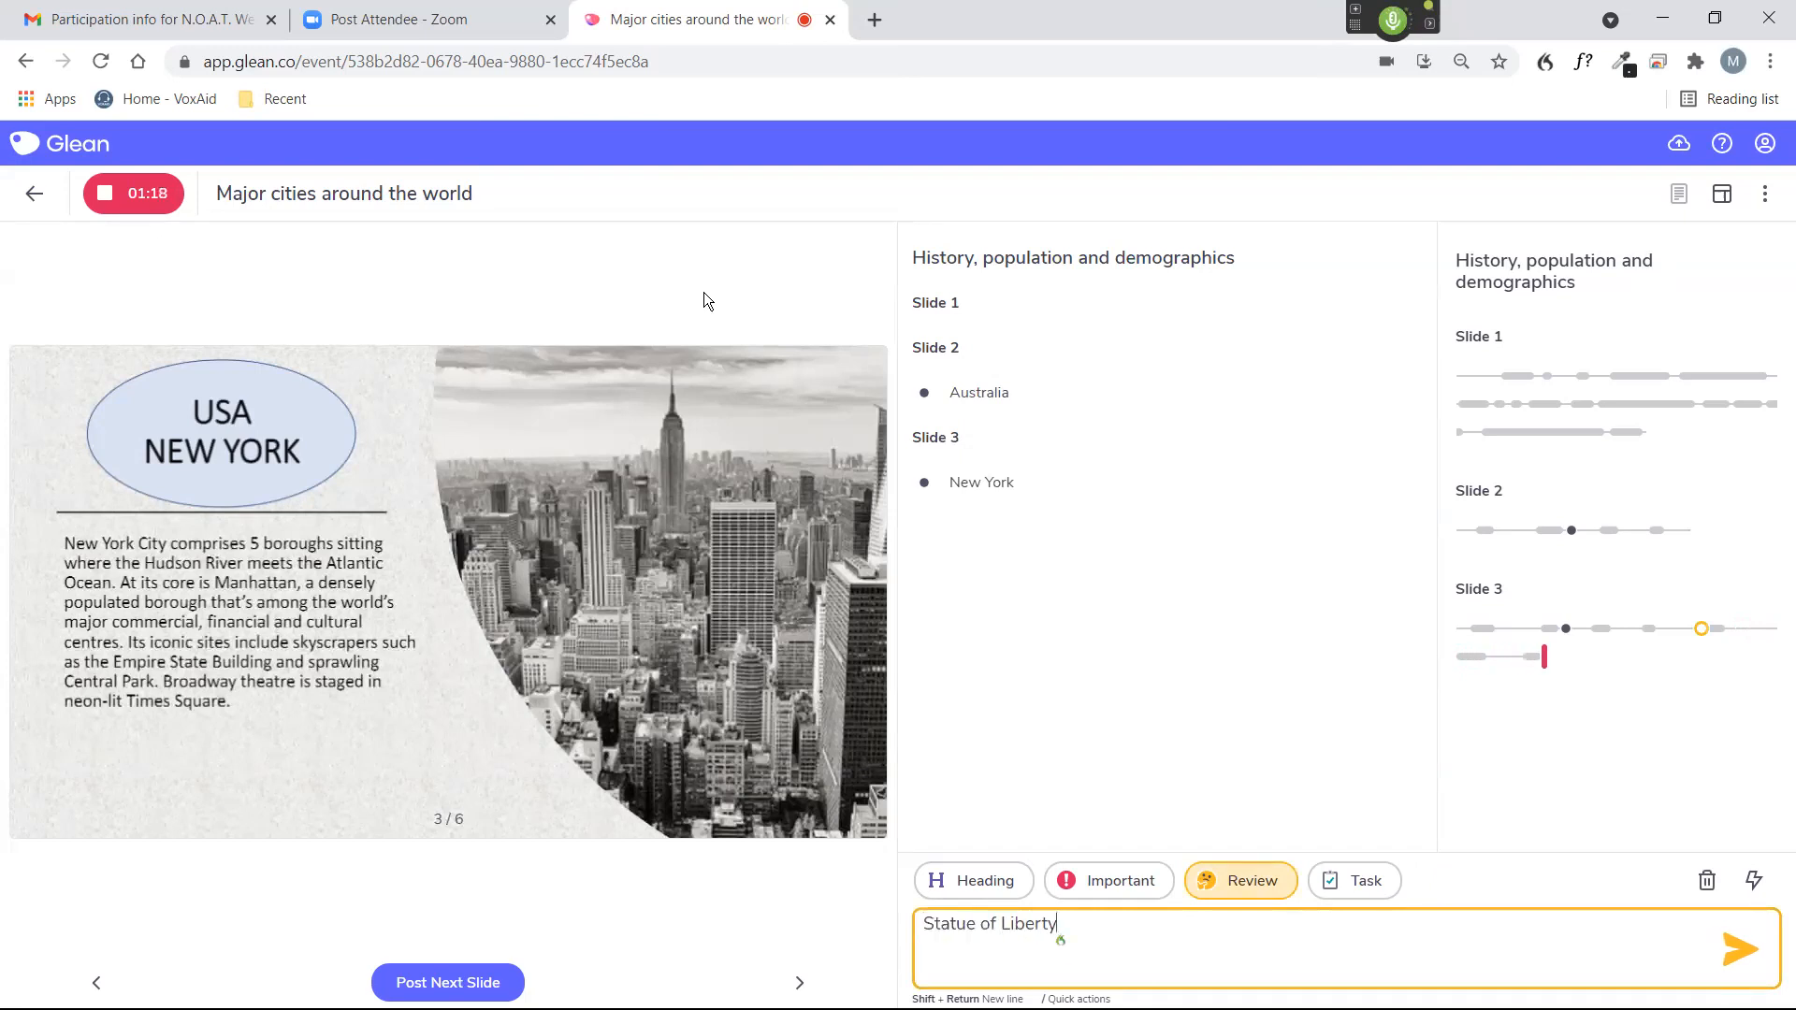
key(Return)
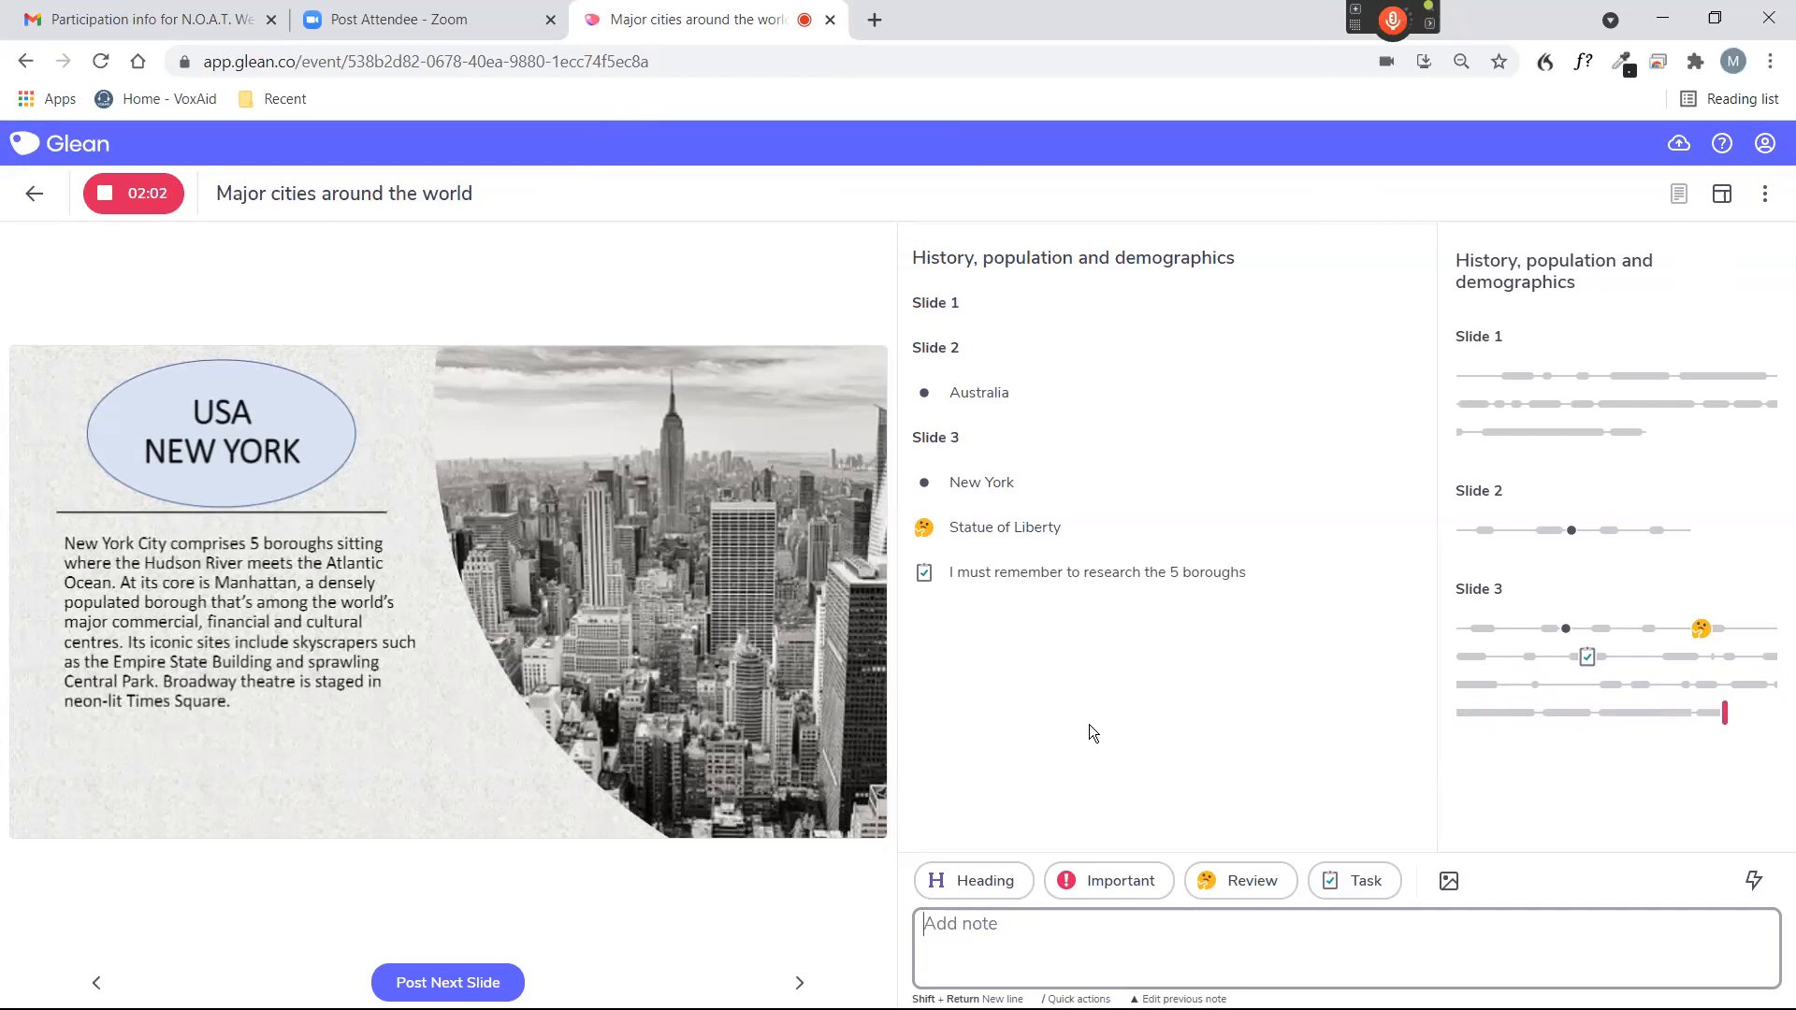
By voice, stop the recording and show the list of events.
key(KP_Add)
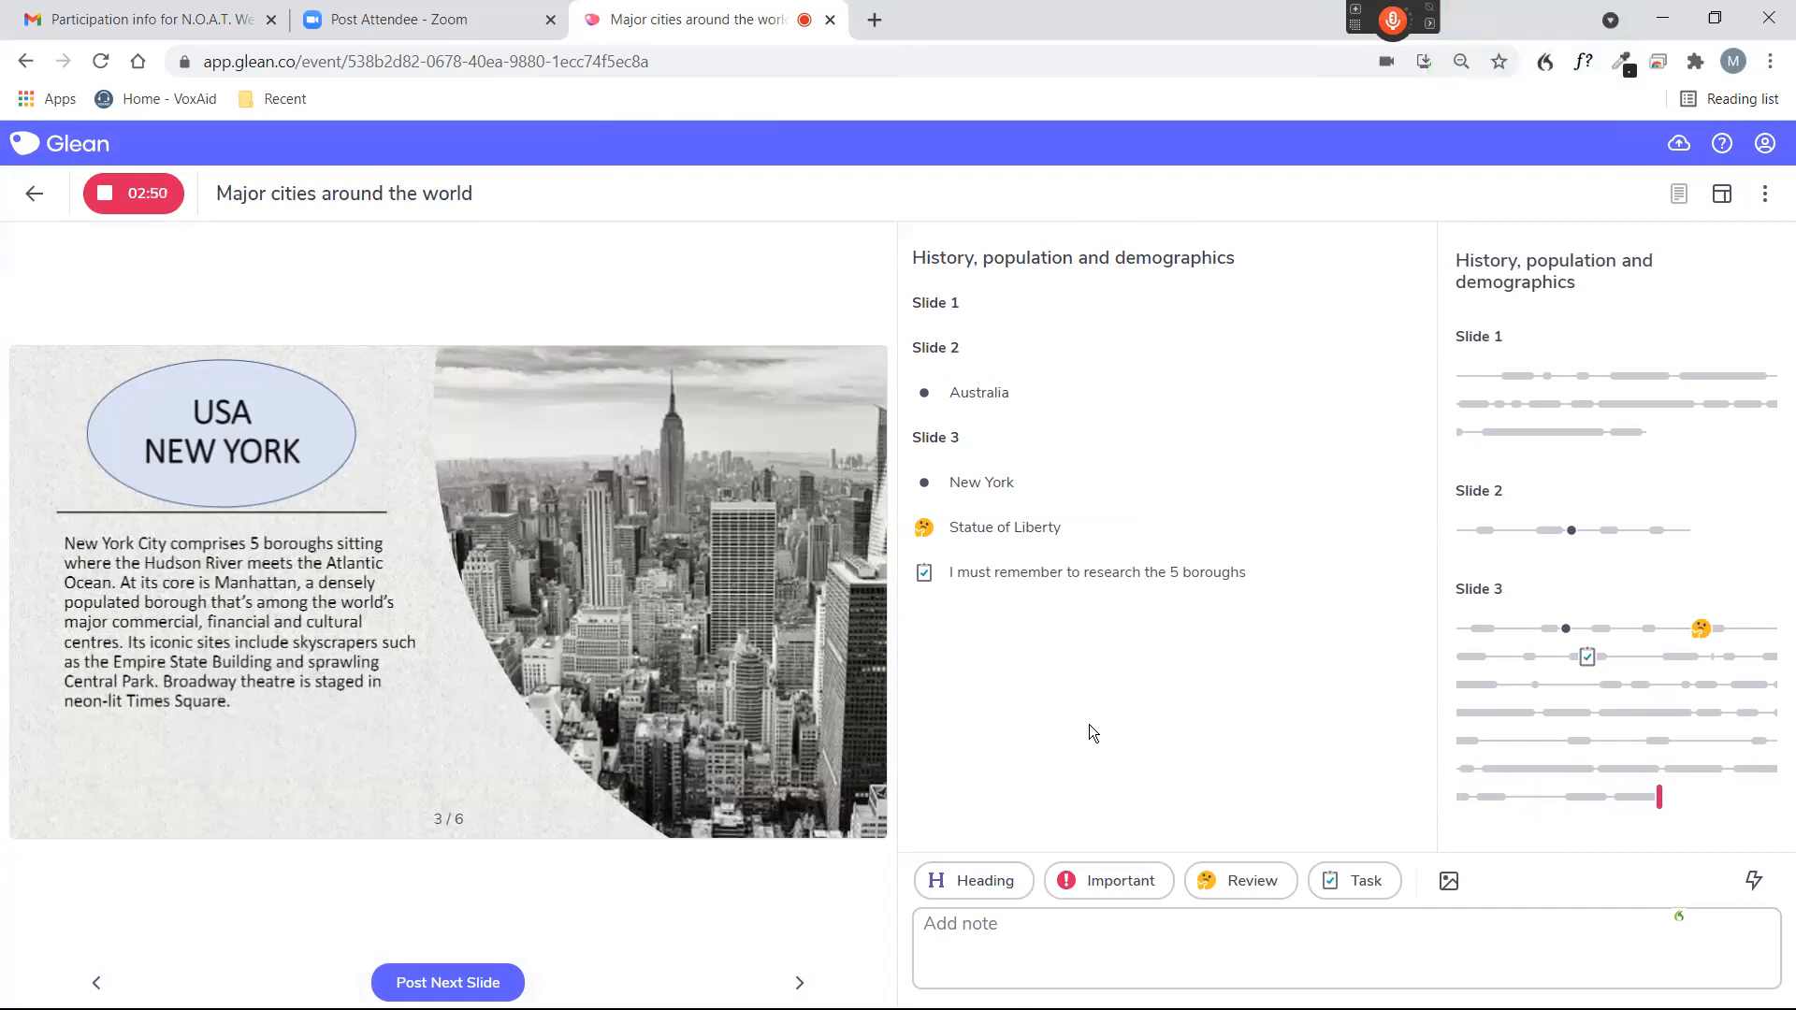
key(KP_Add)
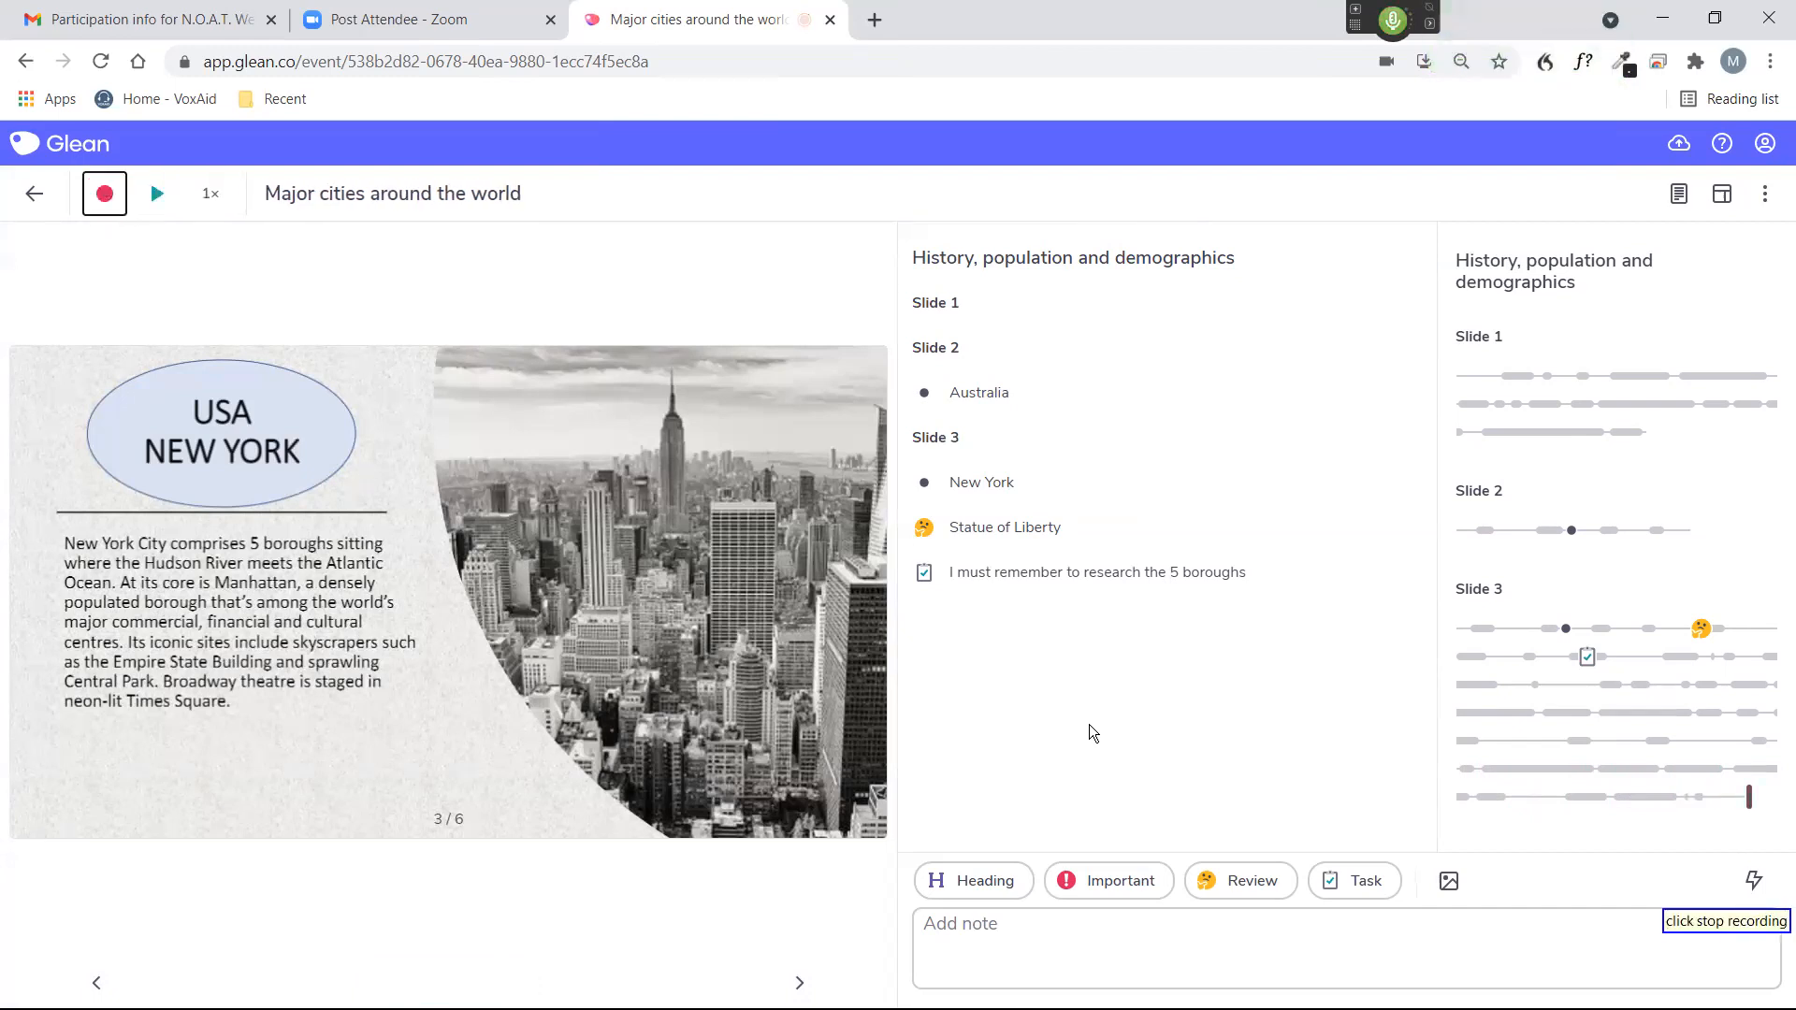
key(KP_Add)
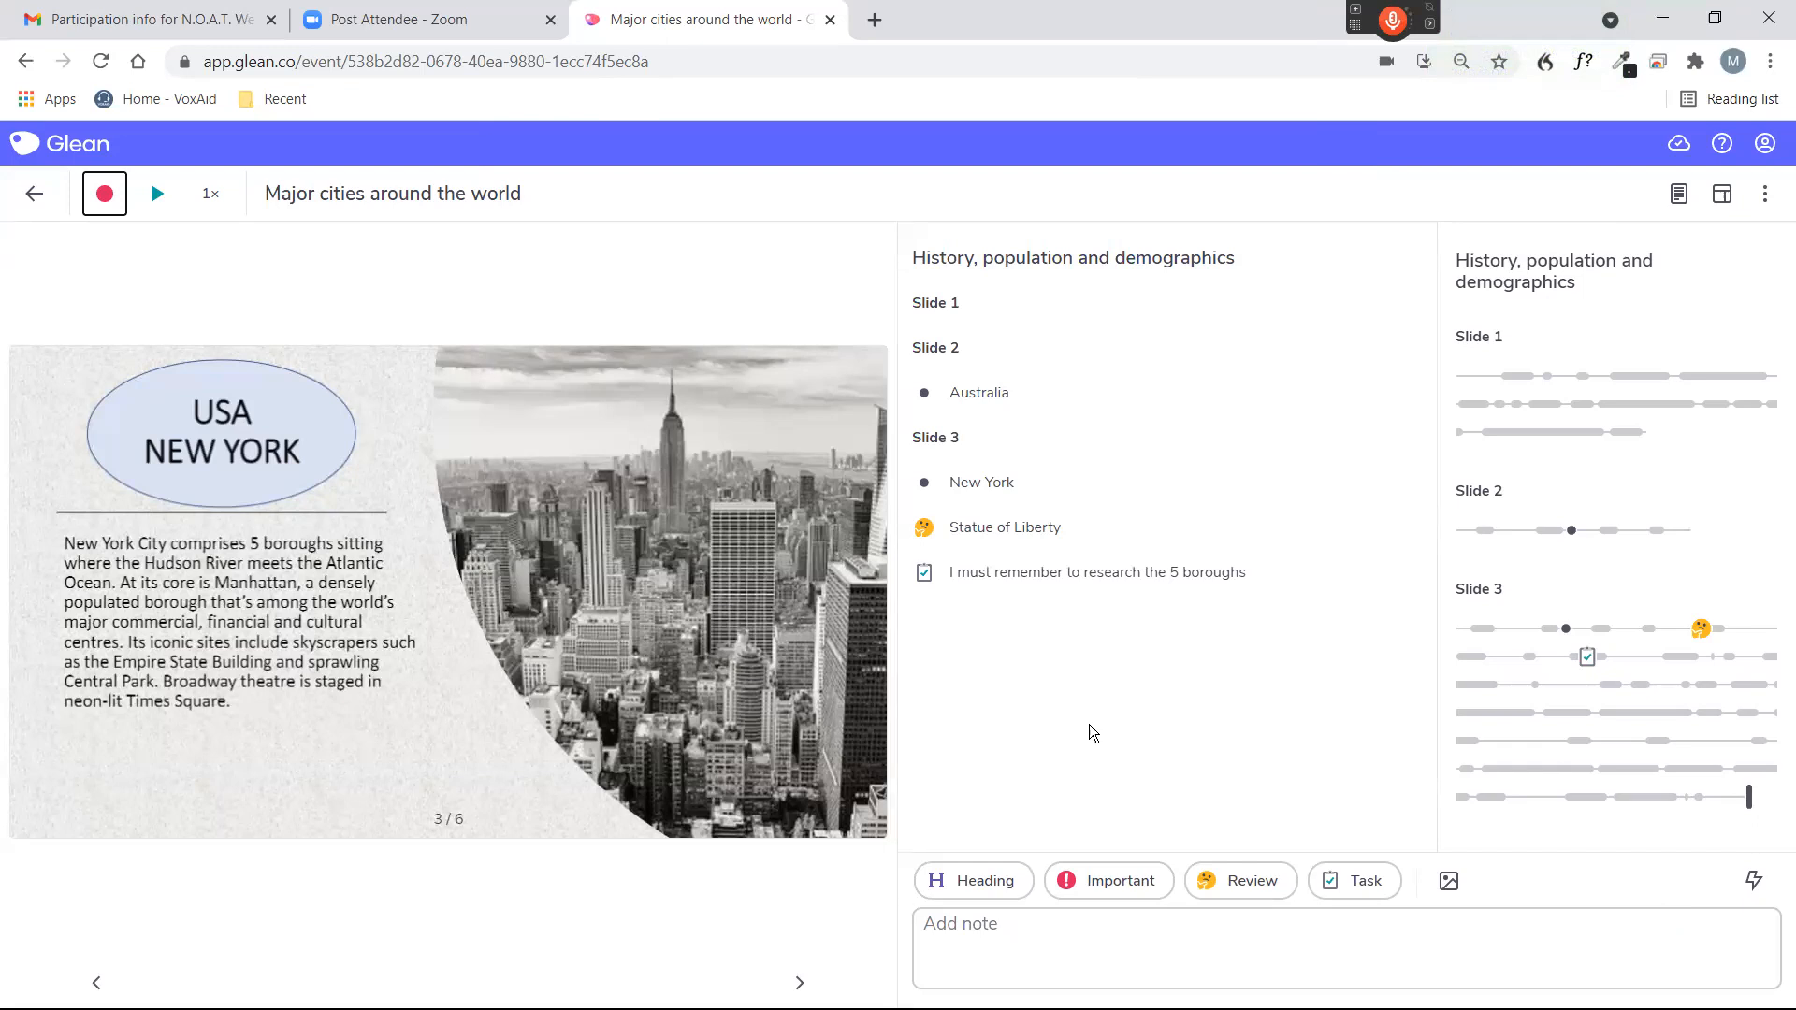
key(KP_Add)
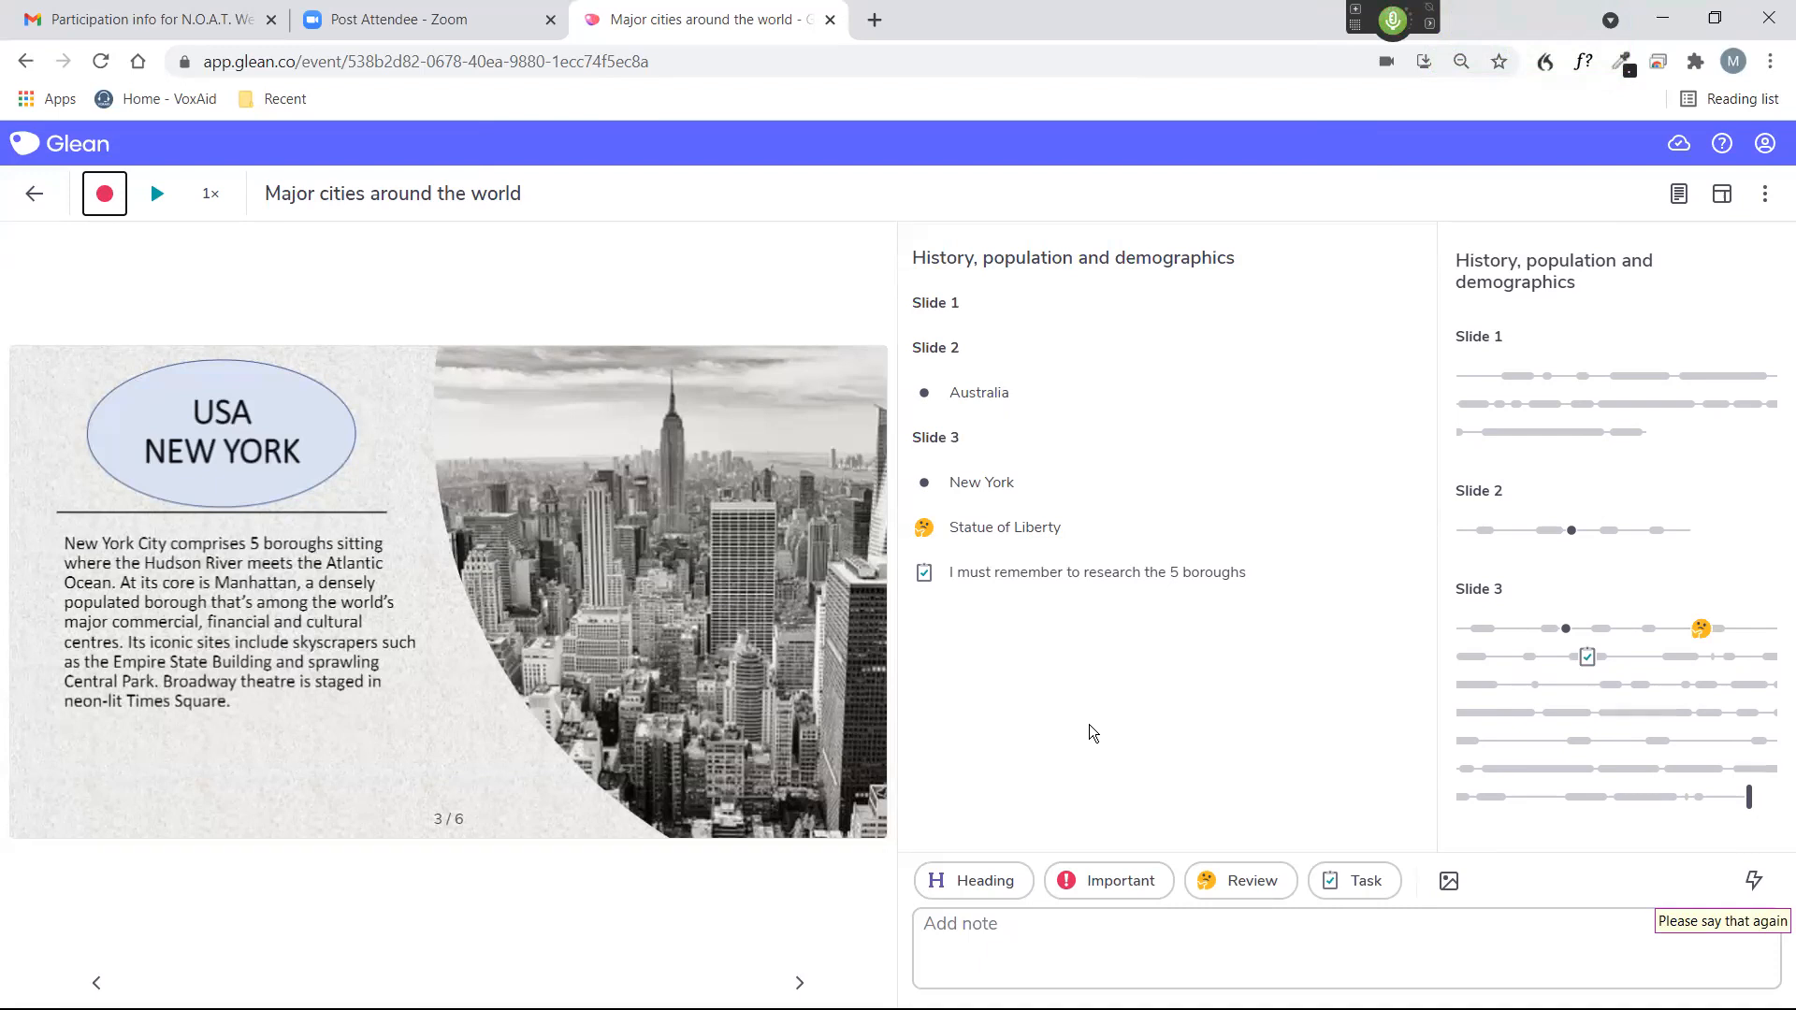
key(KP_Add)
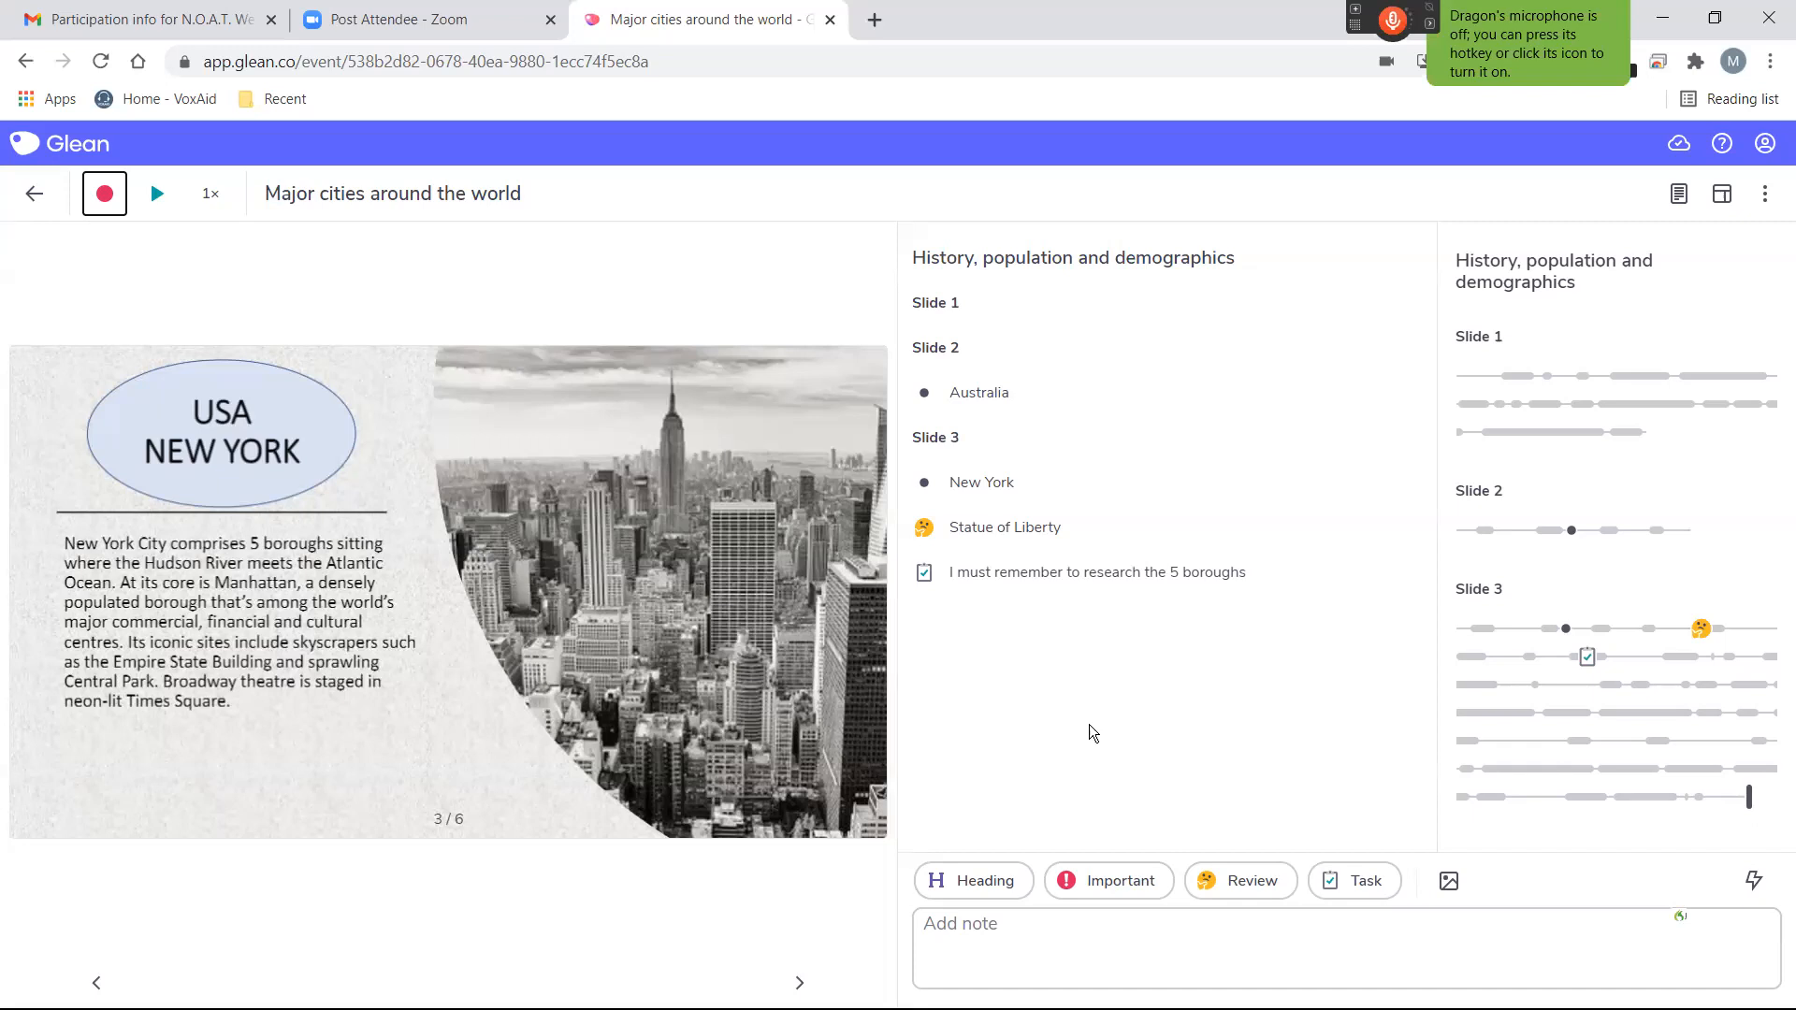
key(KP_Add)
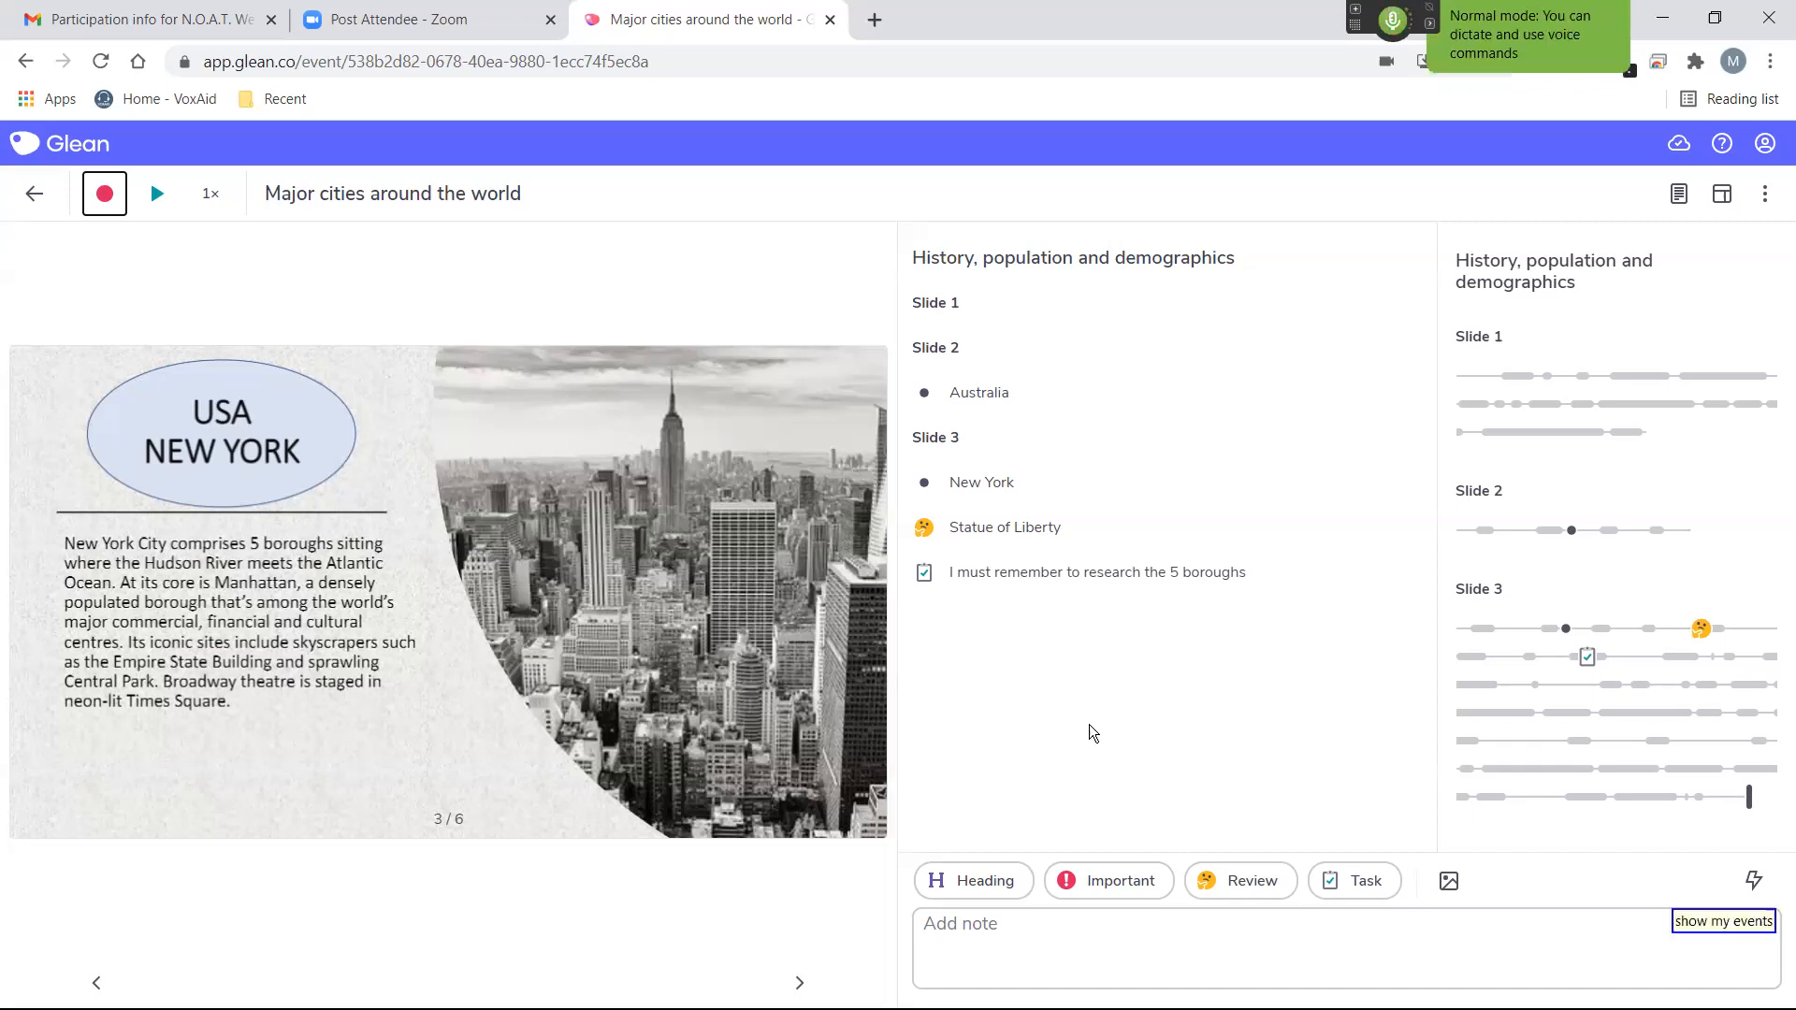
key(KP_Add)
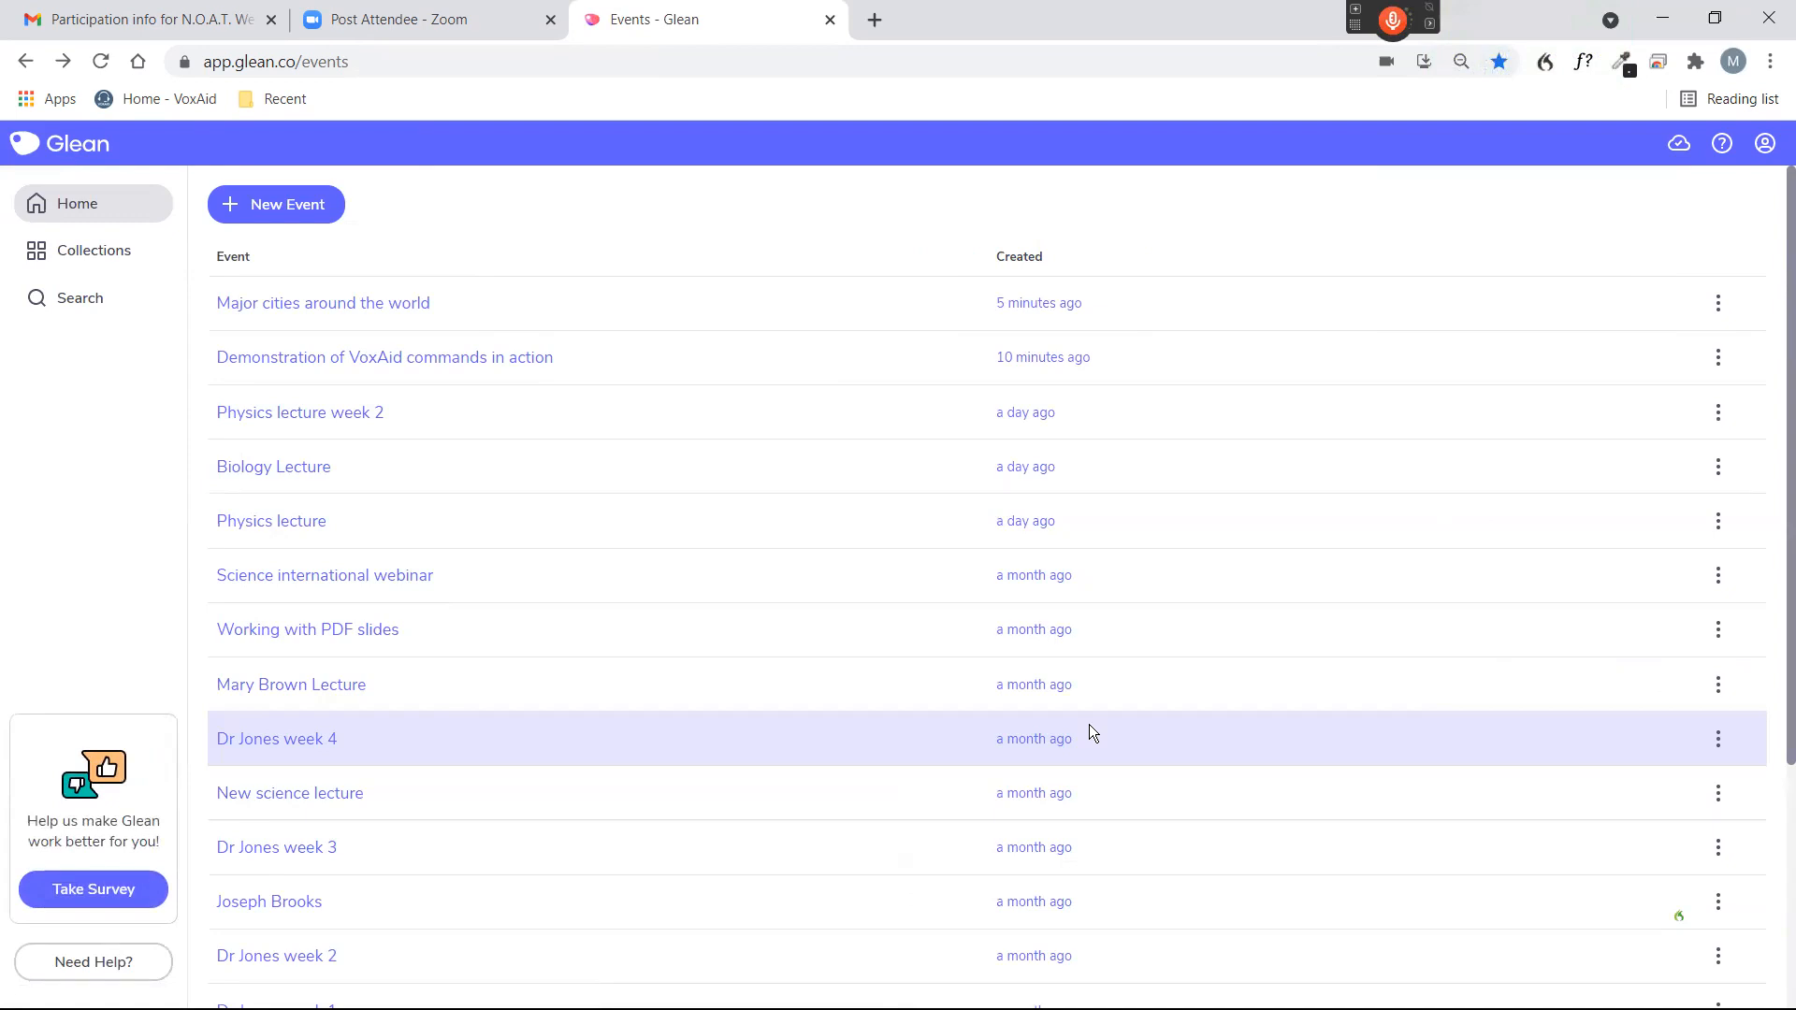
Browse the events list and open the "Solar System lecture" event by voice.
scroll(694, 495, down, 4)
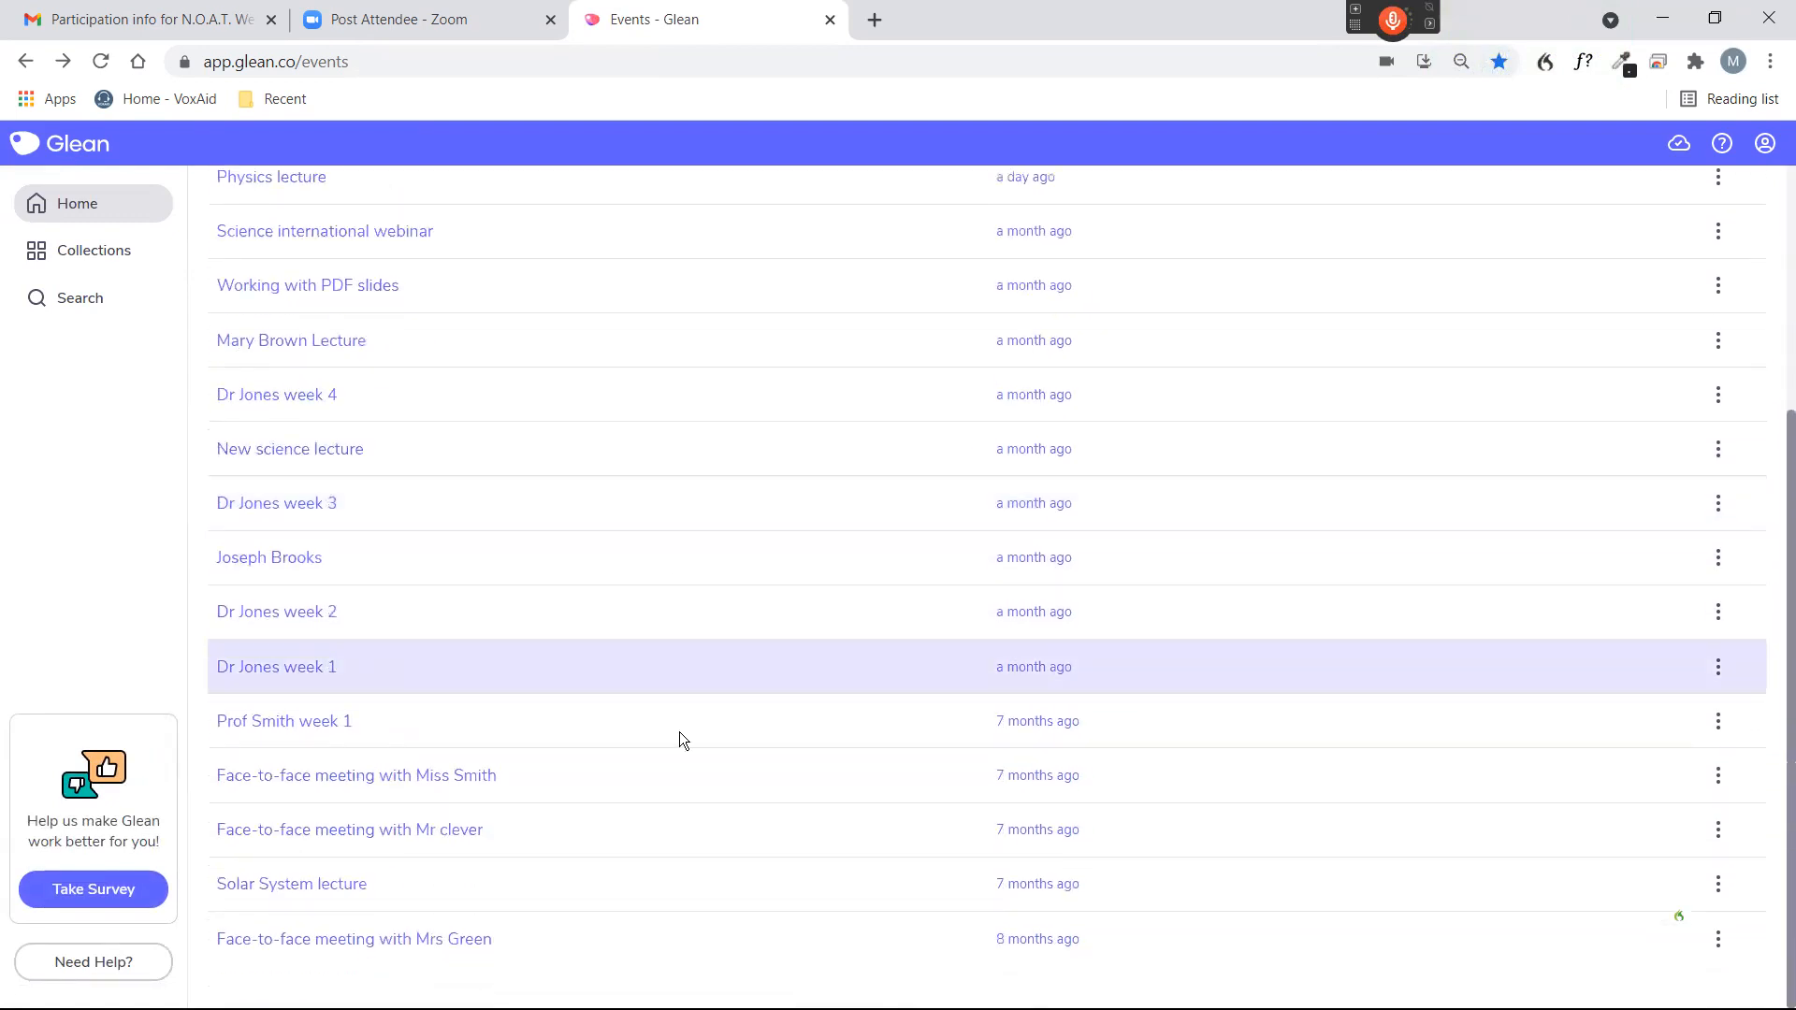
scroll(673, 692, up, 4)
scroll(730, 645, down, 4)
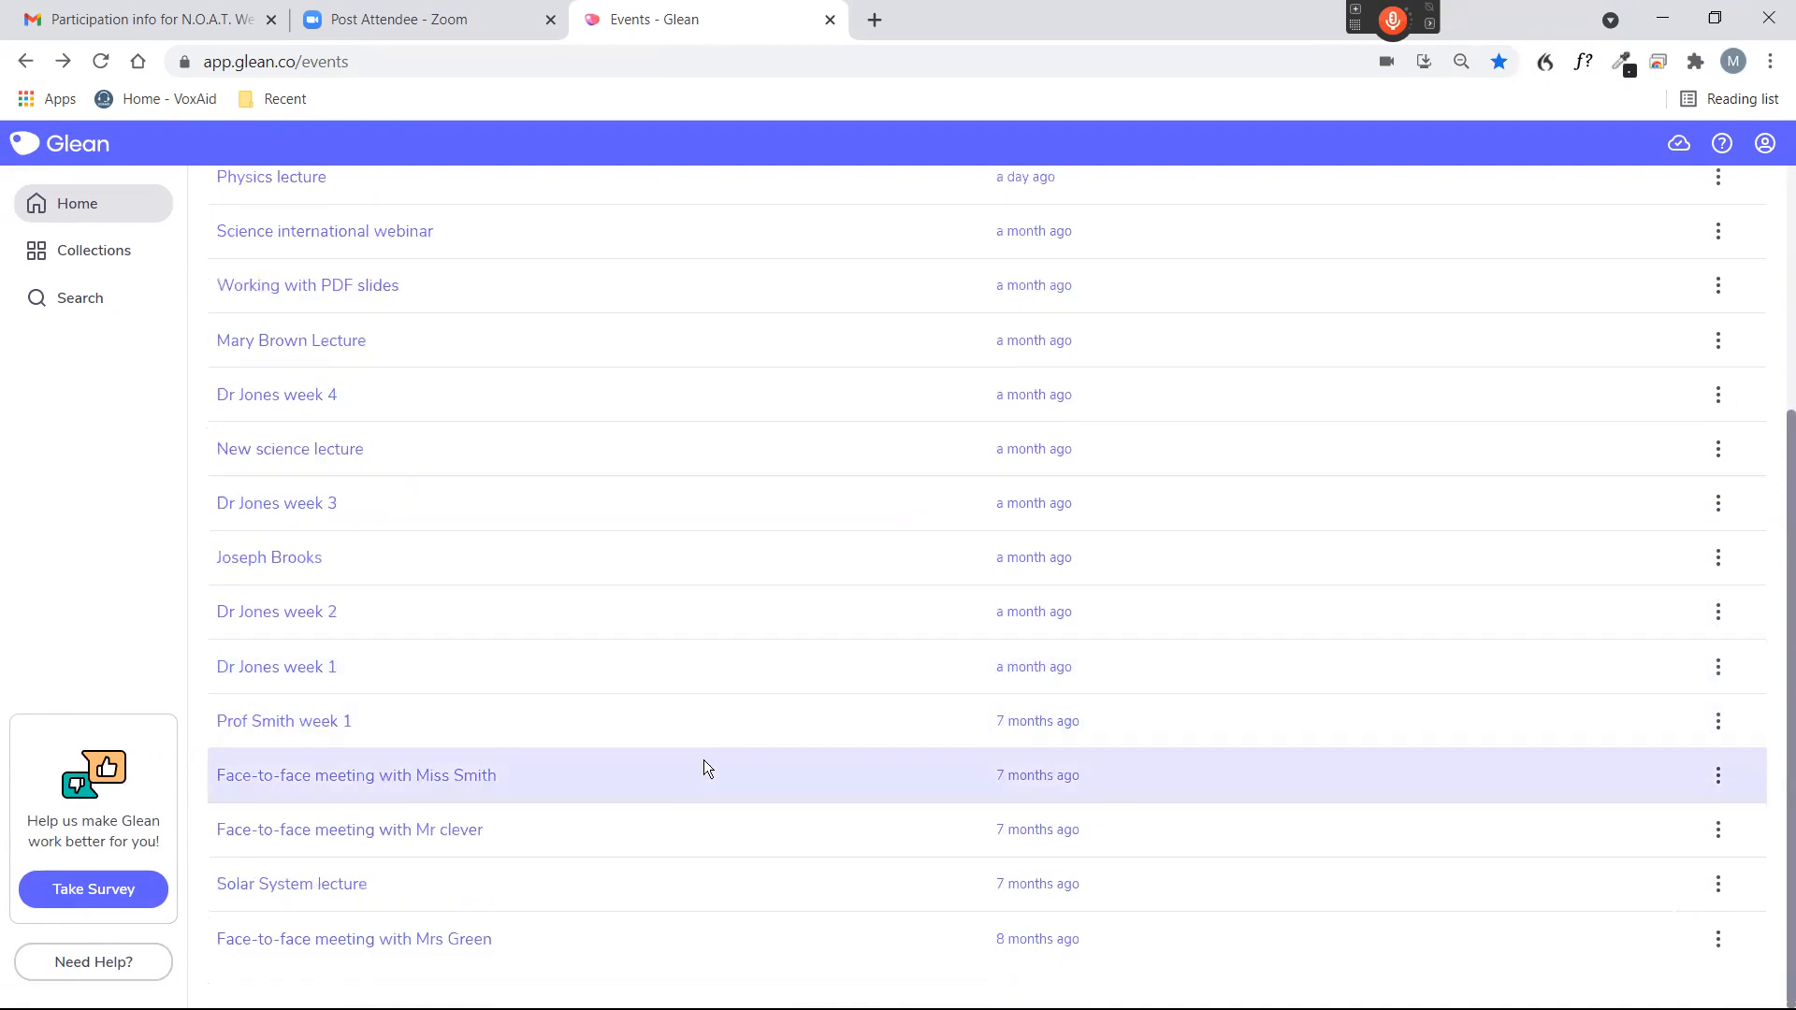
scroll(701, 746, up, 4)
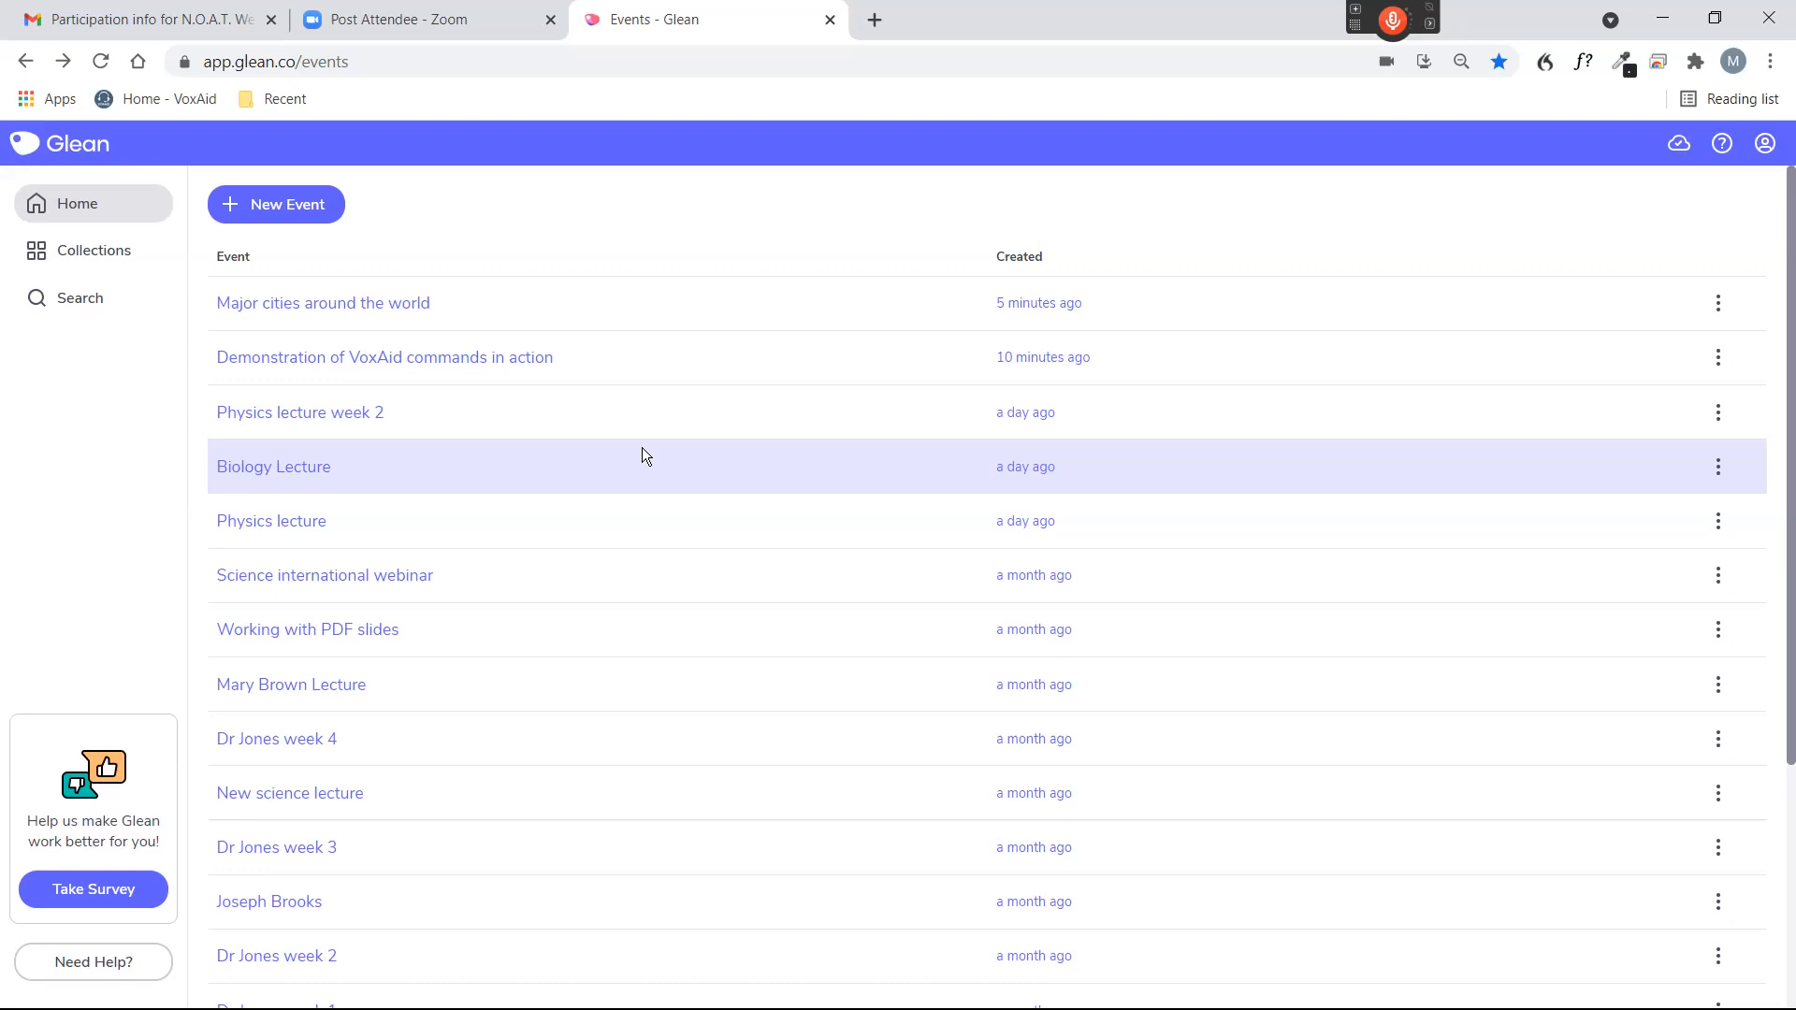
scroll(641, 447, down, 4)
scroll(633, 455, up, 4)
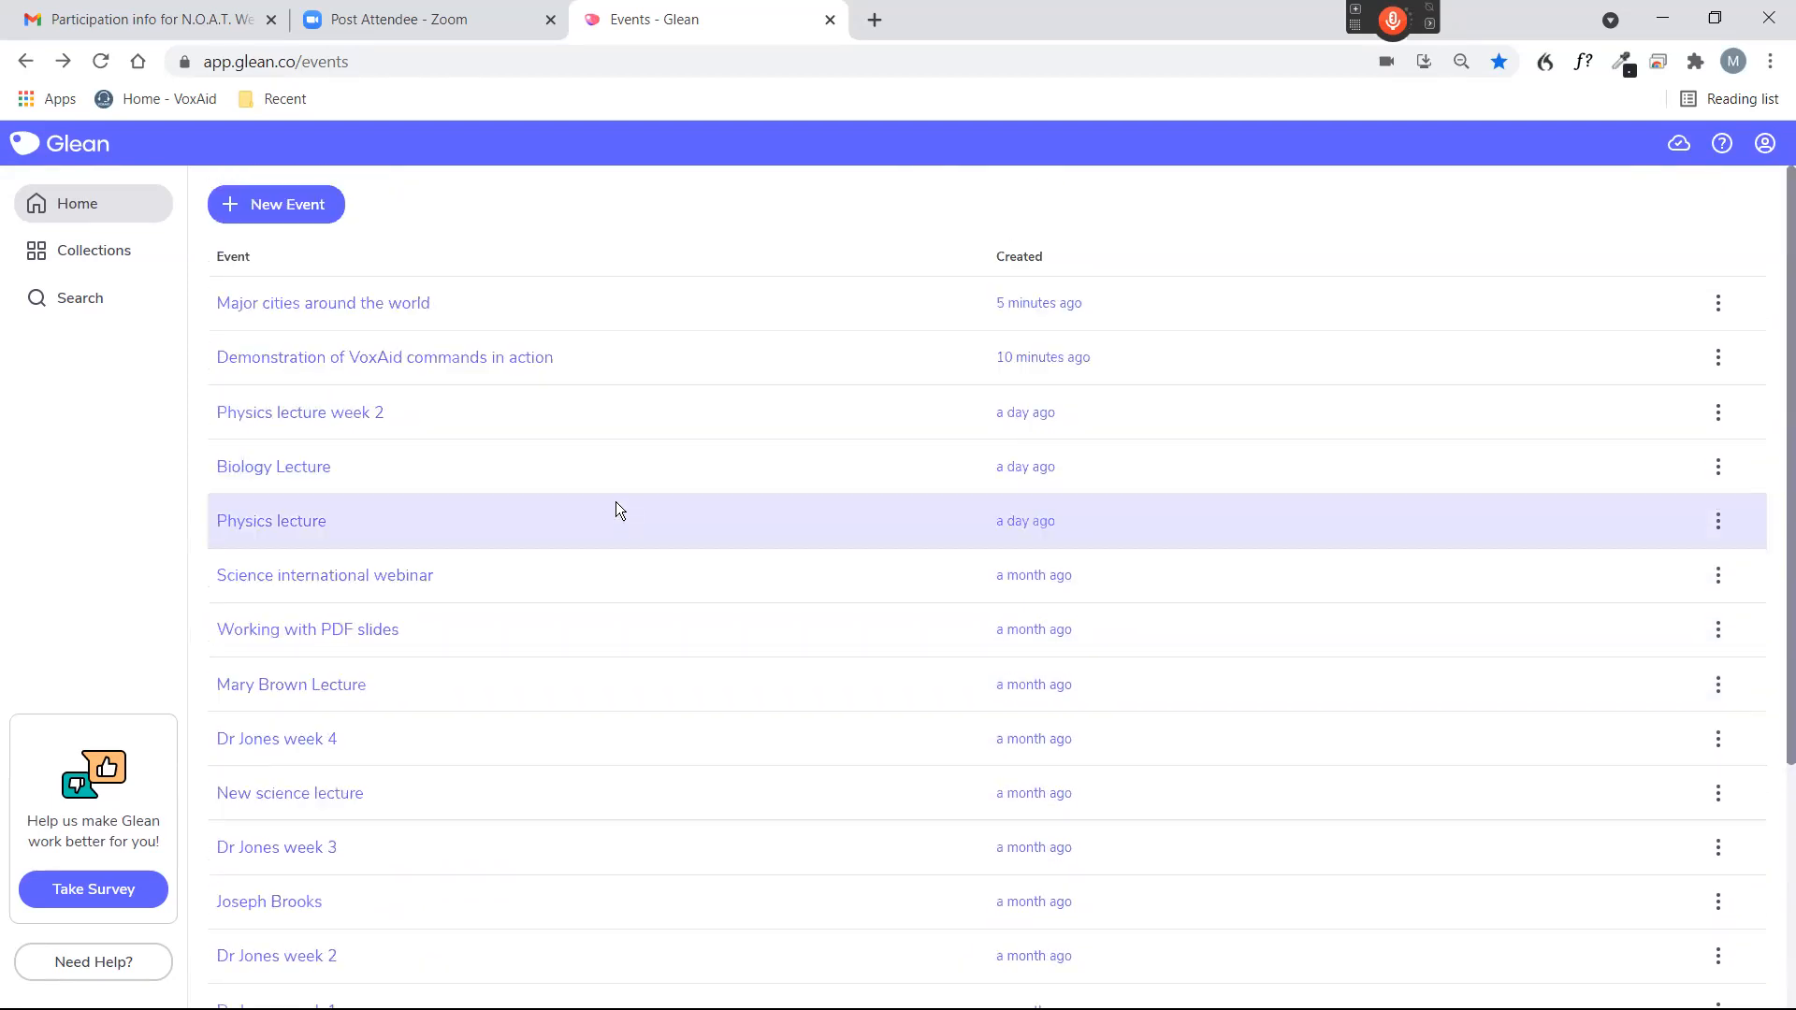
scroll(624, 503, down, 4)
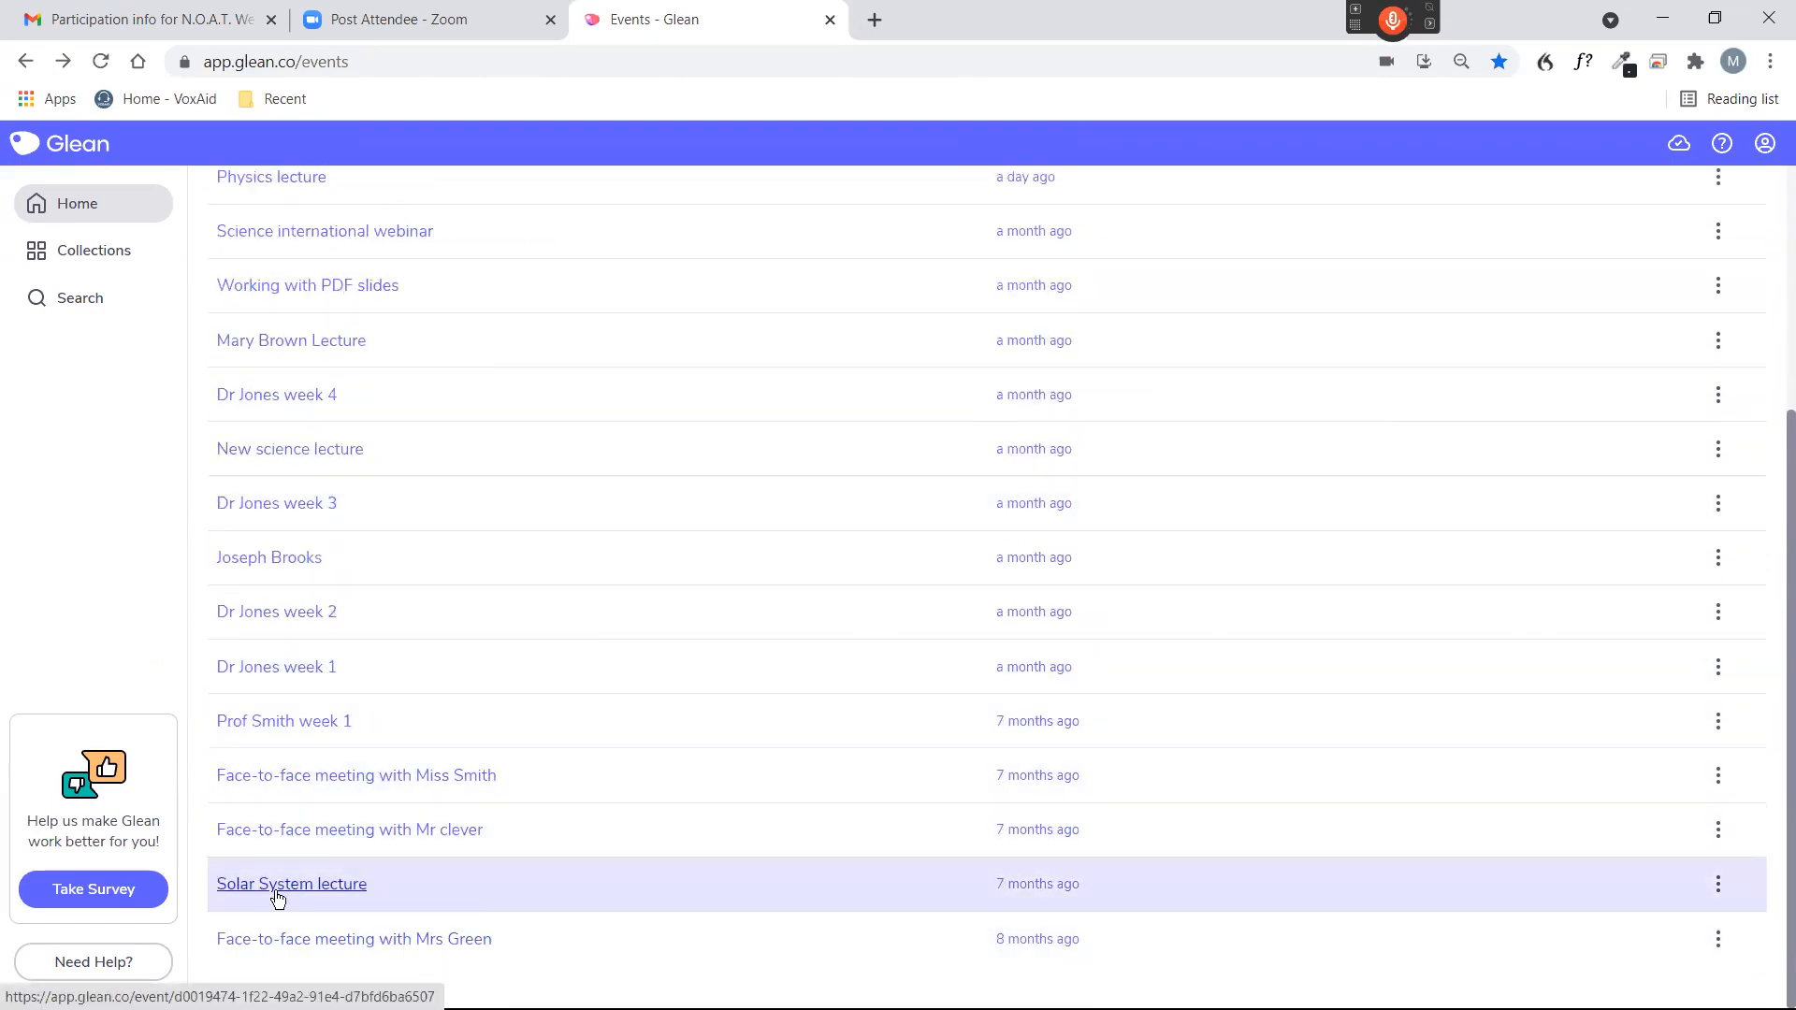
scroll(627, 589, up, 4)
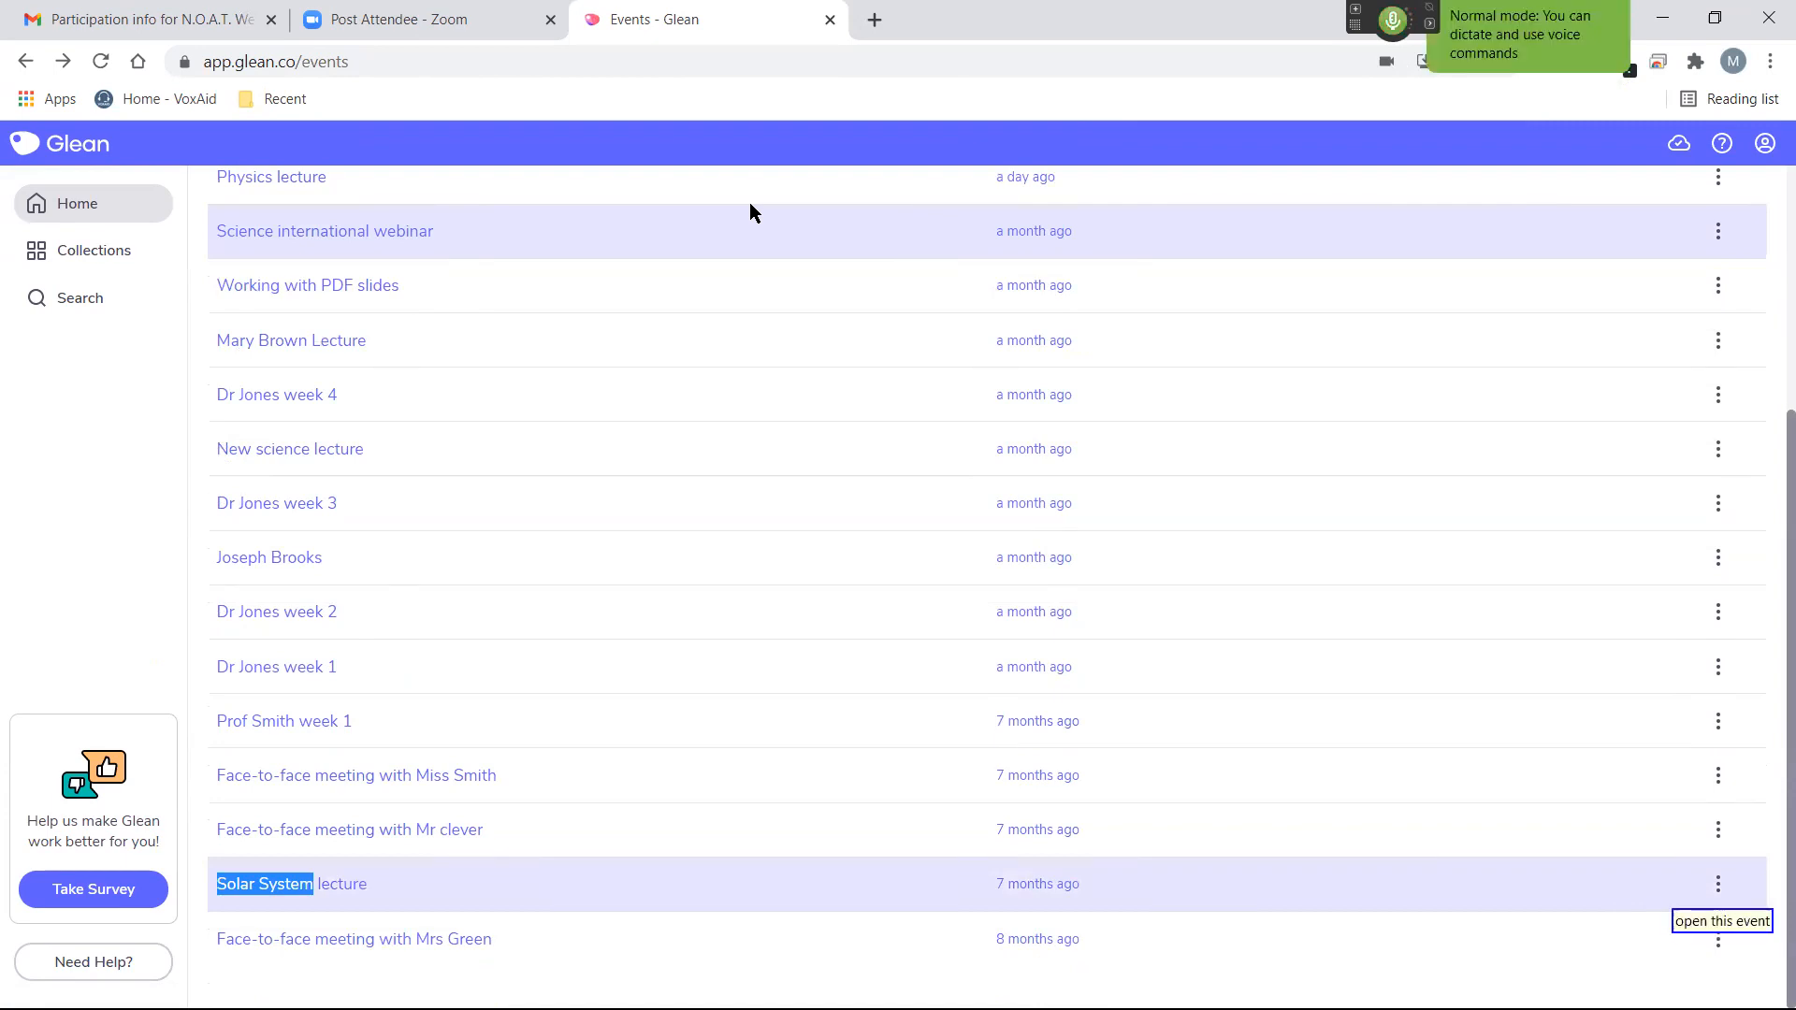
key(Return)
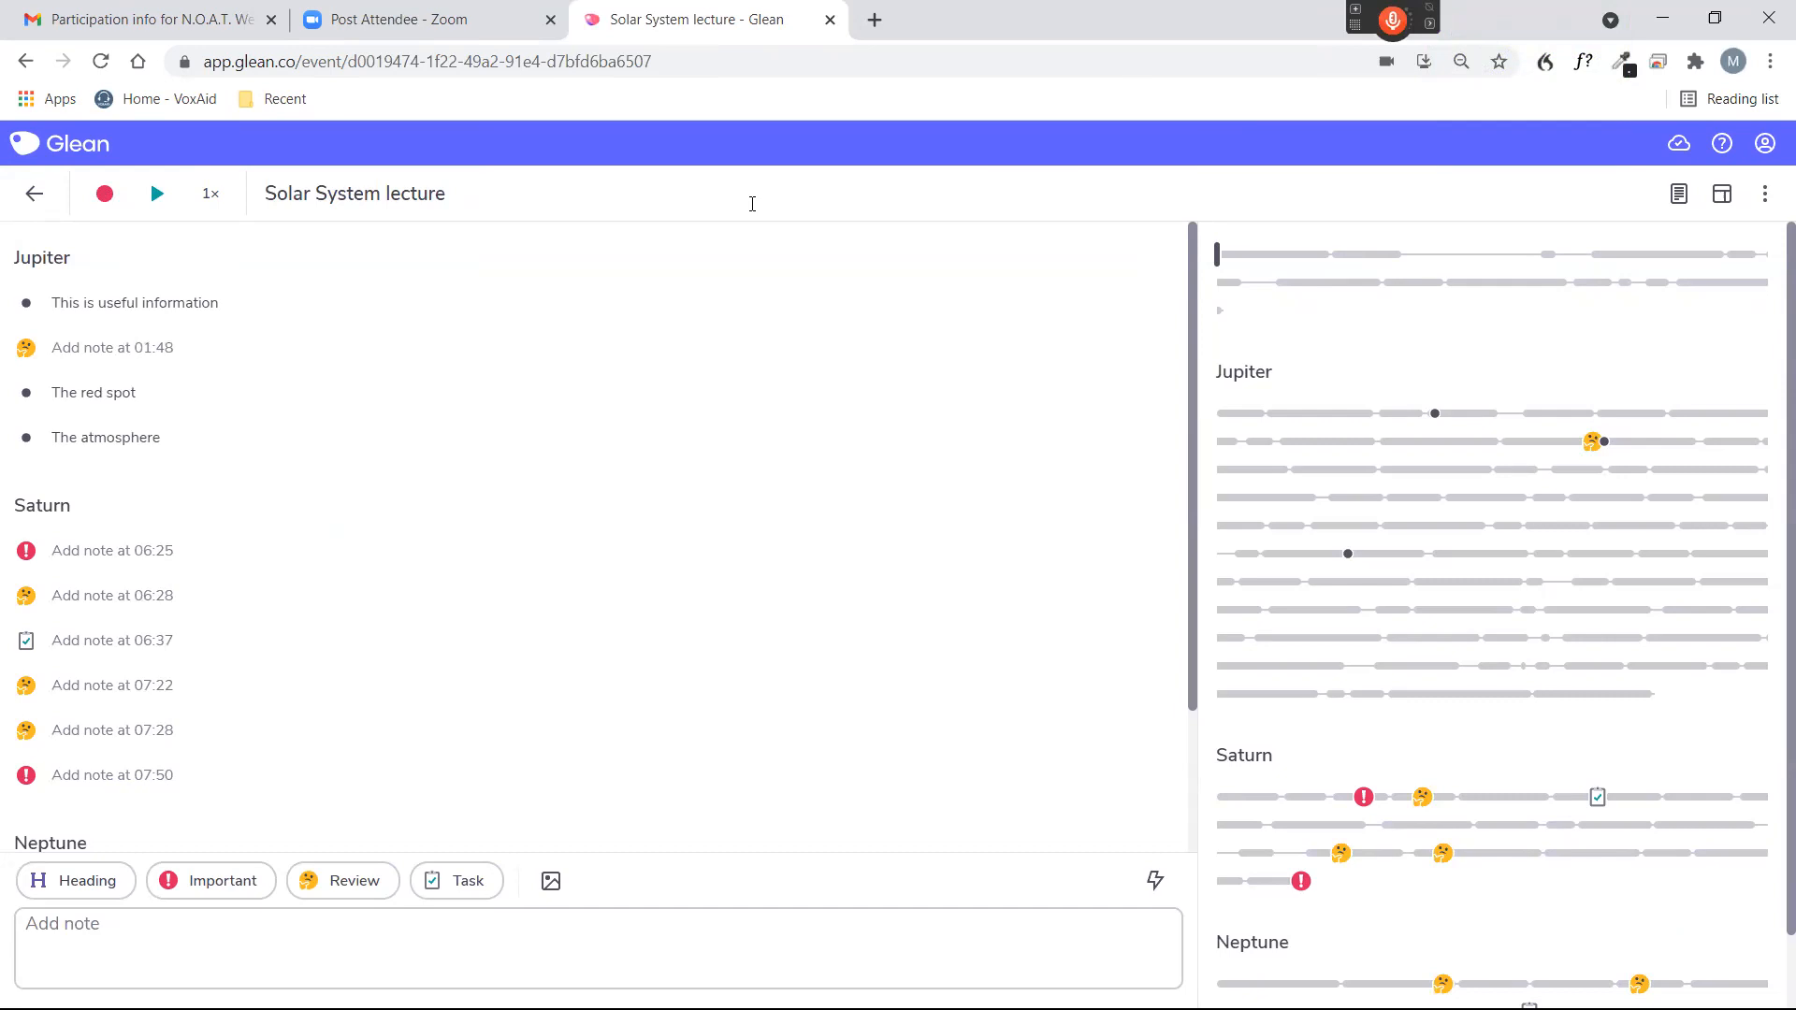
By voice, return to the "Major cities around the world" event and rename it "Major cities around the world updated".
key(KP_Add)
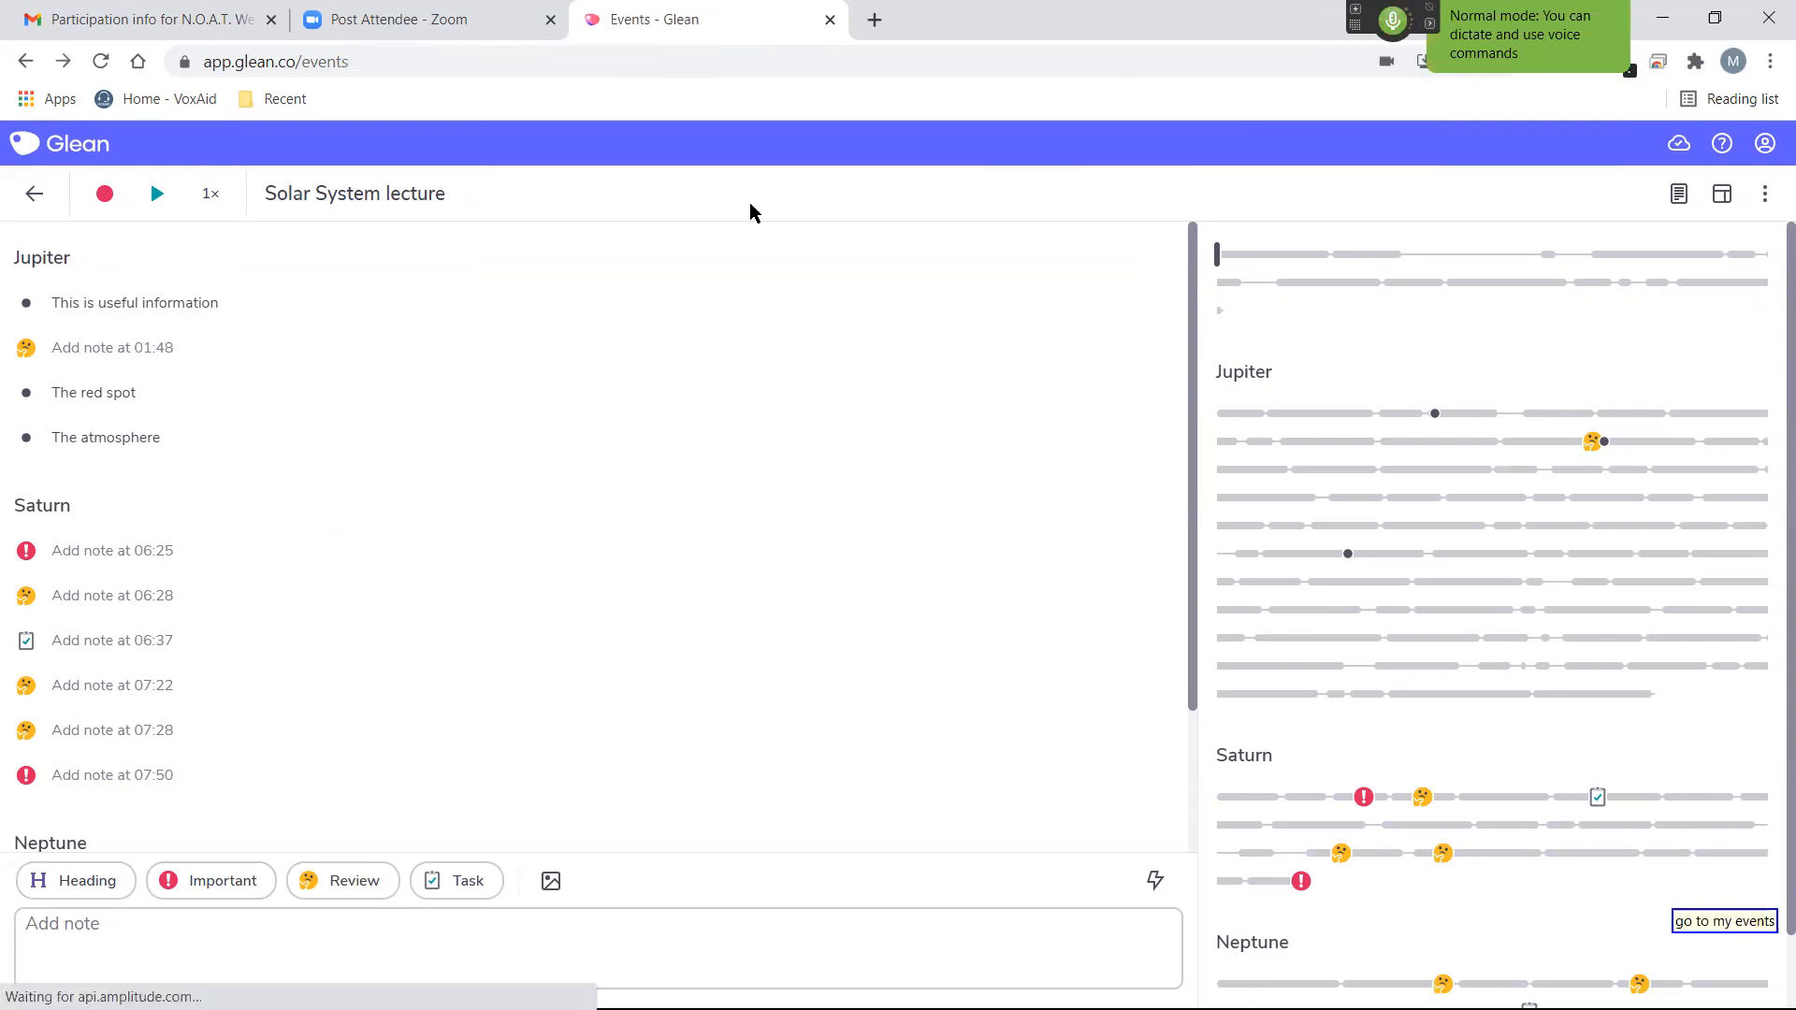
key(KP_Add)
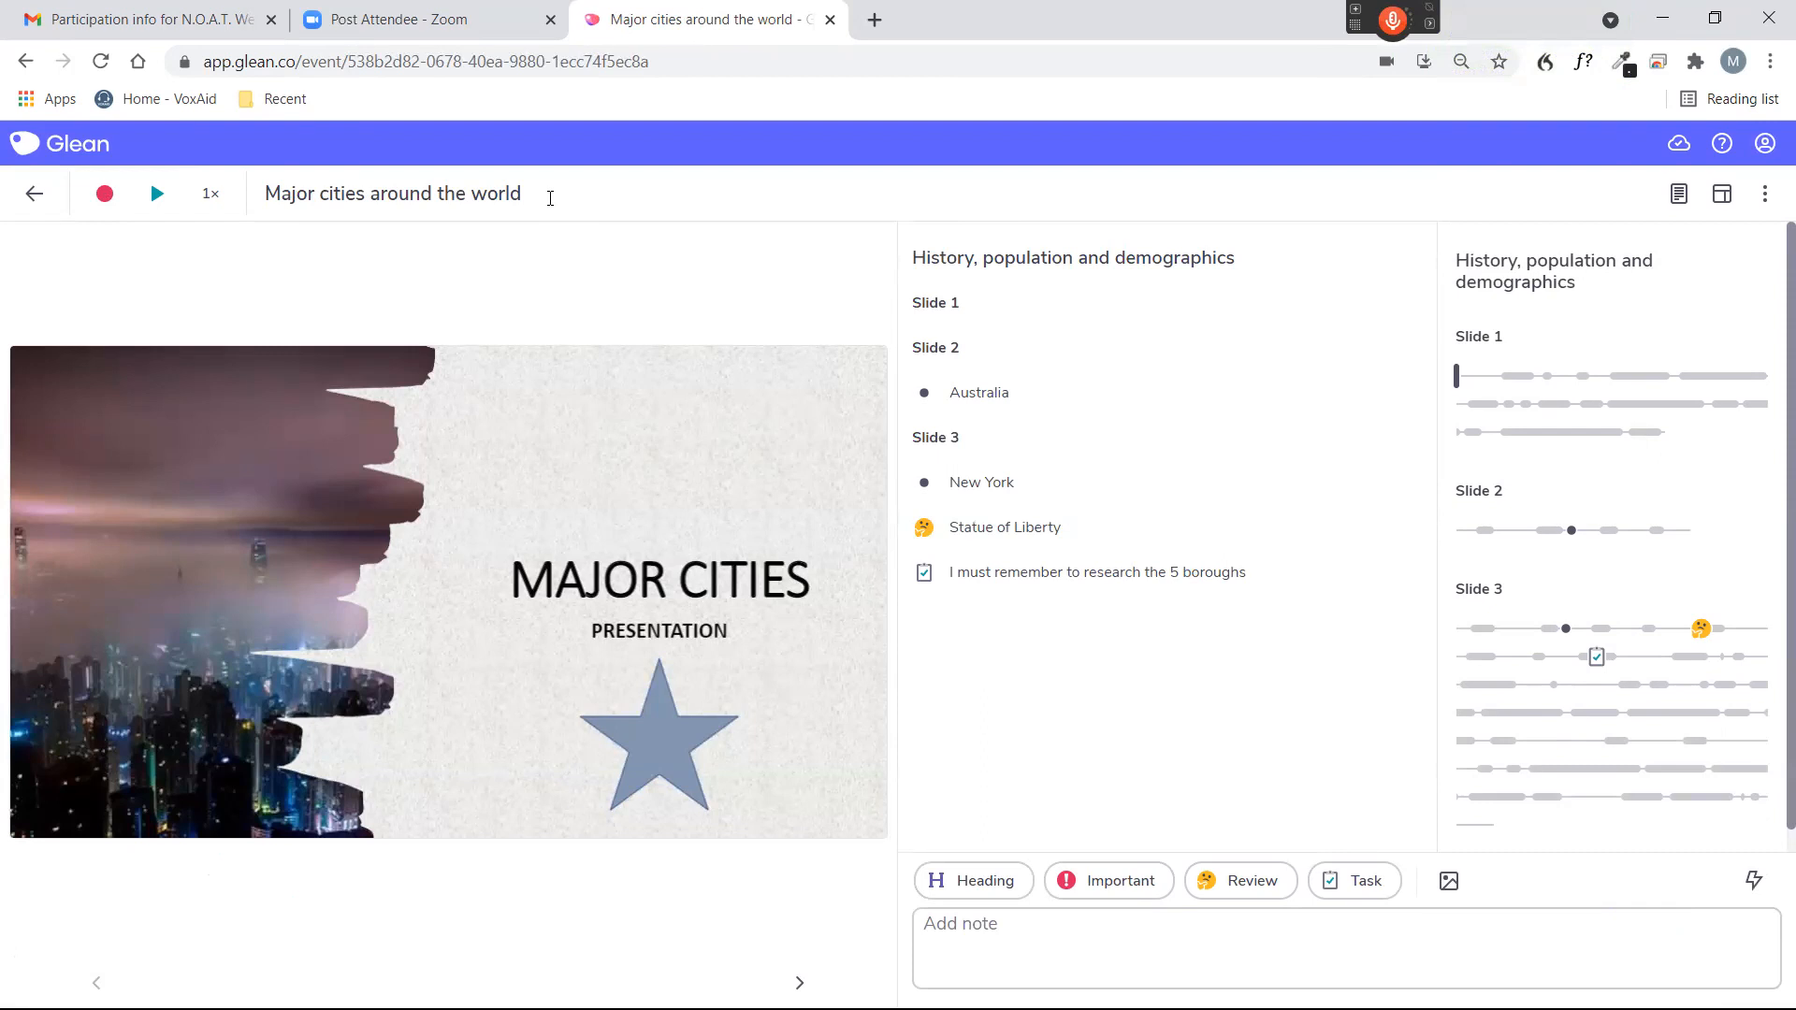
key(KP_Add)
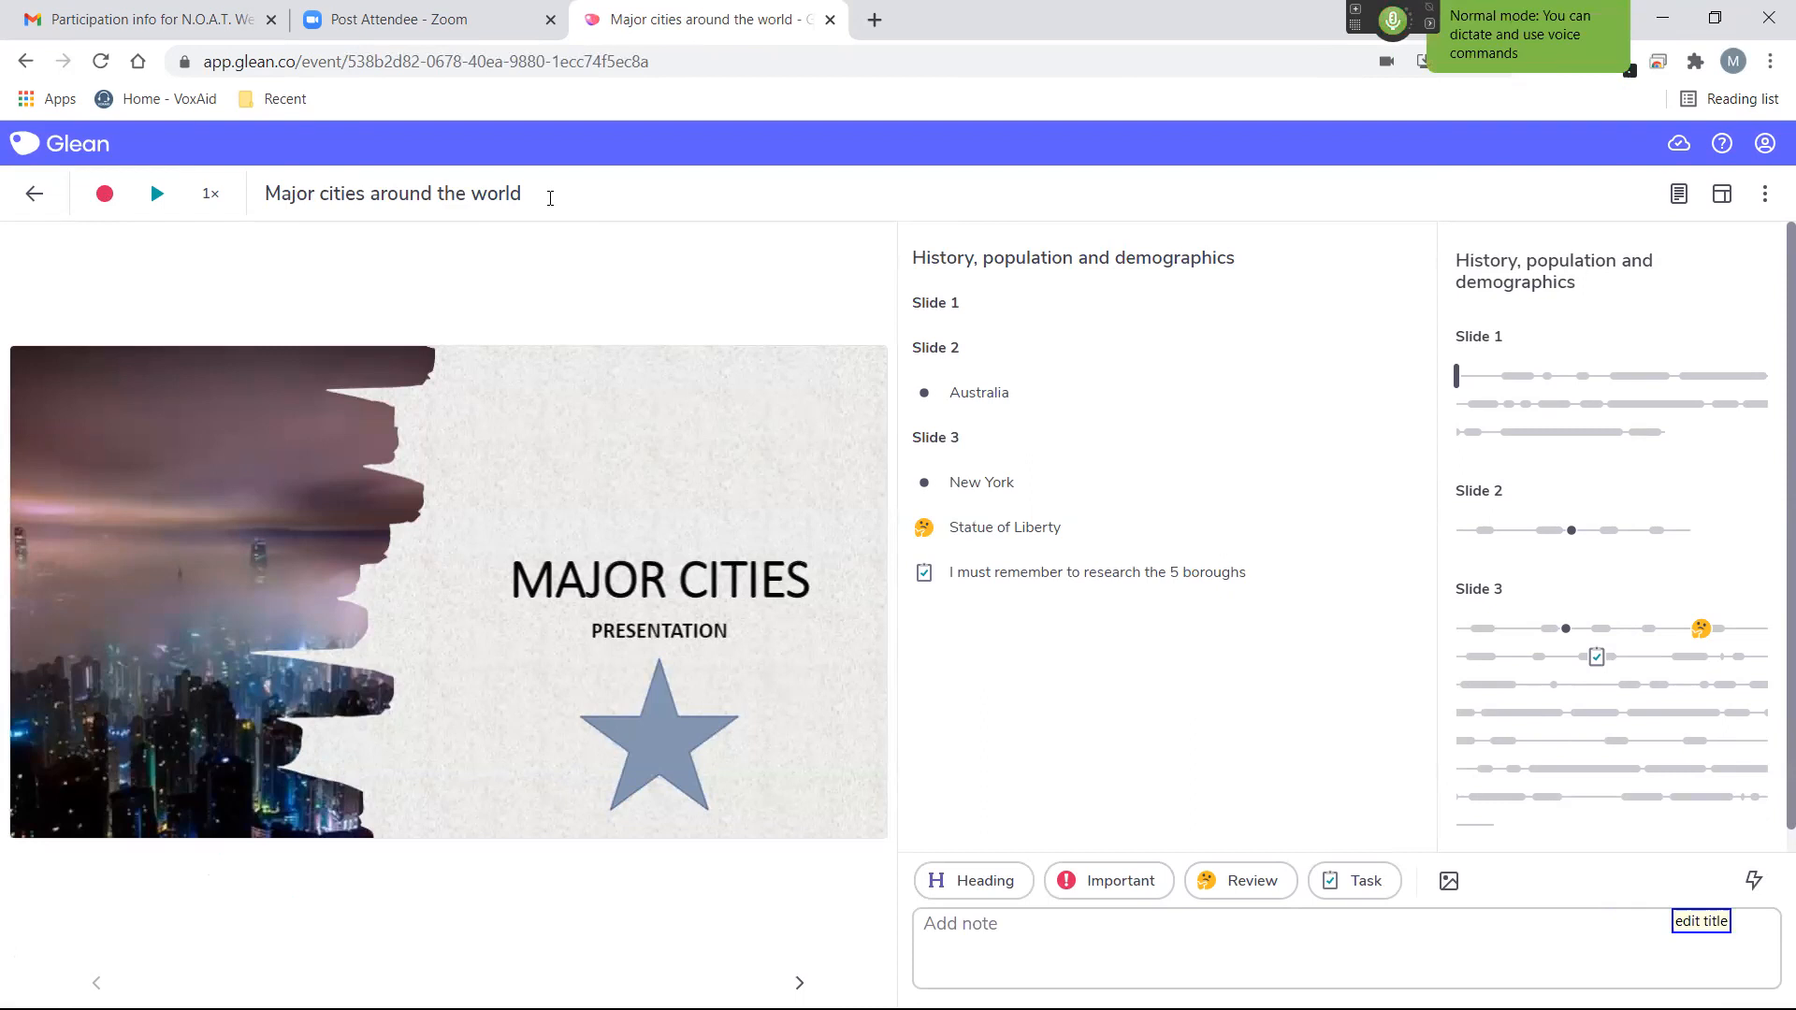
click(550, 199)
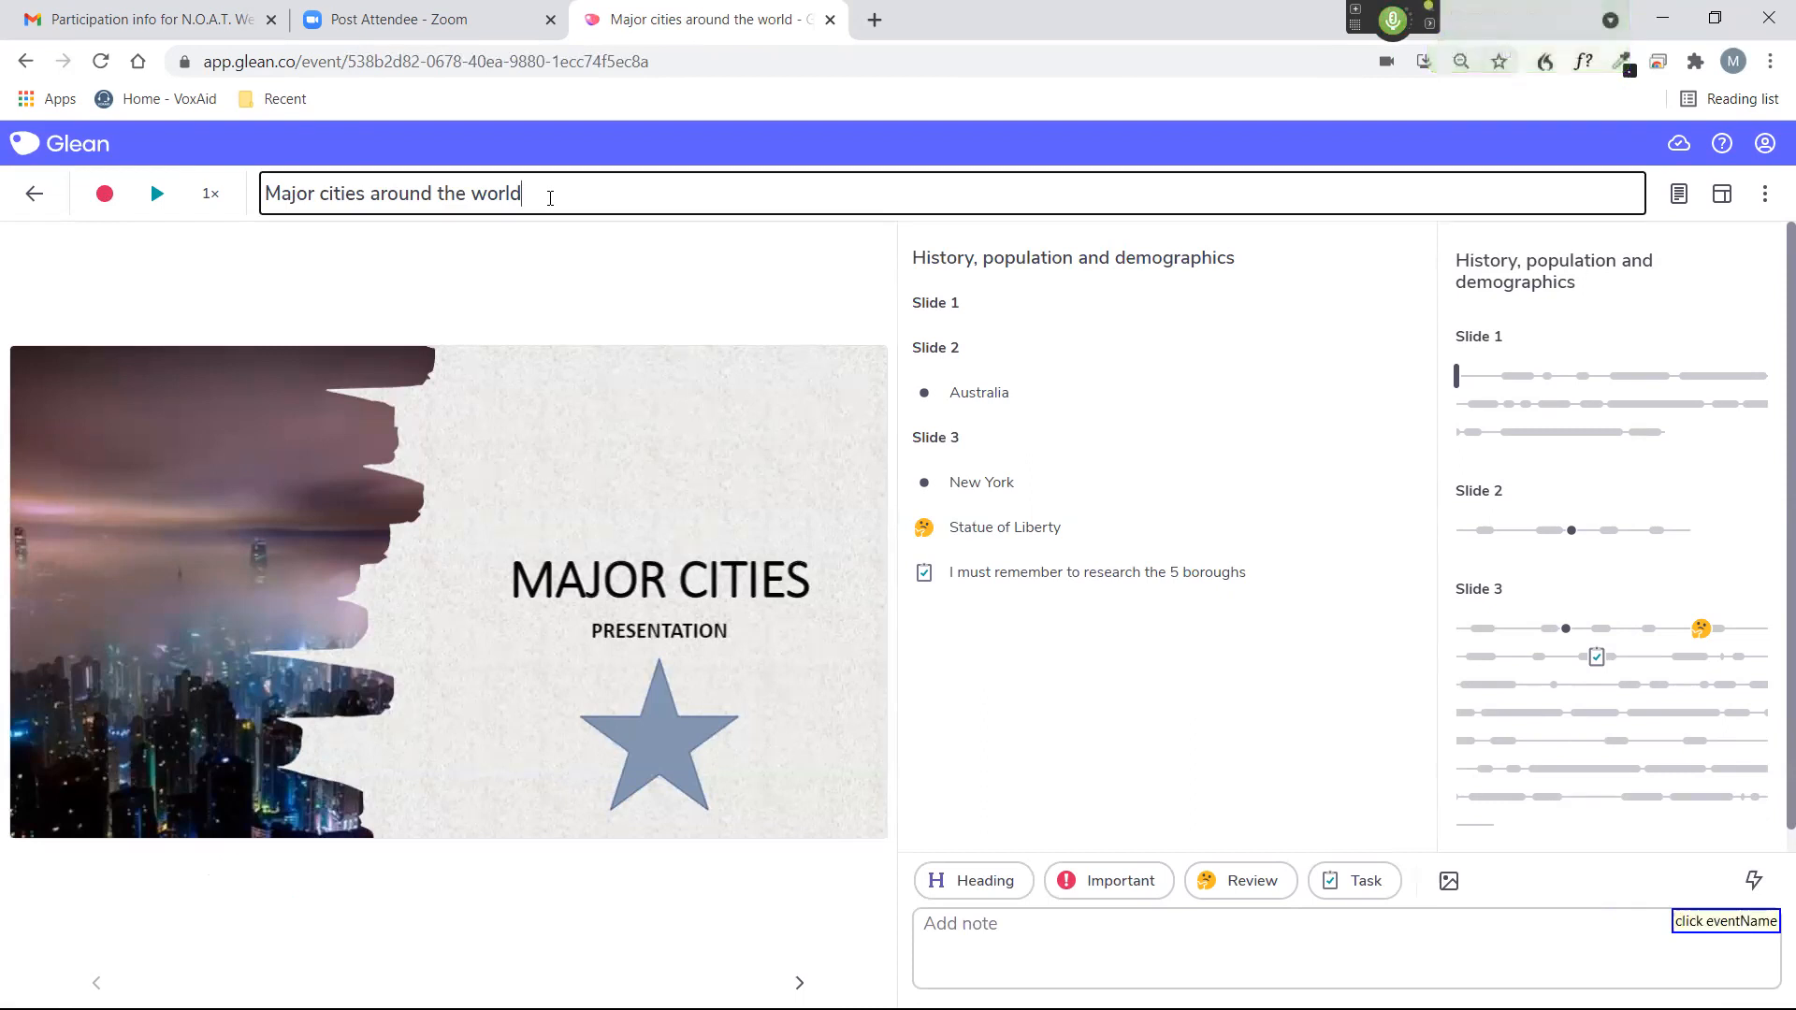
text(updated)
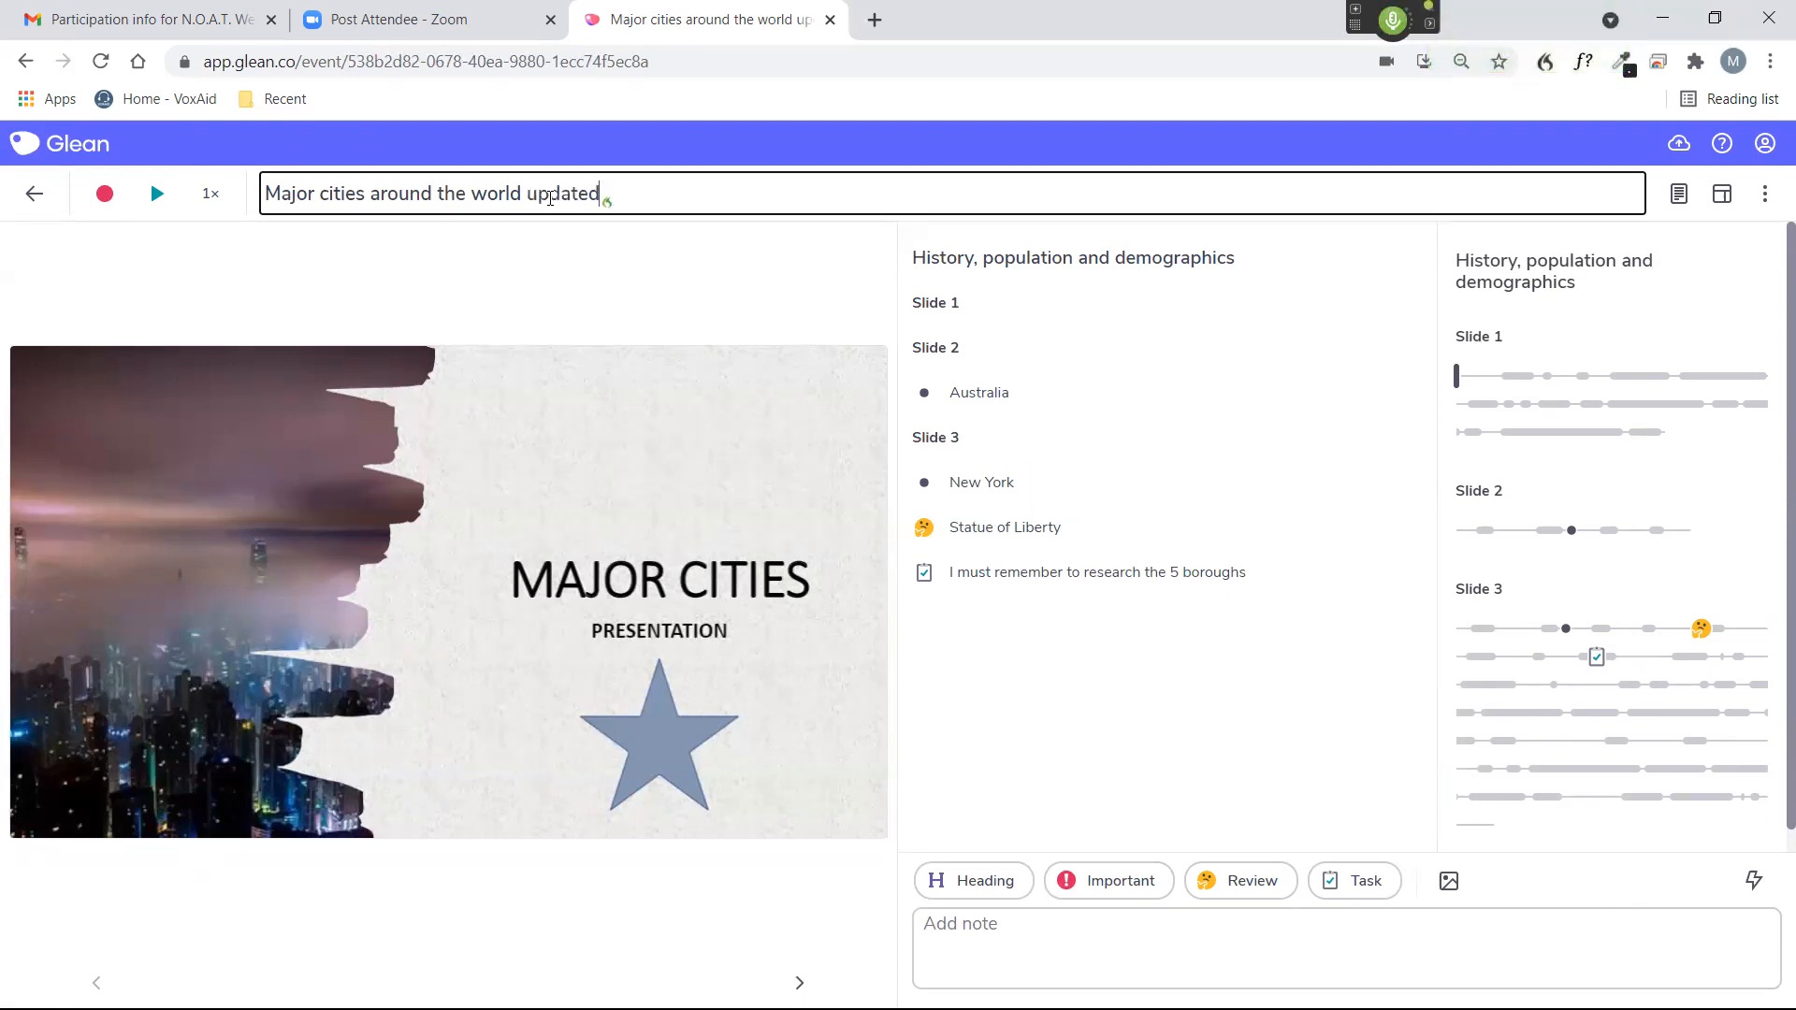
key(Return)
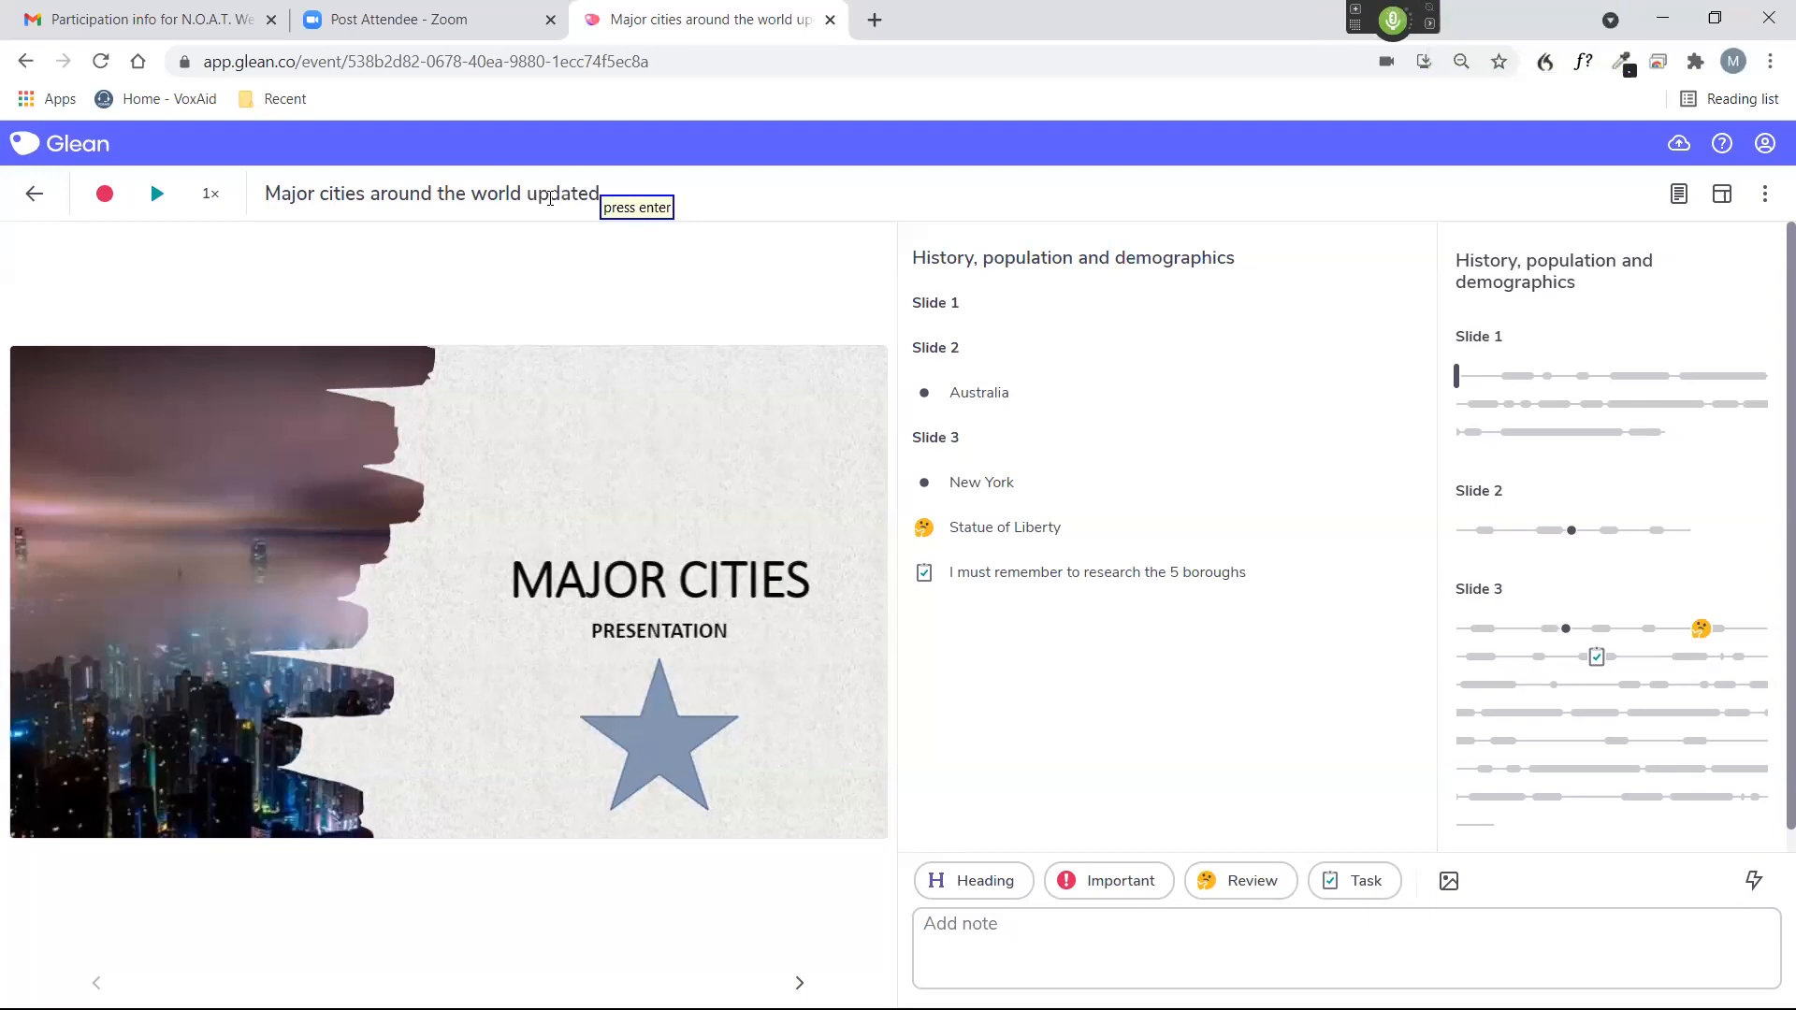
Play back part of the event's recording and view the available playback speeds.
key(KP_Add)
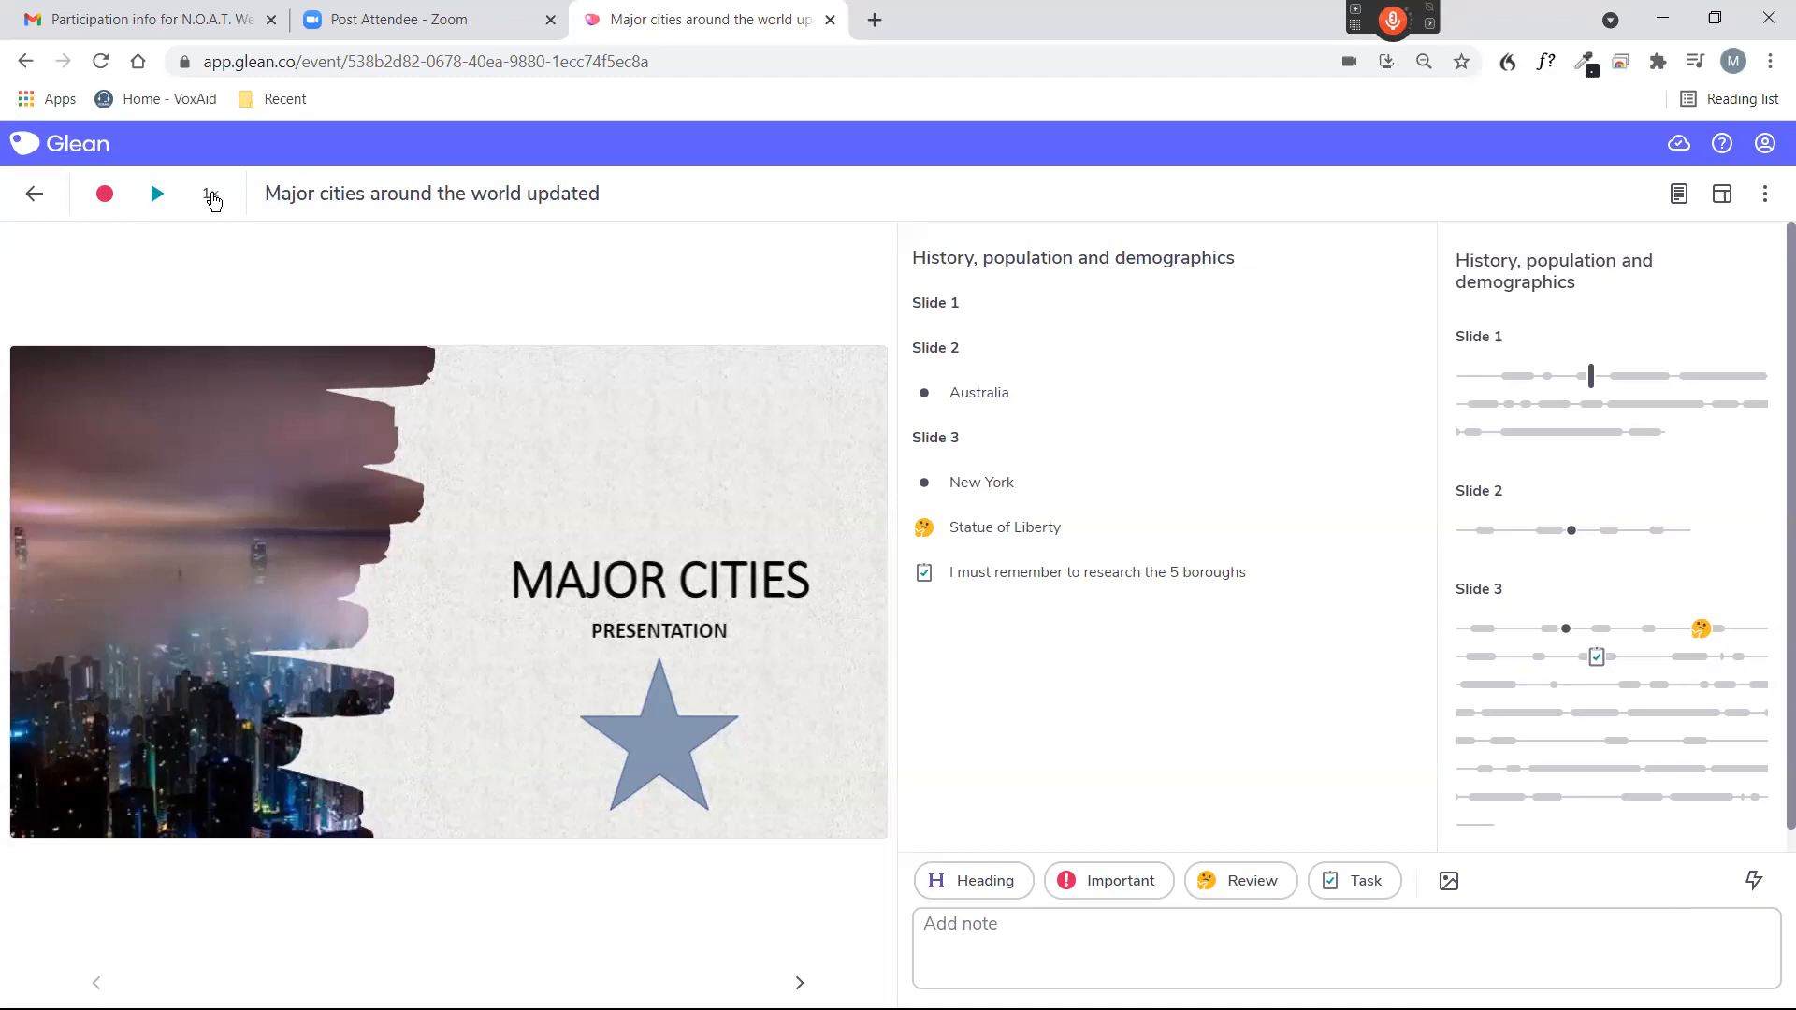
click(211, 195)
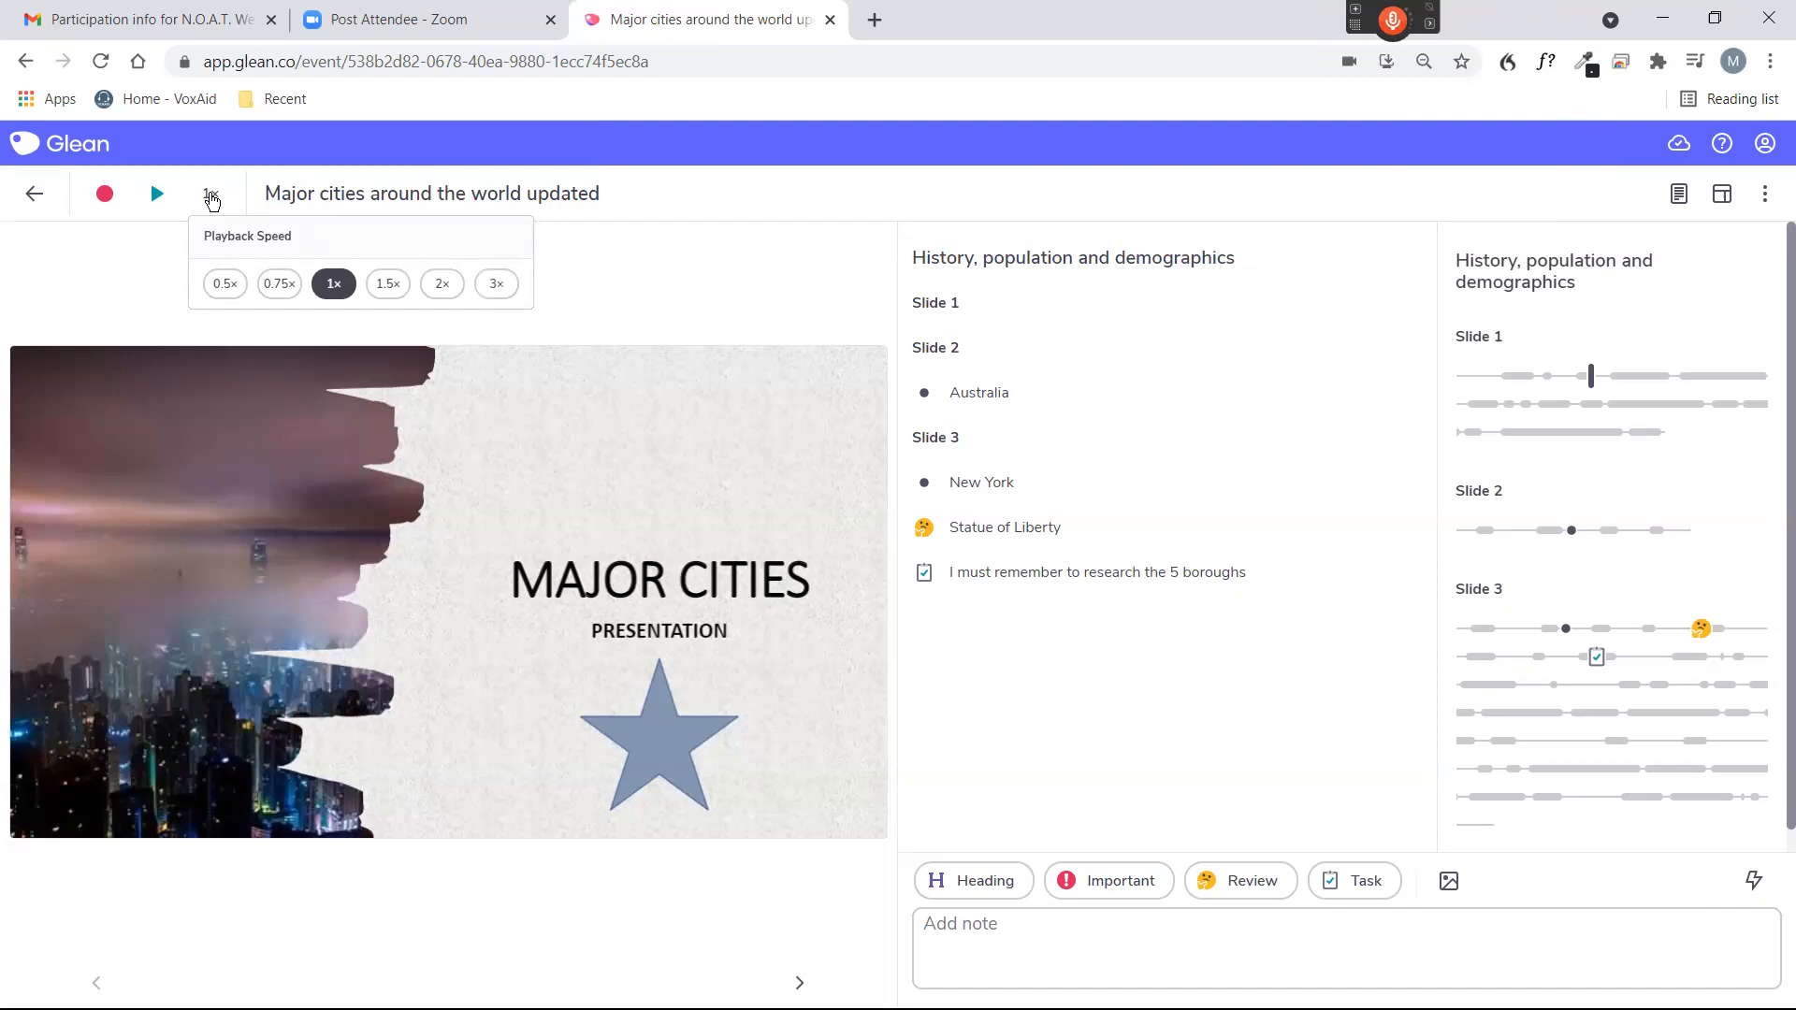
click(819, 289)
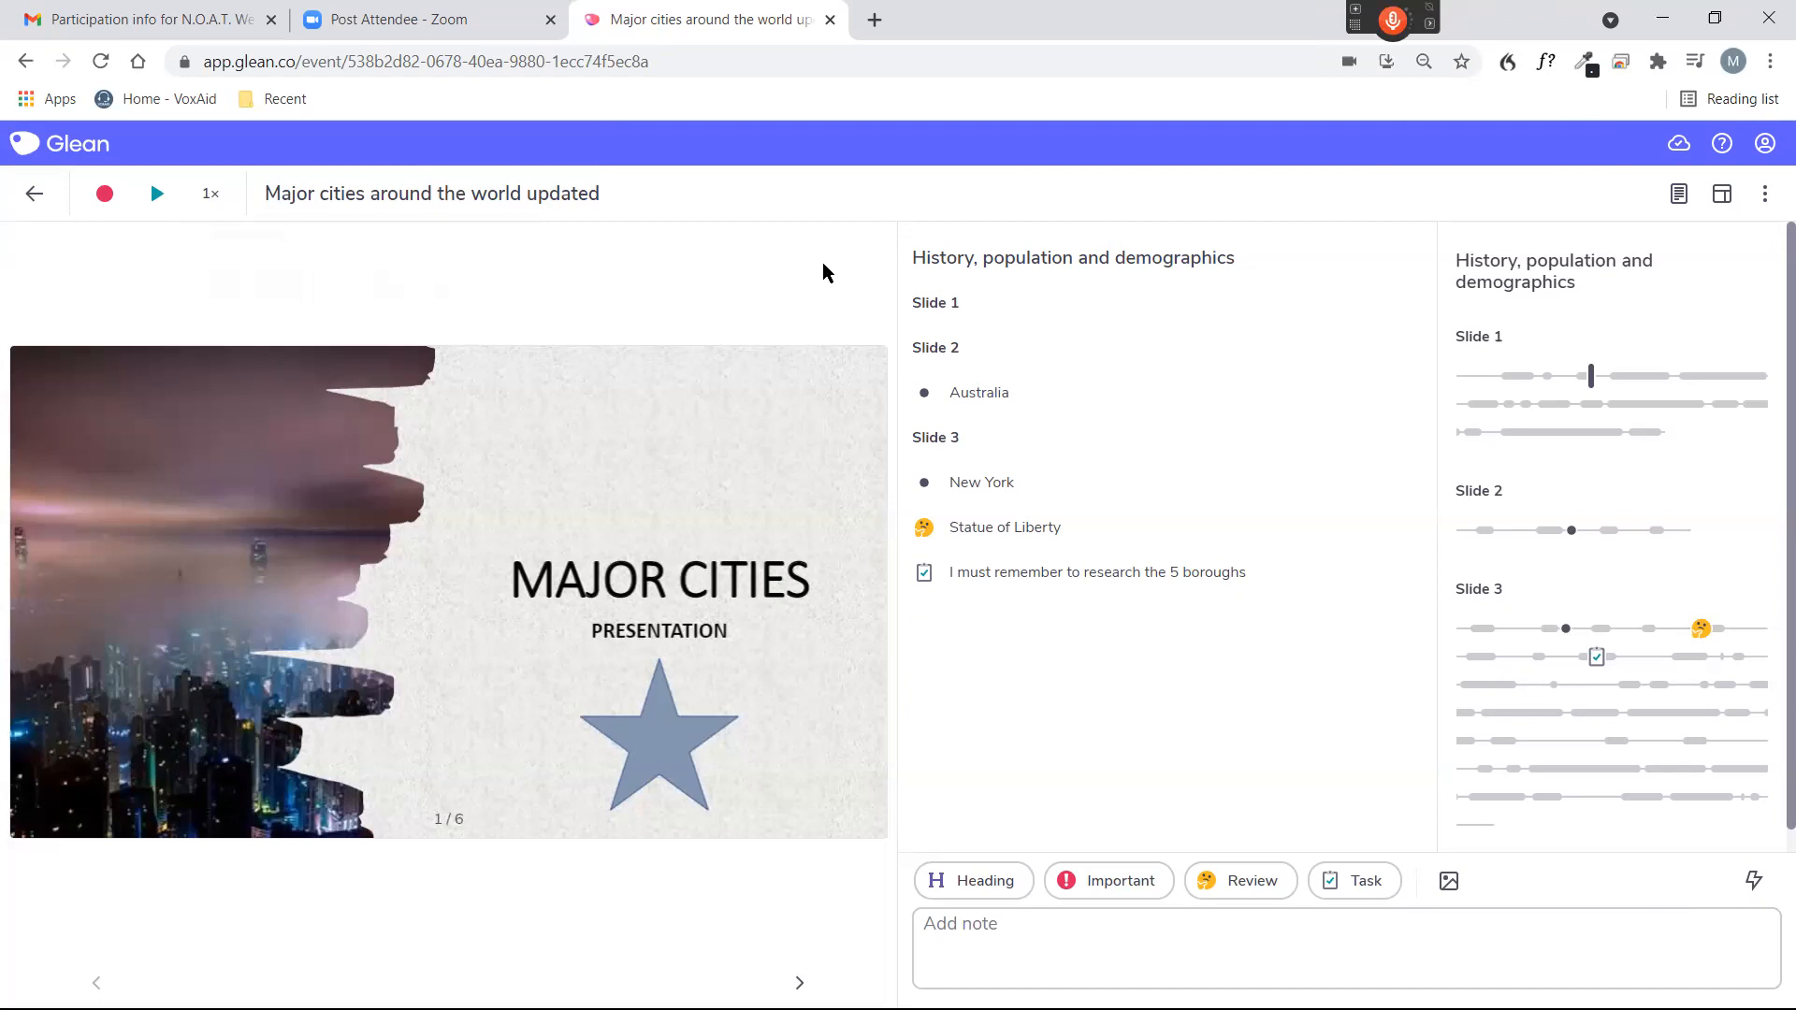
By voice, set the playback speed to 0.75× and change it to 2×.
key(KP_Add)
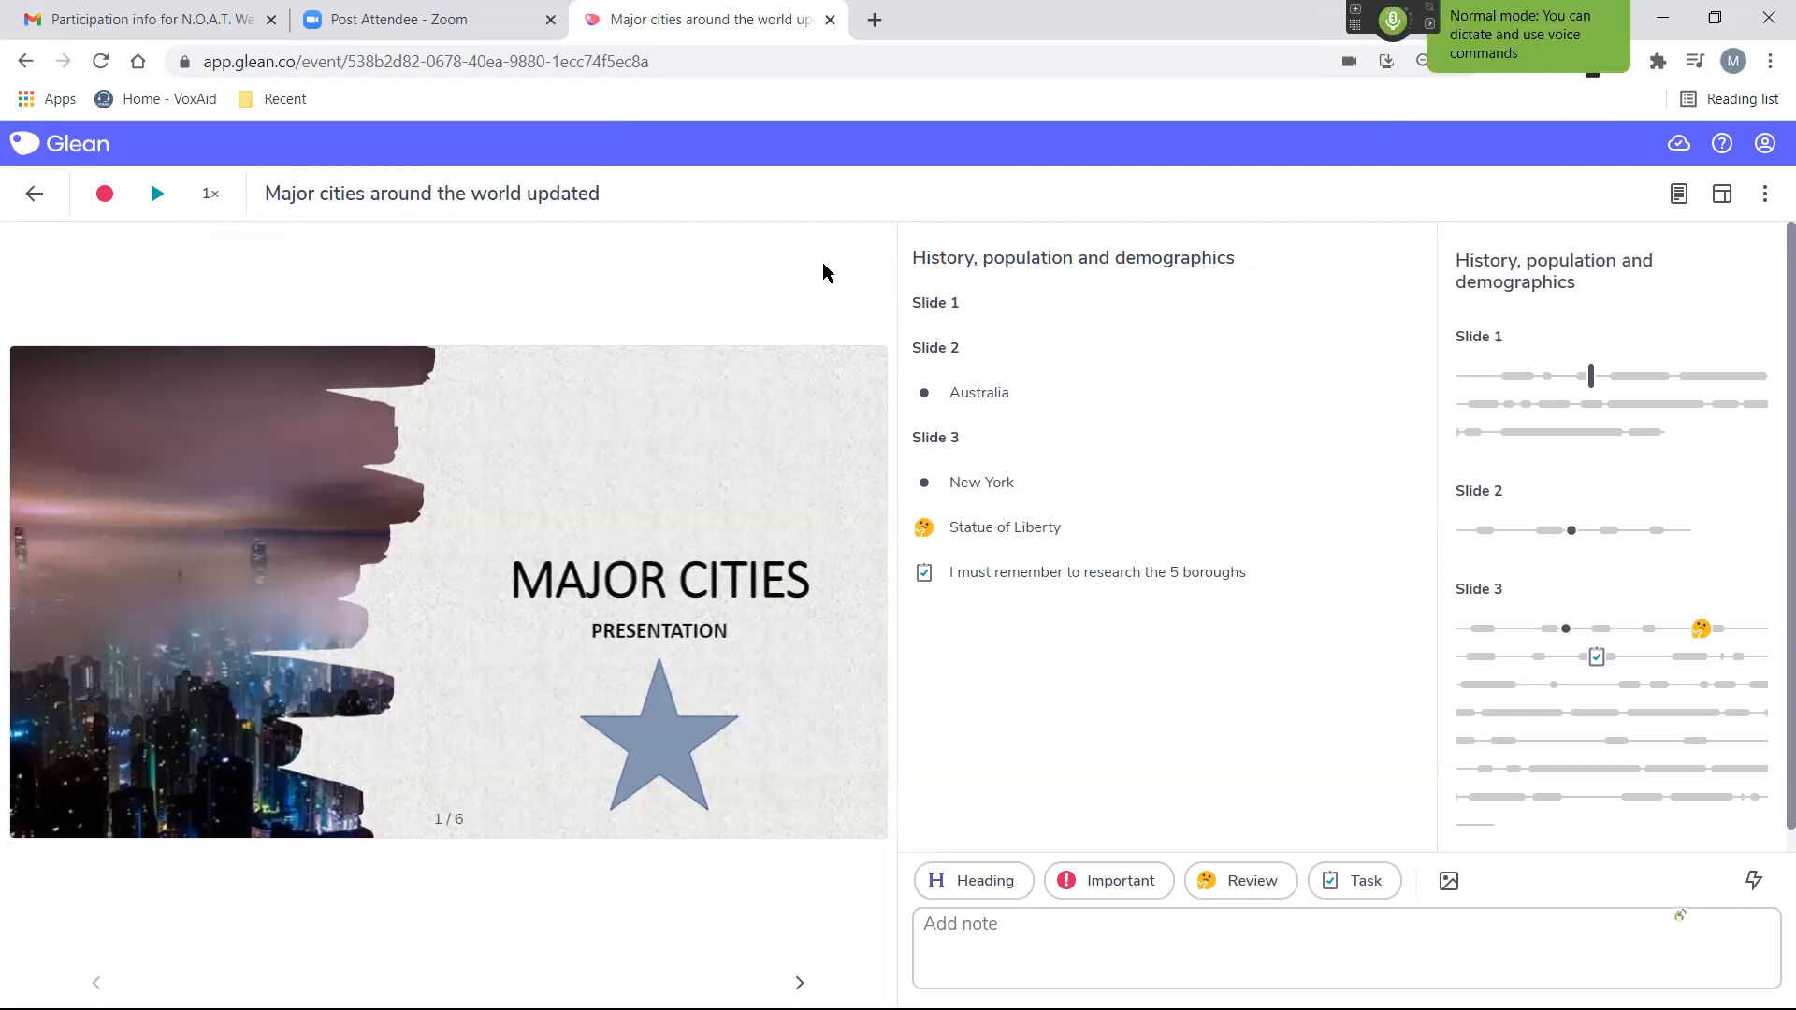
key(Return)
key(shift+Tab)
key(KP_Add)
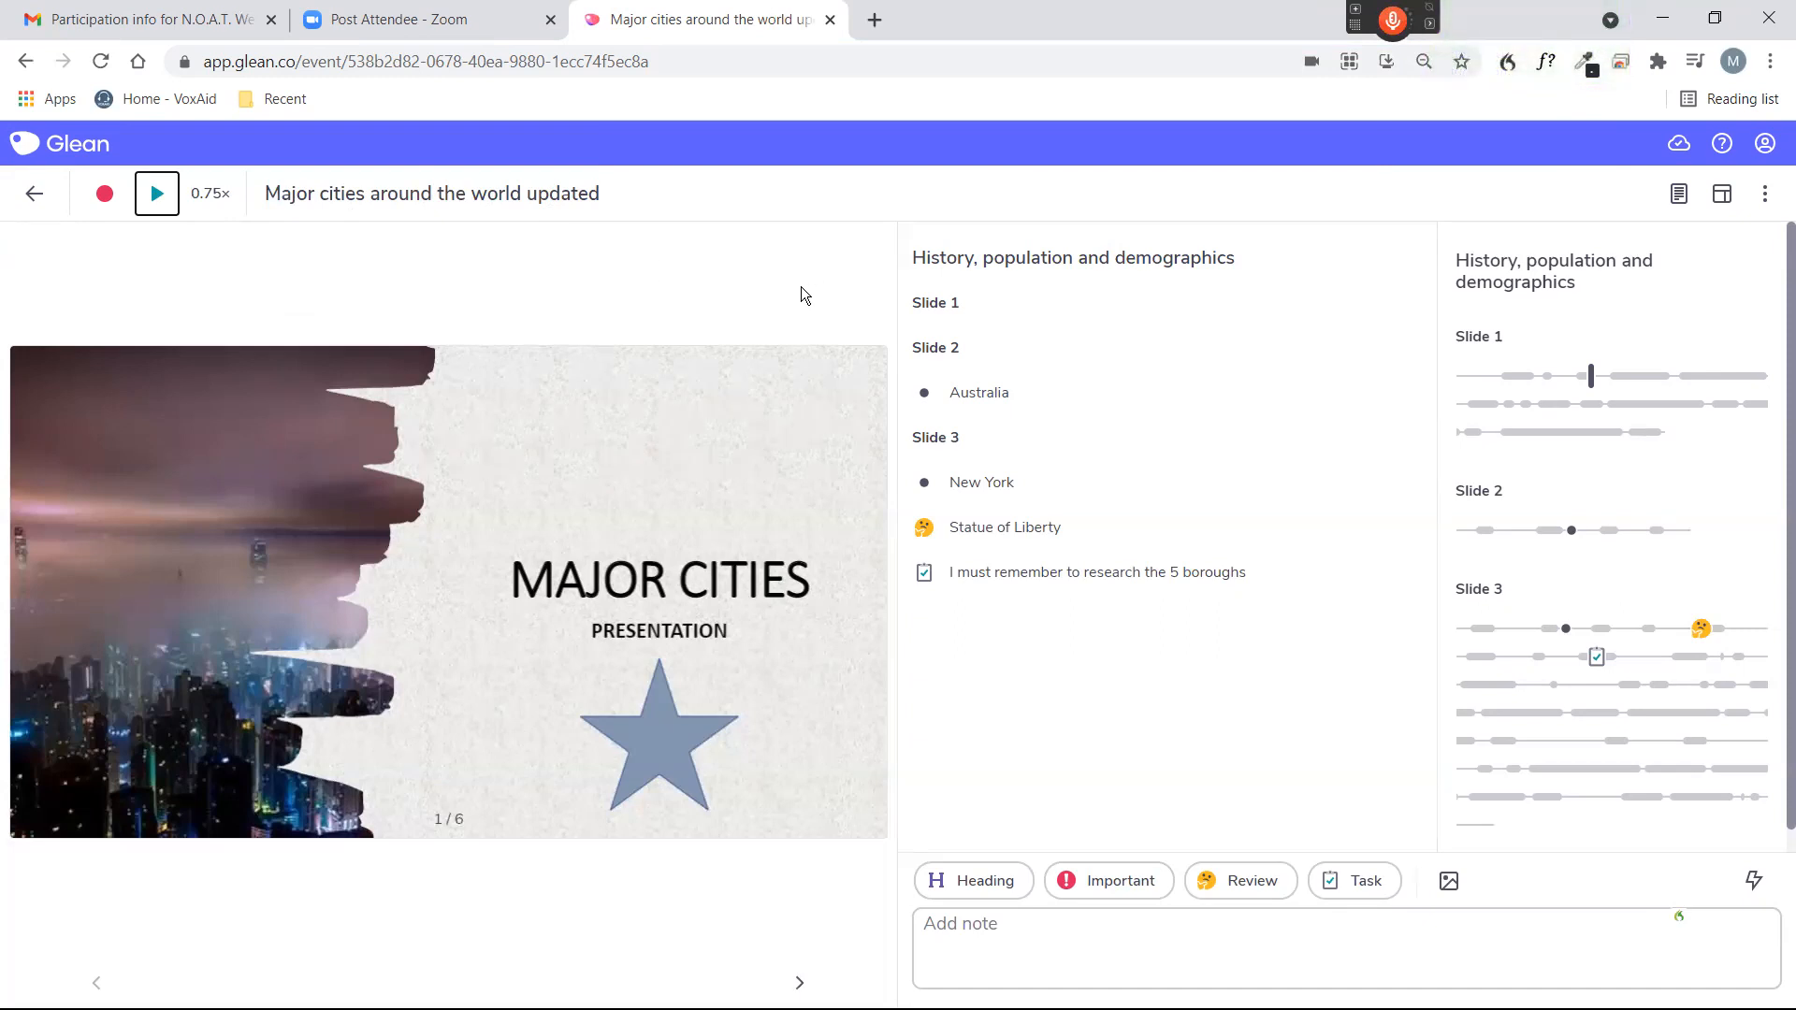
key(KP_Add)
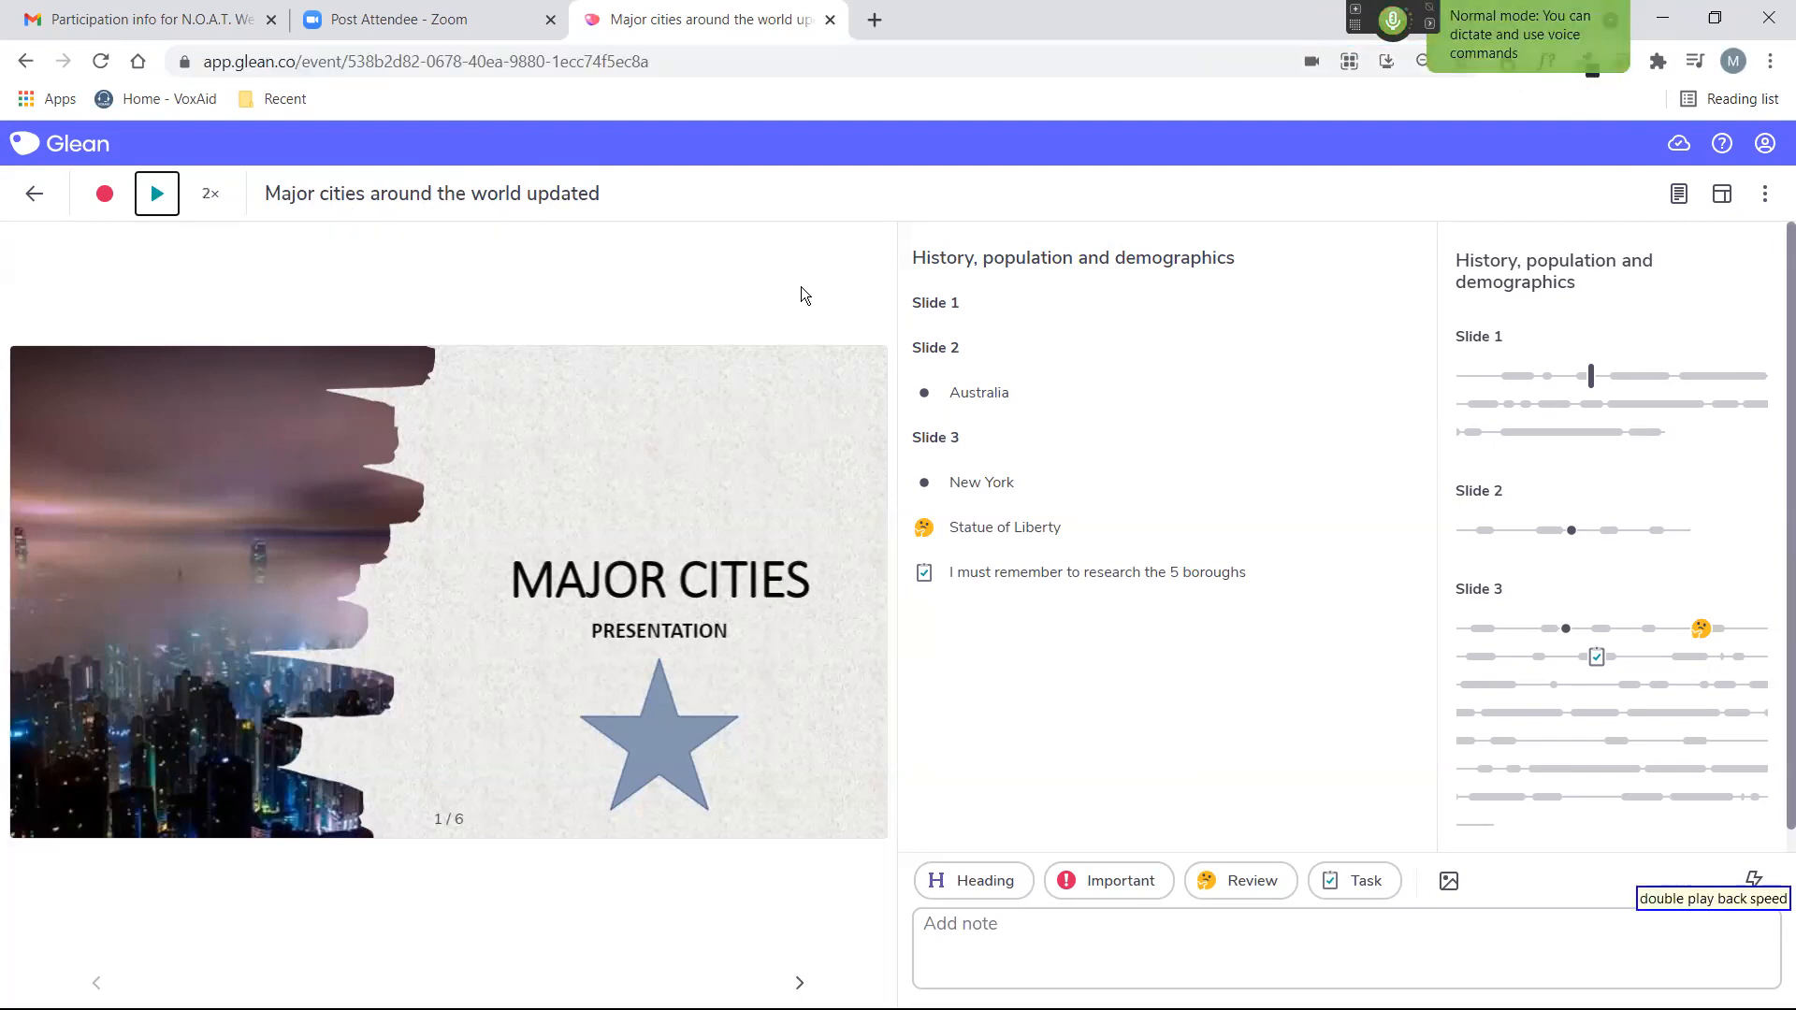
key(KP_Add)
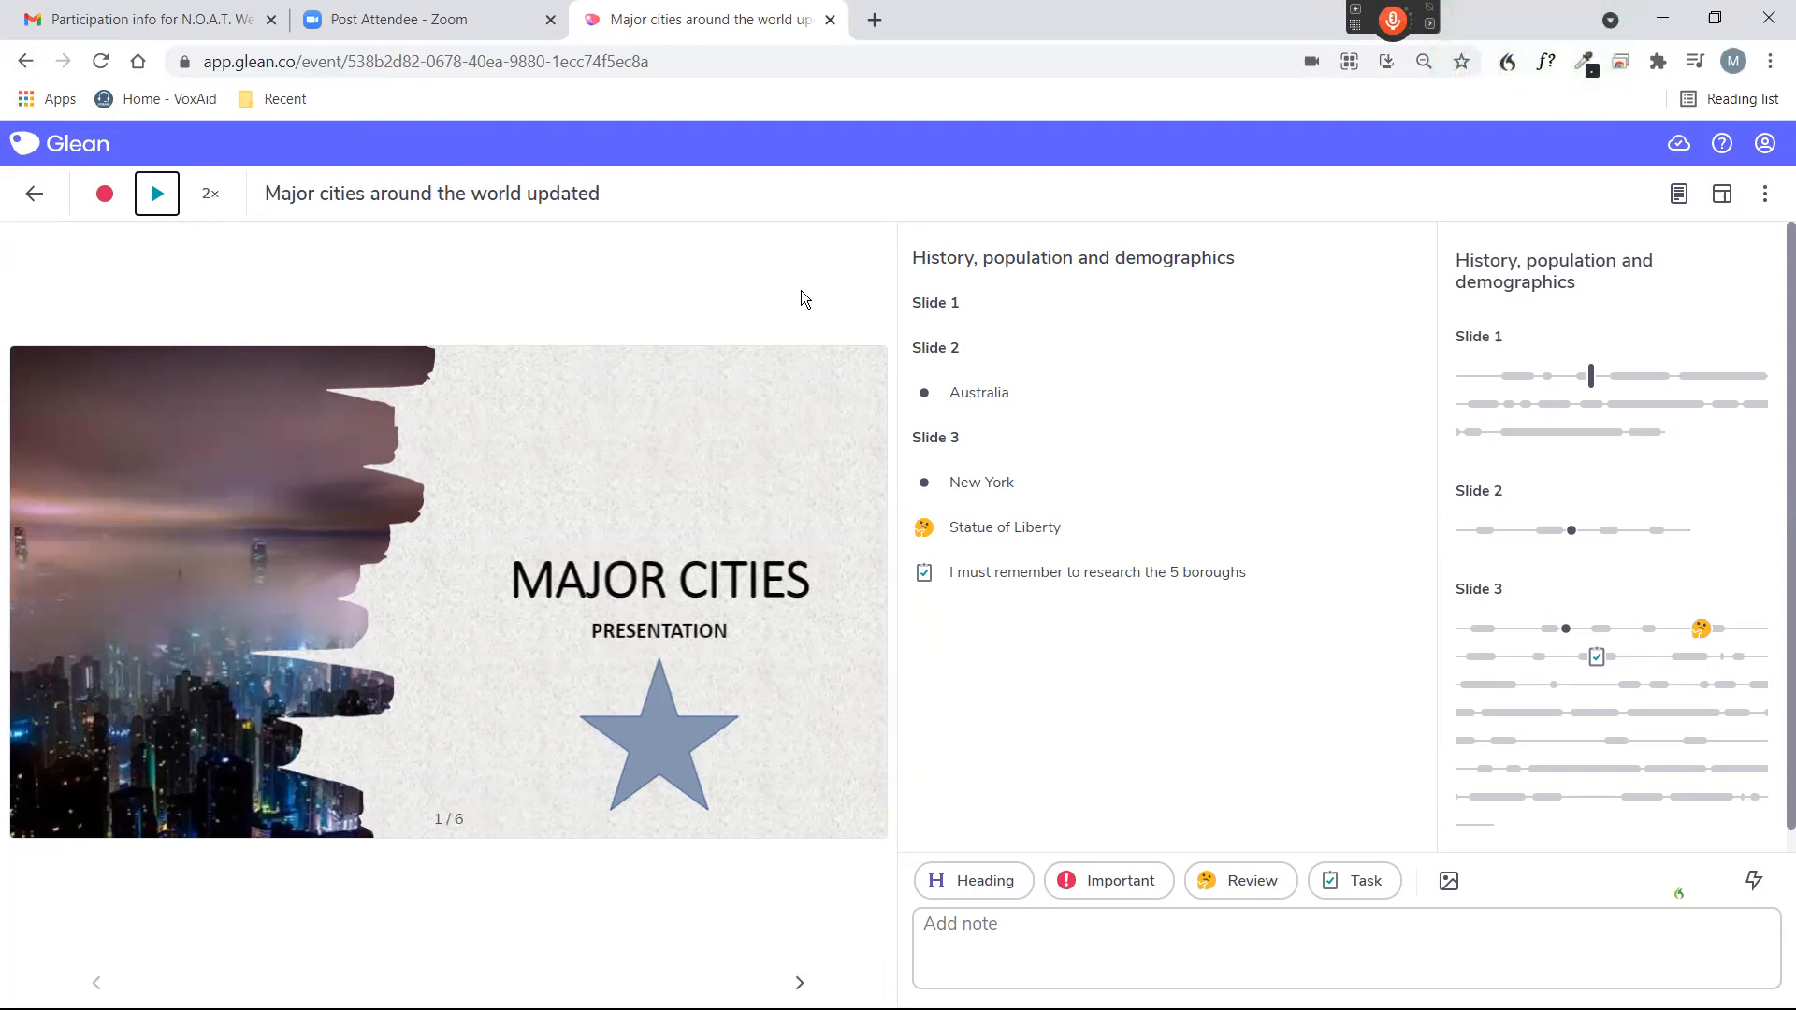
key(KP_Add)
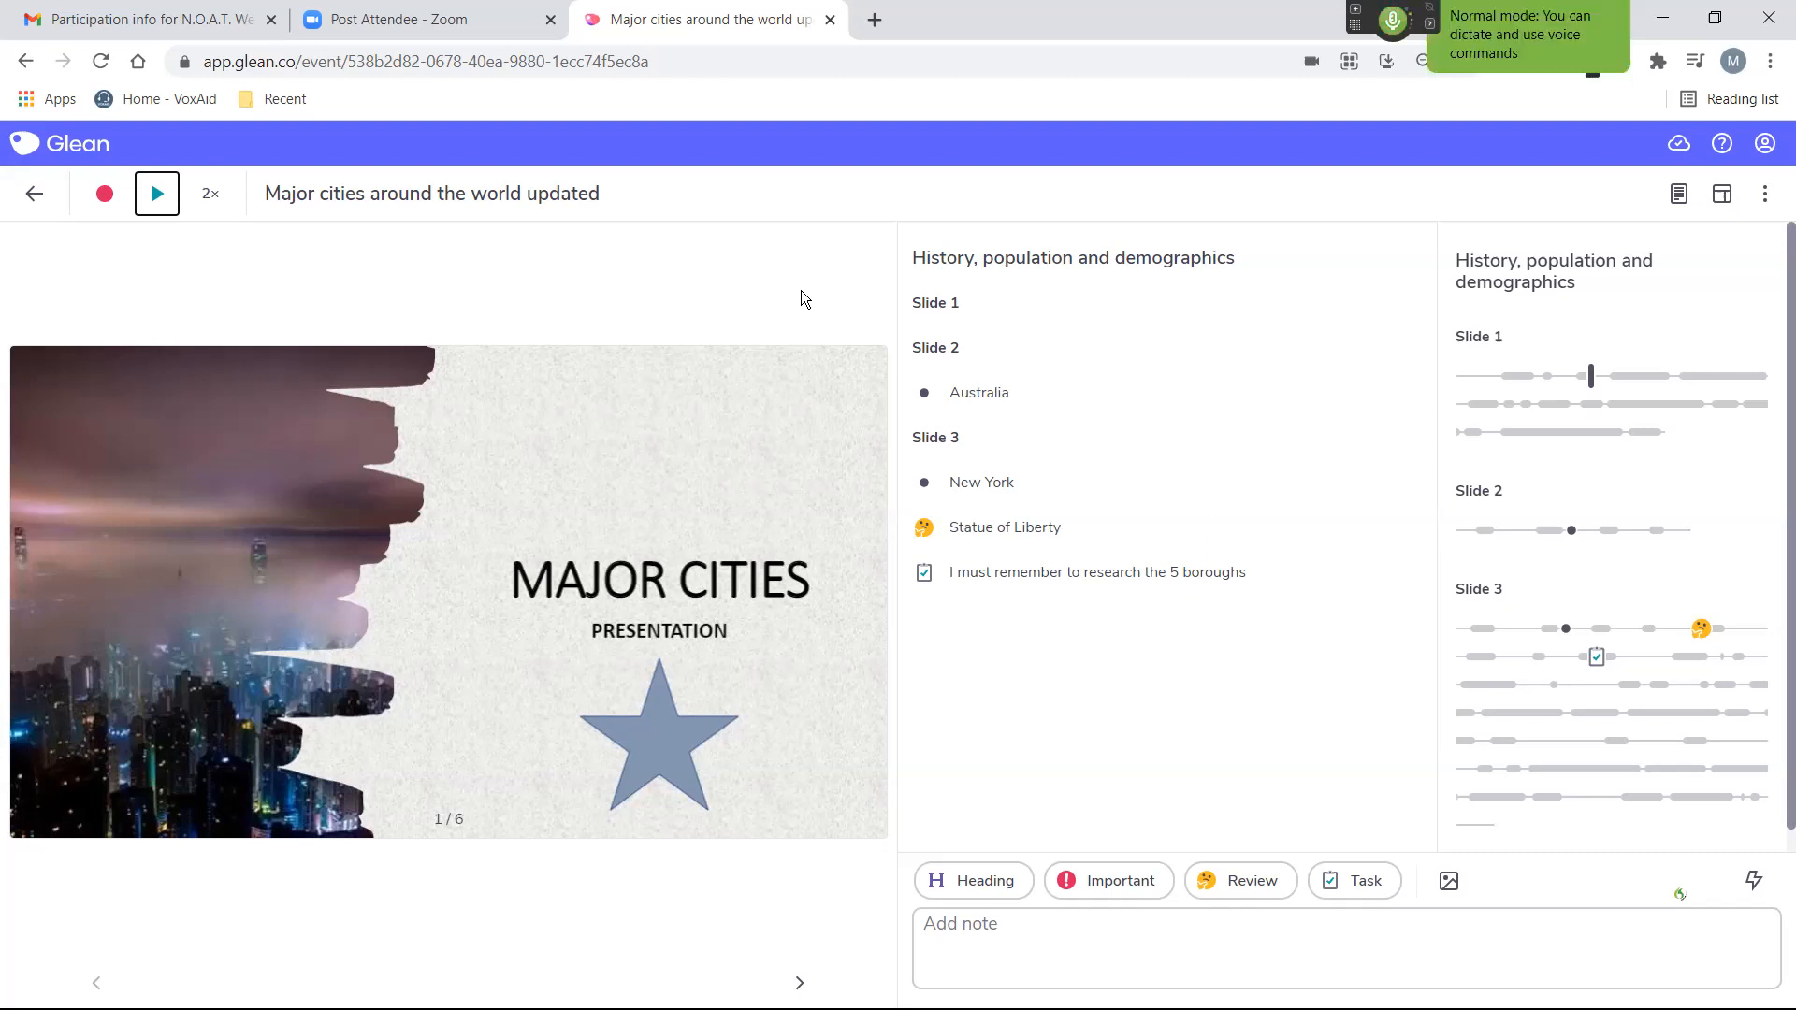
By voice, reset the recording's playback speed to the default 1×.
key(ctrl+l)
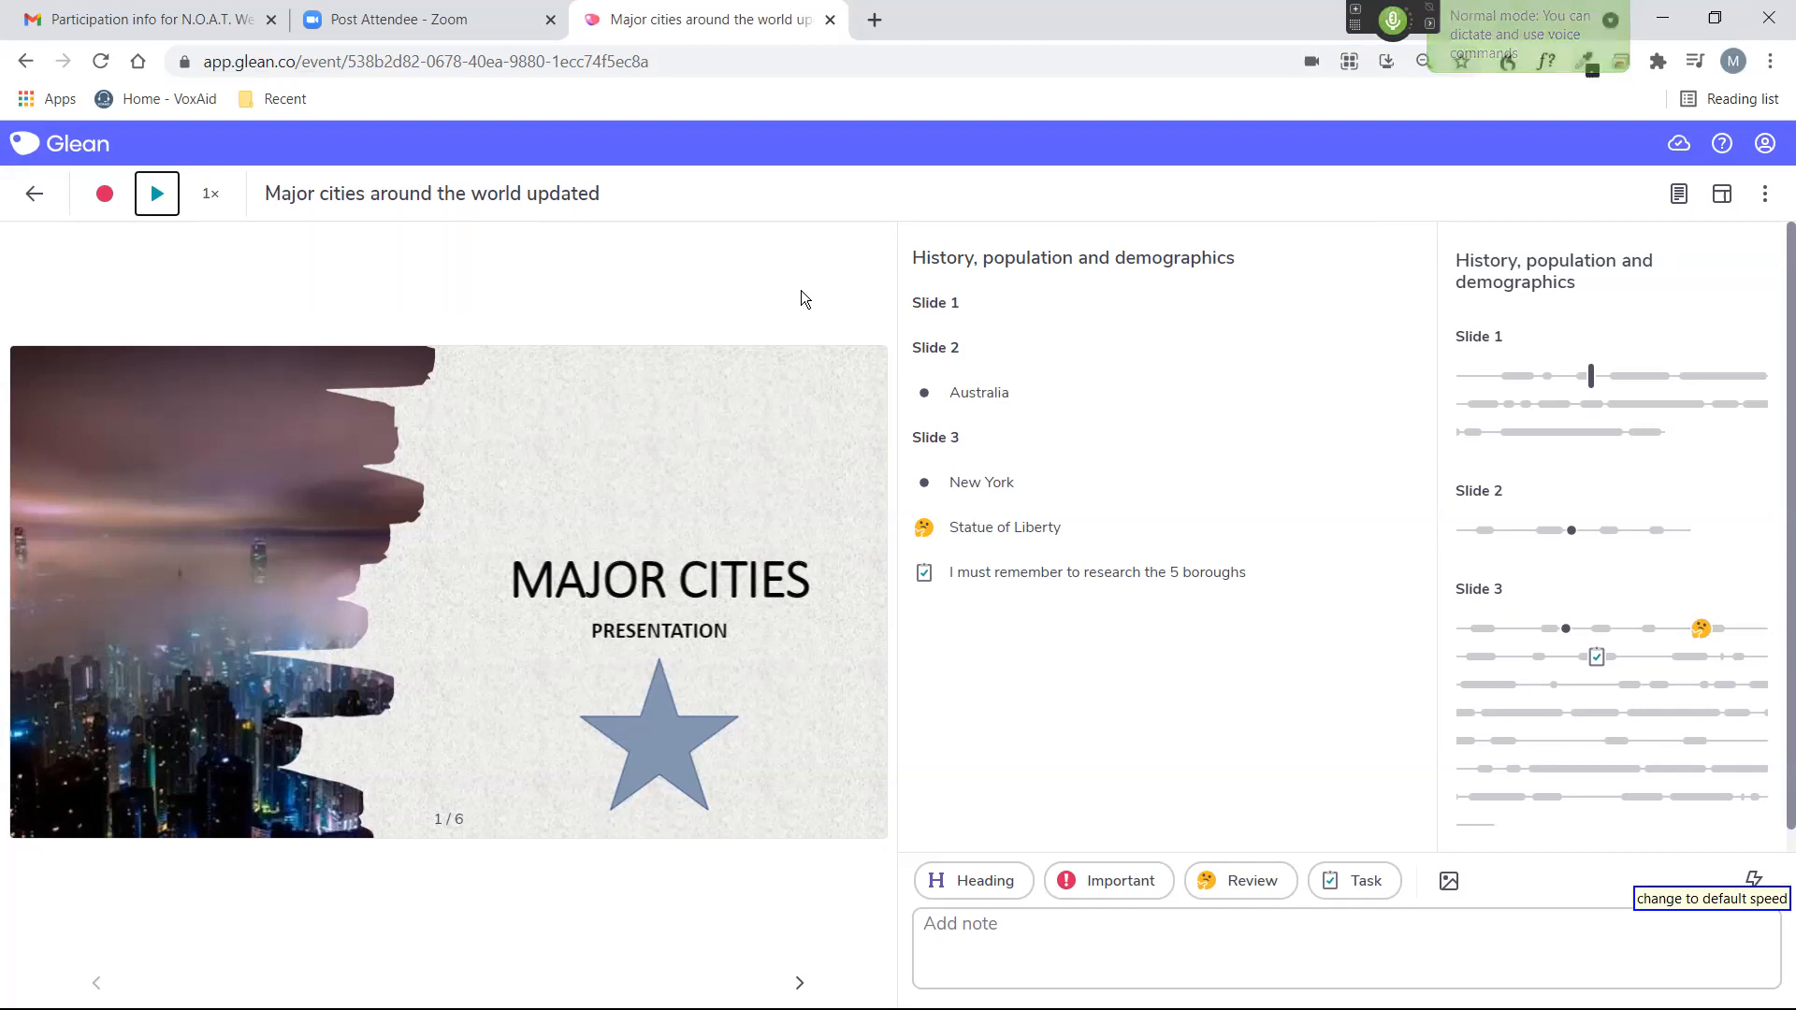
key(KP_Add)
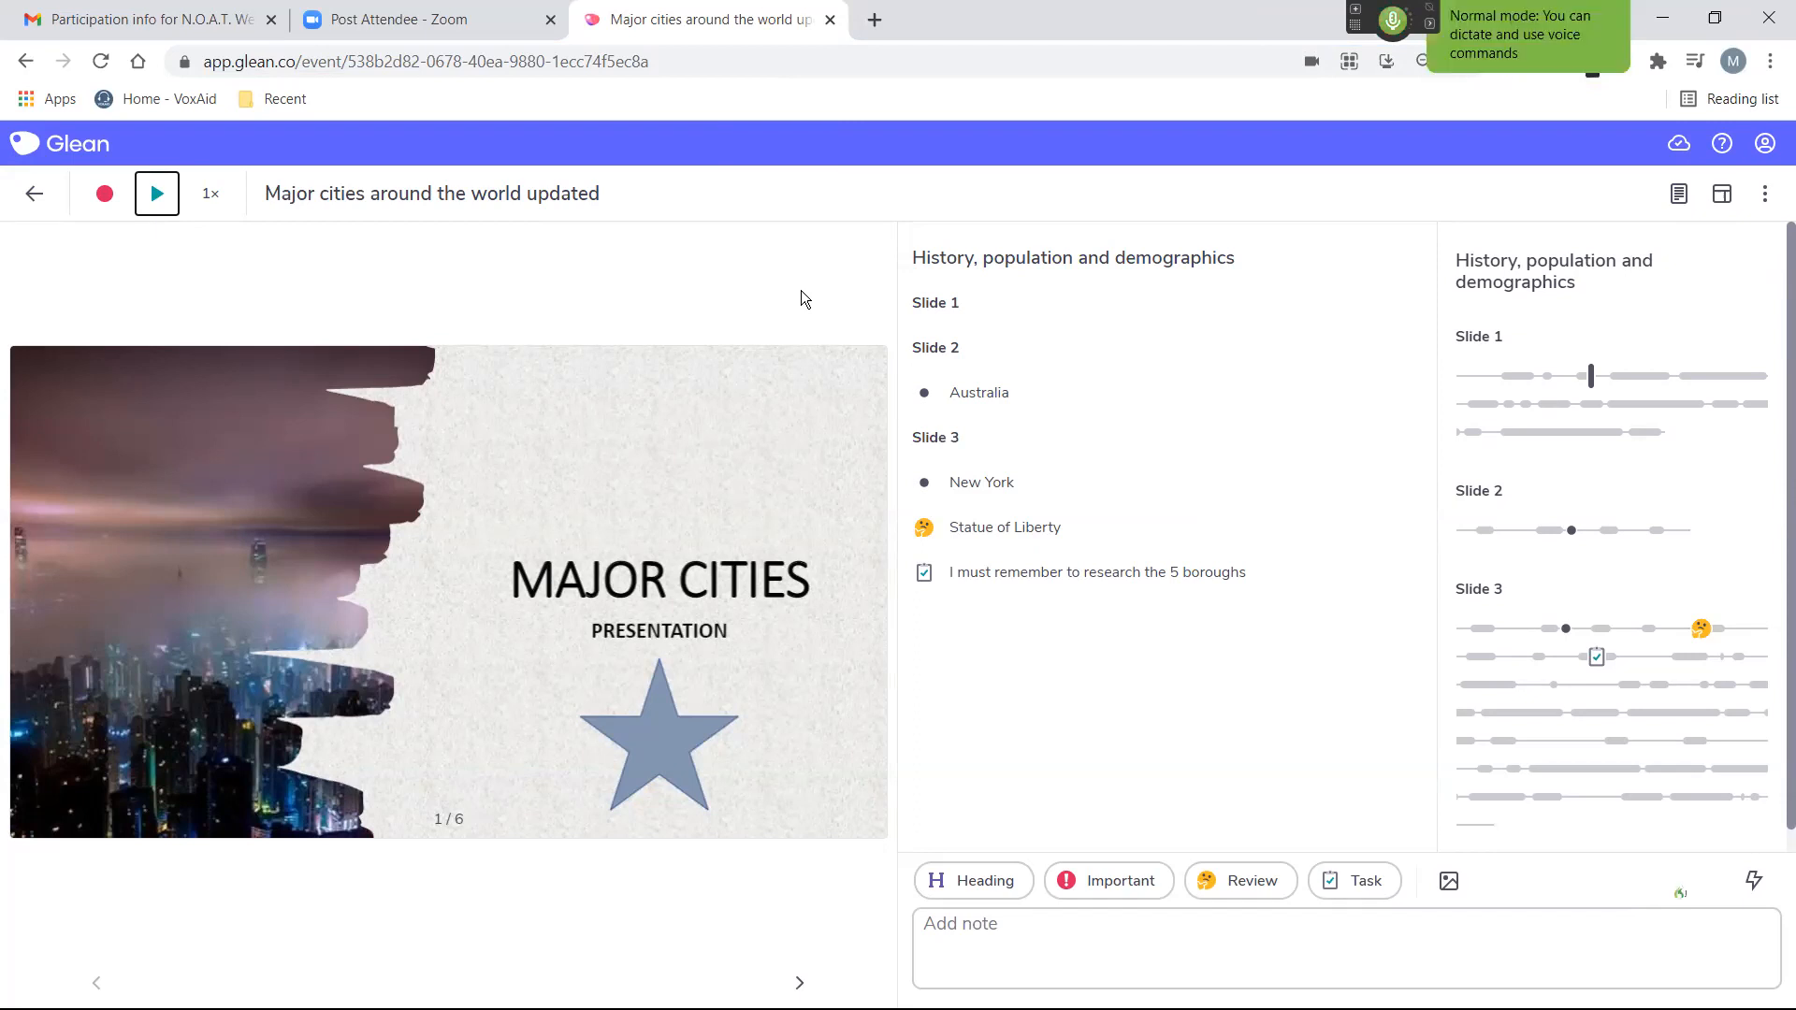
By voice, find and select the "Australia" note under Slide 2 of the event.
key(ctrl+f)
text(Australia)
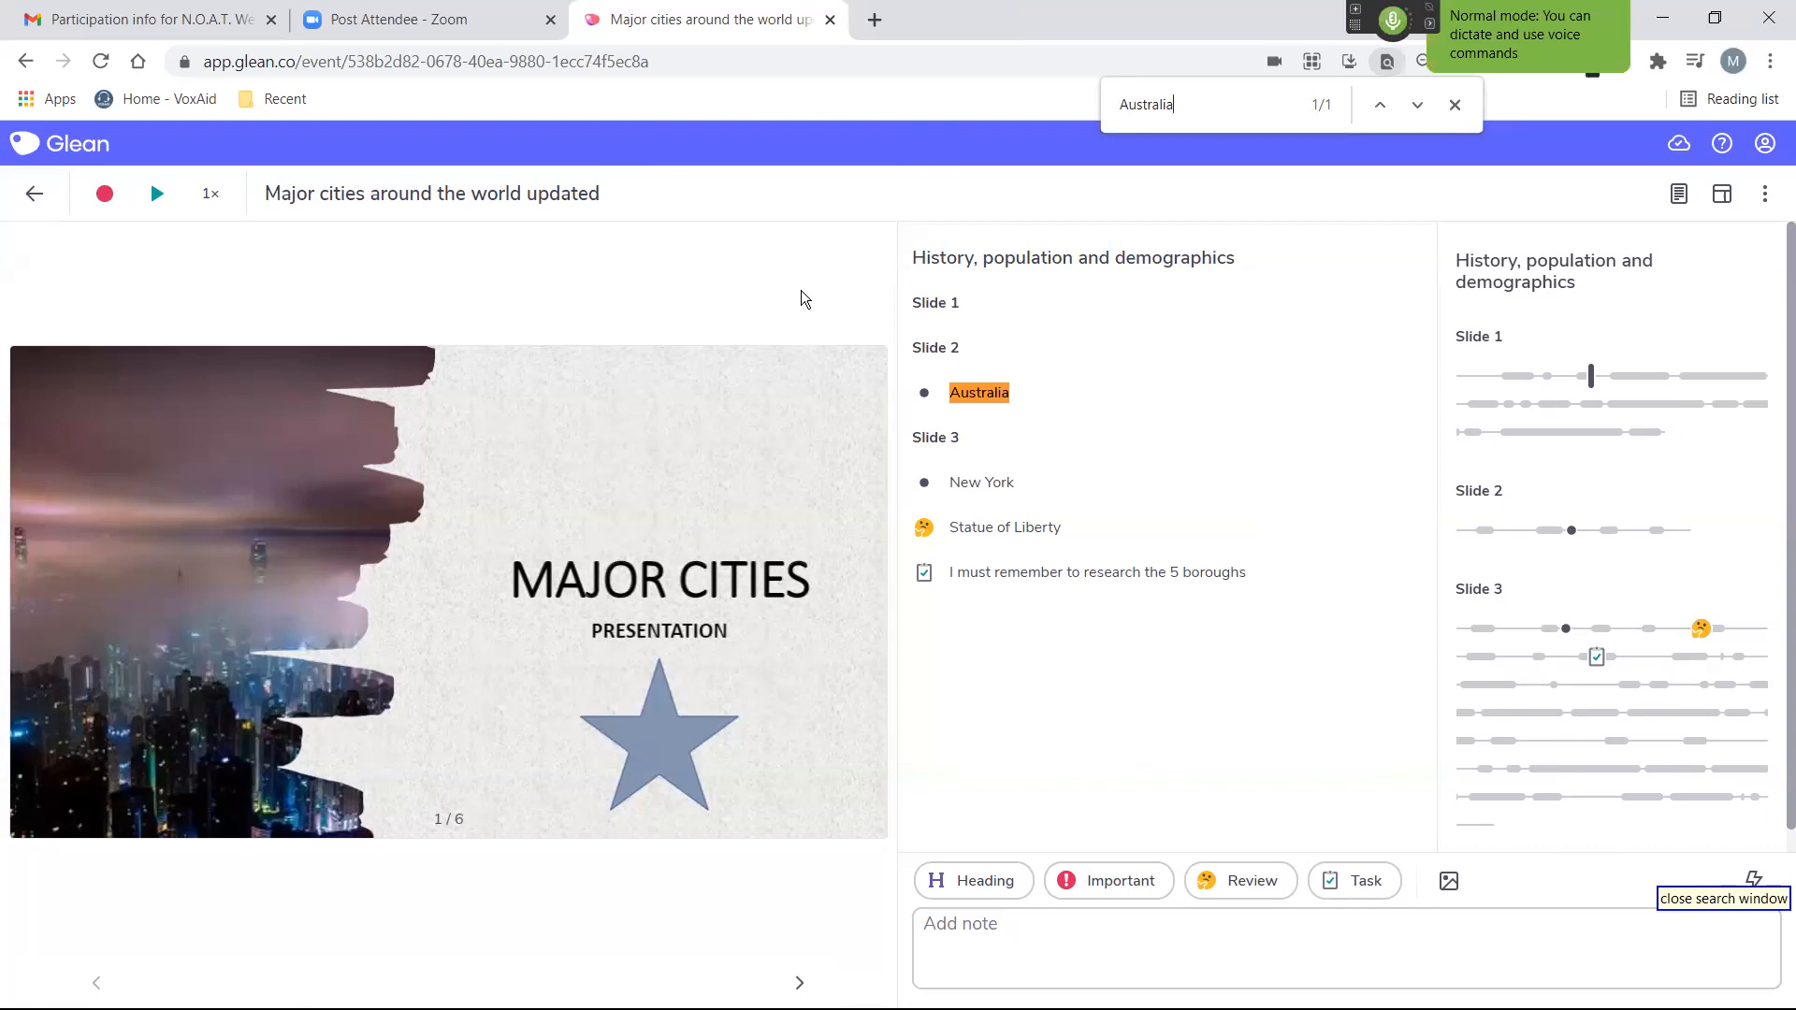
key(Escape)
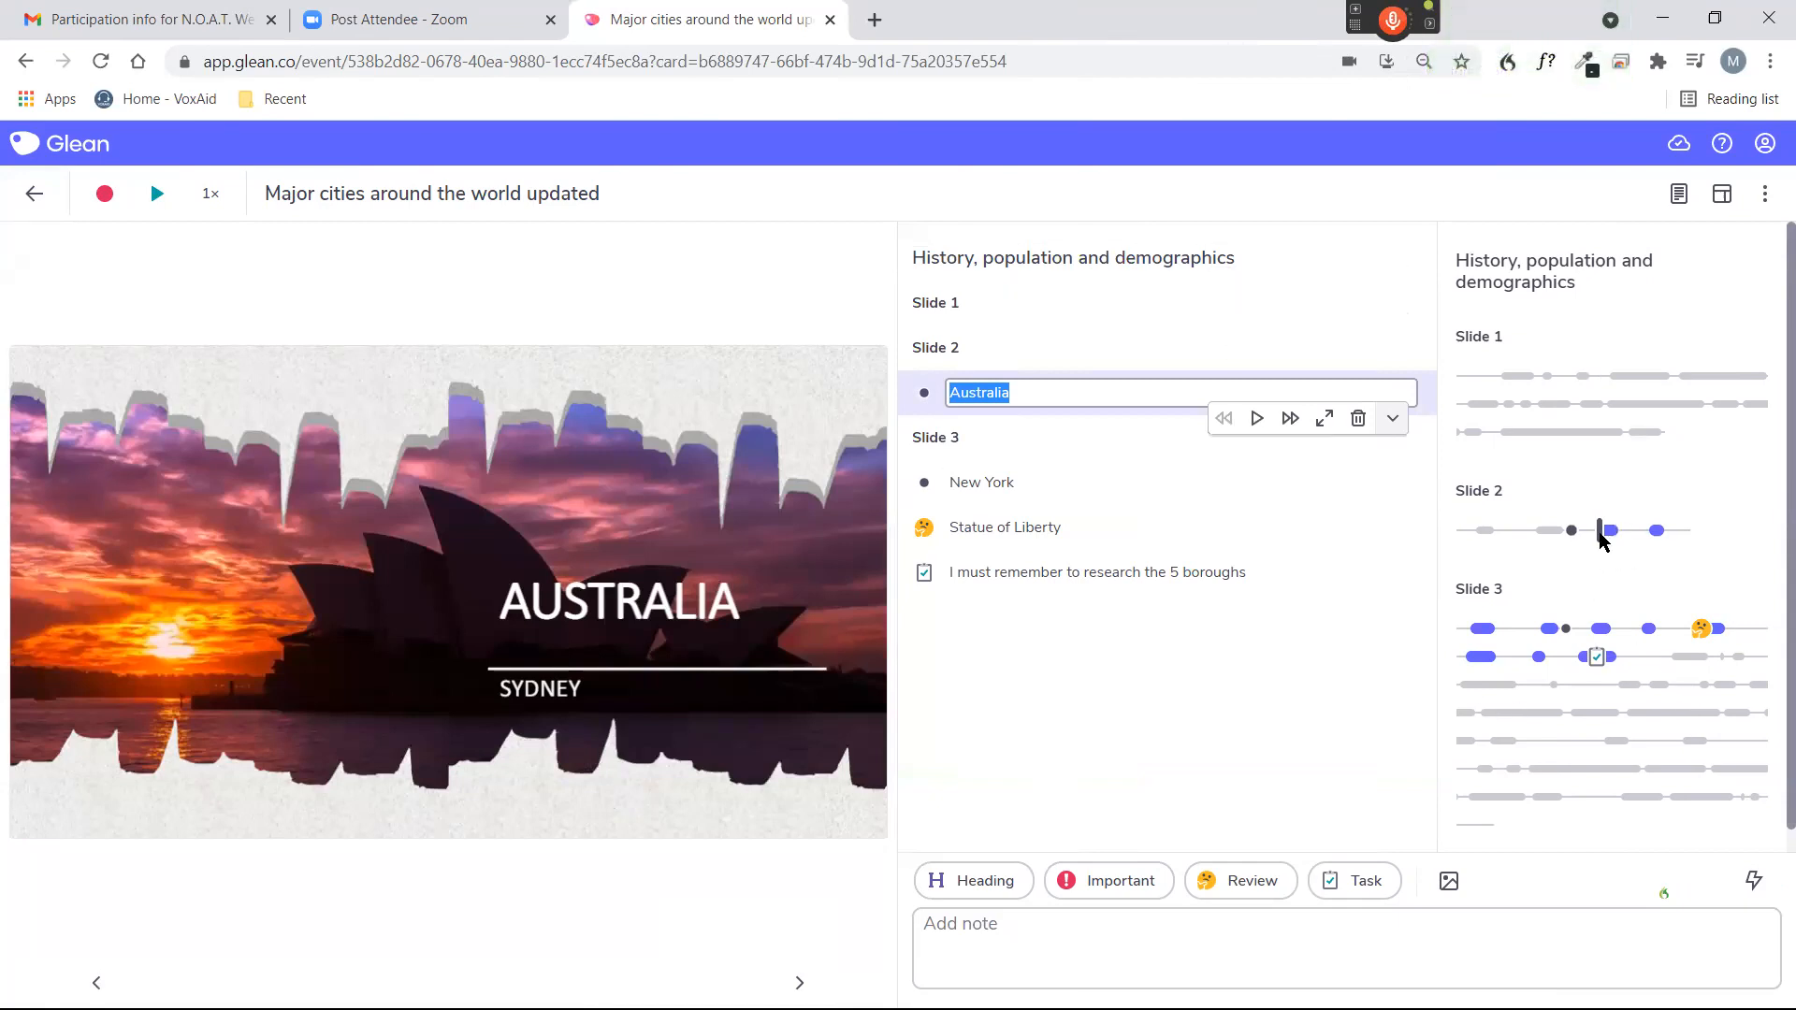
mouse_move(1600, 541)
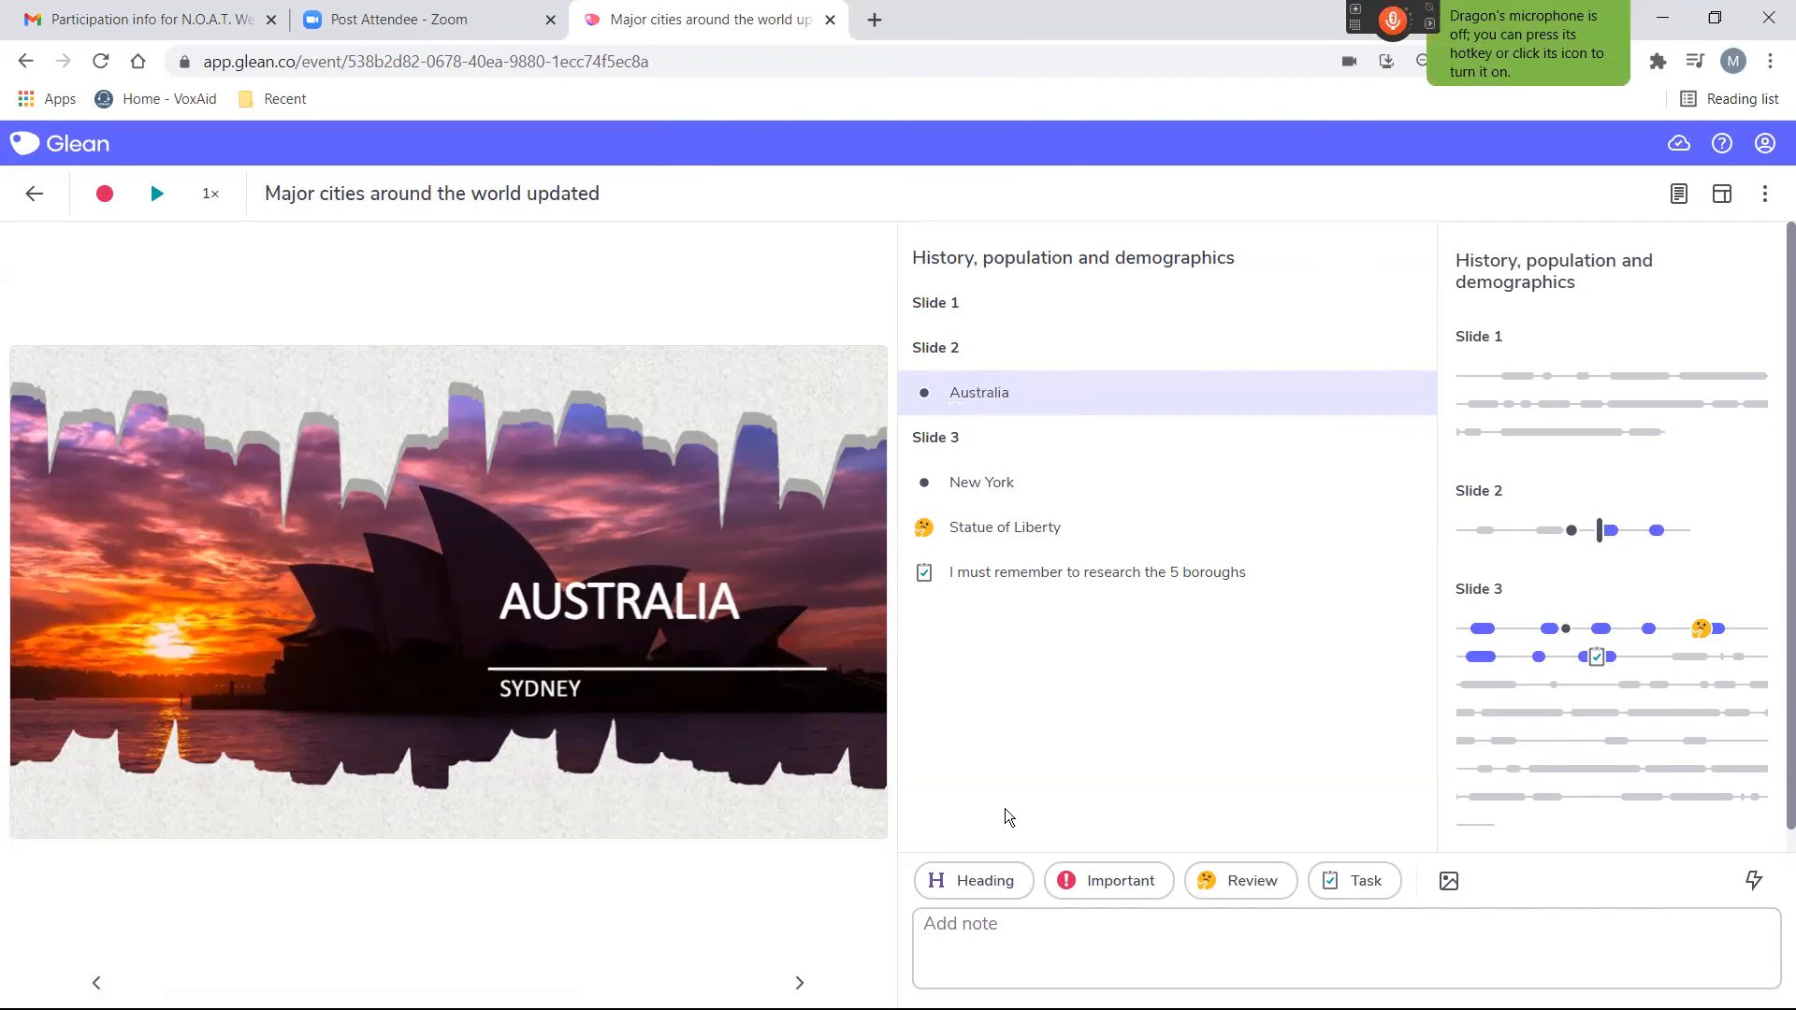
By voice, select the "New York" note under Slide 3 and append ", this is a place I would love to go to".
key(KP_Add)
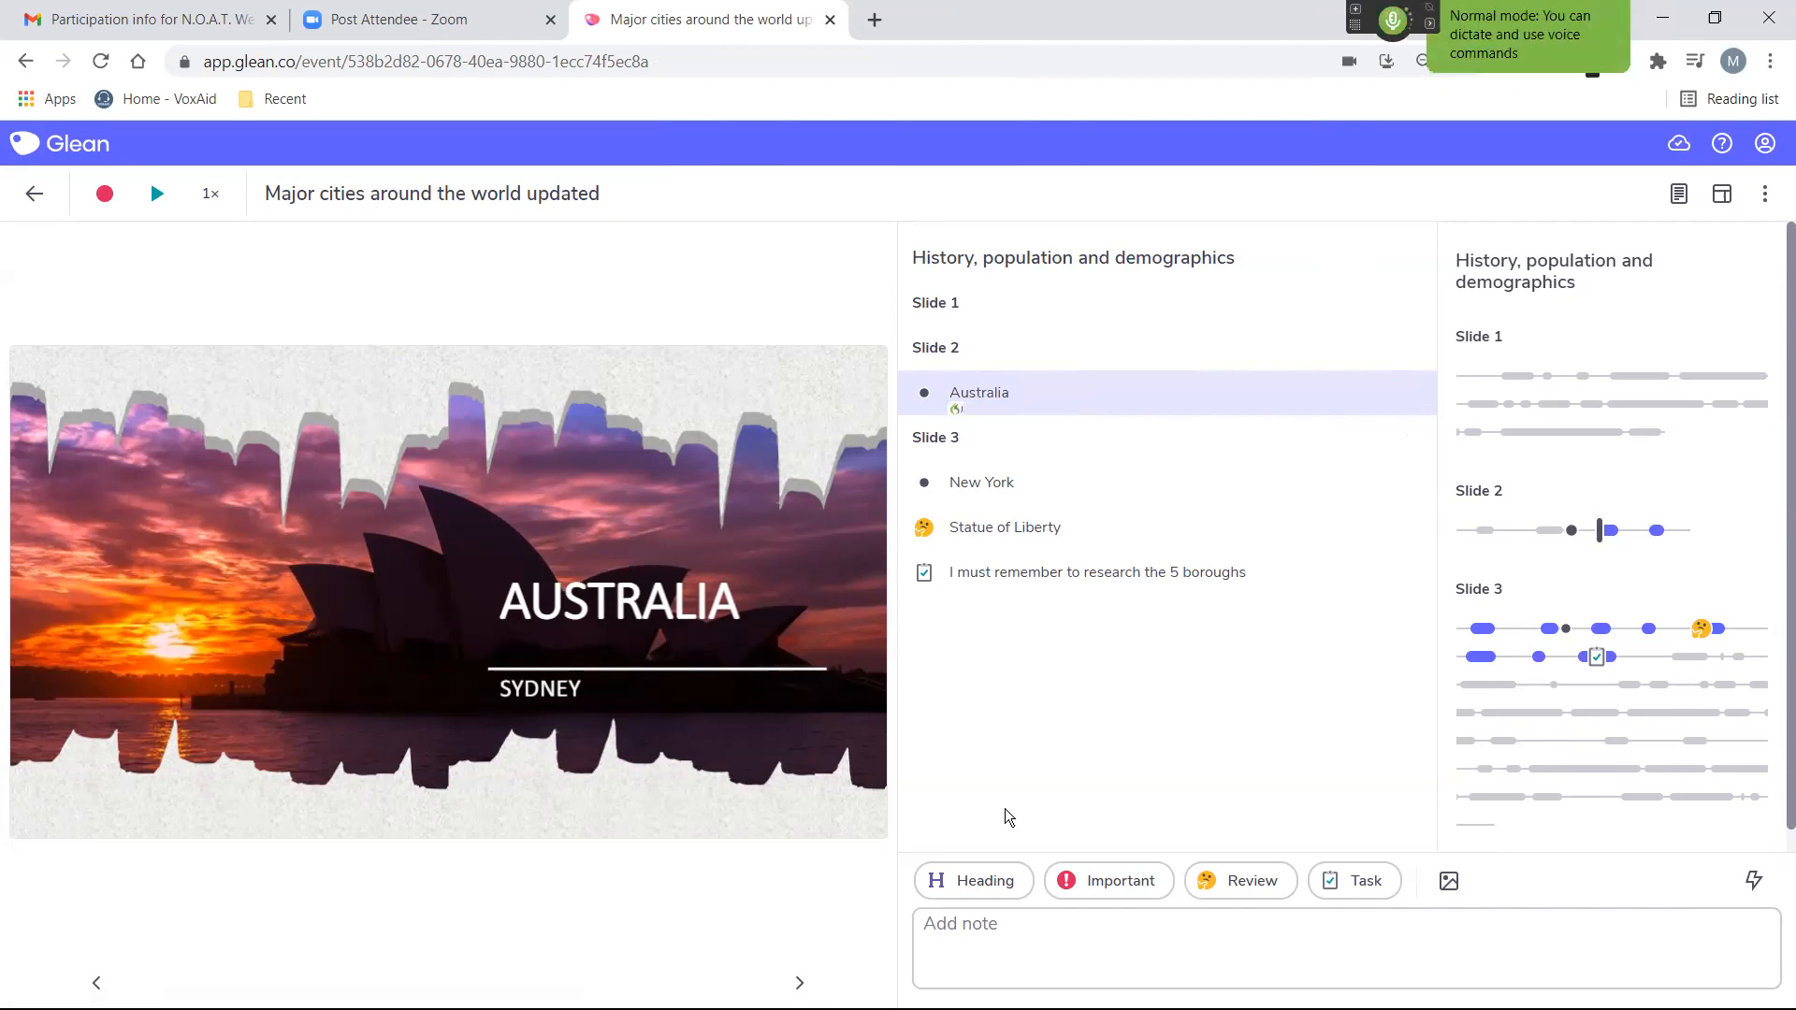
key(ctrl+f)
text(New York)
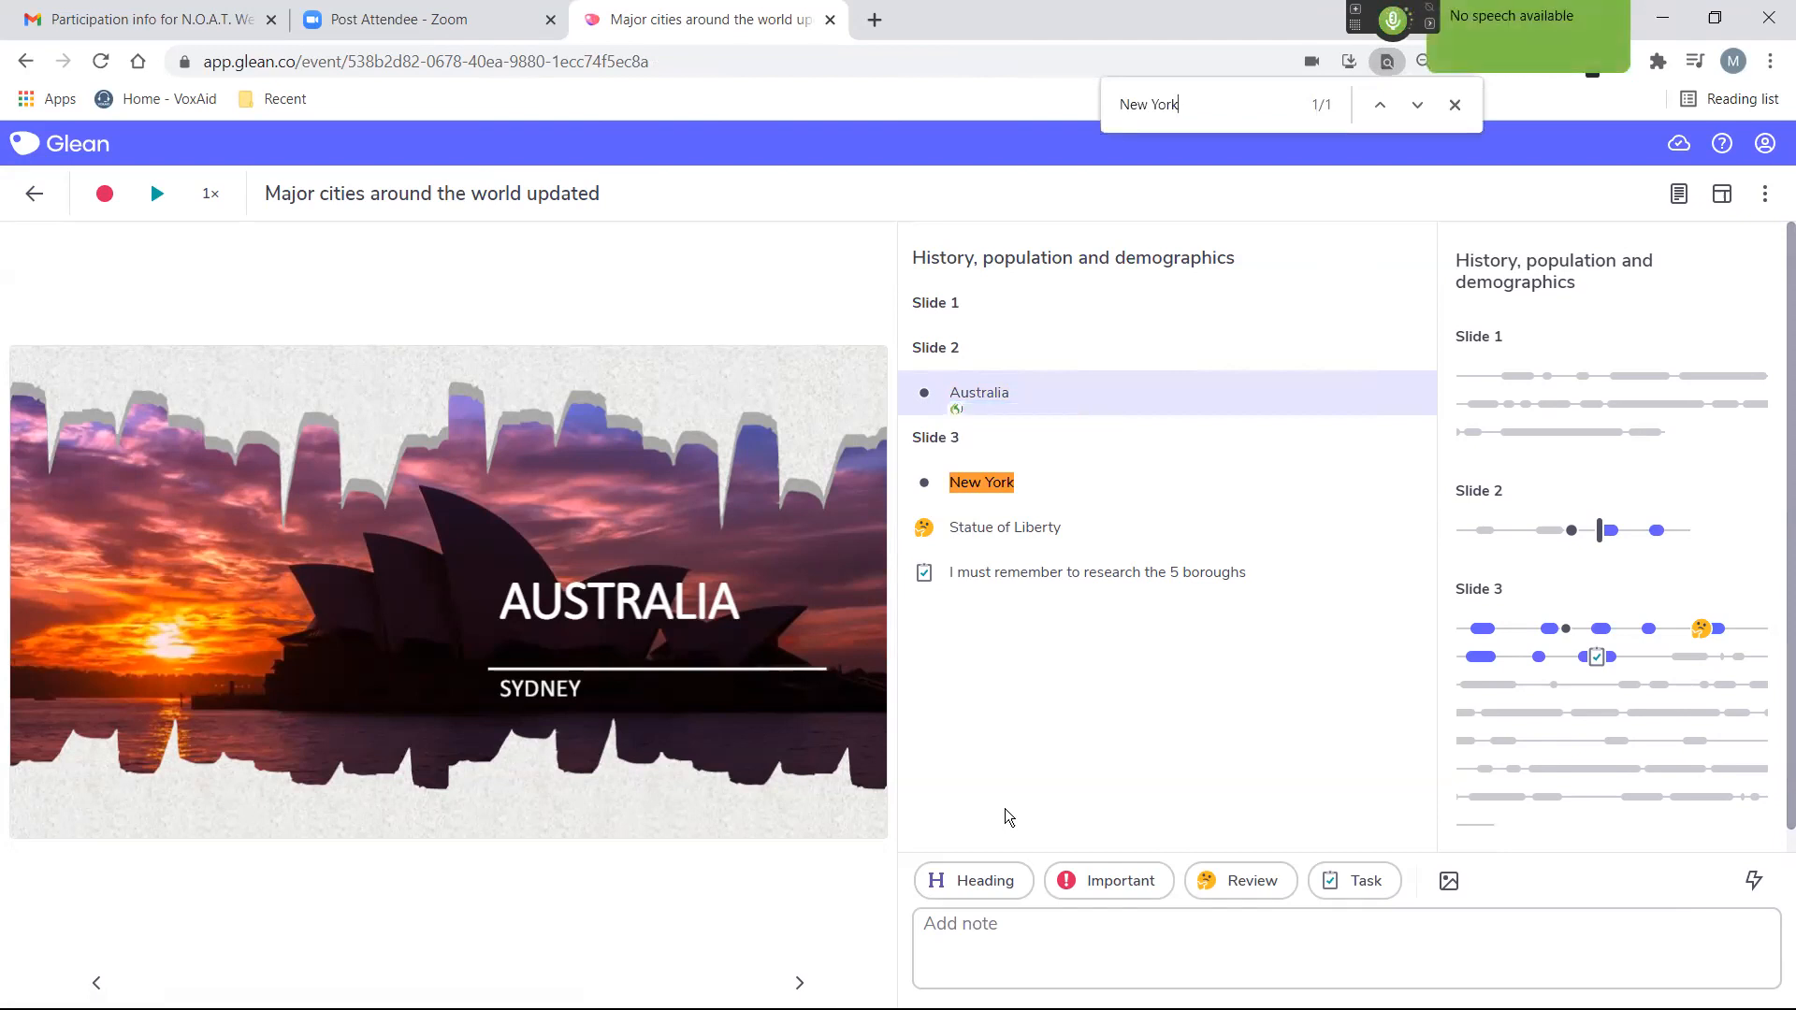
key(Escape)
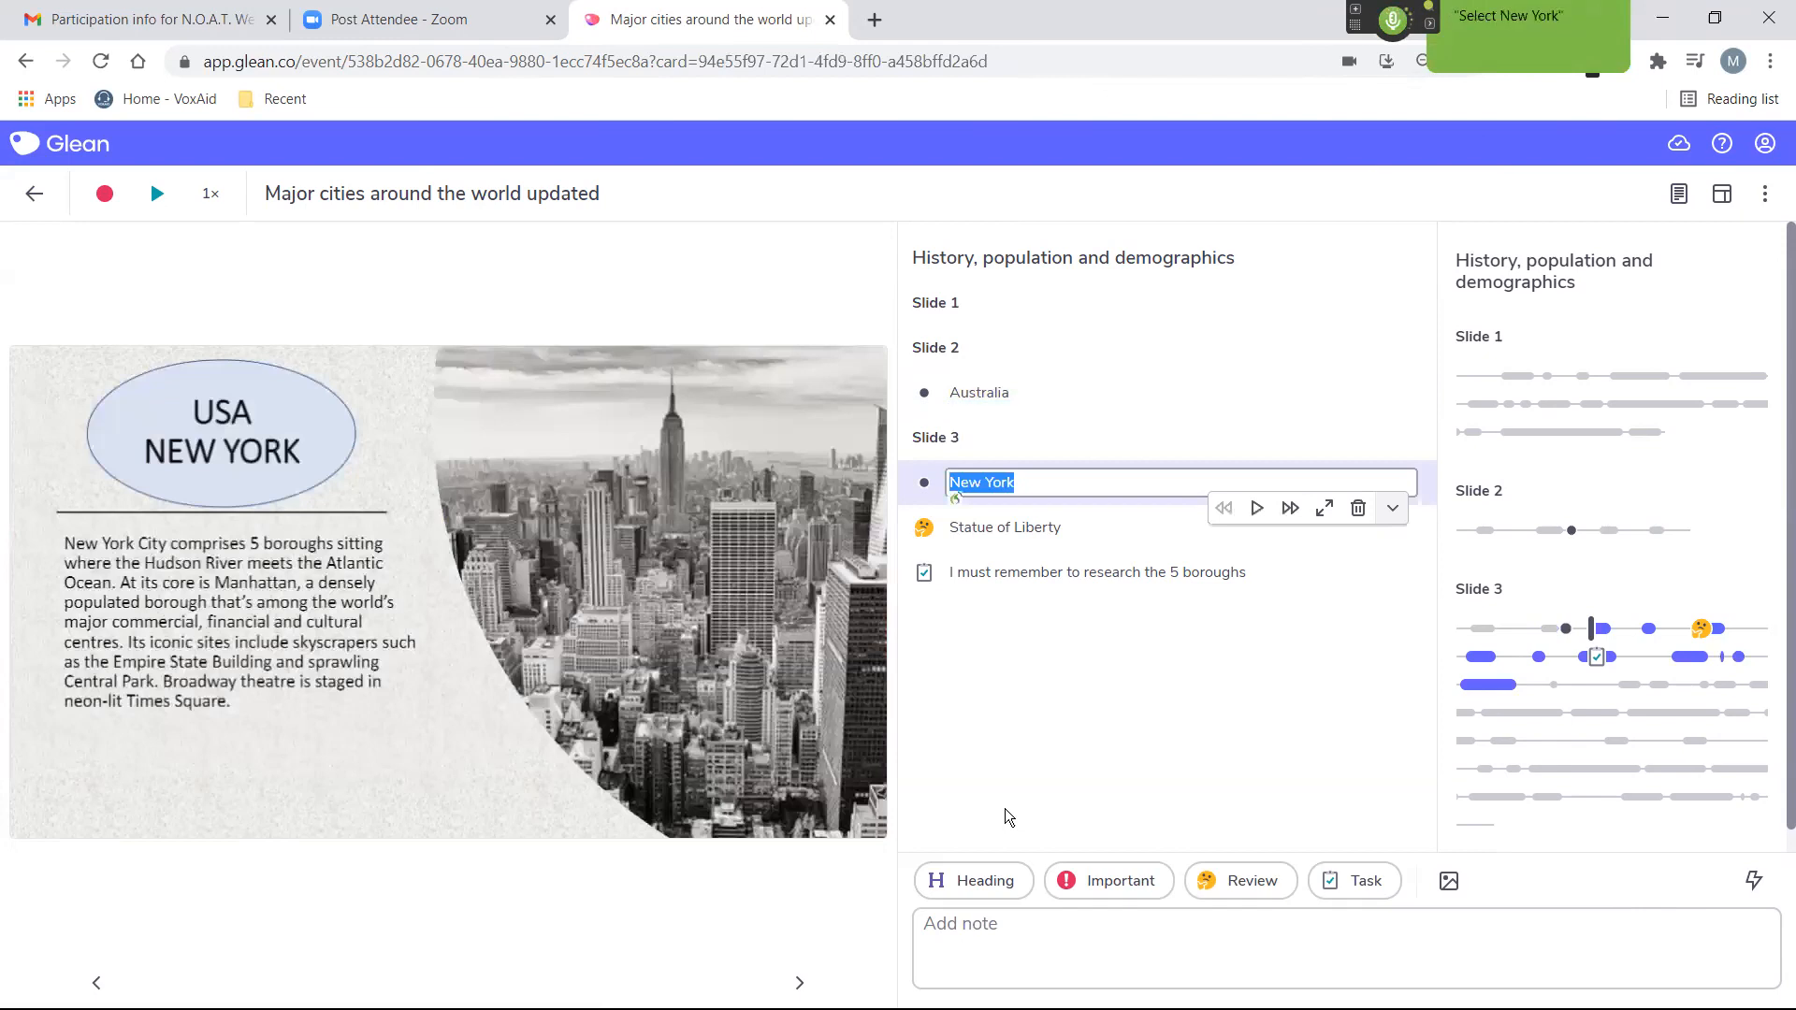
key(End)
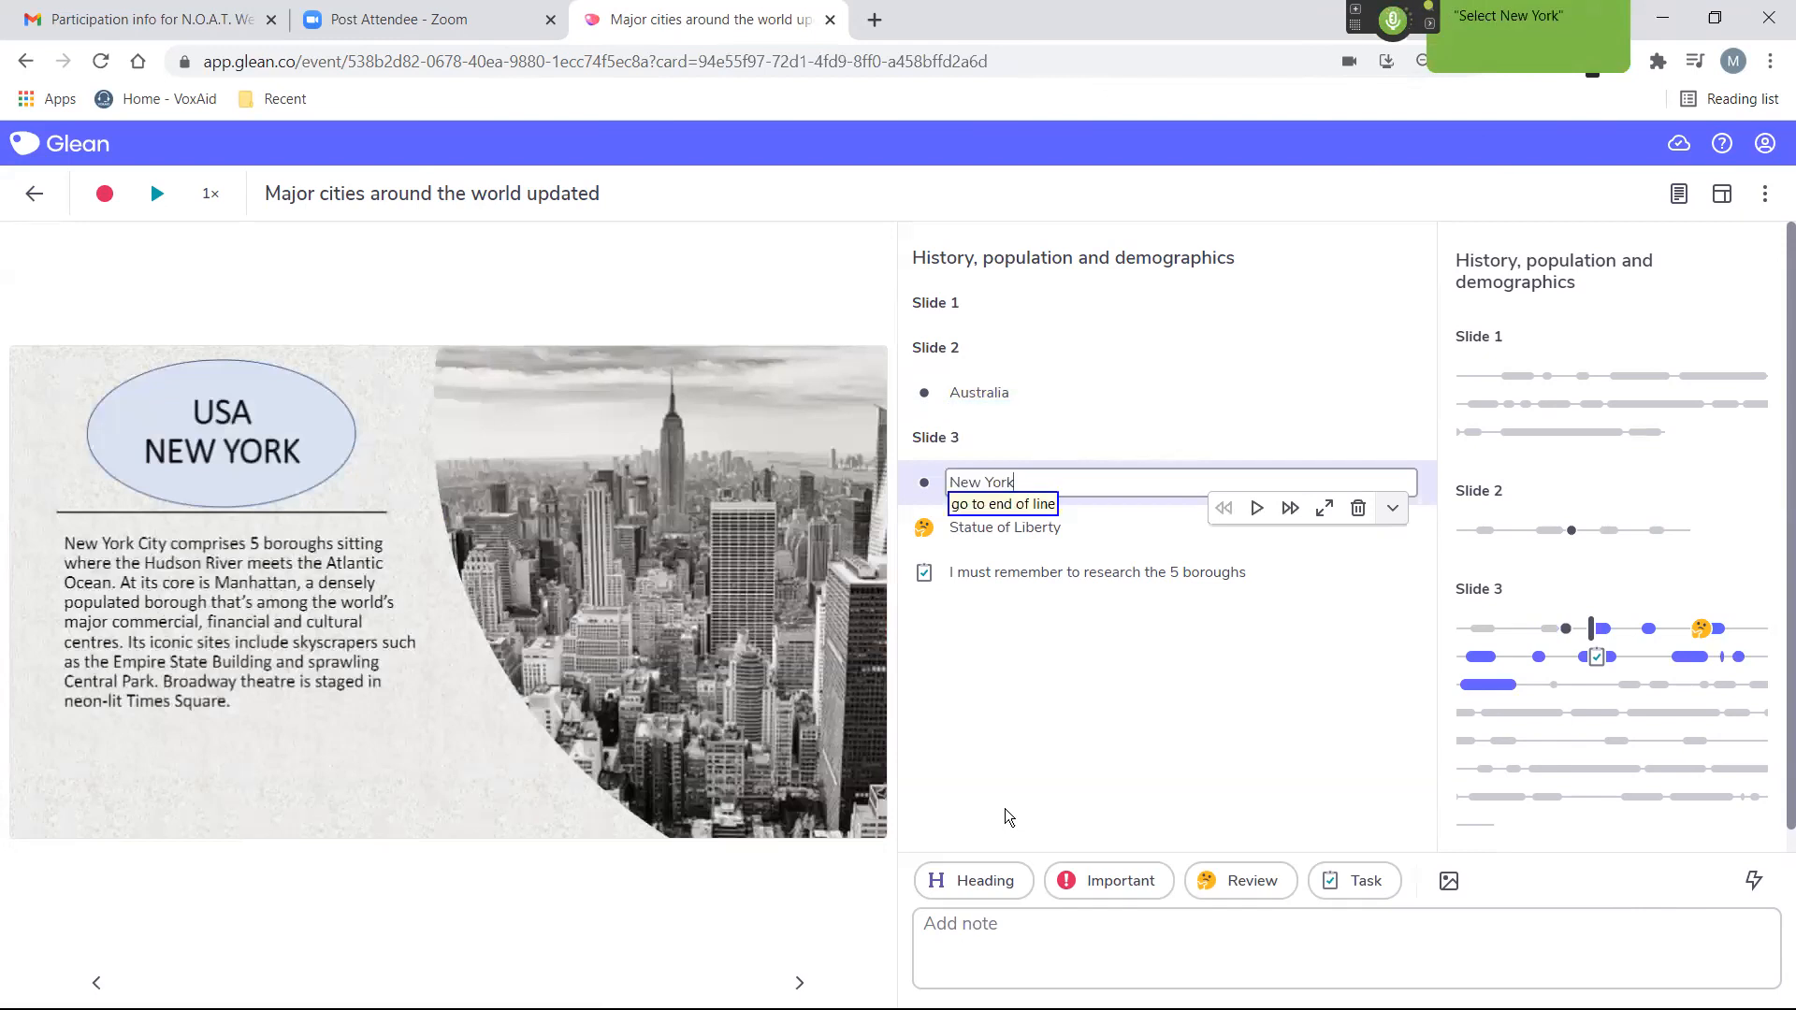
text(,)
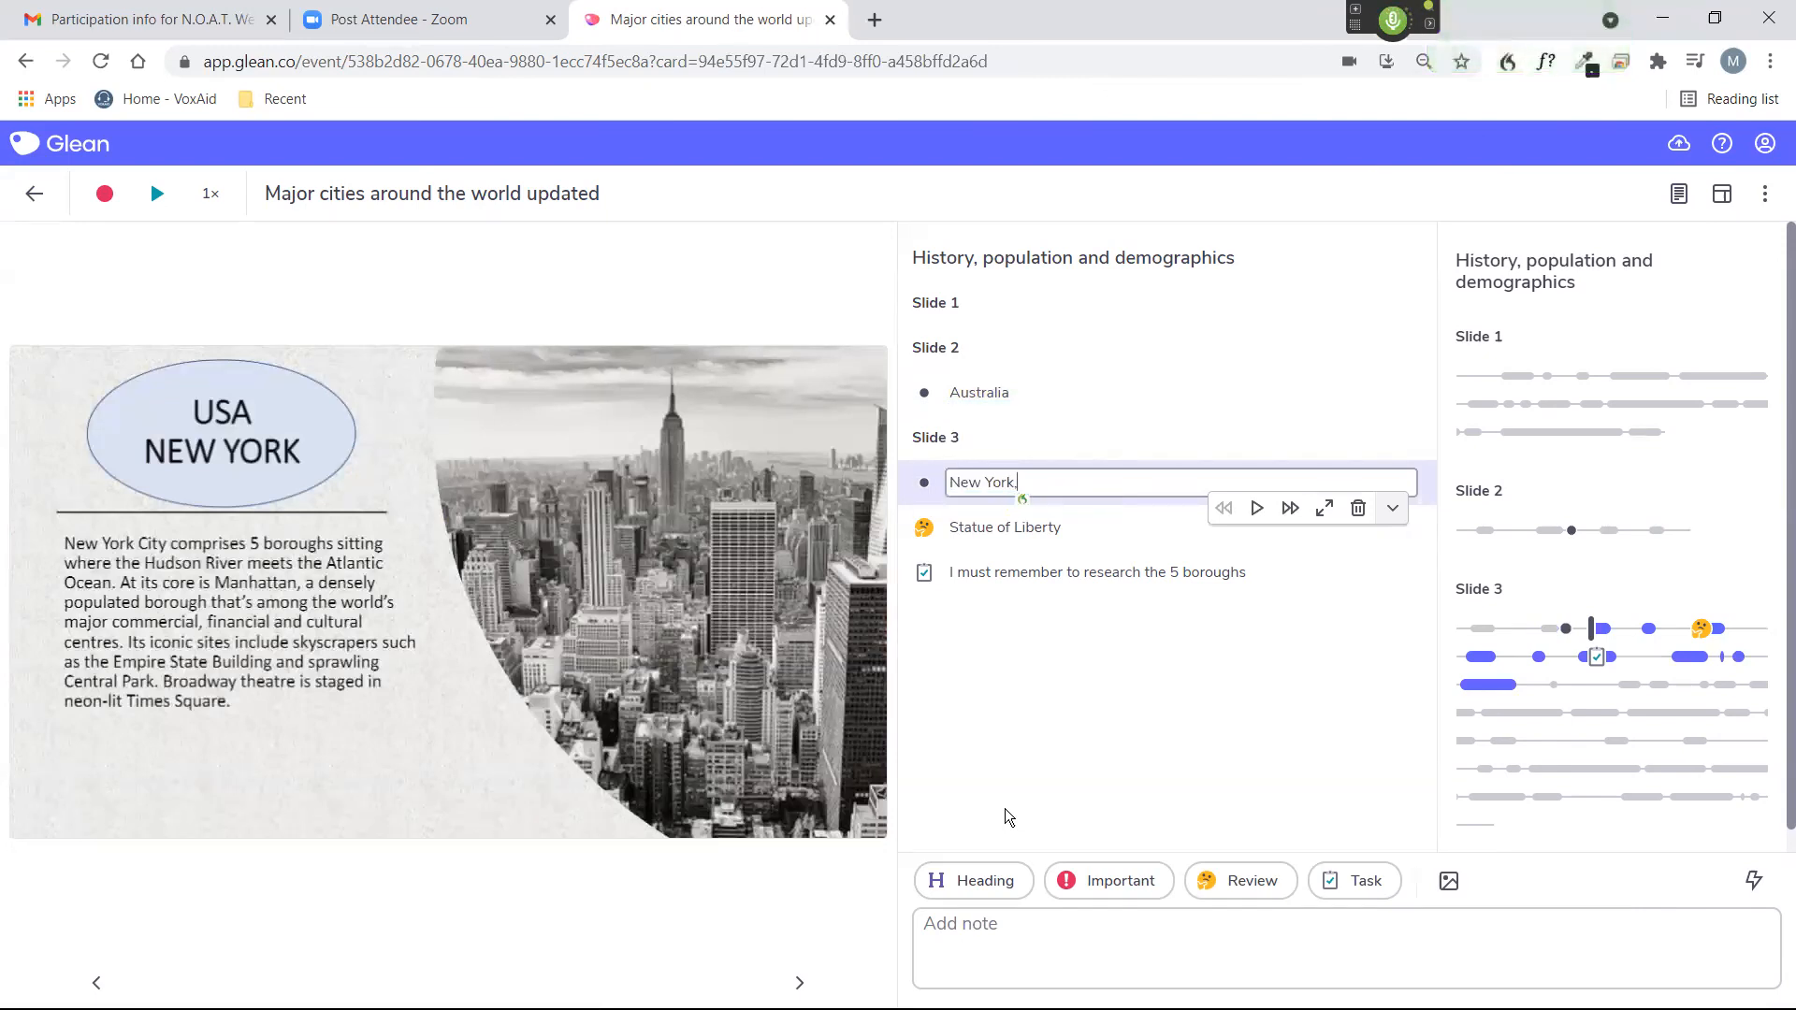
text( this is a place I would love to go to)
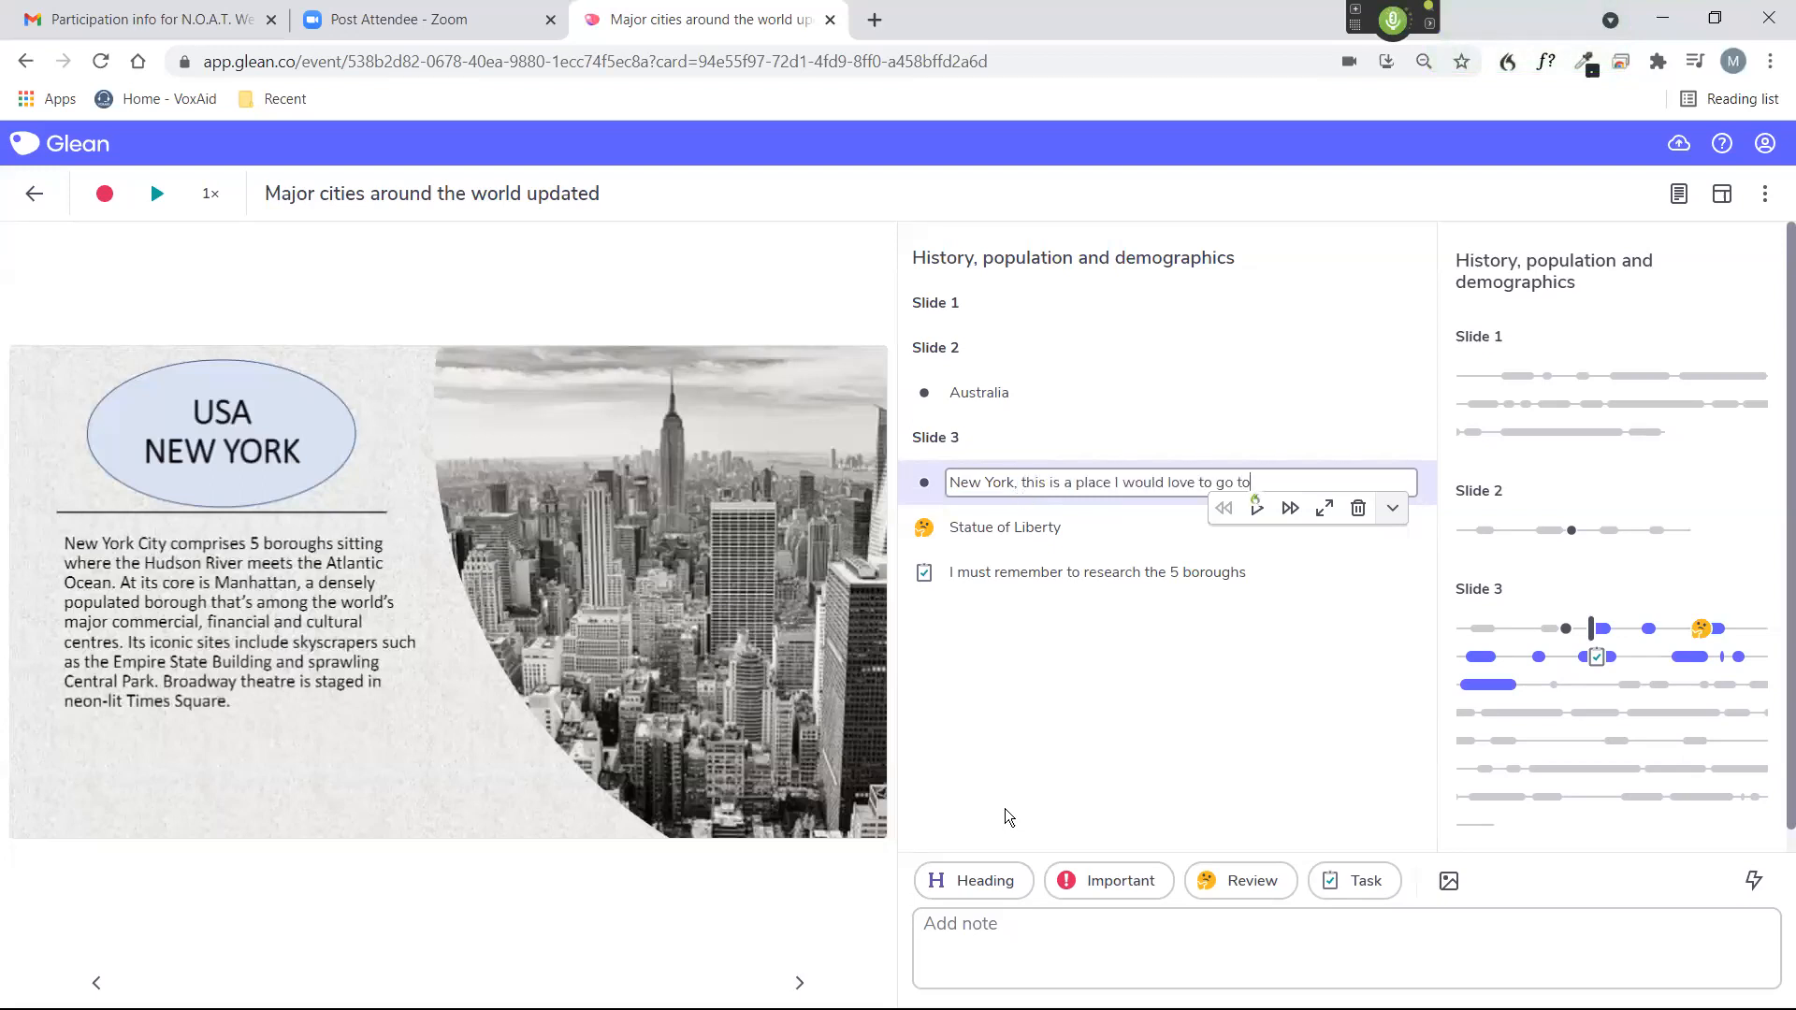
key(Return)
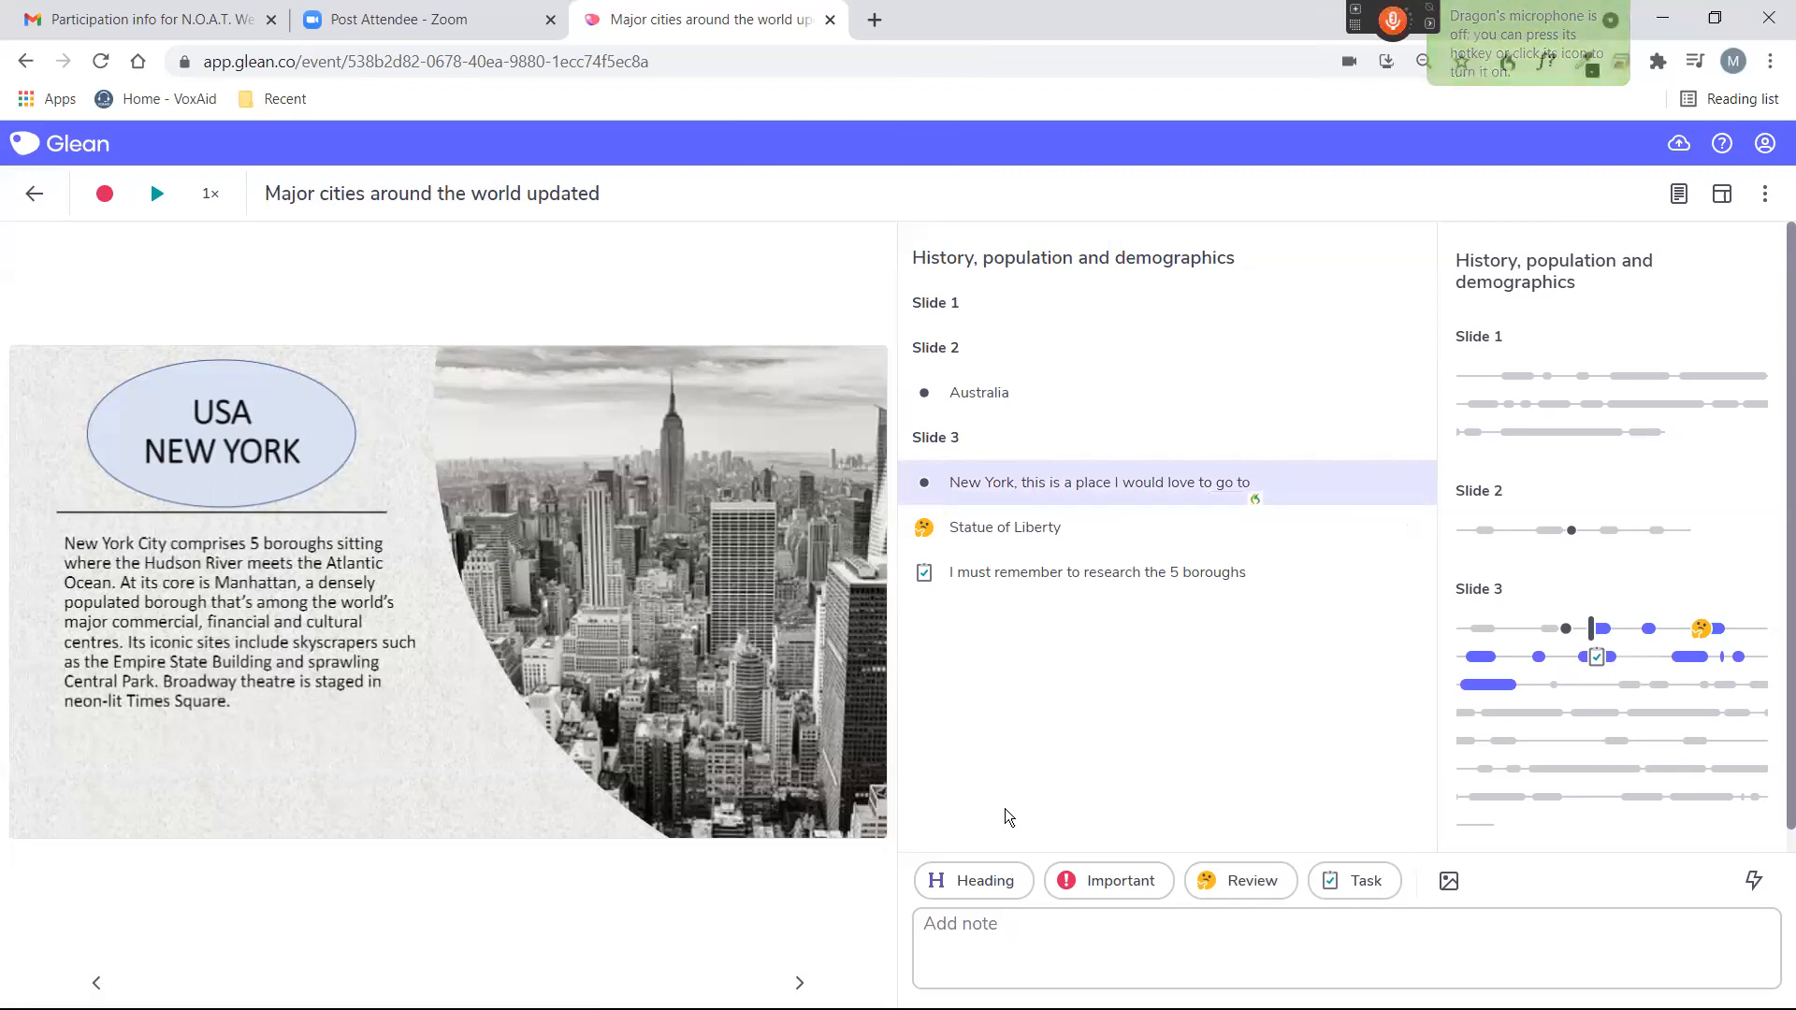
In the expanded "Statue of Liberty" note, replace "Statue" with "I love the statue" by voice and collapse the note.
key(KP_Add)
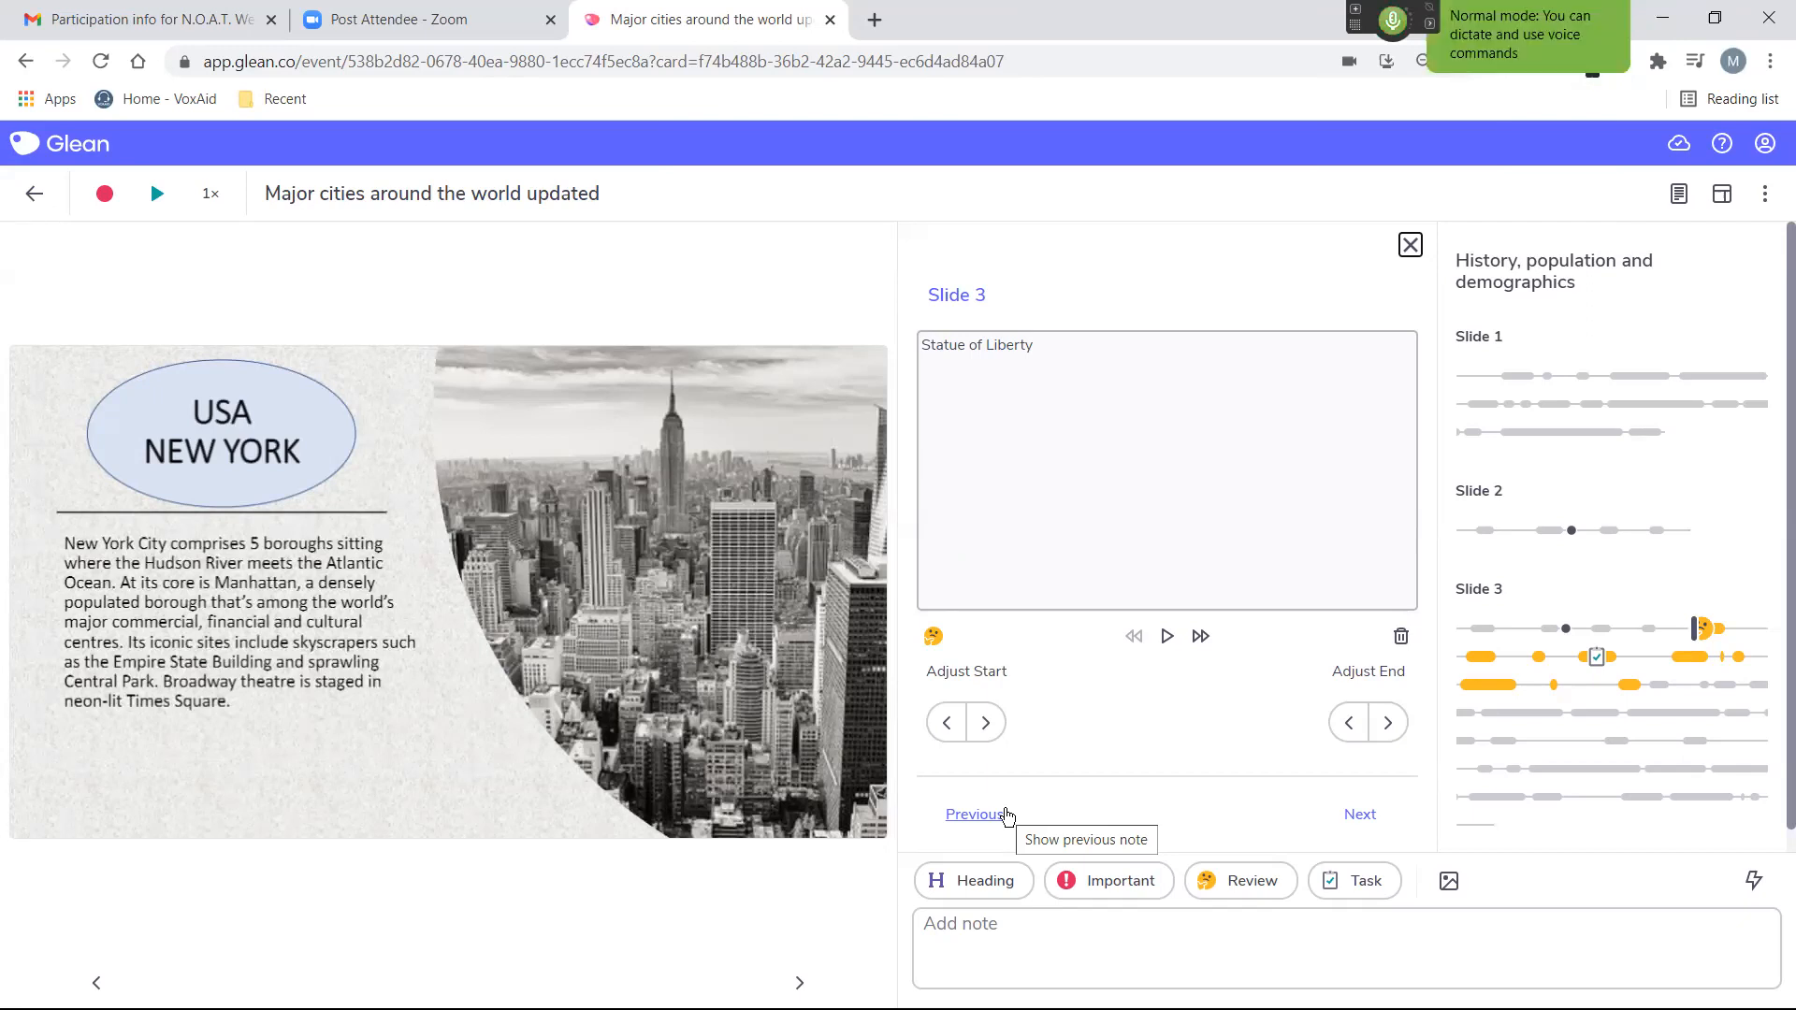
key(ctrl+f)
text(statue)
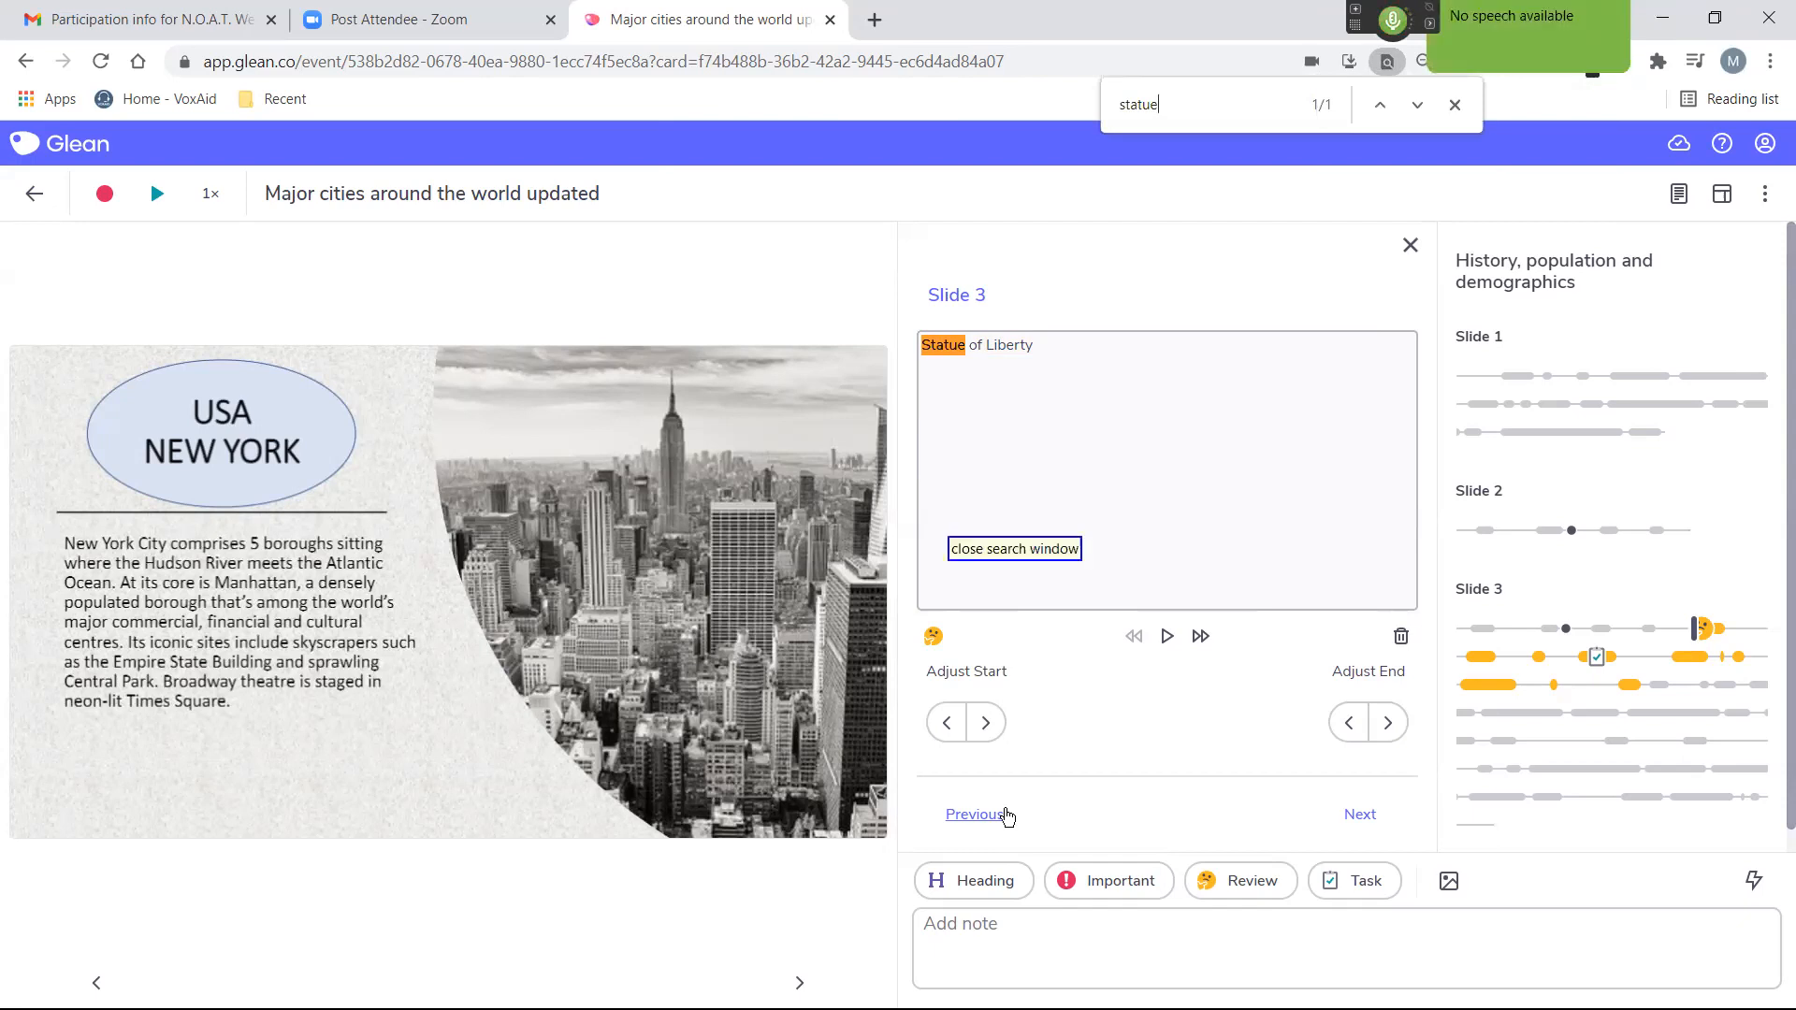
key(Escape)
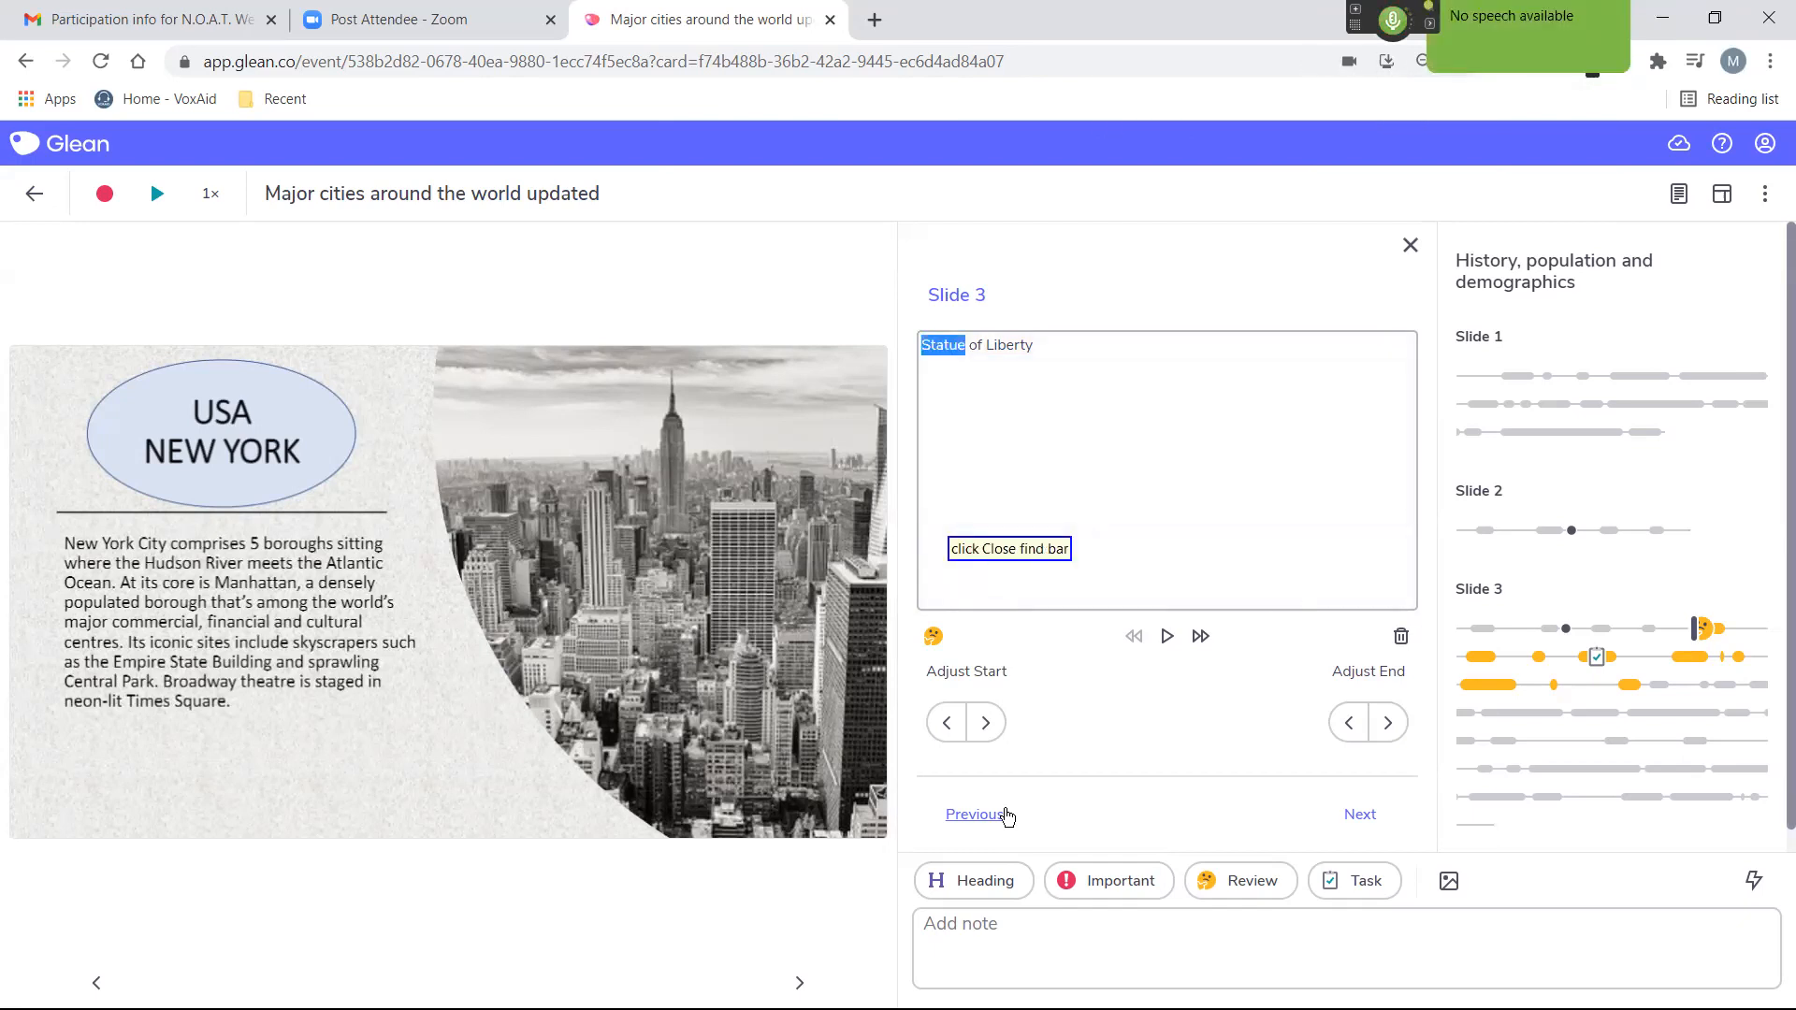
text(I love the statue)
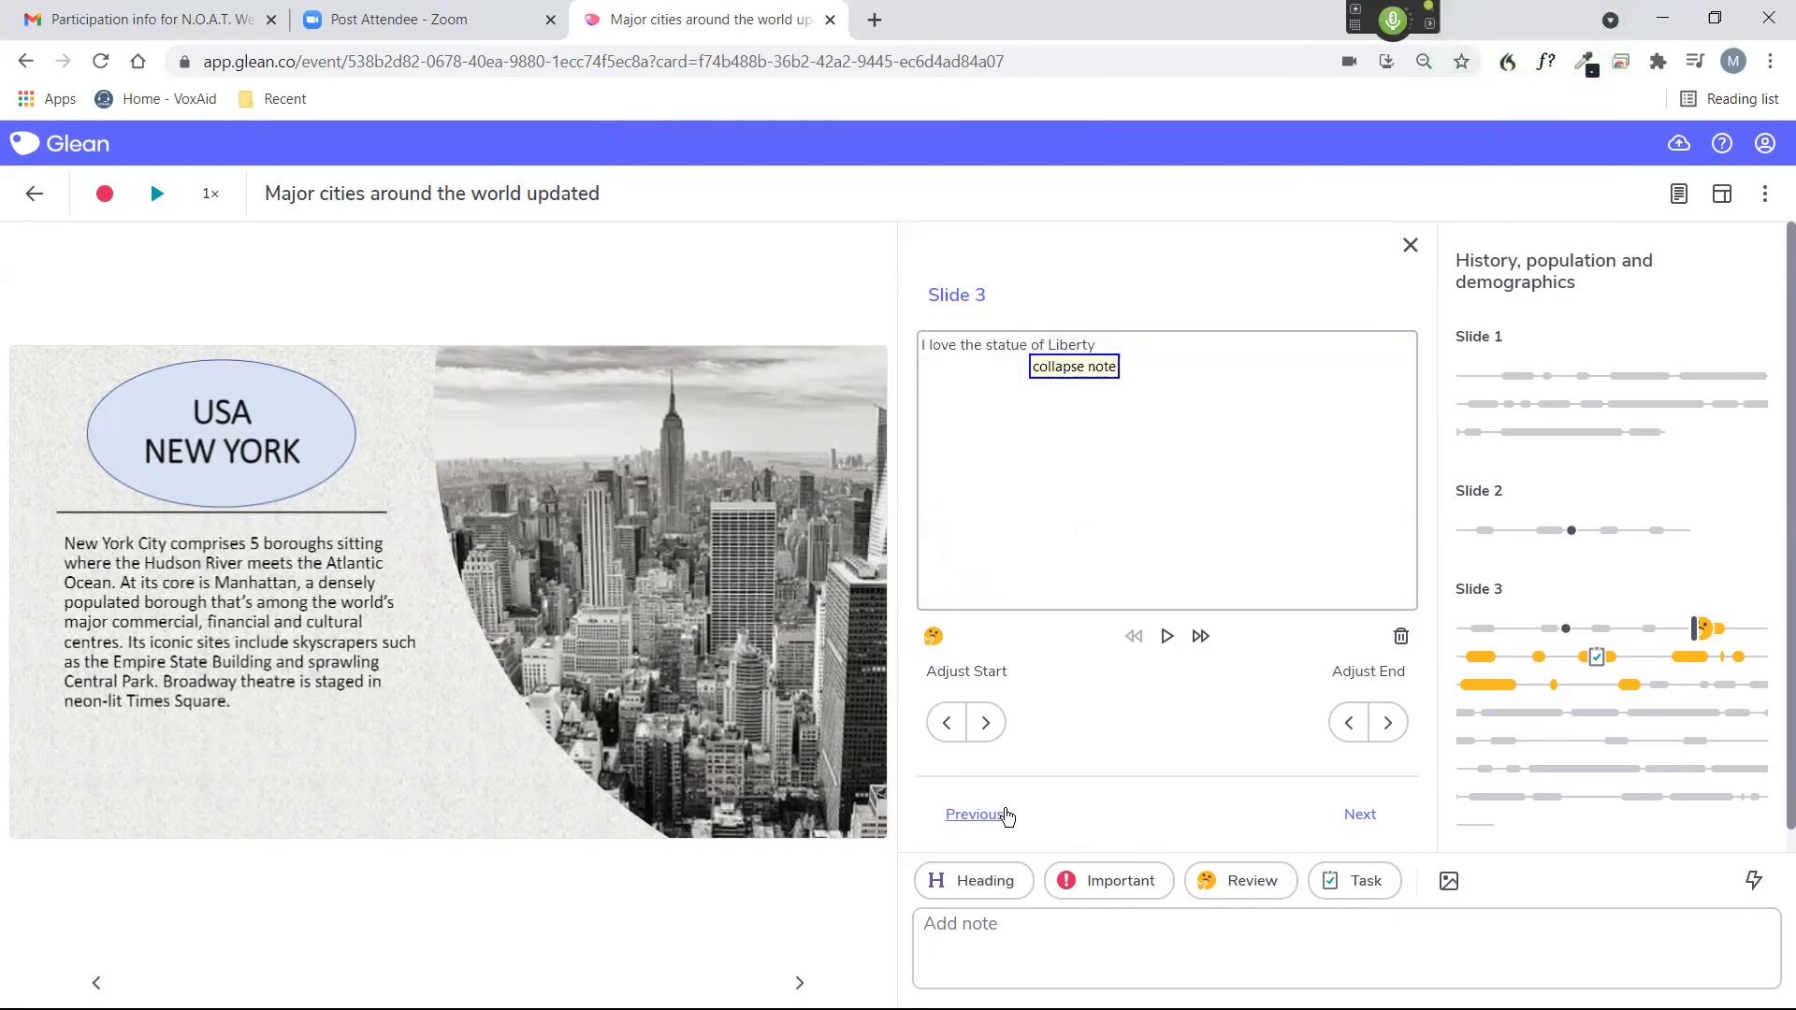
key(Escape)
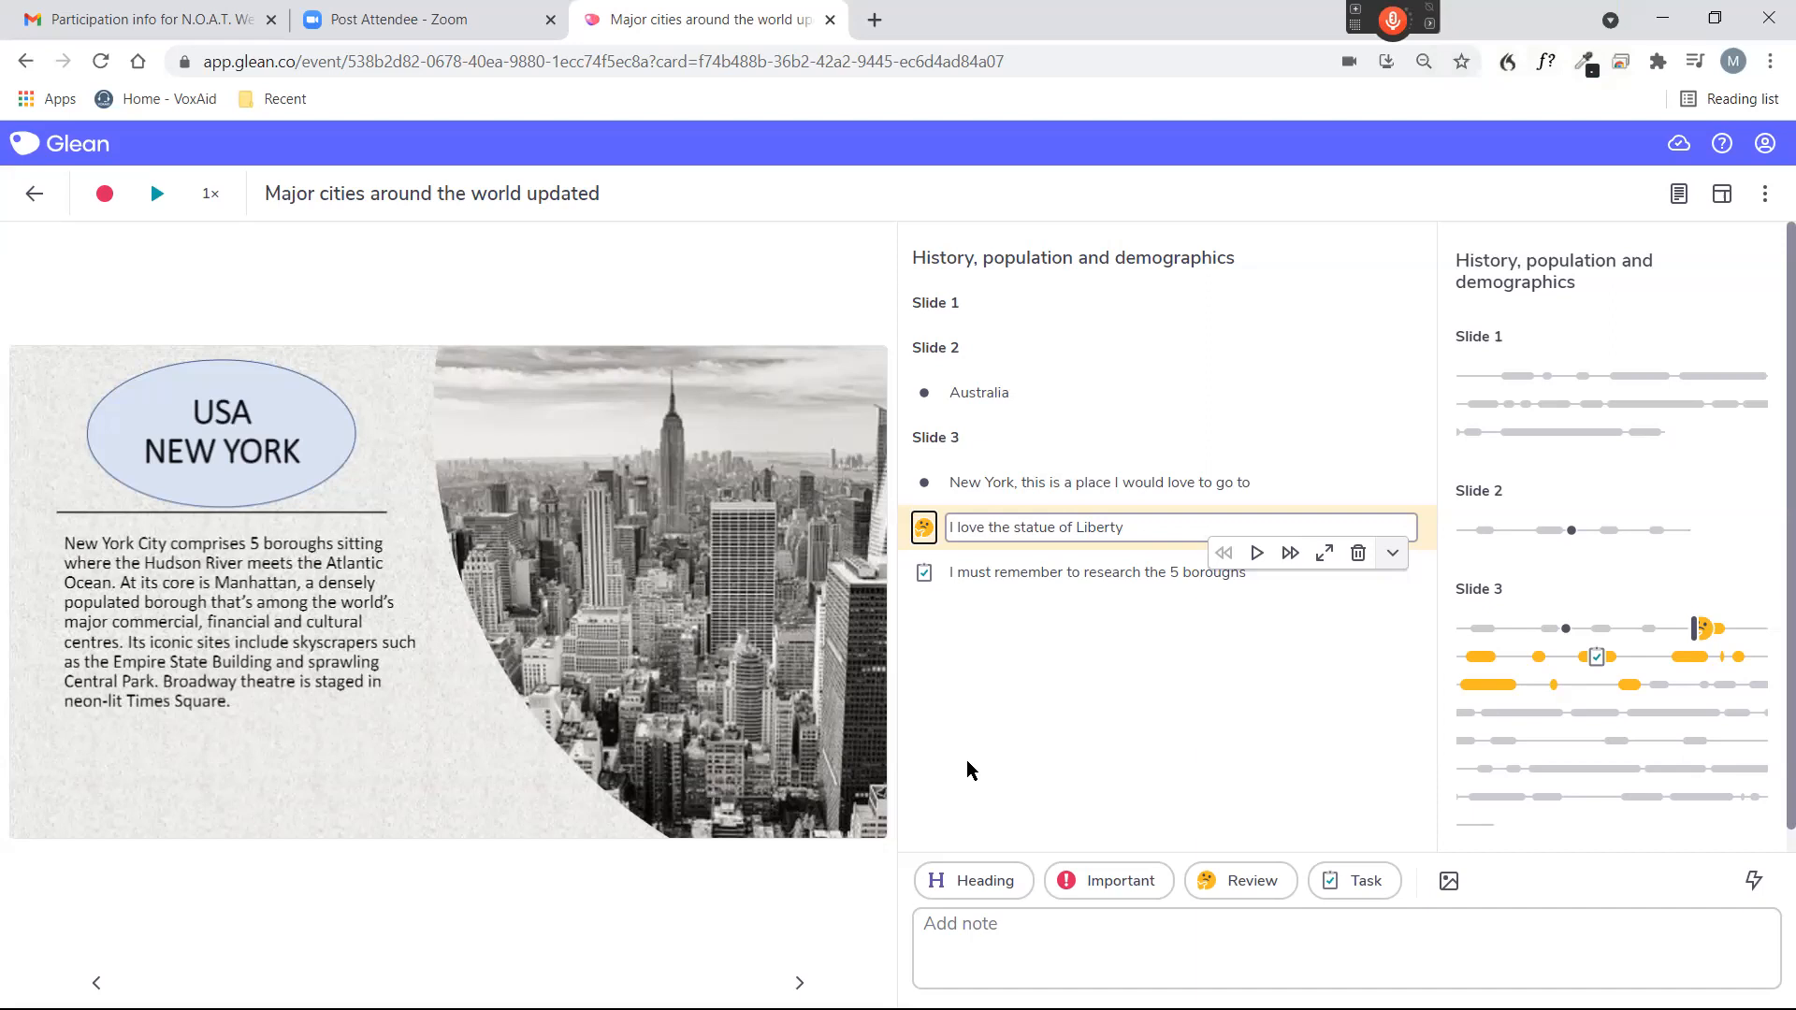
Open the event's reading view by voice and look through its slides and notes.
key(KP_Add)
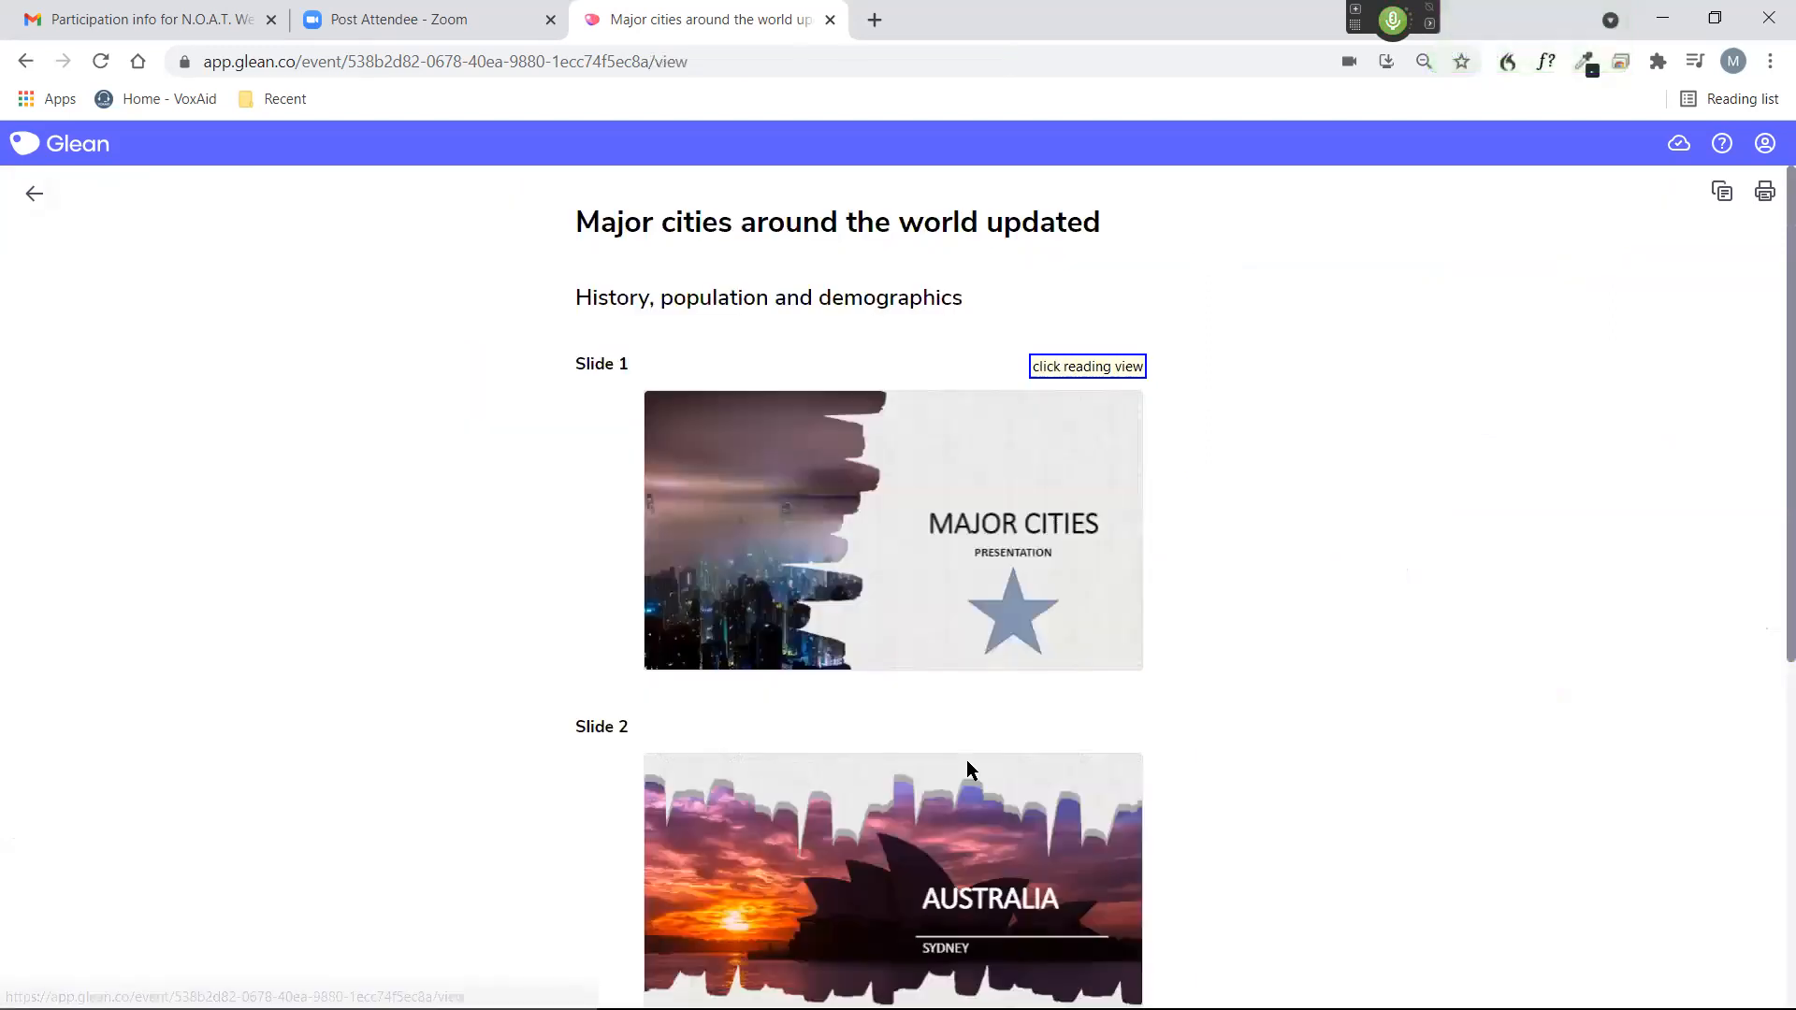
key(KP_Add)
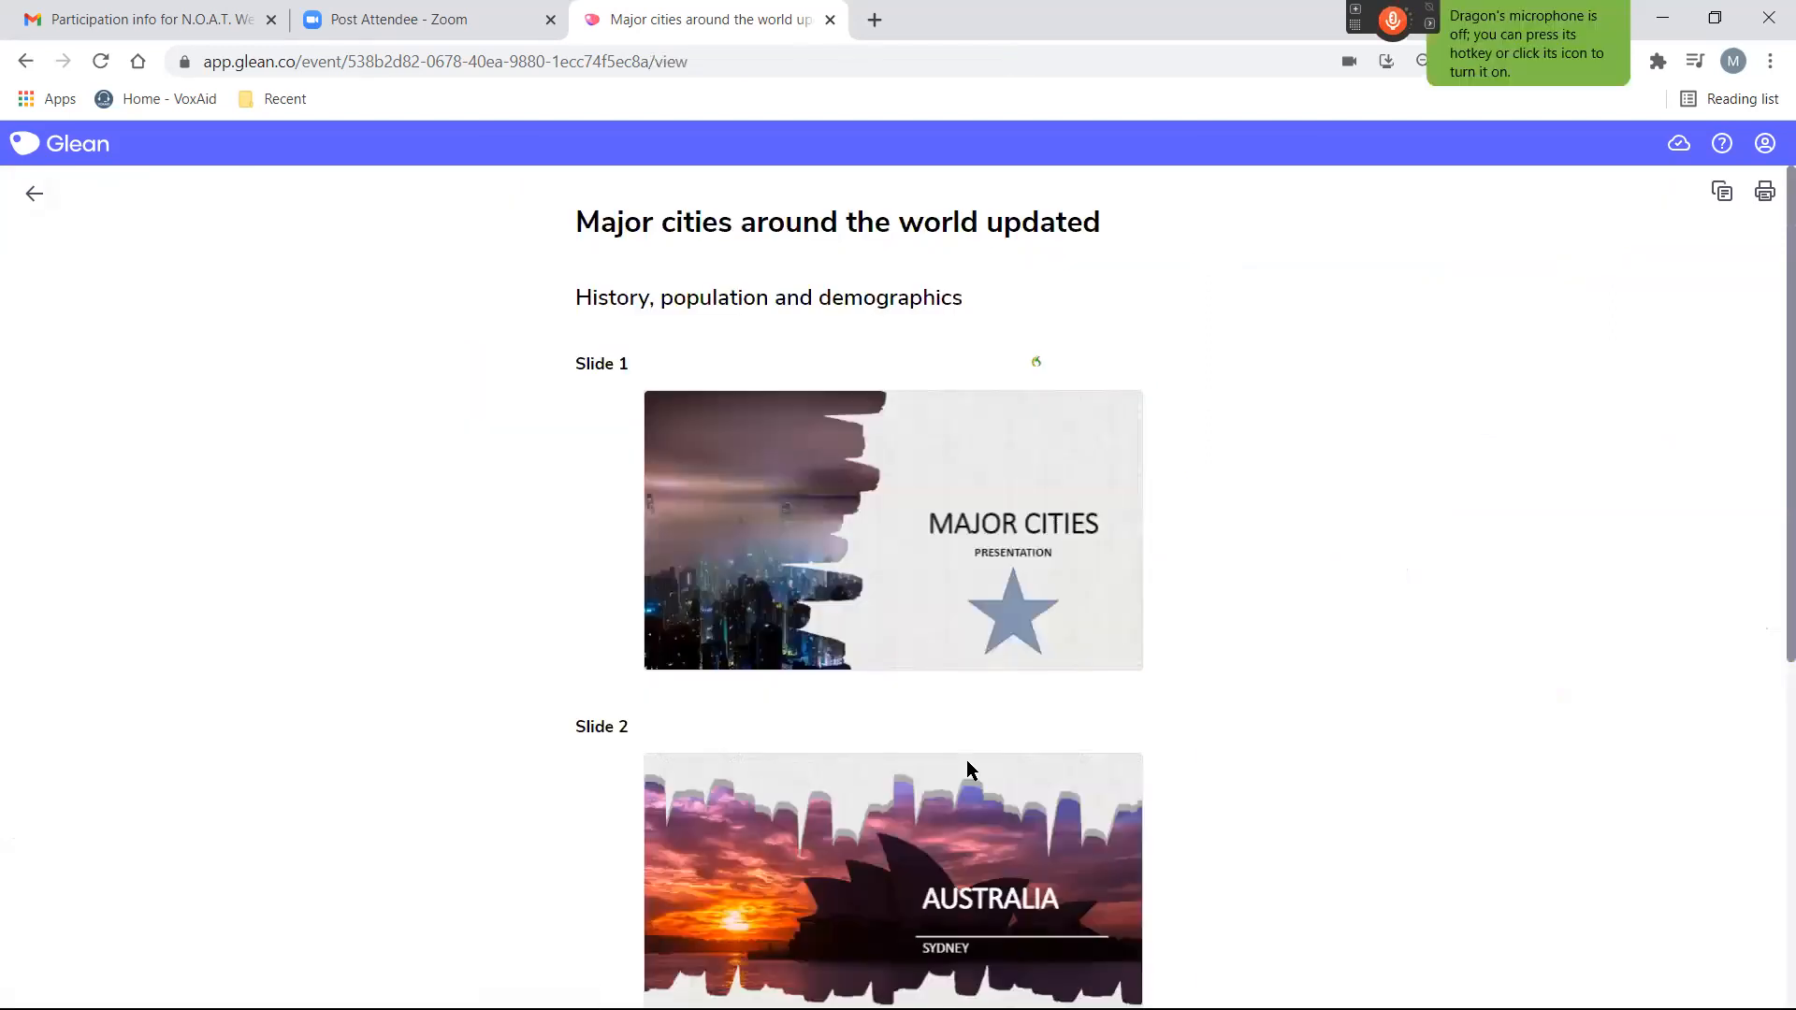
scroll(1210, 729, down, 5)
scroll(1226, 737, up, 5)
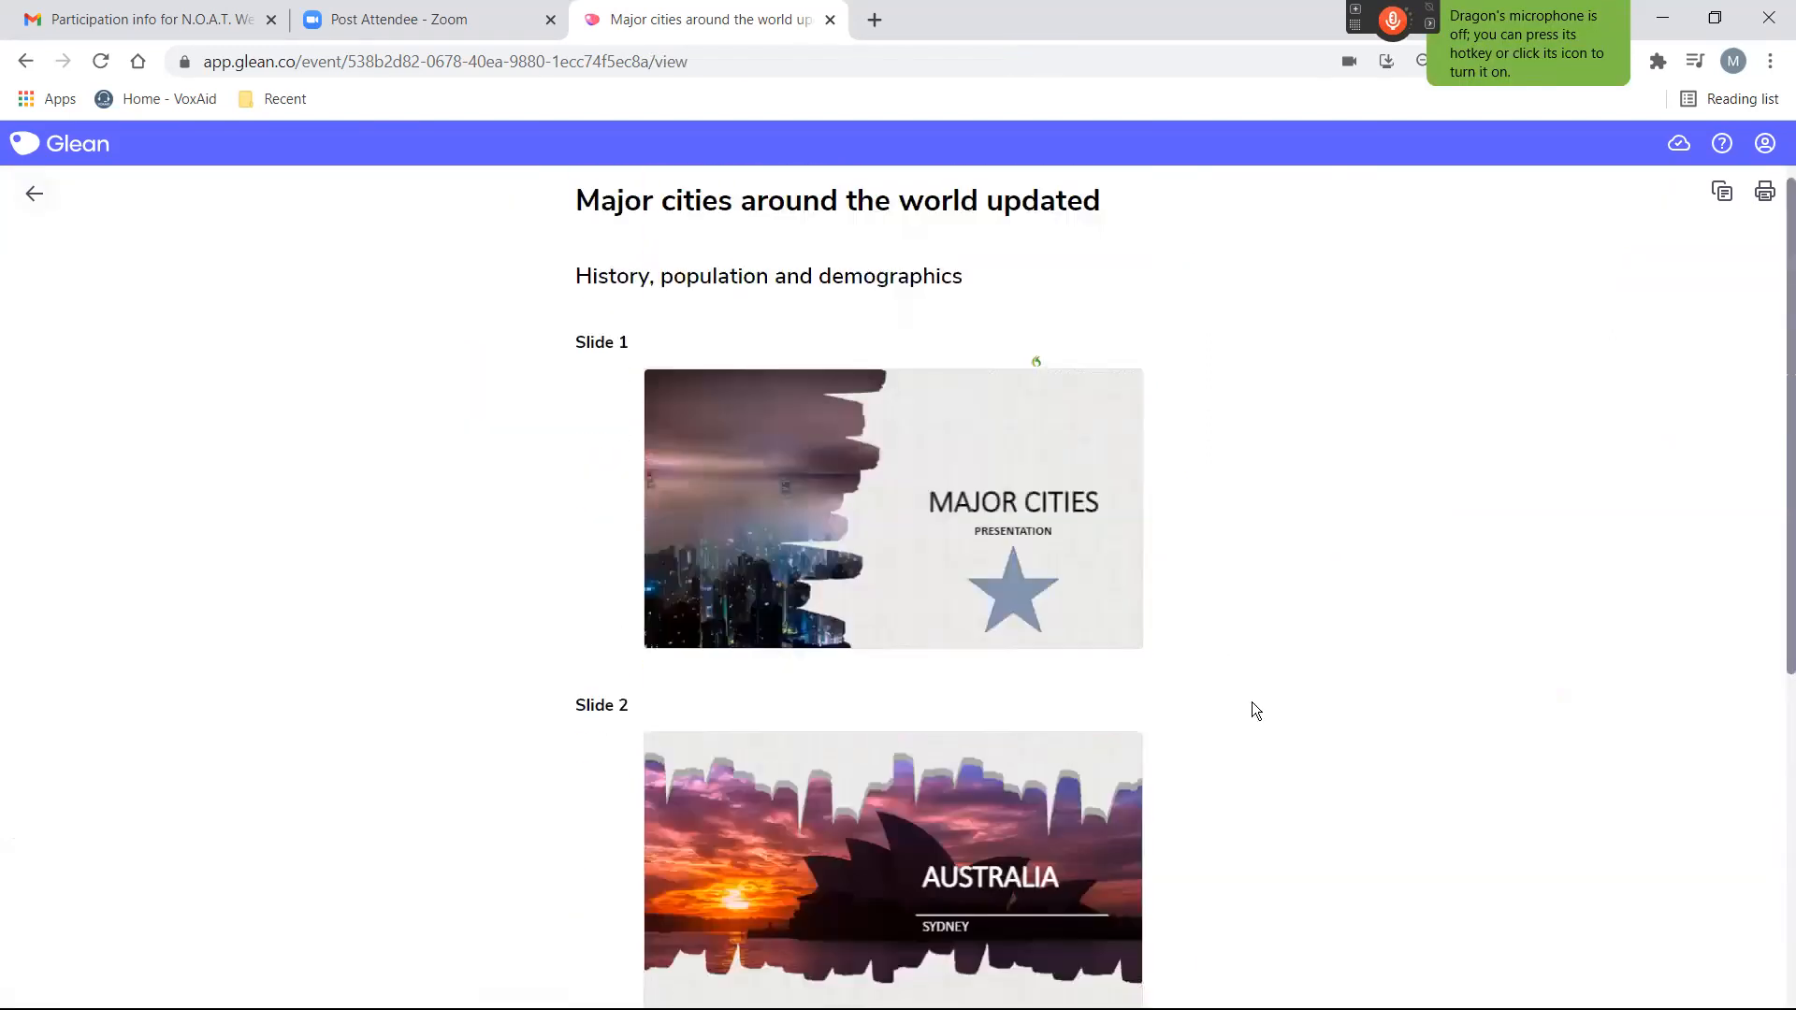
scroll(1254, 709, down, 3)
scroll(1265, 698, down, 2)
scroll(1266, 698, up, 4)
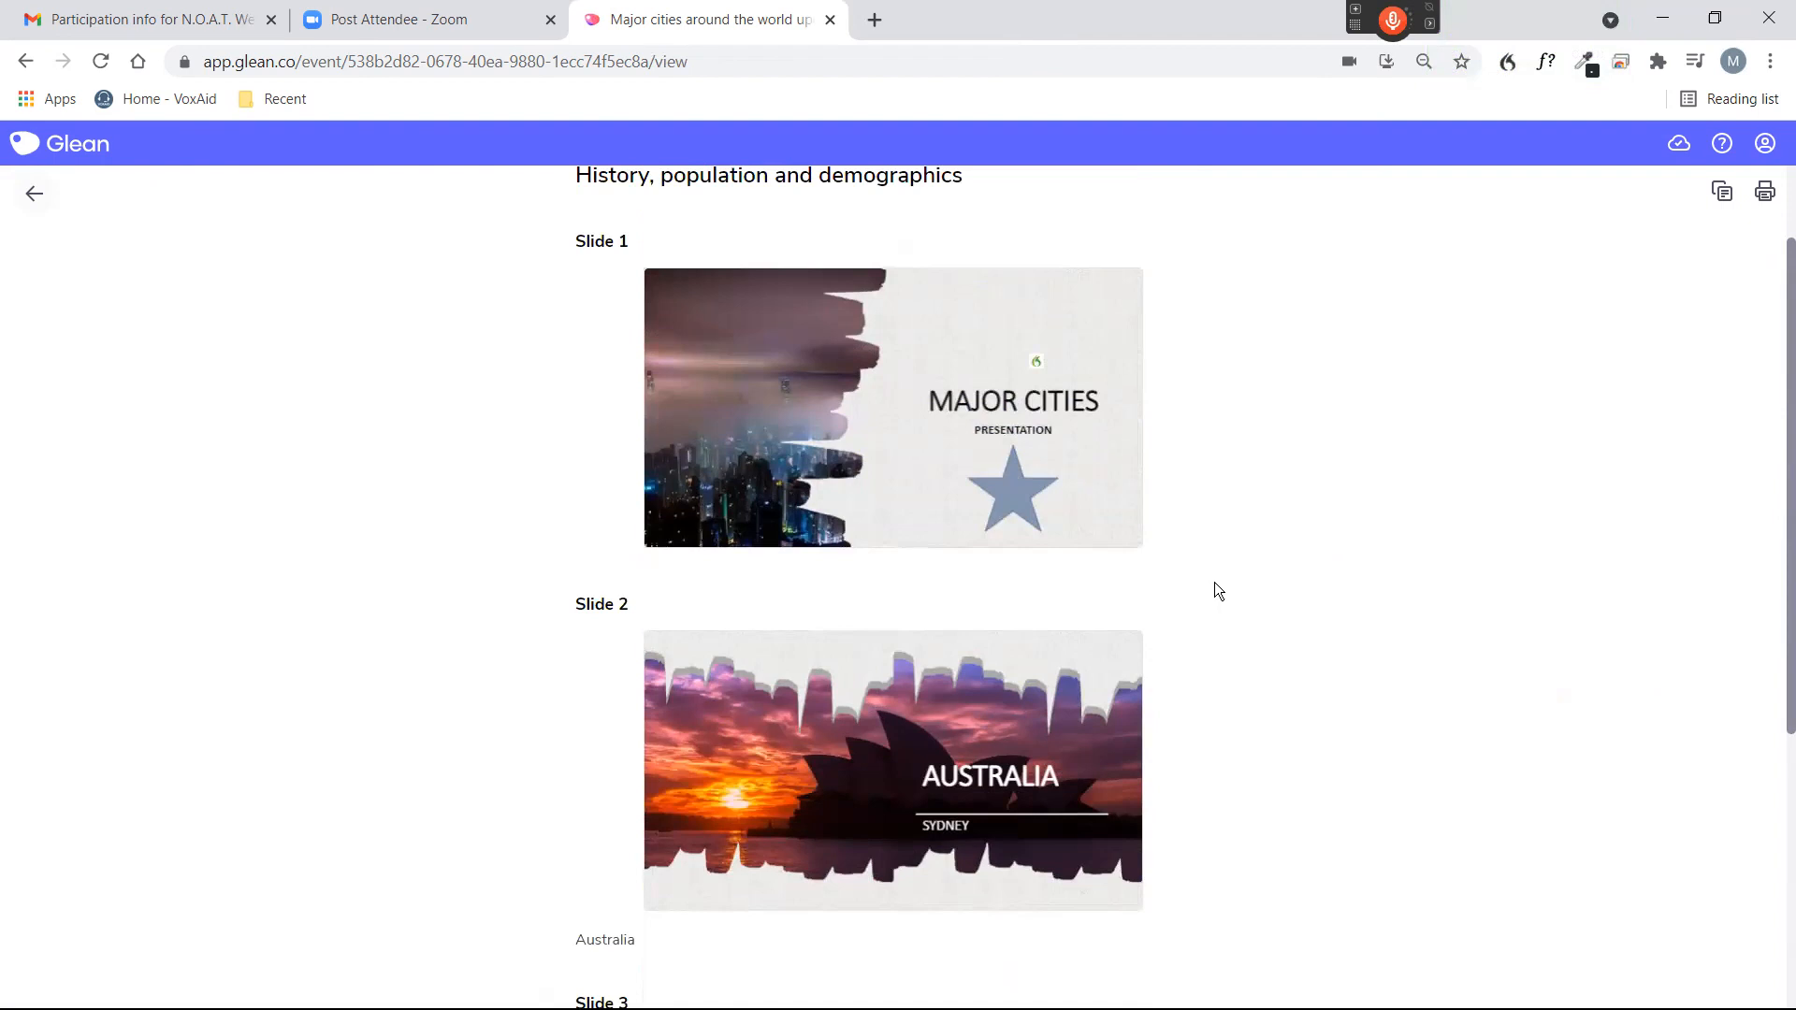
By voice, go back from the reading view to the event's editing page.
key(KP_Add)
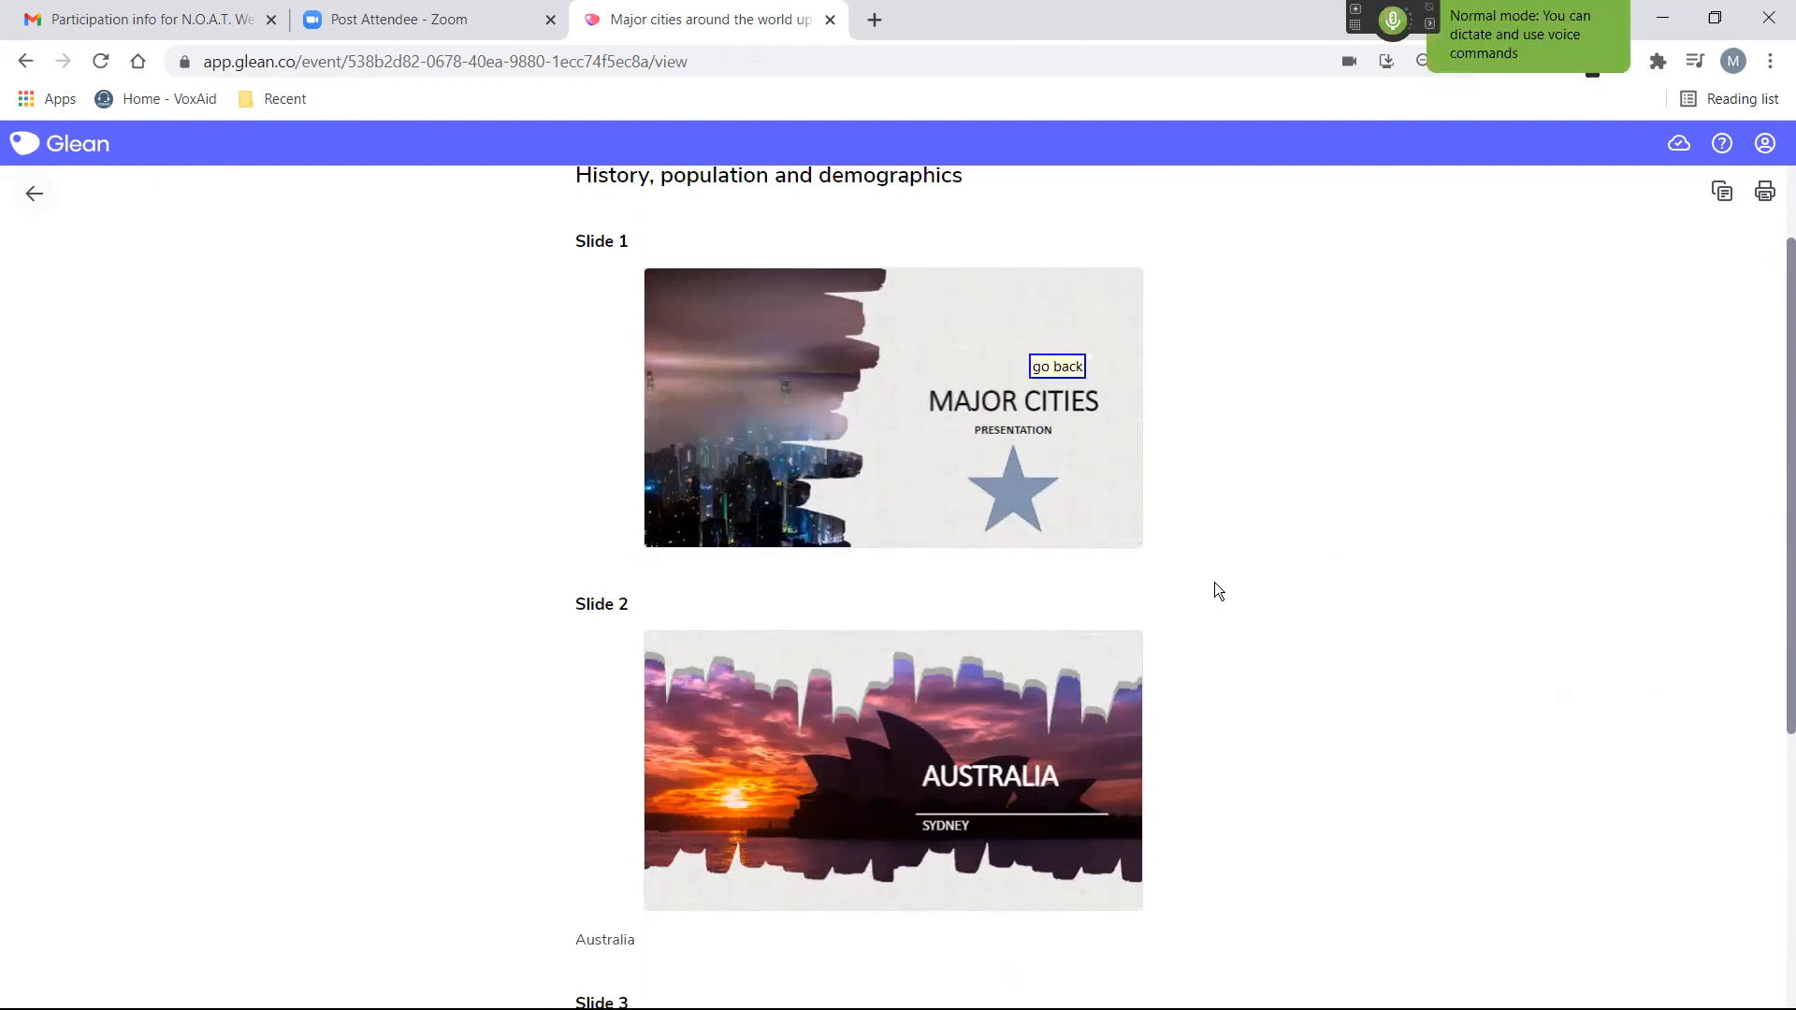
key(alt+Left)
key(KP_Add)
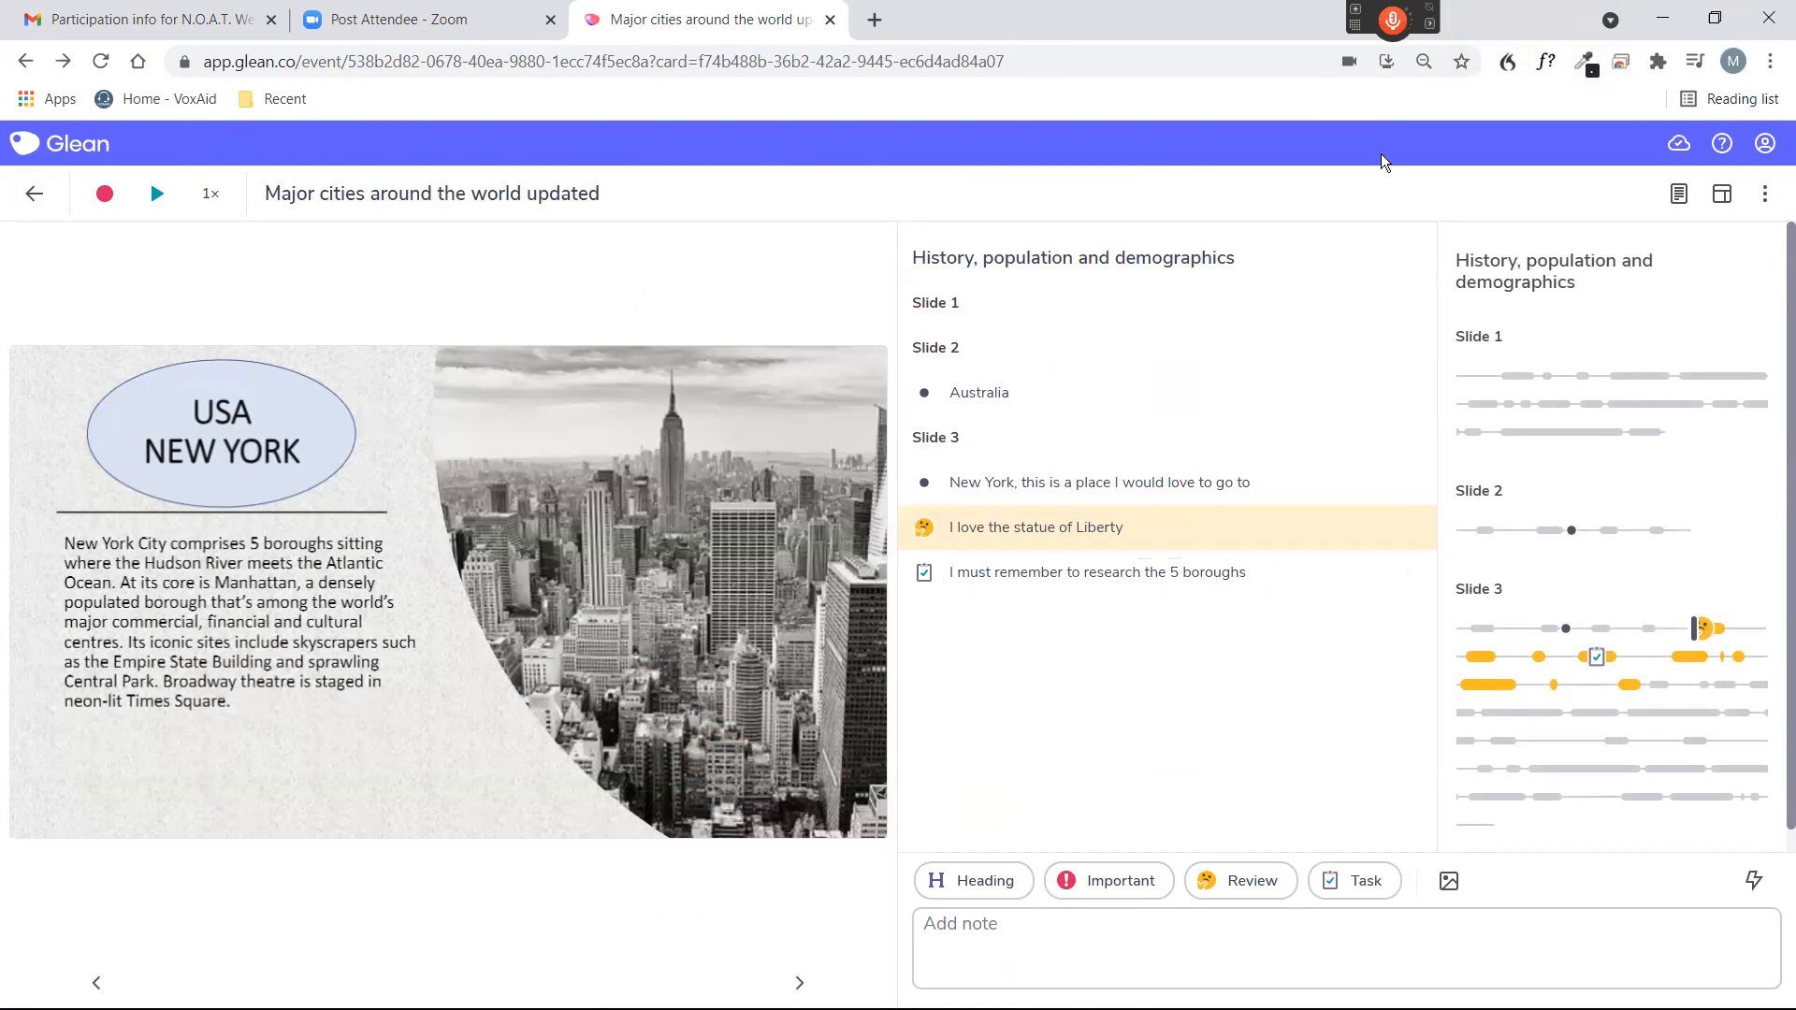
Reduce the browser window and open the bookmarked "25 chemistry experiments in 15 minutes" search in a new tab.
click(1717, 19)
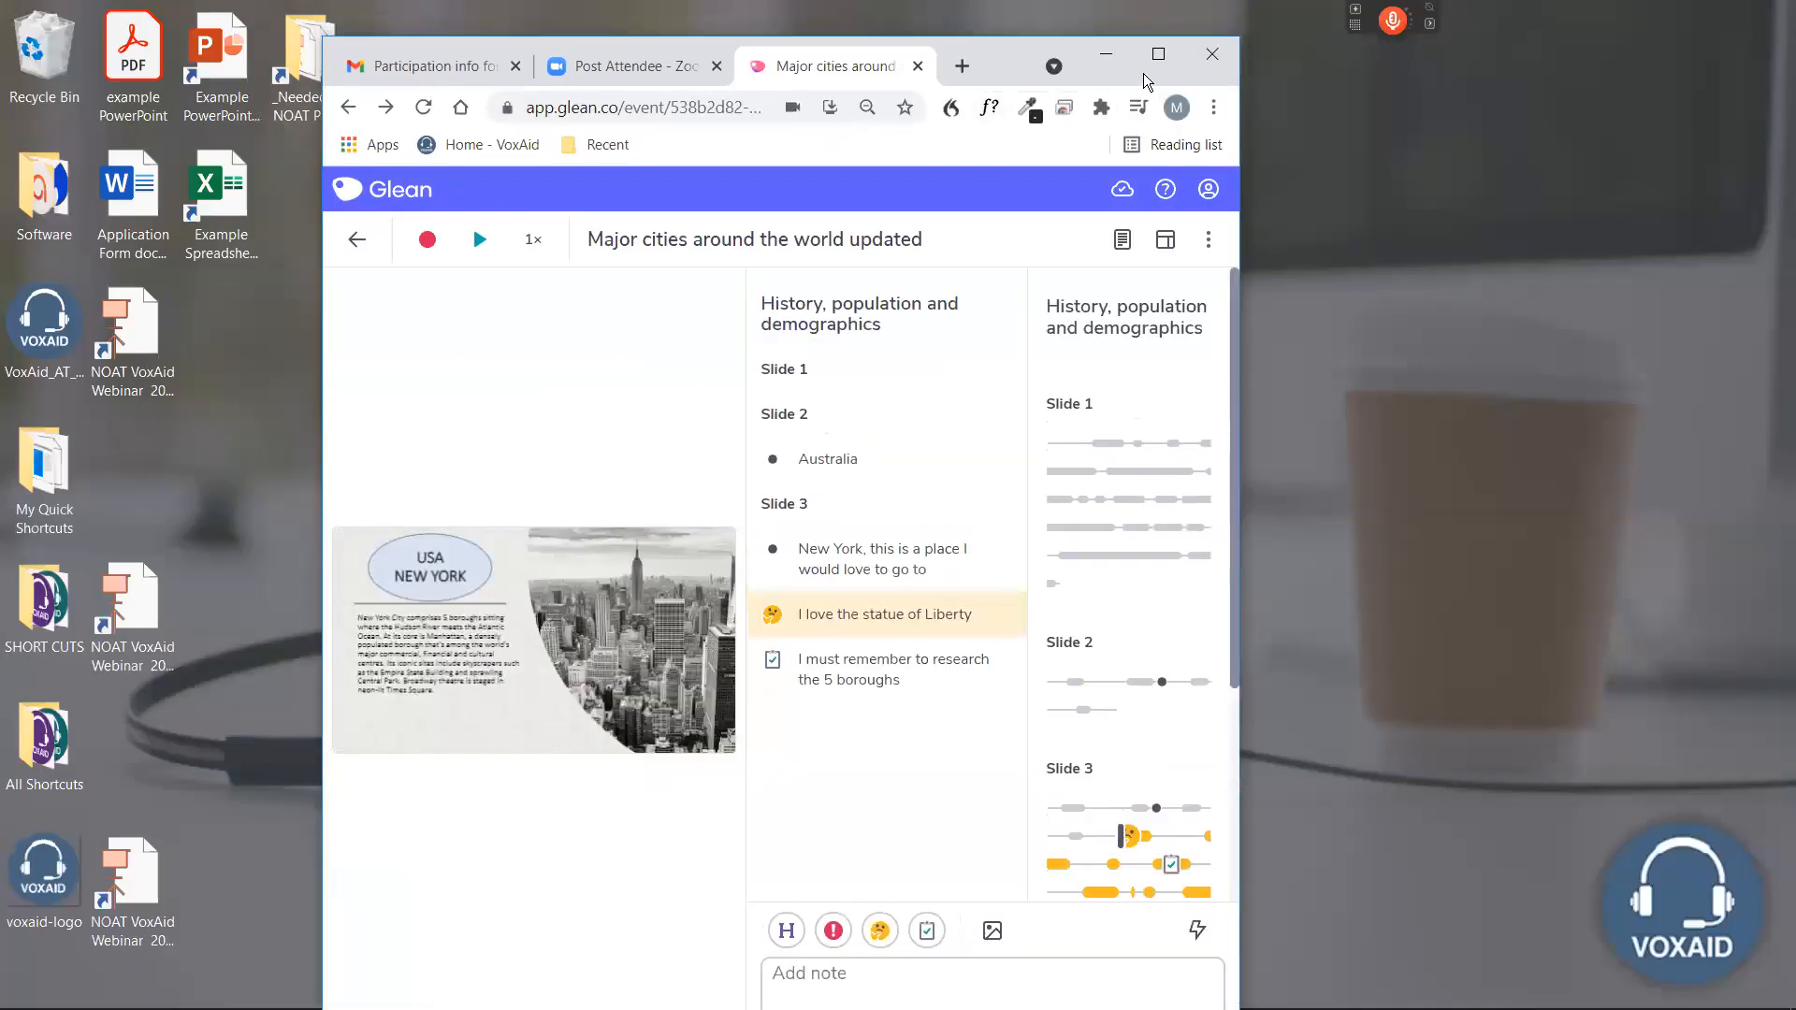
drag(963, 72, 1075, 143)
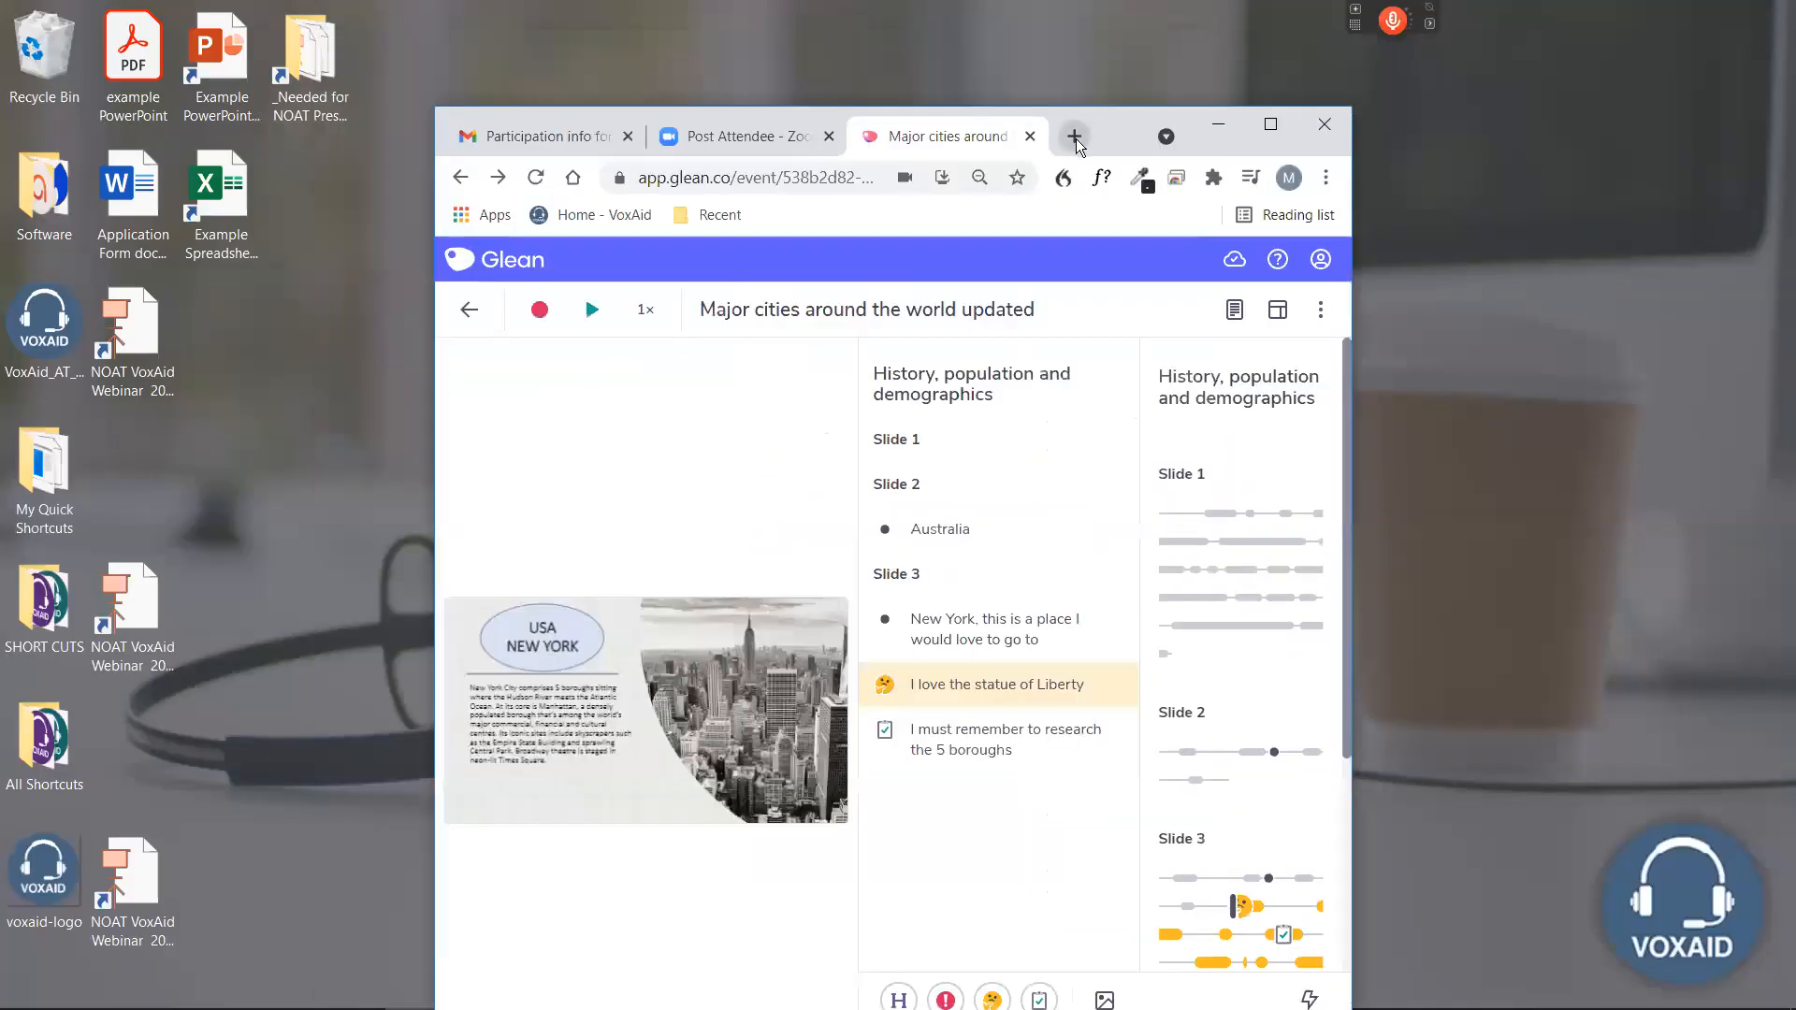
click(1076, 137)
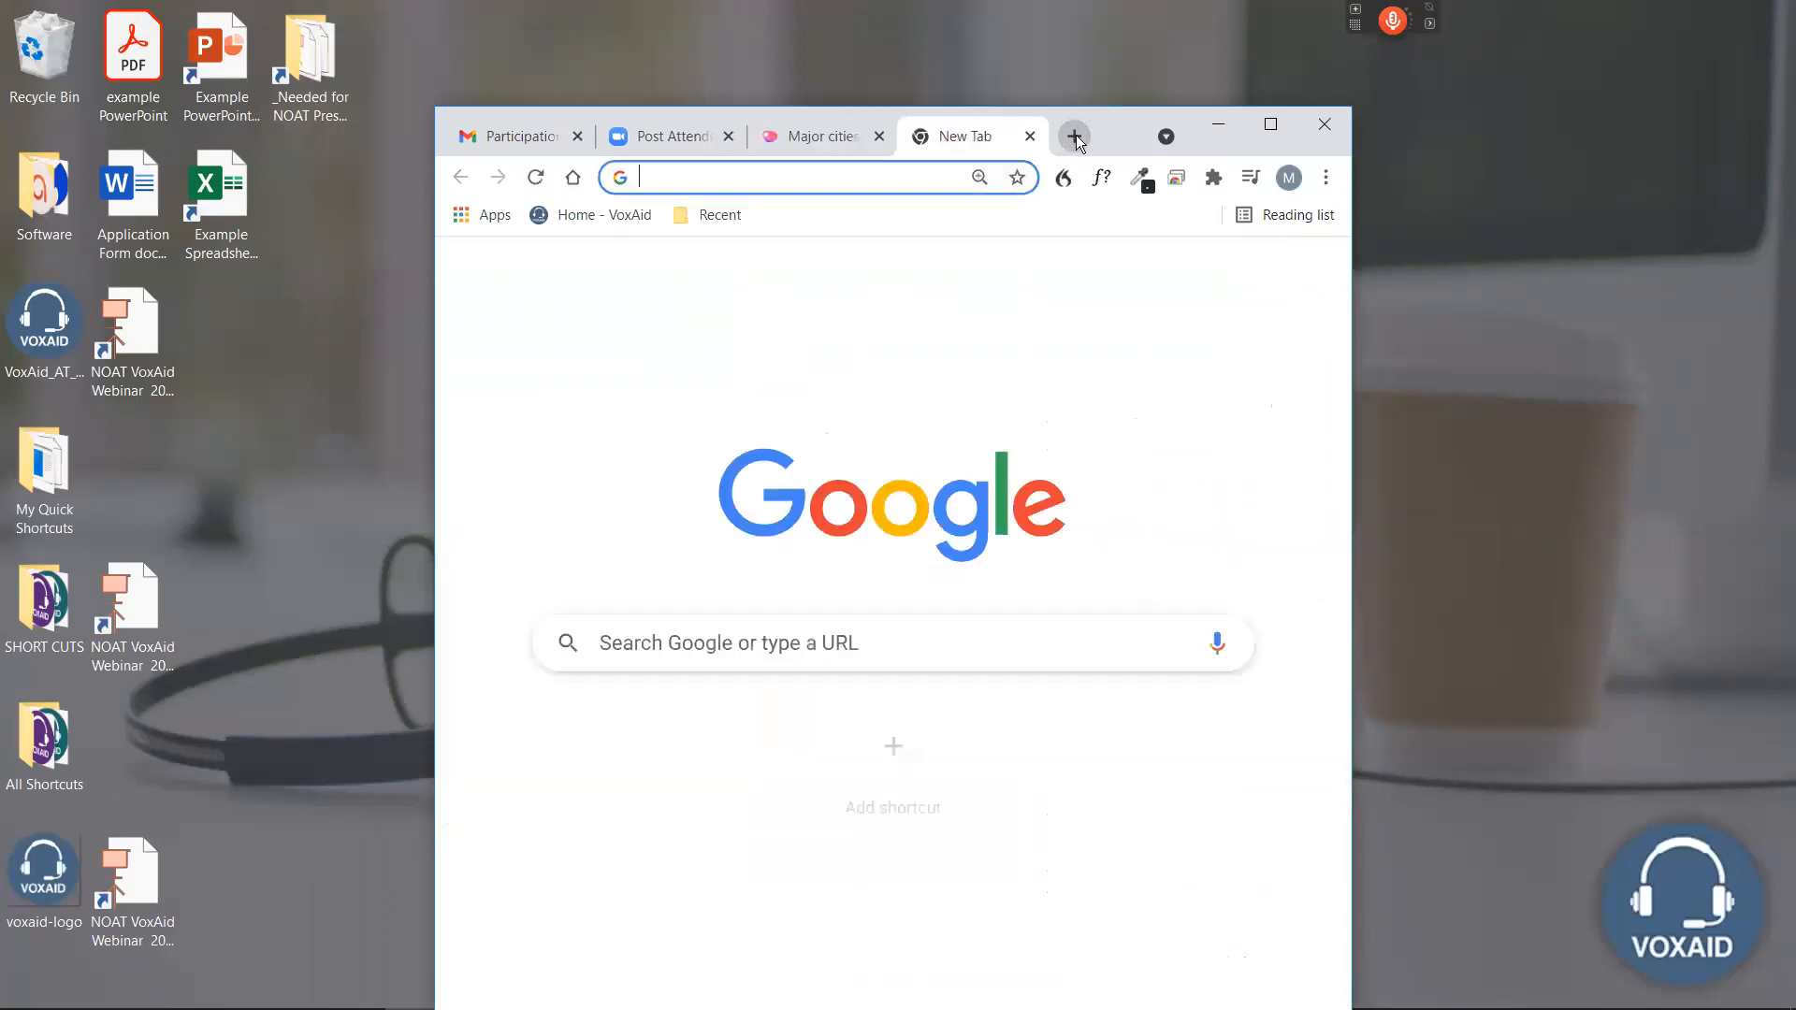
click(718, 215)
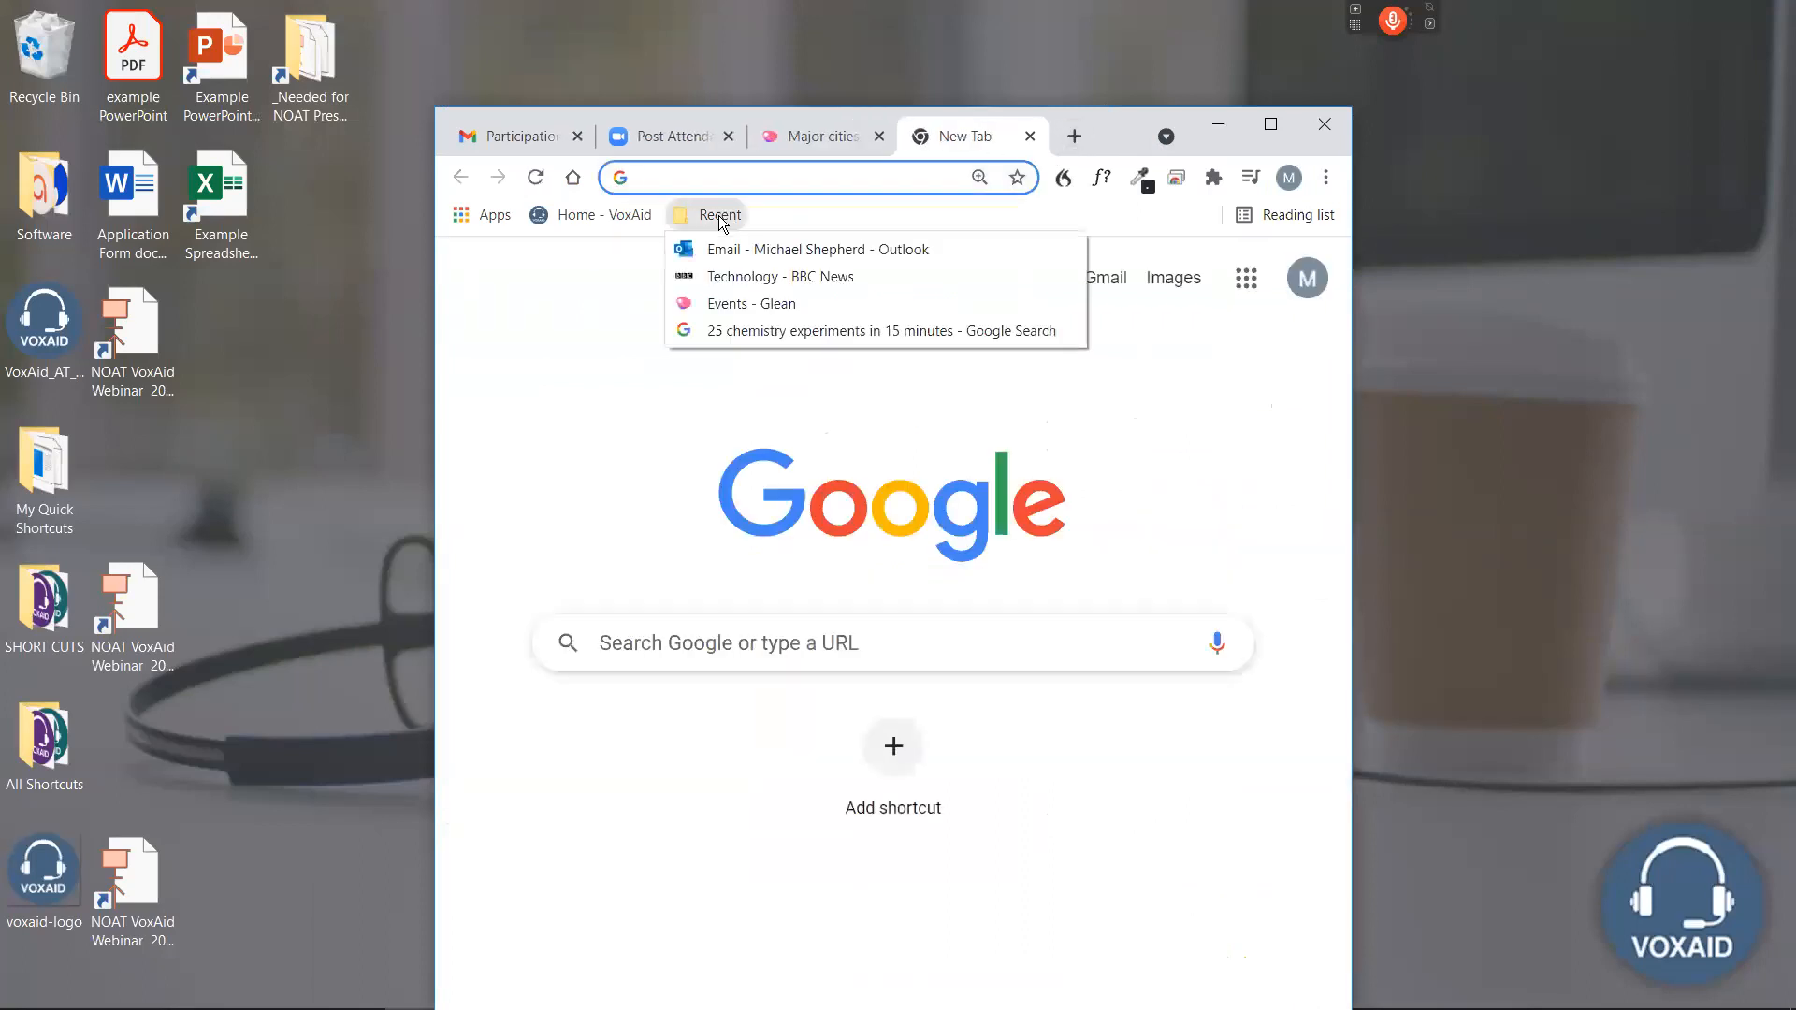
click(795, 332)
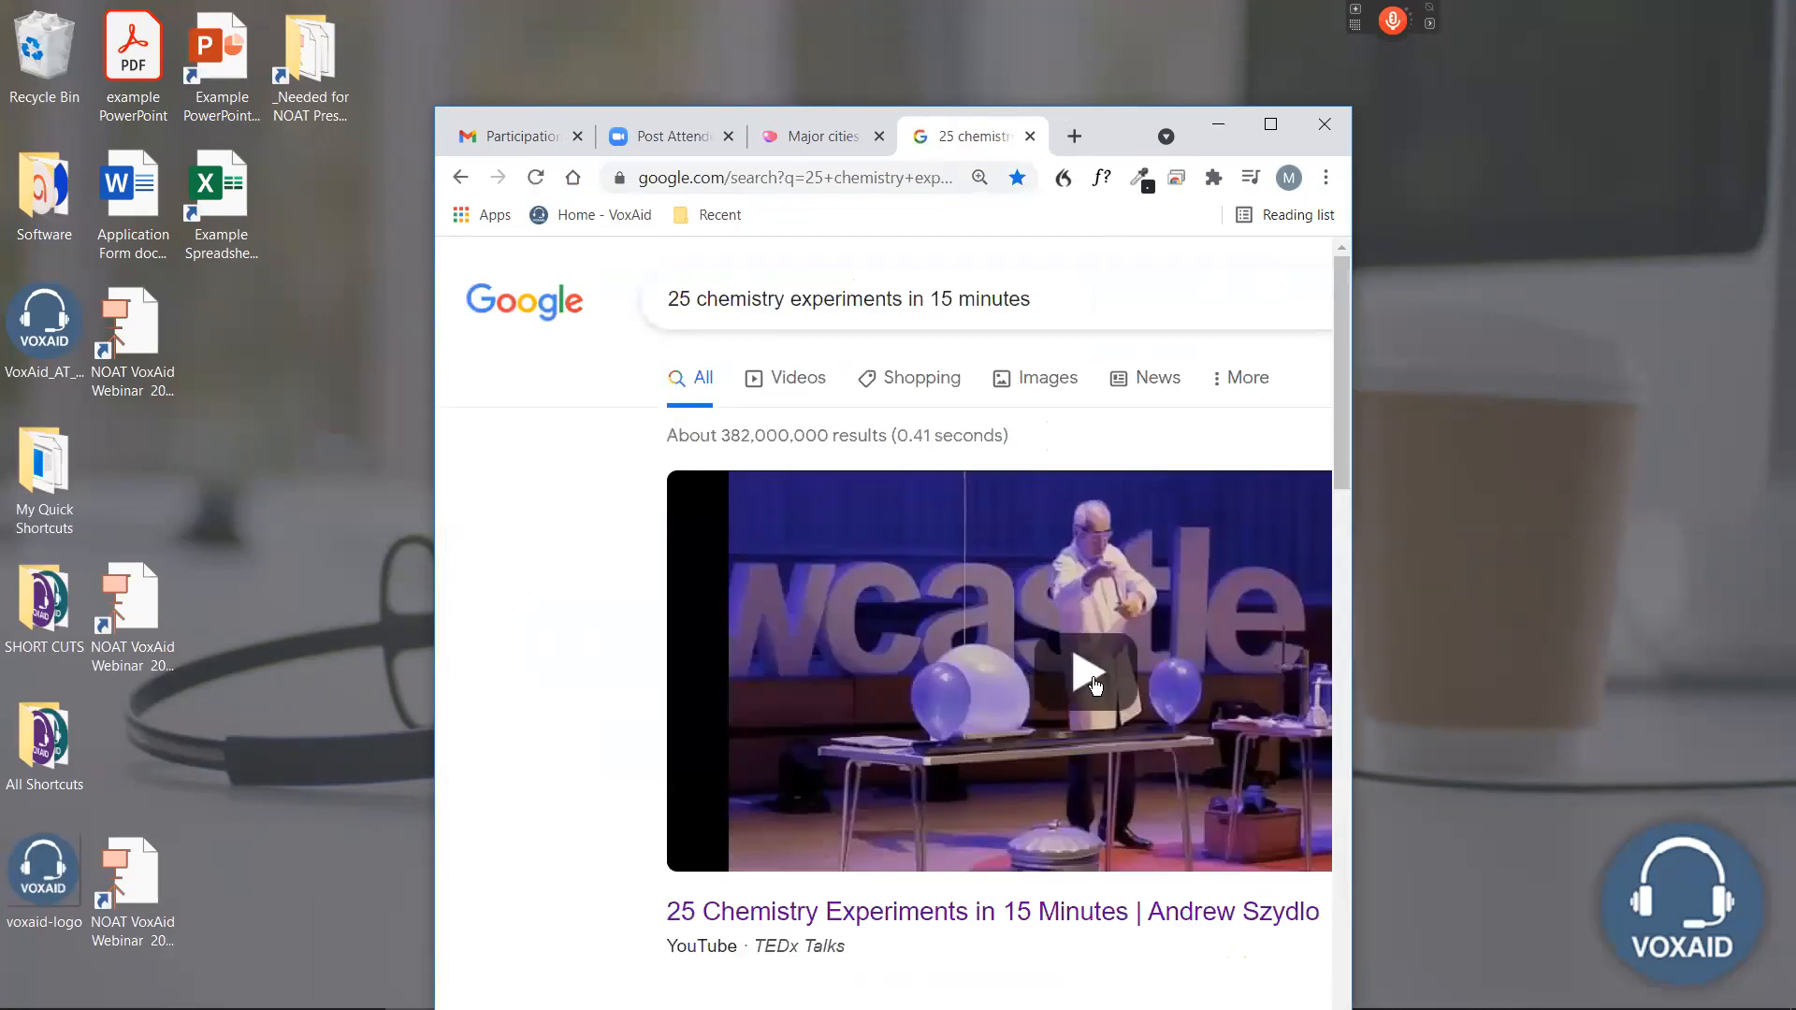
Separate the chemistry search tab into its own window and arrange it side by side with the Glean event.
drag(947, 139, 1795, 280)
click(149, 334)
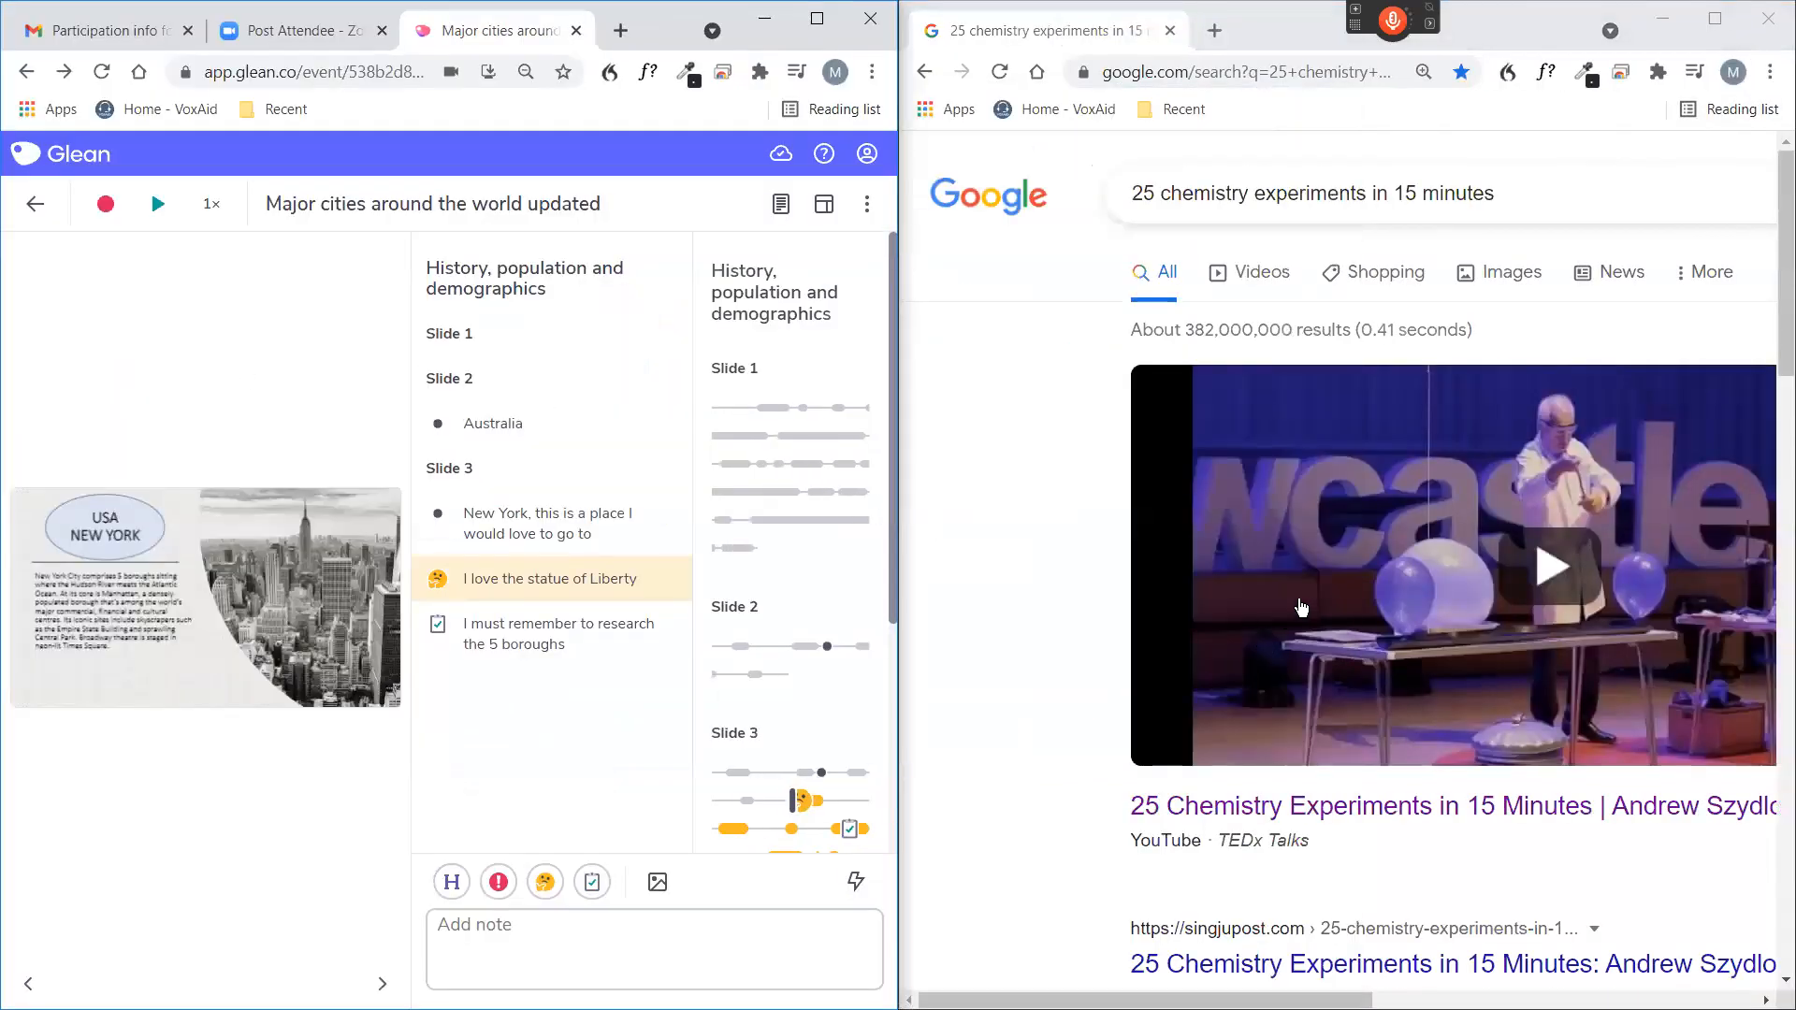
click(1554, 569)
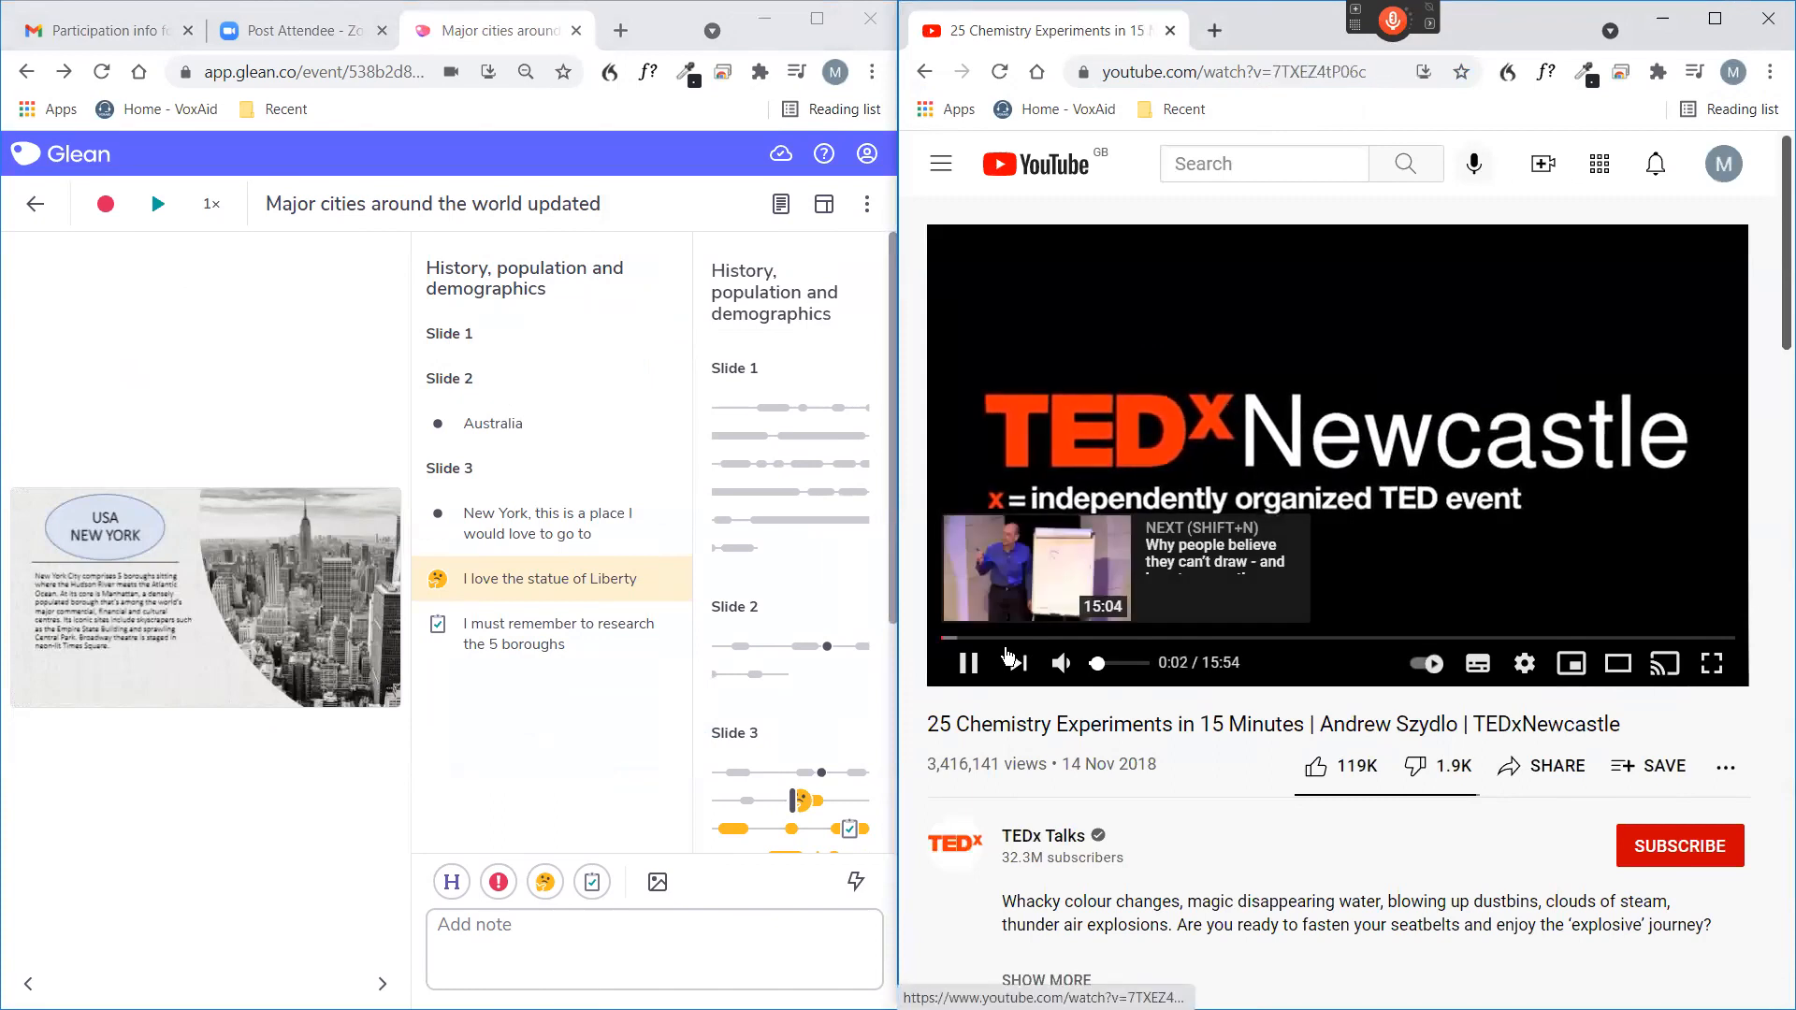
click(1017, 662)
click(985, 669)
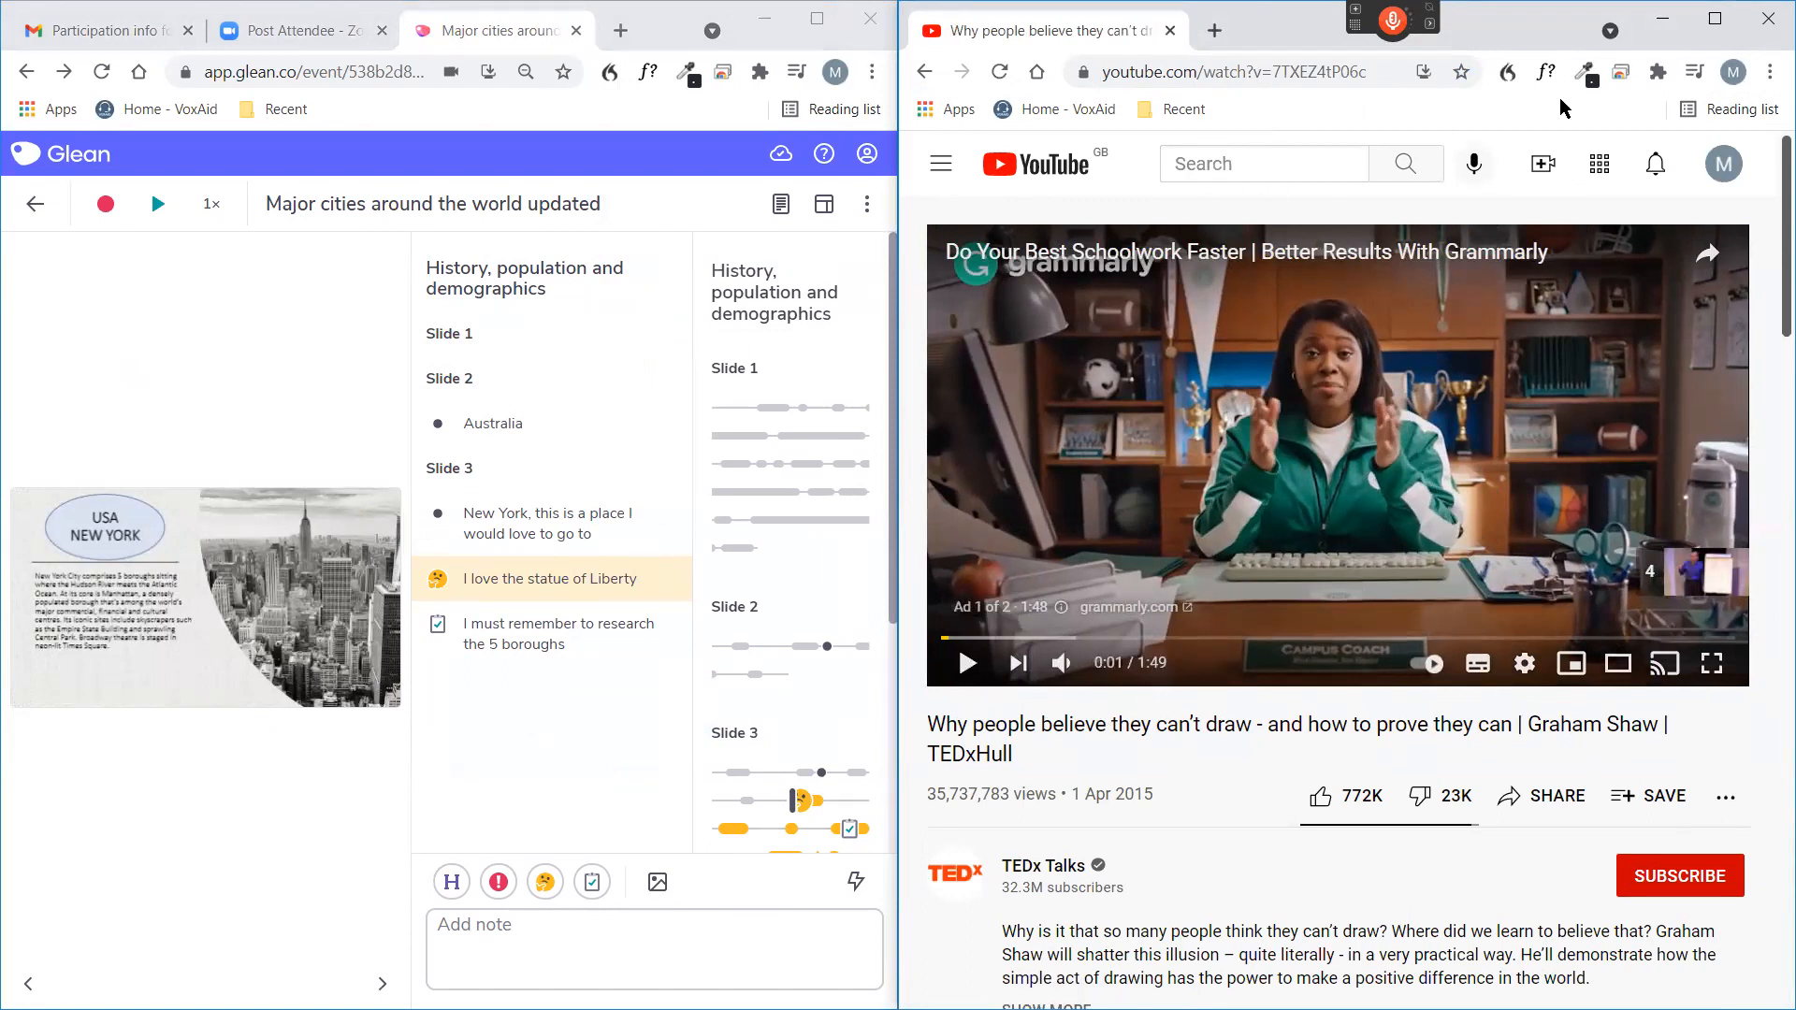
Lower the video window, reopen the bookmarked chemistry search and play the "25 Chemistry Experiments in 15 Minutes" video.
drag(1550, 10, 1545, 170)
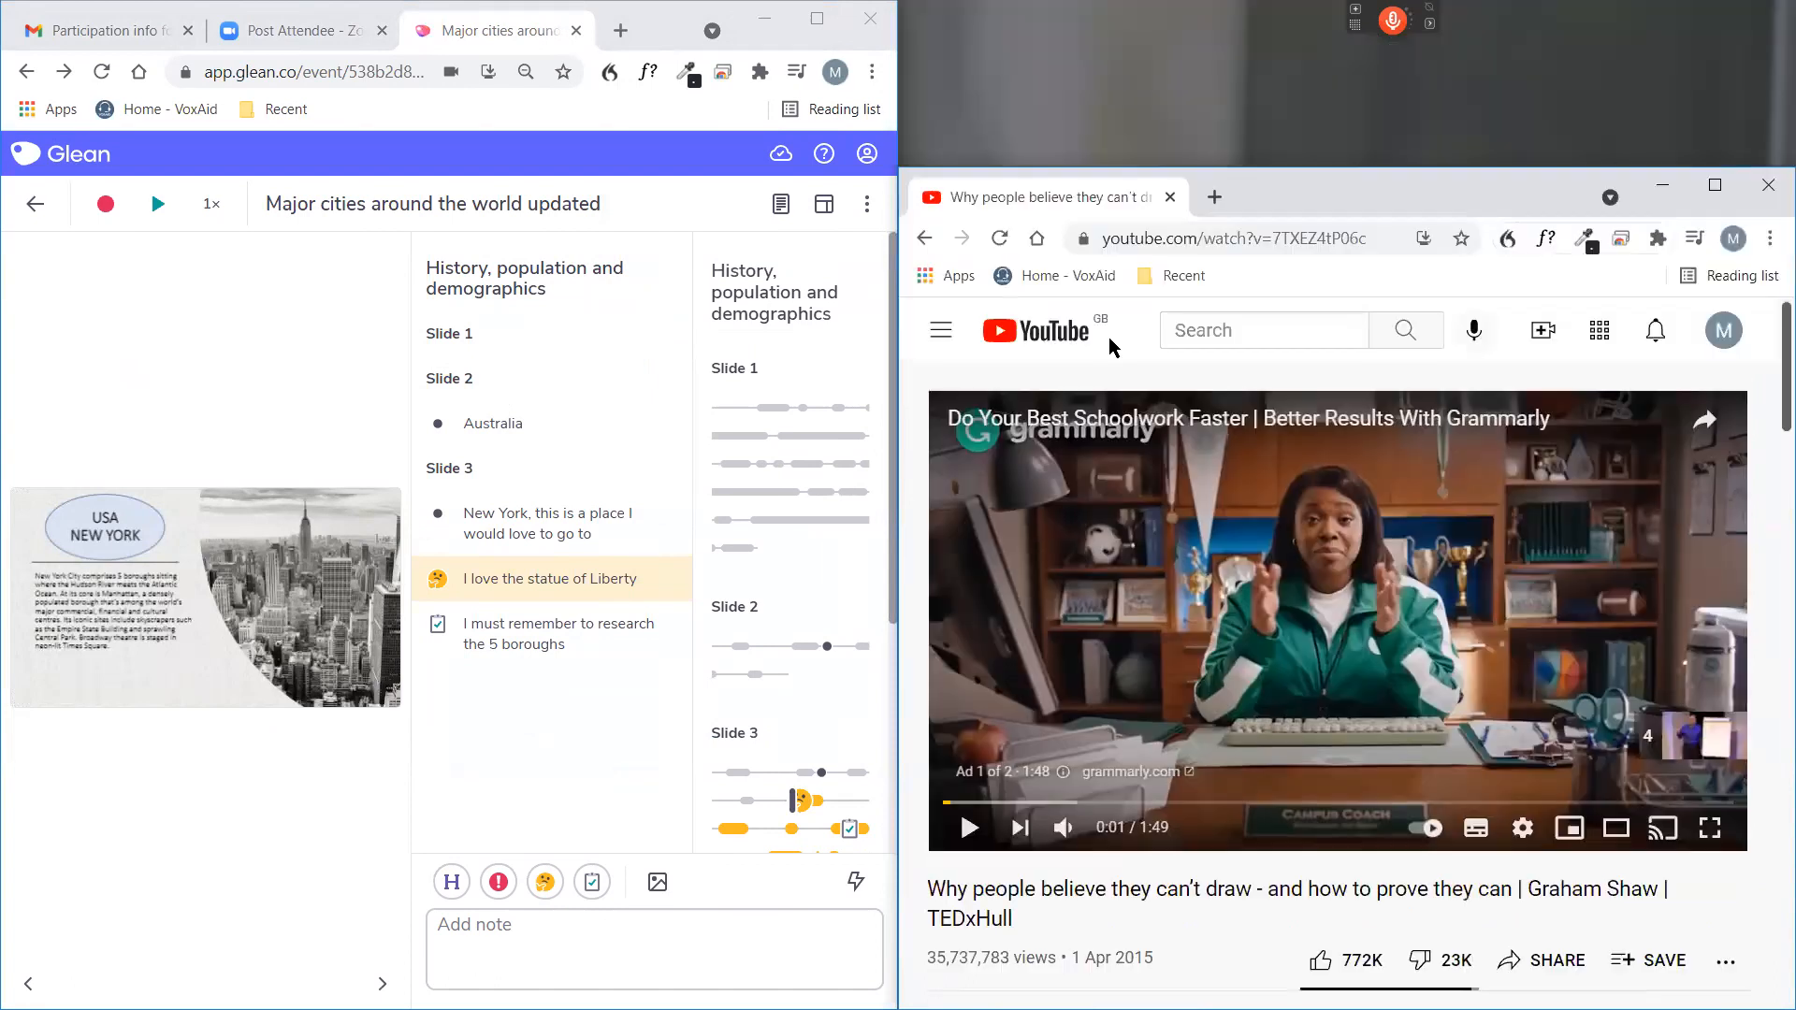
click(1174, 275)
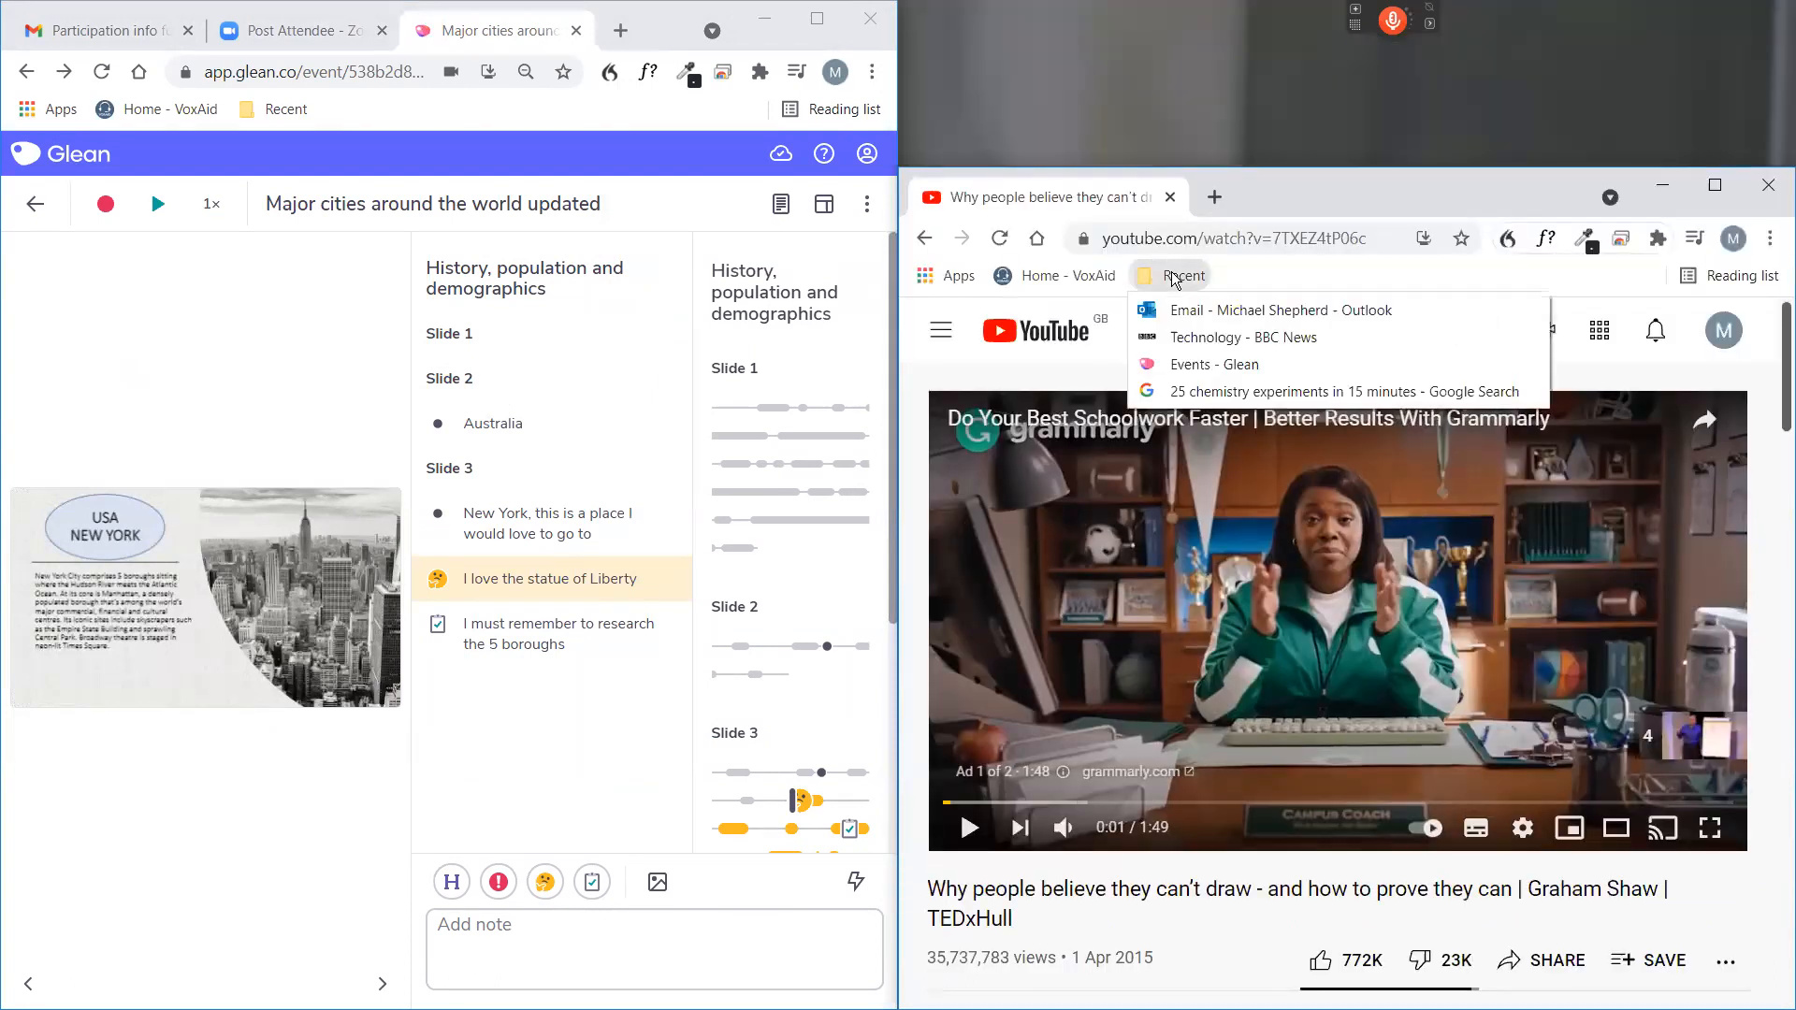
click(1240, 397)
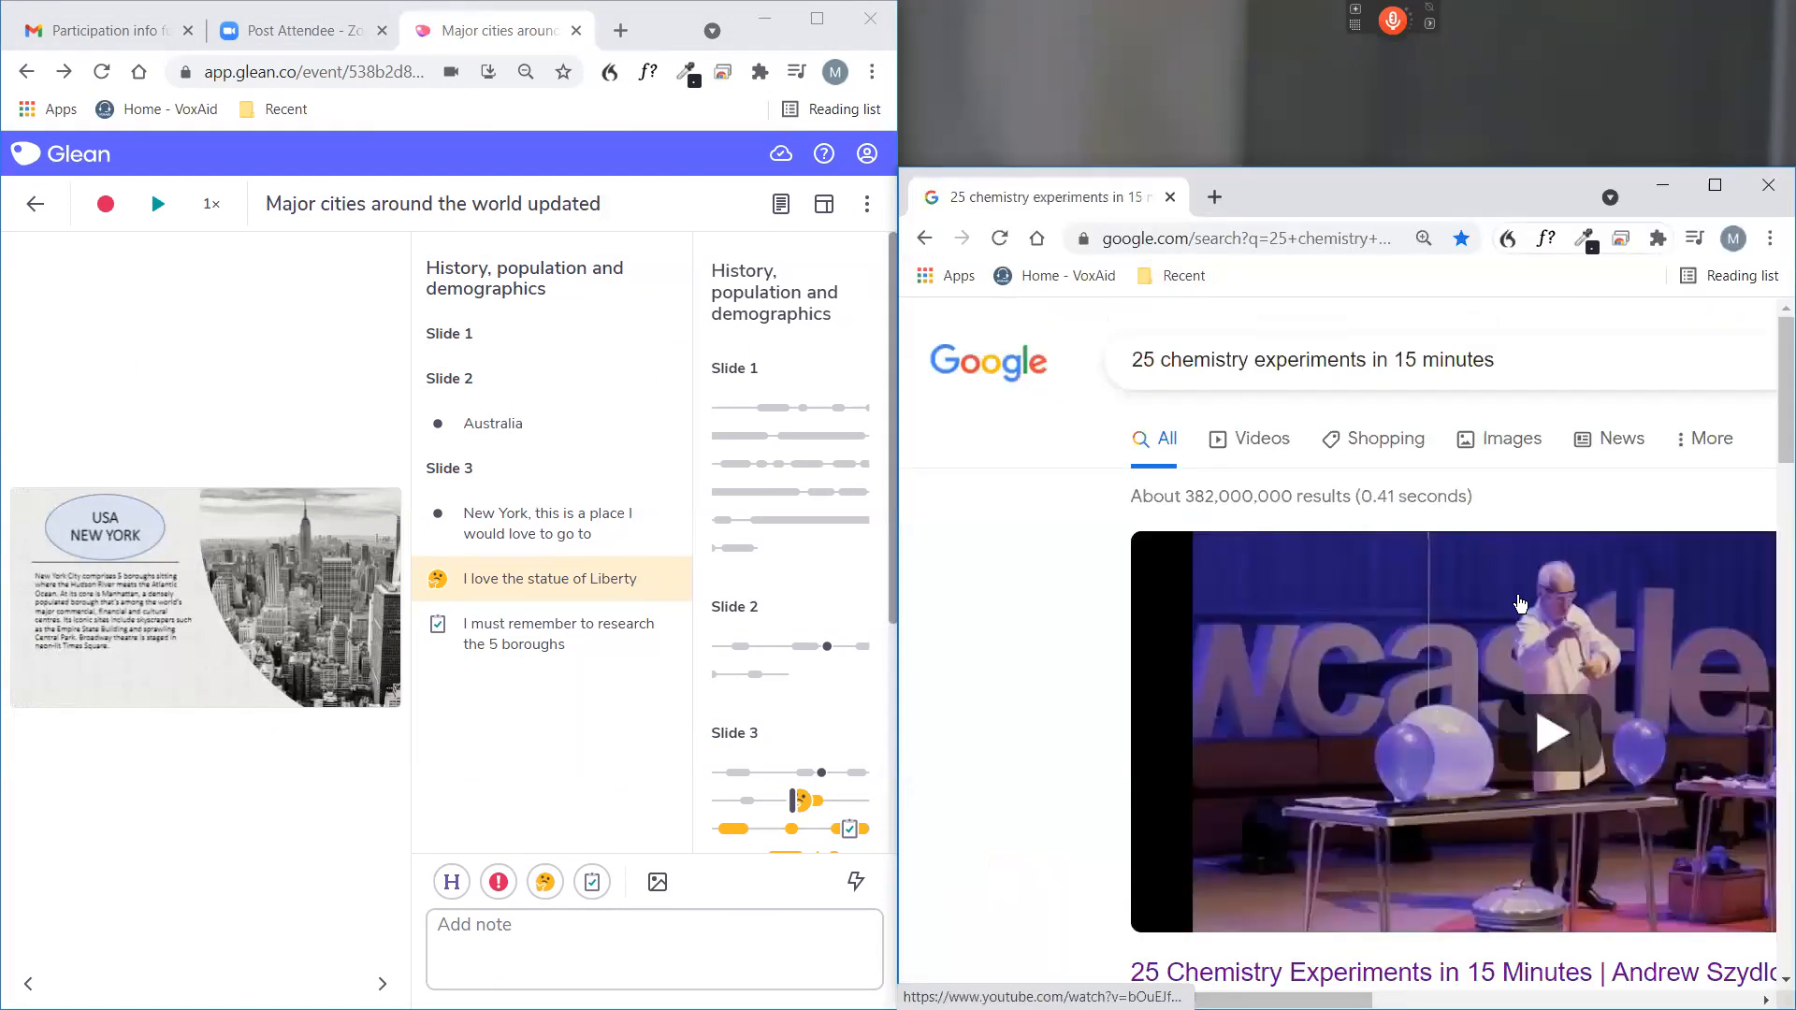
scroll(1520, 603, down, 3)
click(1562, 513)
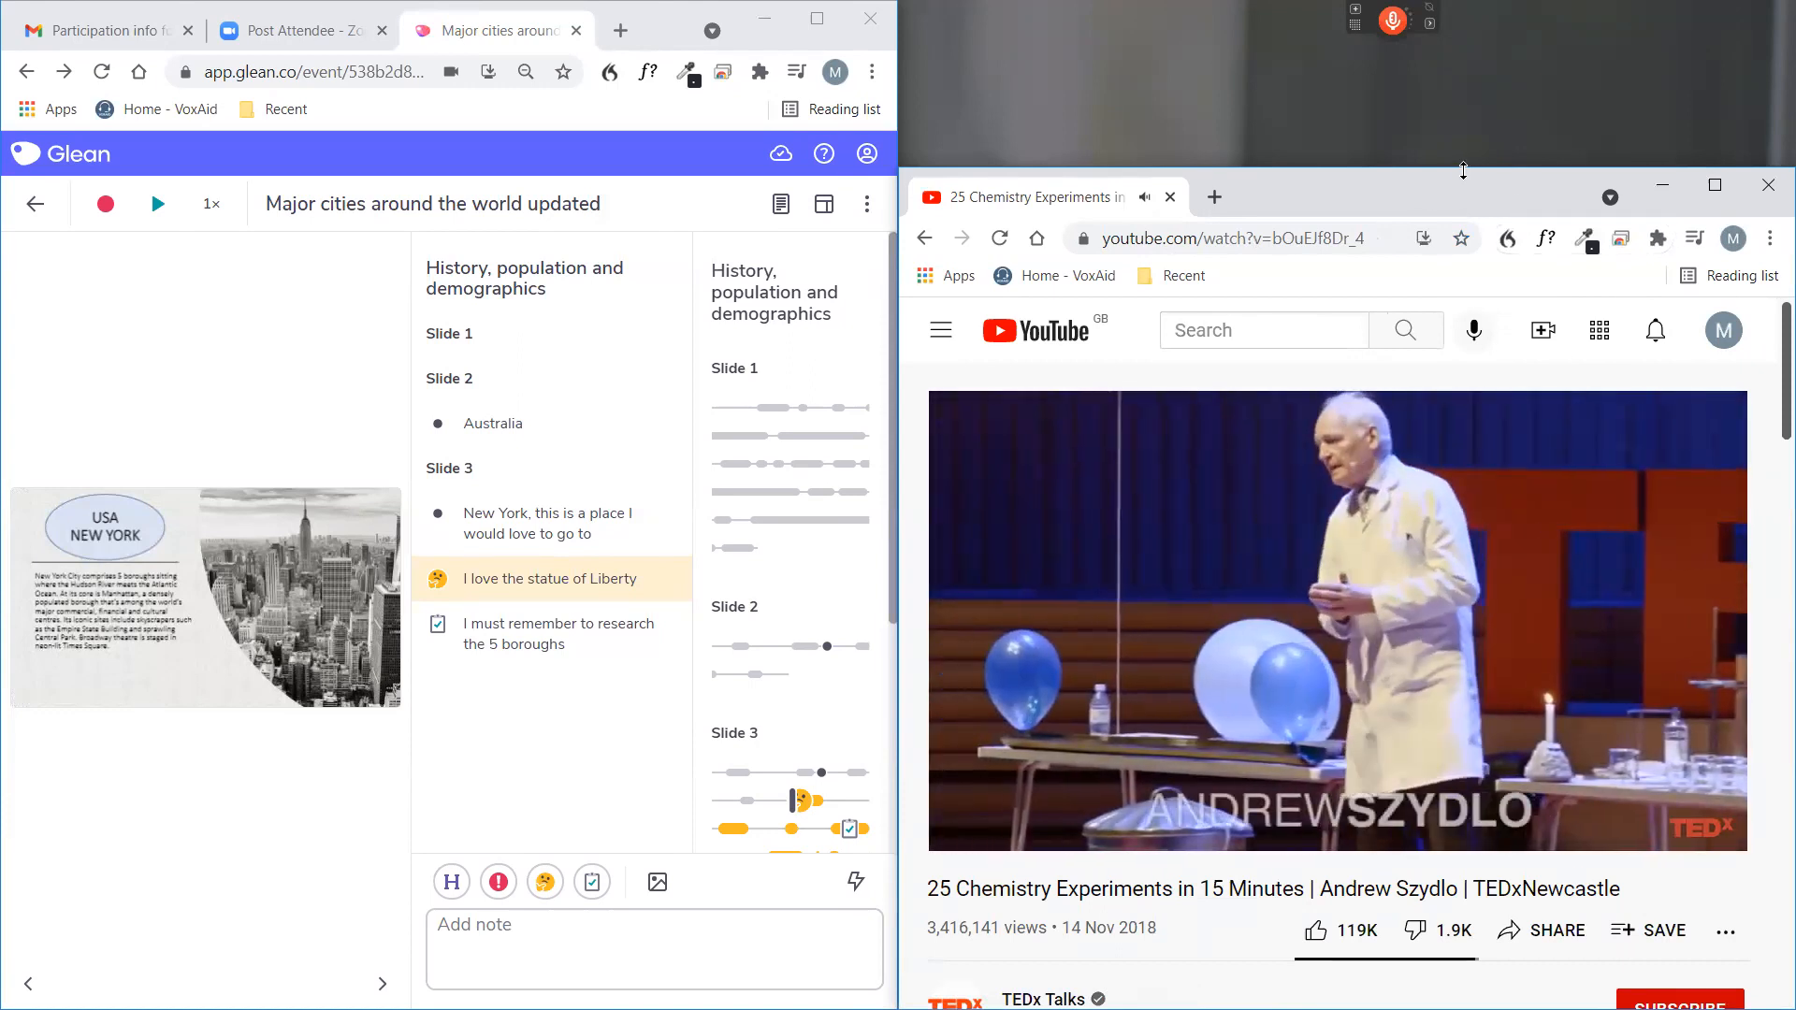
Extend the video window up to the full screen height and pause the chemistry video.
drag(1448, 54, 1448, 6)
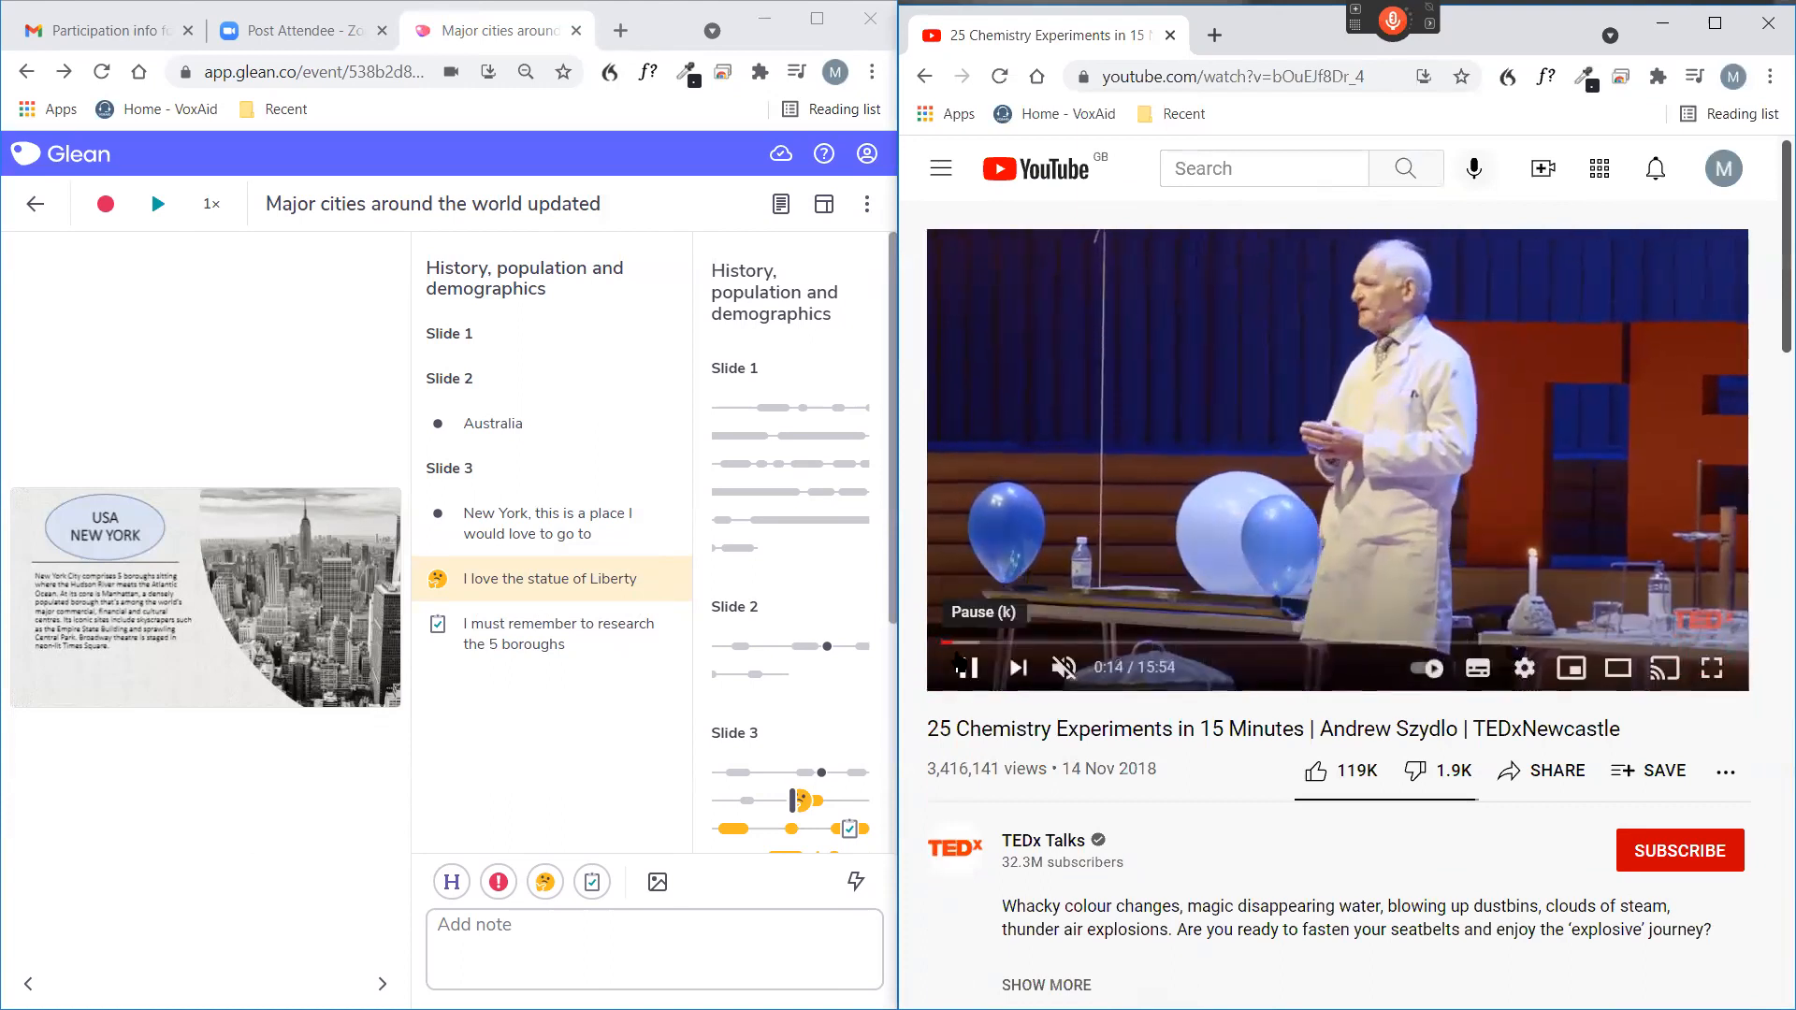
click(966, 670)
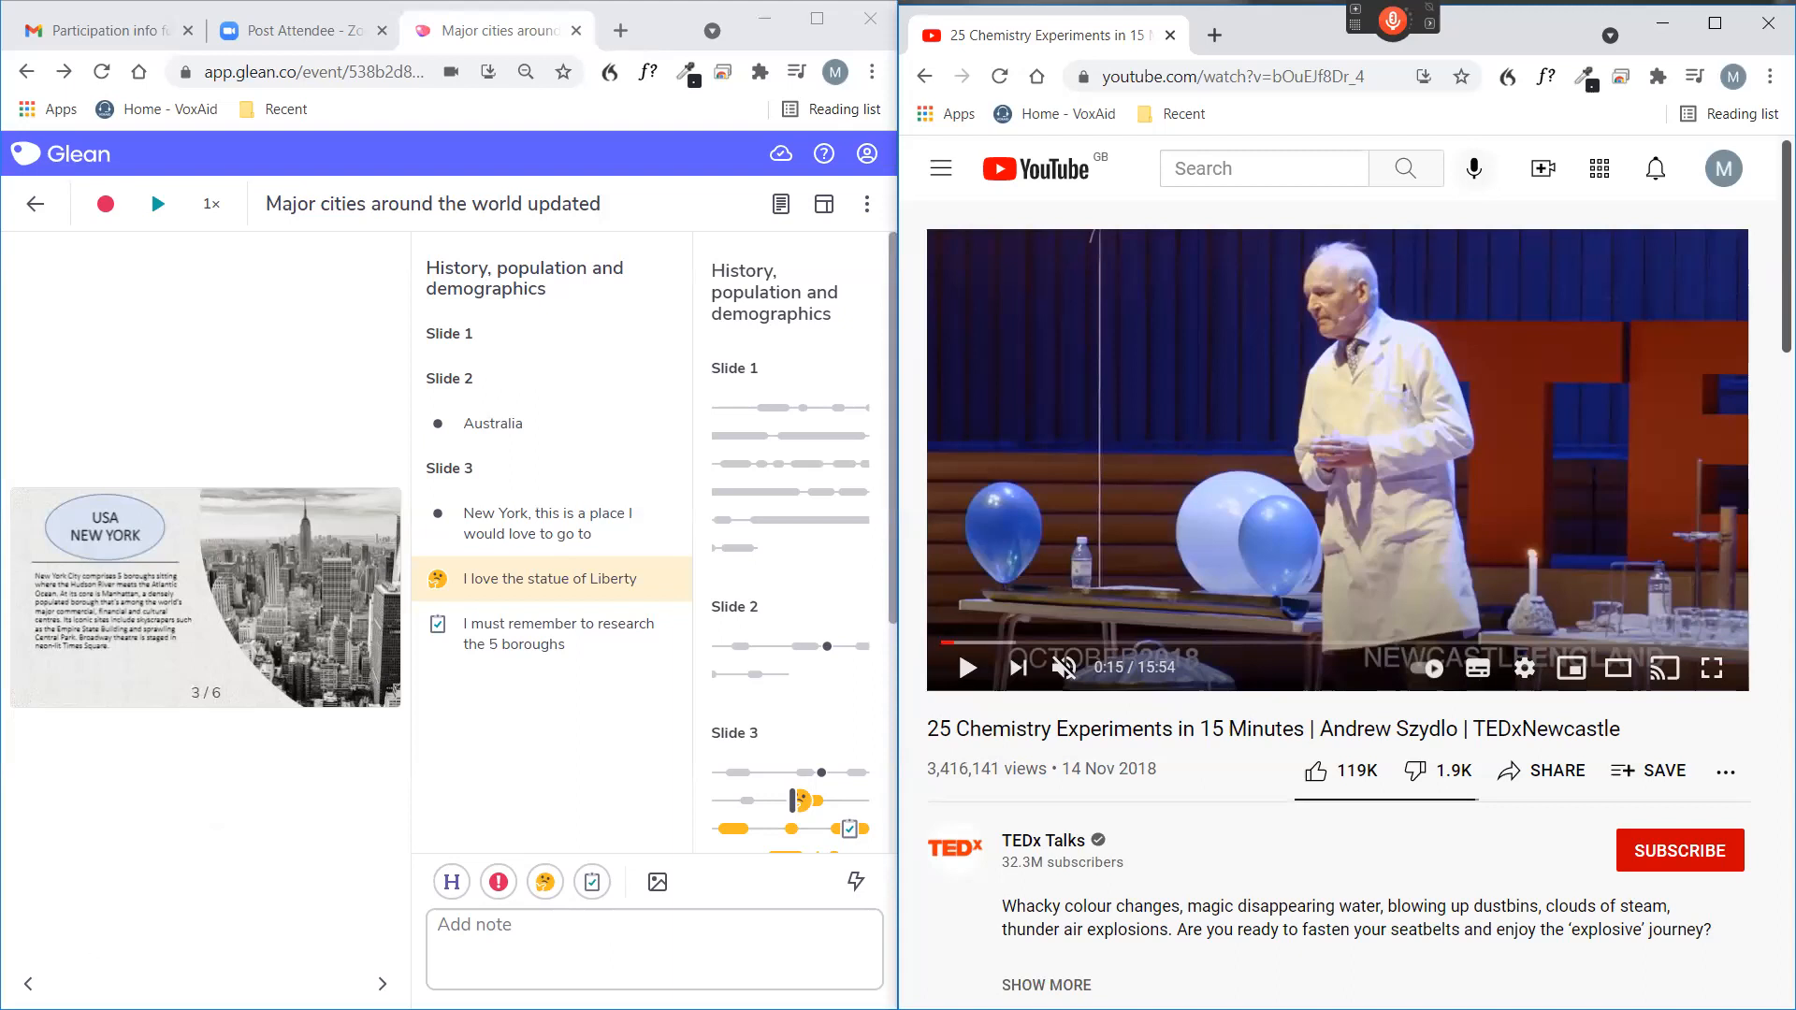
Return to the Glean window and create a new event with the voice command "click new event".
click(234, 833)
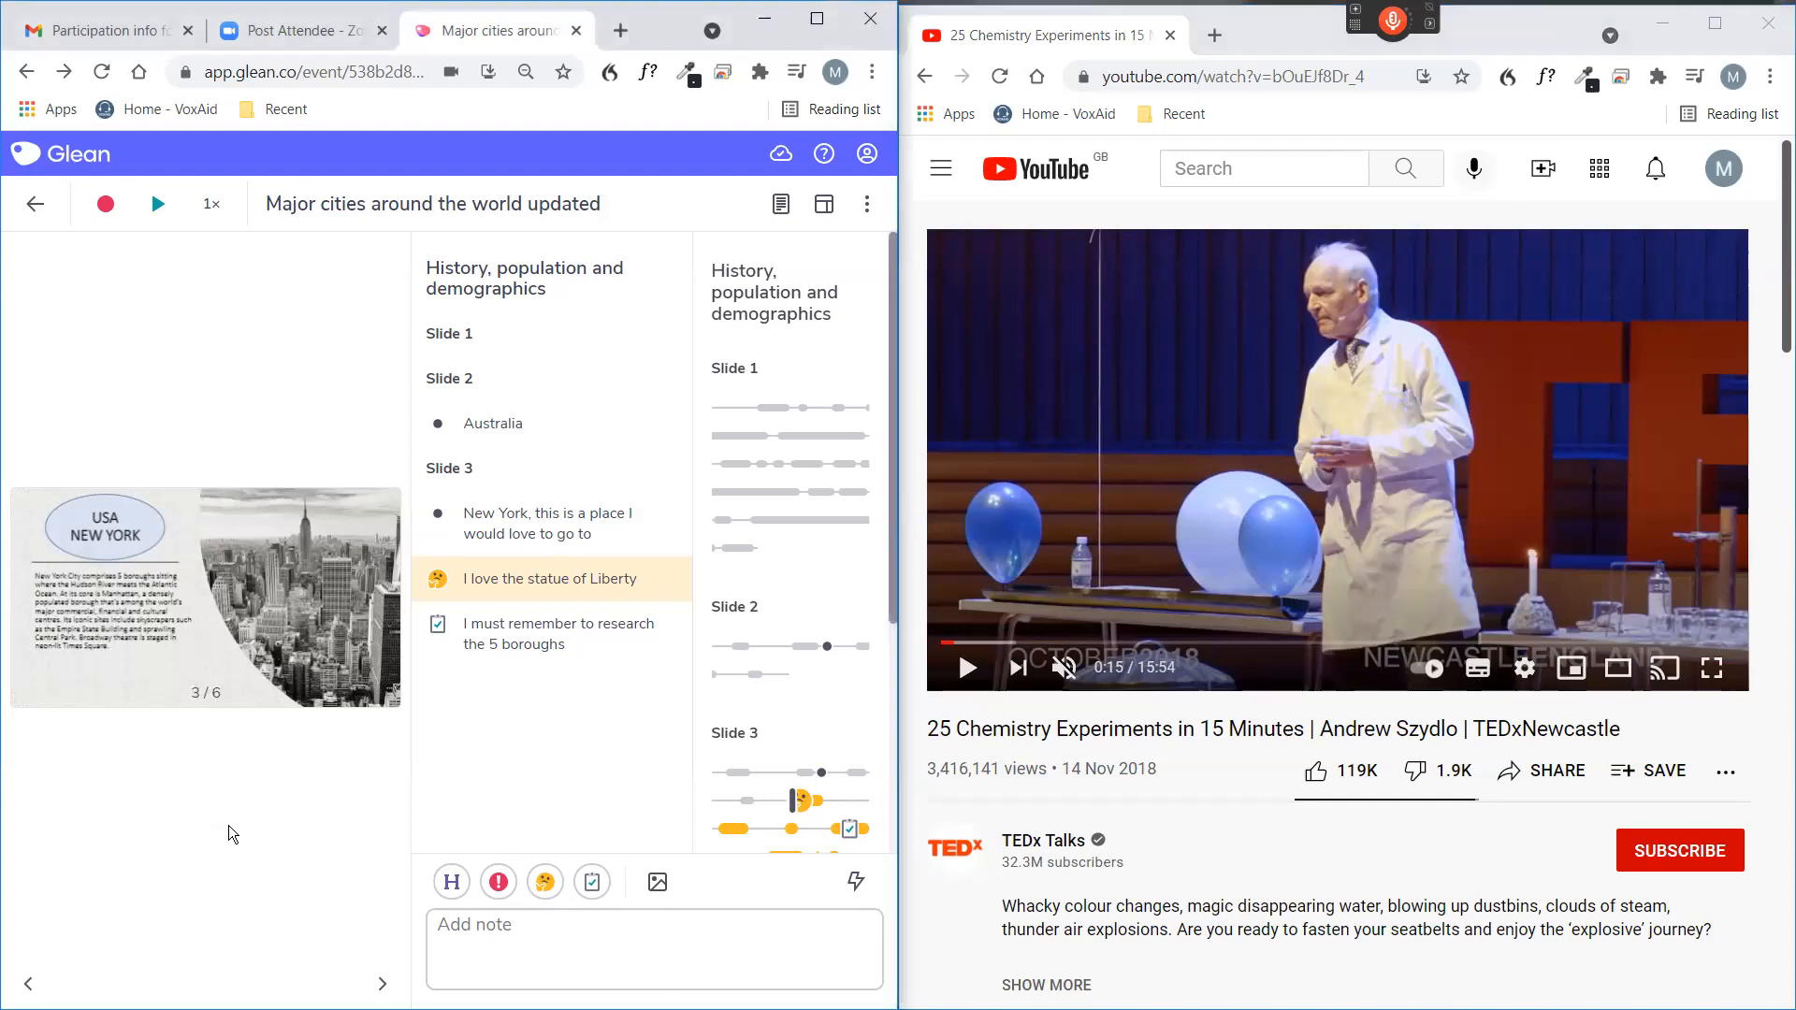
key(KP_Add)
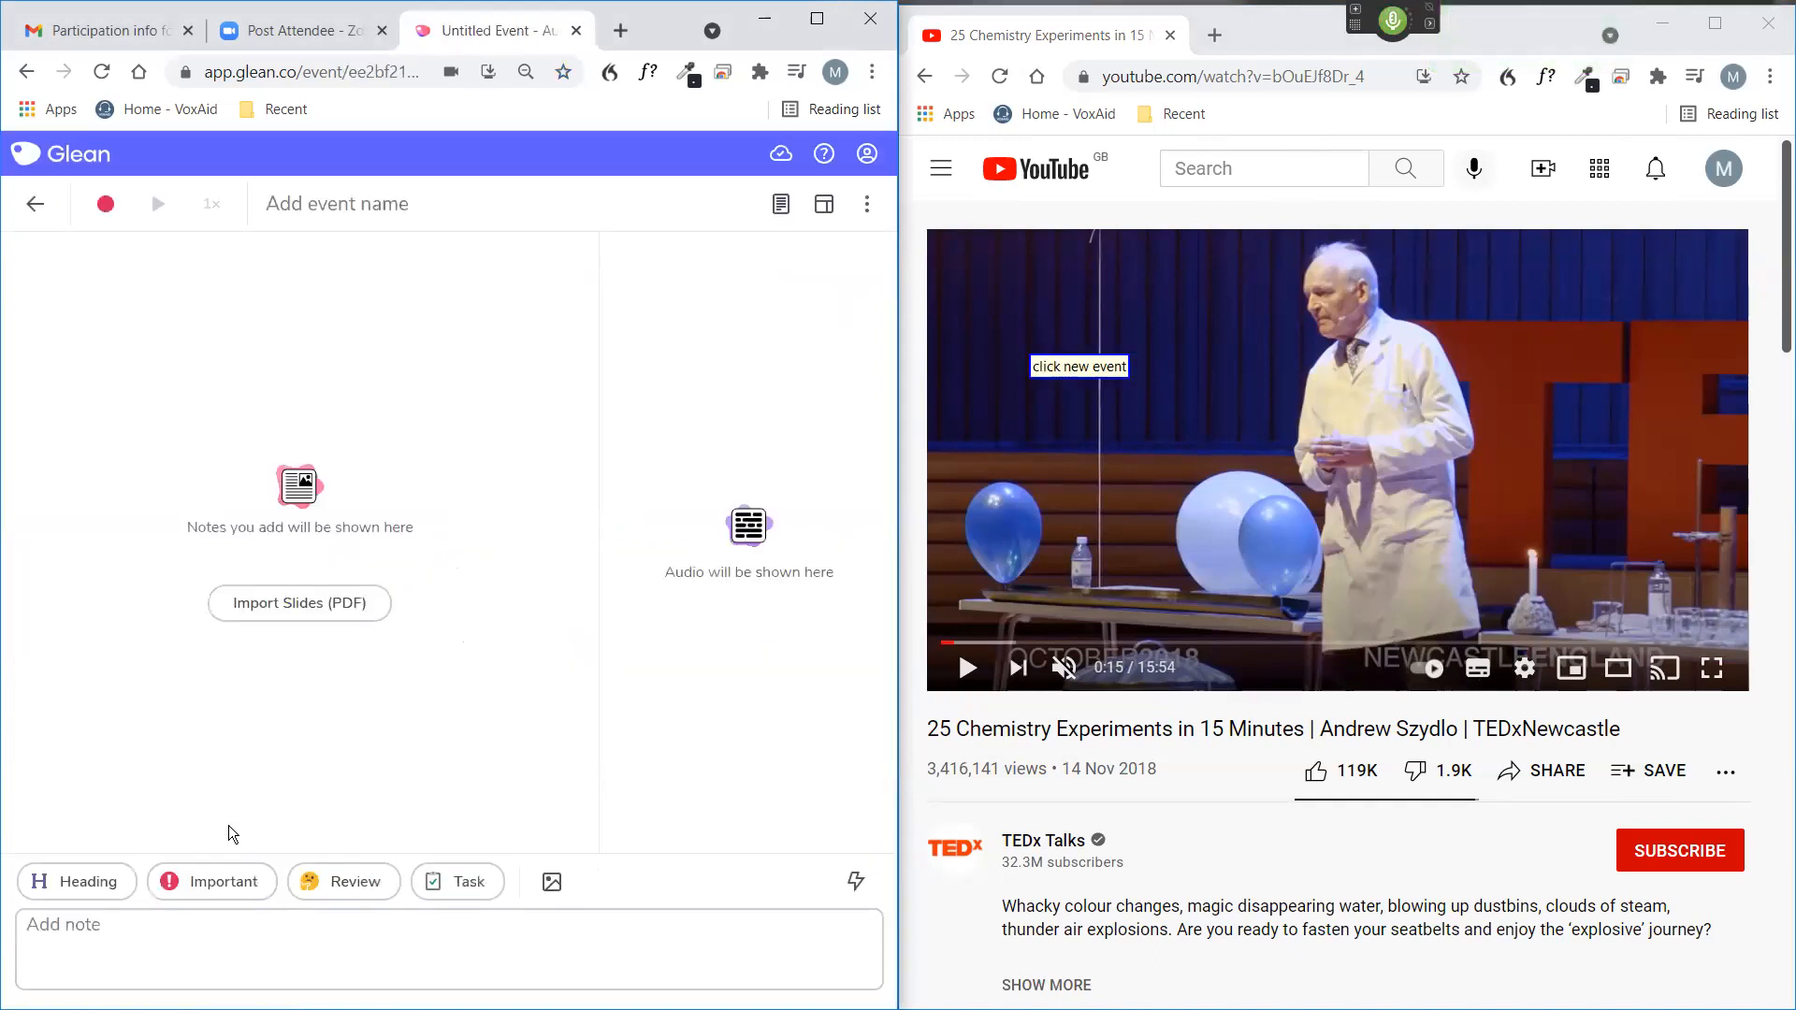
key(KP_Add)
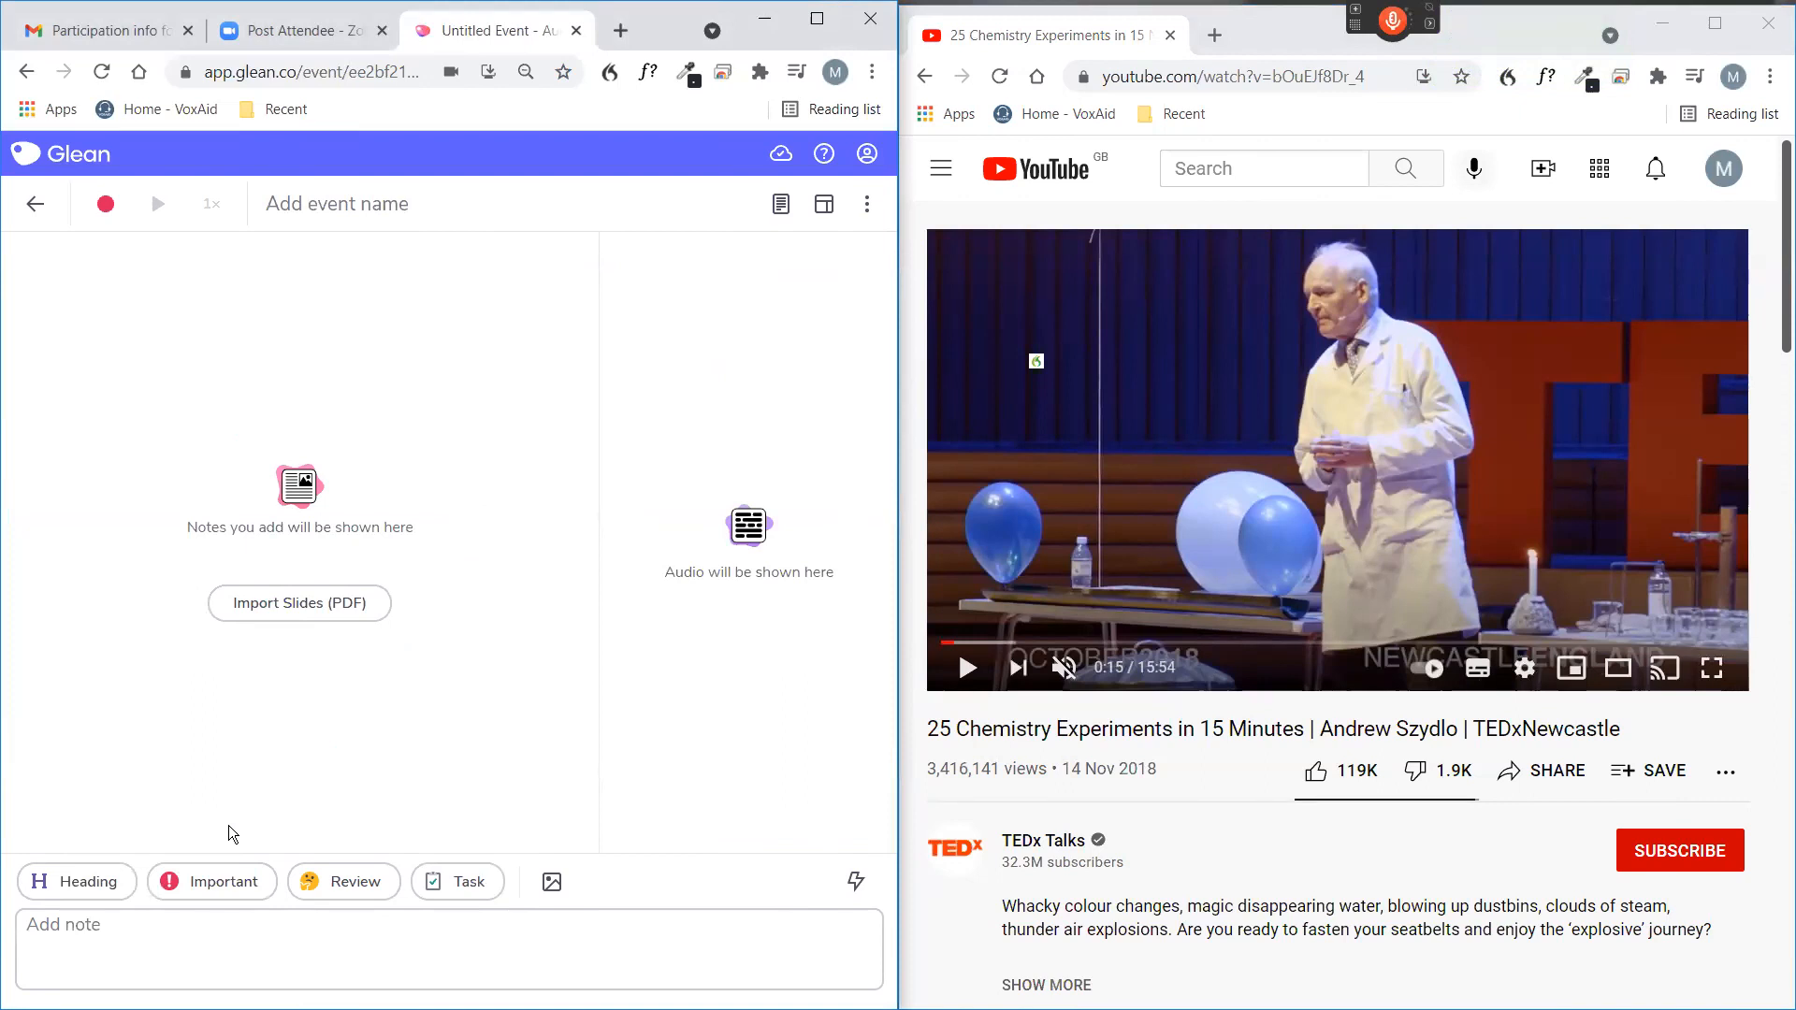
By voice, open the recording options and start recording with the "25 Chemistry Experiments in 15 Minutes" Chrome tab shared, including its audio.
key(KP_Add)
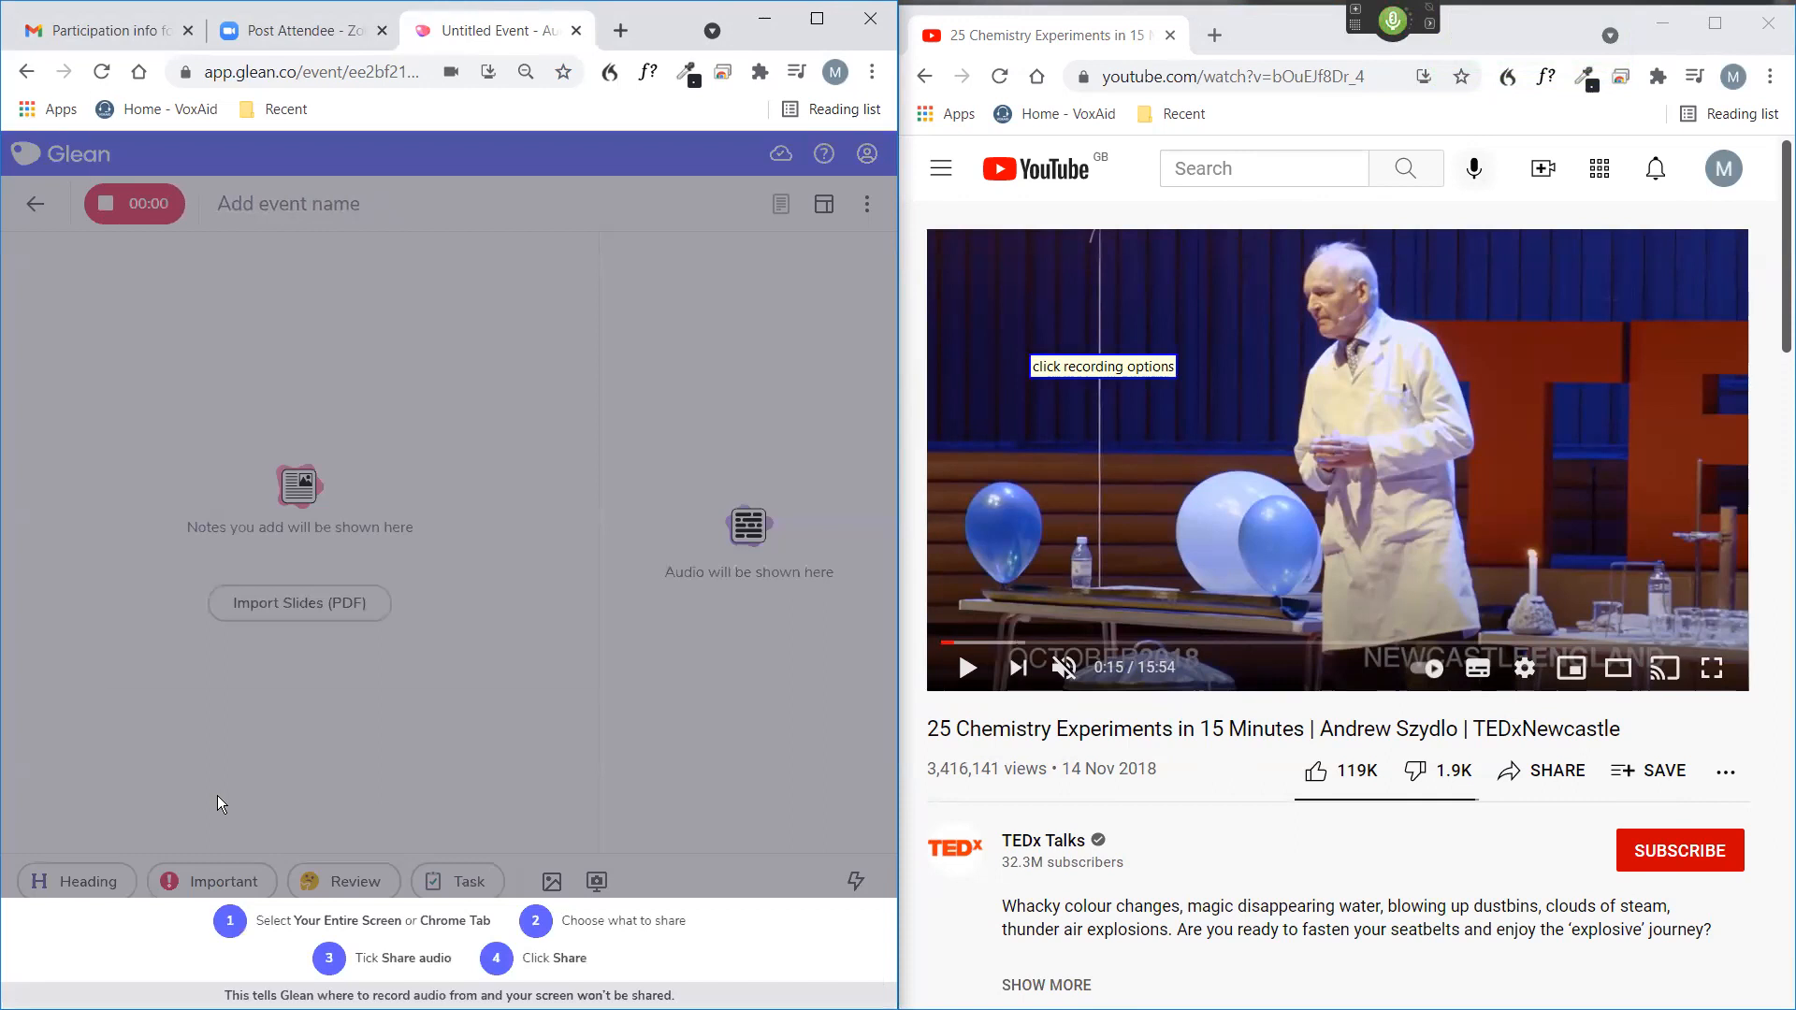
key(KP_Add)
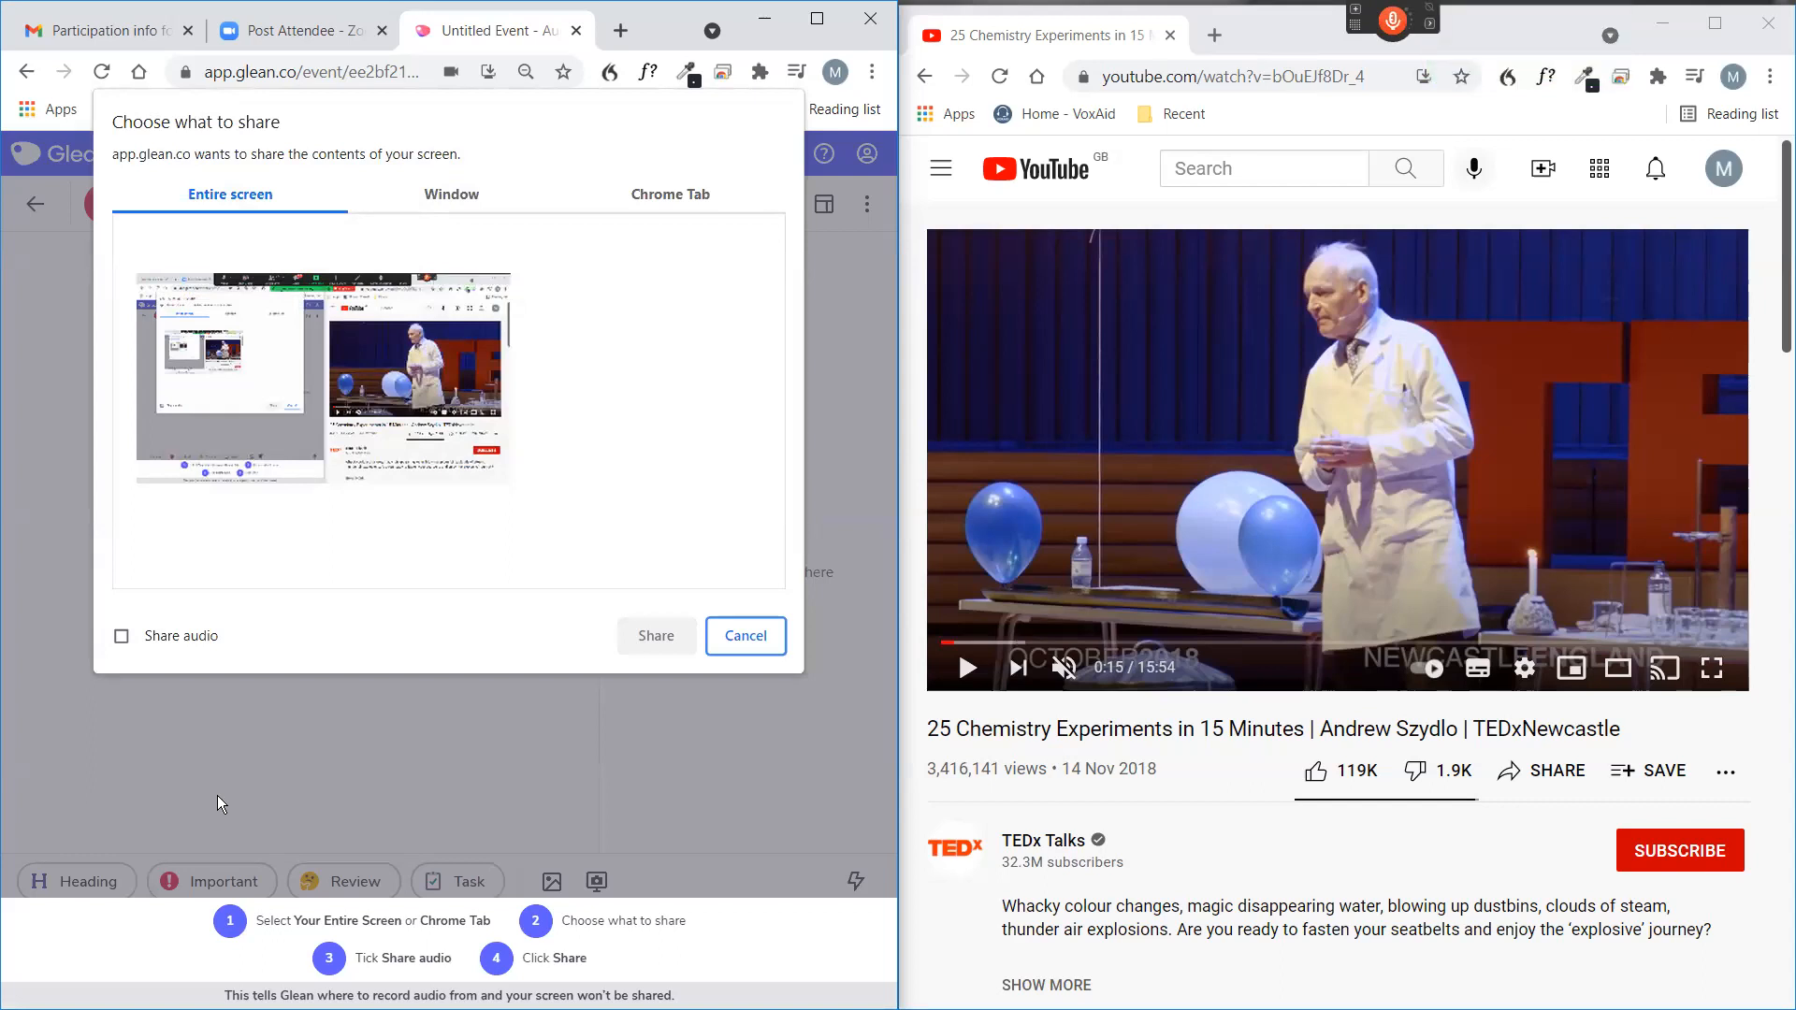
click(674, 197)
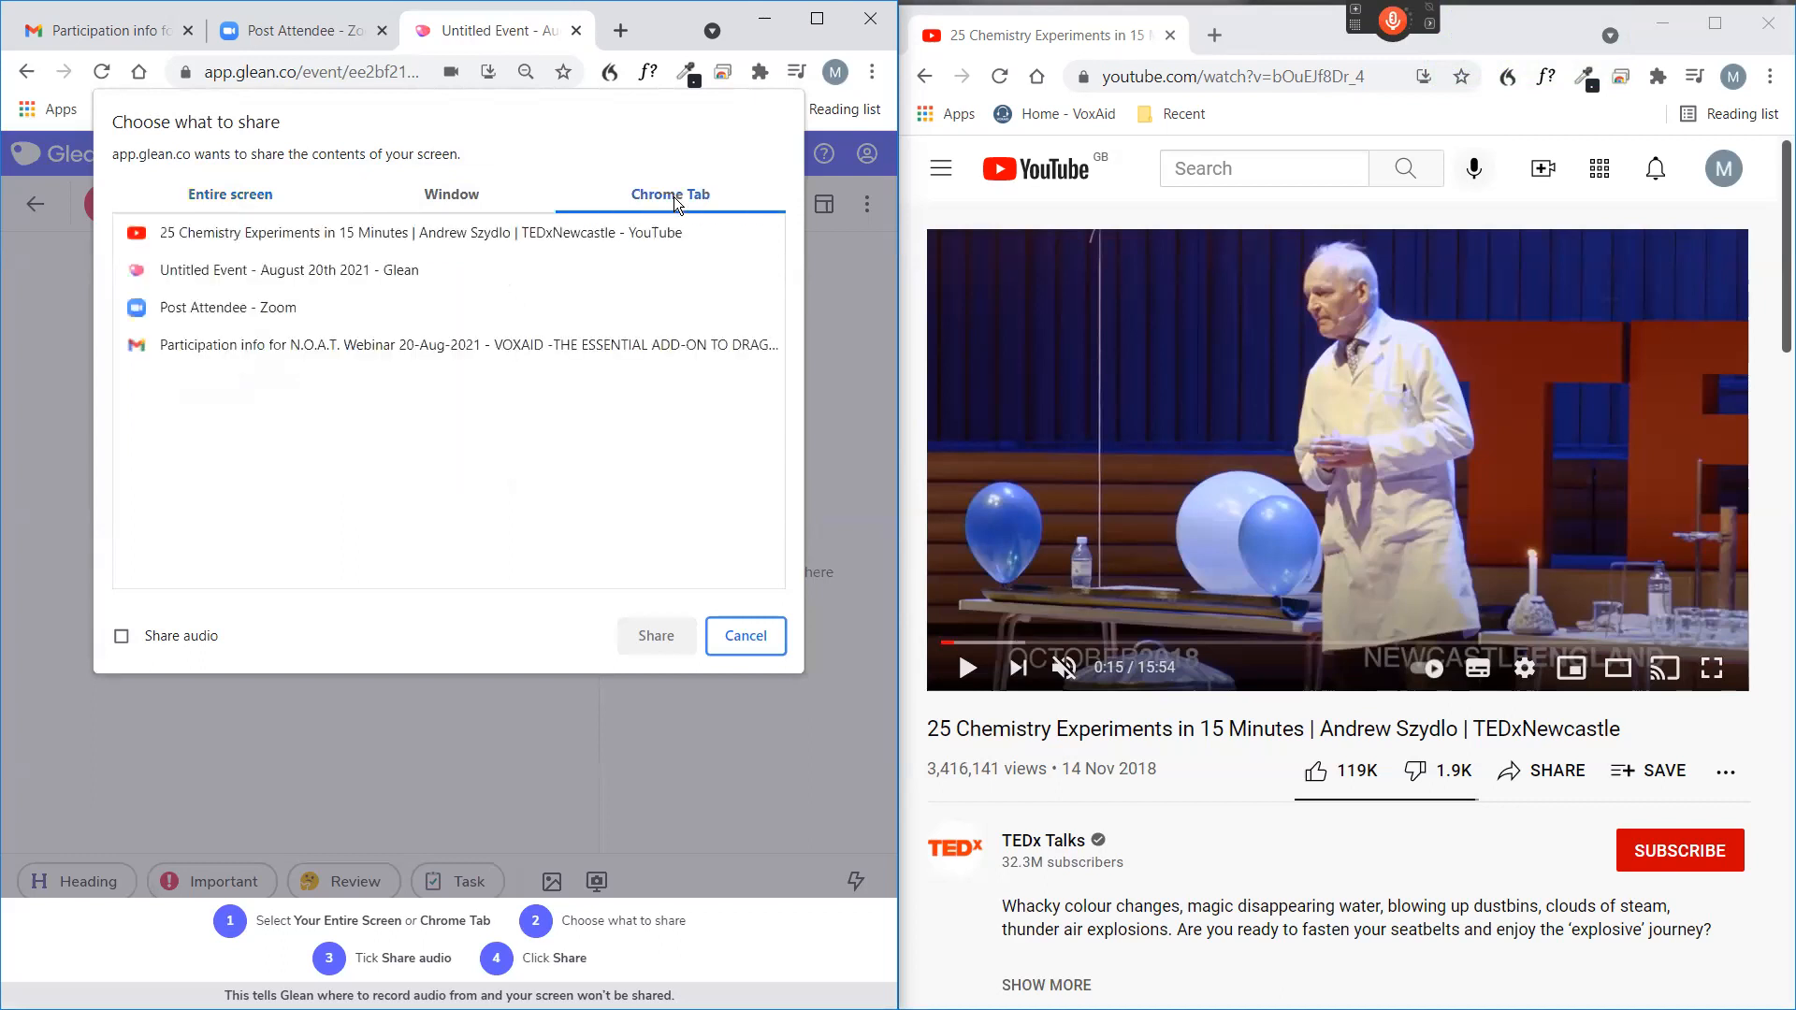
click(282, 234)
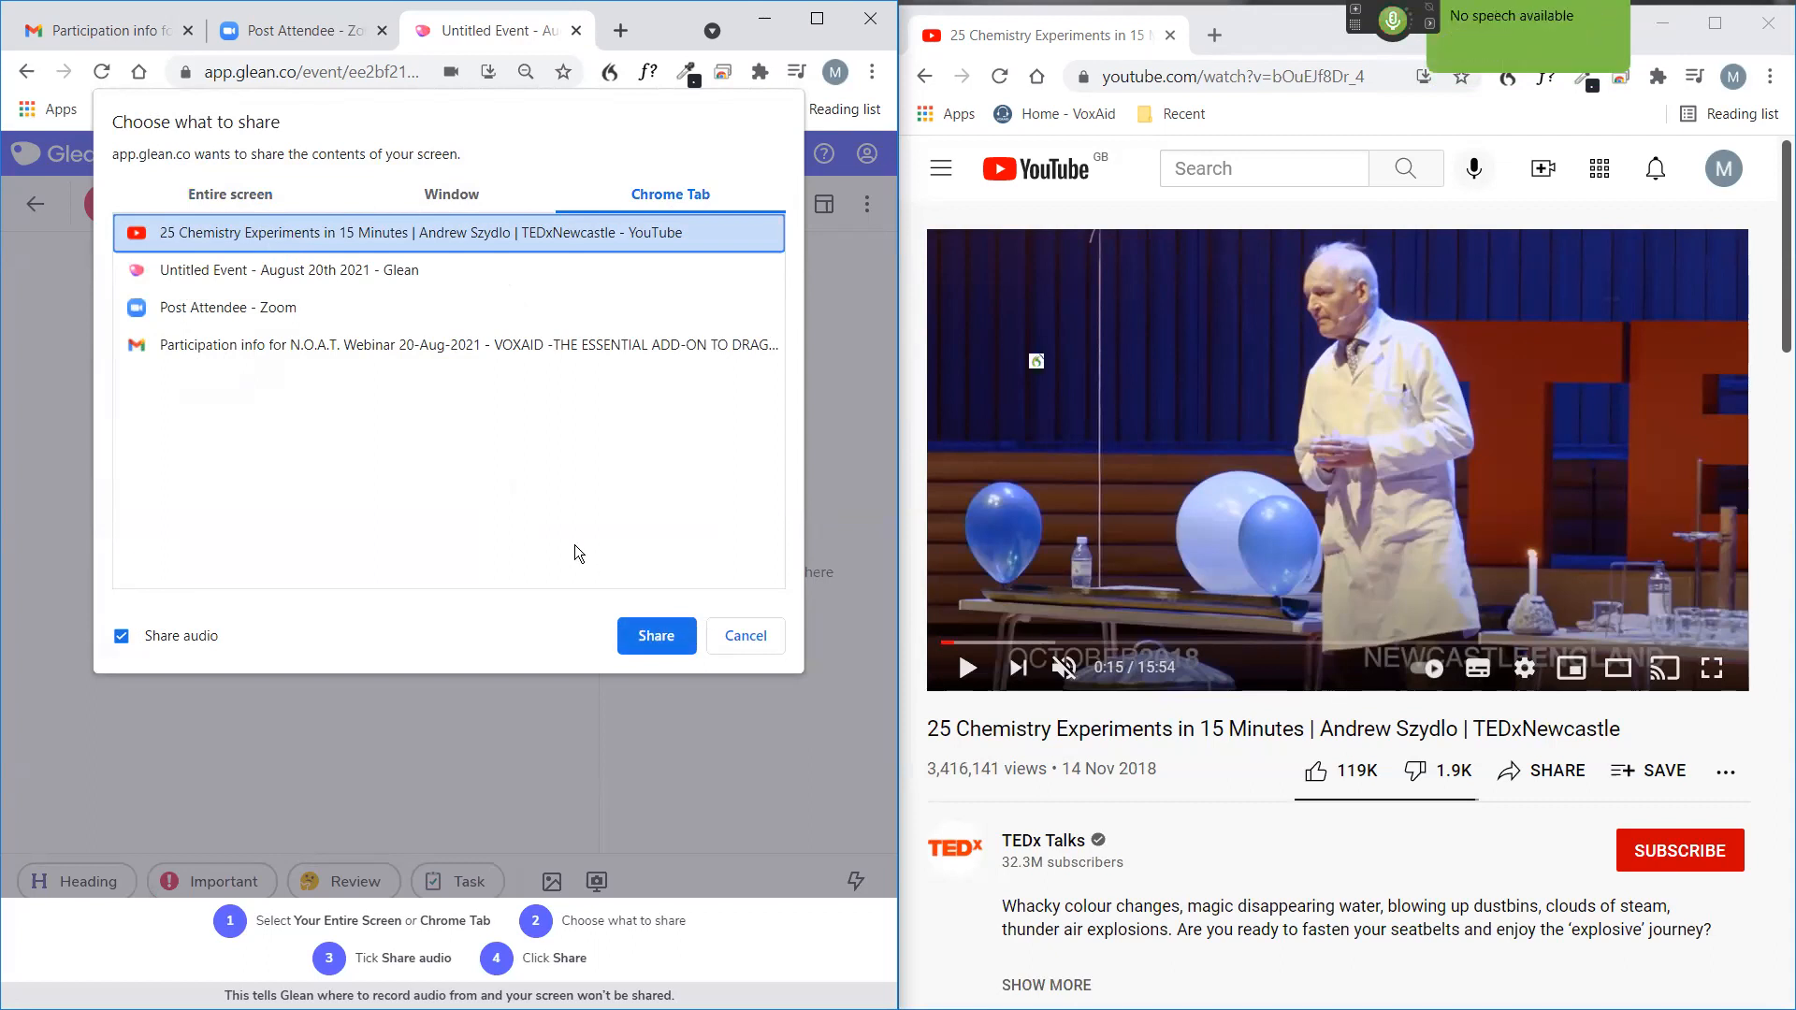
key(Return)
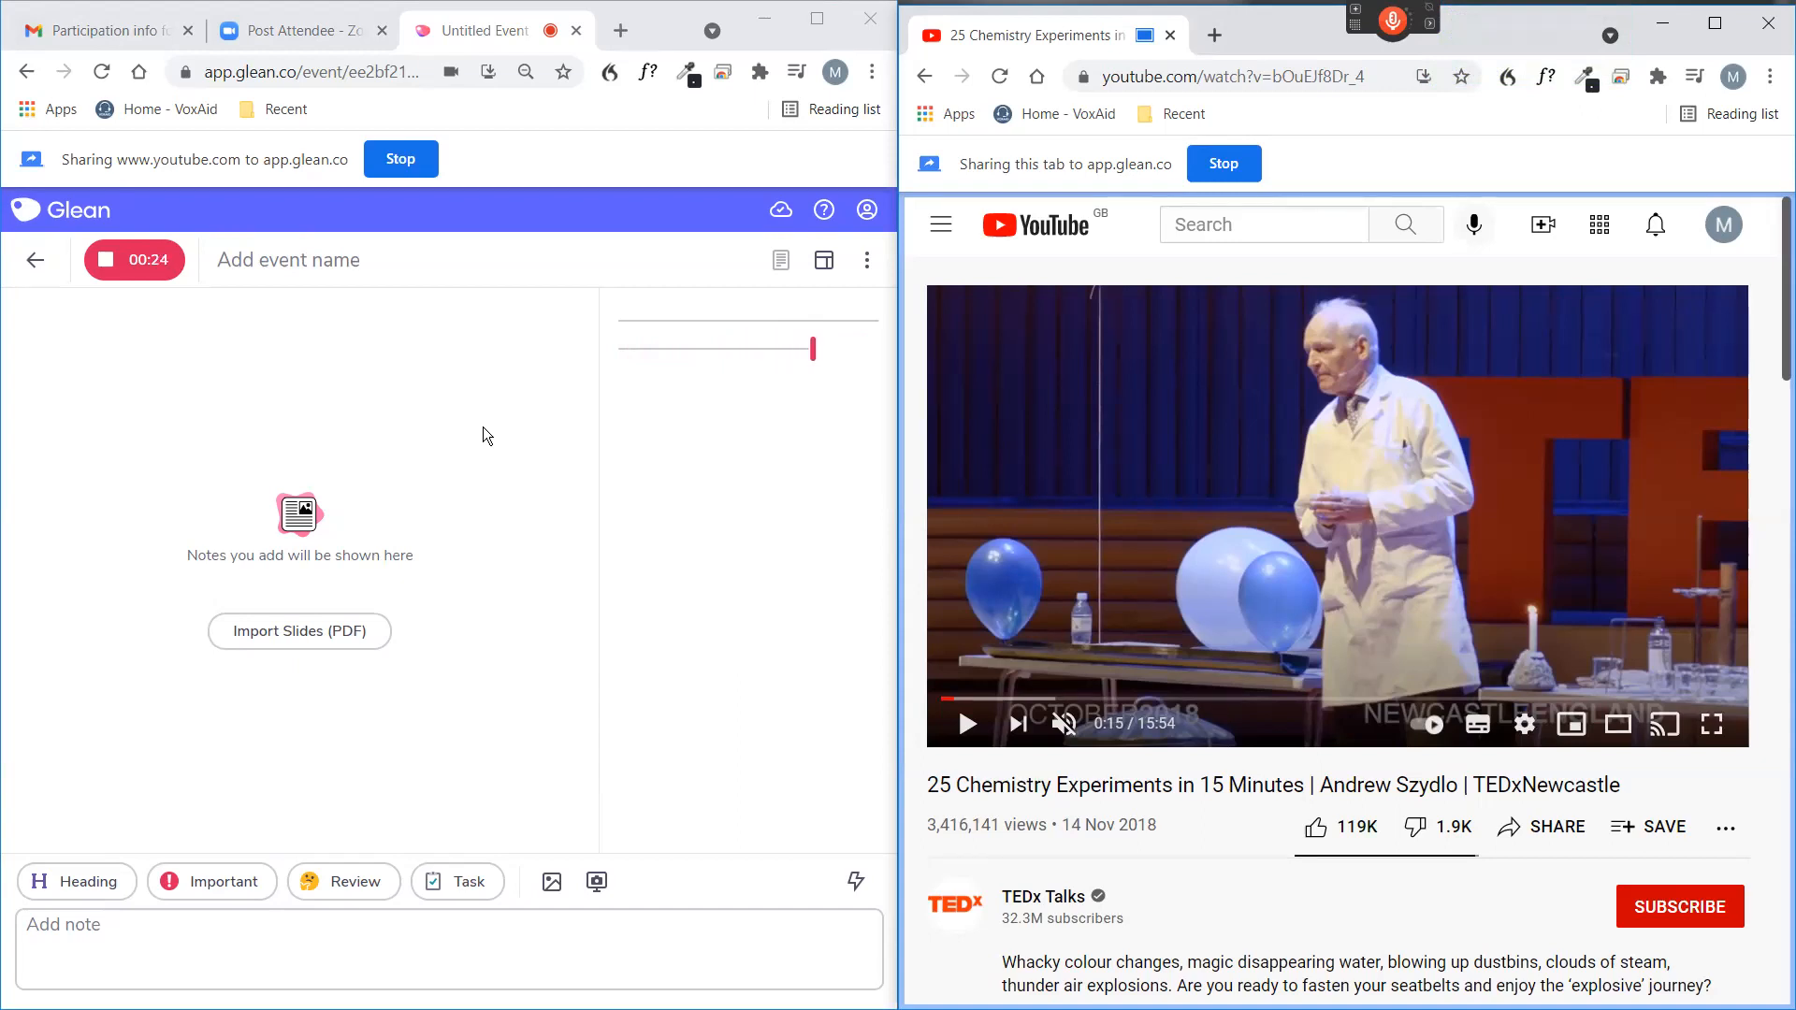
Resume the chemistry video and unmute it at a low volume while Glean records.
click(969, 726)
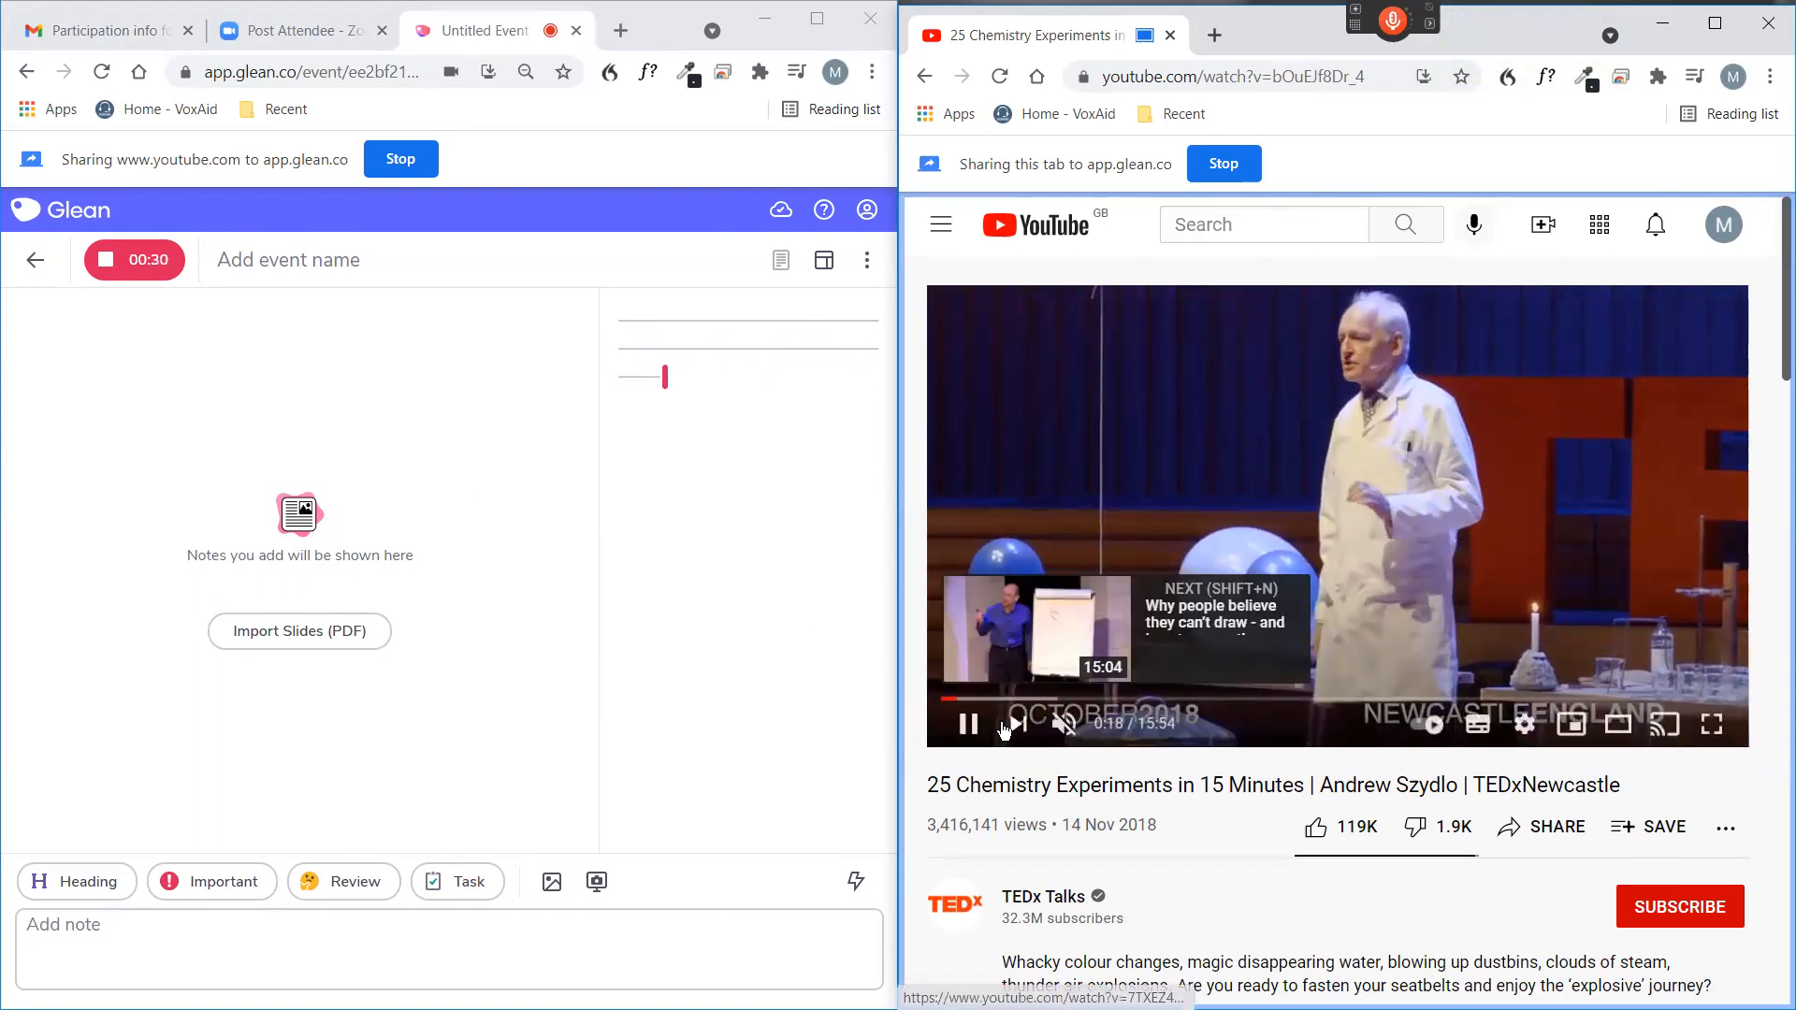
click(1108, 725)
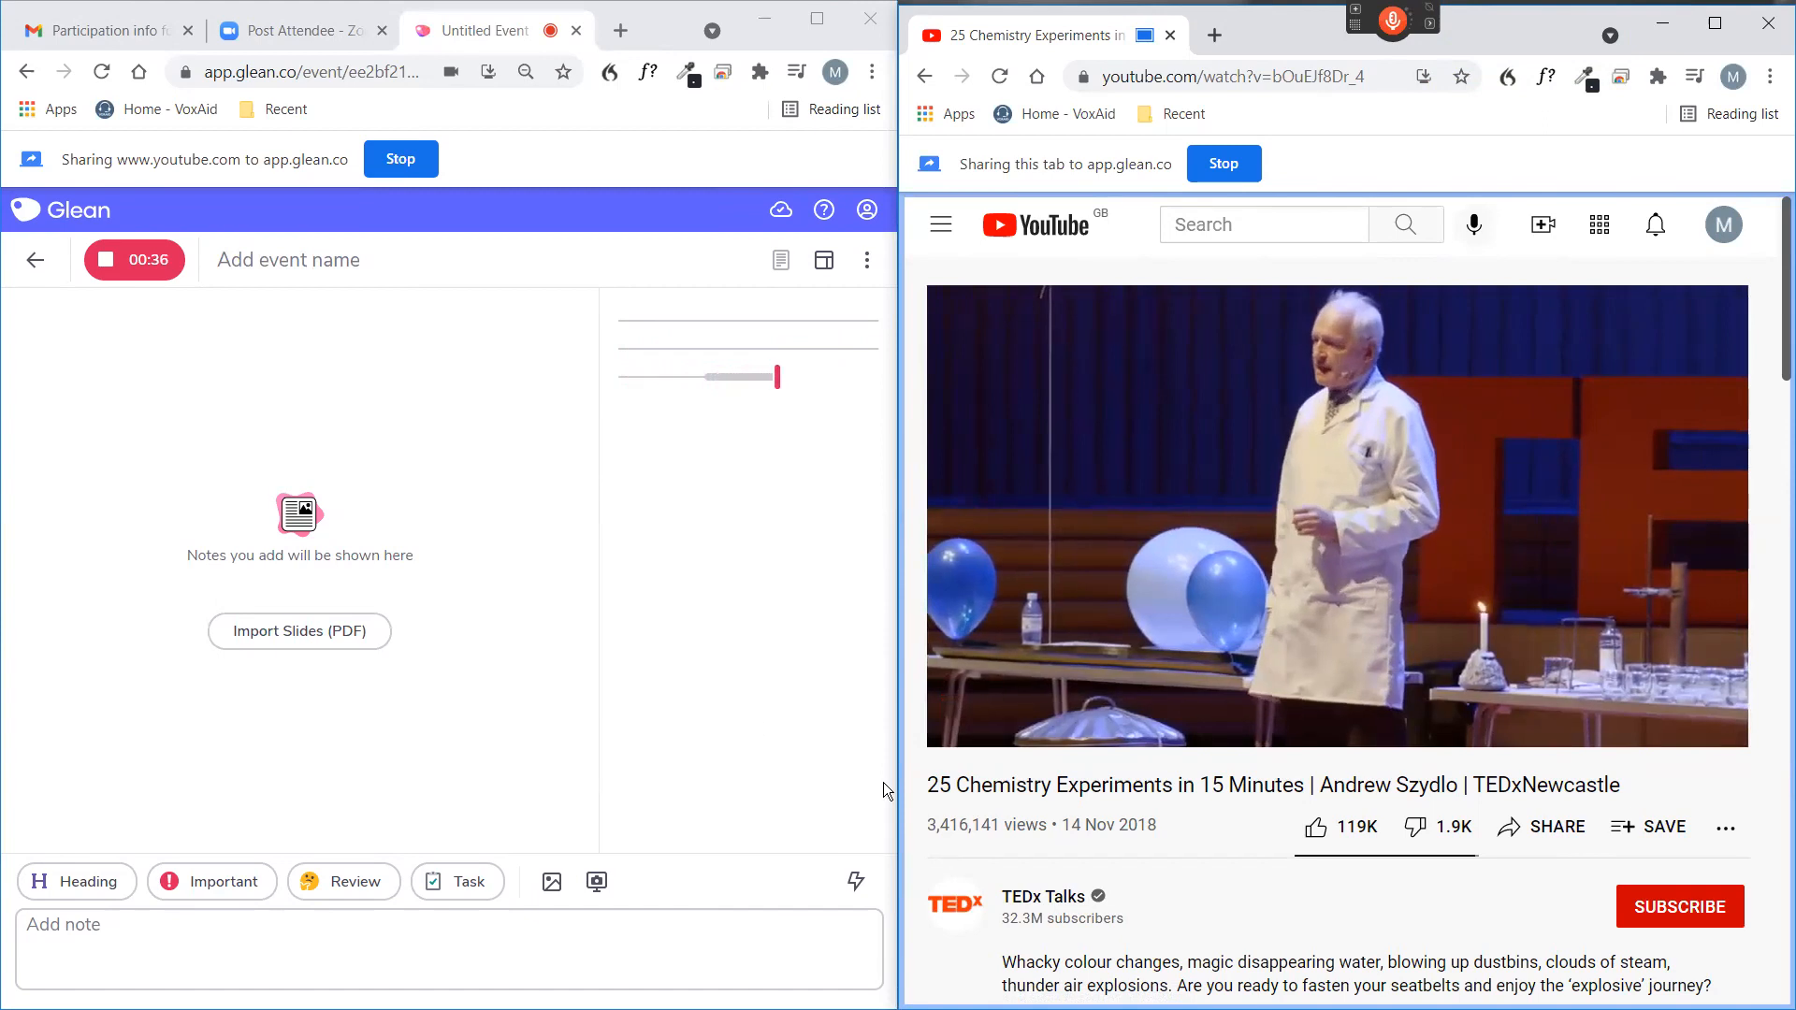
mouse_move(1129, 739)
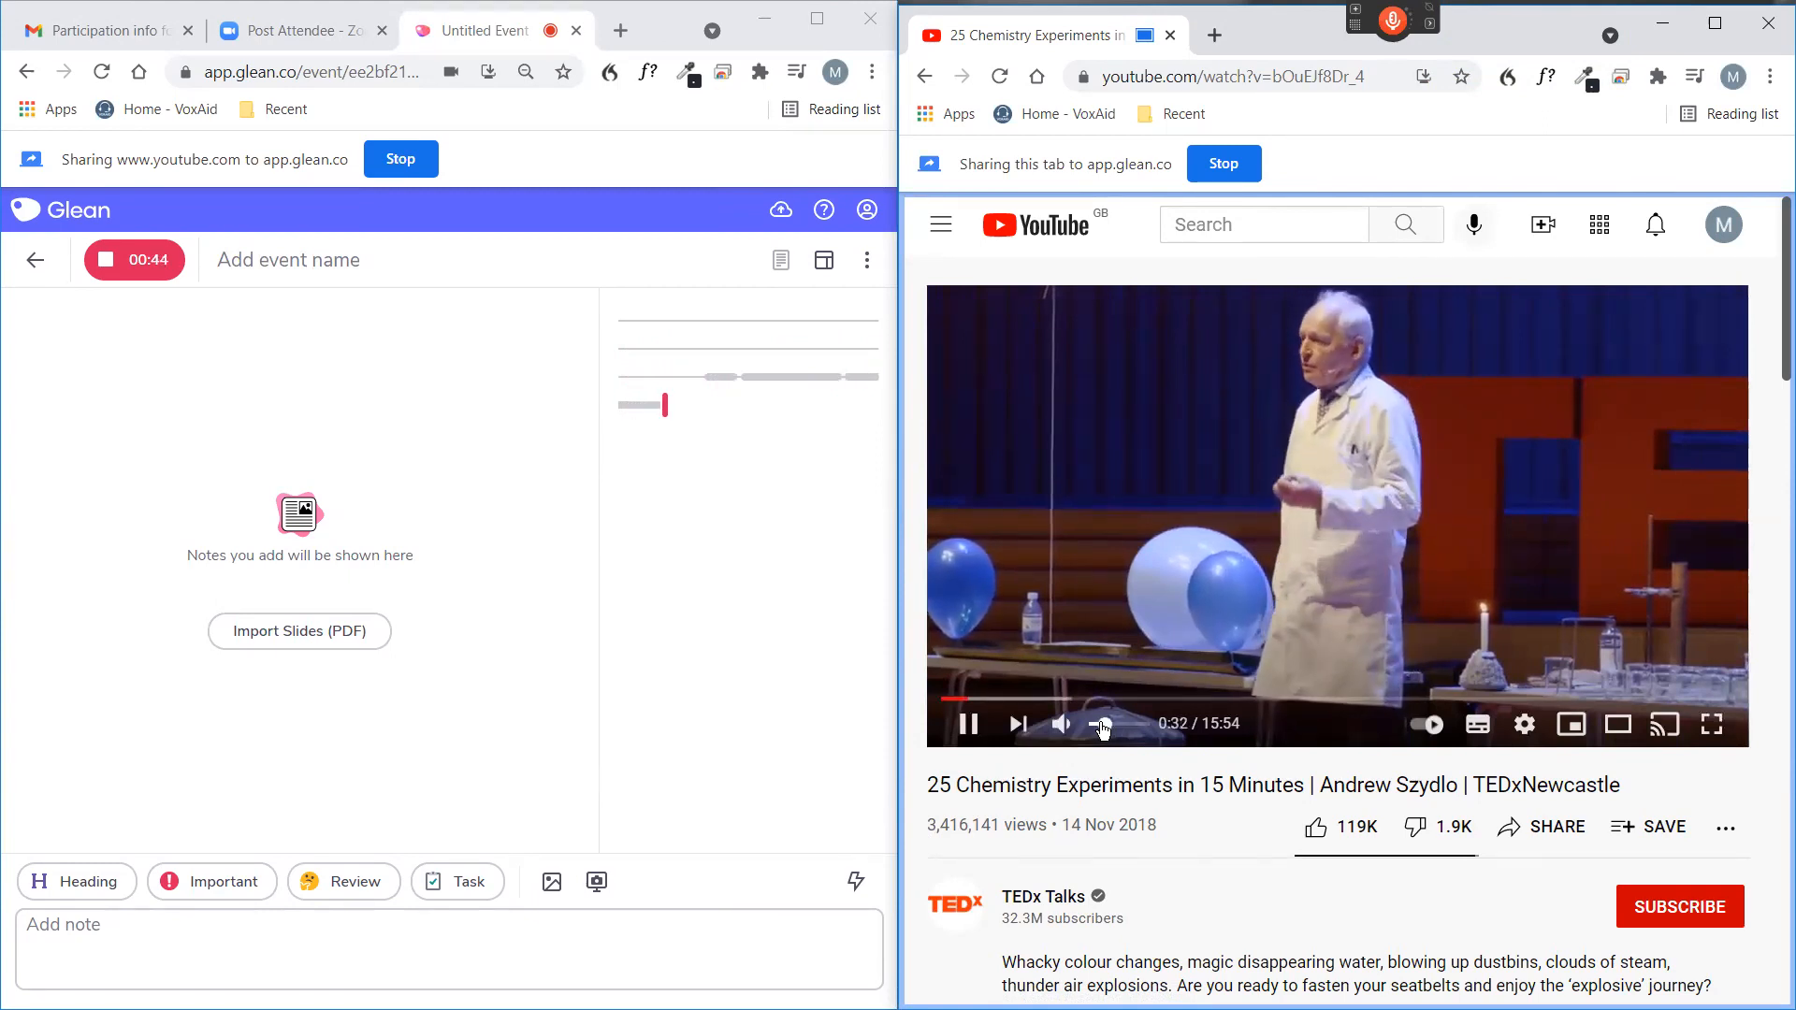
drag(1104, 729, 1103, 728)
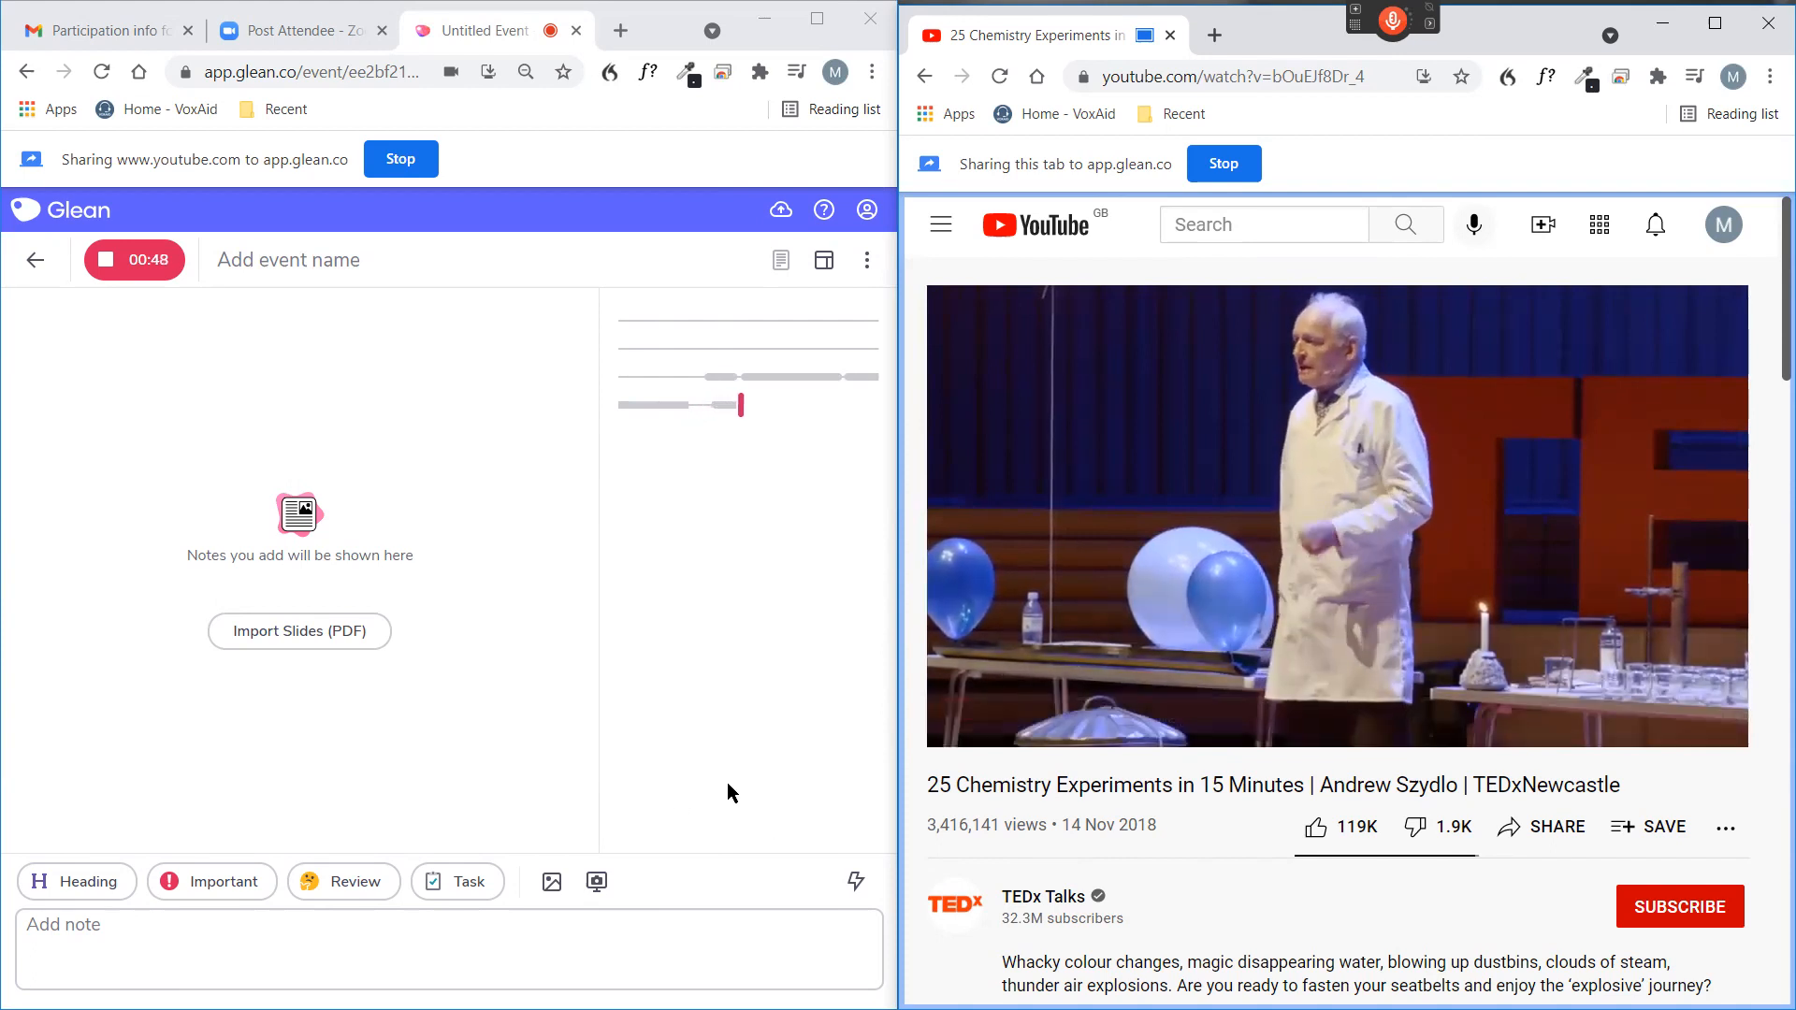
By voice, add a Review marker, an Important marker, a "Periodic table" heading and two video screenshots to the event's notes.
click(360, 769)
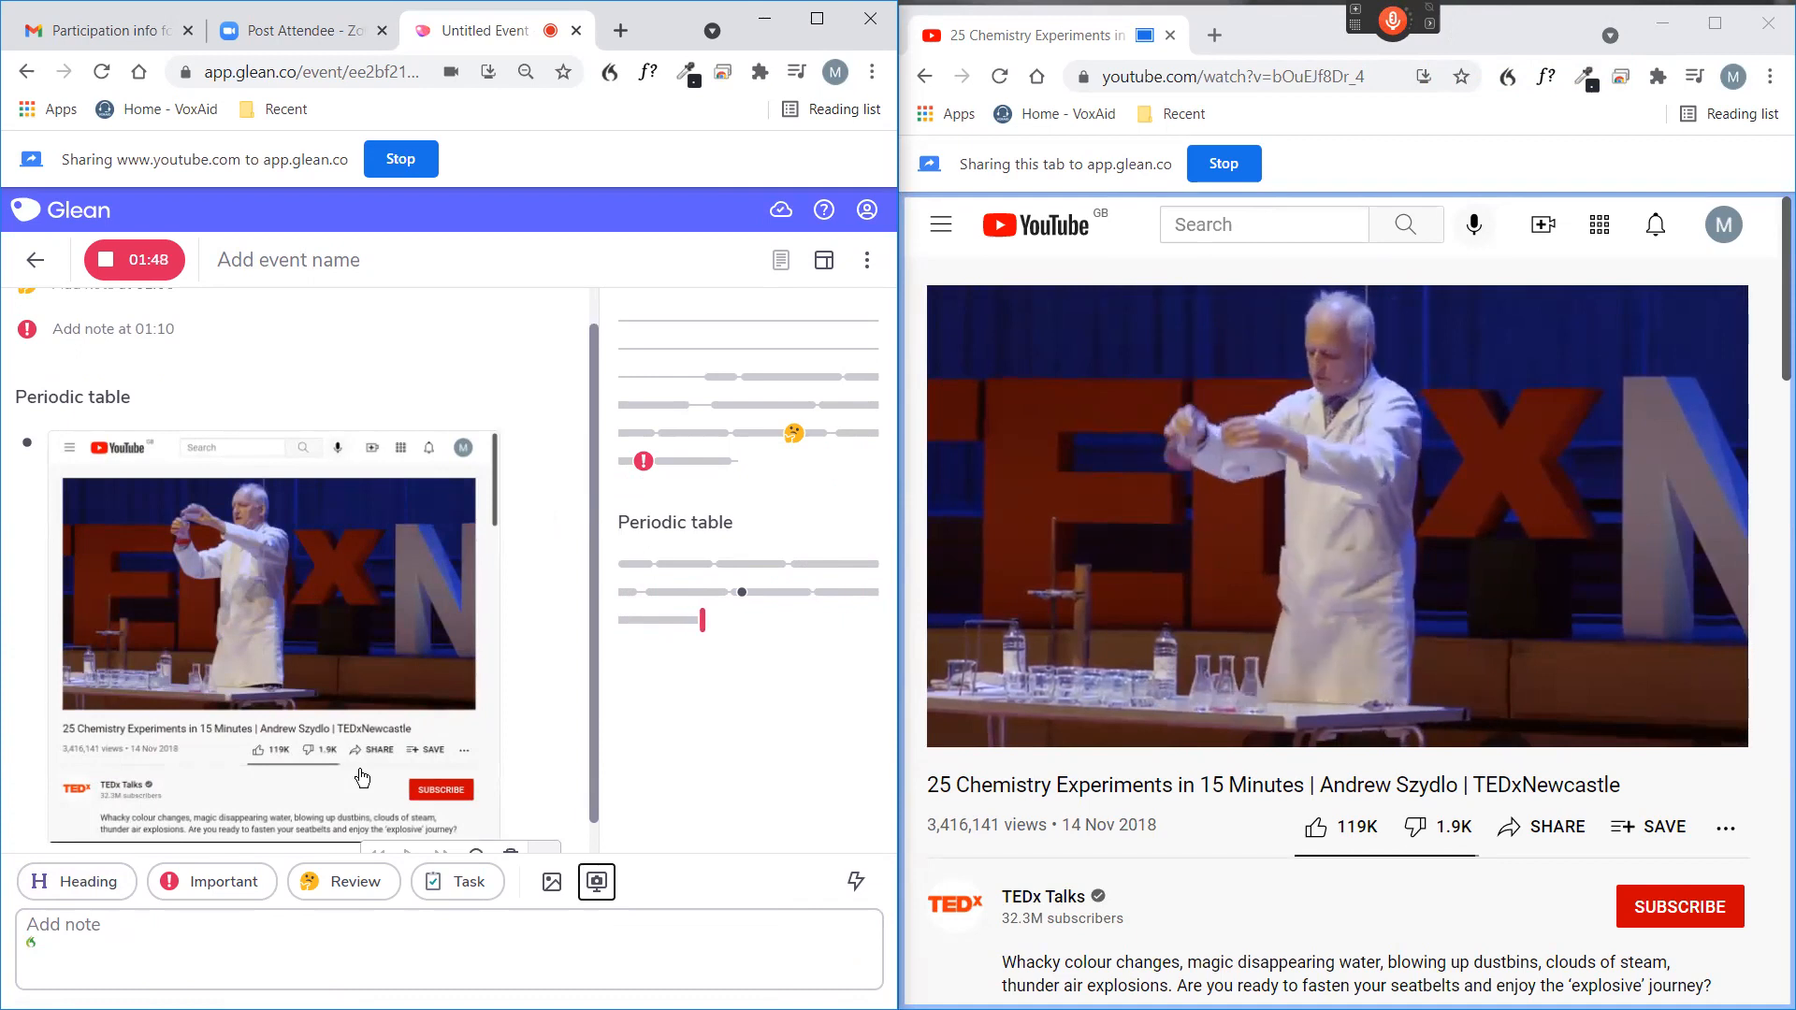
key(KP_Add)
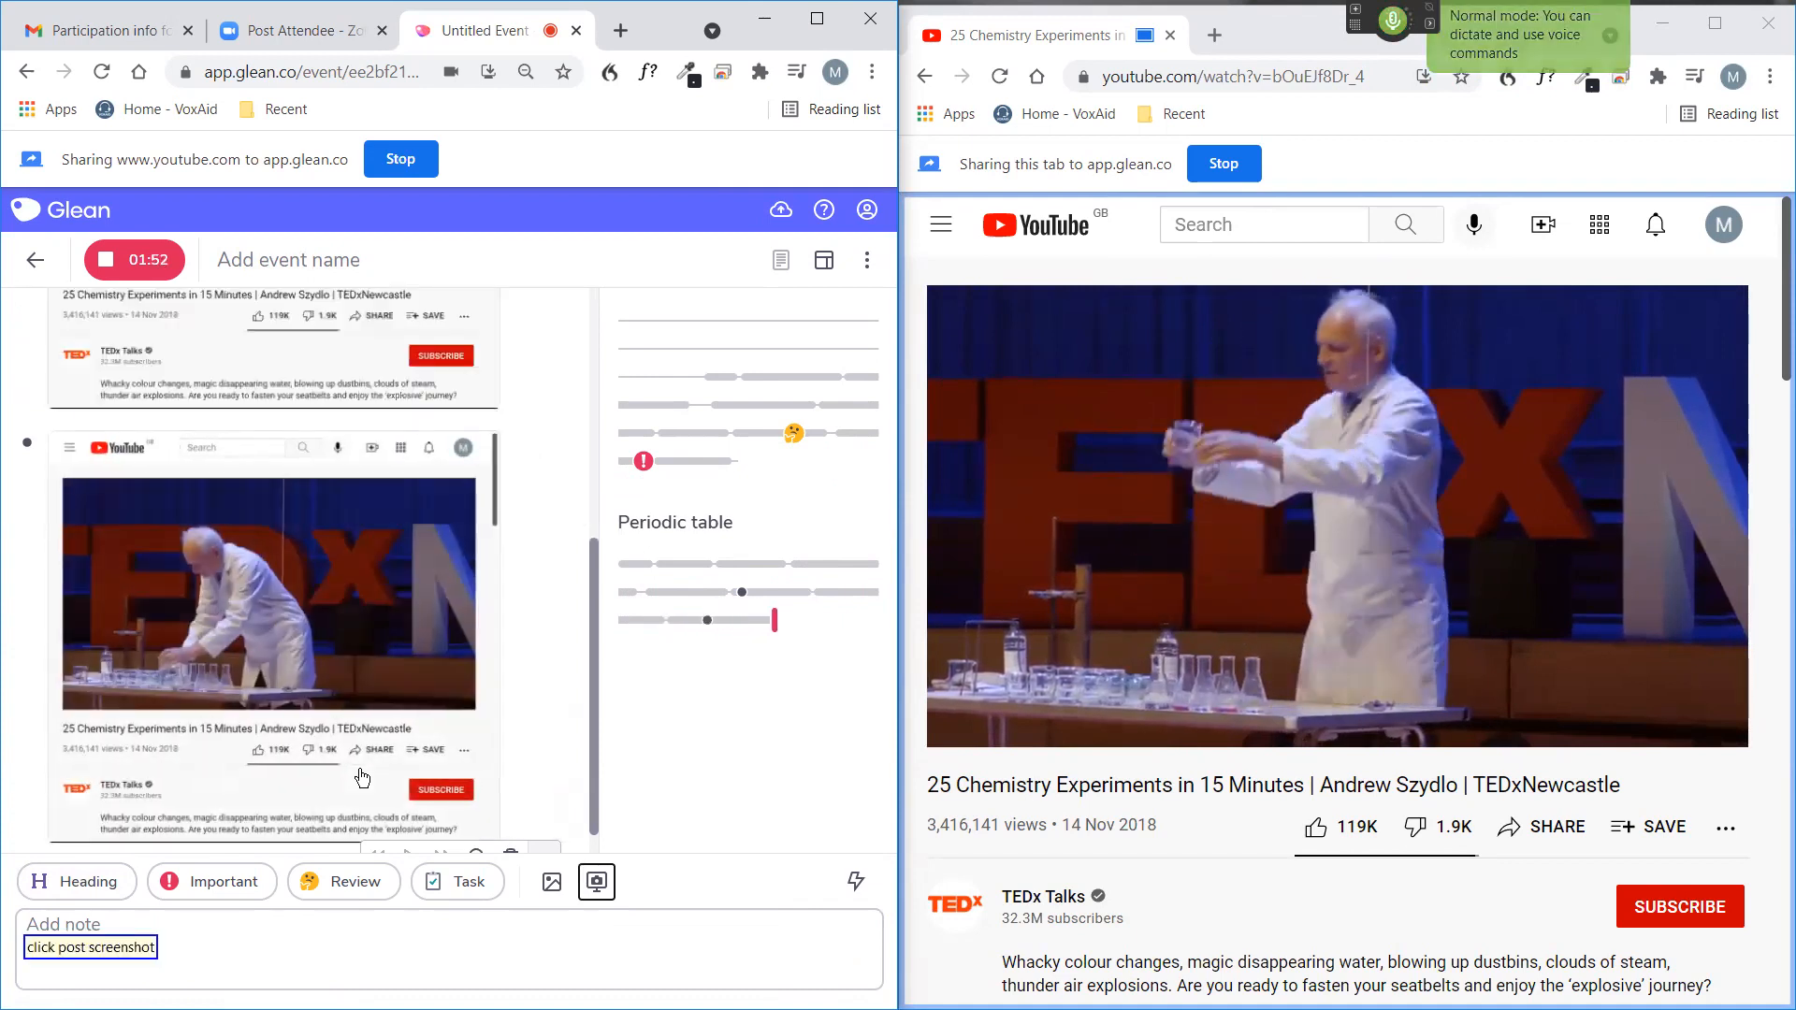
key(KP_Add)
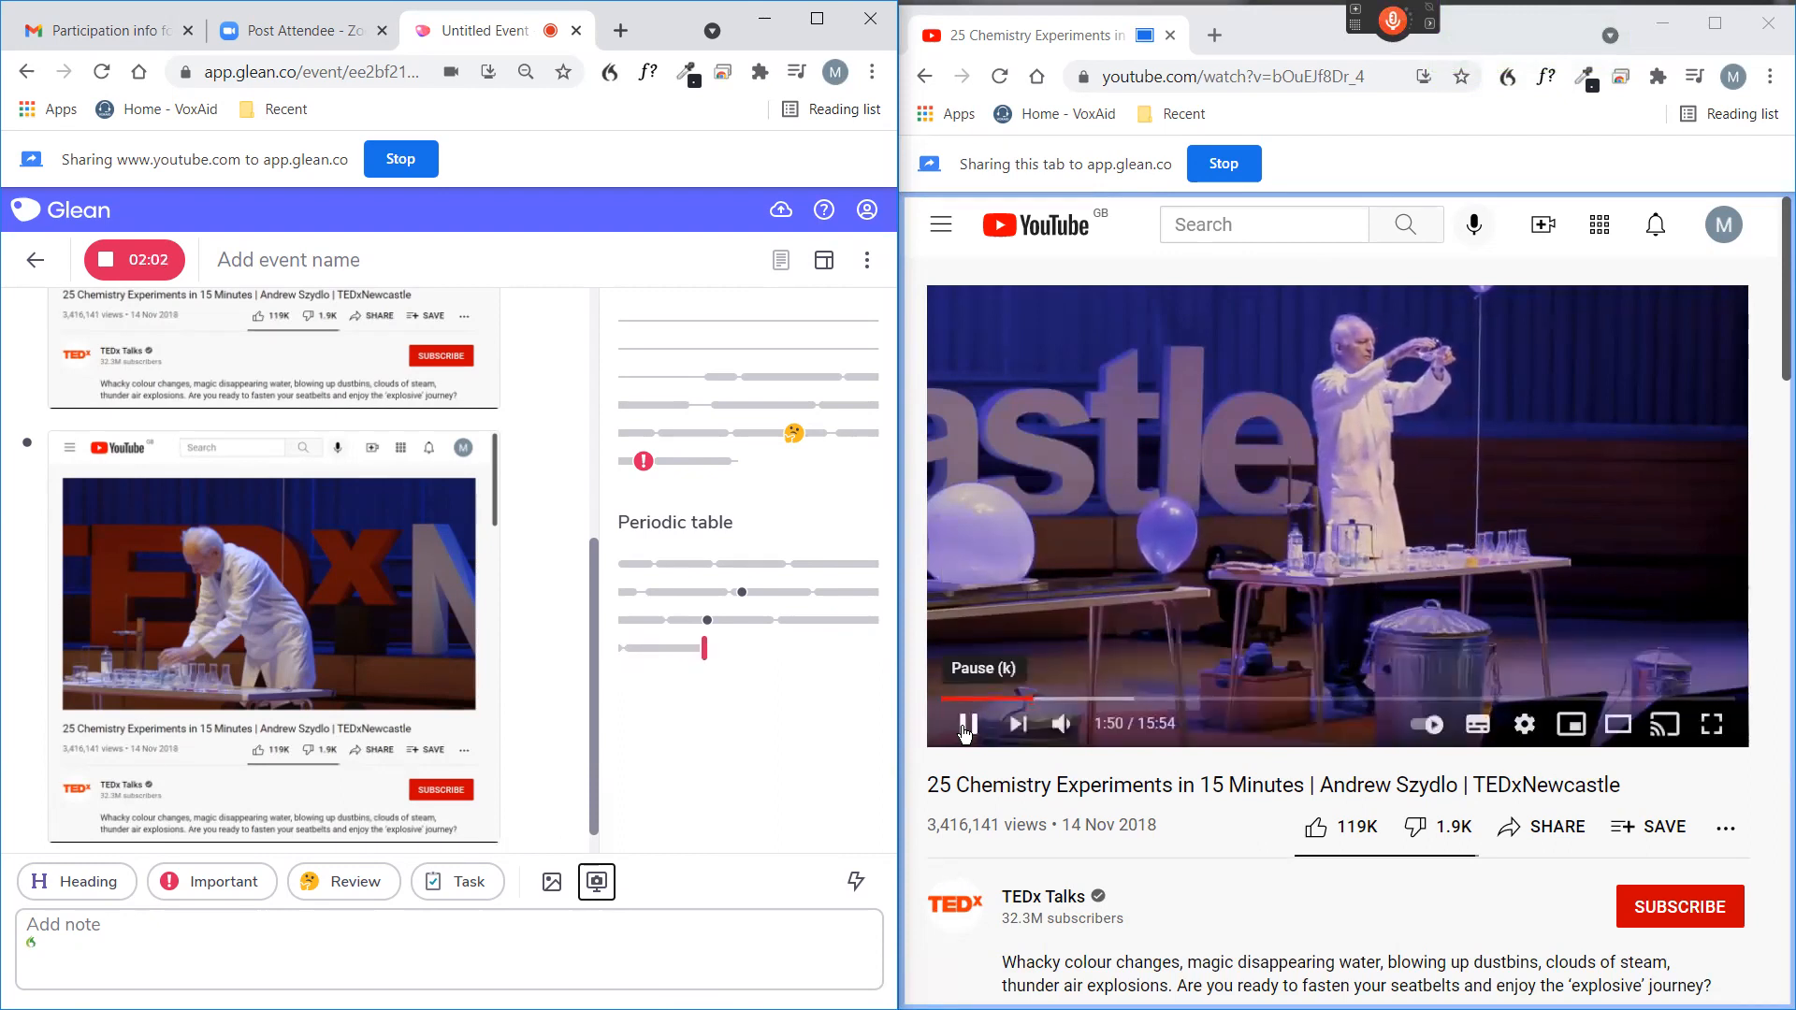
Pause the chemistry video and stop the Glean recording.
click(969, 726)
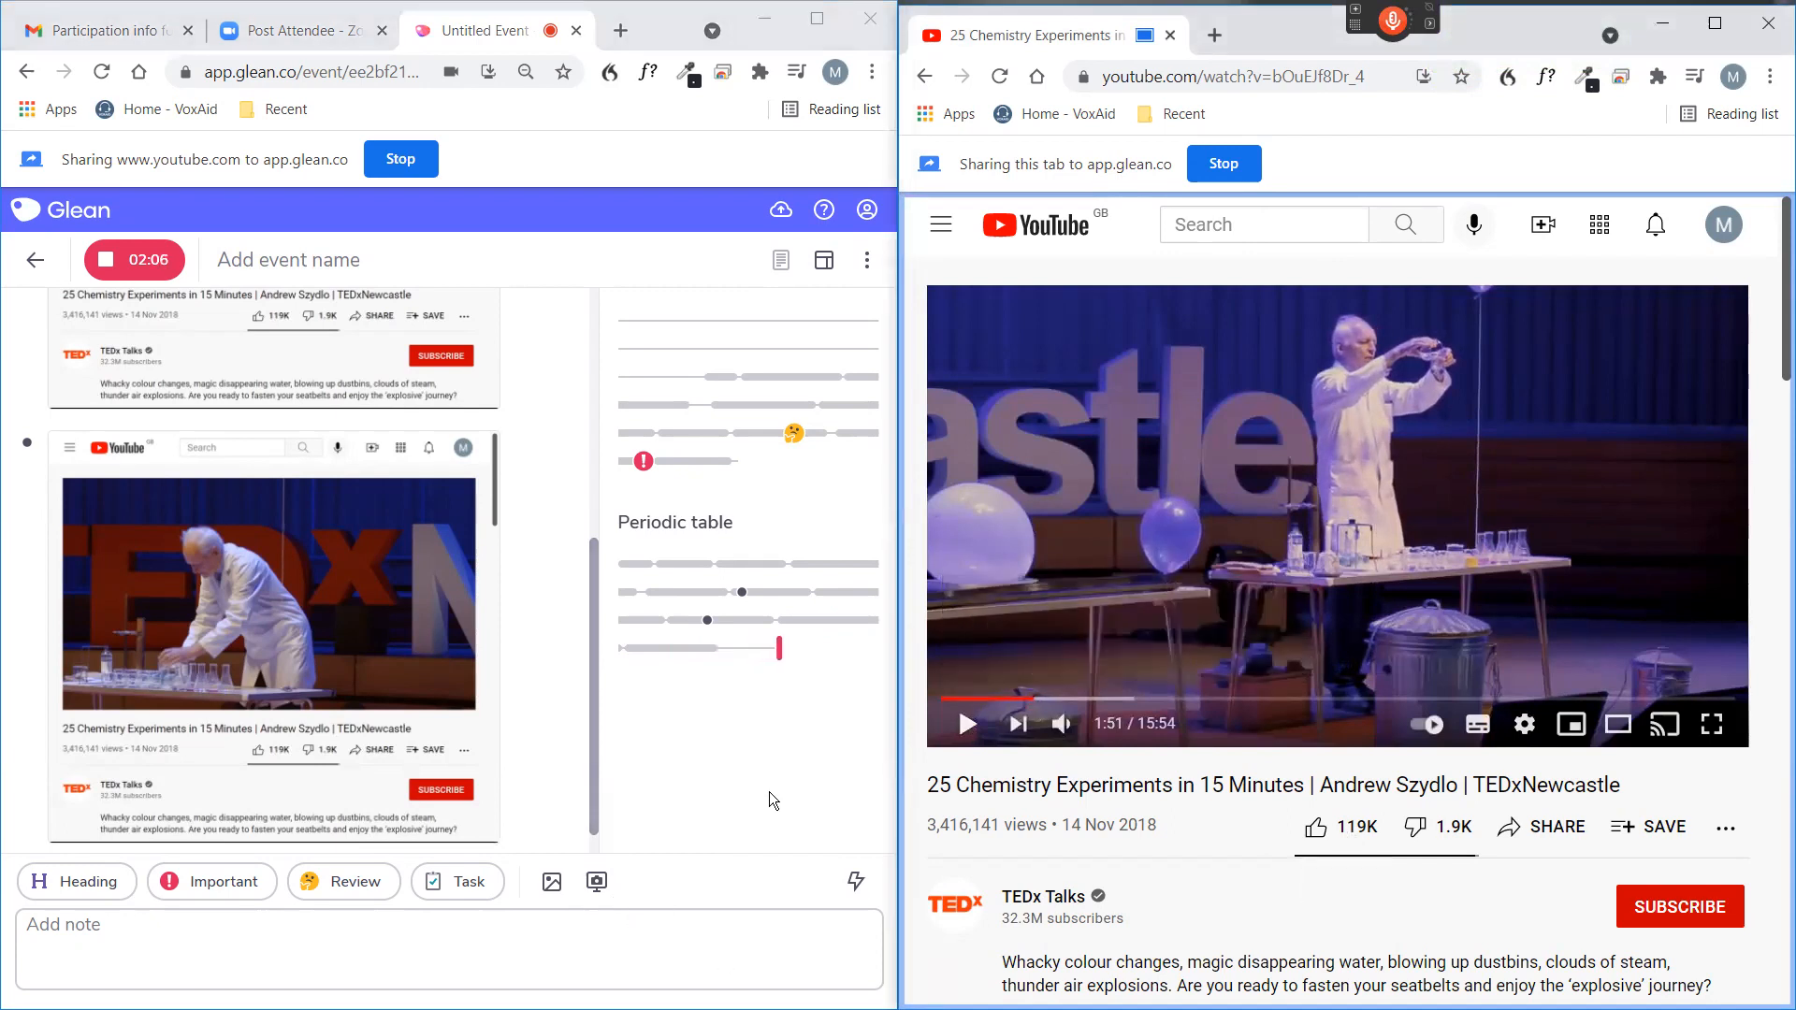
click(106, 257)
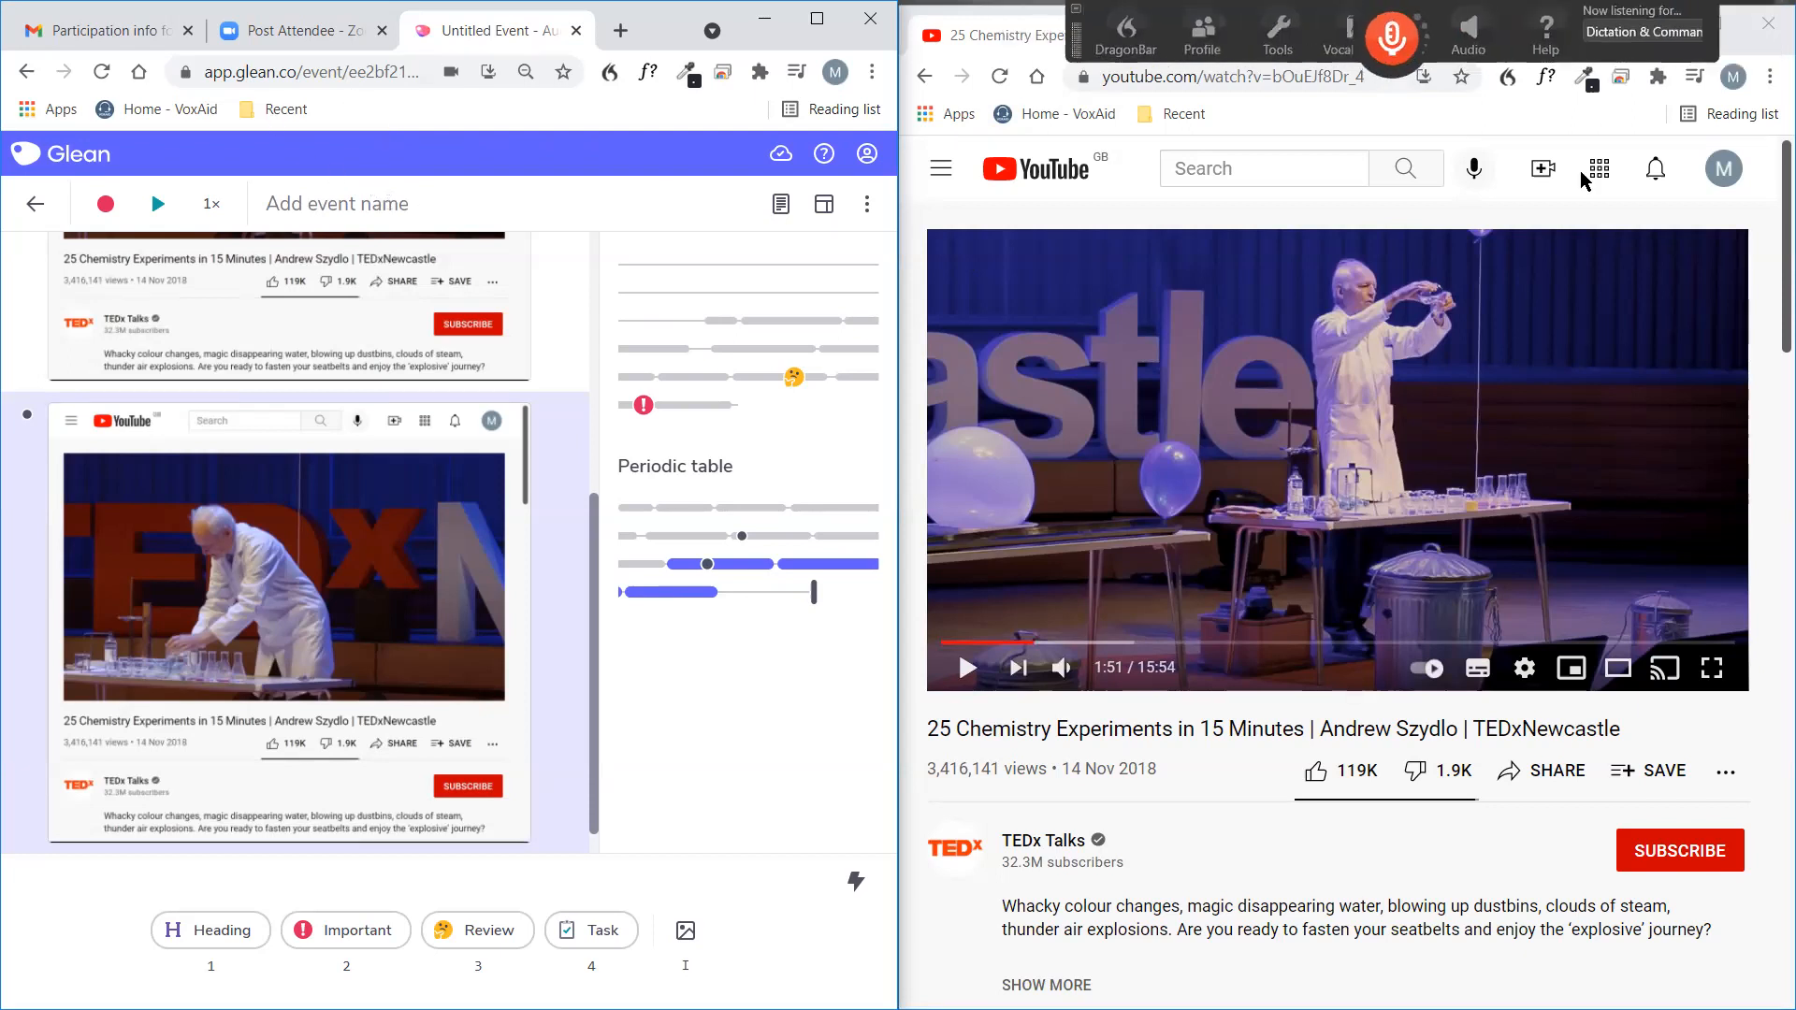
Minimise both browser windows and open the desktop shortcut for the NOAT VoxAid Webinar "Part 2 BOOK with Animation Master" map.
click(1640, 36)
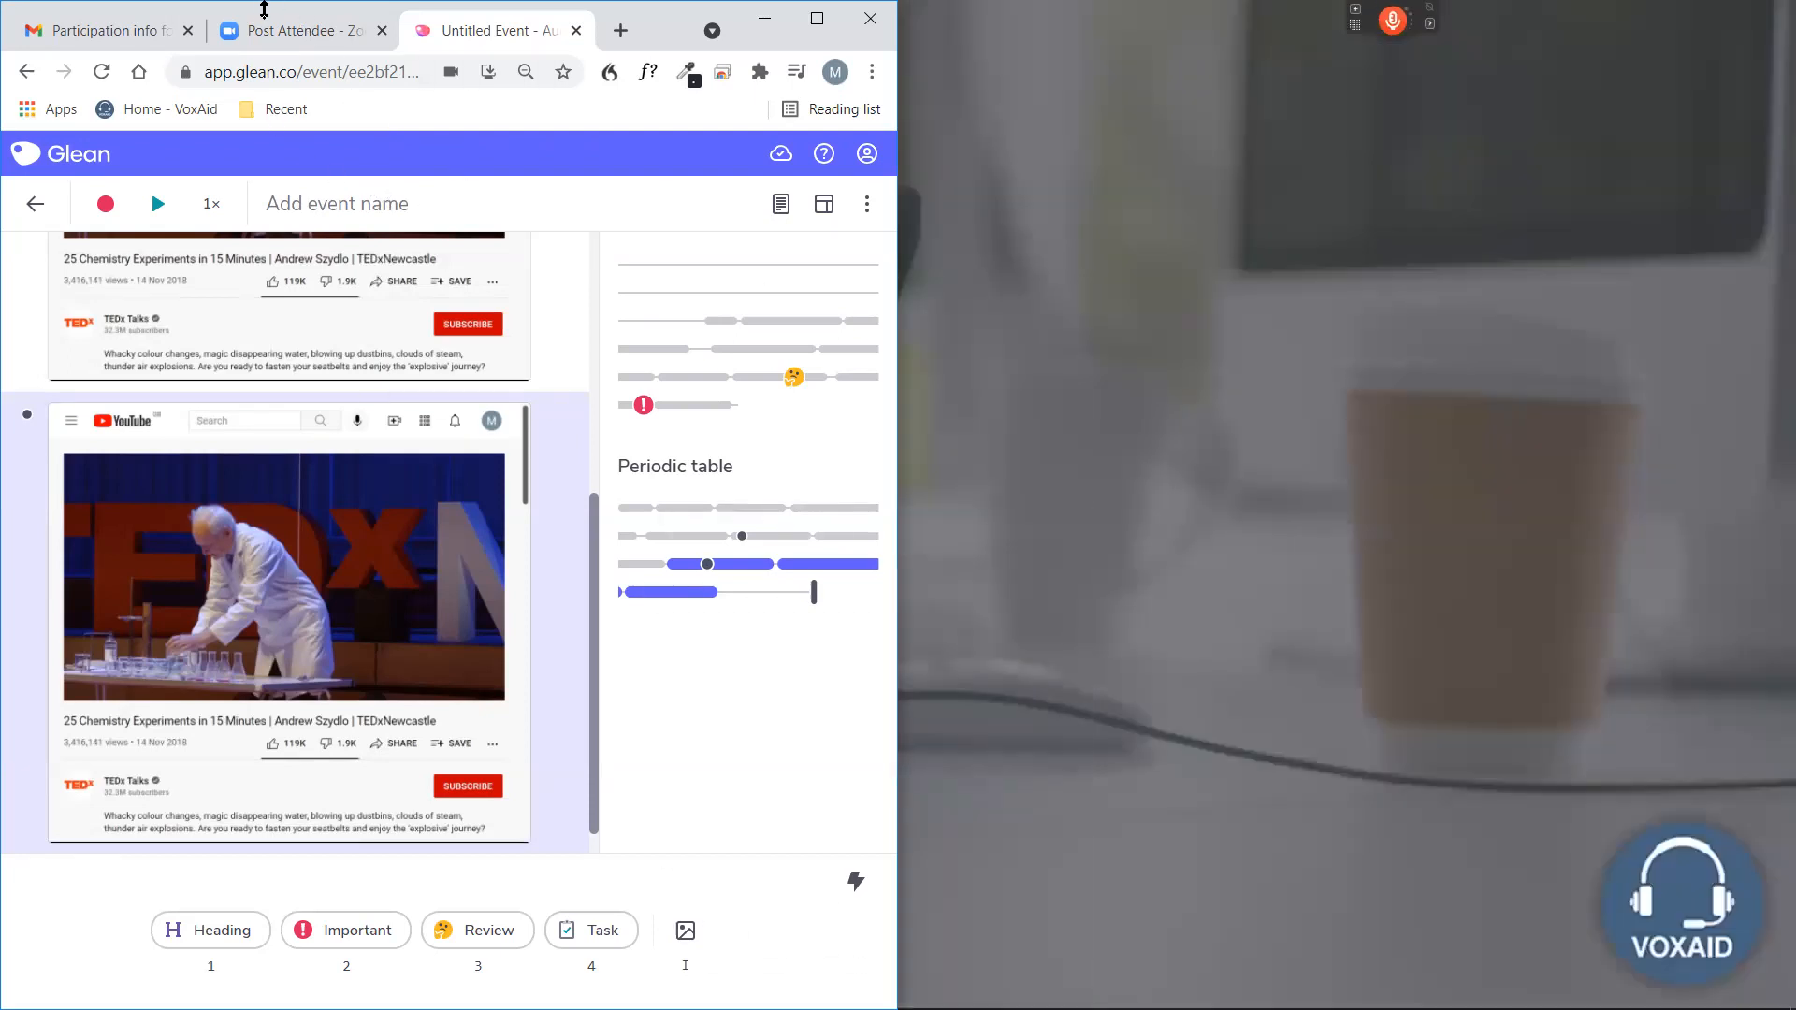
drag(264, 9, 264, 118)
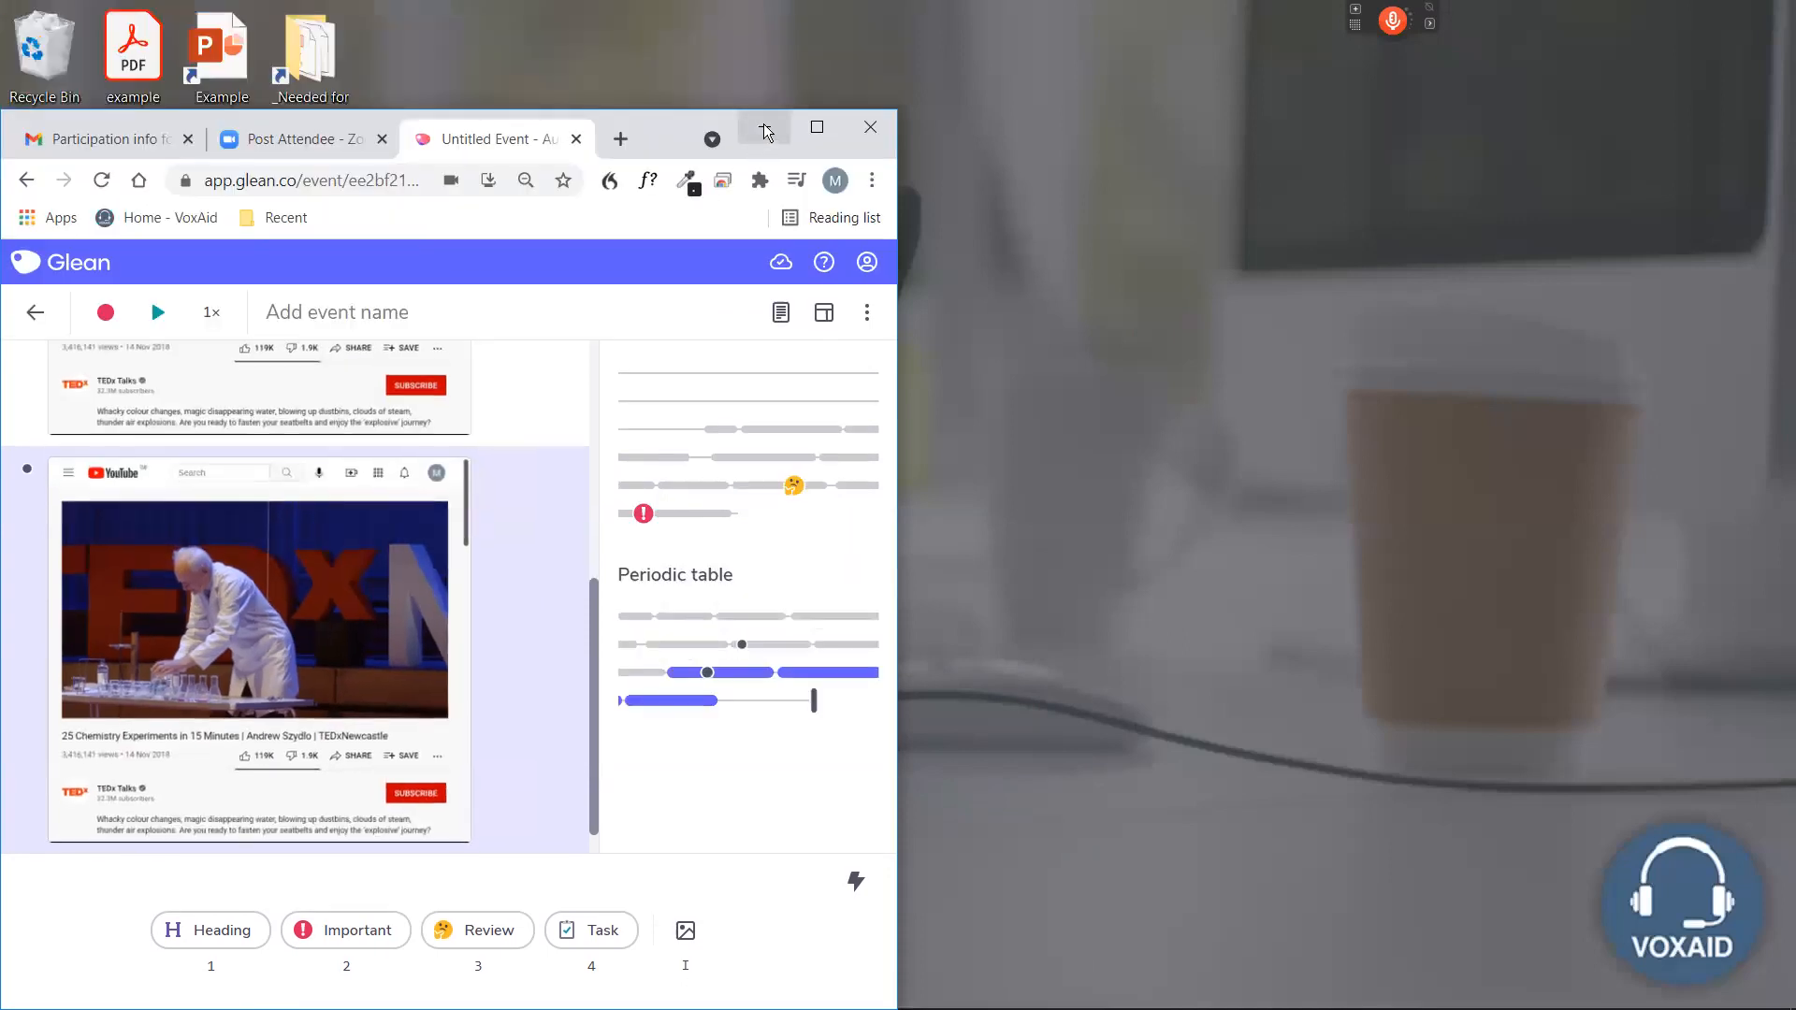
click(765, 131)
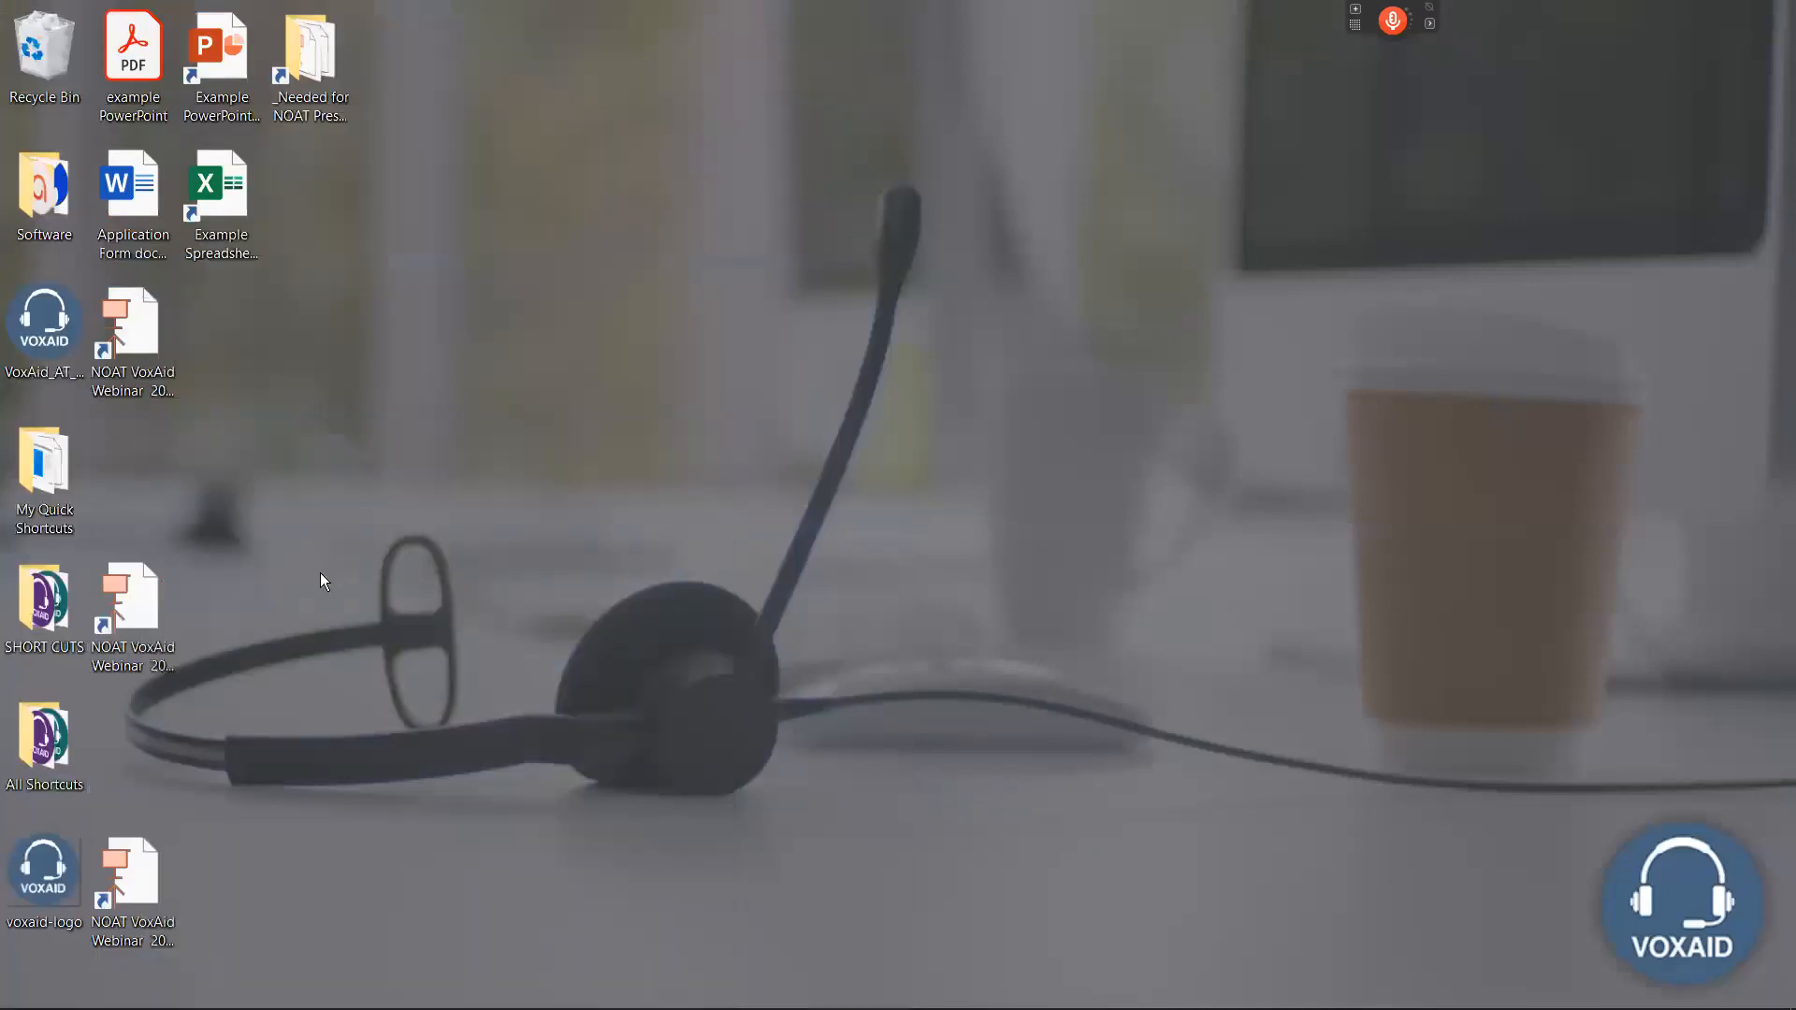
click(139, 599)
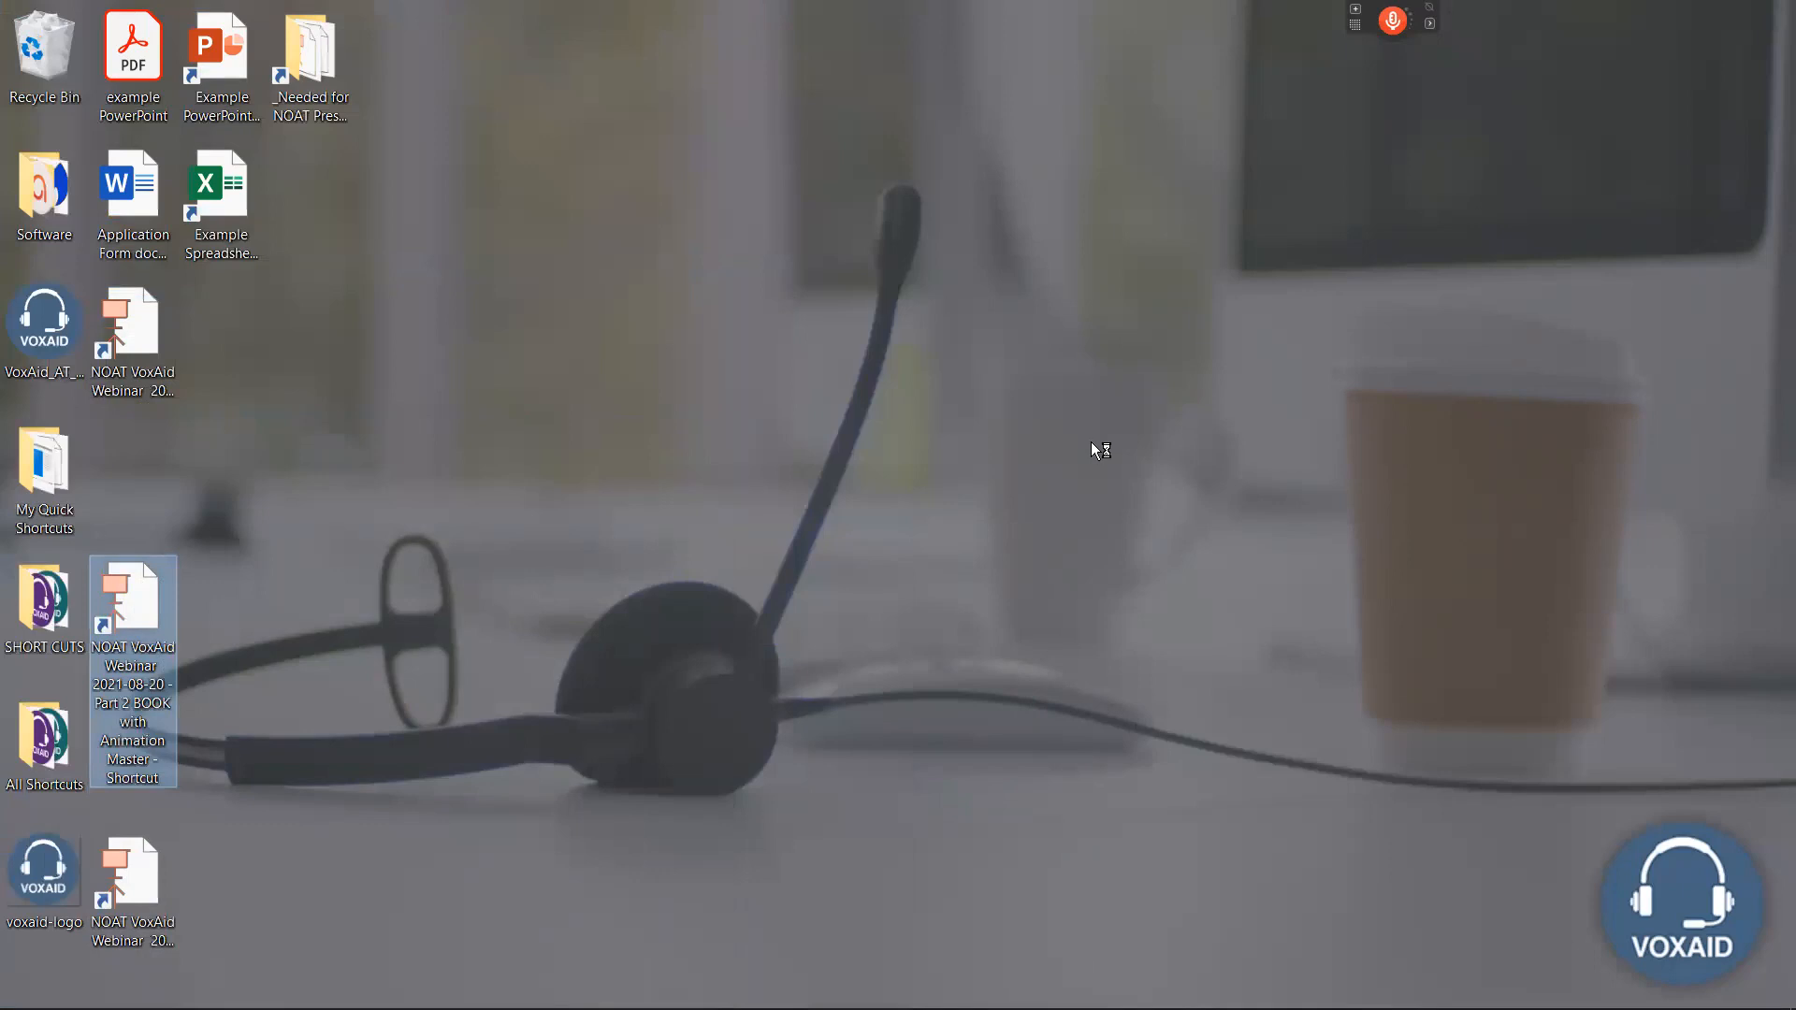
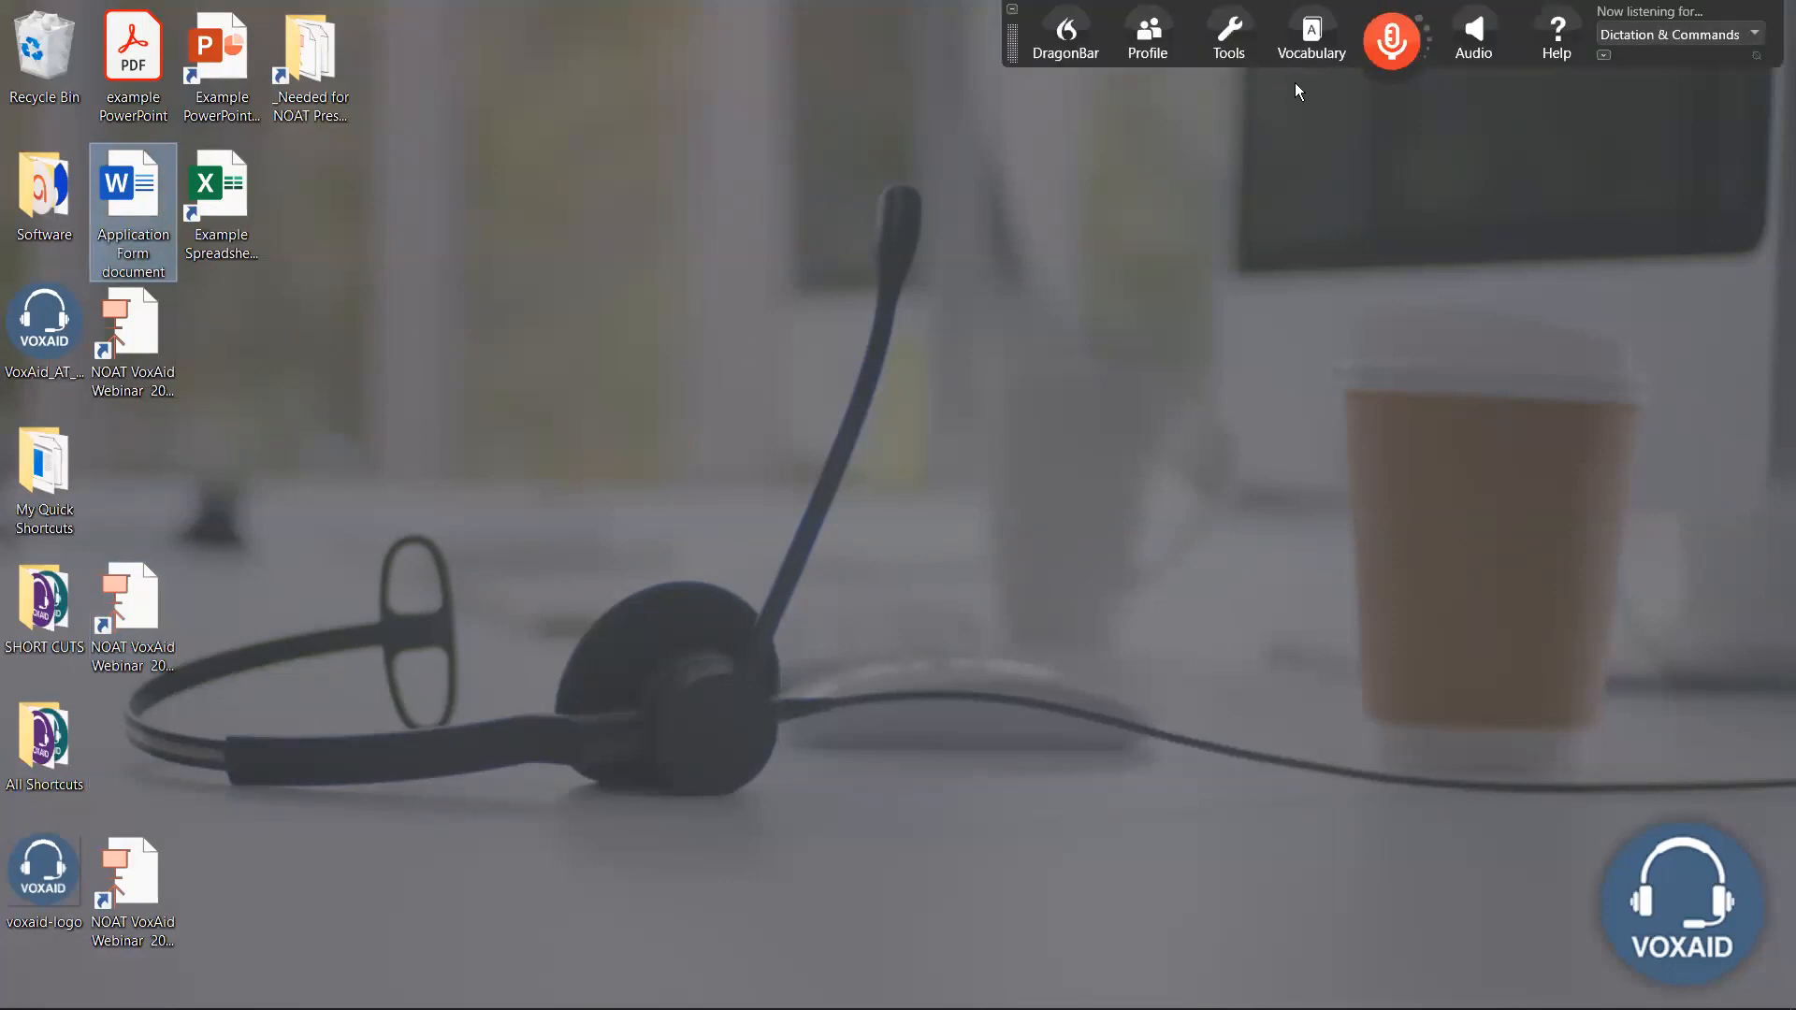
Create a new custom Dragon command named "open my application form".
click(1231, 36)
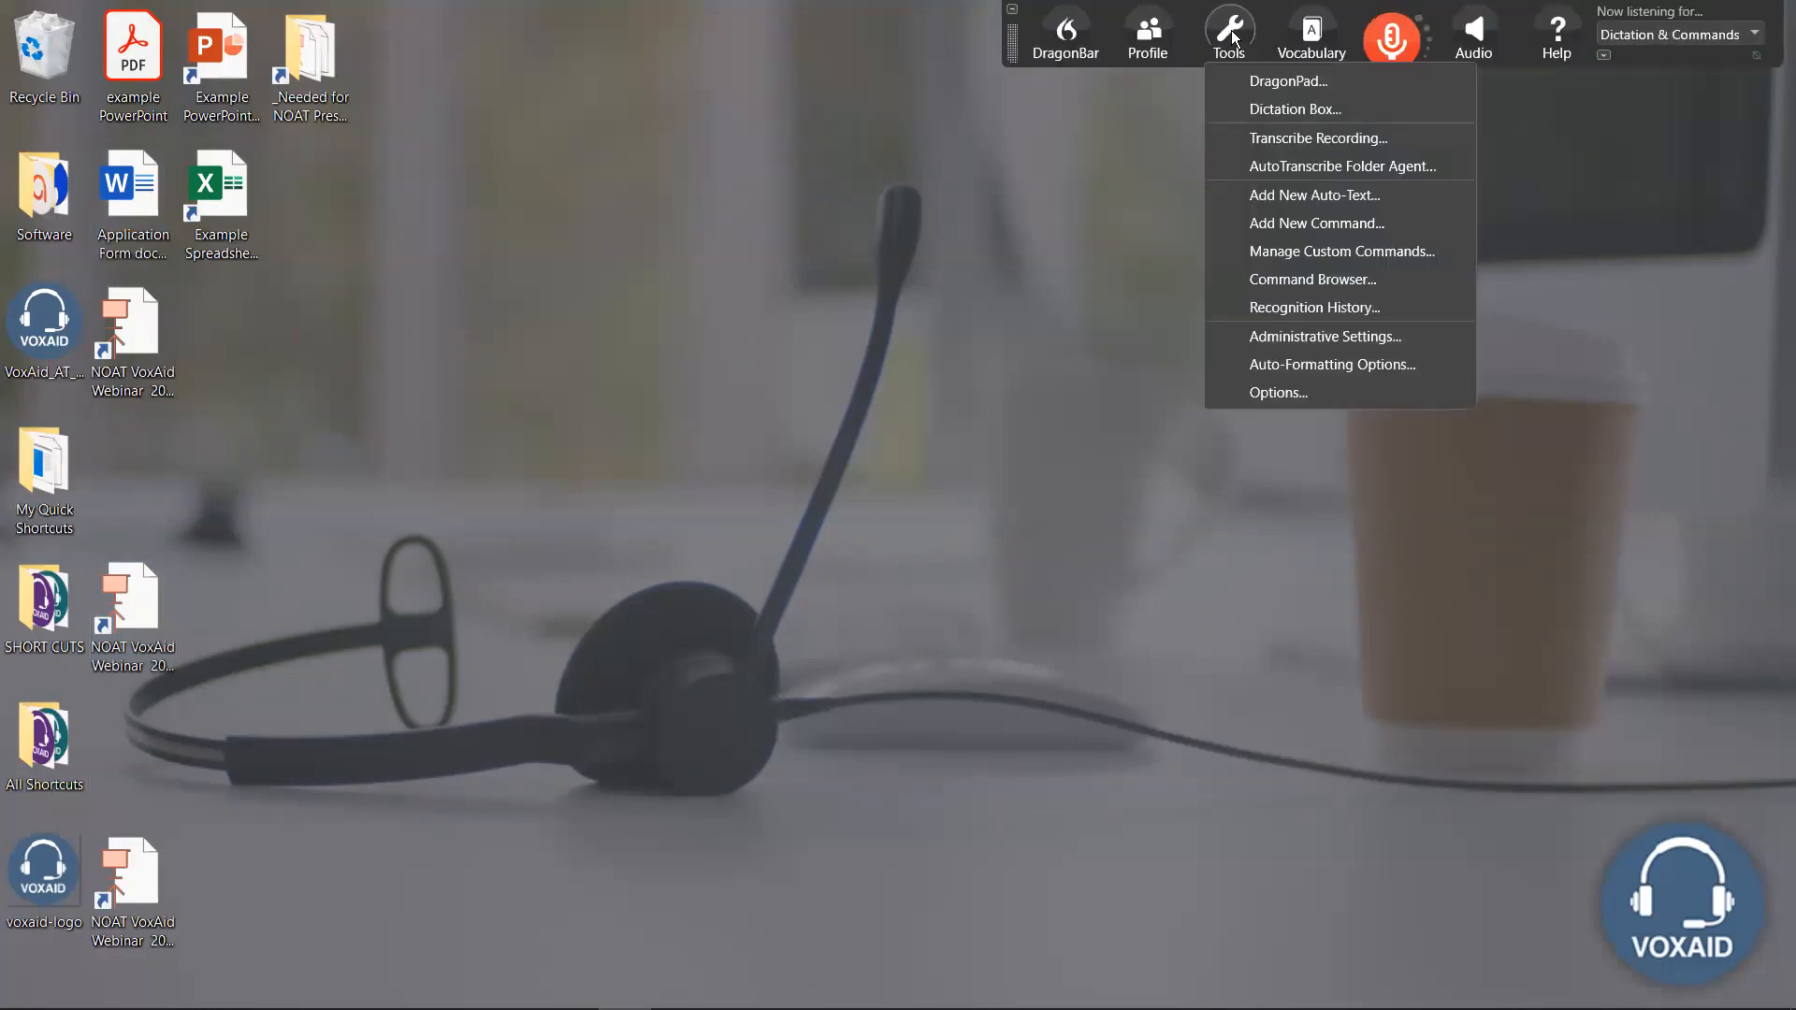
click(1304, 225)
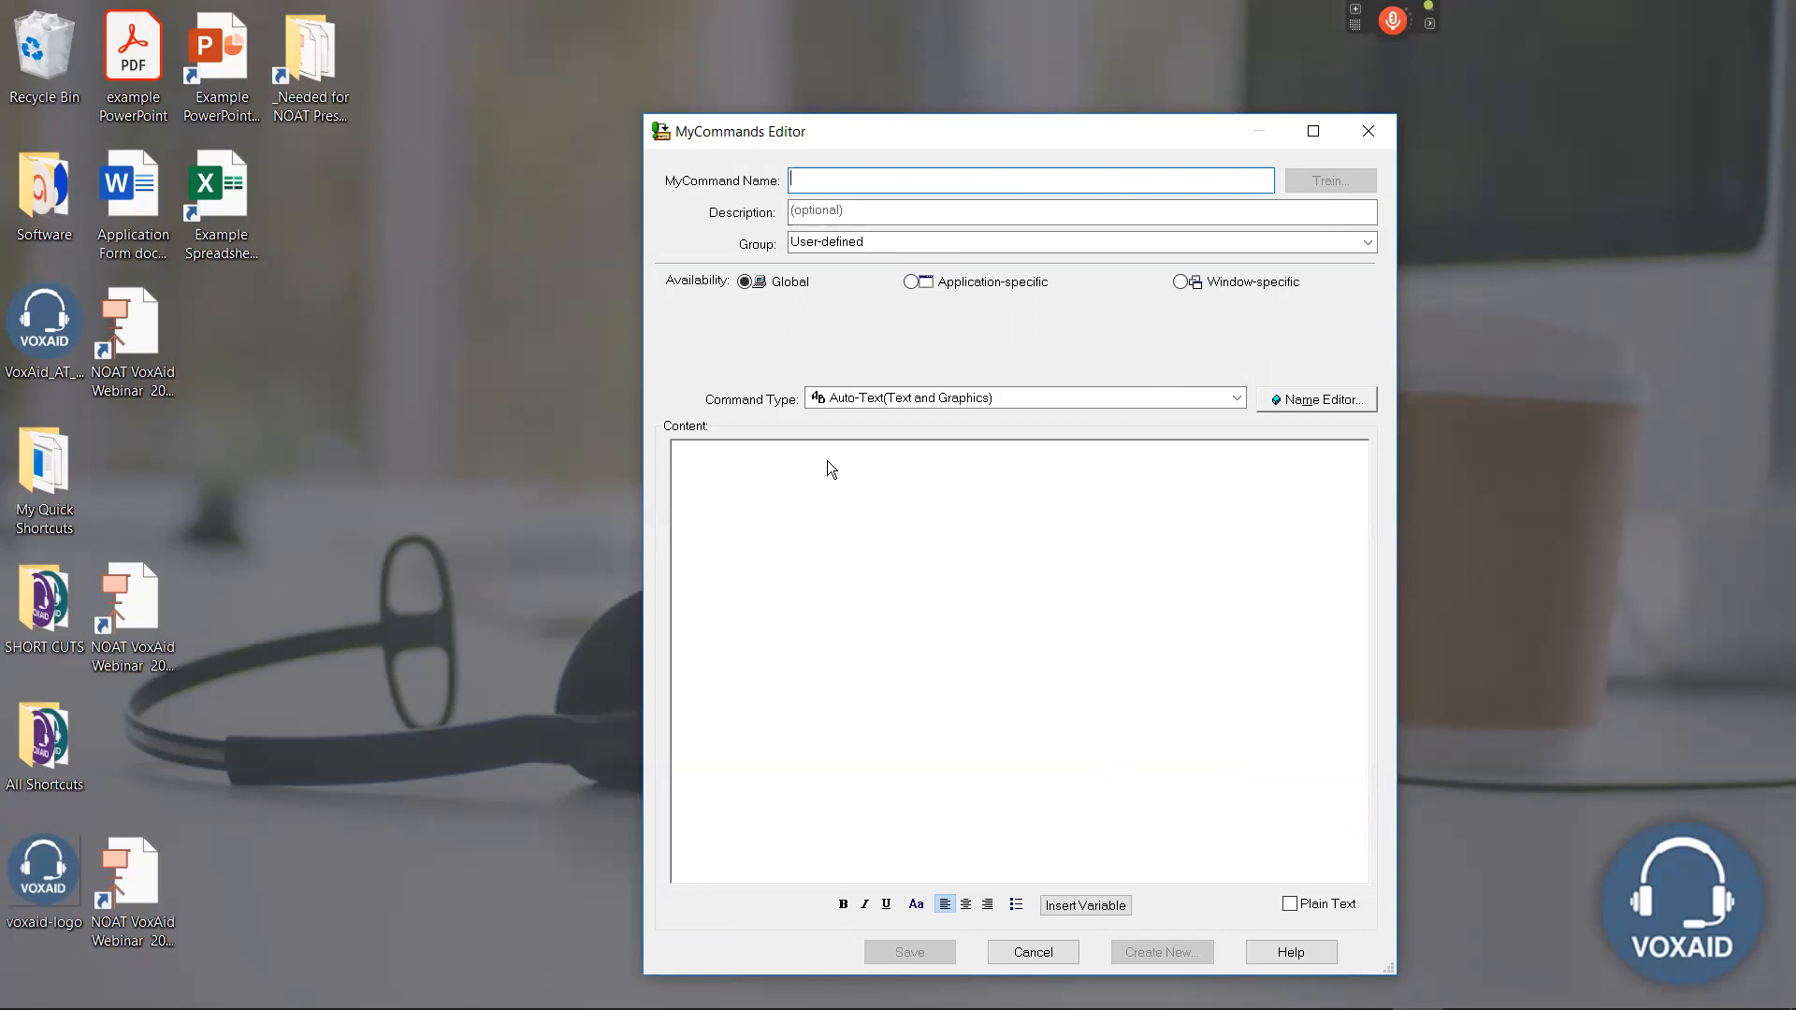
click(844, 178)
text(open my appl)
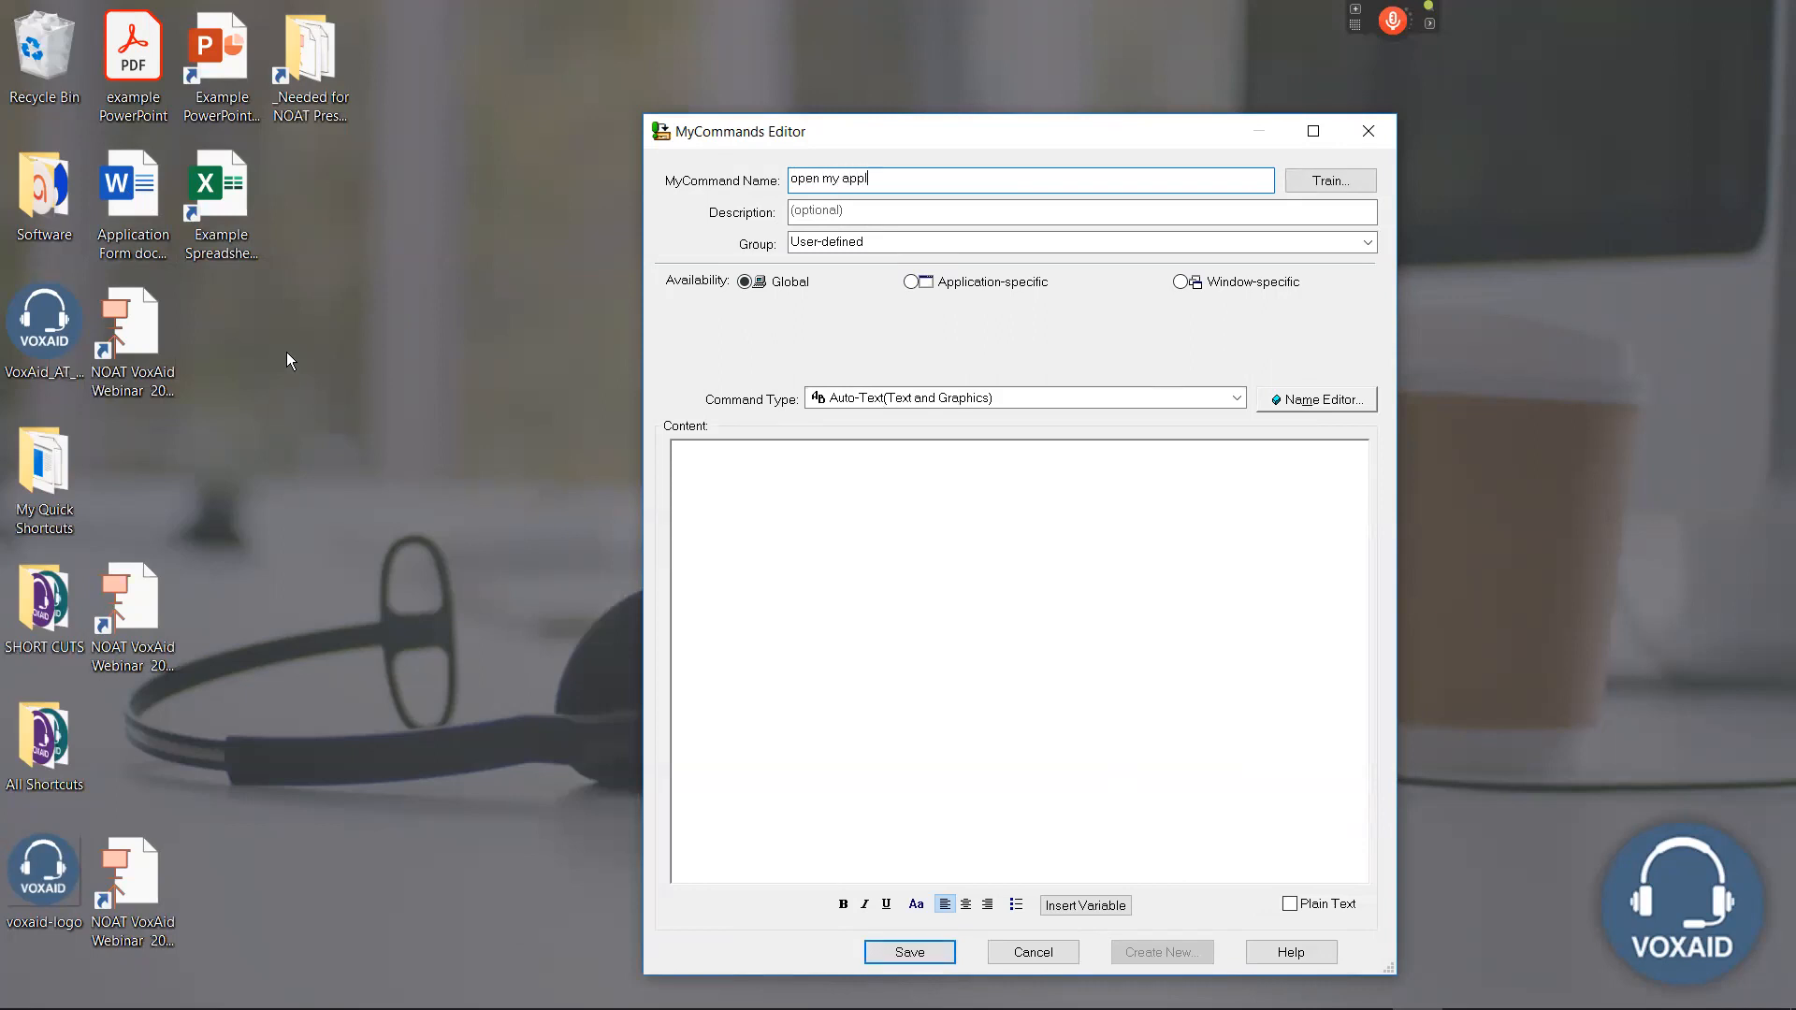
text(ication form)
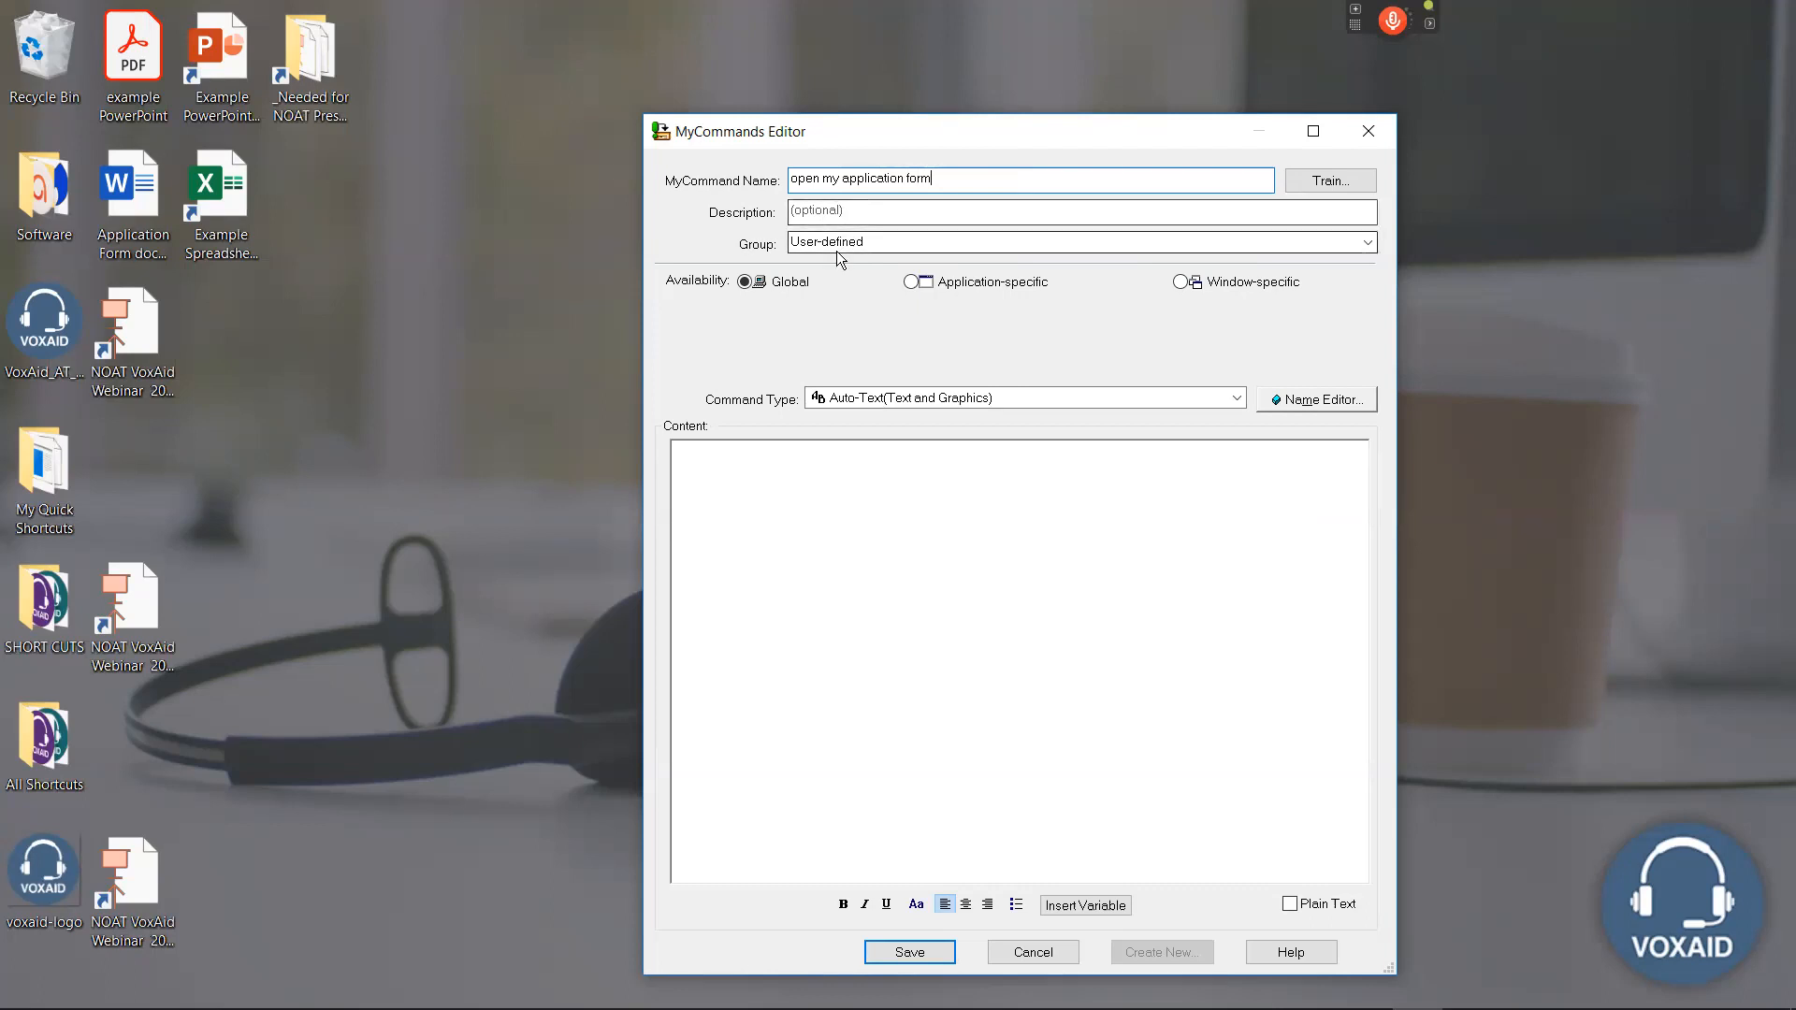
Assign the command to the NOAT group and make it a Step-by-Step command.
click(1367, 243)
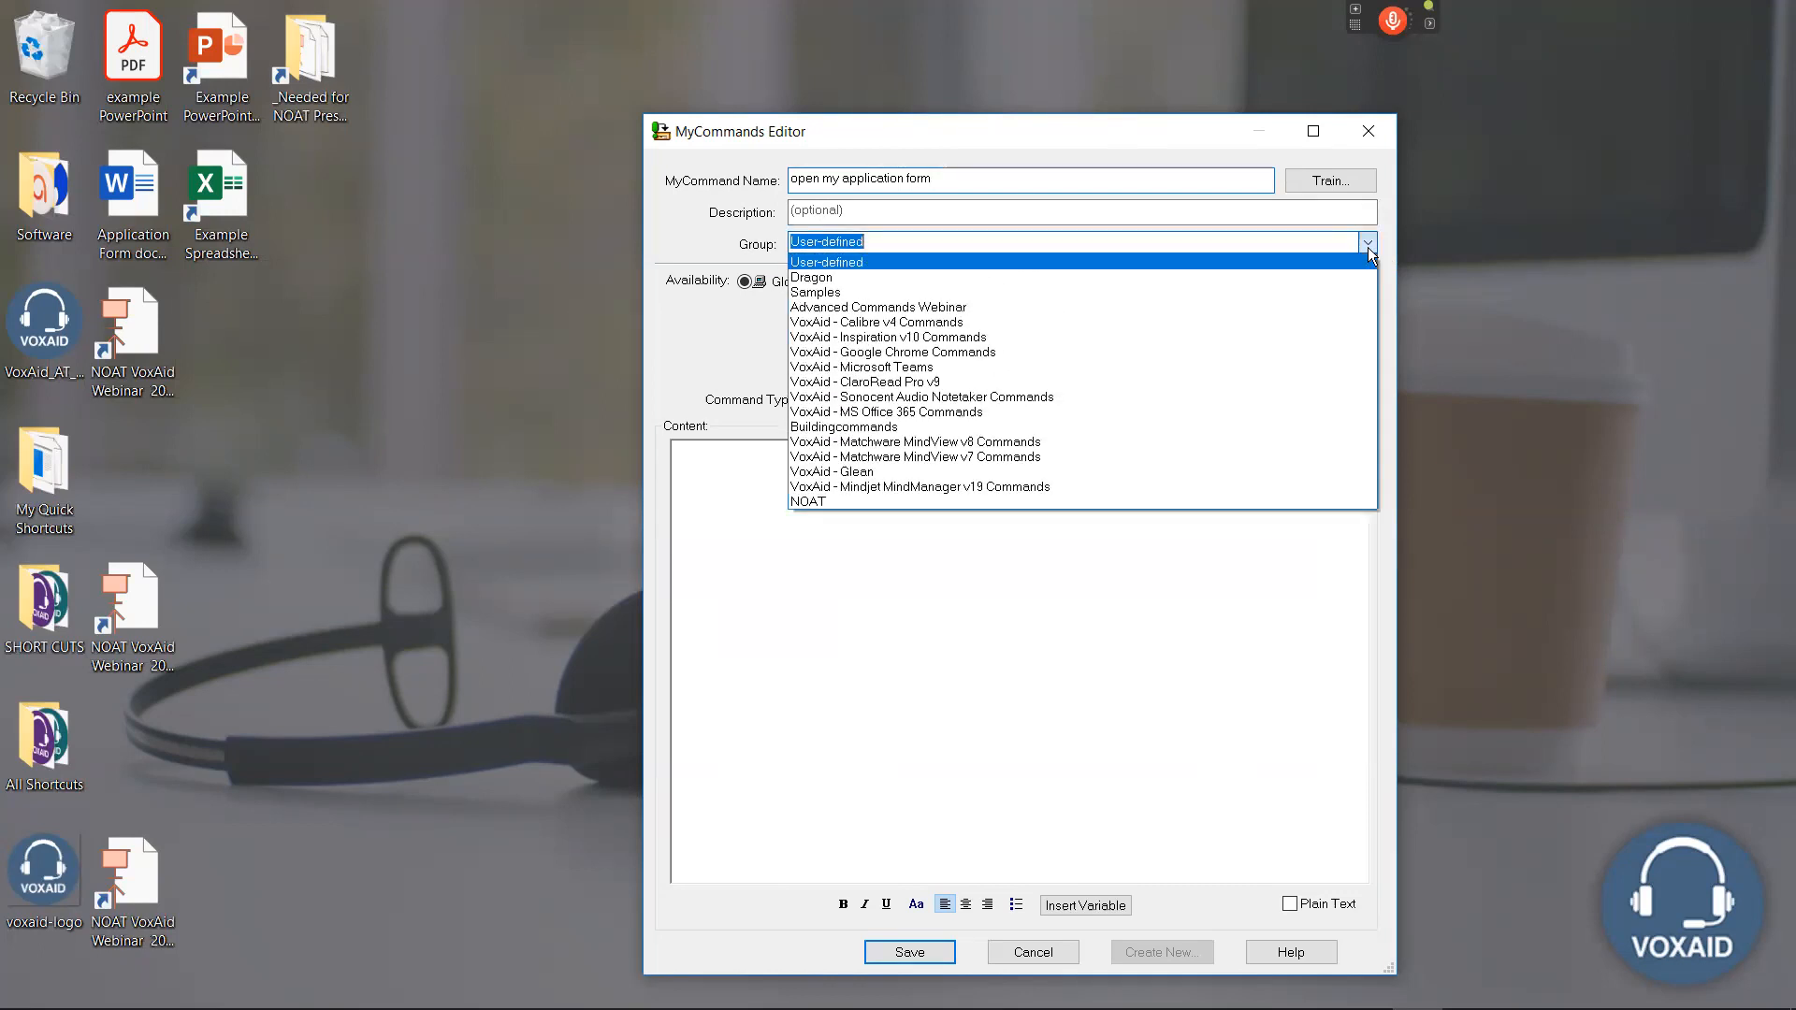
click(851, 500)
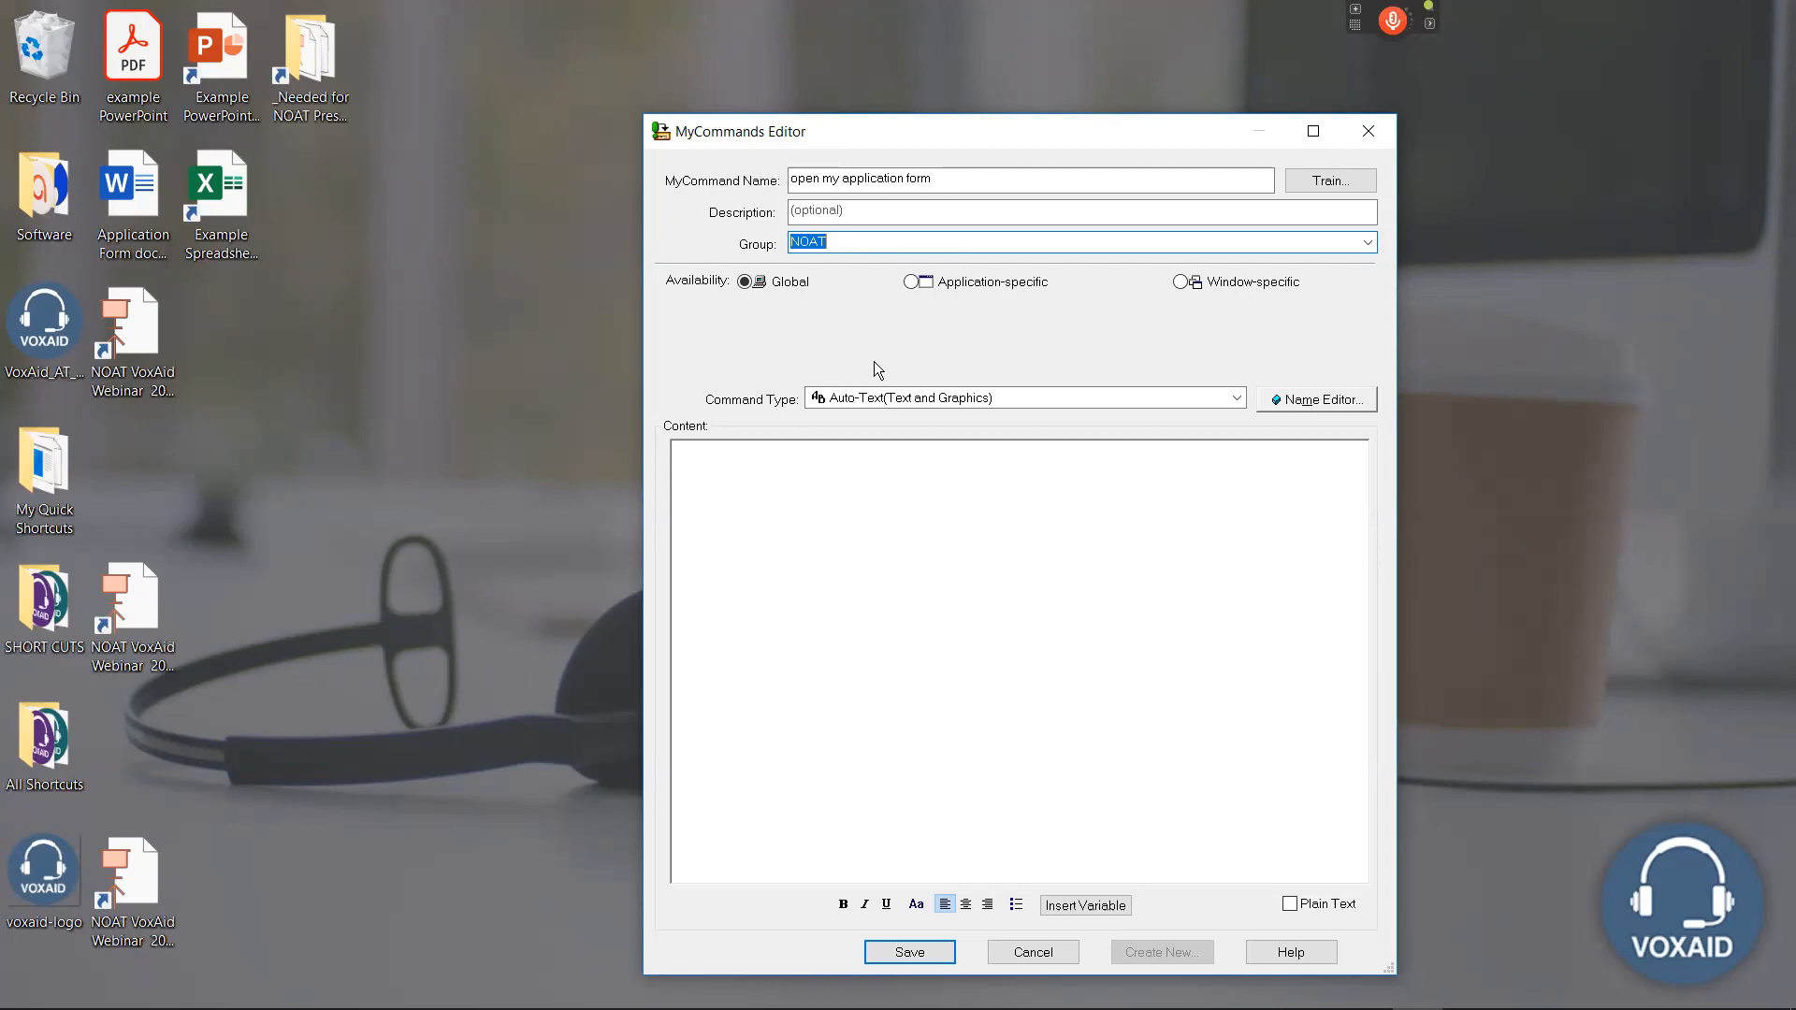
click(1156, 400)
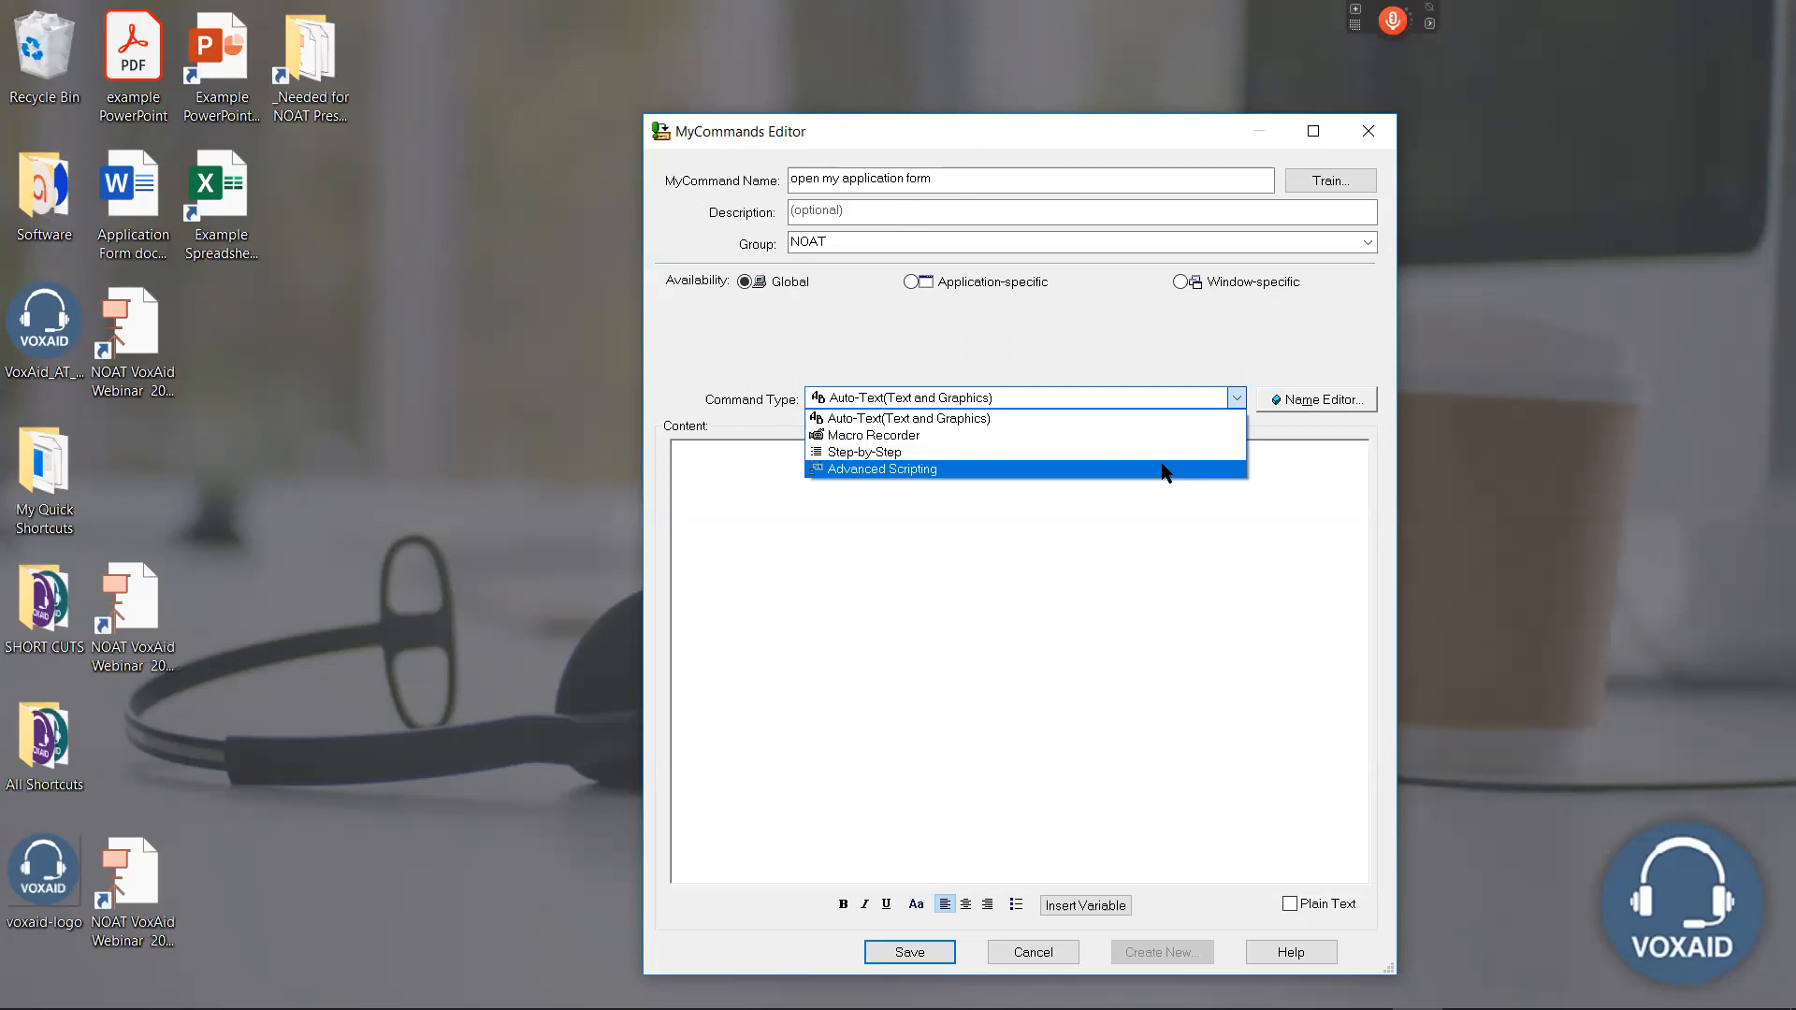
click(883, 455)
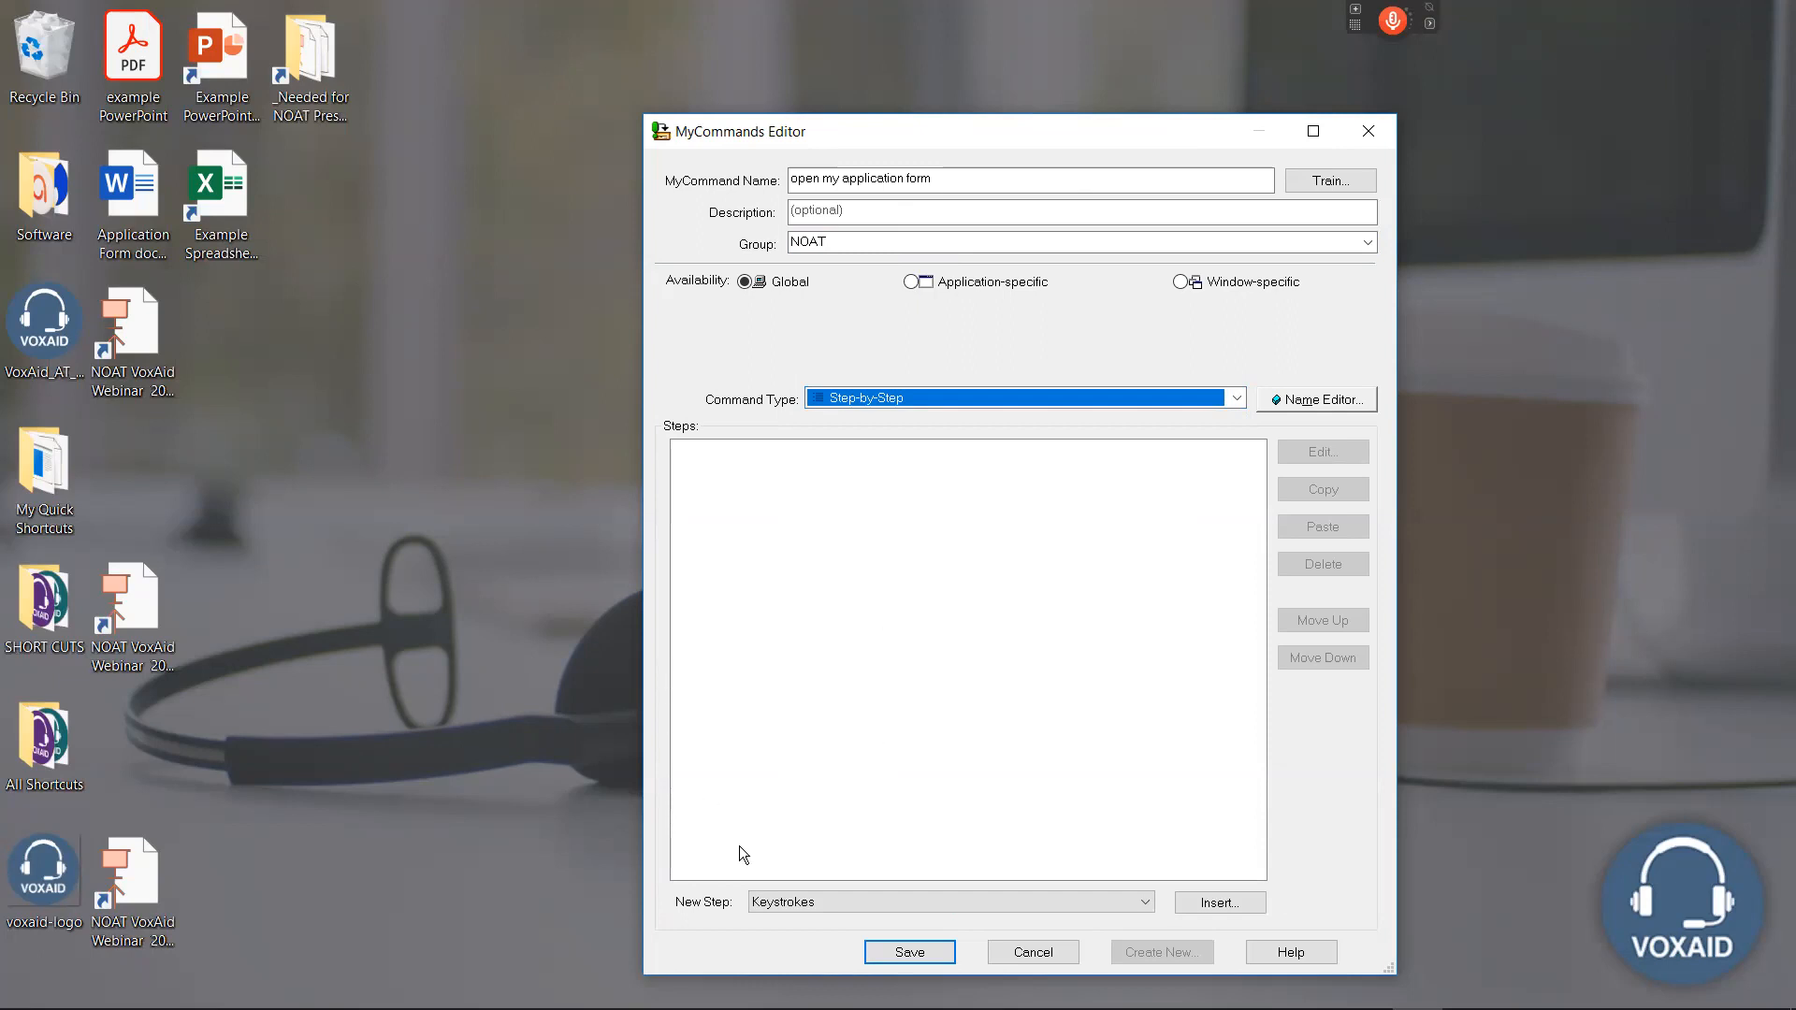
Add an Open (application) step and choose "Application Form document" on the Desktop as its target, listing all file types.
click(781, 905)
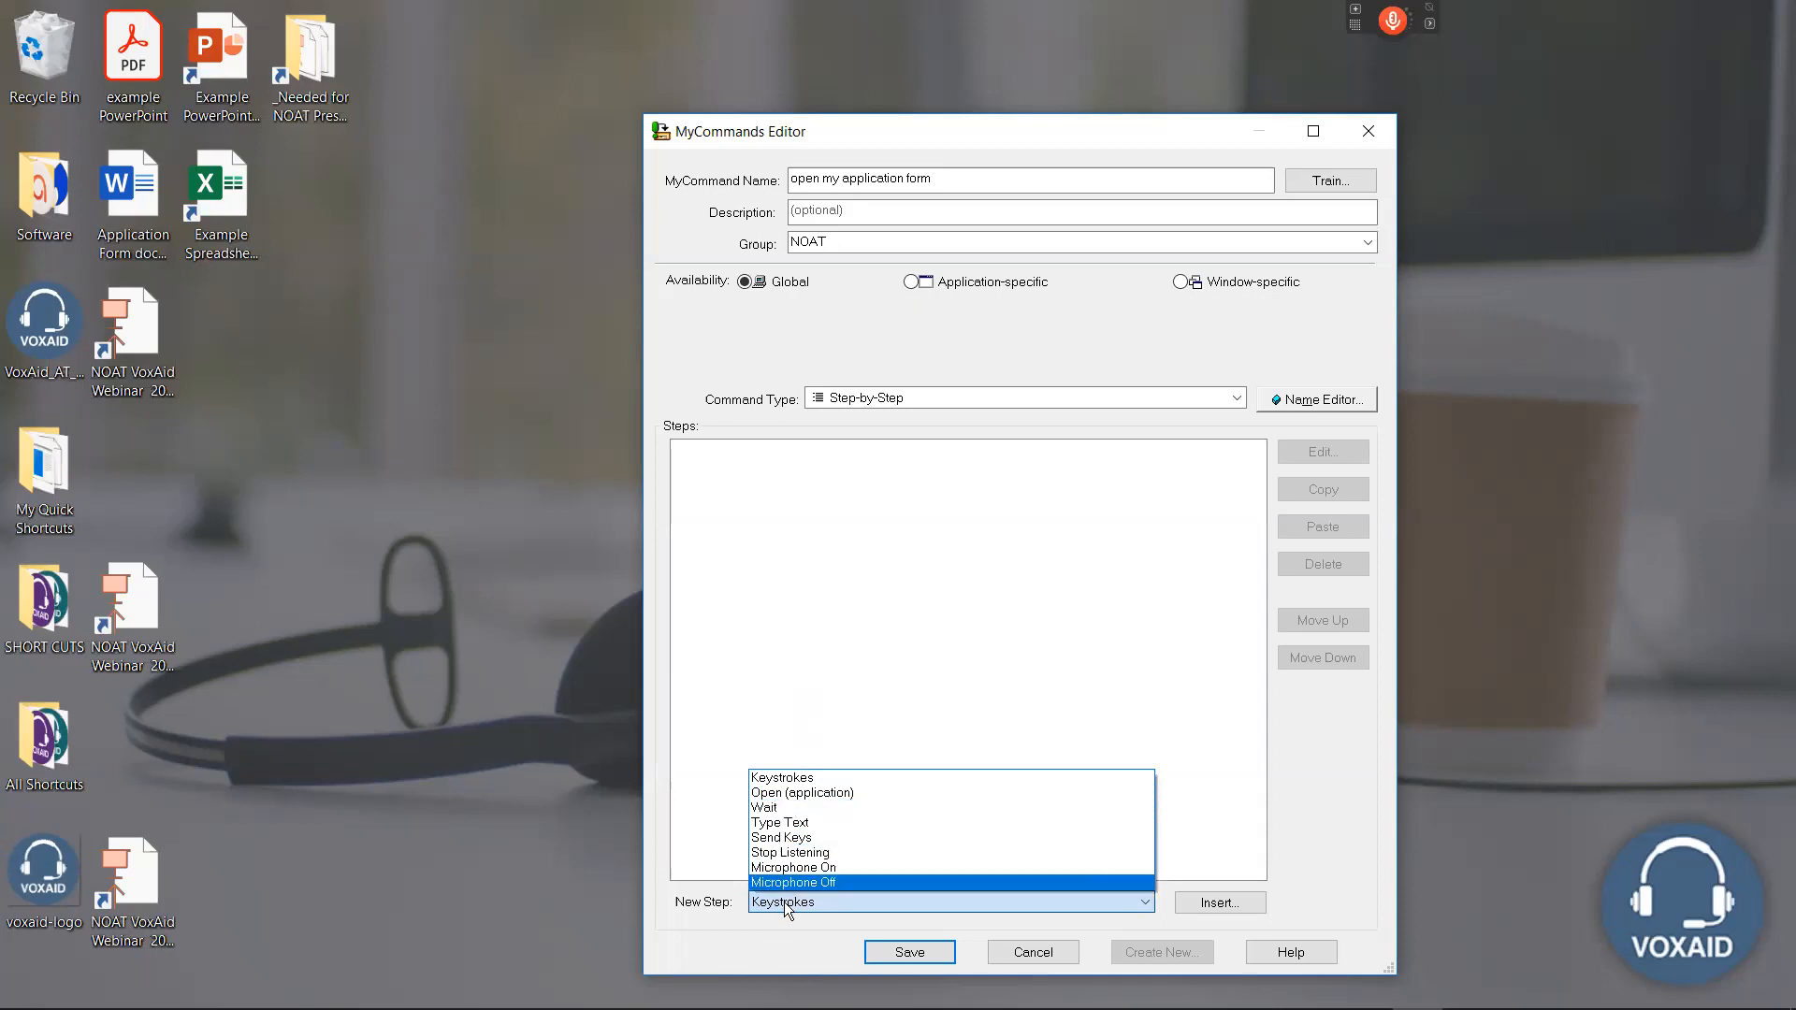
click(810, 793)
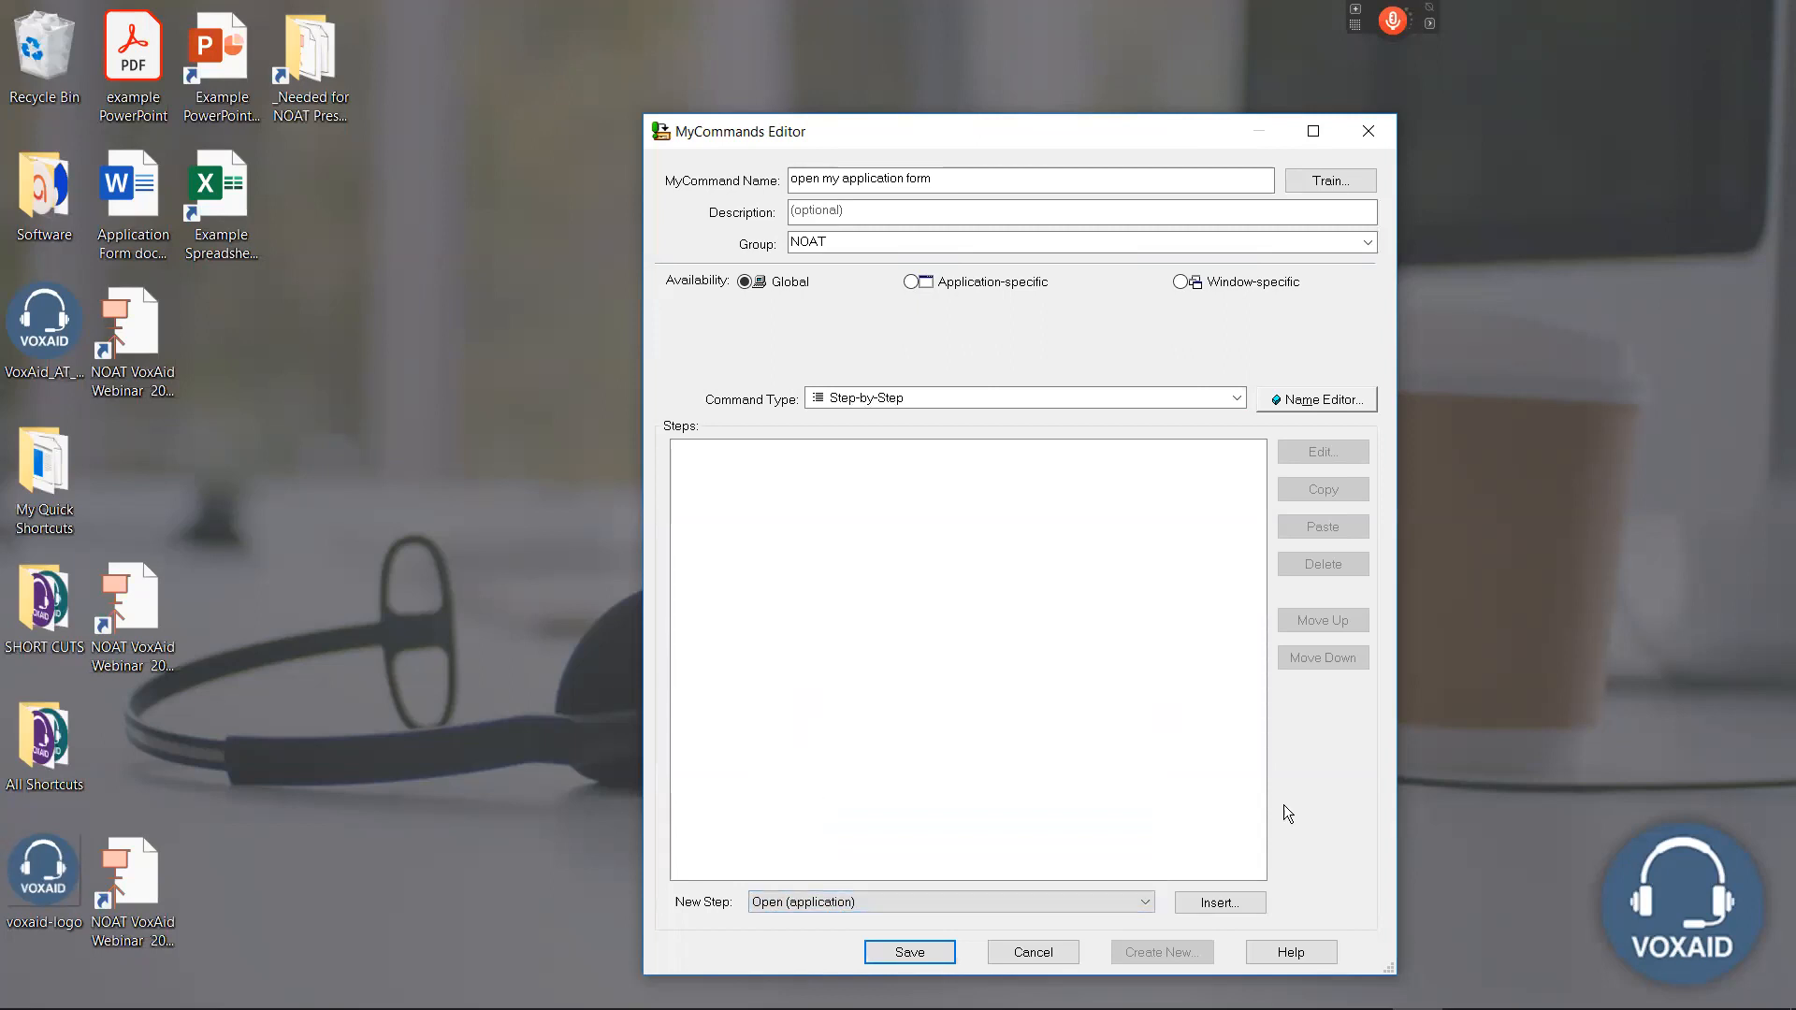
click(1216, 906)
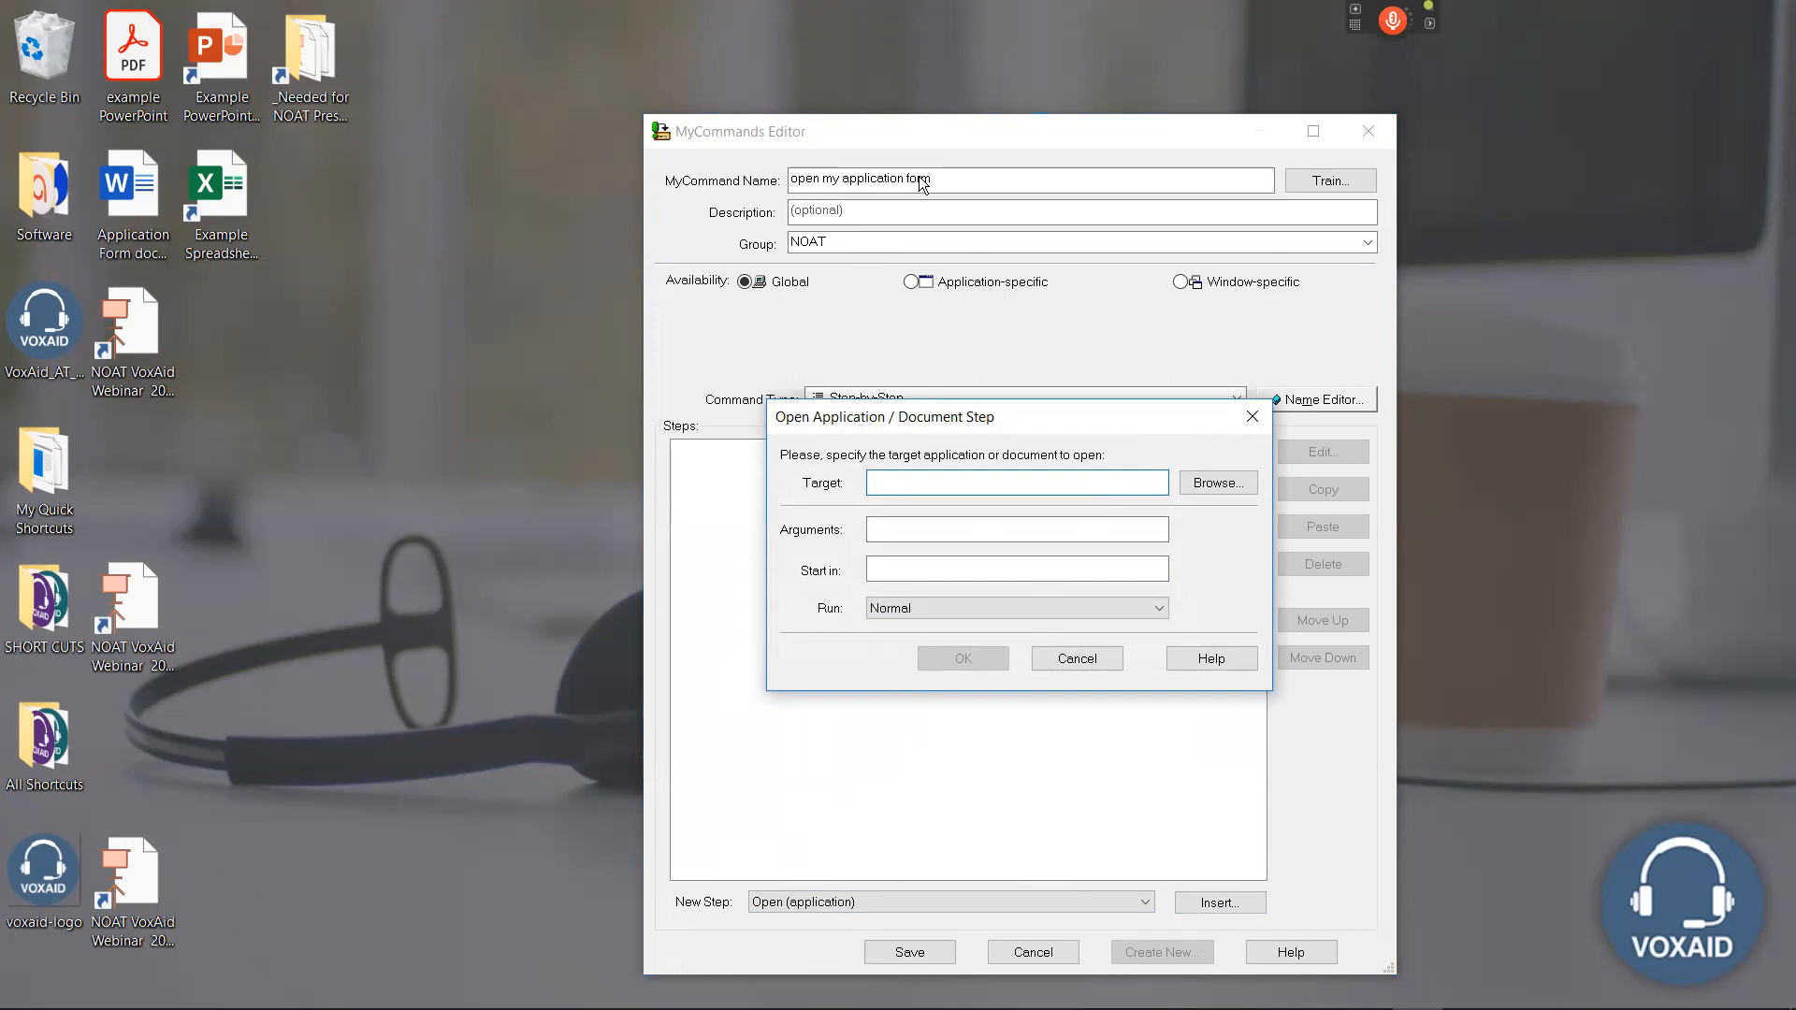
click(1218, 485)
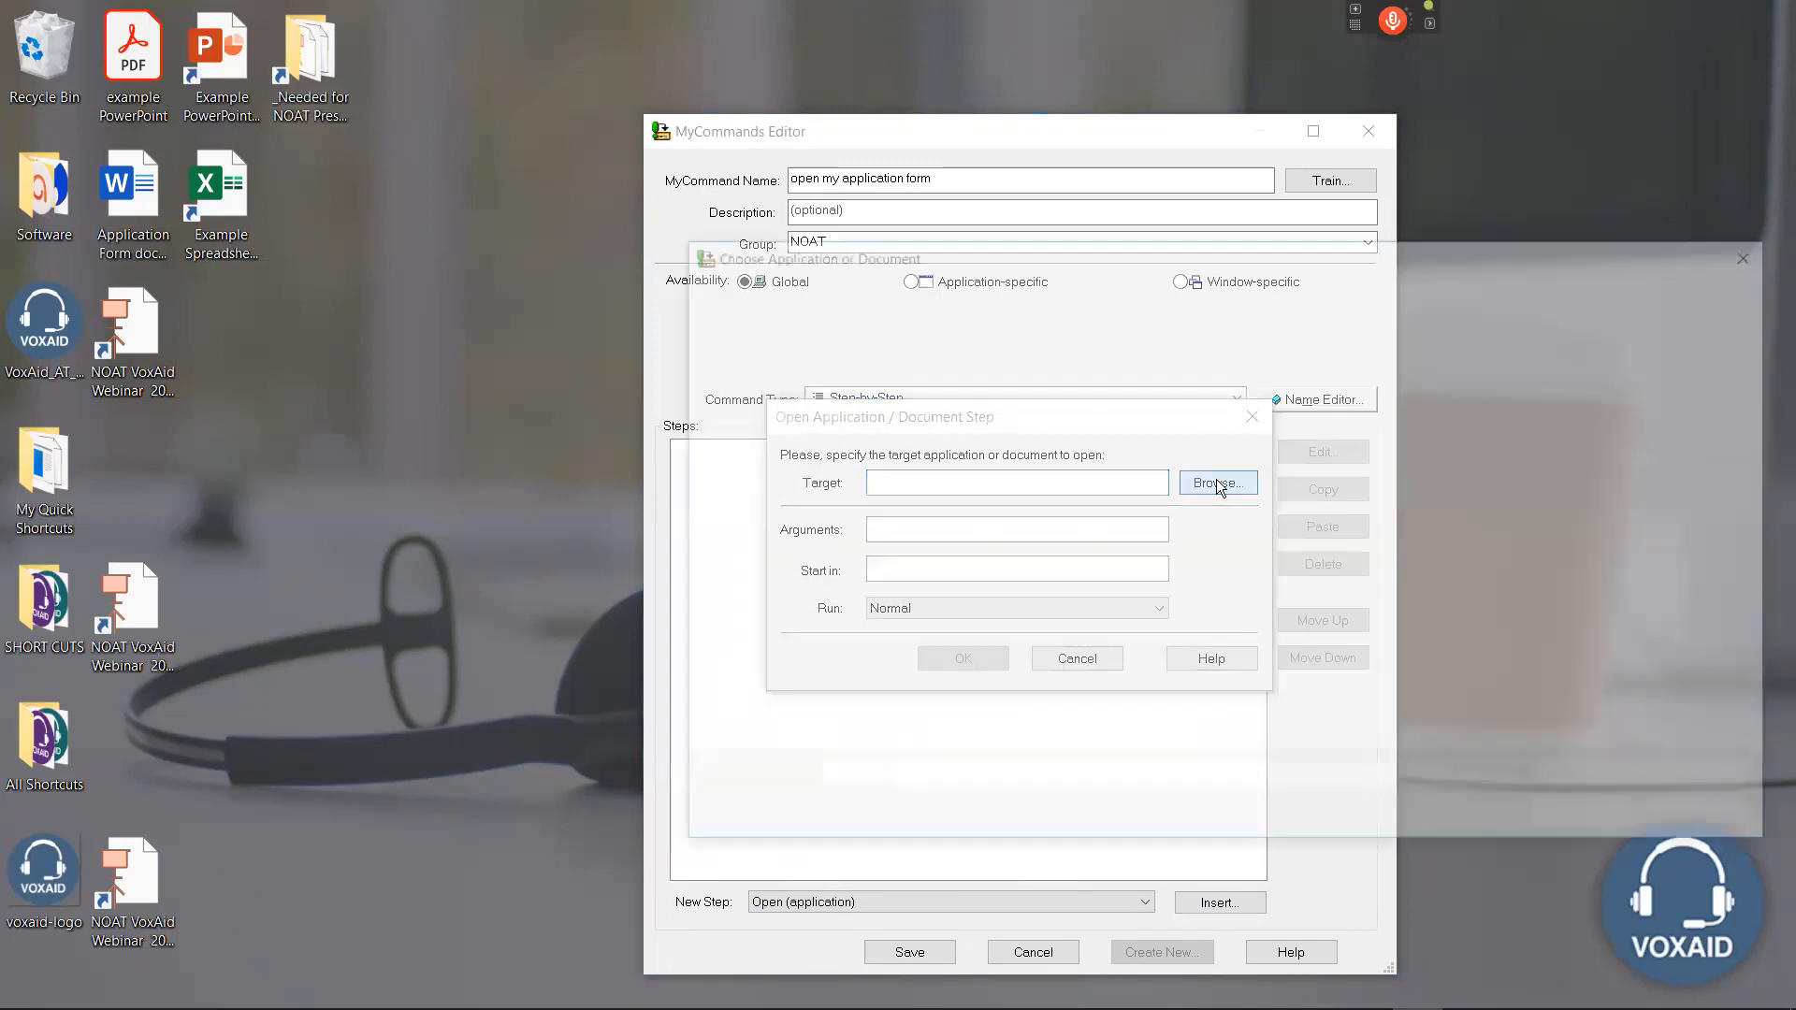
click(754, 426)
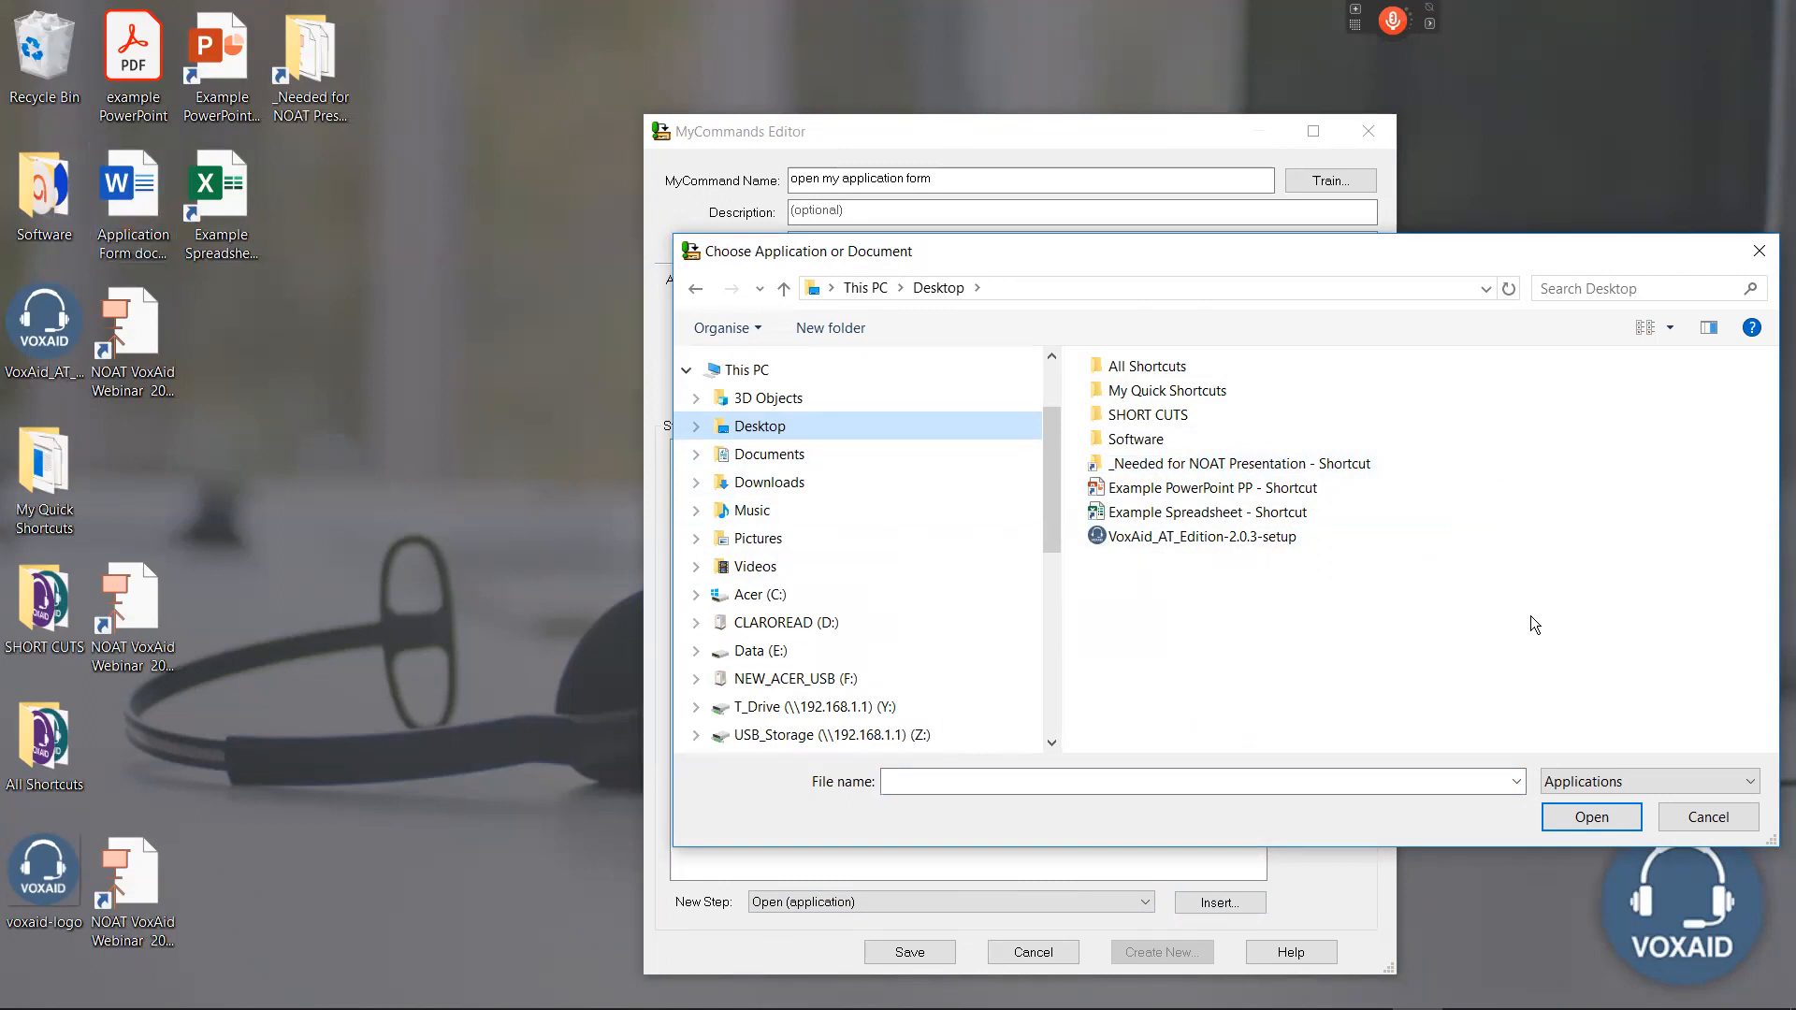
click(1605, 782)
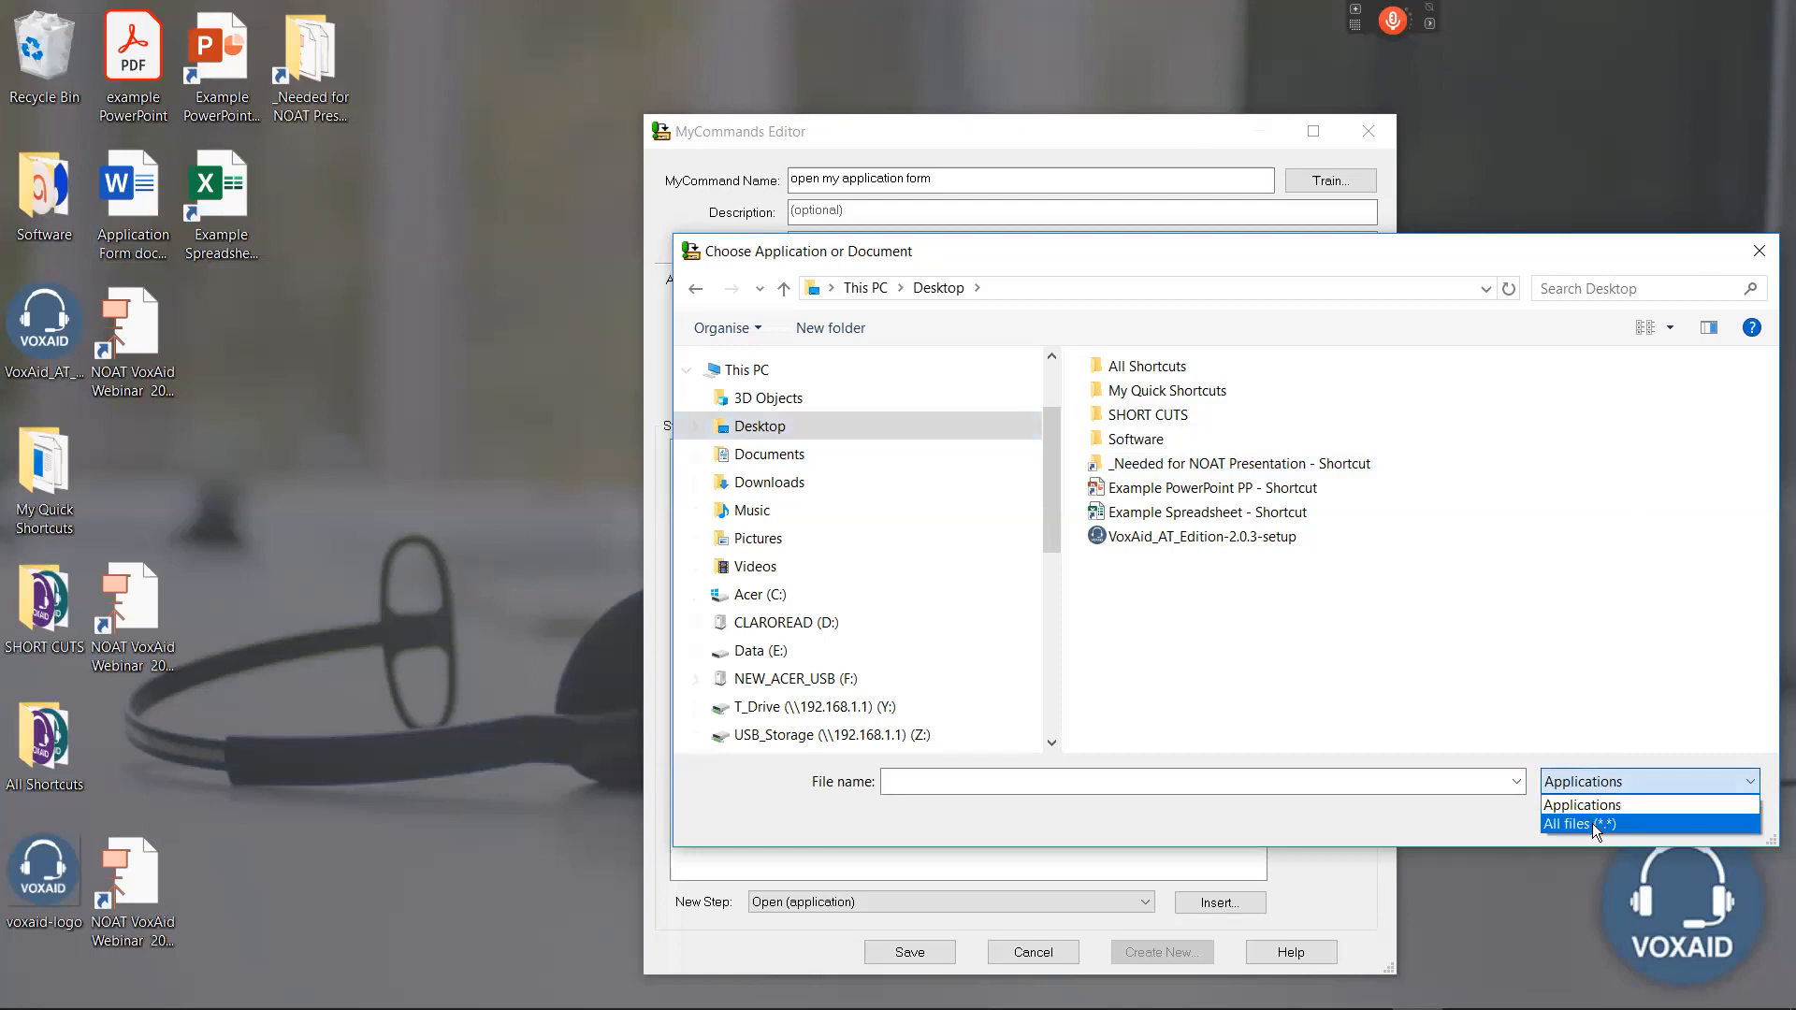
click(1594, 823)
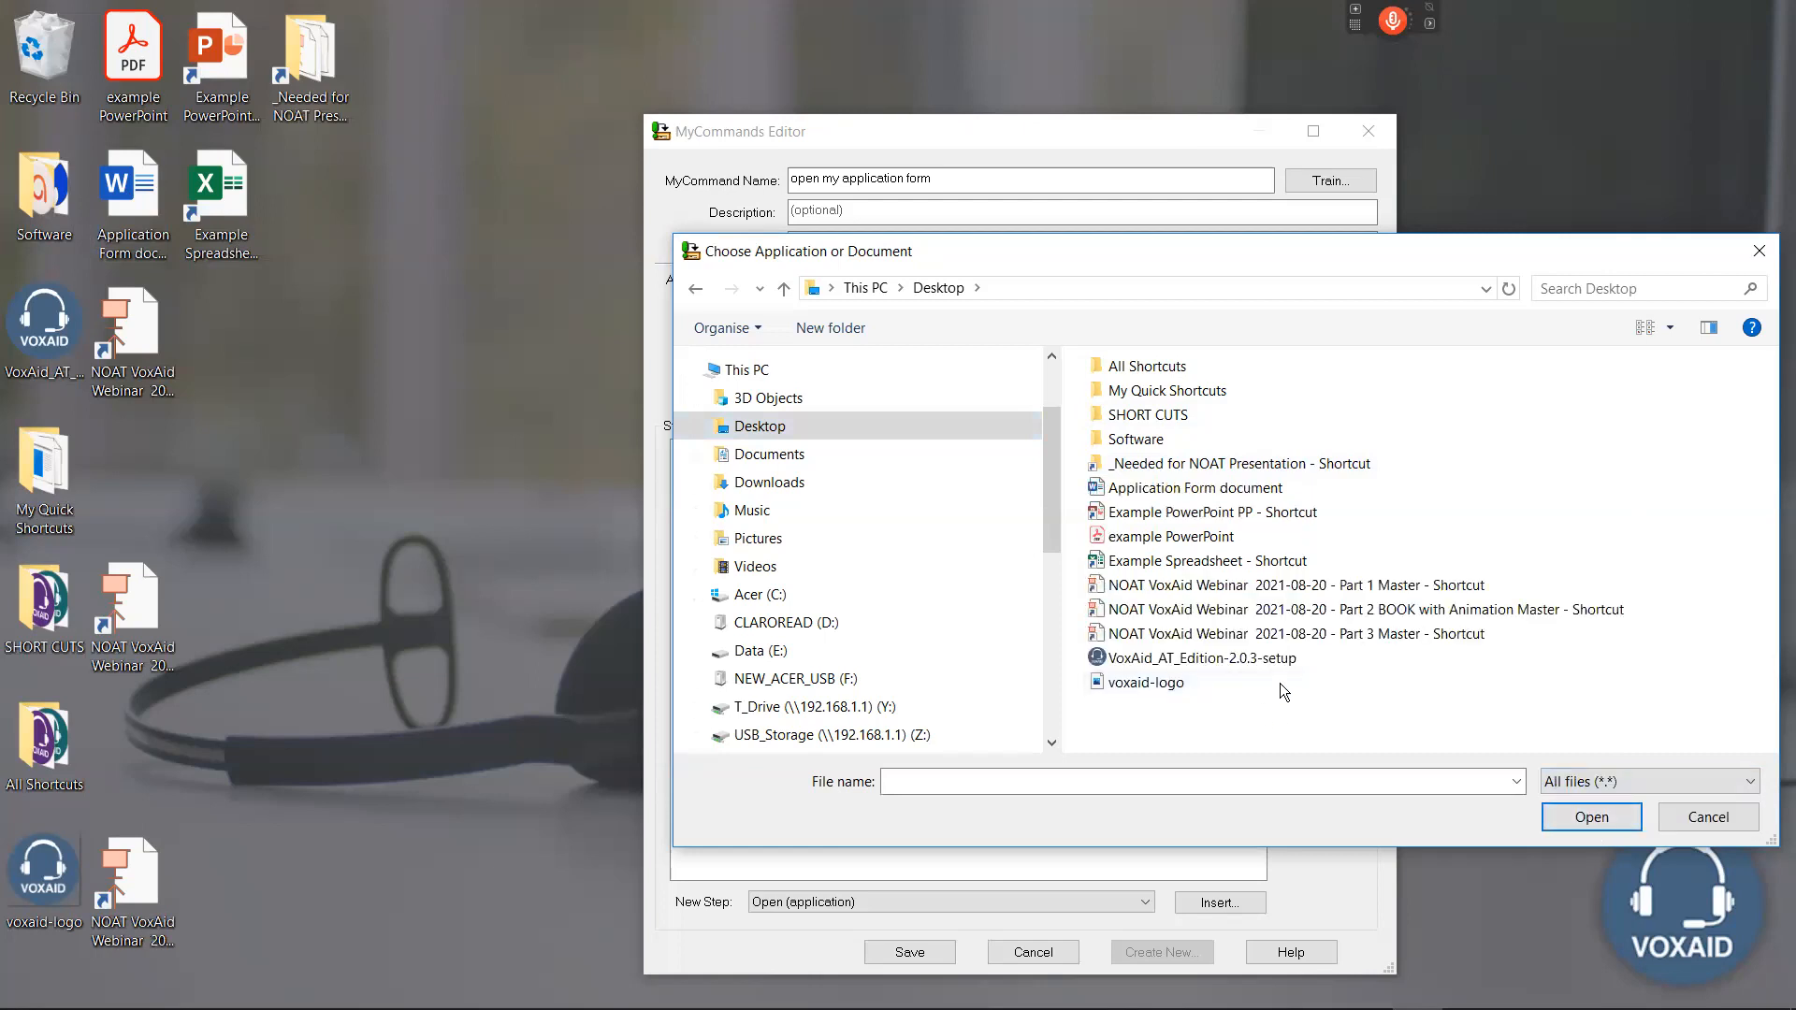
click(1137, 488)
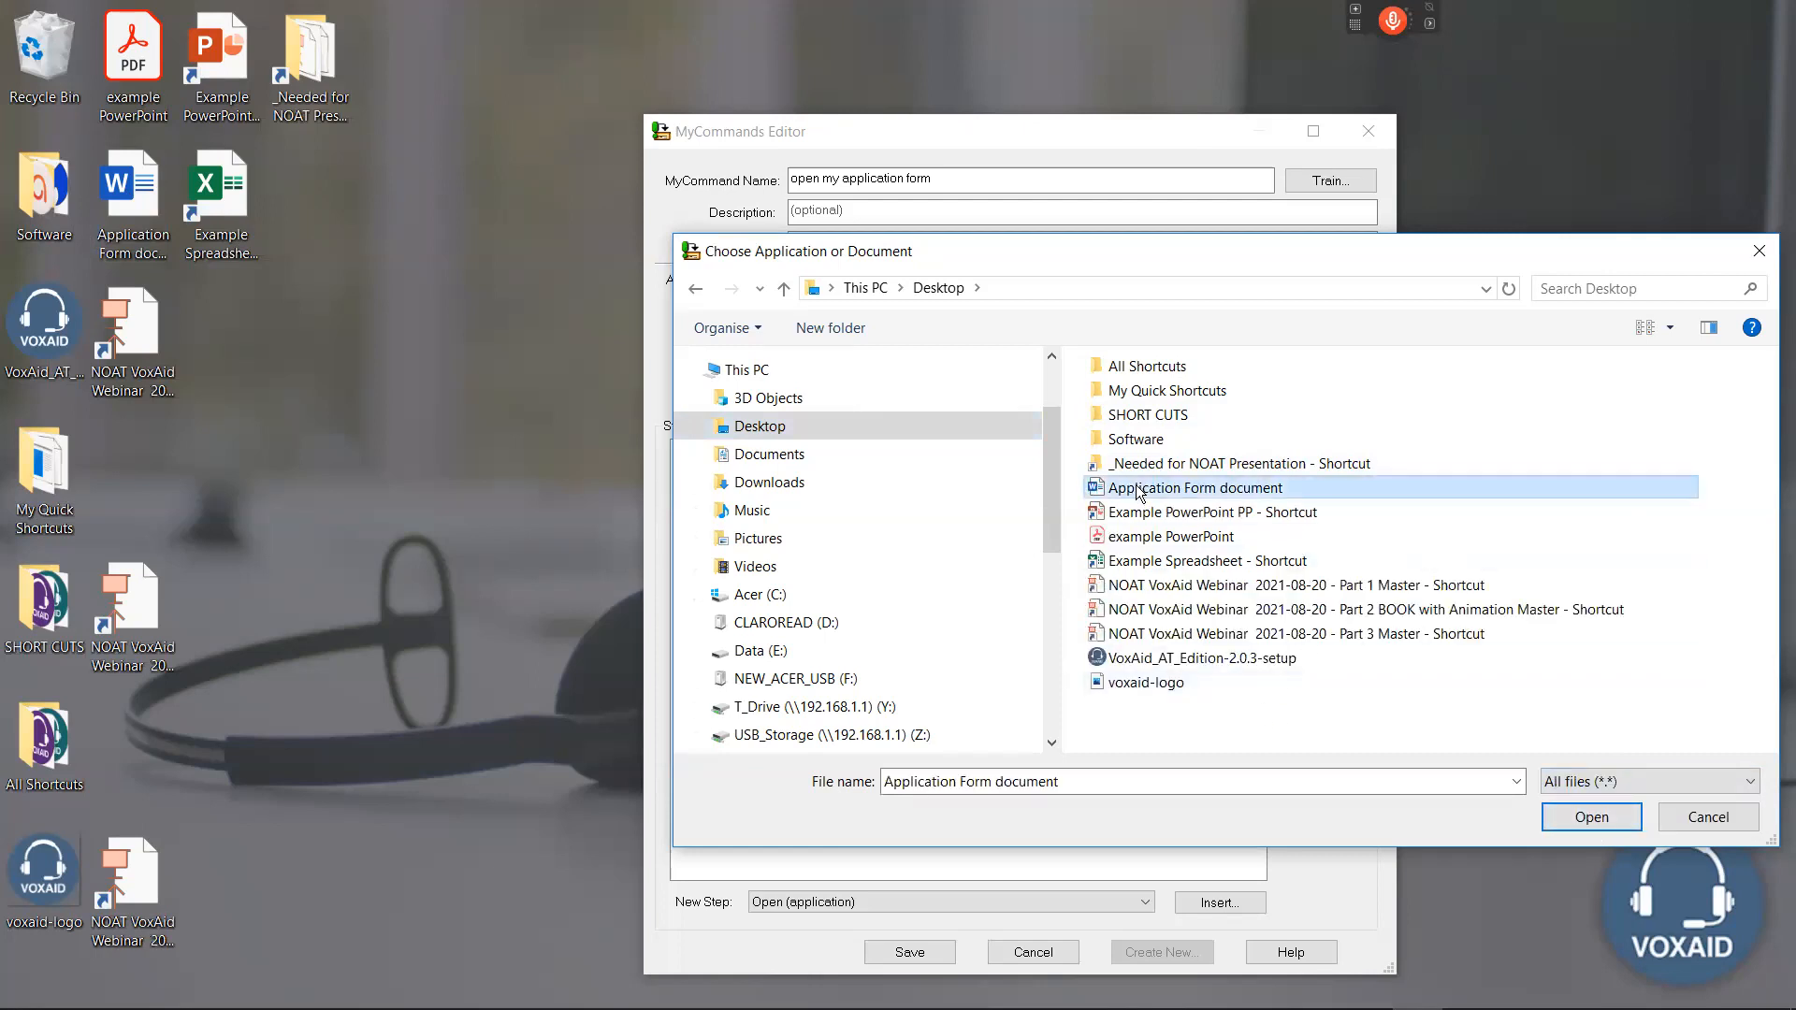
click(1593, 820)
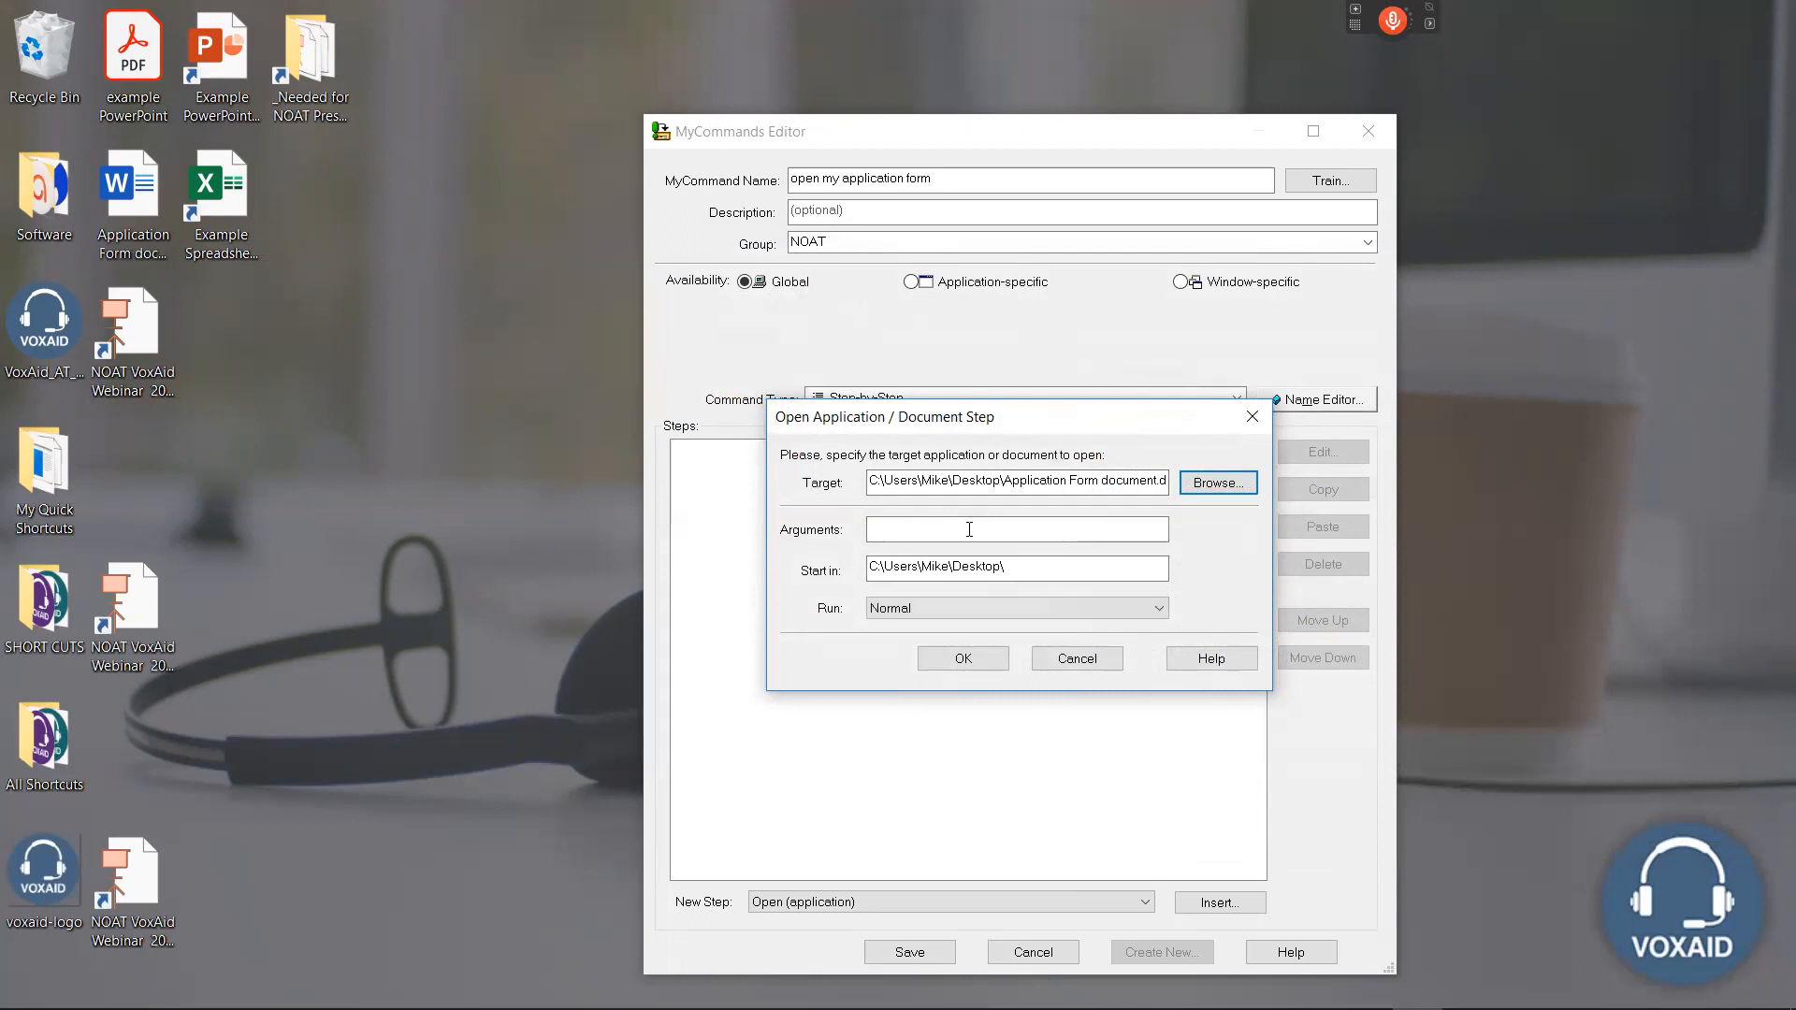
Keep the step's run mode at Normal, accept the step and save the command.
click(916, 609)
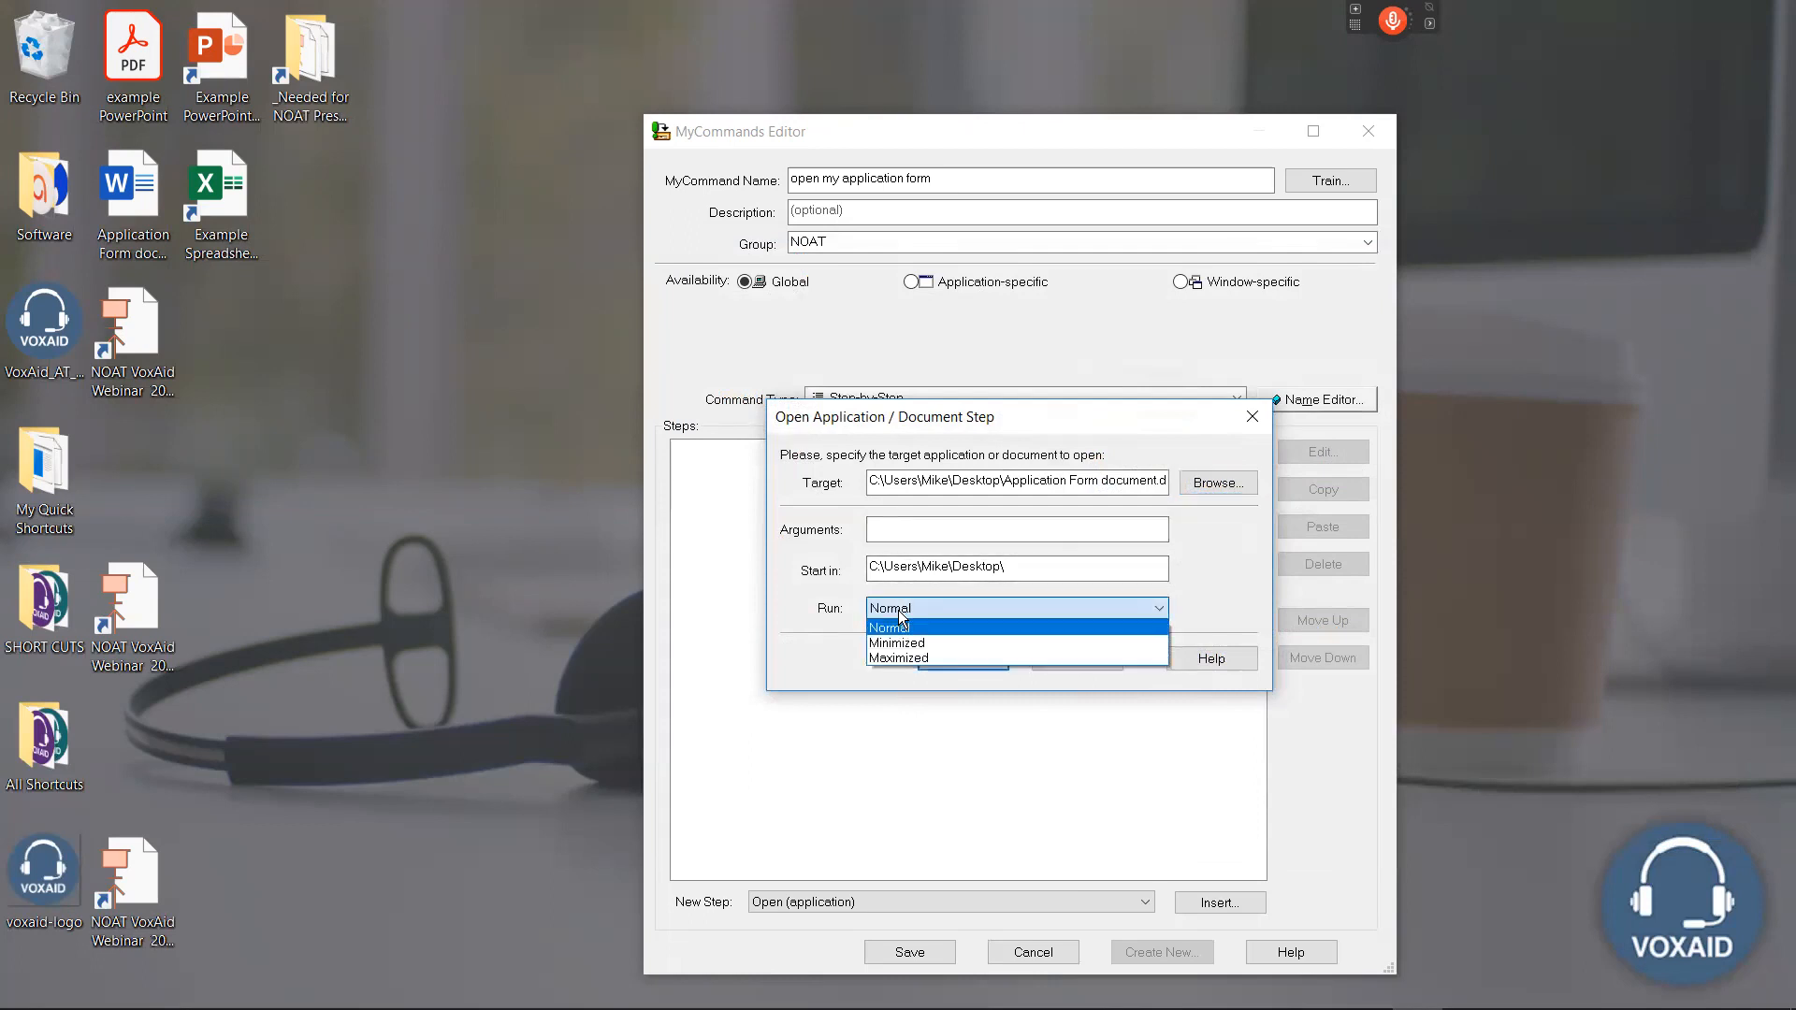
click(886, 613)
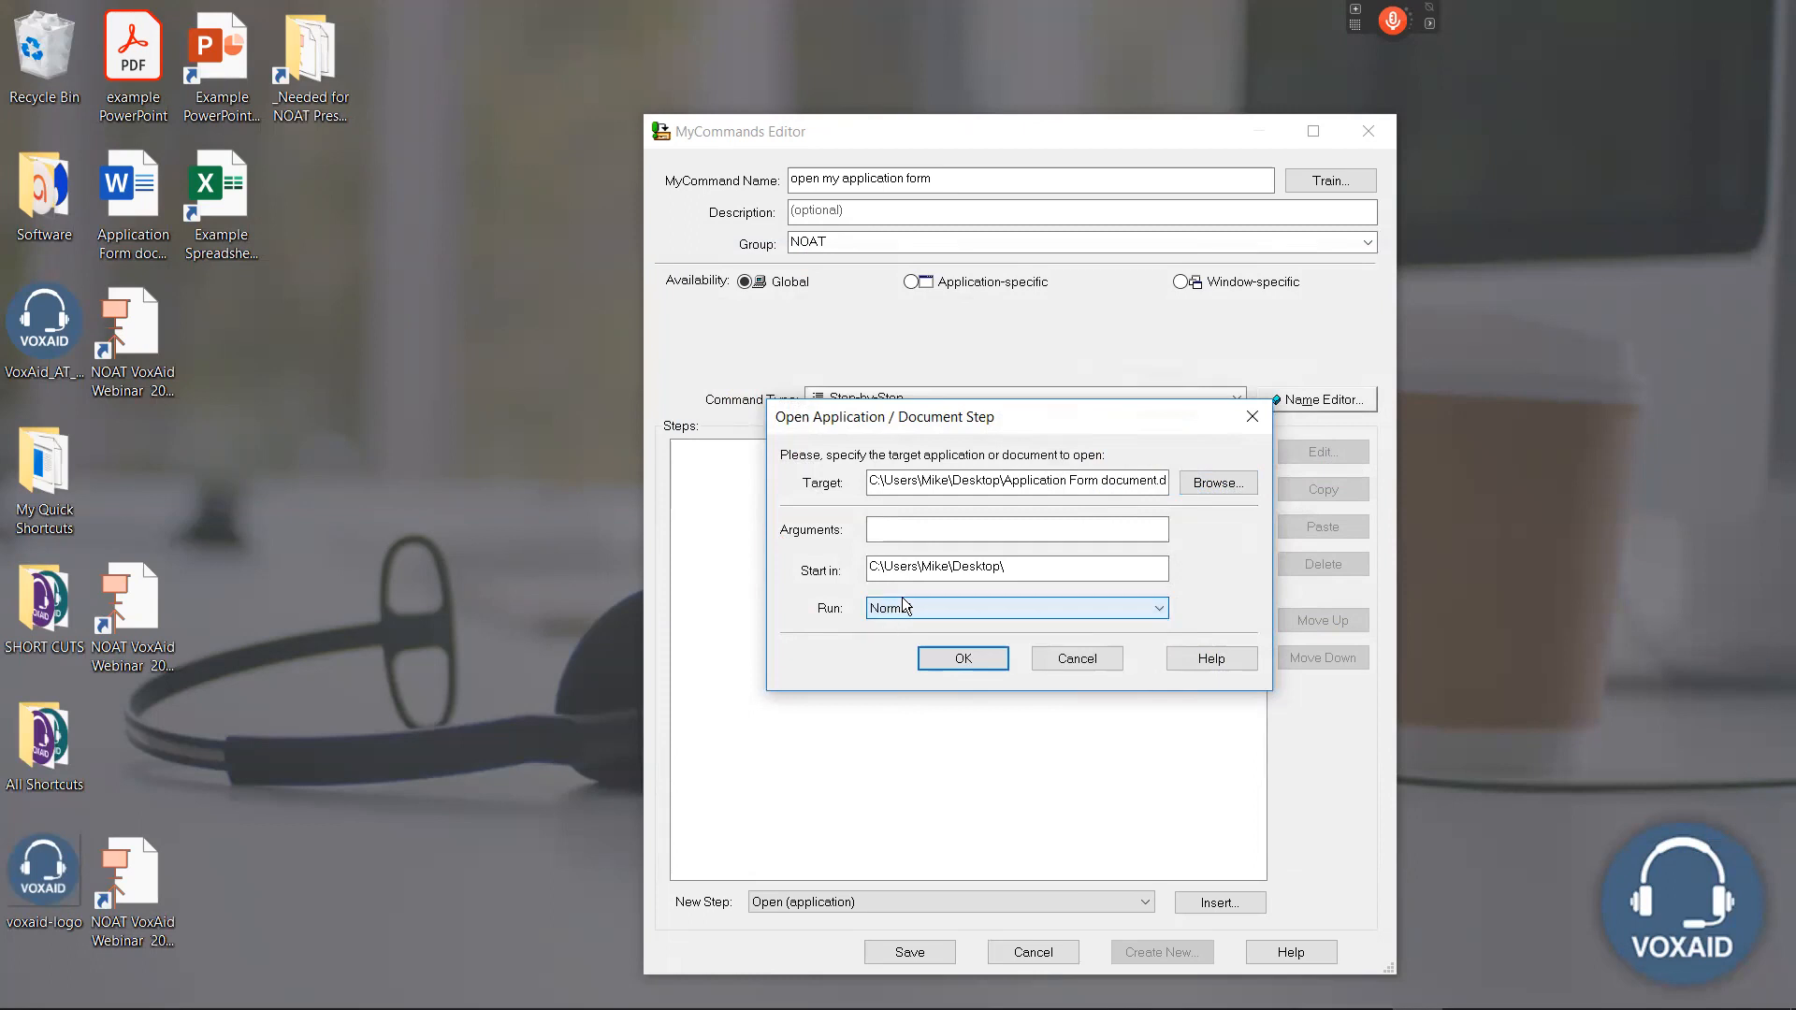
click(948, 660)
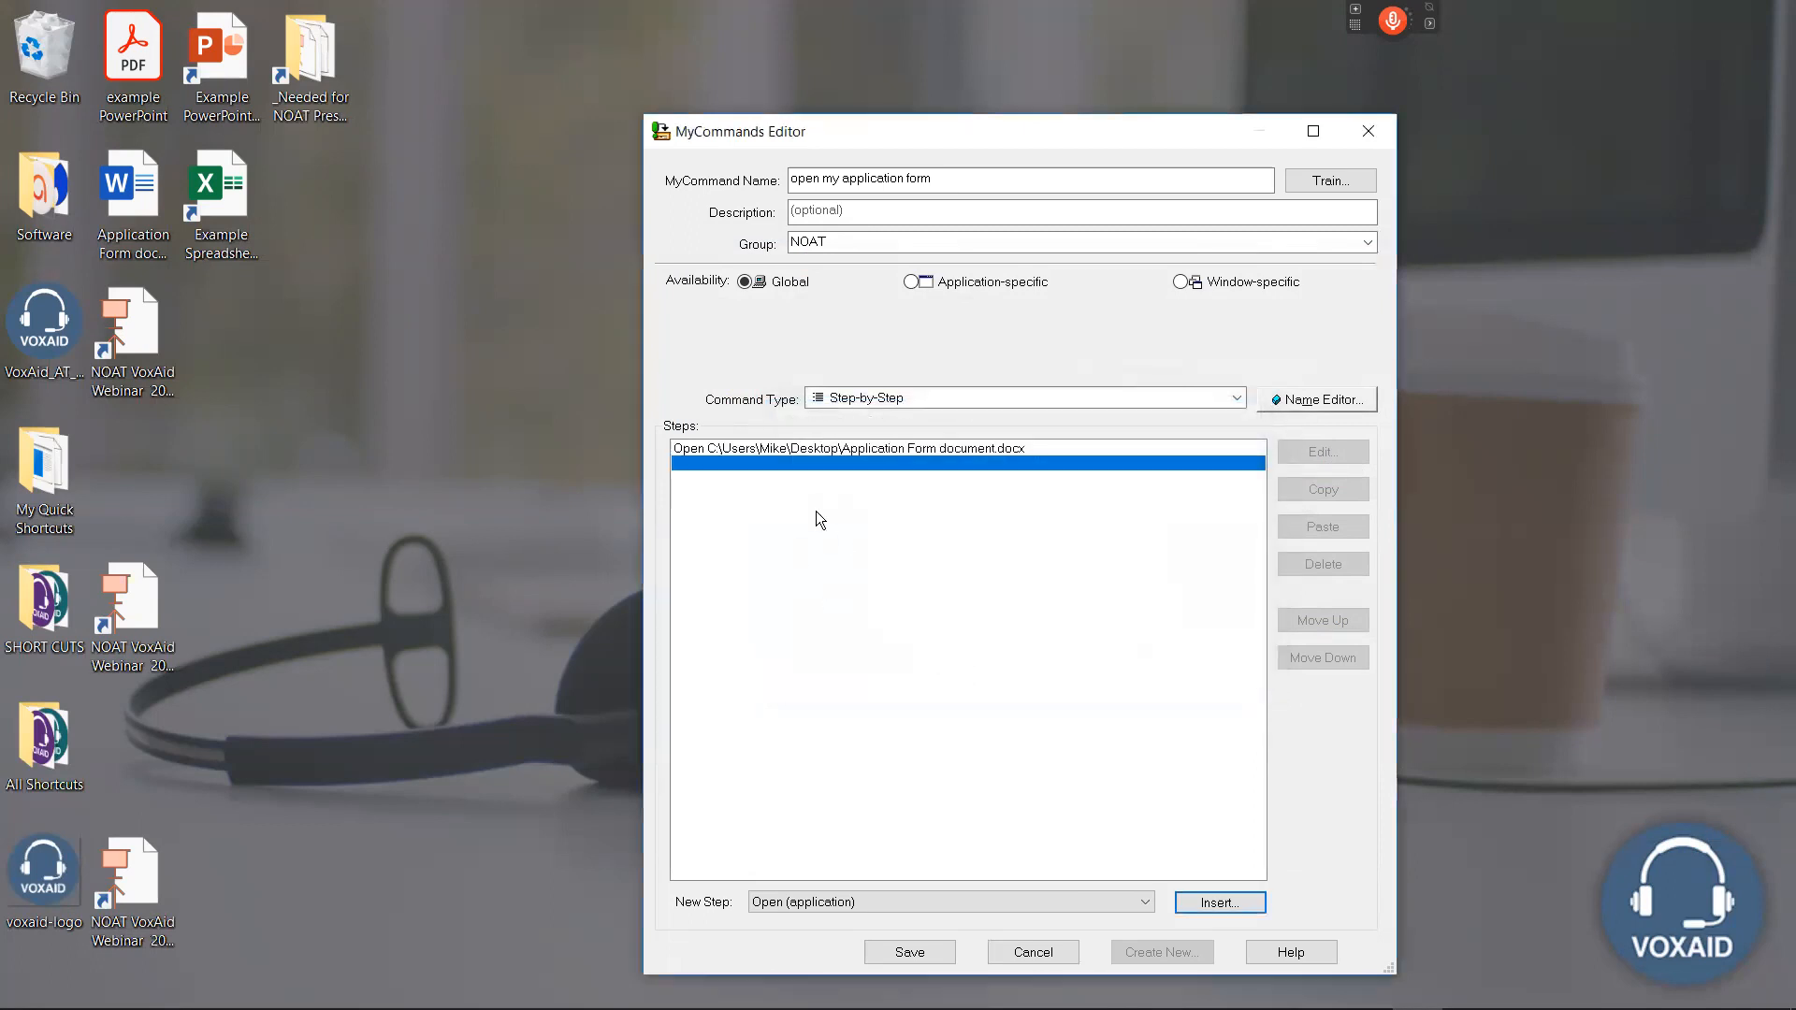
click(735, 452)
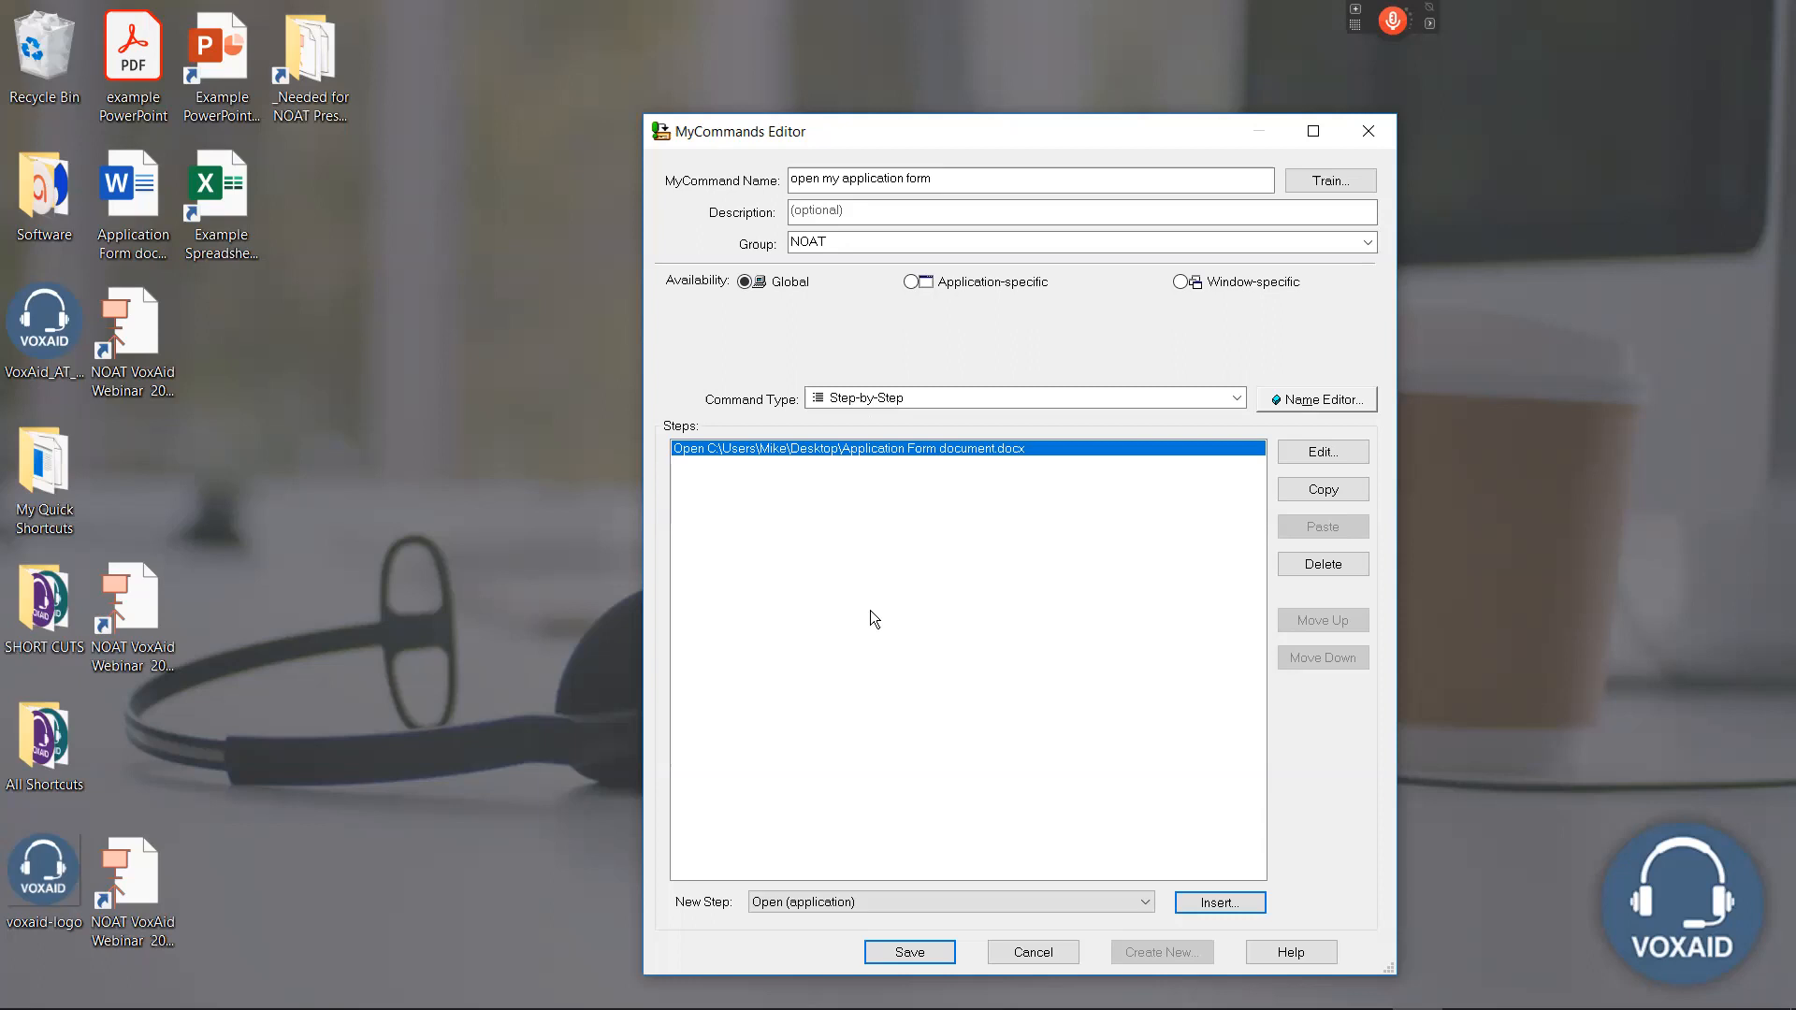
click(902, 952)
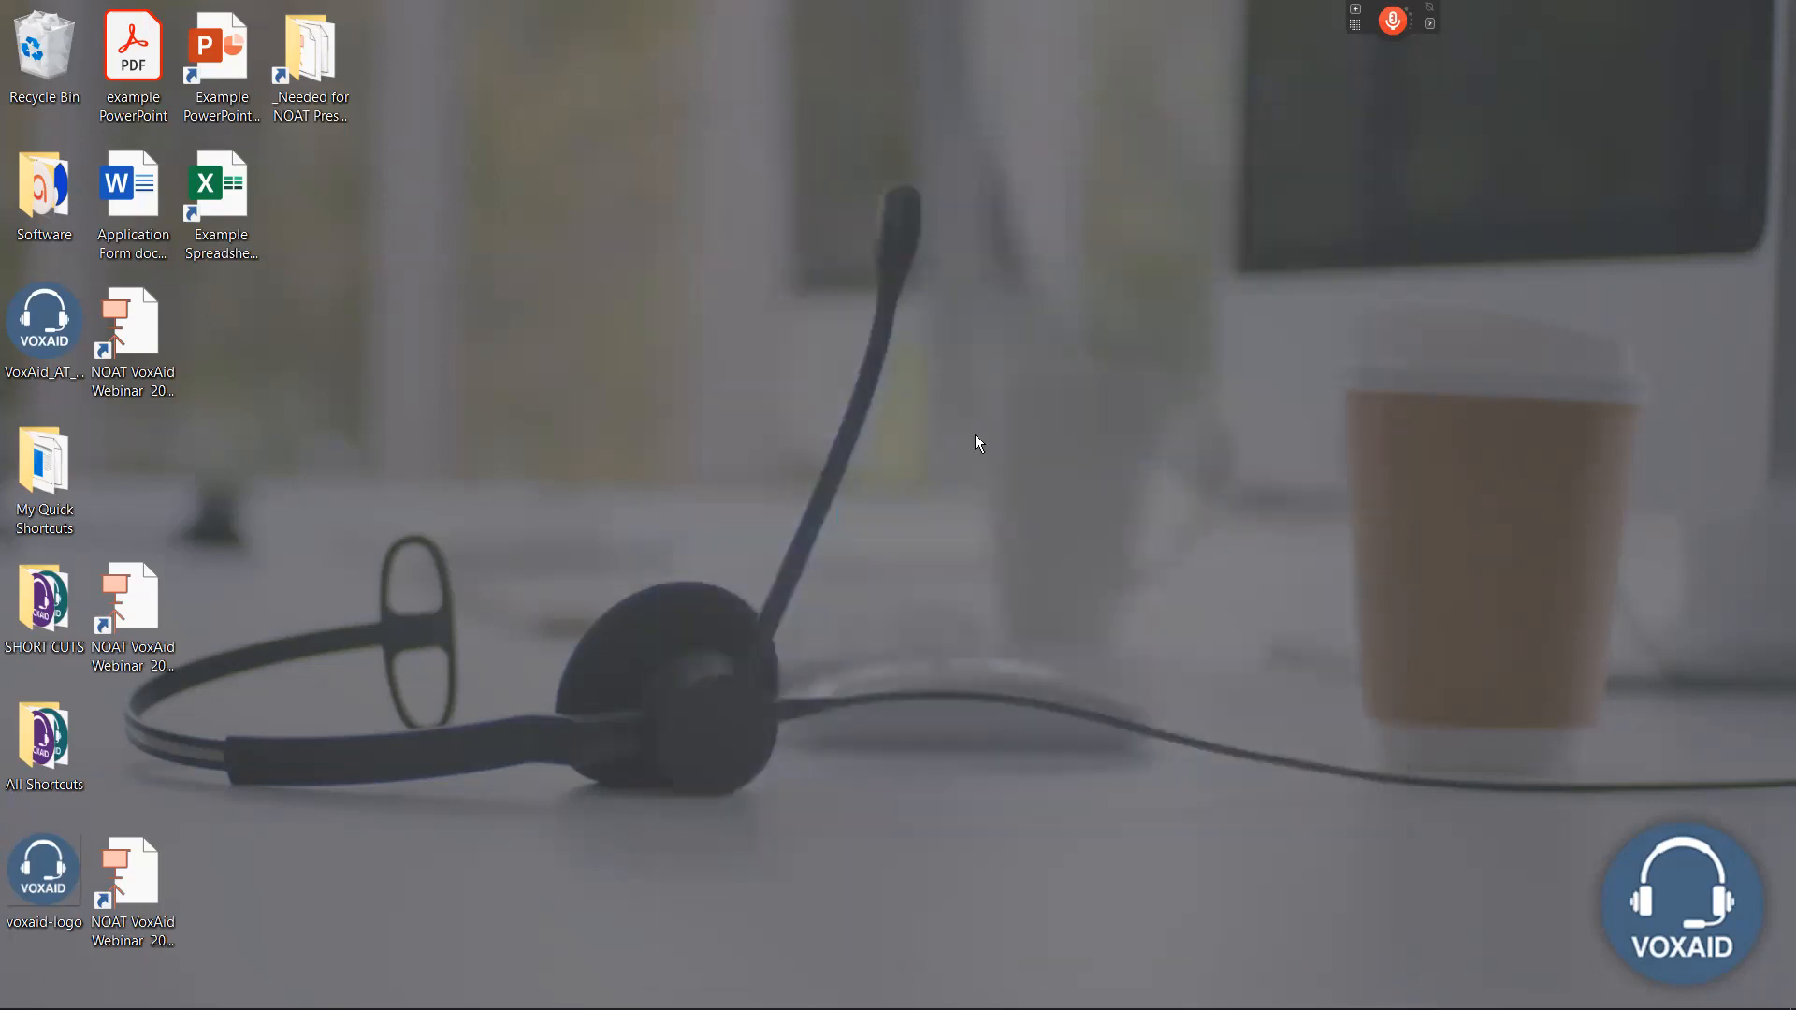
Turn on the microphone and open the Word form with the voice command "open my application form".
key(a)
key(KP_Add)
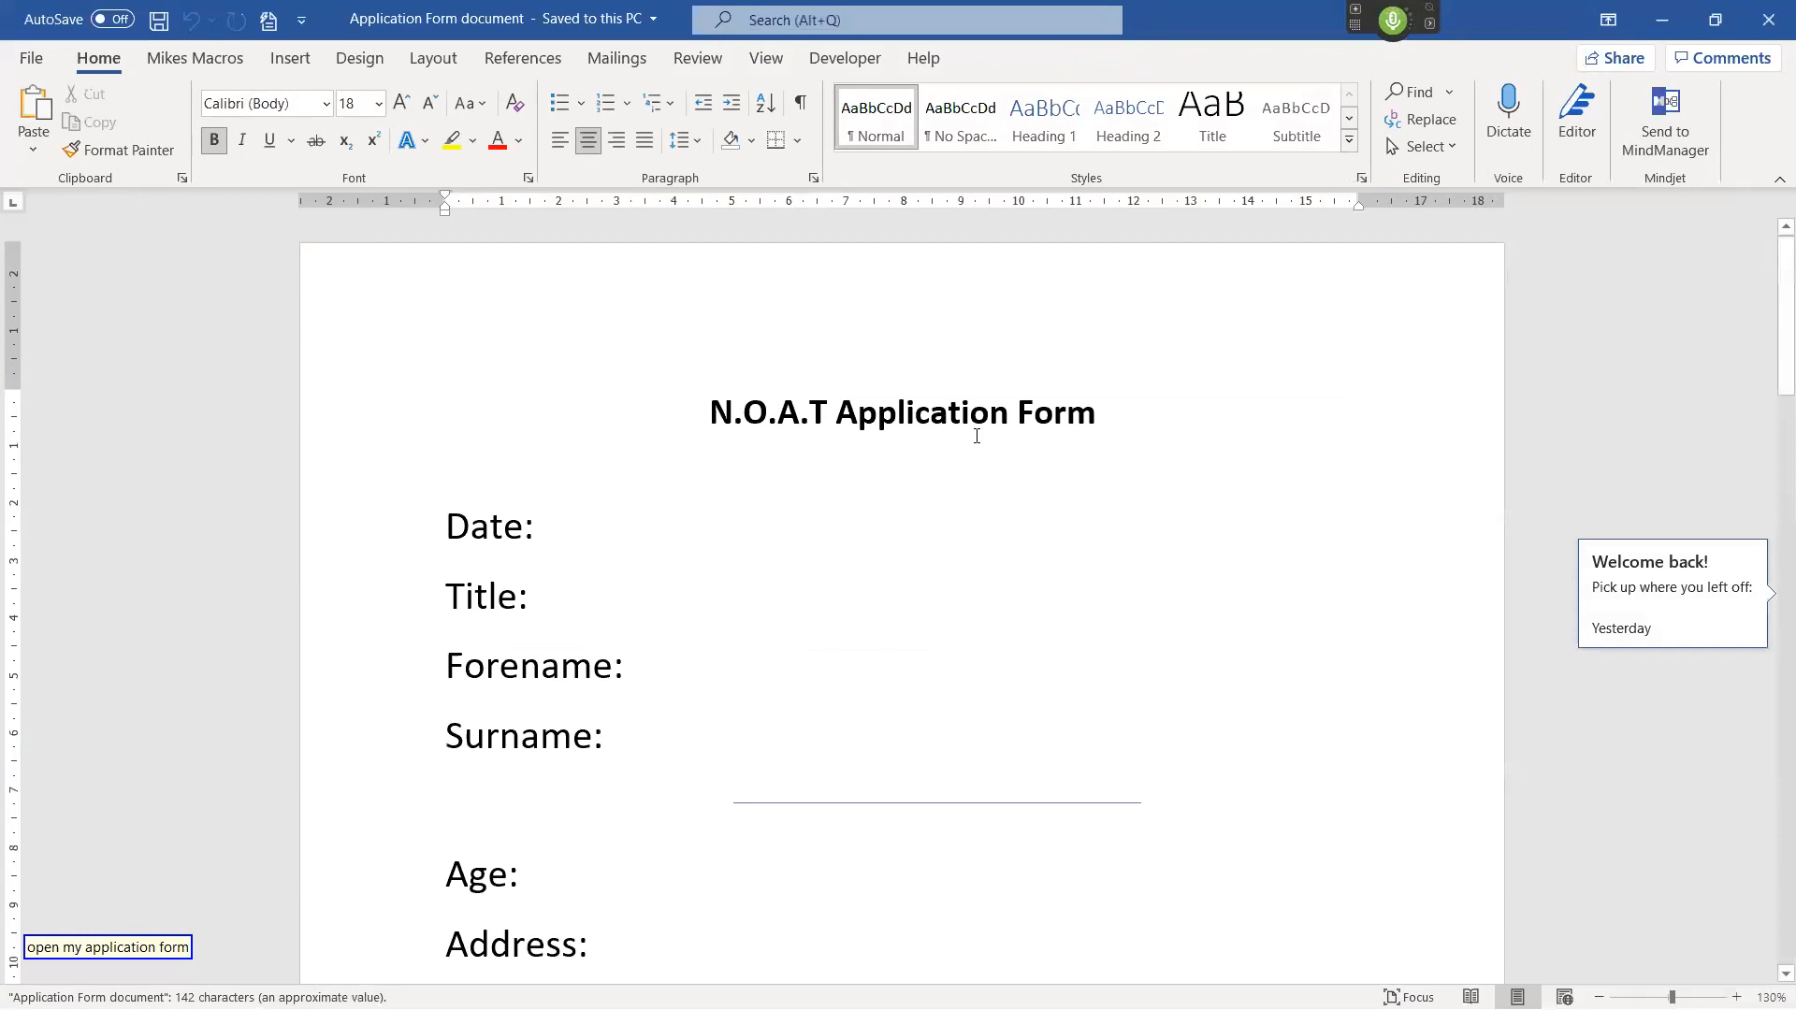
key(KP_Add)
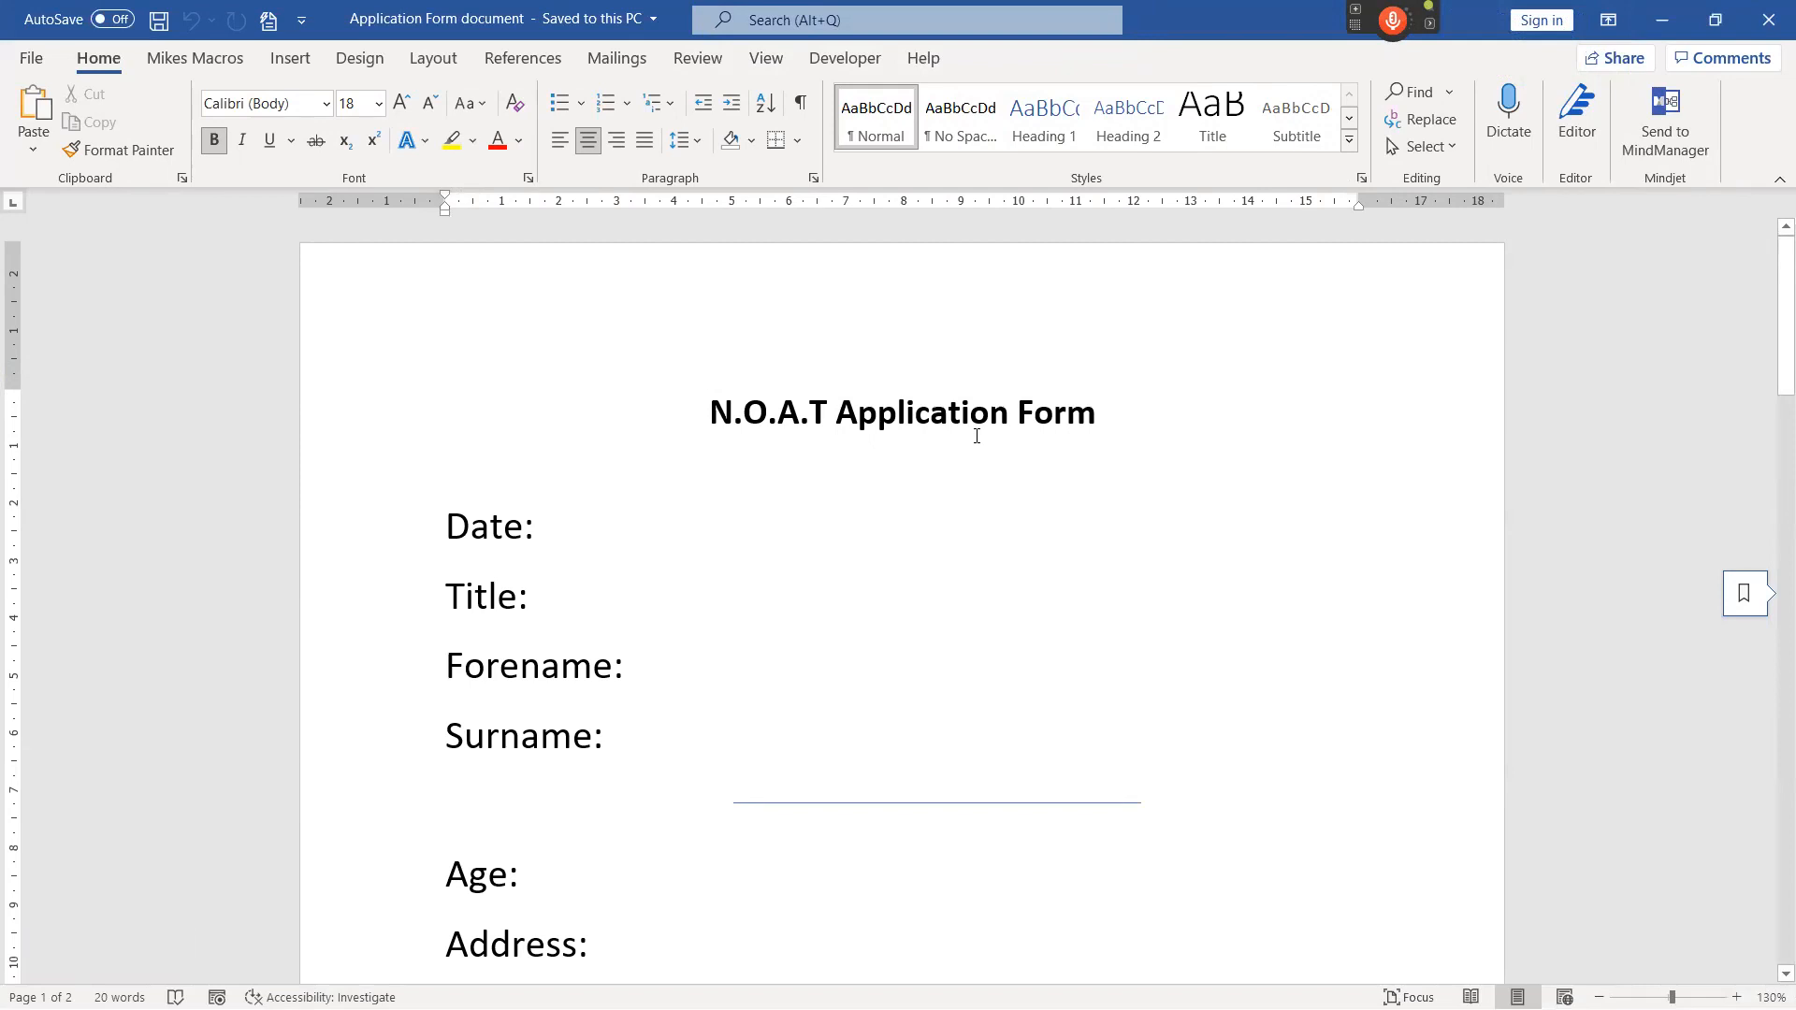
scroll(829, 589, down, 3)
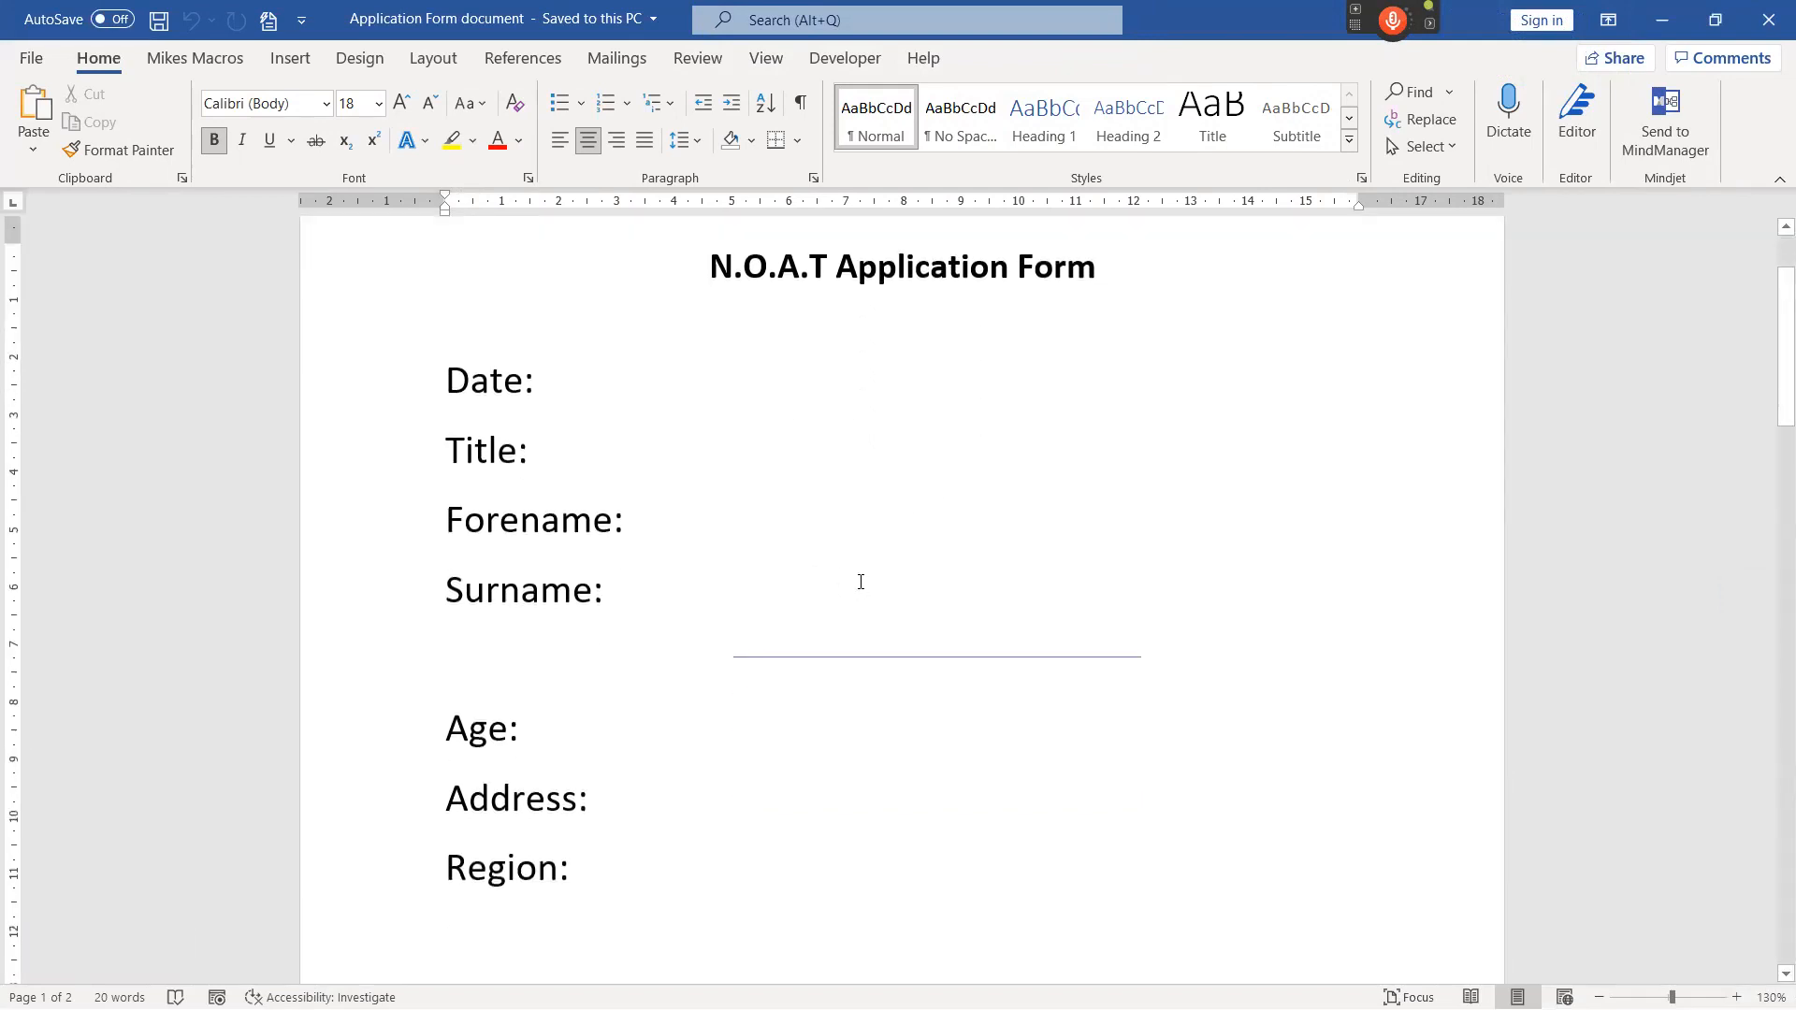
scroll(1092, 571, up, 3)
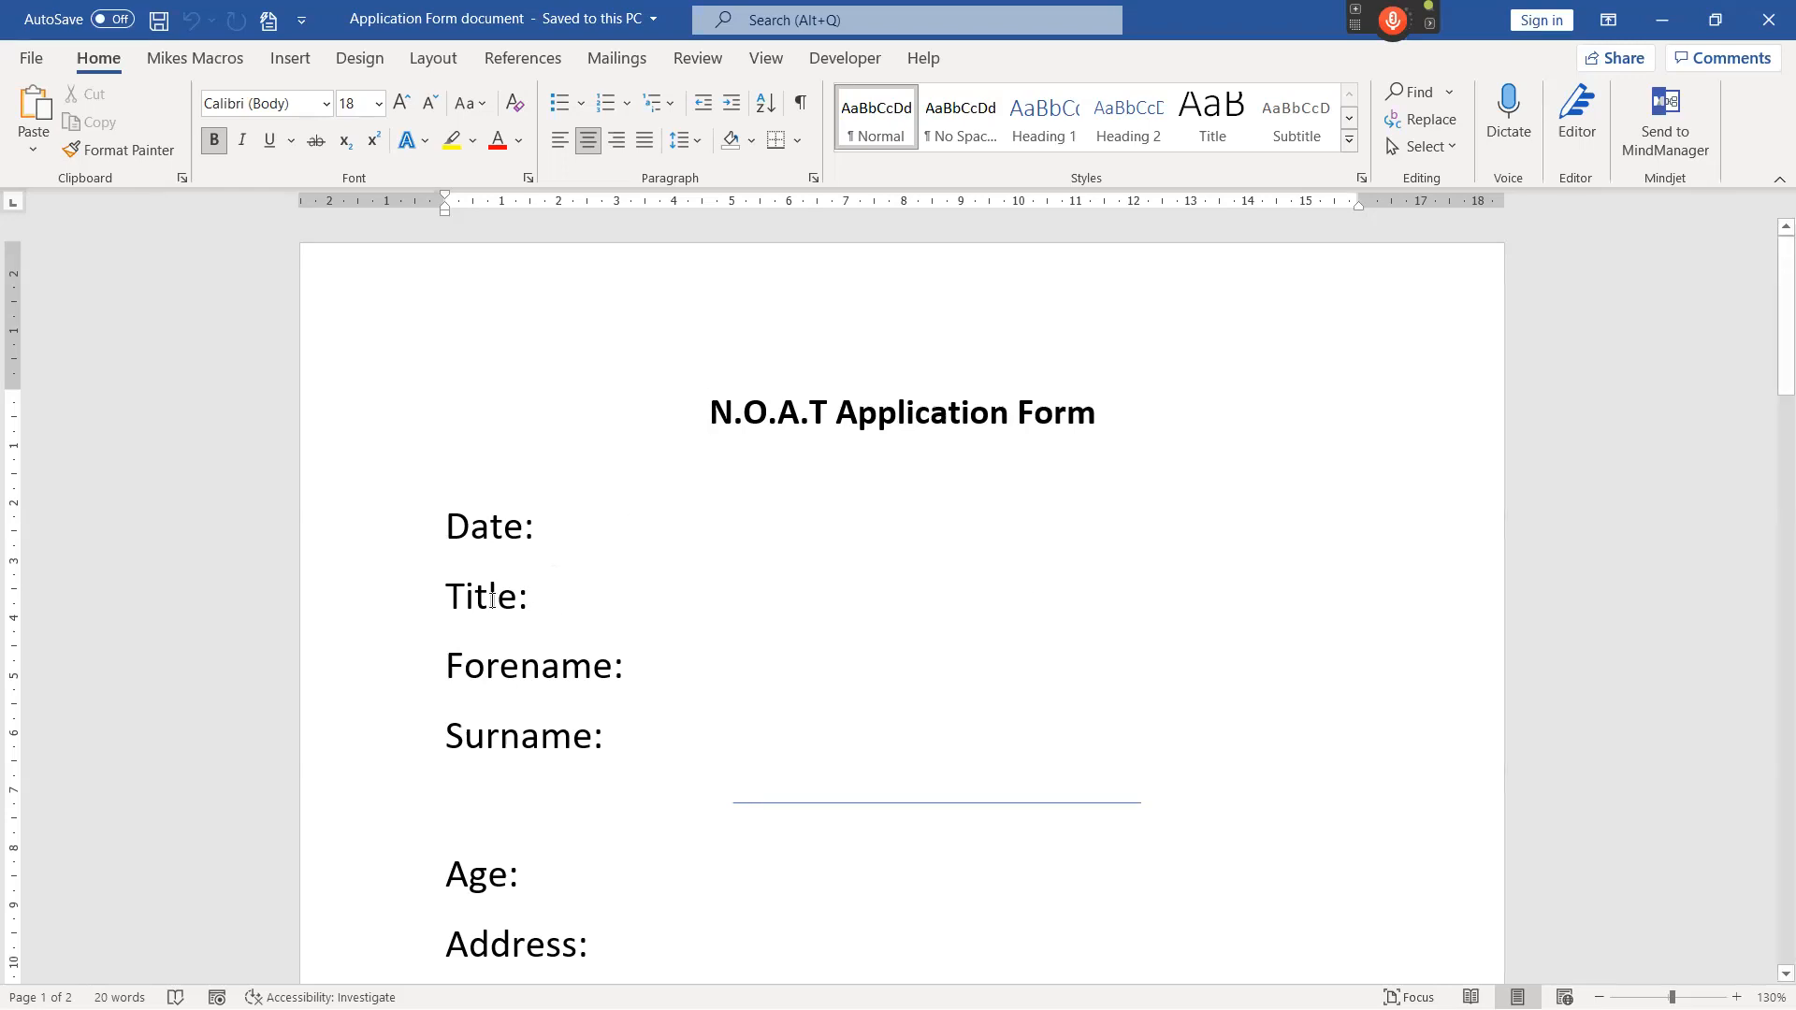
Place the cursor above the Date line and jump to the Title field with the voice command "move to title".
click(550, 598)
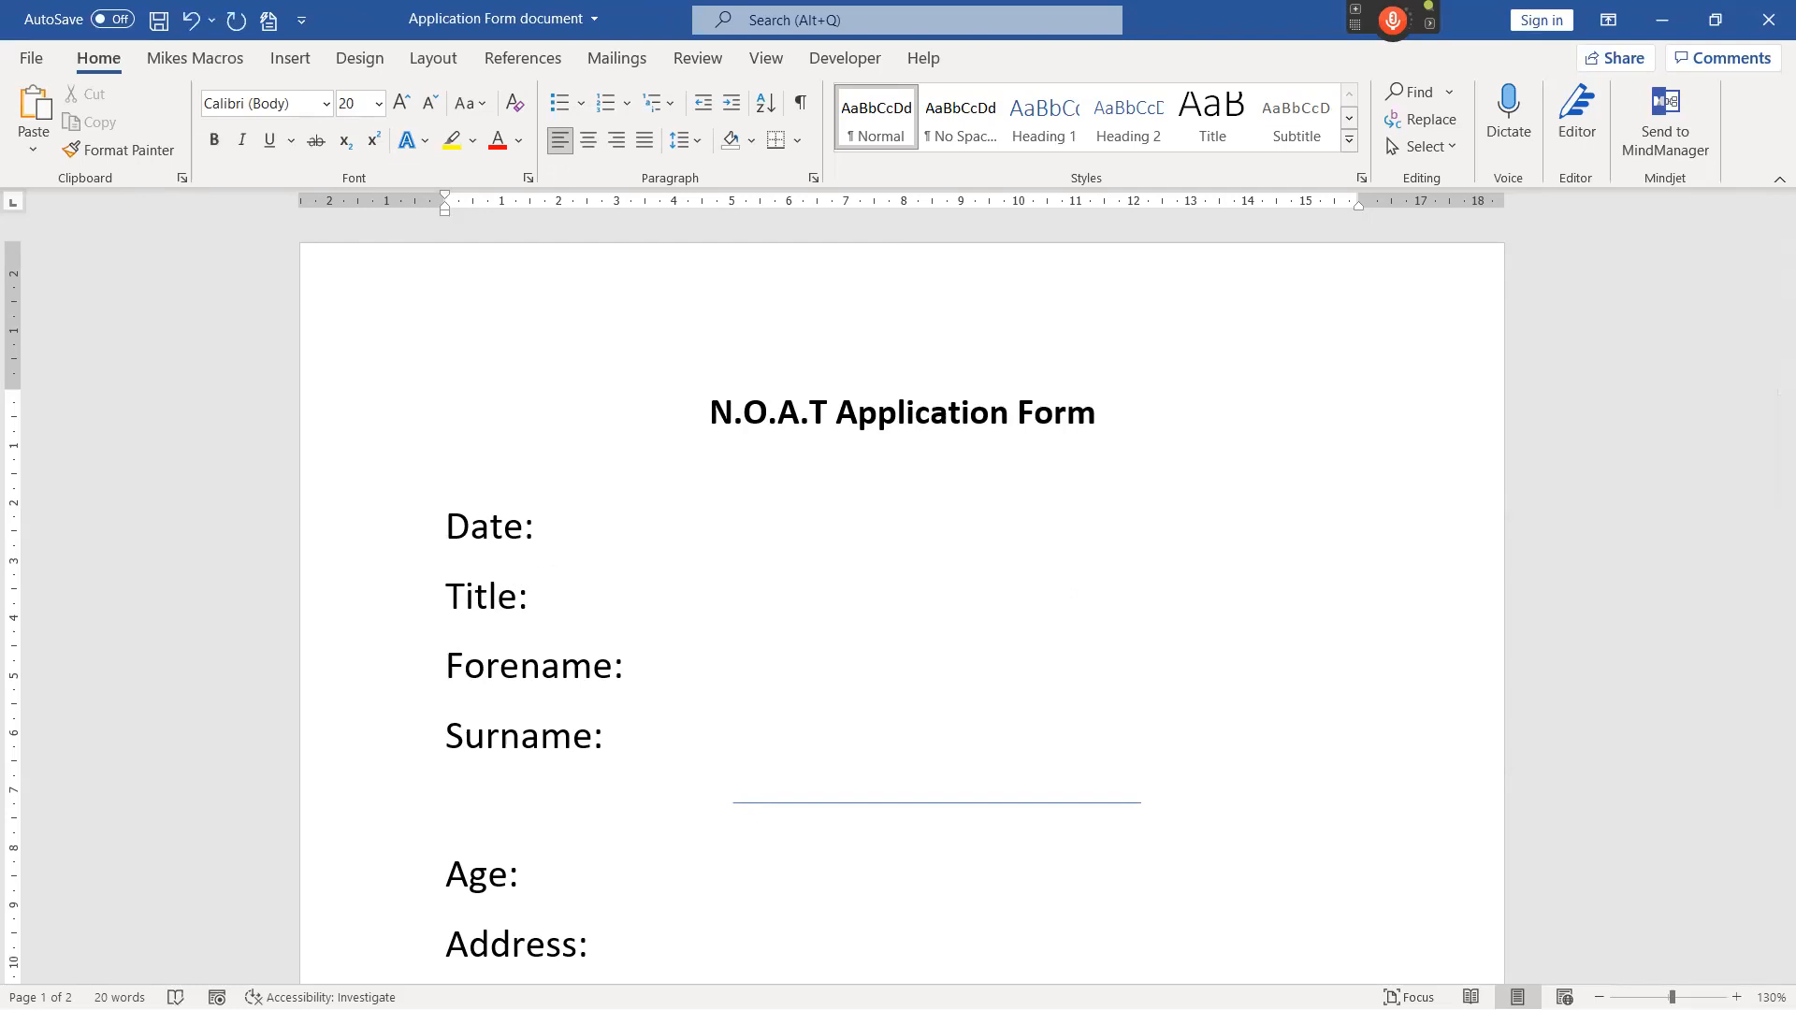
key(BackSpace)
click(621, 454)
key(KP_Add)
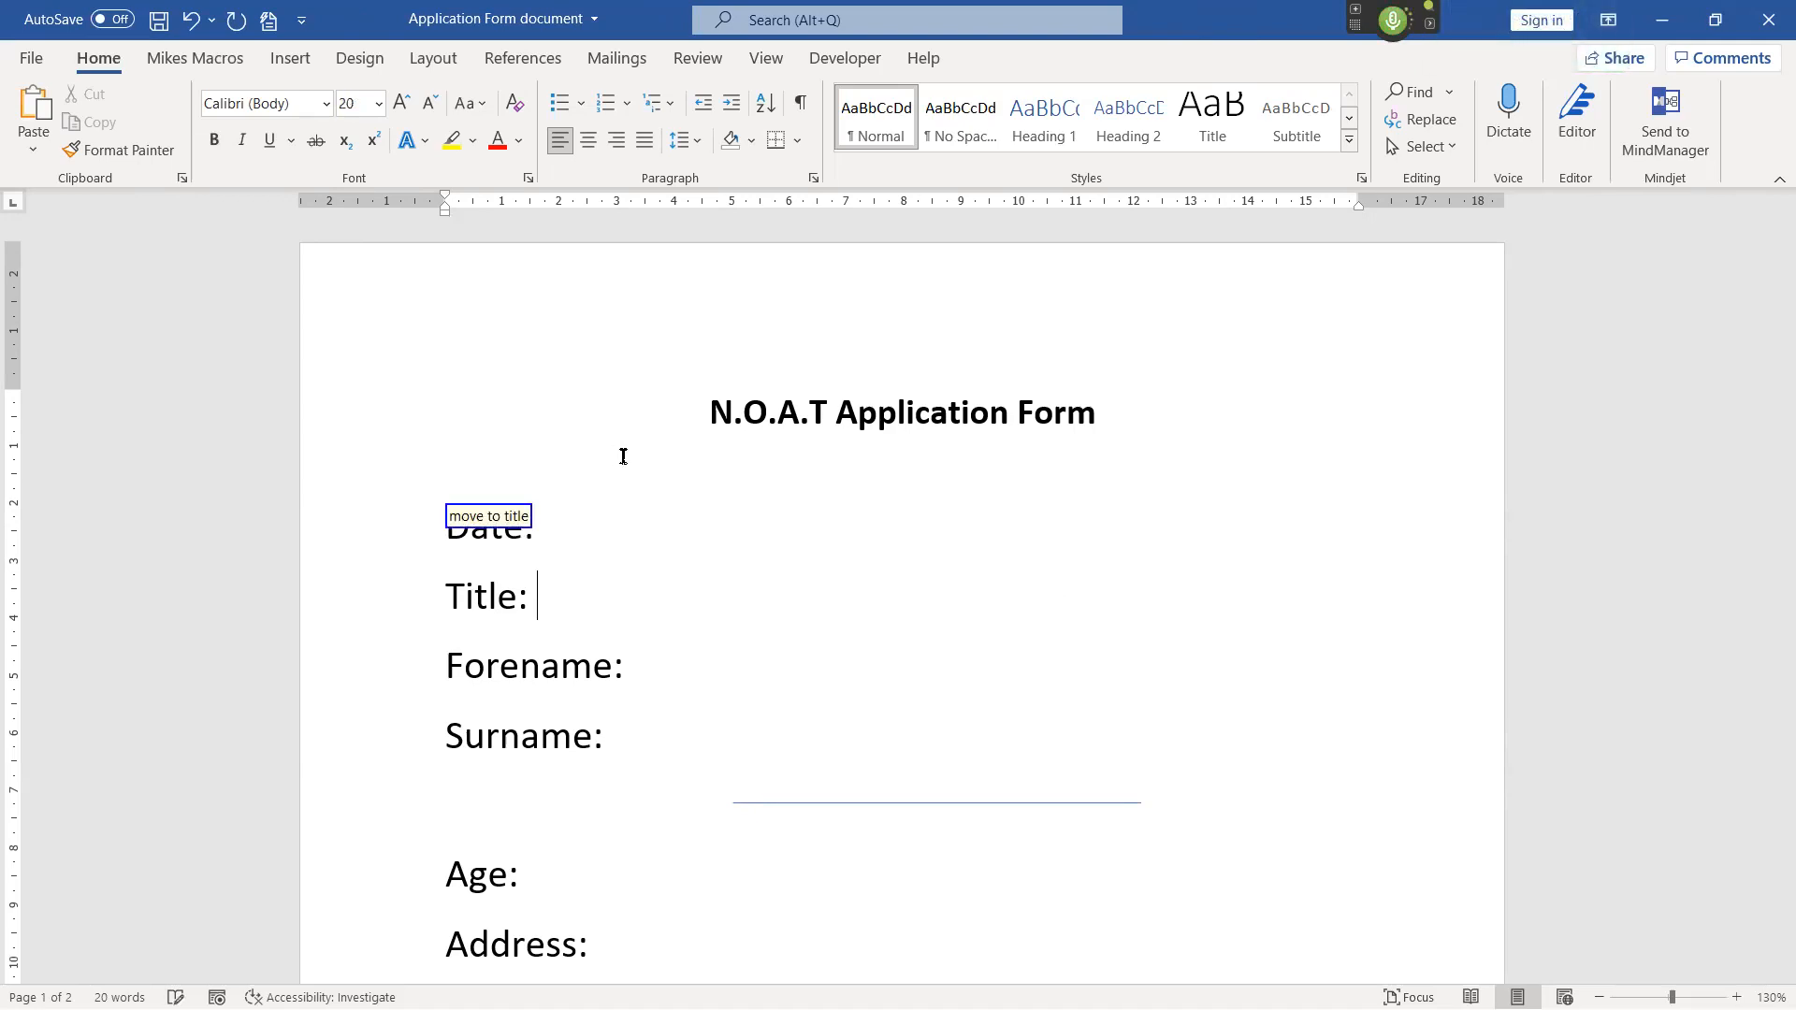
text(+)
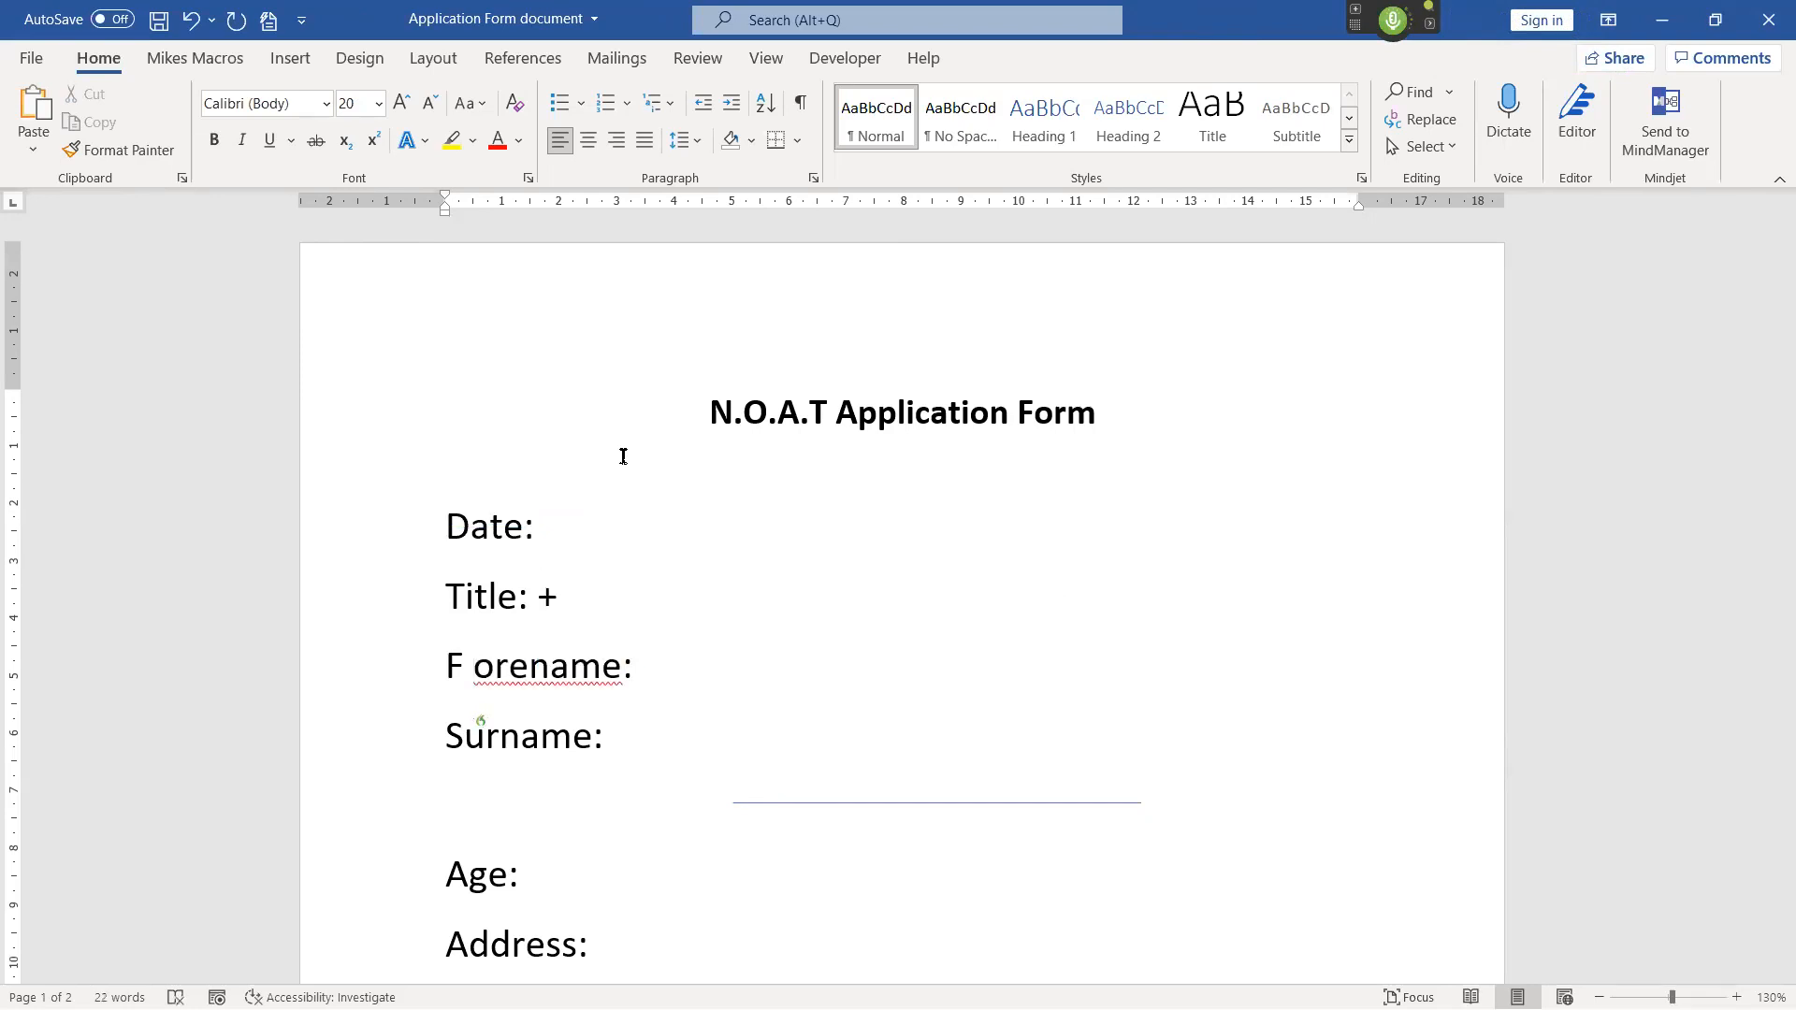
text(where we are)
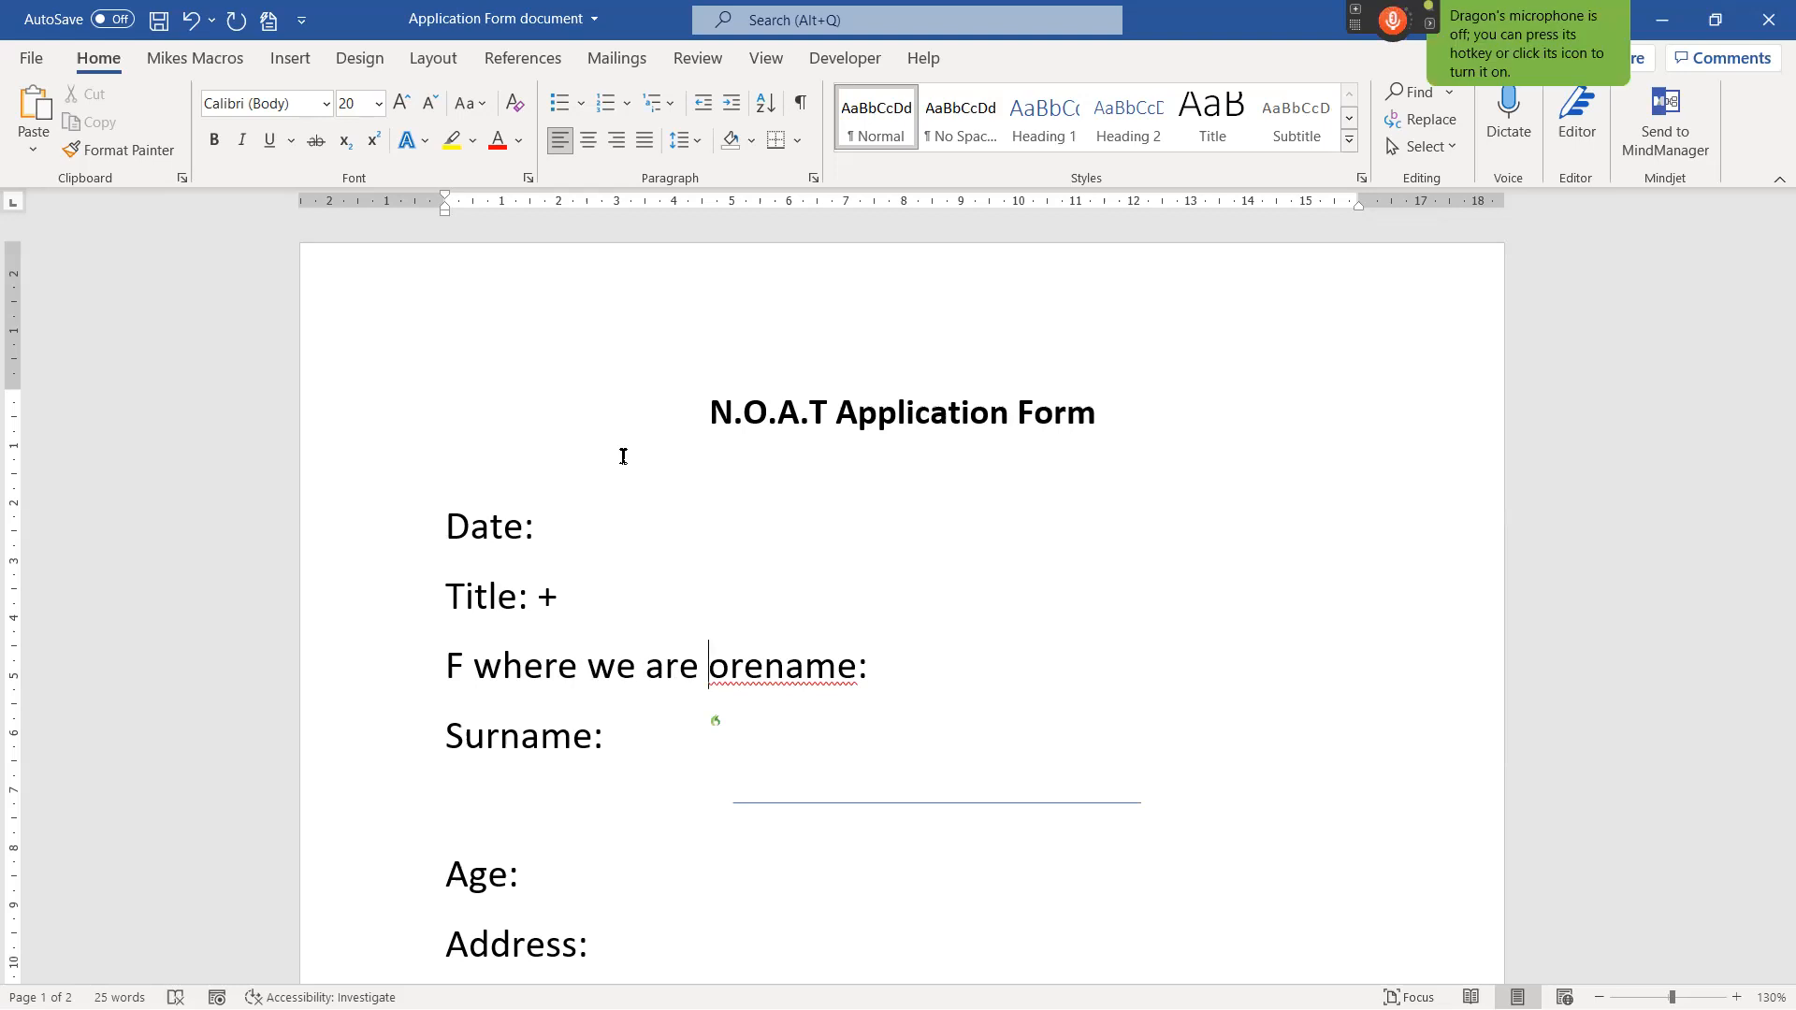
key(ctrl+z)
key(BackSpace)
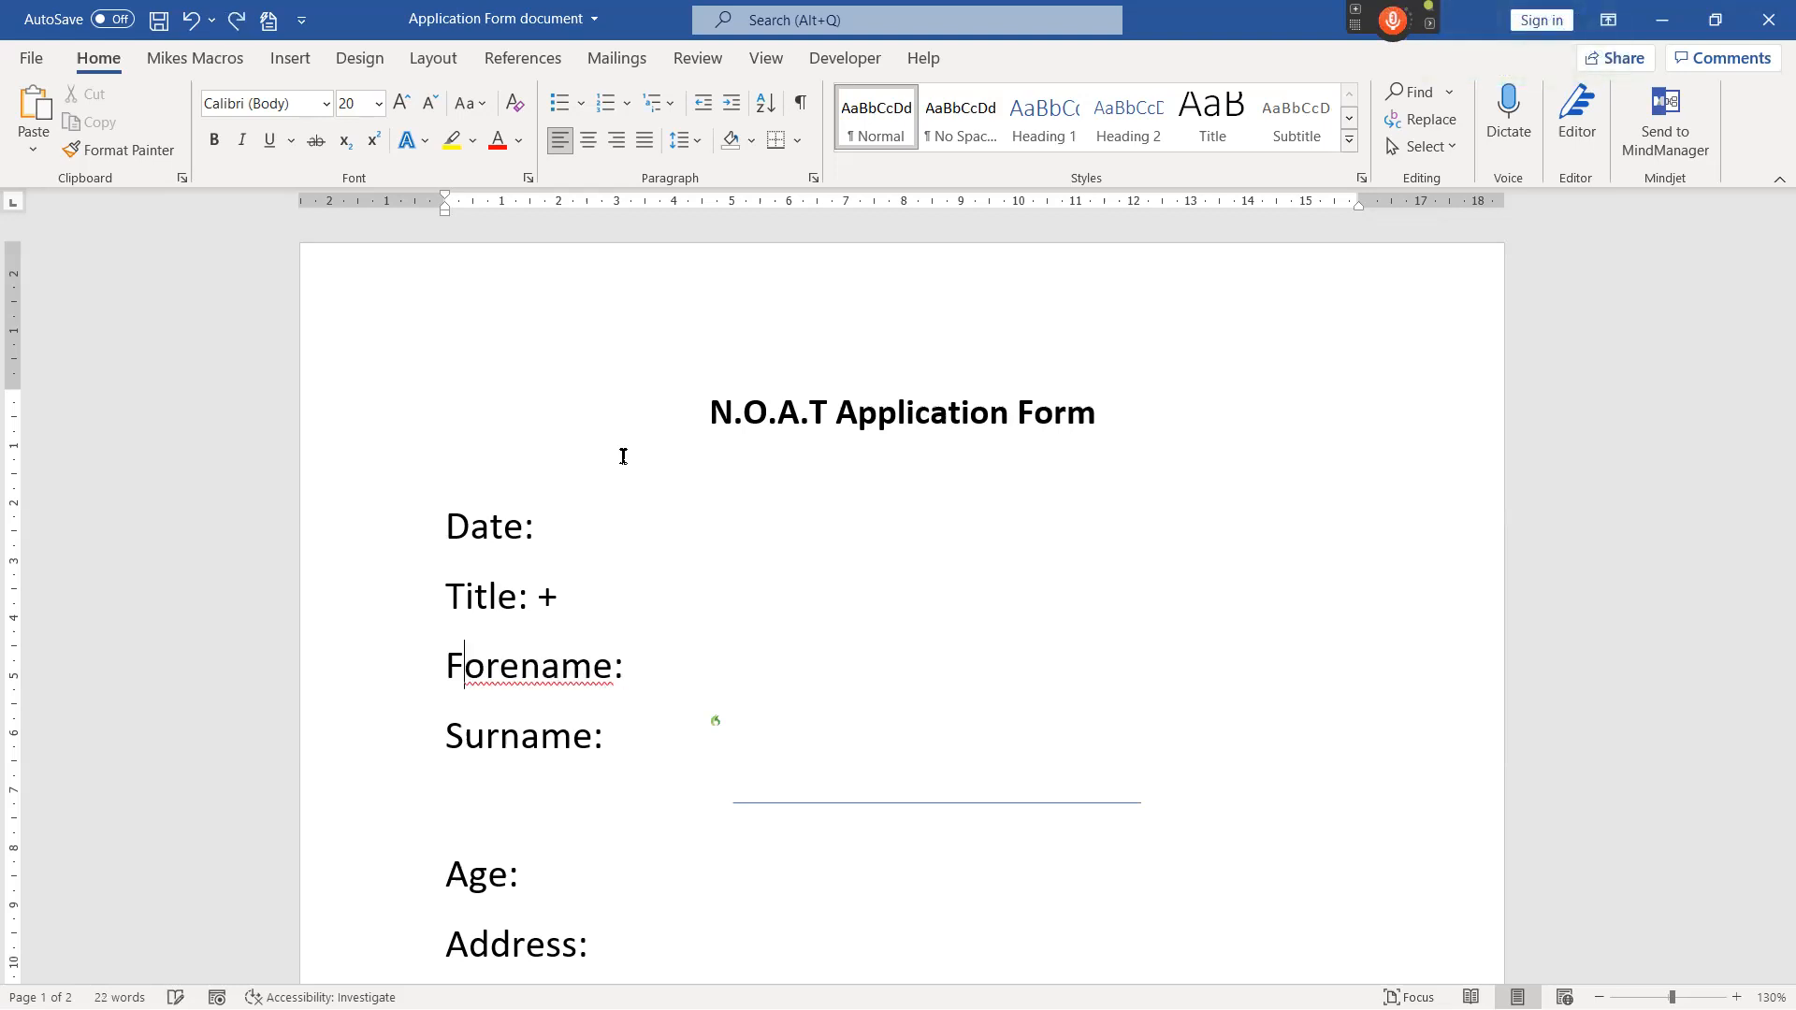
click(563, 594)
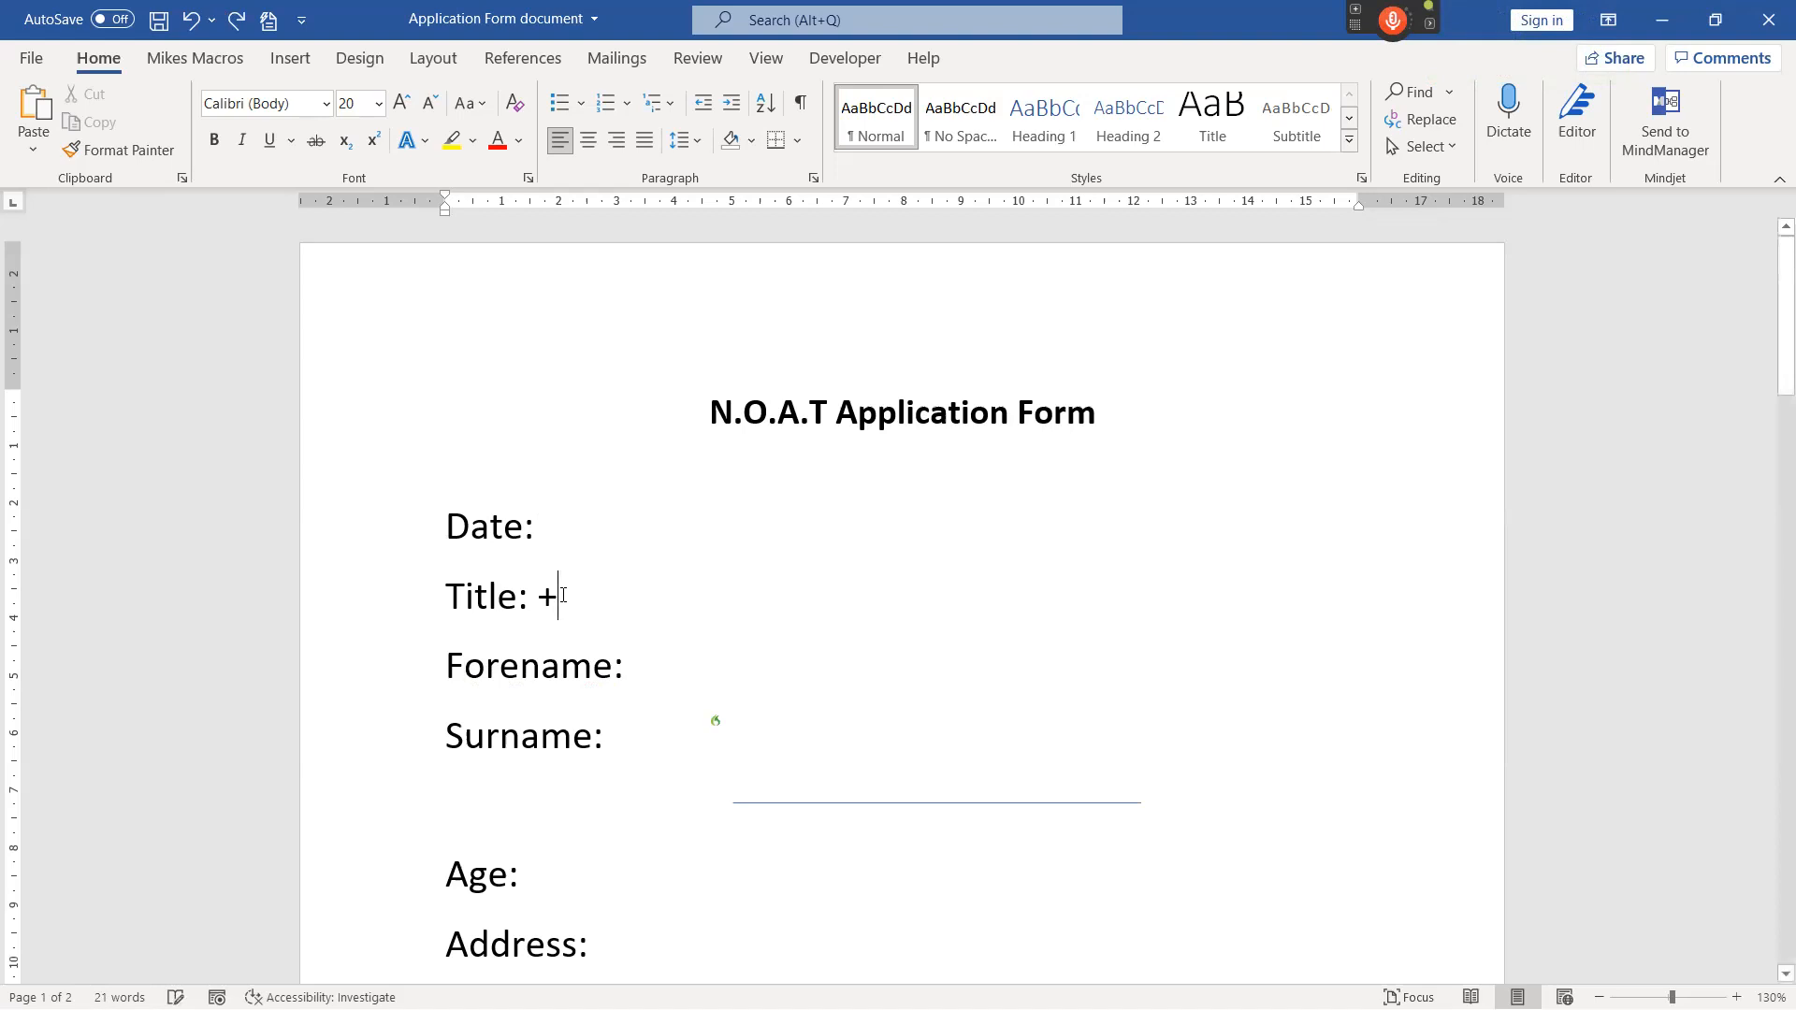
key(BackSpace)
key(BackSpace)
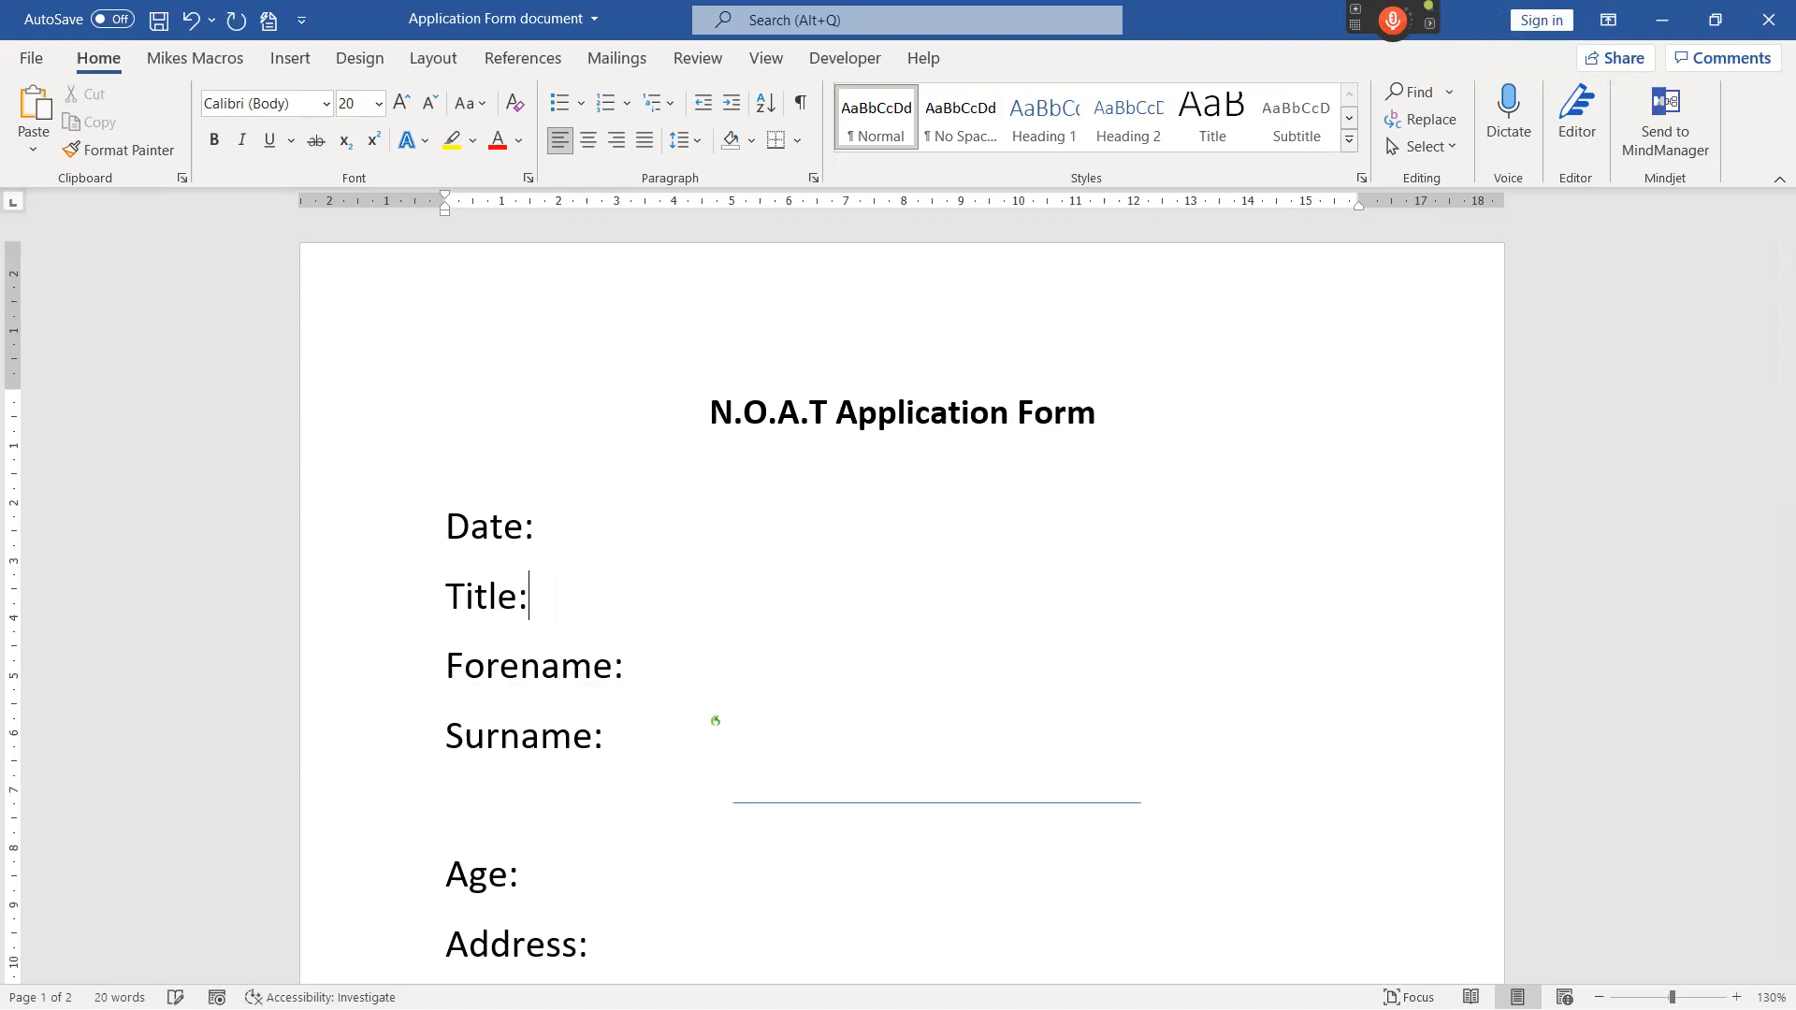
Place the cursor above the Date line and jump to the Surname field with the voice command "move to surname".
click(447, 474)
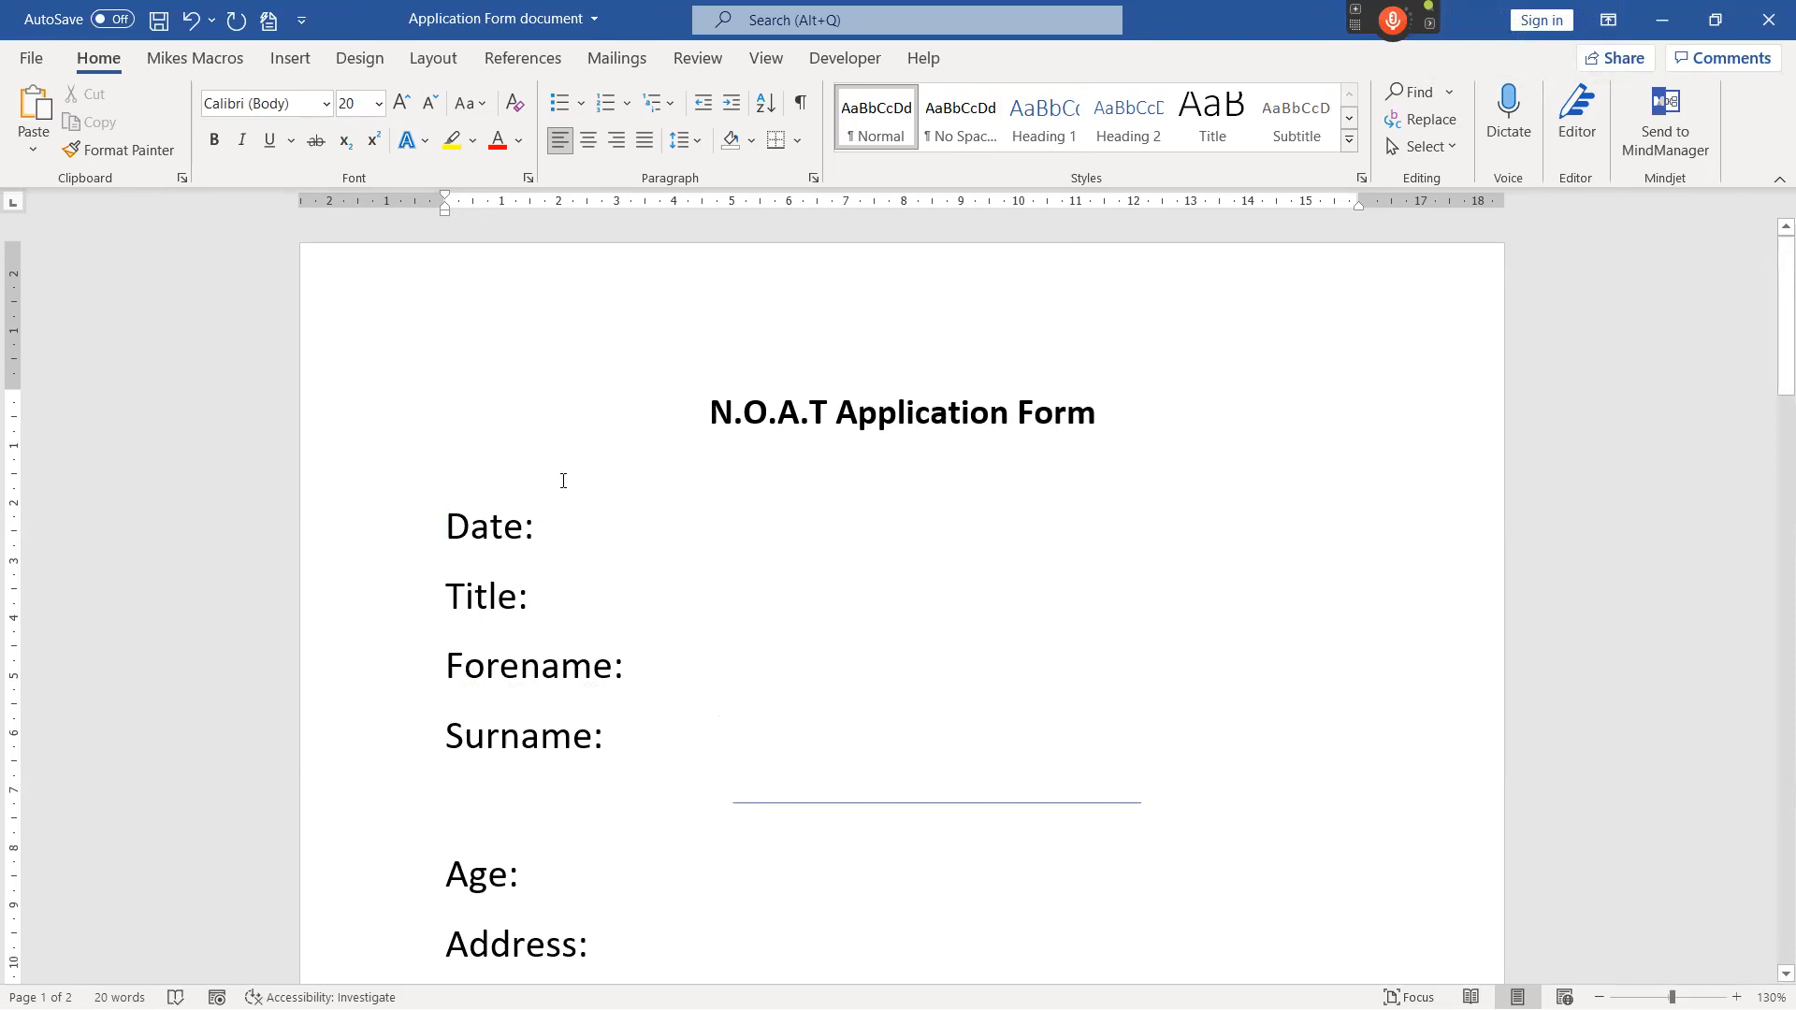
key(KP_Add)
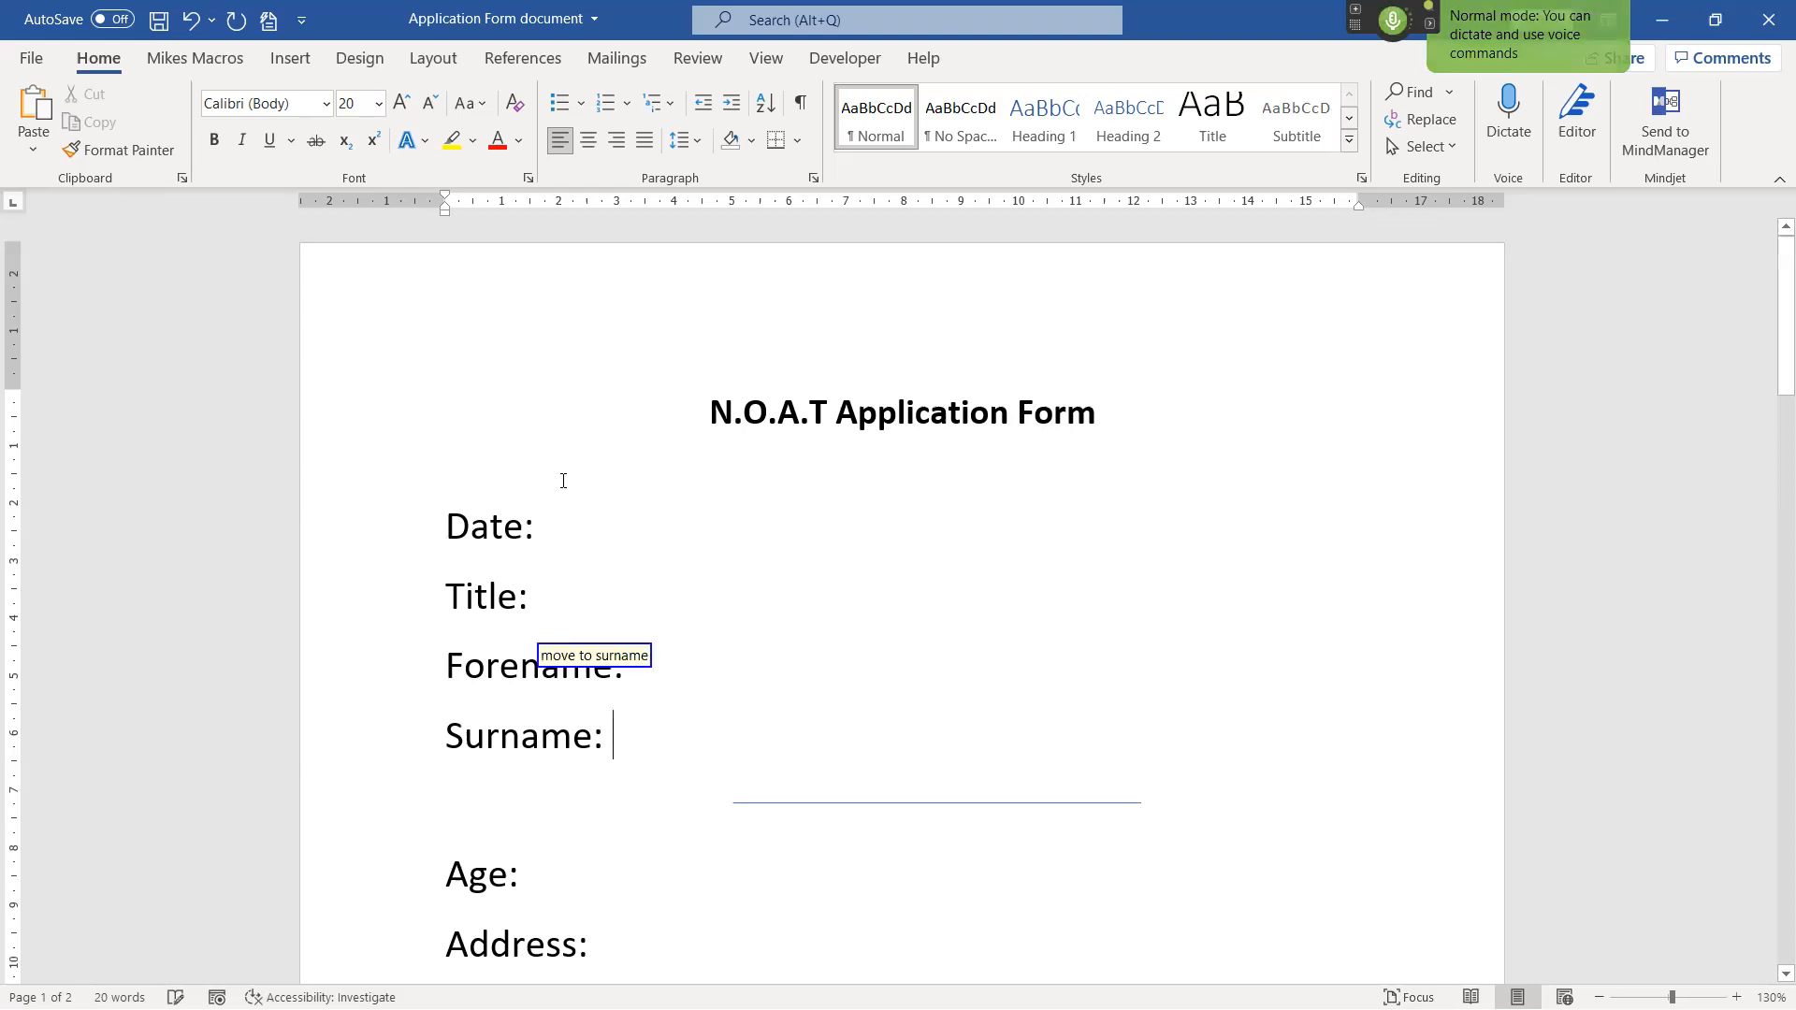
Jump from the Surname field to the Extra Notes box with the voice command "move to extra notes".
key(KP_Add)
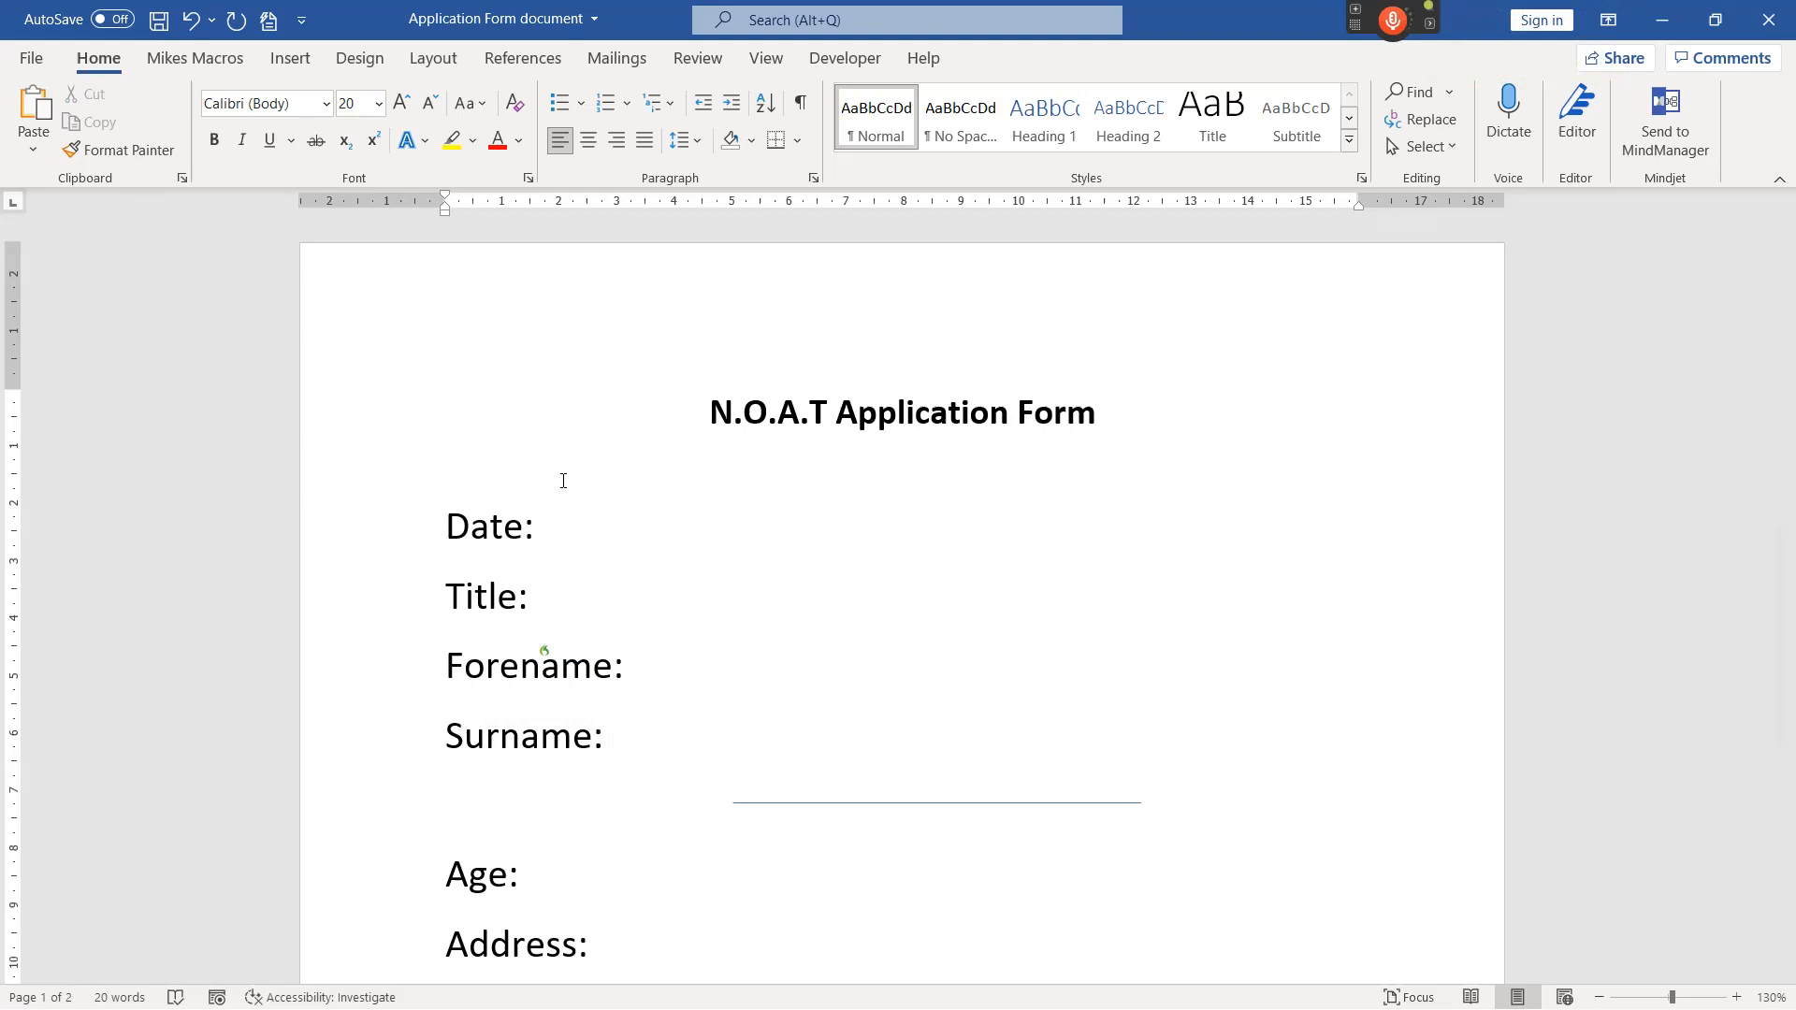
scroll(632, 585, down, 5)
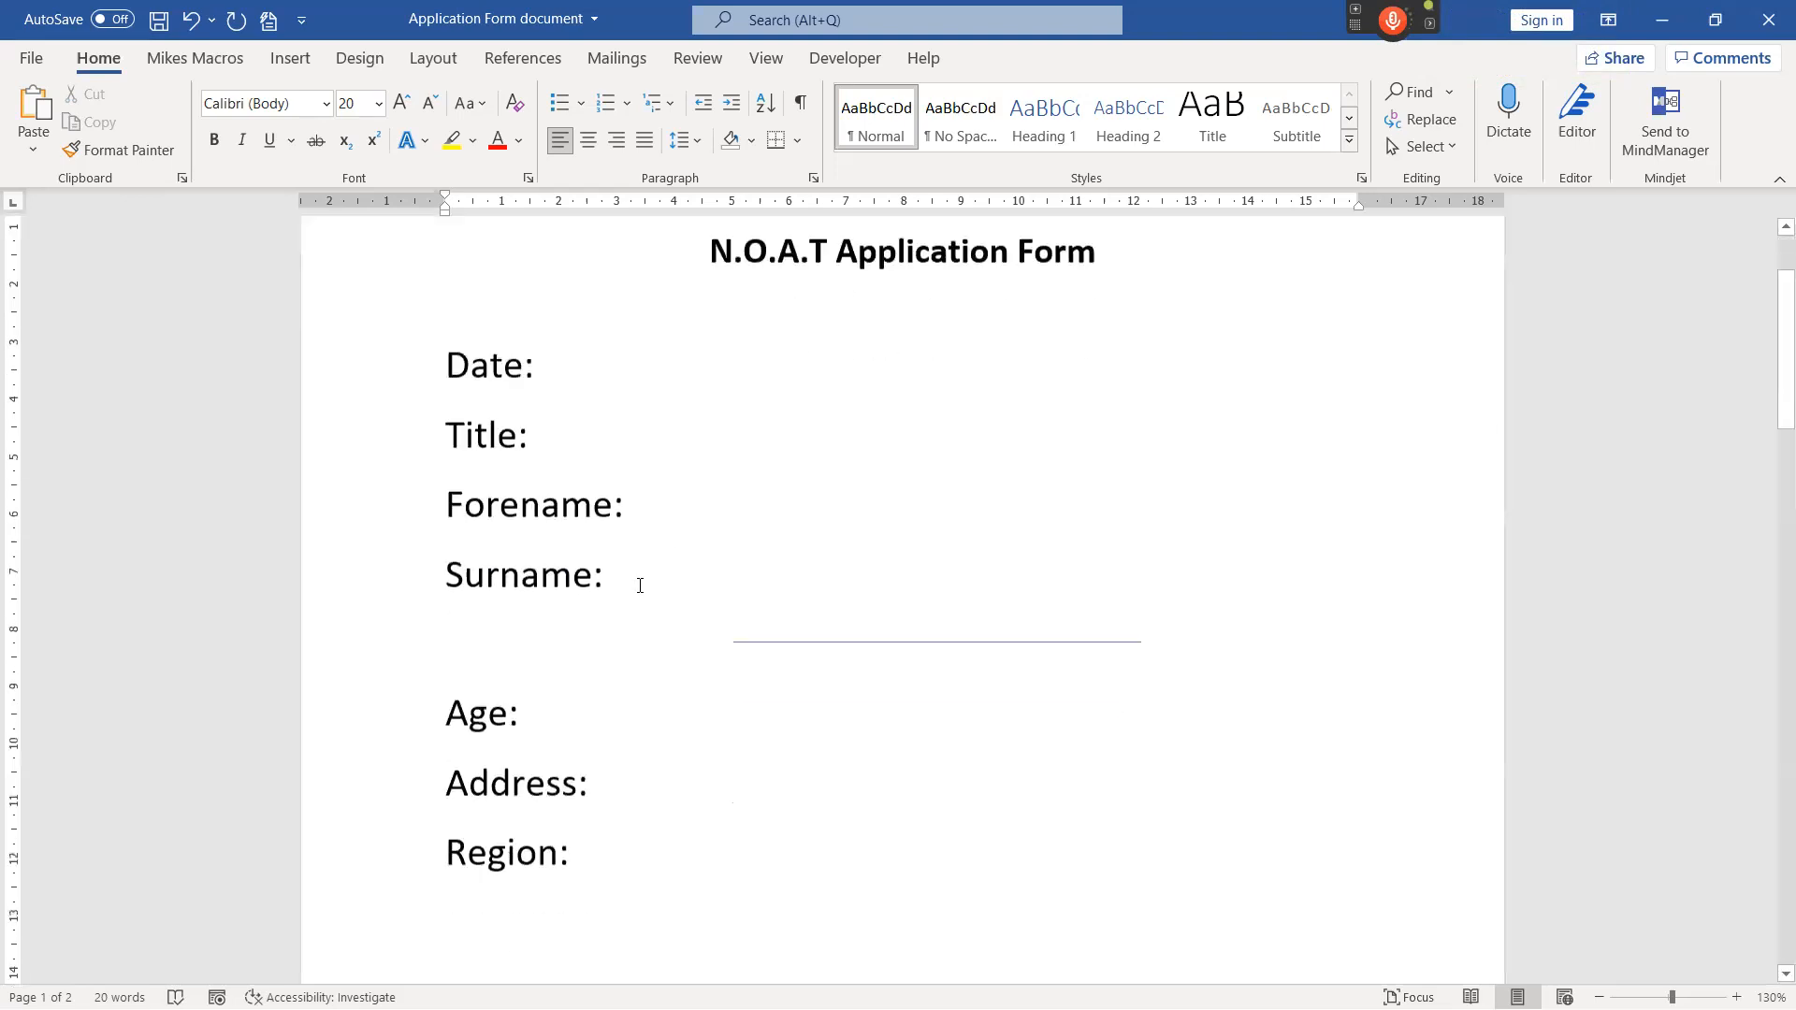
scroll(632, 586, down, 3)
scroll(630, 569, down, 8)
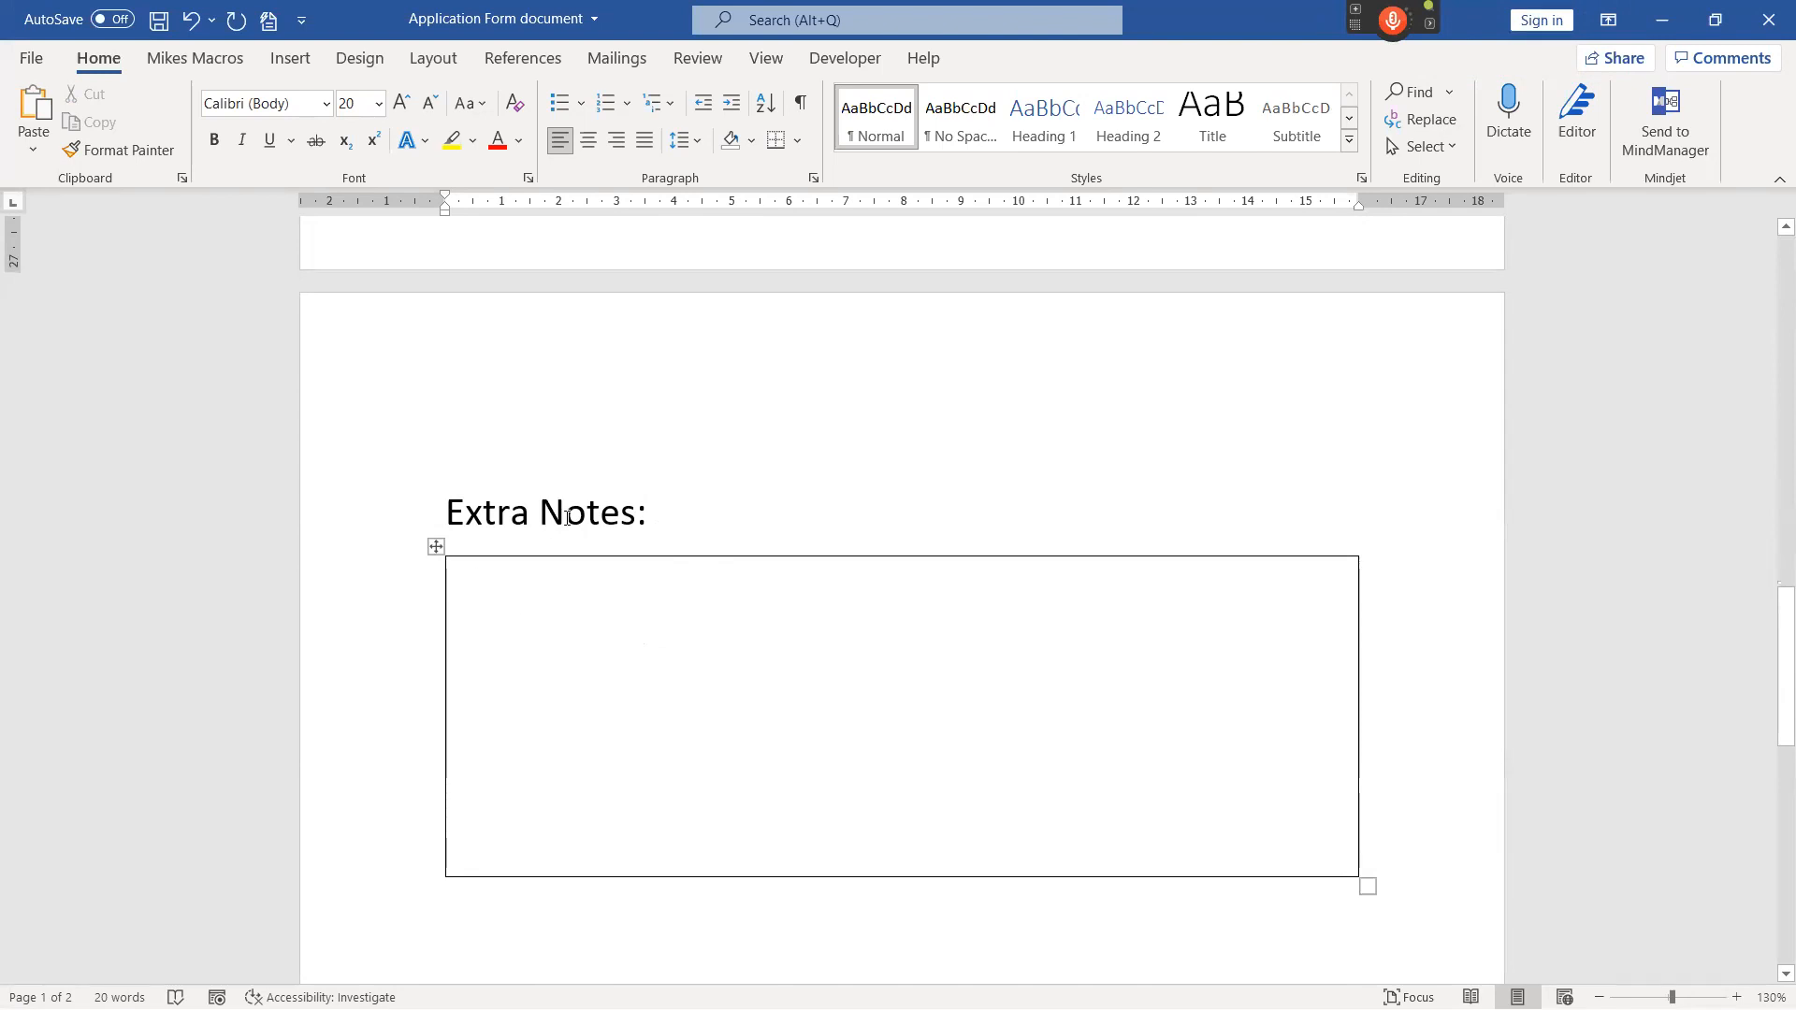
scroll(642, 578, up, 12)
scroll(641, 572, up, 2)
click(518, 470)
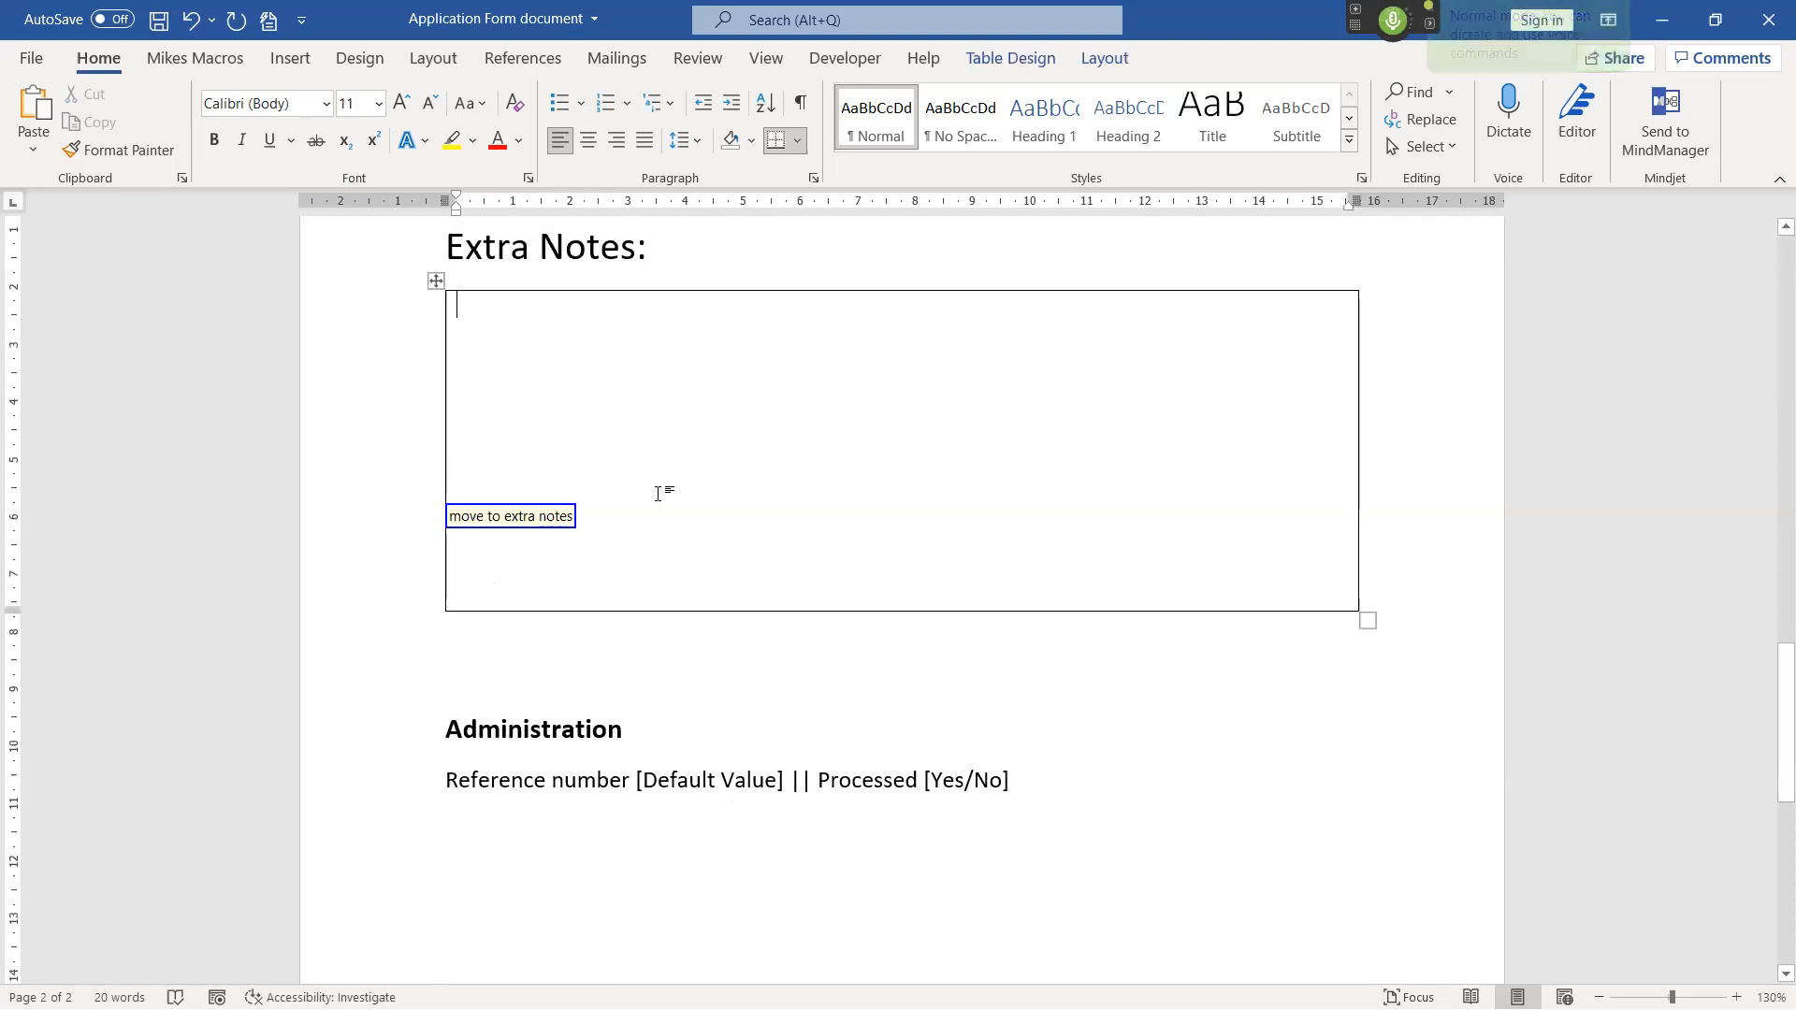
Turn on the microphone, insert the Canada heading, flag and italic paragraph into the Extra Notes box, and turn the microphone off.
scroll(653, 281, down, 1)
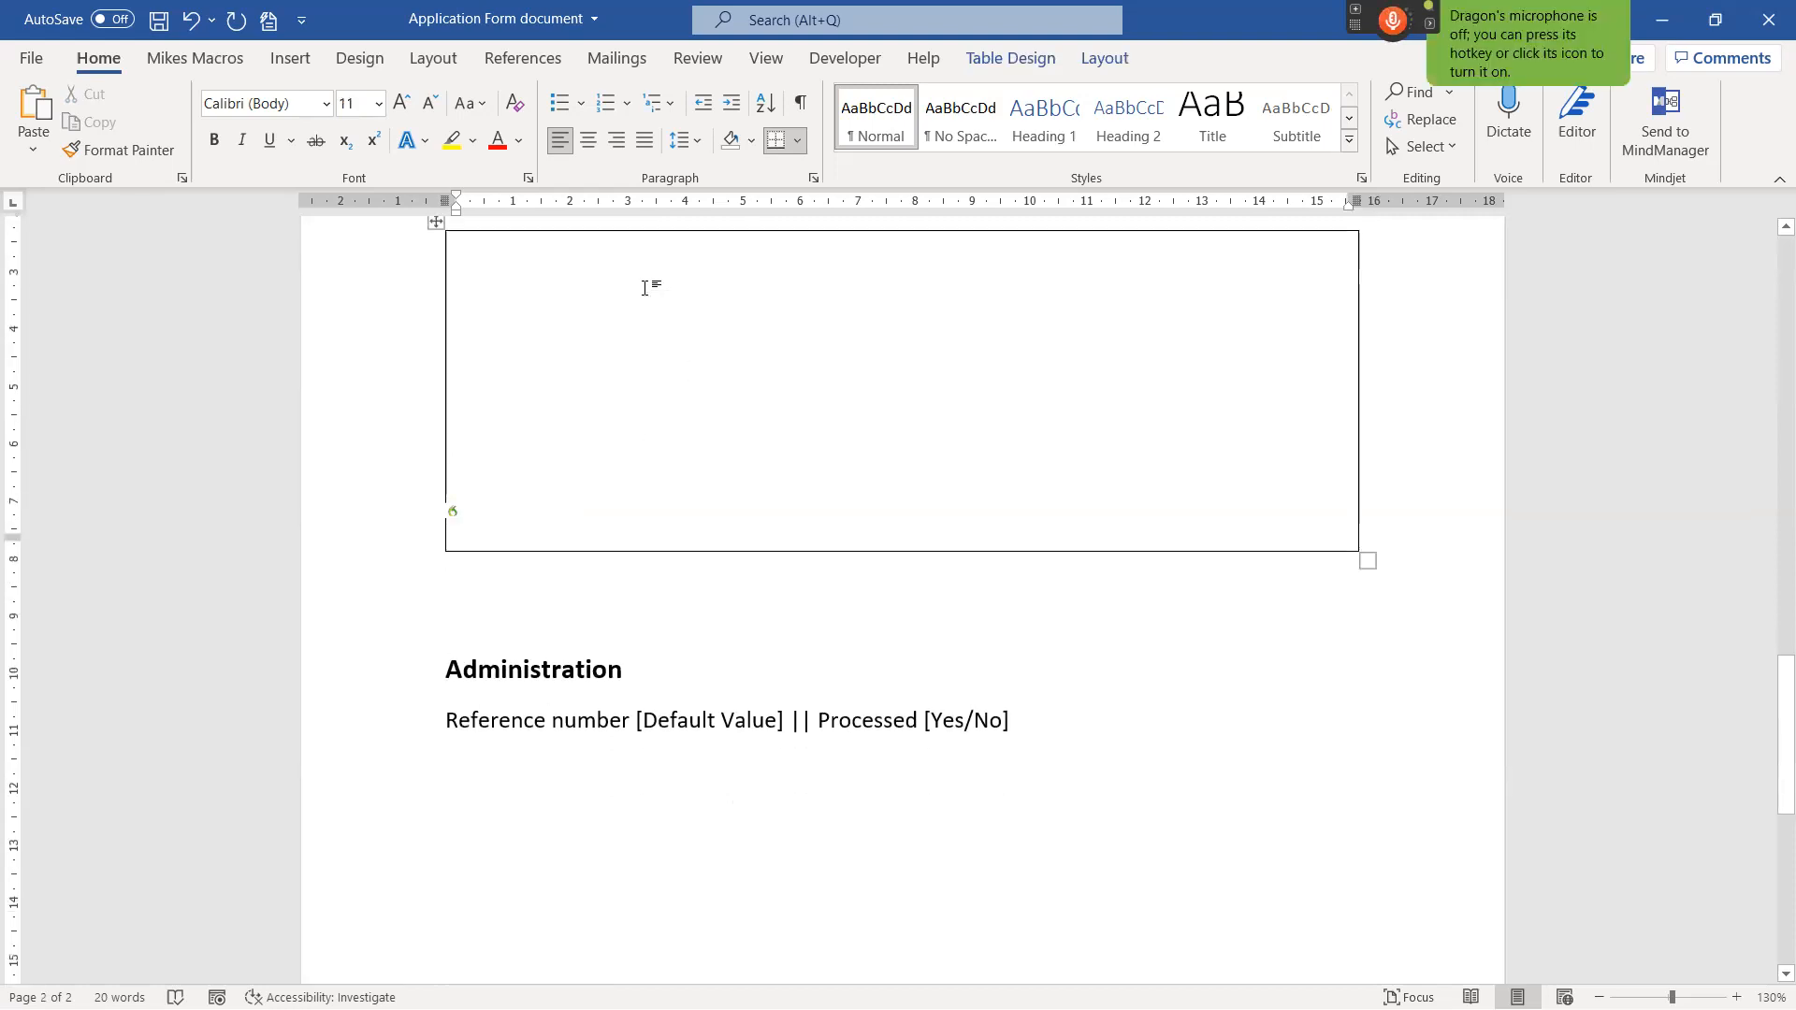
scroll(645, 294, up, 2)
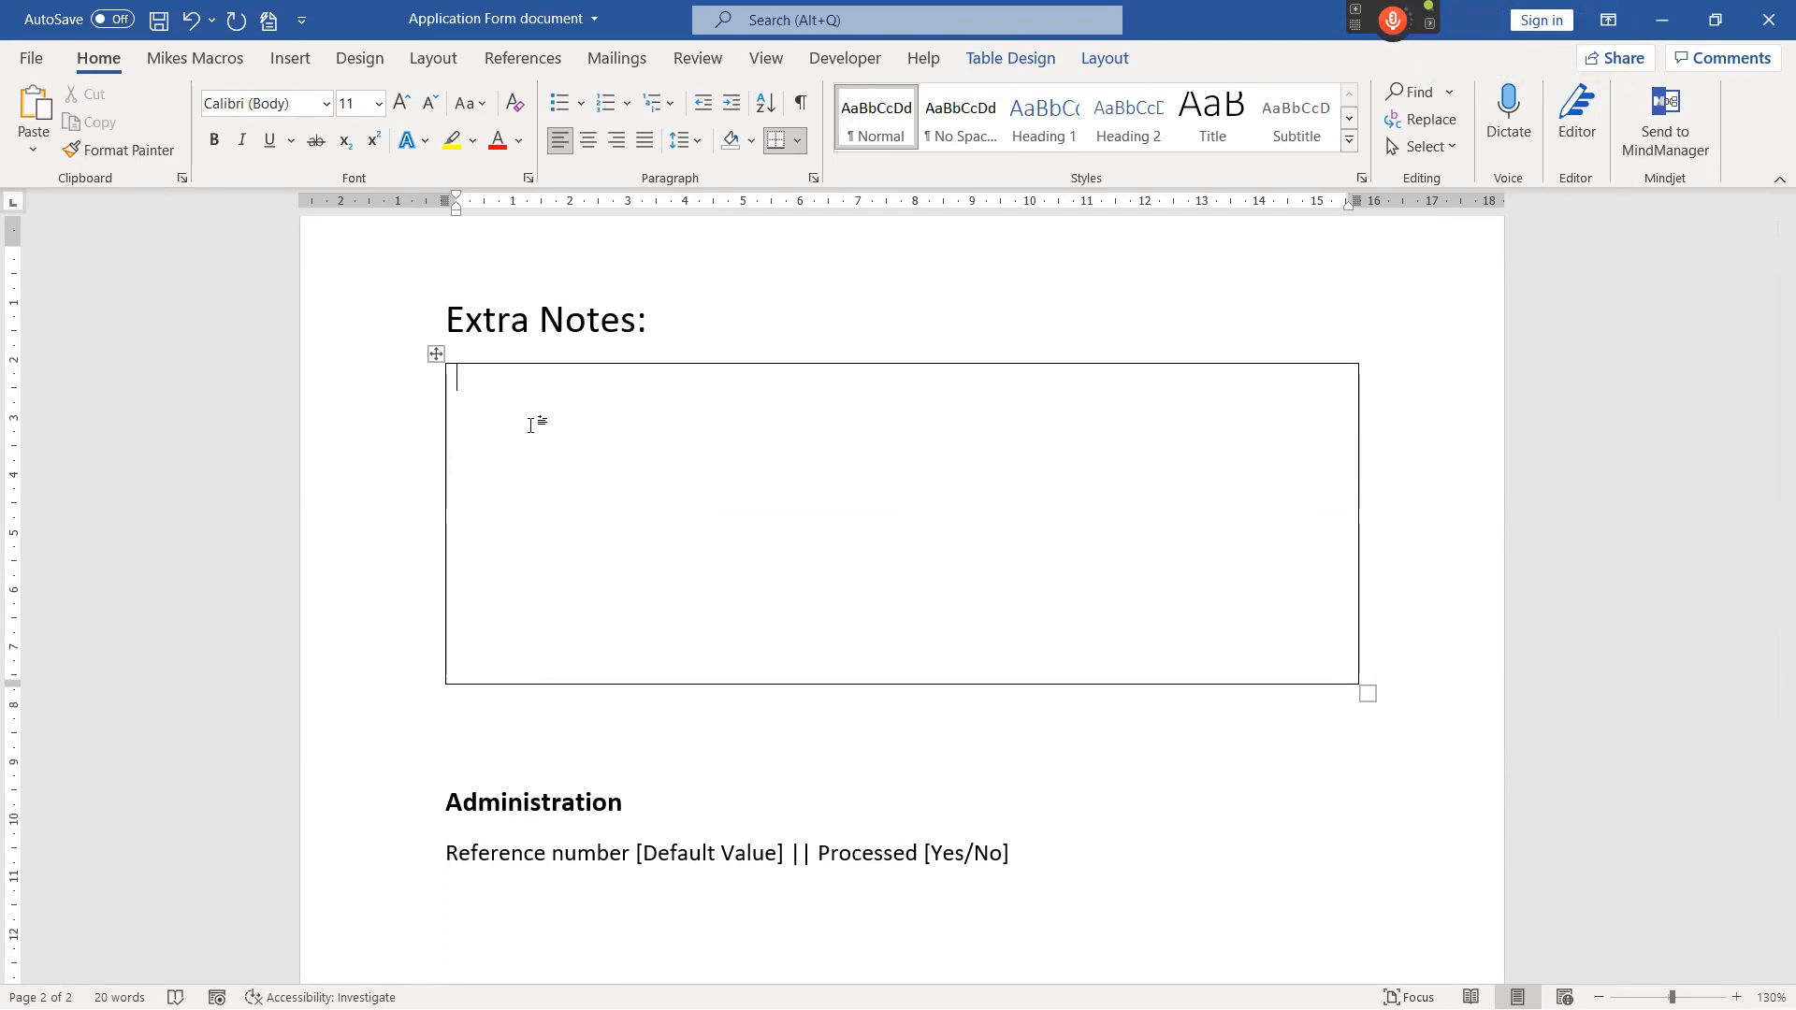
key(KP_Add)
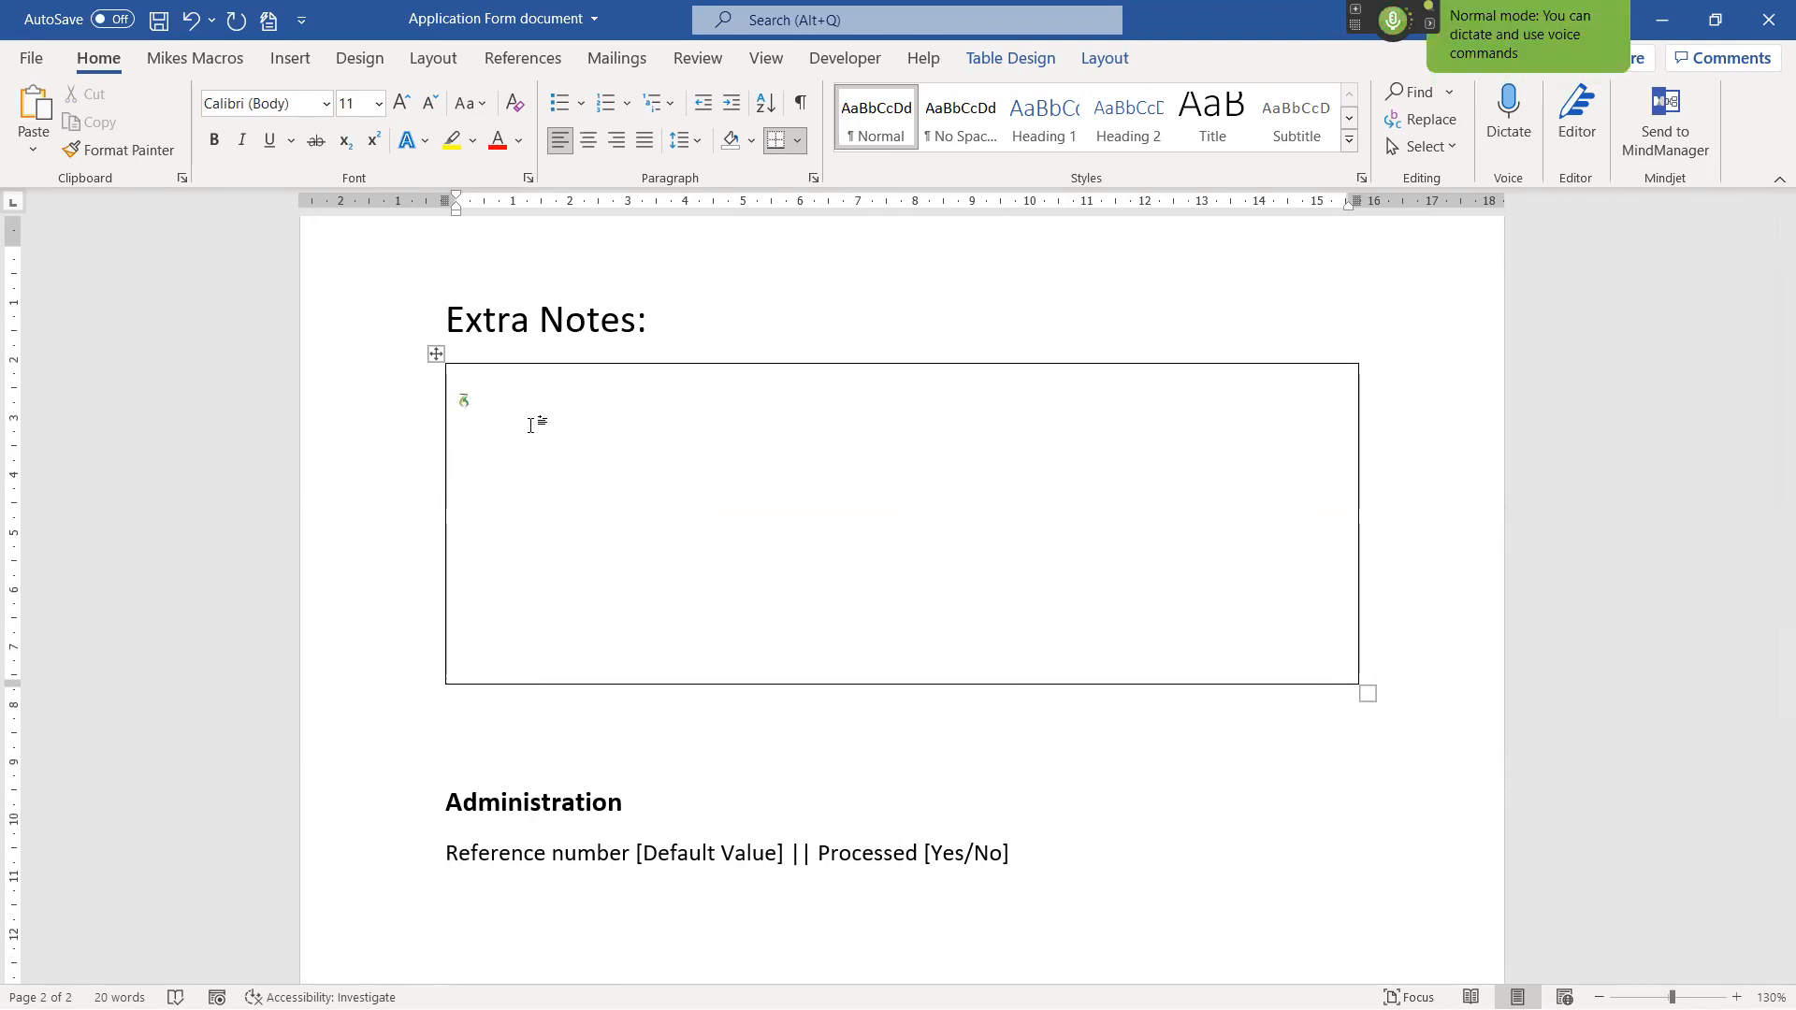
text(North American:  Contrary to popular belief, Lorem Ipsum is not simply random text. It has roots in a piece of classical Latin literature from 45 BC, making it over 2000 years old. Richard McClintock, a Latin professor at Hampden-Sydney College in Virginia, looked up one of the more obscure Latin words, consectetur, from a Lorem Ipsum passage, and going through the cites of the word in classical literature, discovered the undoubtable source.)
key(KP_Add)
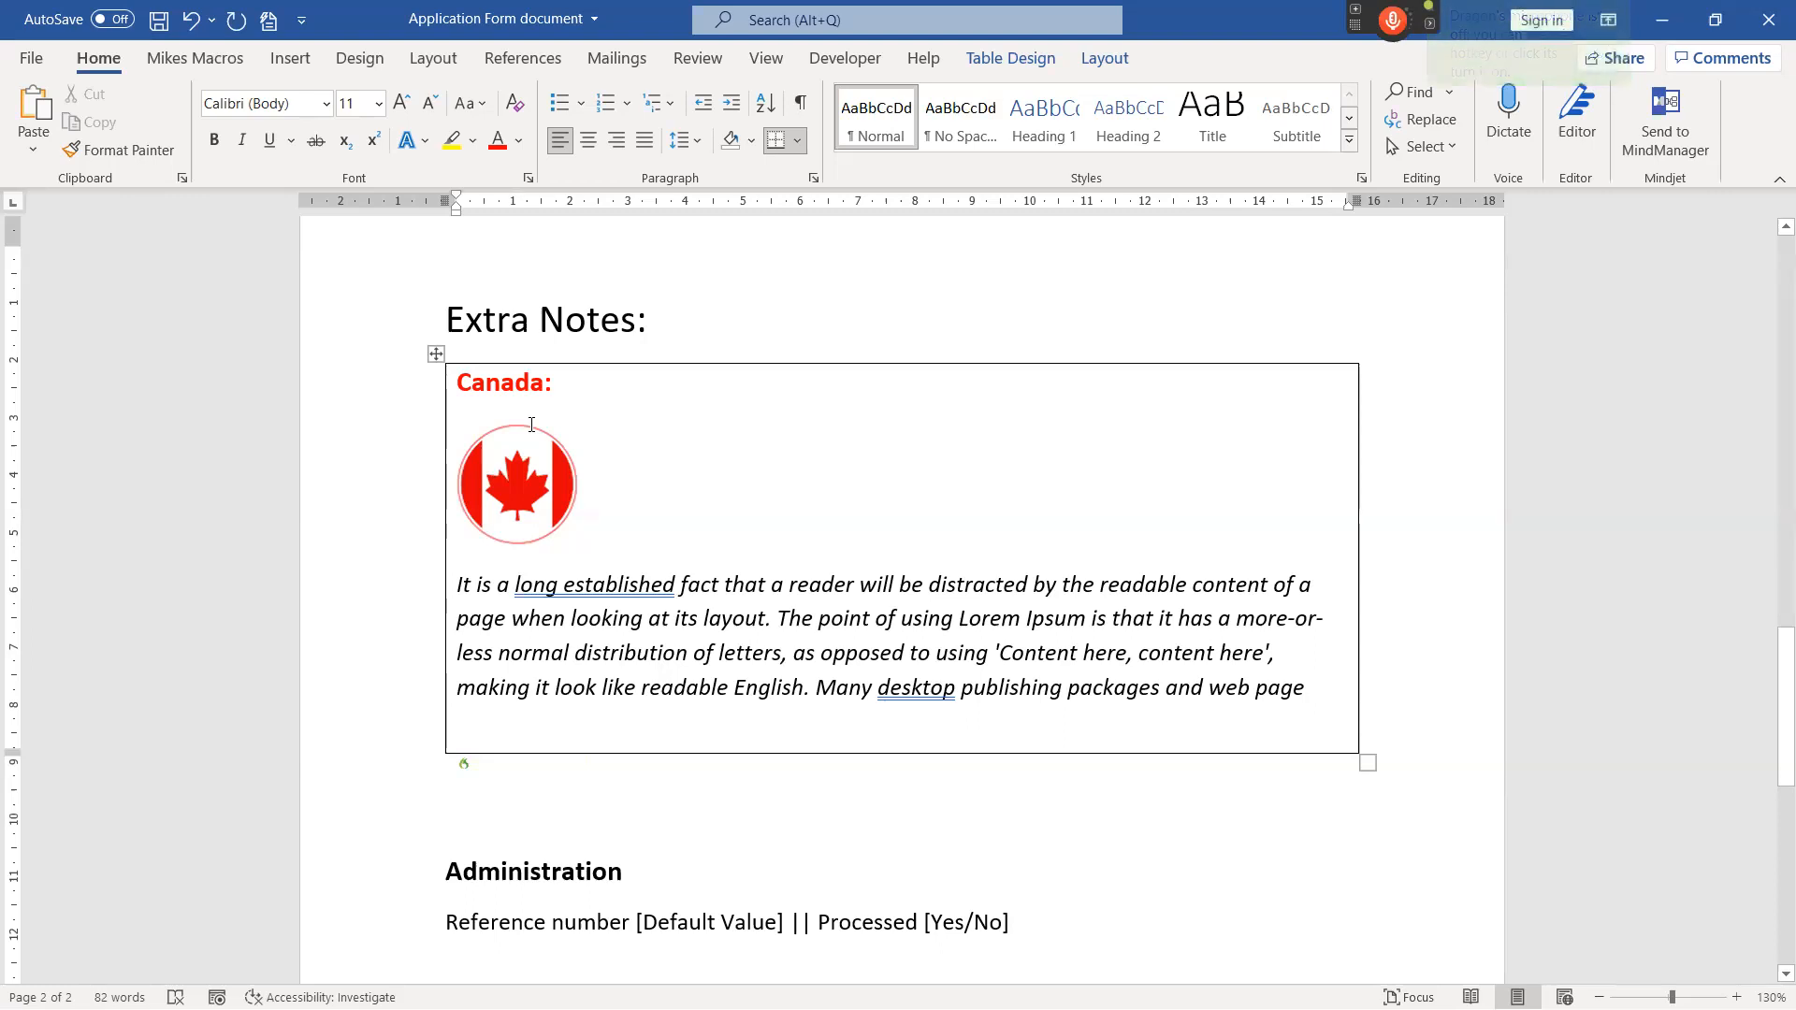
Turn on the microphone, place the cursor below the Extra Notes box, select the [Default Value] placeholder and turn the microphone off.
scroll(815, 810, down, 2)
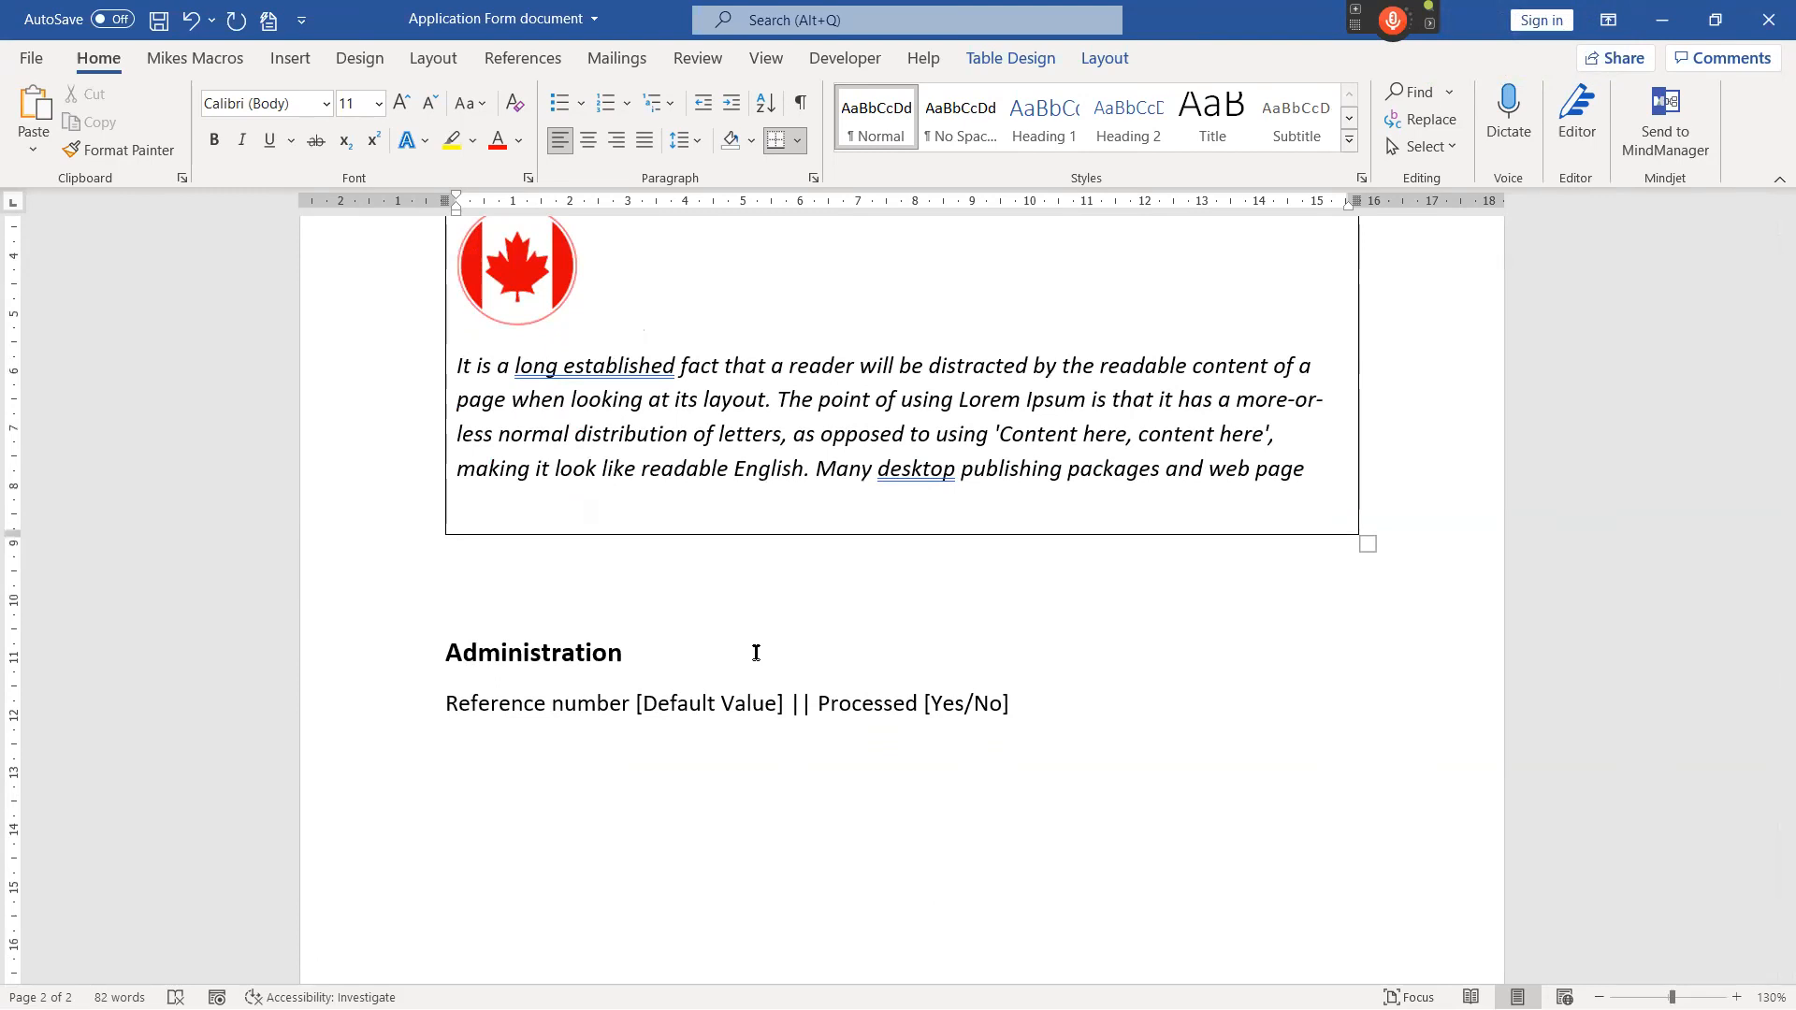
key(KP_Add)
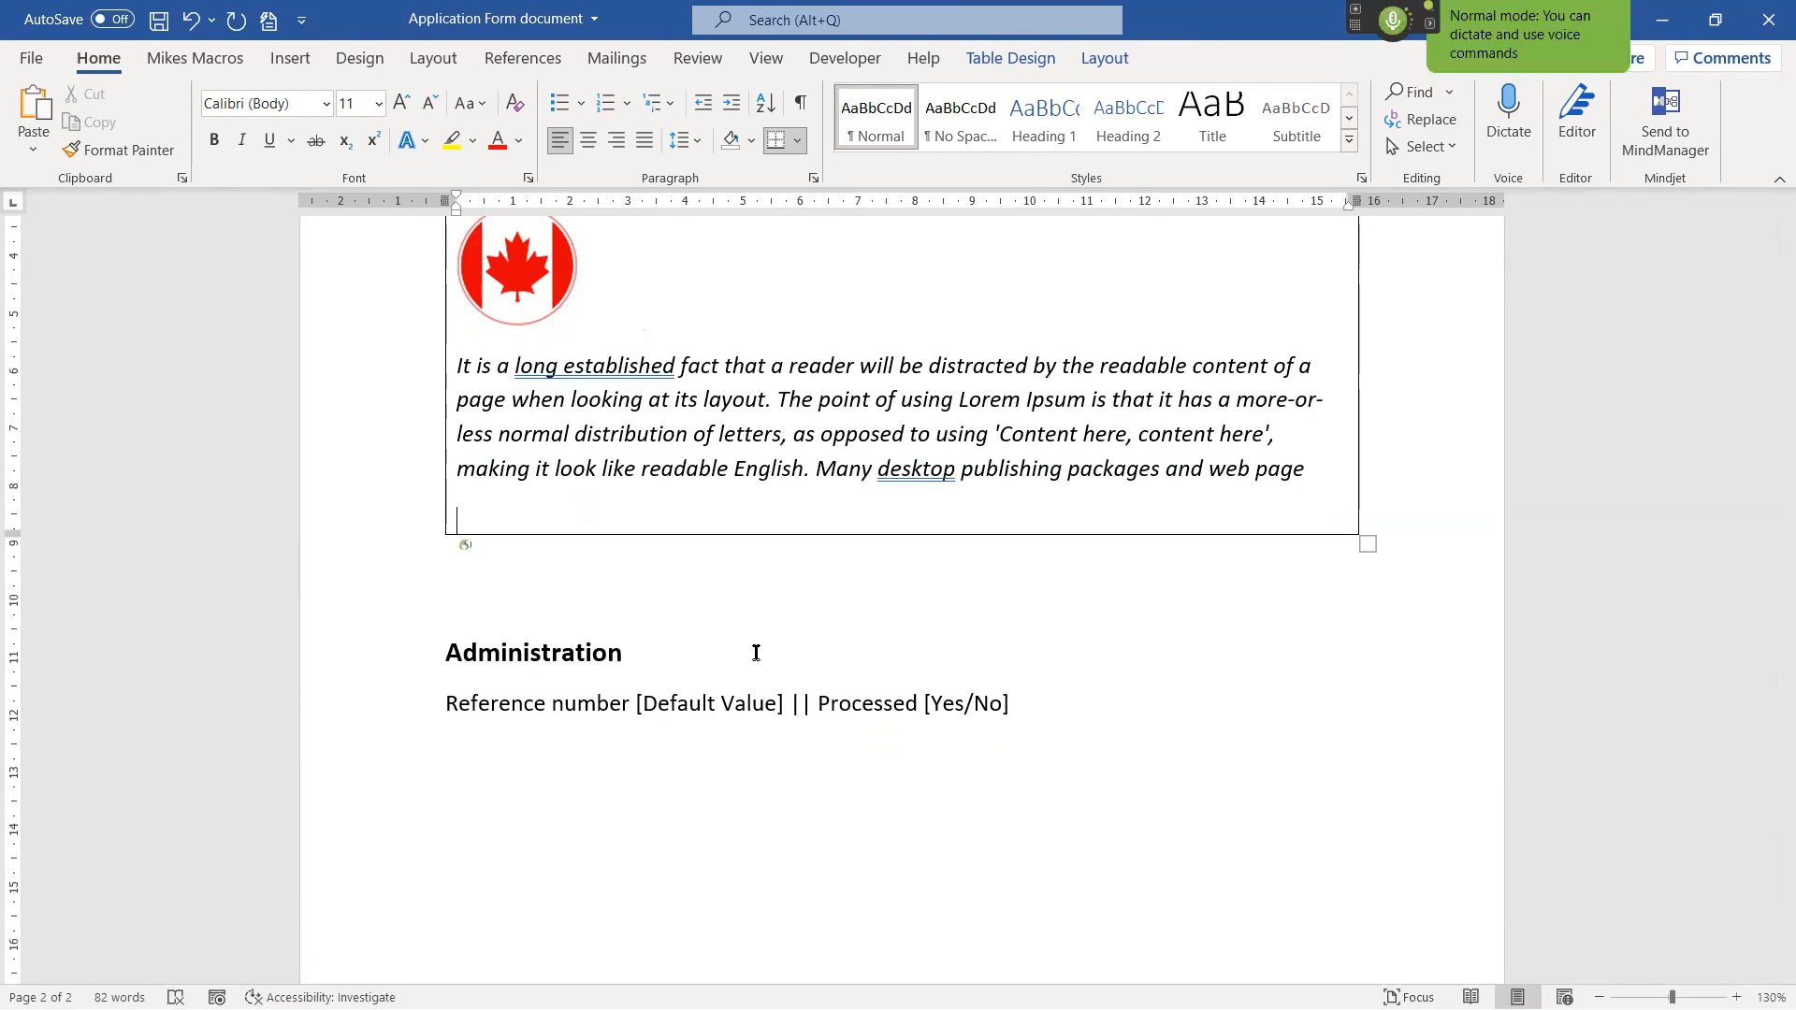
key(Tab)
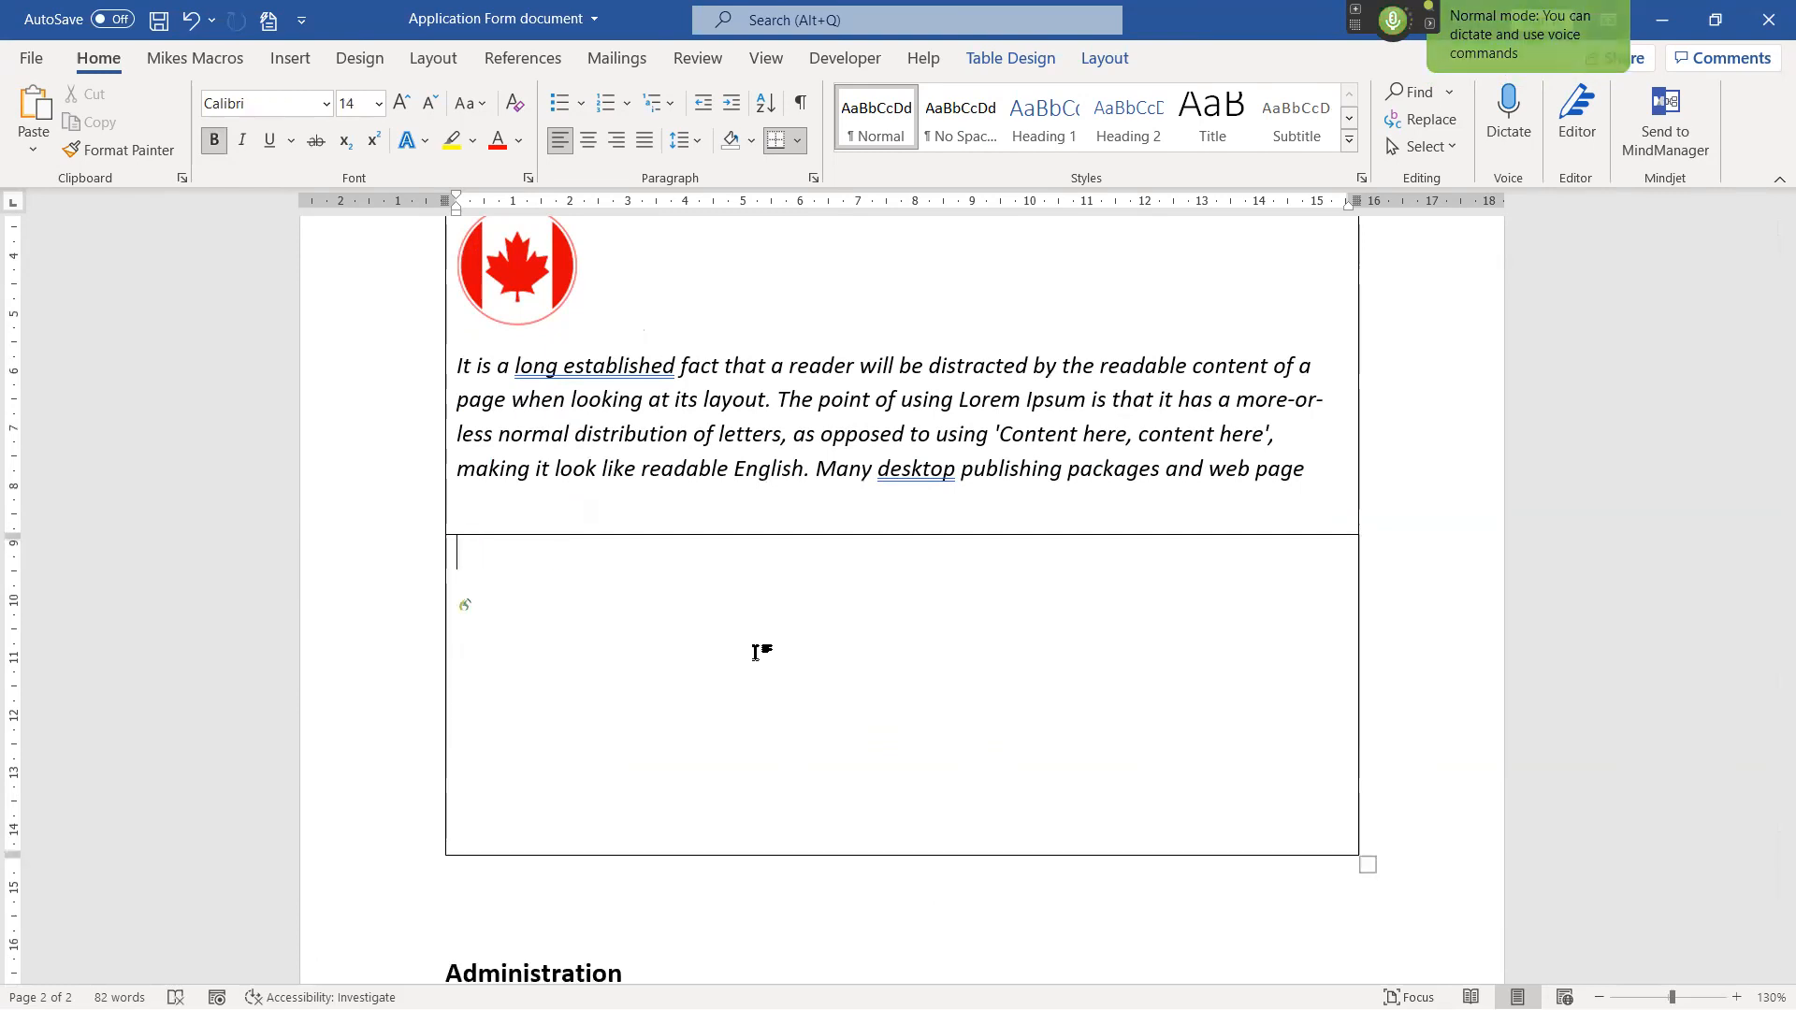
key(ctrl+z)
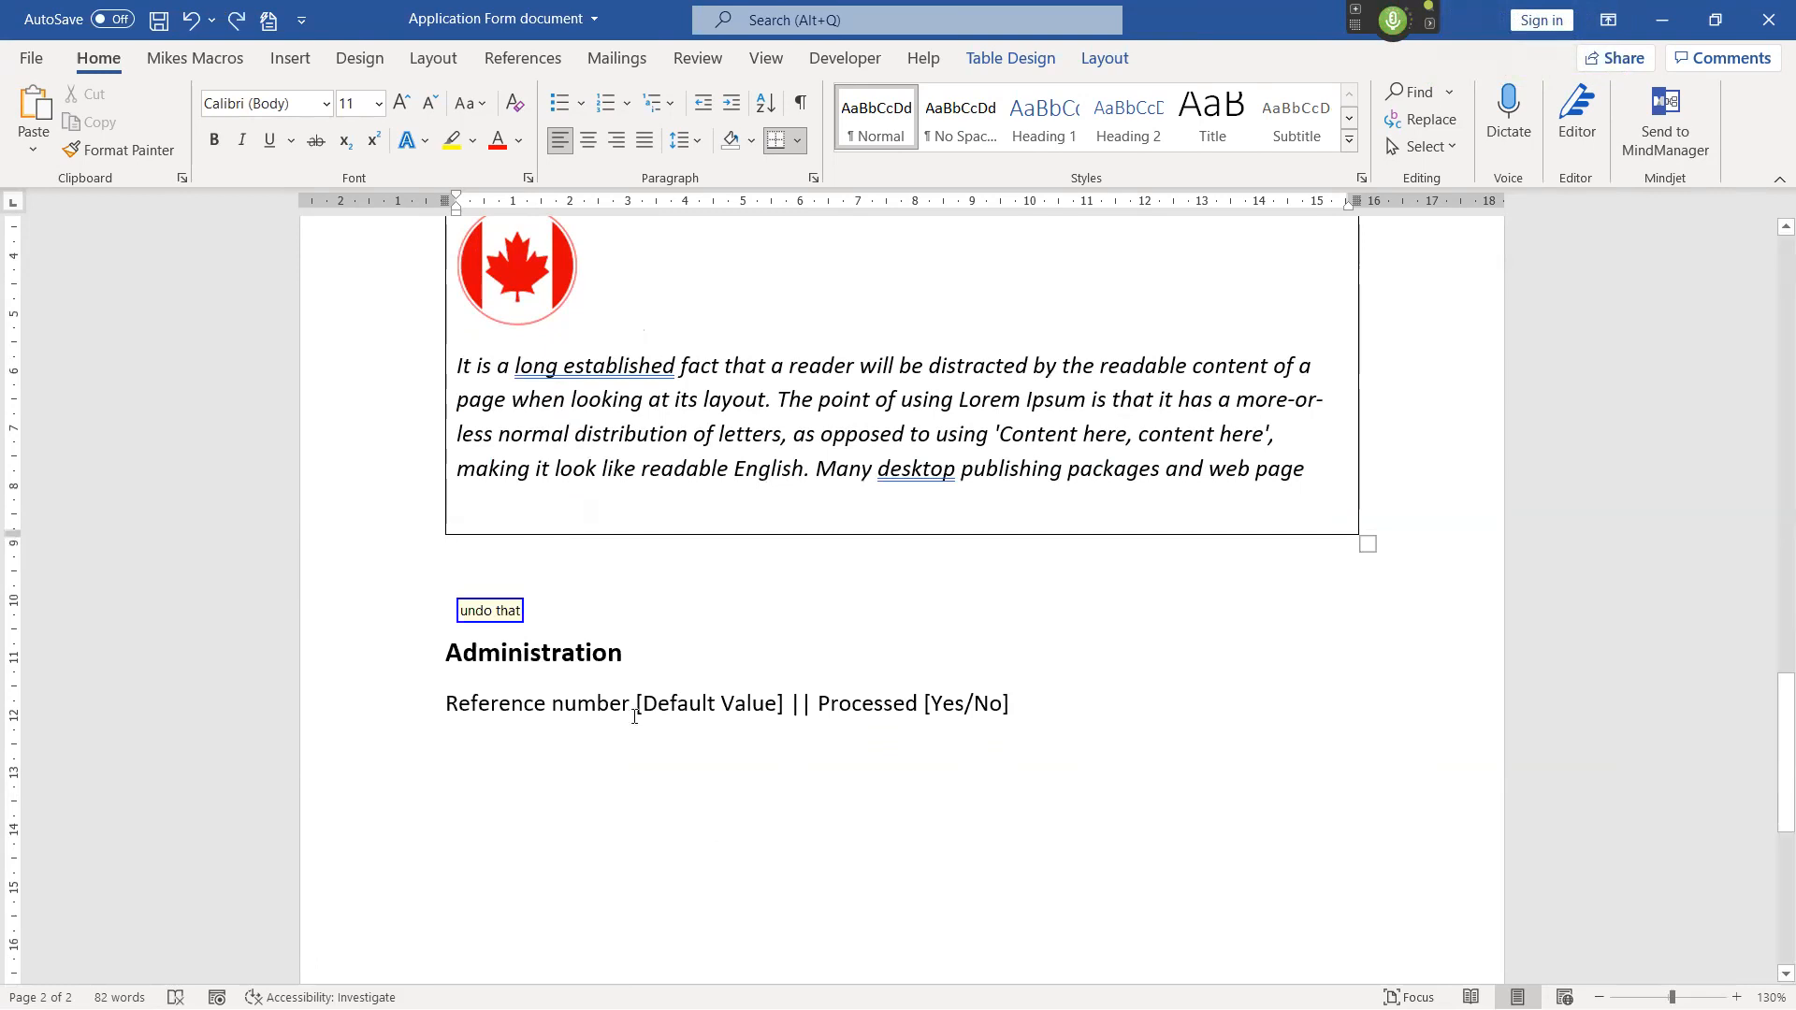
click(602, 573)
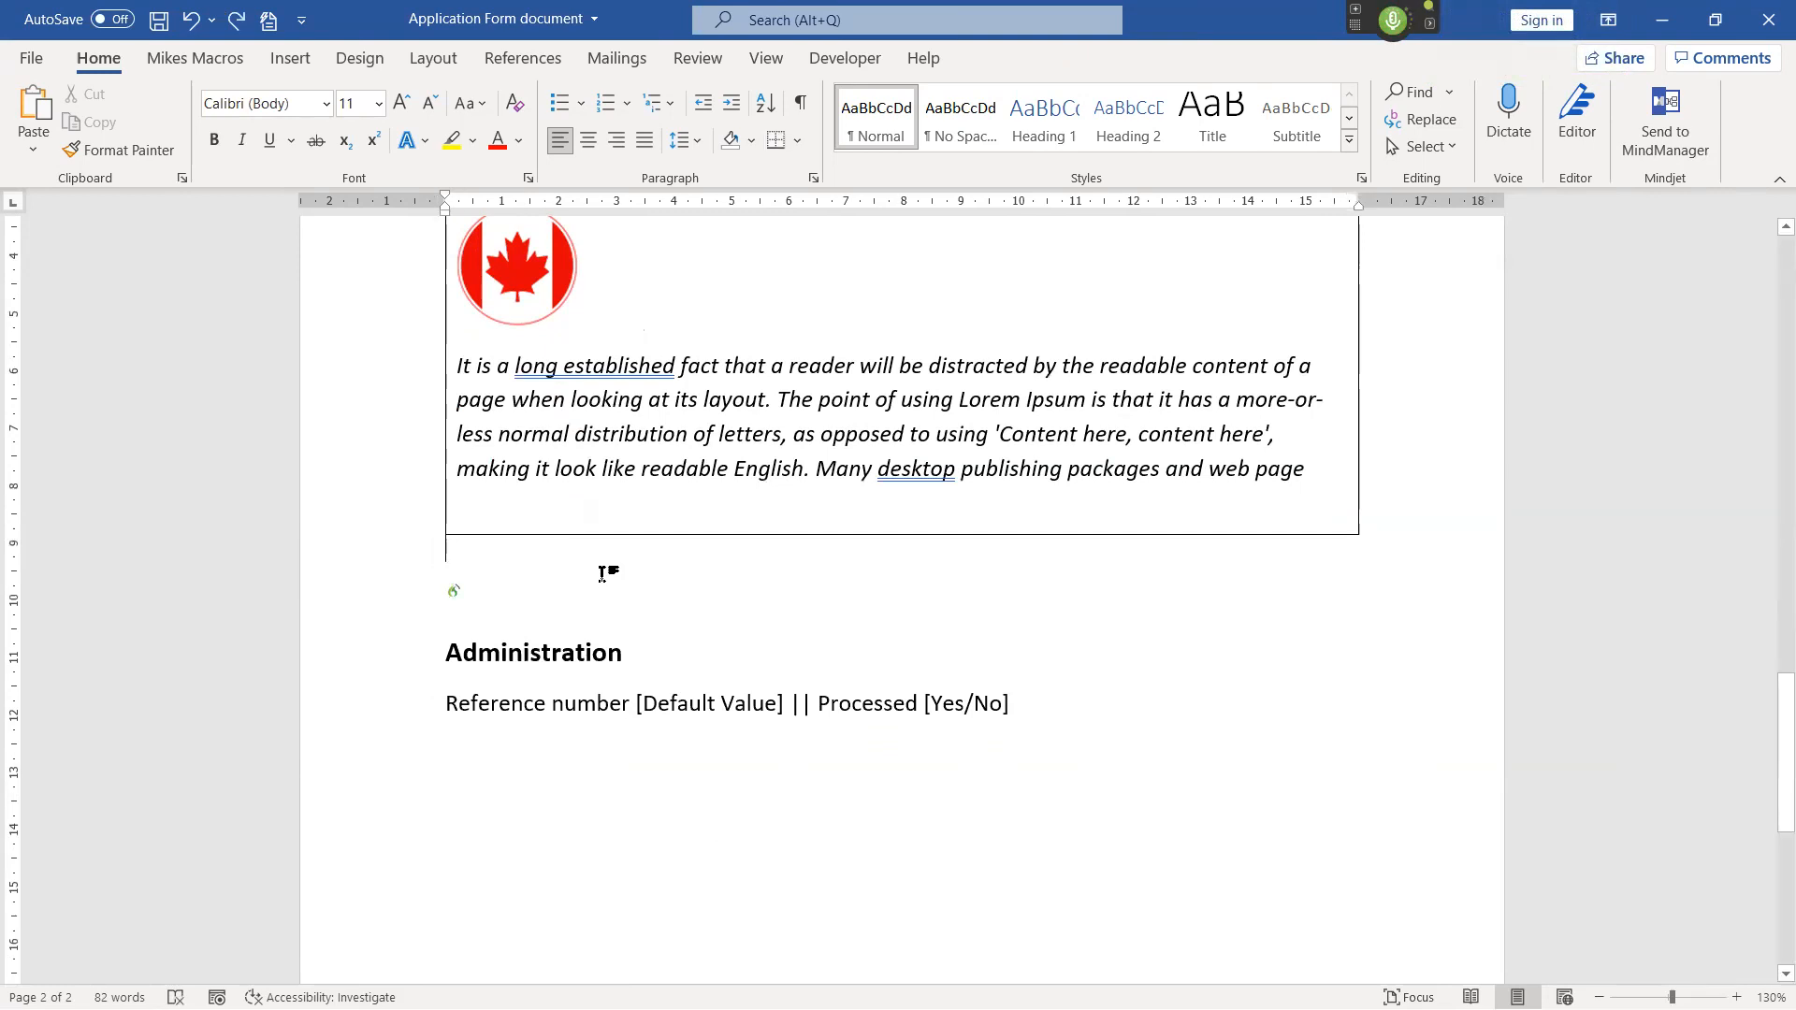
key(F11)
key(KP_Add)
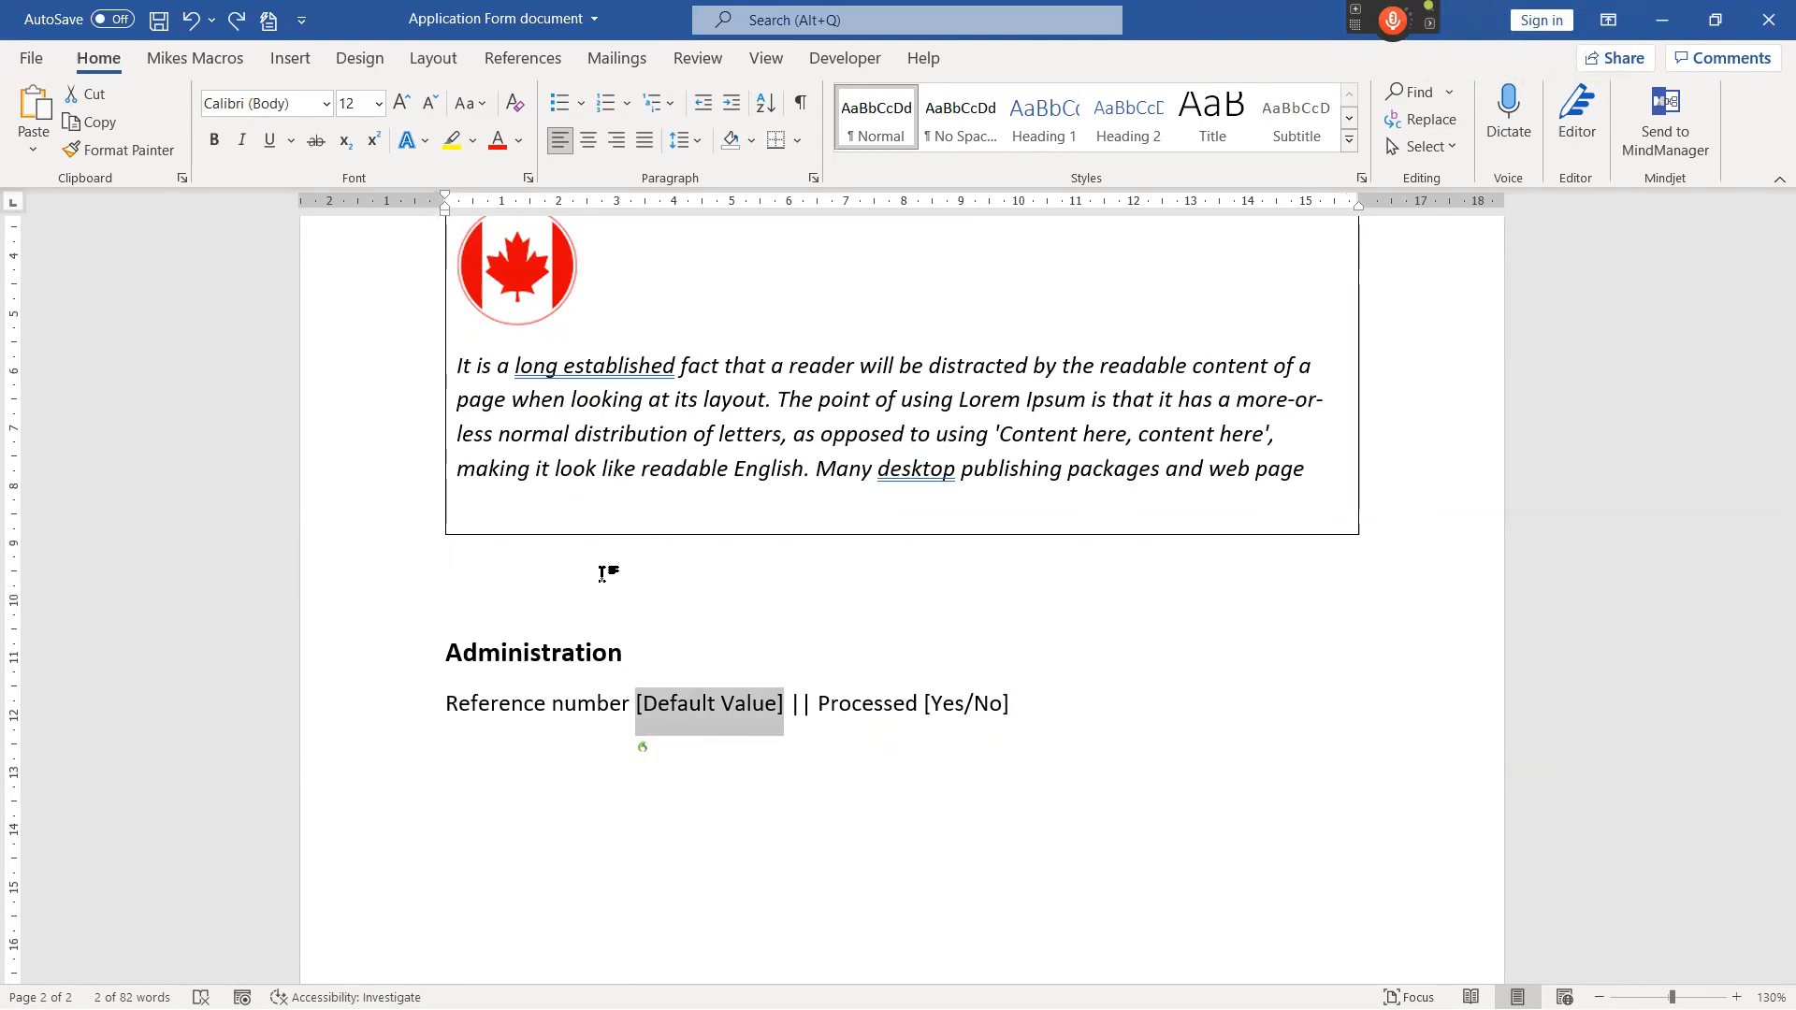
Turn on the microphone, replace [Default Value] with the reference number and [Yes/No] with "yes", and turn the microphone off.
key(KP_Add)
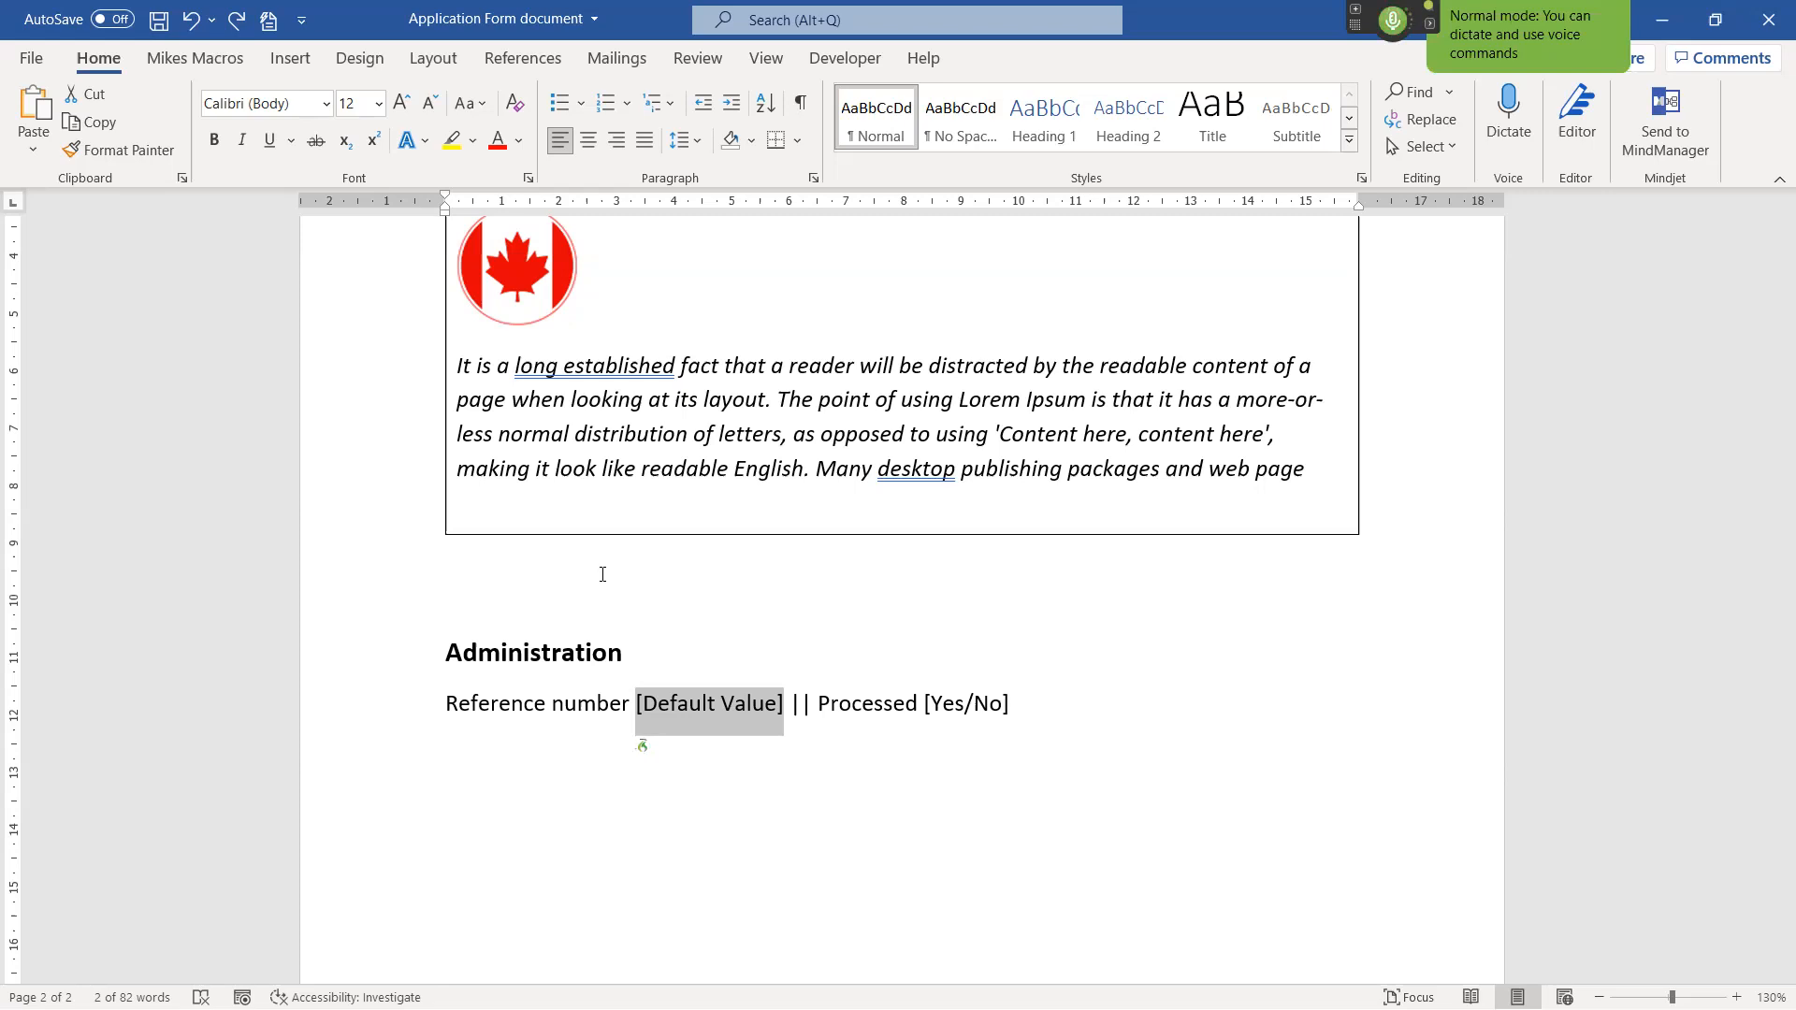
text(003421)
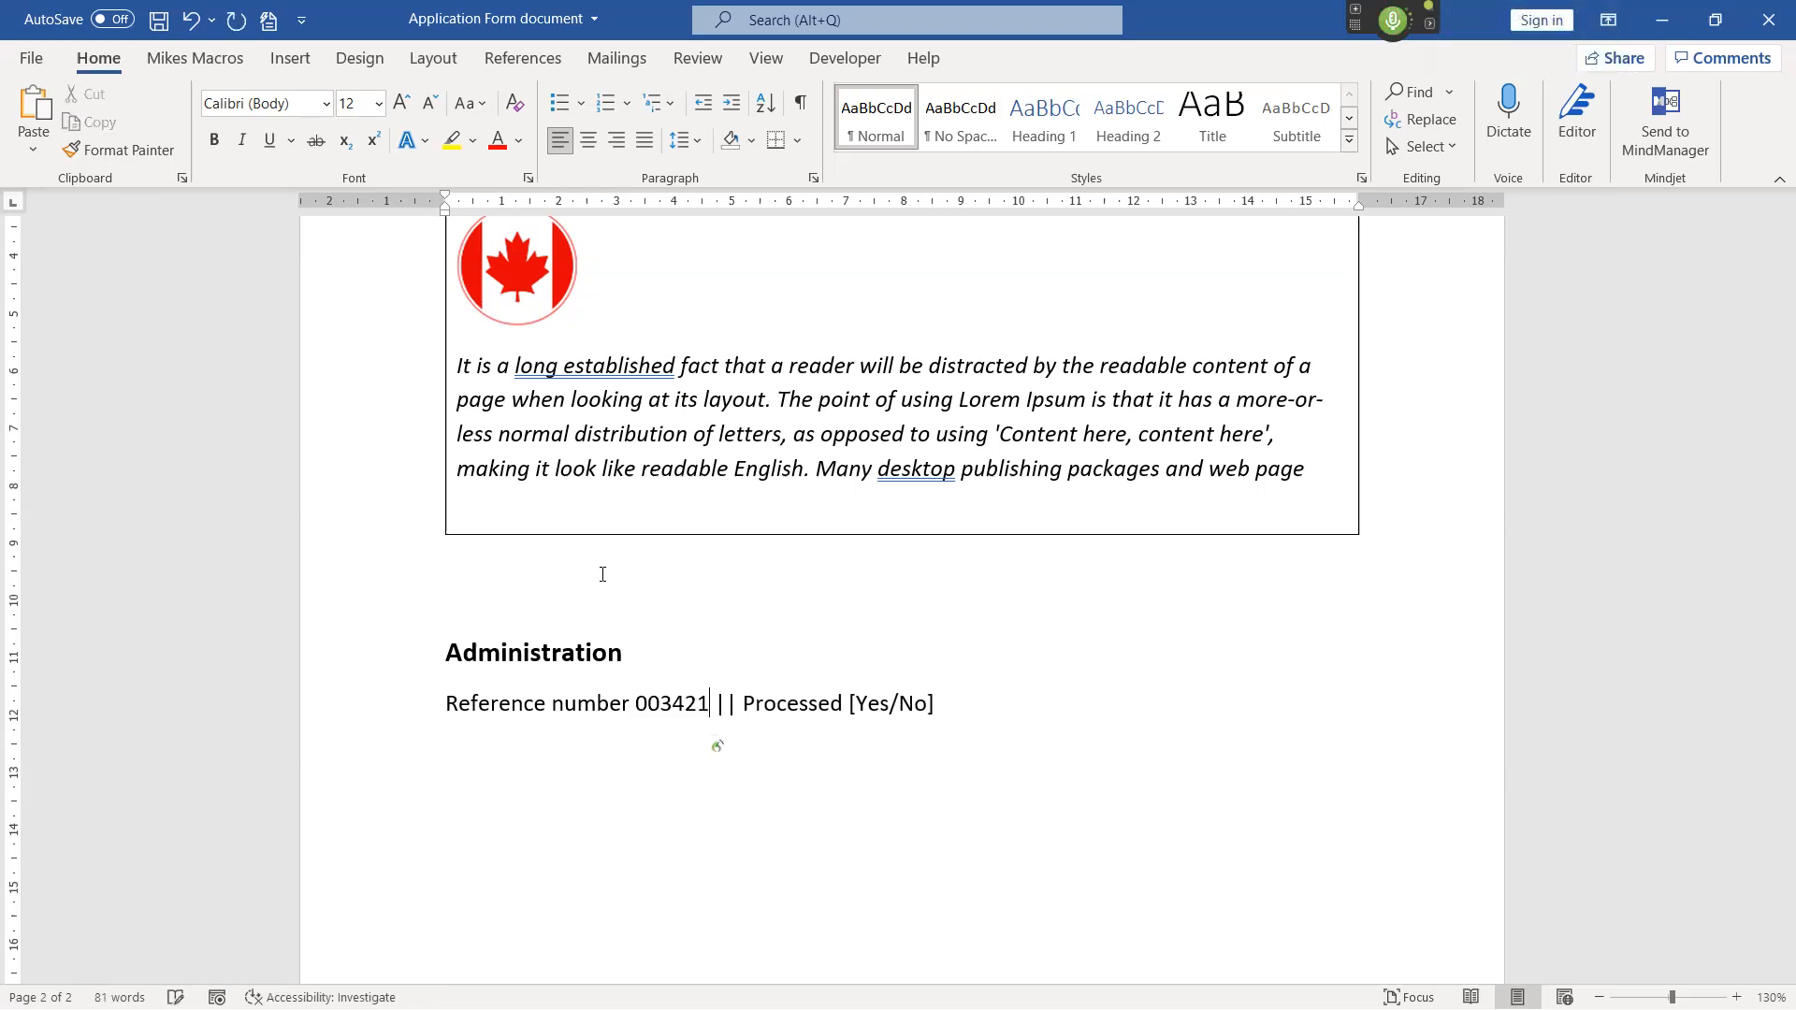
key(F11)
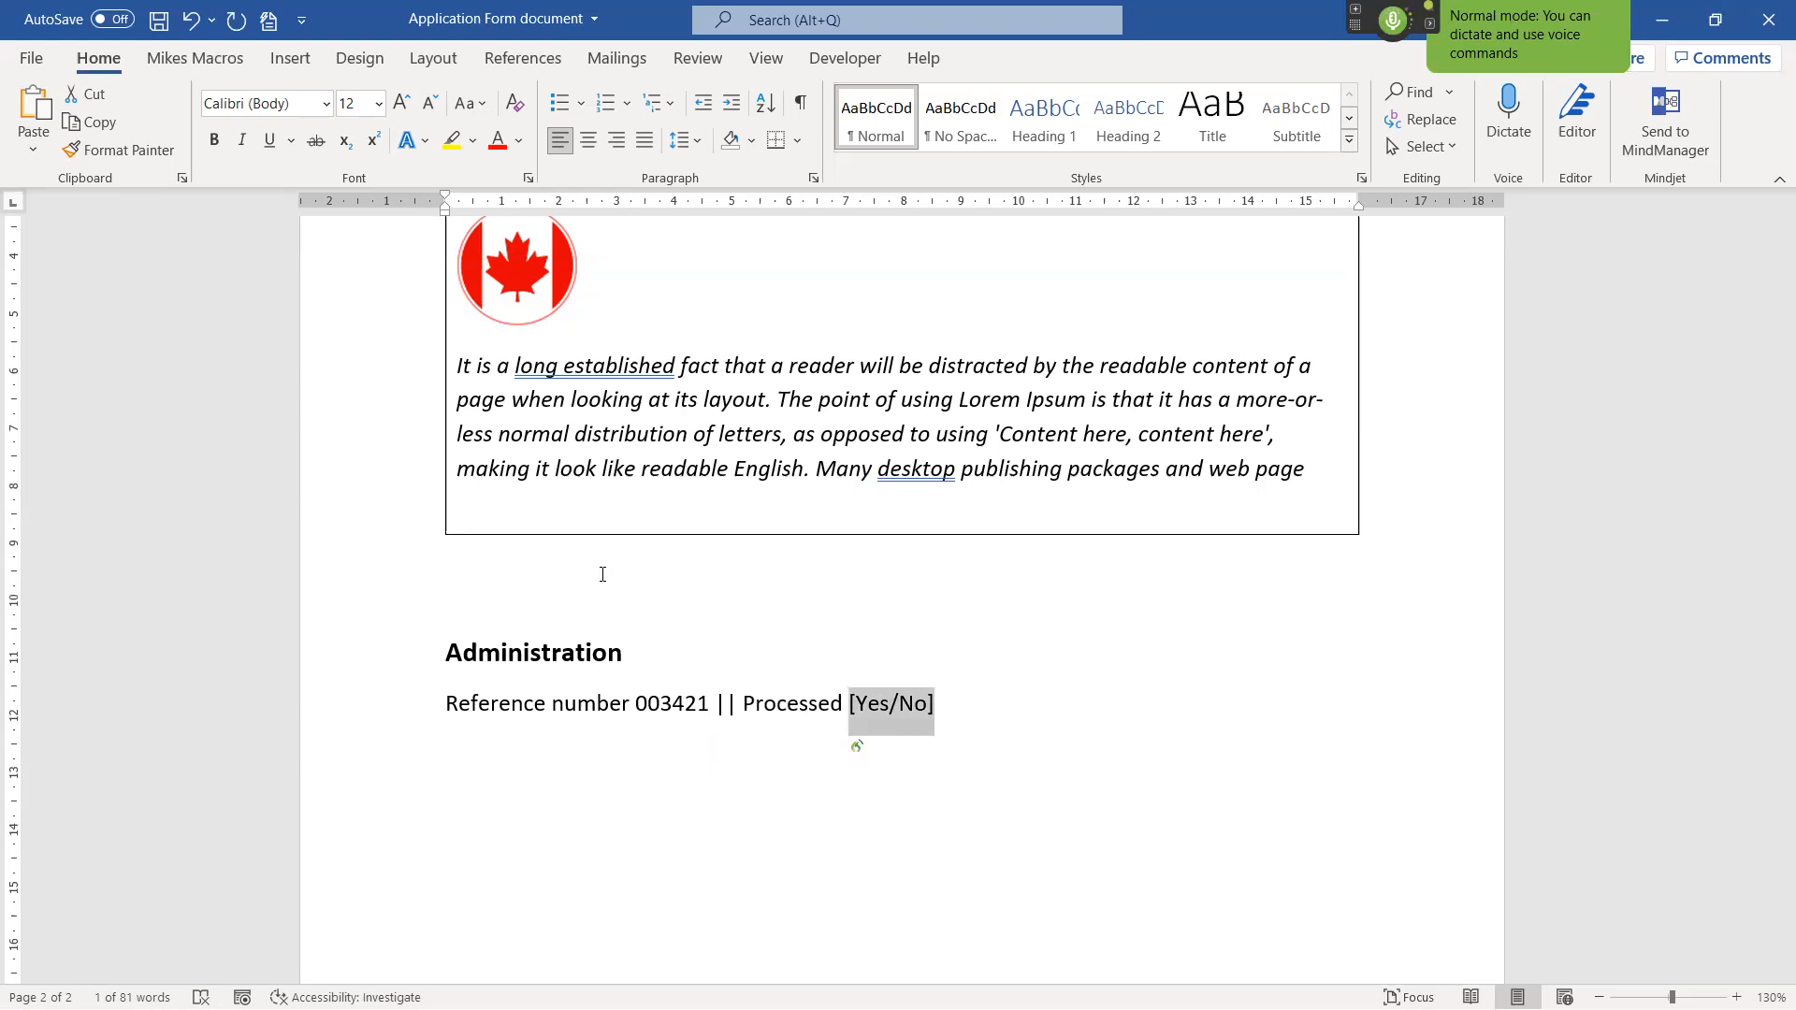
text(yes)
key(KP_Add)
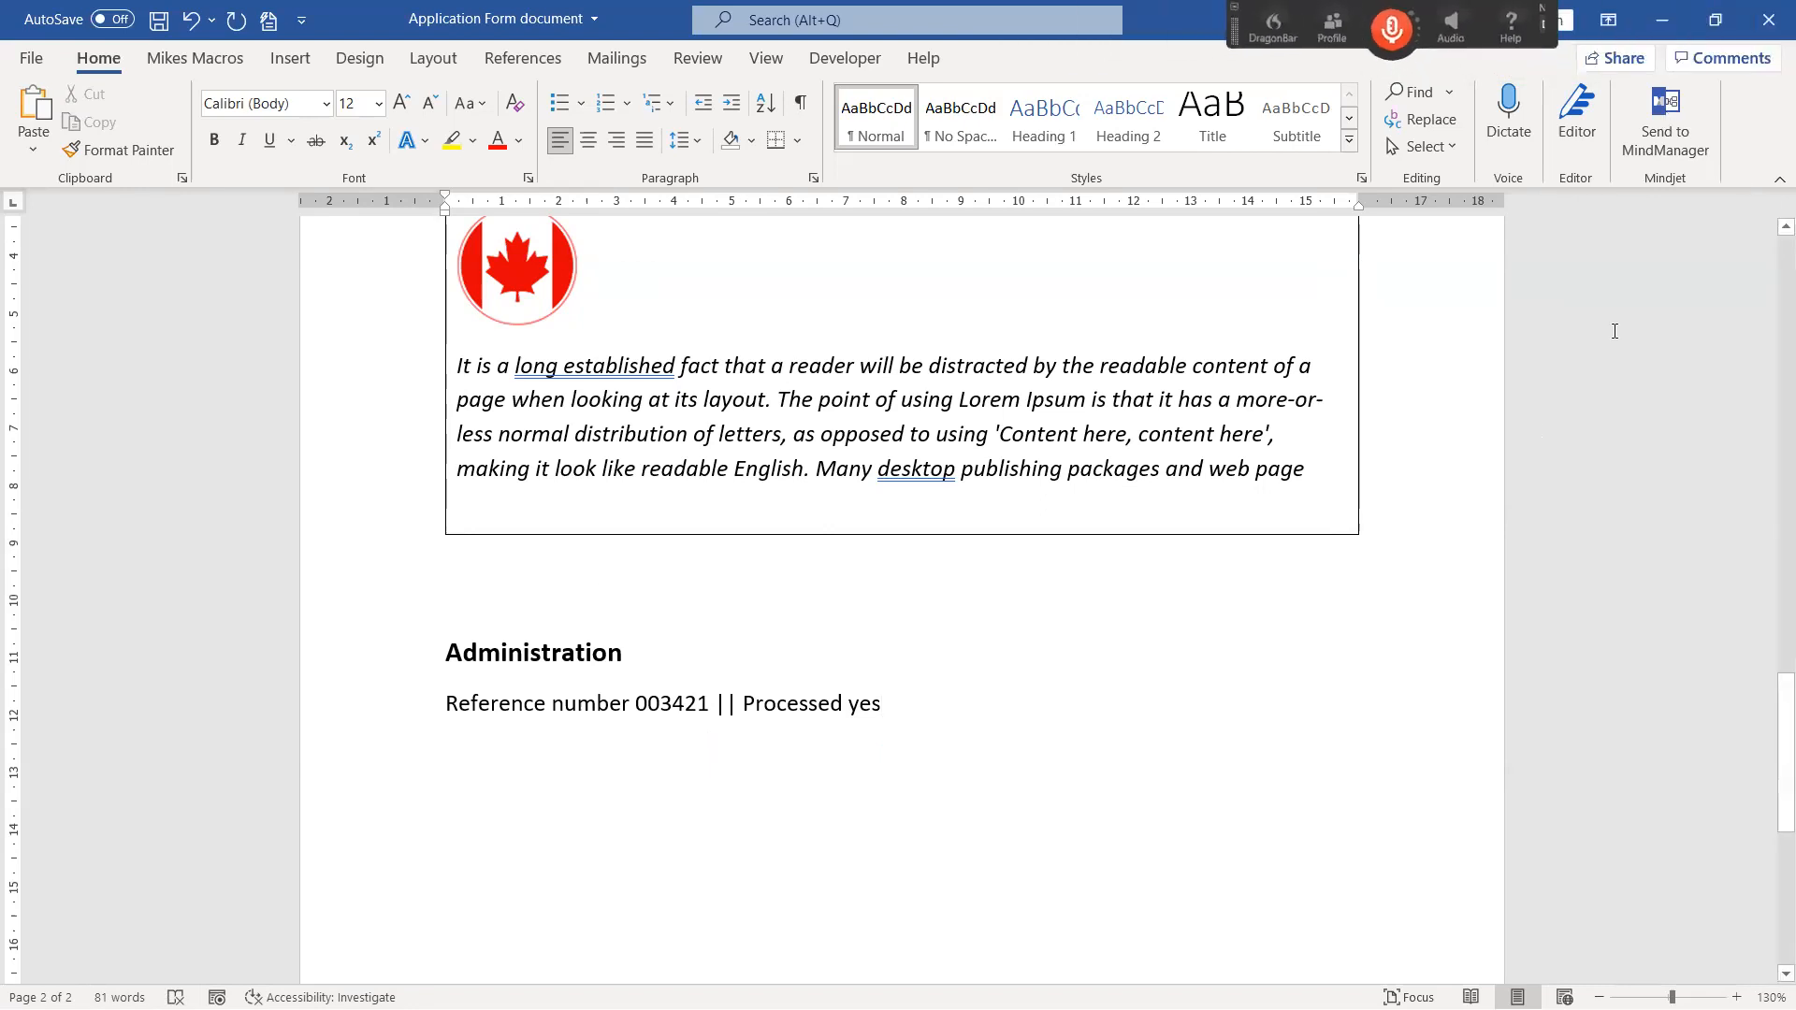
Minimise both Word documents and select the desktop shortcut for the NOAT VoxAid Webinar 2021-08-20 Part 3 Master.
click(1663, 21)
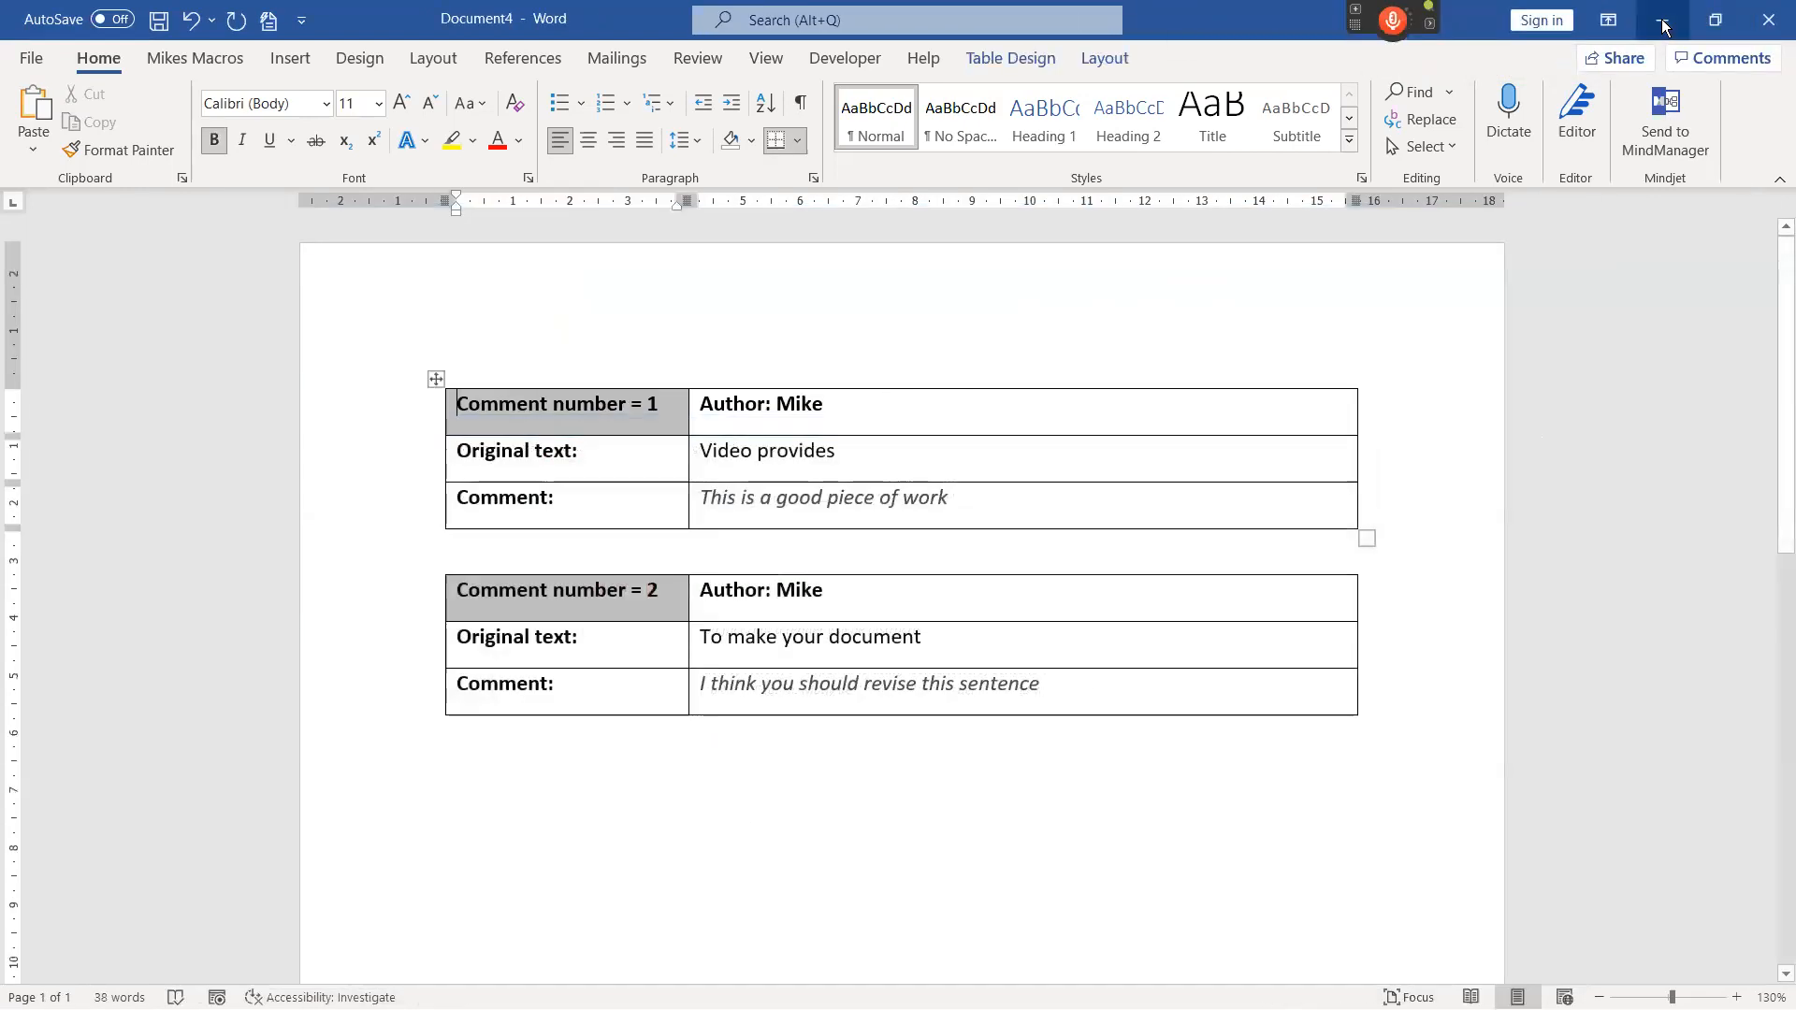
click(1663, 21)
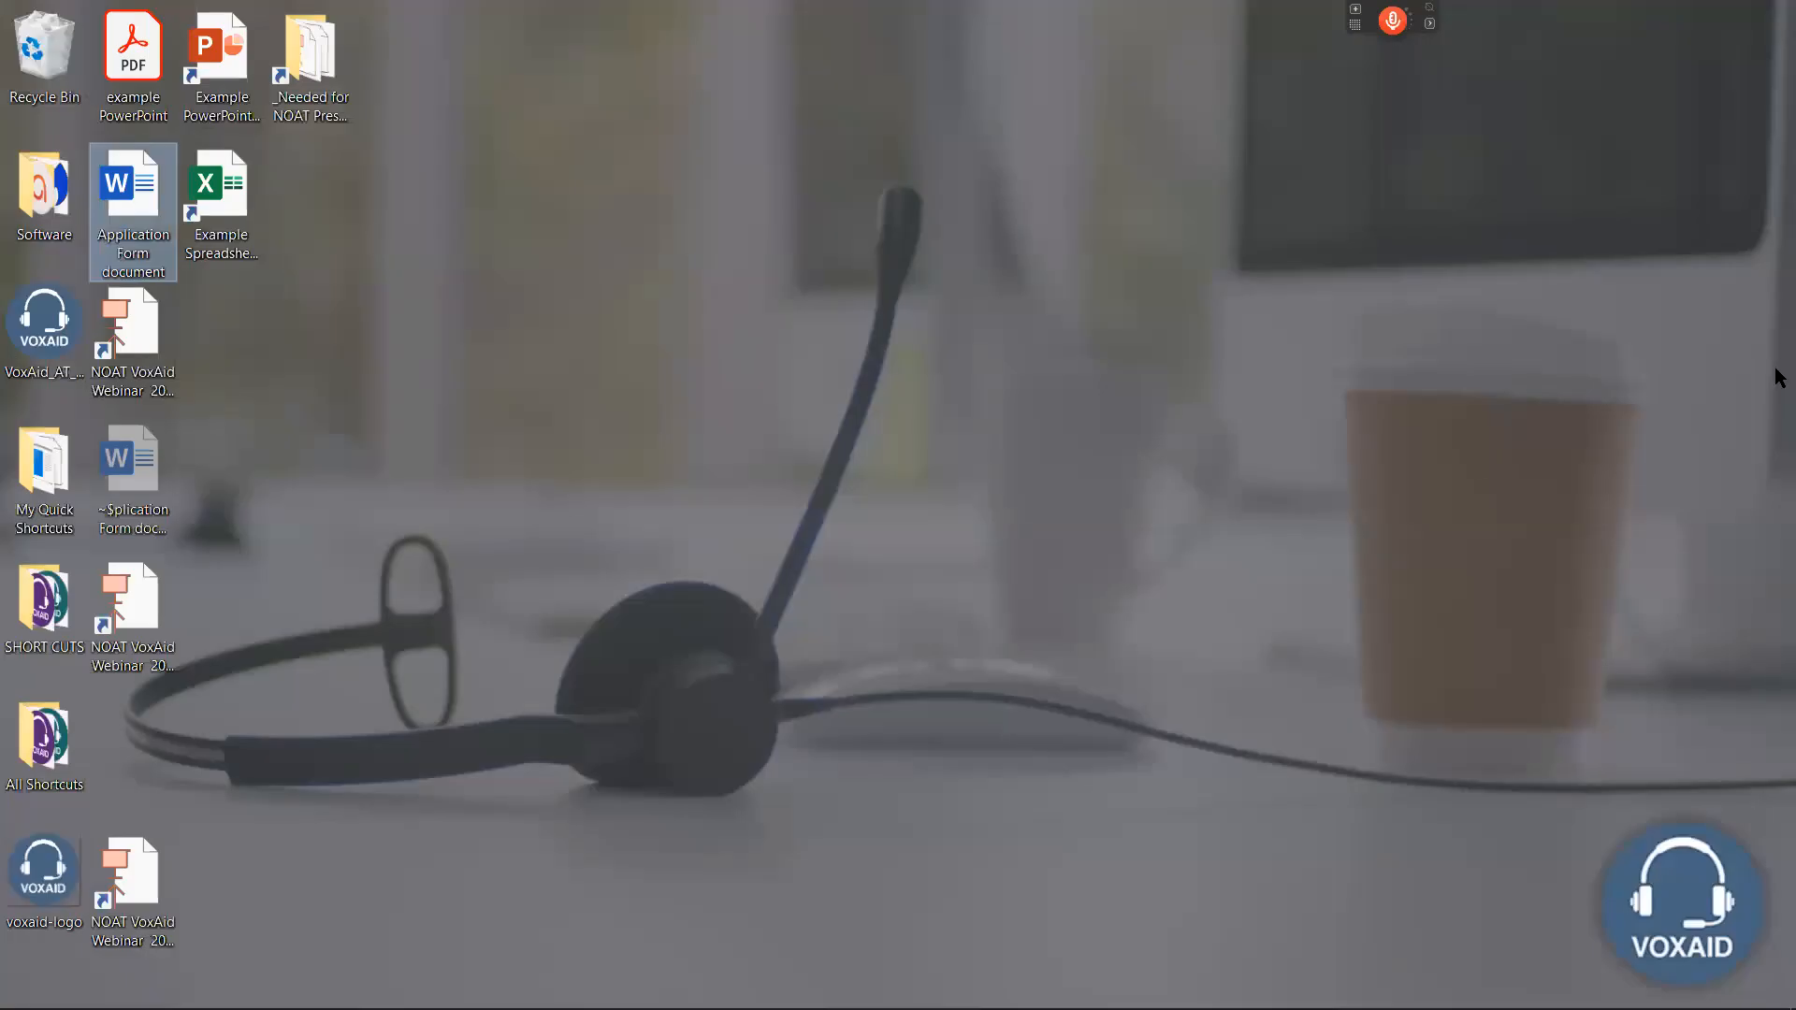
click(146, 875)
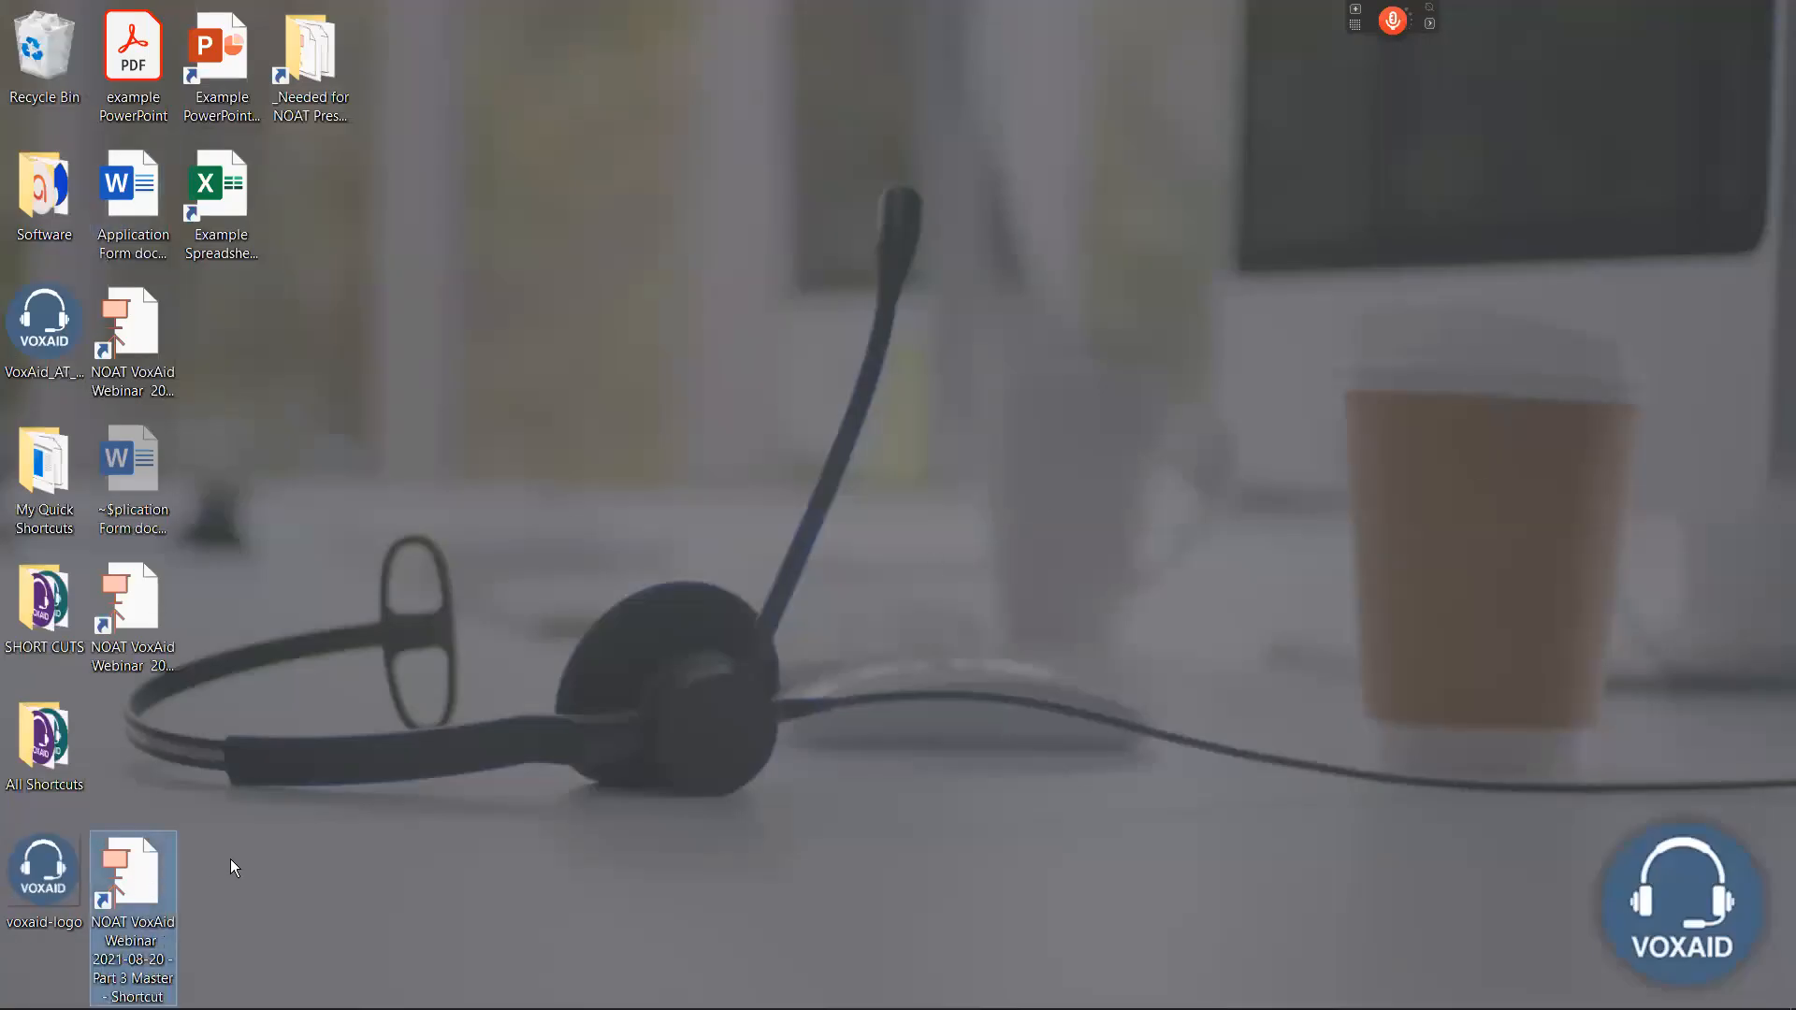